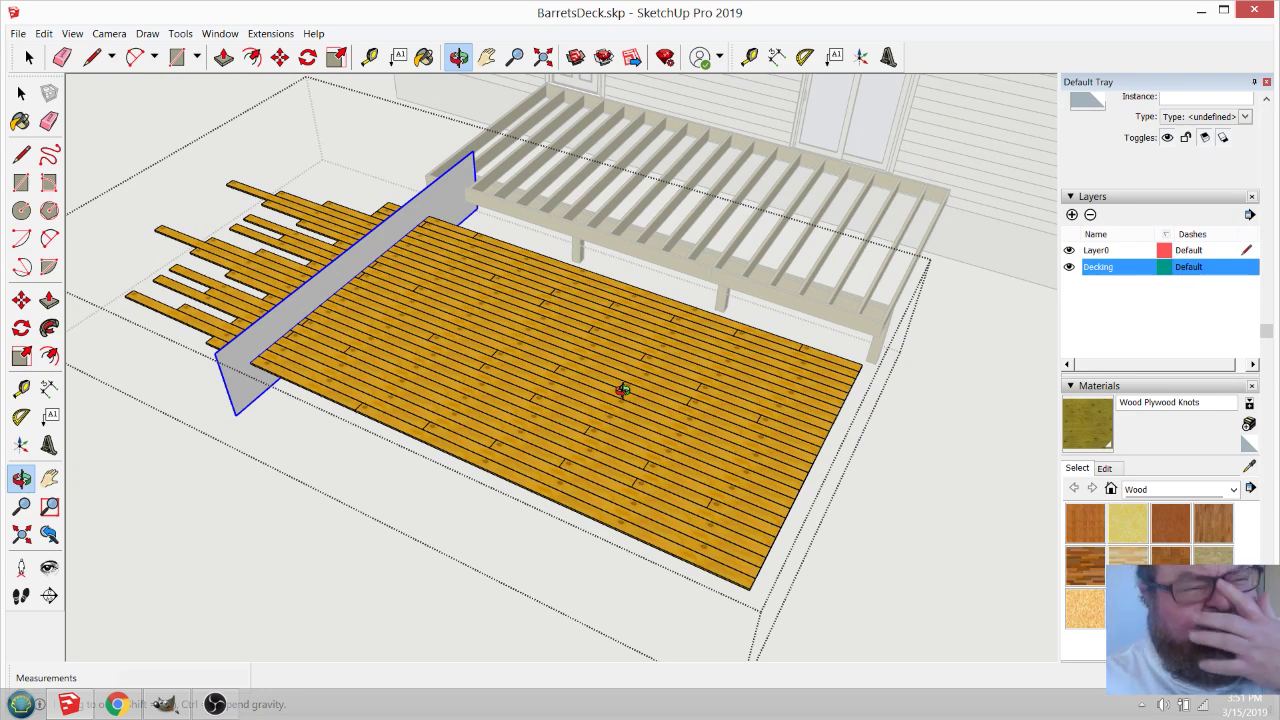
Examine the trimmed board ends at the far end of the deck and the overhanging boards beyond the cutting plane.
{"action": "left_click_drag", "start_coordinate": [680, 410], "coordinate": [777, 403]}
{"action": "left_click_drag", "start_coordinate": [607, 456], "coordinate": [530, 404]}
{"action": "scroll", "coordinate": [722, 338], "scroll_direction": "up", "scroll_amount": 3}
{"action": "scroll", "coordinate": [722, 338], "scroll_direction": "up", "scroll_amount": 2}
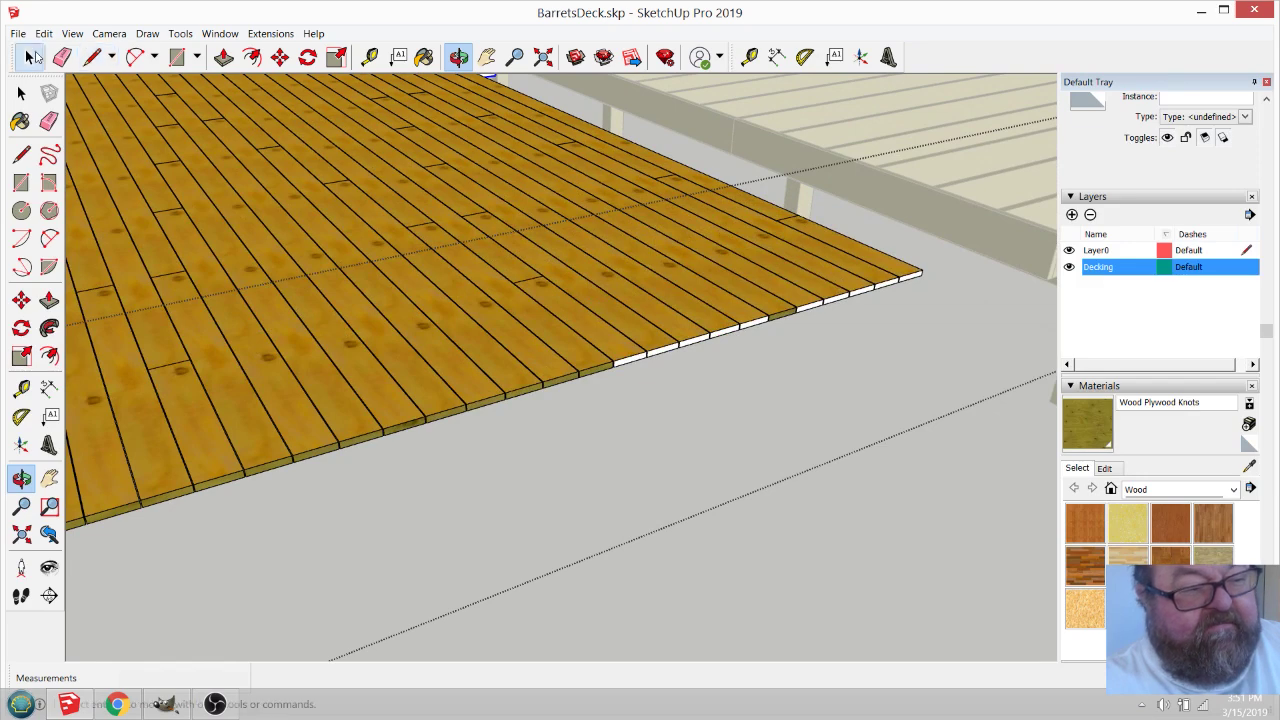
{"action": "left_click", "coordinate": [21, 93]}
{"action": "scroll", "coordinate": [647, 258], "scroll_direction": "up", "scroll_amount": 3}
{"action": "scroll", "coordinate": [647, 258], "scroll_direction": "down", "scroll_amount": 5}
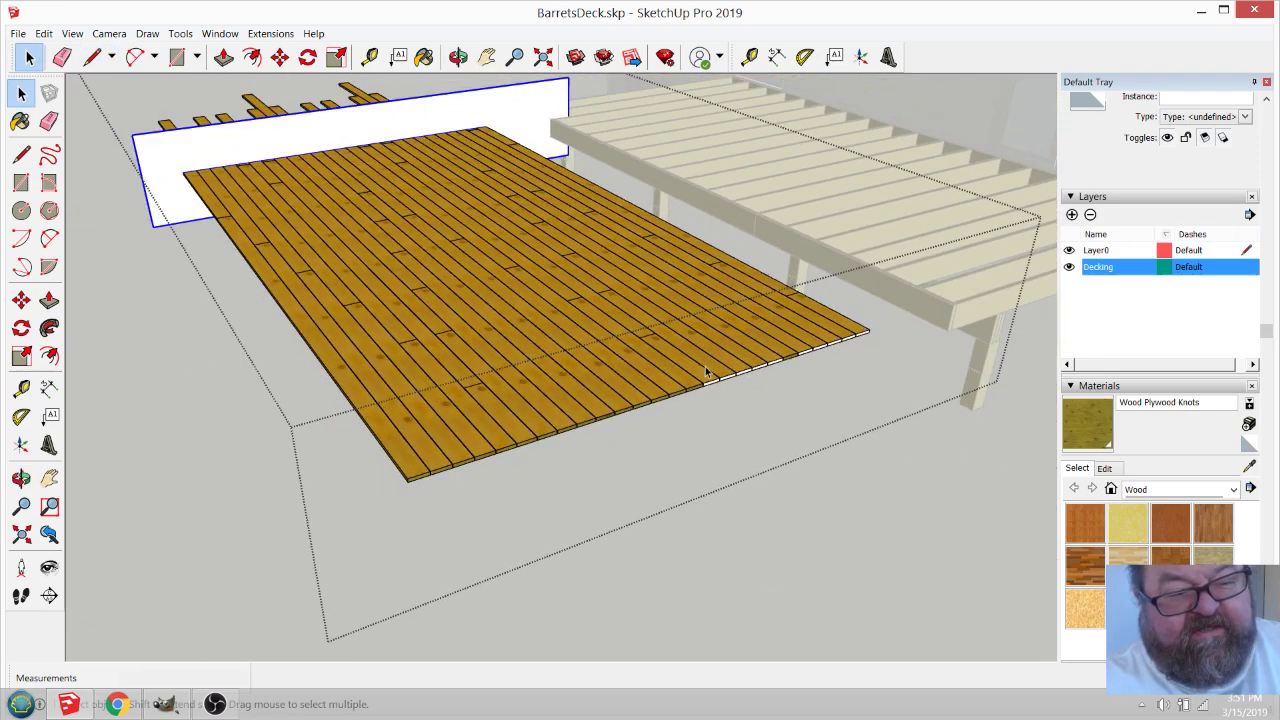
{"action": "left_click", "coordinate": [458, 57]}
{"action": "left_click_drag", "start_coordinate": [560, 200], "coordinate": [740, 330]}
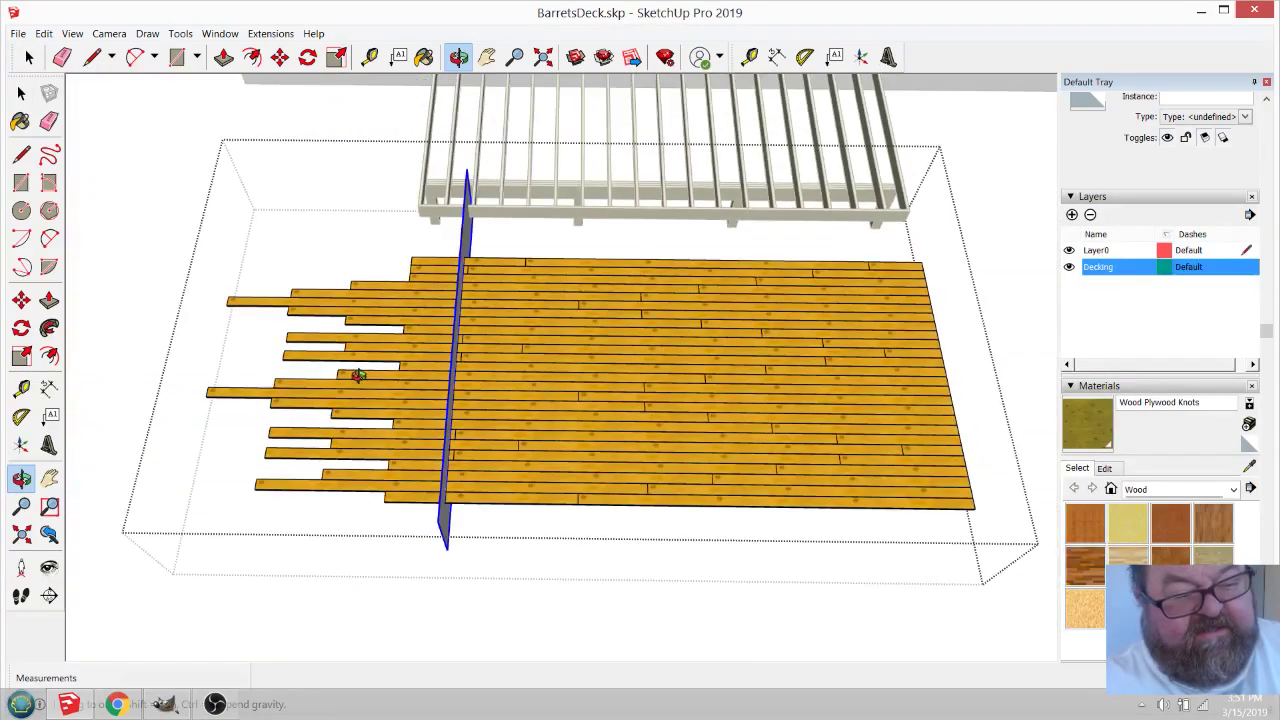
{"action": "scroll", "coordinate": [766, 463], "scroll_direction": "up", "scroll_amount": 4}
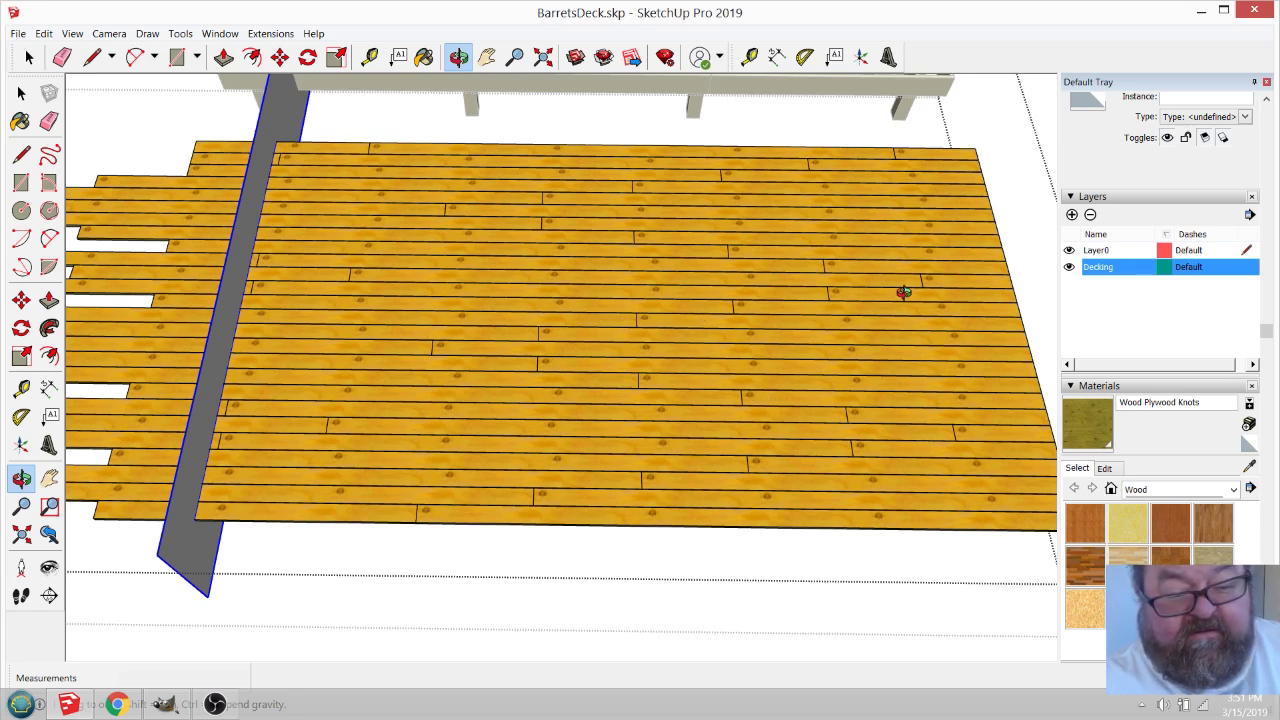
Sample the Wood Plywood Knots material from an already painted board end on the trimmed deck edge.
{"action": "left_click_drag", "start_coordinate": [747, 368], "coordinate": [426, 263]}
{"action": "scroll", "coordinate": [430, 268], "scroll_direction": "down", "scroll_amount": 2}
{"action": "scroll", "coordinate": [700, 448], "scroll_direction": "up", "scroll_amount": 3}
{"action": "scroll", "coordinate": [700, 445], "scroll_direction": "up", "scroll_amount": 3}
{"action": "left_click_drag", "start_coordinate": [743, 366], "coordinate": [962, 290]}
{"action": "scroll", "coordinate": [962, 290], "scroll_direction": "up", "scroll_amount": 2}
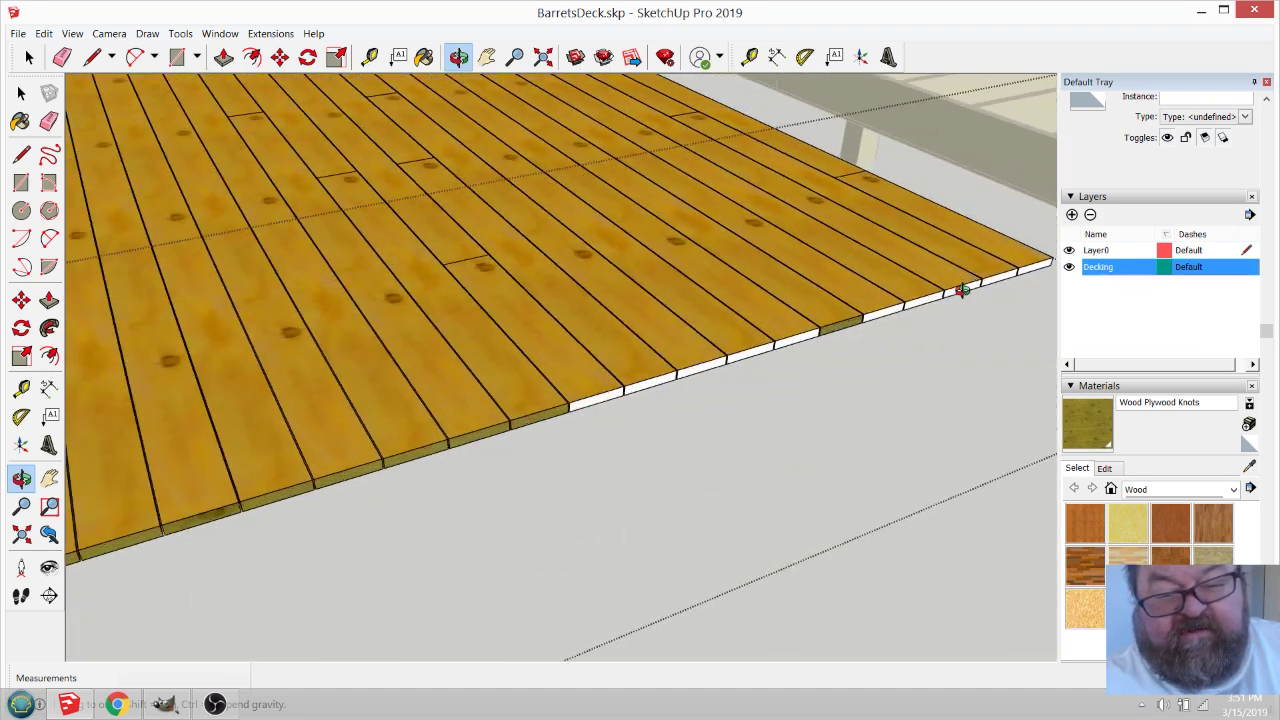
{"action": "left_click", "coordinate": [30, 58]}
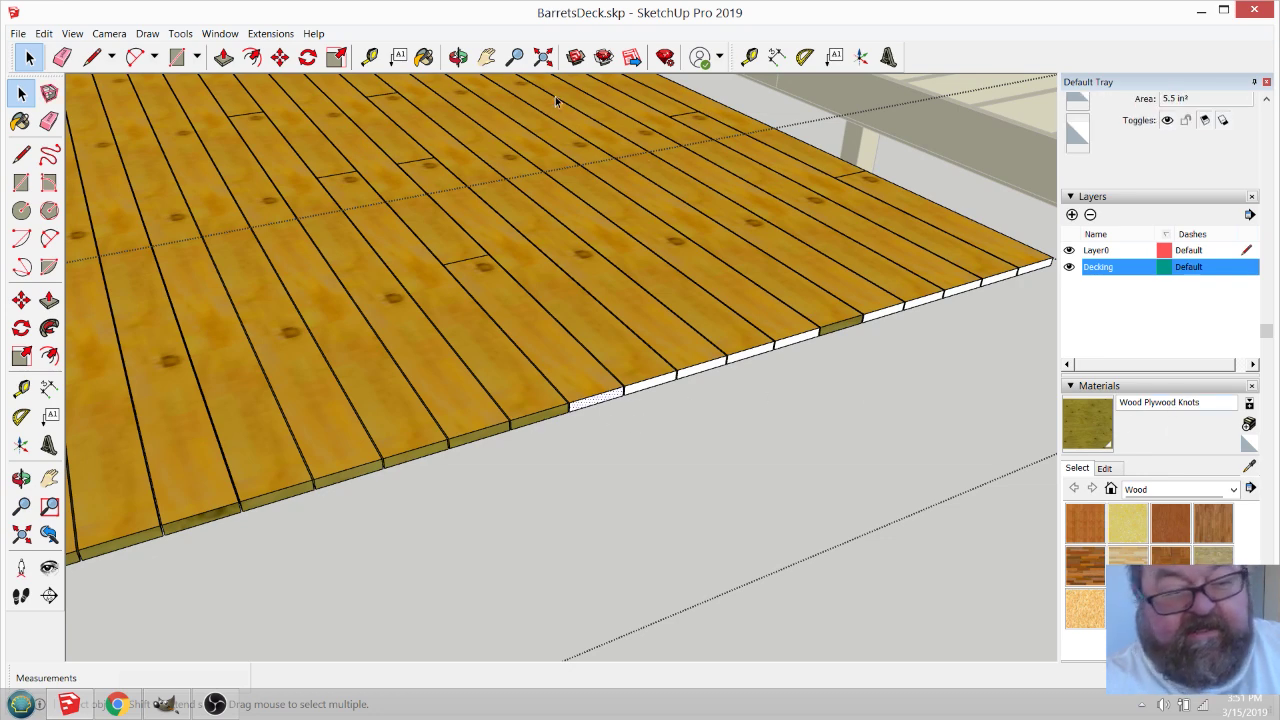
{"action": "left_click", "coordinate": [424, 57]}
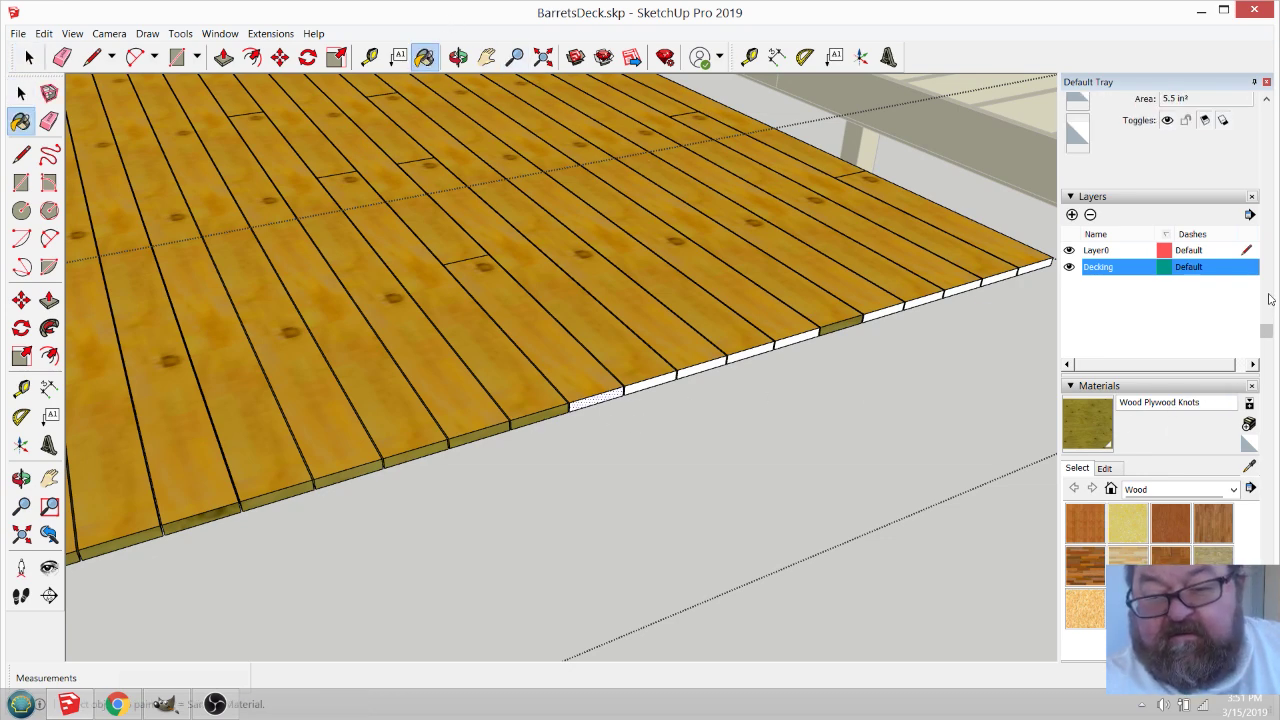
{"action": "left_click", "coordinate": [1251, 465]}
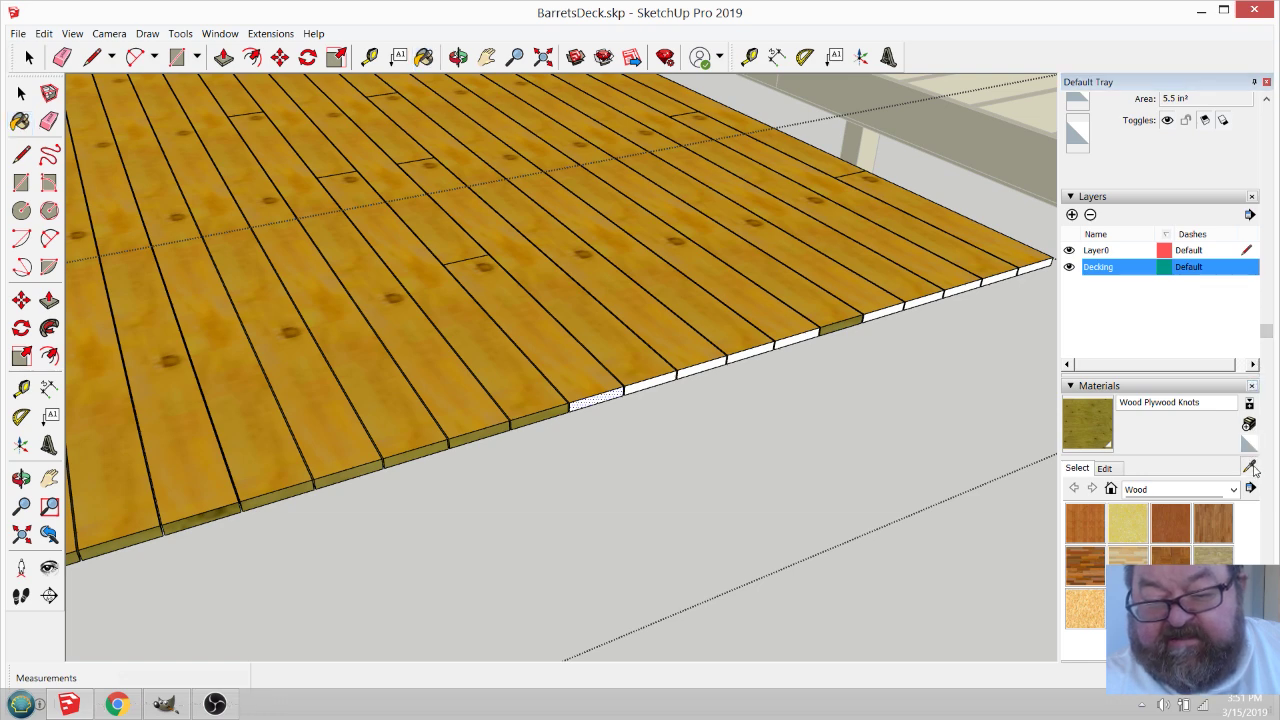
{"action": "left_click", "coordinate": [216, 512]}
Paint all remaining white board ends along the trimmed deck edge with the Wood Plywood Knots material.
{"action": "left_click", "coordinate": [608, 392]}
{"action": "left_click", "coordinate": [670, 373]}
{"action": "left_click", "coordinate": [710, 363]}
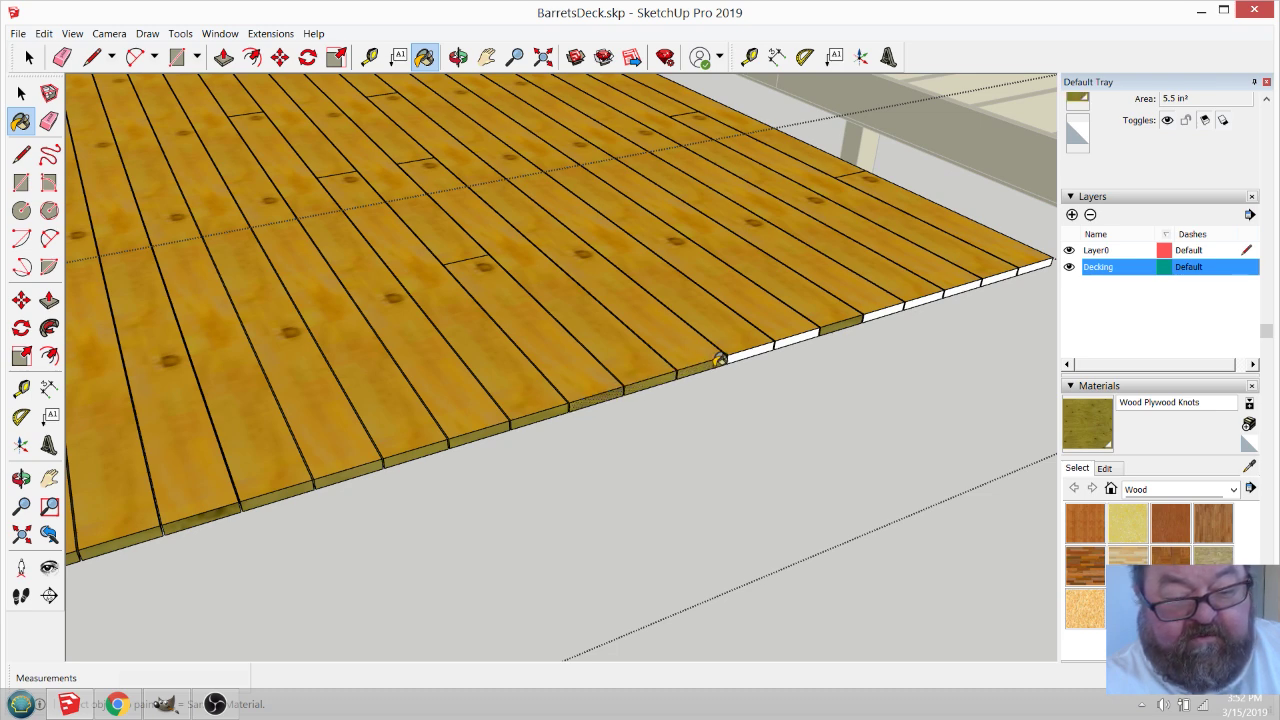
{"action": "left_click", "coordinate": [749, 349]}
{"action": "scroll", "coordinate": [889, 298], "scroll_direction": "up", "scroll_amount": 2}
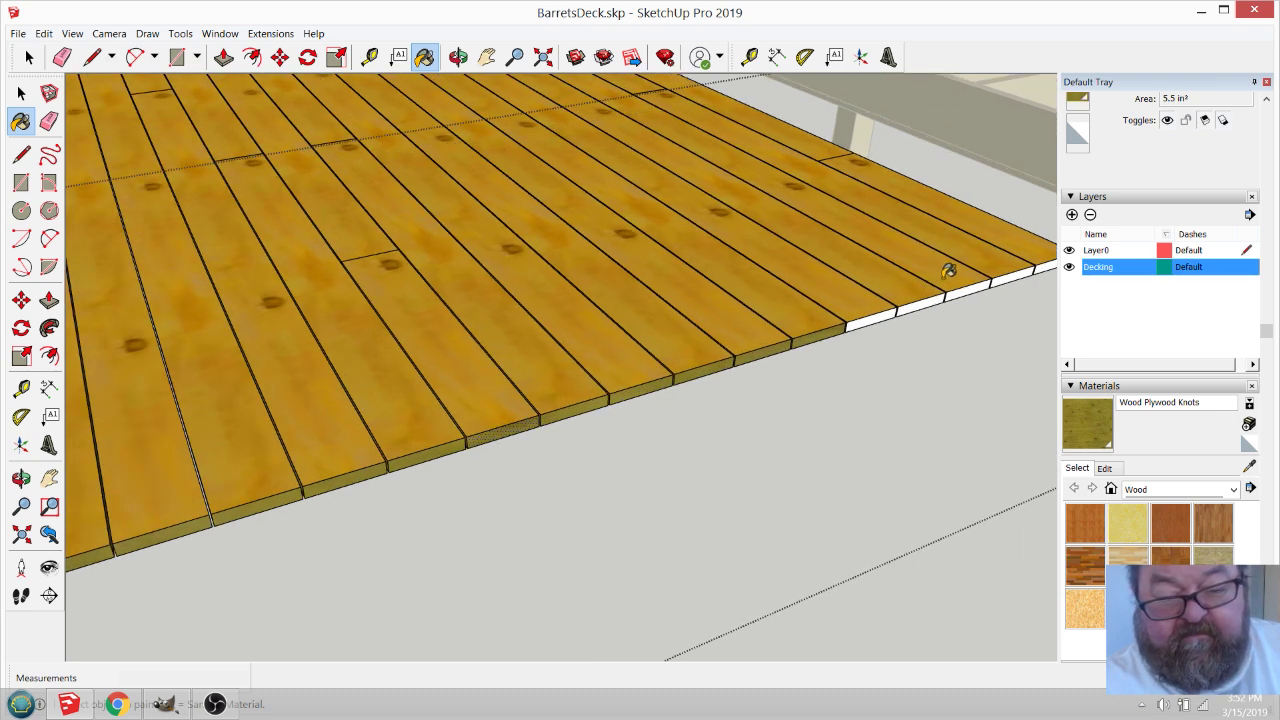
{"action": "left_click", "coordinate": [896, 306]}
{"action": "scroll", "coordinate": [790, 330], "scroll_direction": "up", "scroll_amount": 1}
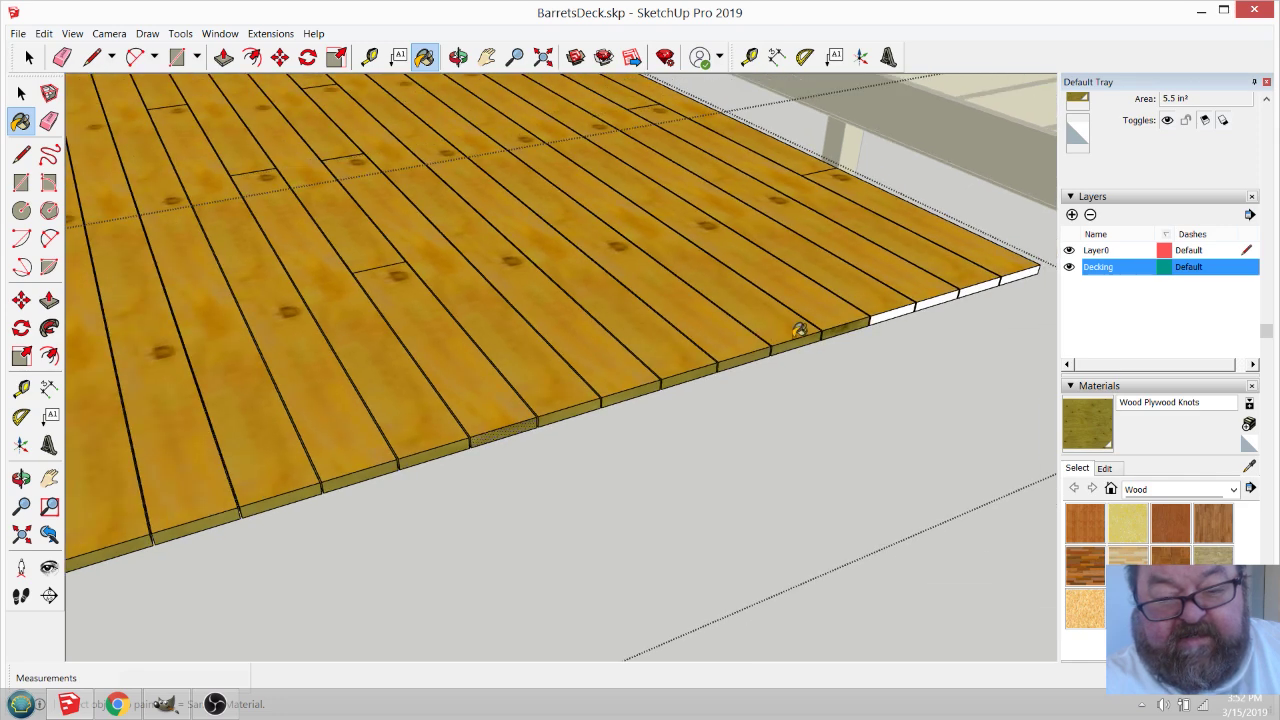
{"action": "scroll", "coordinate": [1000, 309], "scroll_direction": "up", "scroll_amount": 2}
{"action": "left_click", "coordinate": [1000, 243]}
{"action": "left_click", "coordinate": [995, 250]}
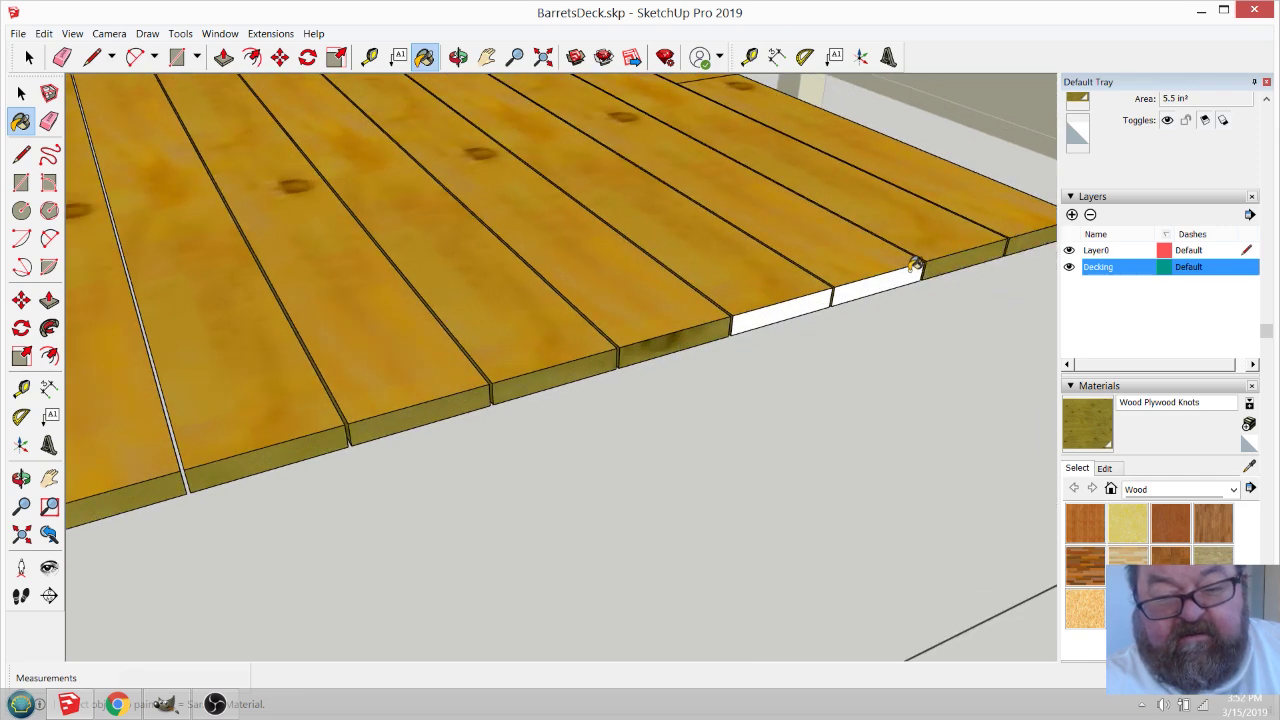
{"action": "left_click", "coordinate": [886, 275]}
{"action": "left_click", "coordinate": [800, 293]}
{"action": "scroll", "coordinate": [900, 414], "scroll_direction": "down", "scroll_amount": 6}
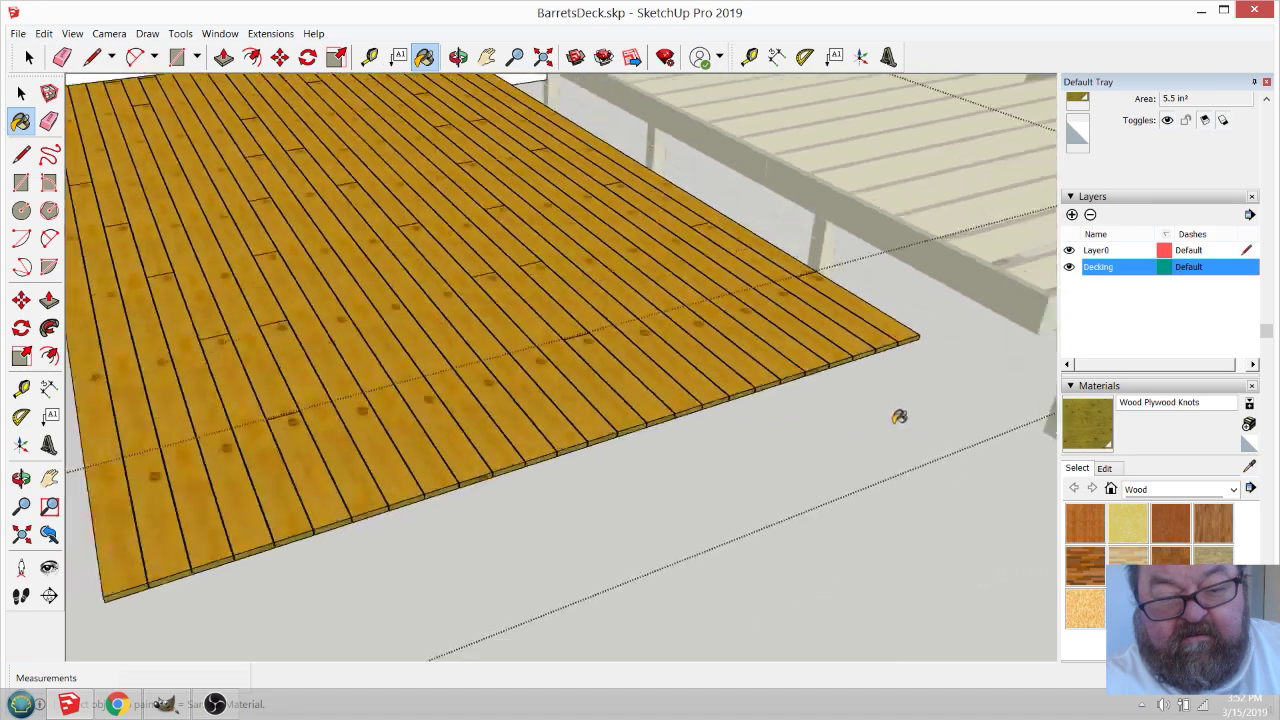
{"action": "left_click", "coordinate": [29, 57]}
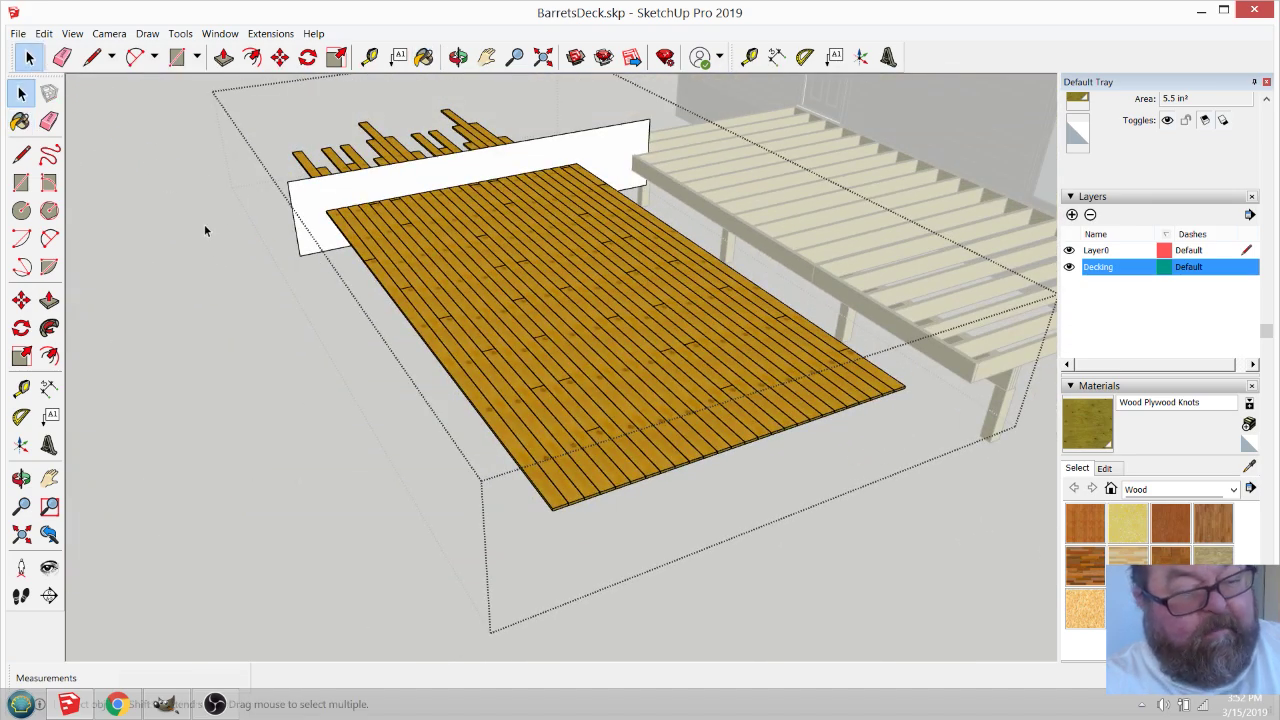
Move the cutting plane along the boards to the end corner of the outermost board on the overhanging side.
{"action": "left_click", "coordinate": [456, 60]}
{"action": "left_click_drag", "start_coordinate": [530, 285], "coordinate": [960, 384]}
{"action": "left_click_drag", "start_coordinate": [535, 275], "coordinate": [762, 238]}
{"action": "scroll", "coordinate": [560, 350], "scroll_direction": "up", "scroll_amount": 3}
{"action": "left_click_drag", "start_coordinate": [633, 421], "coordinate": [716, 394]}
{"action": "left_click", "coordinate": [29, 57]}
{"action": "left_click", "coordinate": [430, 202]}
{"action": "scroll", "coordinate": [781, 333], "scroll_direction": "down", "scroll_amount": 2}
{"action": "scroll", "coordinate": [665, 390], "scroll_direction": "up", "scroll_amount": 3}
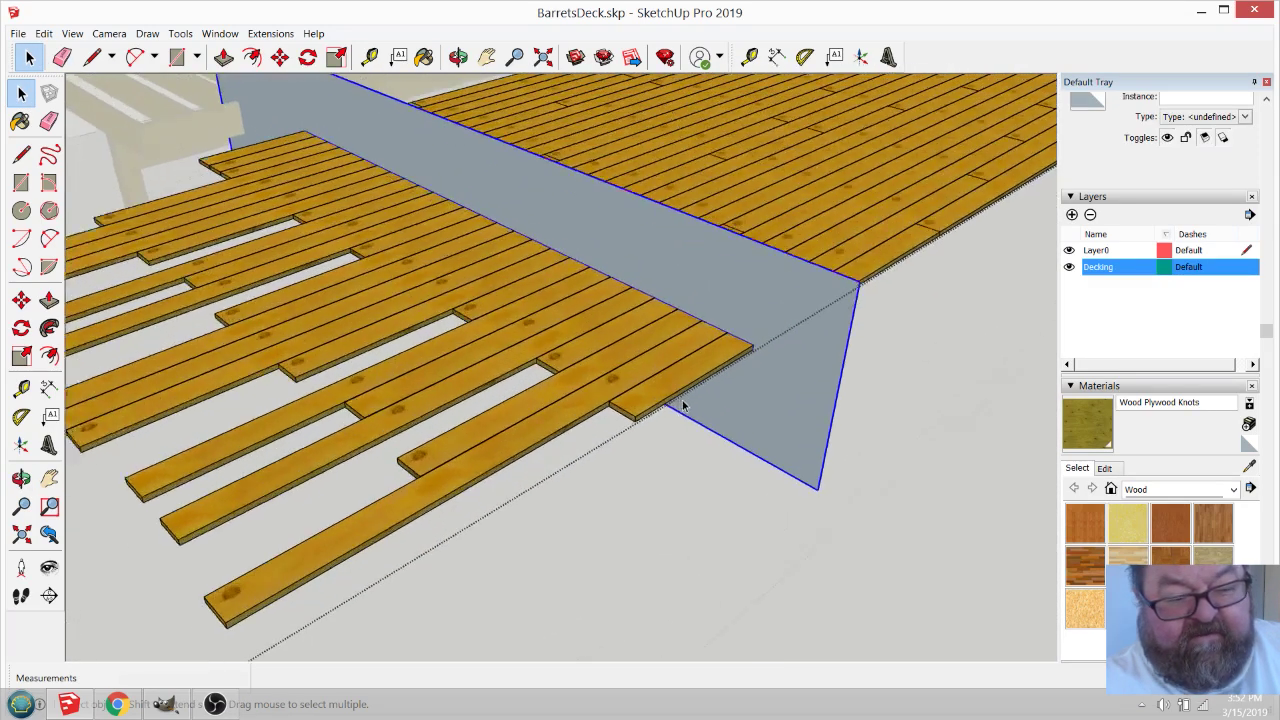
{"action": "left_click", "coordinate": [251, 57]}
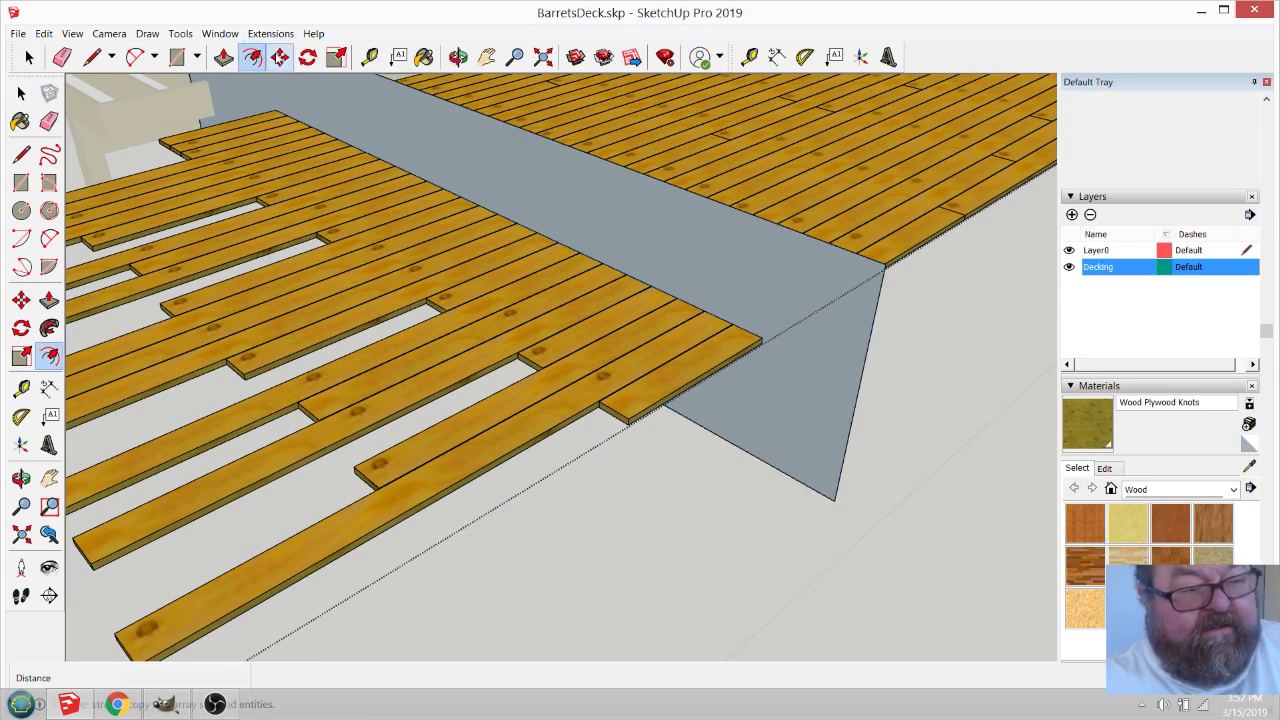
{"action": "key", "text": "m"}
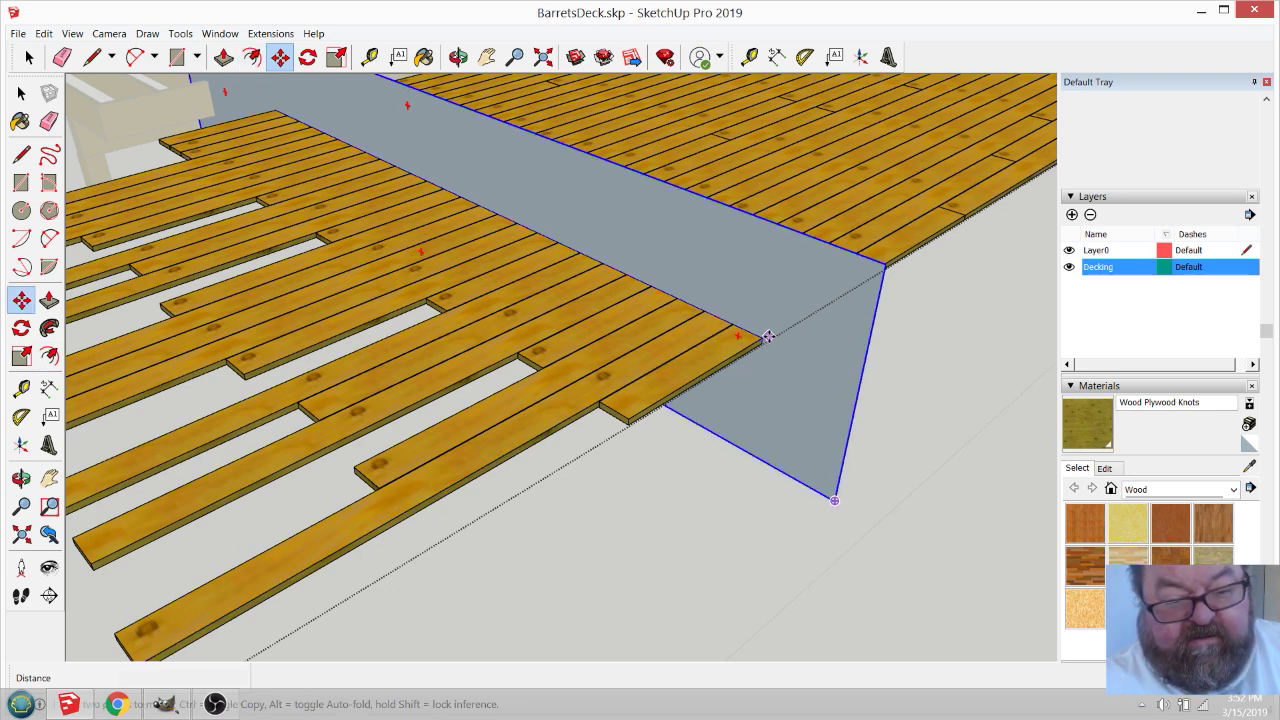
{"action": "left_click_drag", "start_coordinate": [762, 337], "coordinate": [628, 418]}
{"action": "scroll", "coordinate": [741, 424], "scroll_direction": "down", "scroll_amount": 5}
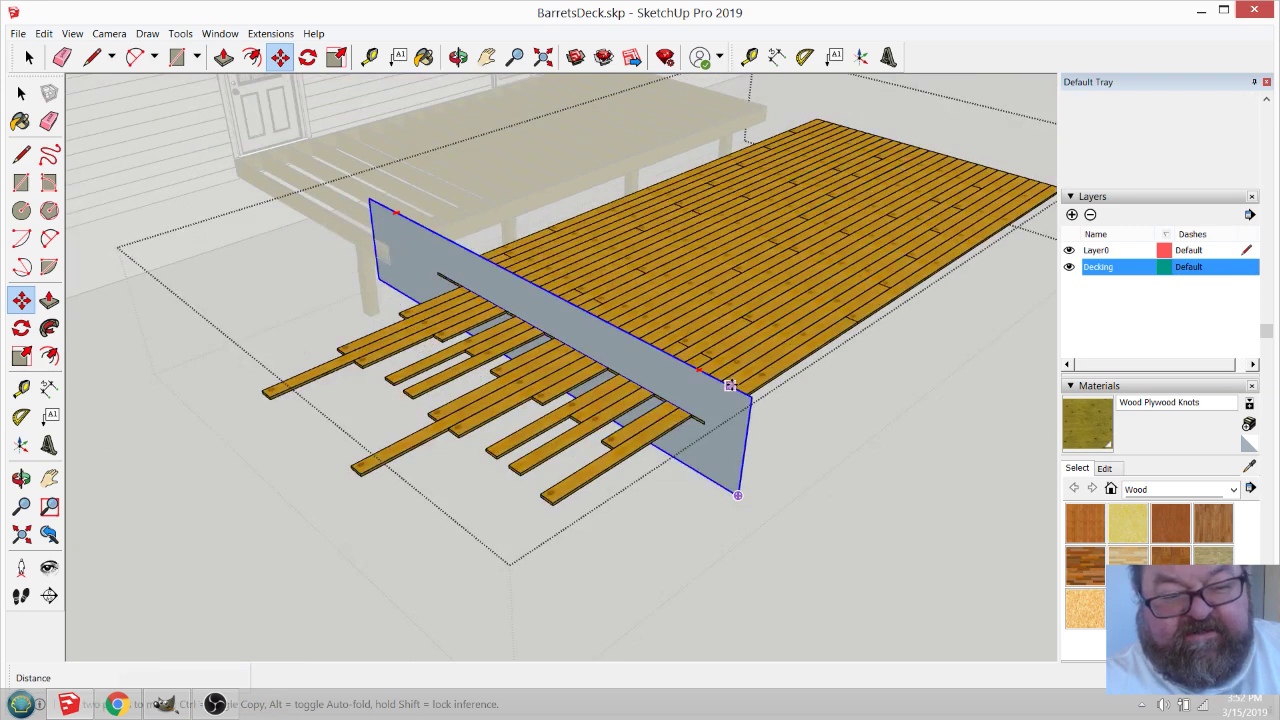
{"action": "scroll", "coordinate": [630, 458], "scroll_direction": "up", "scroll_amount": 3}
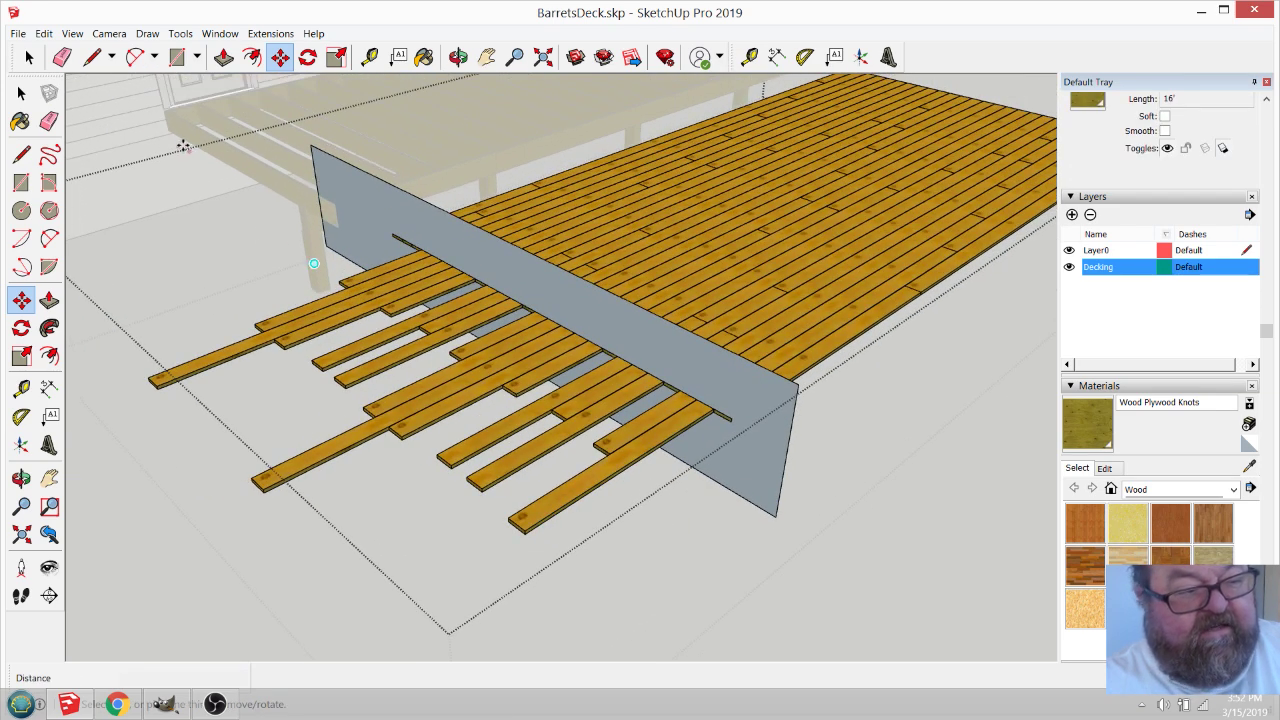
Explode the cutting plane group at its new position across the overhanging boards.
{"action": "left_click", "coordinate": [26, 57]}
{"action": "left_click", "coordinate": [363, 197]}
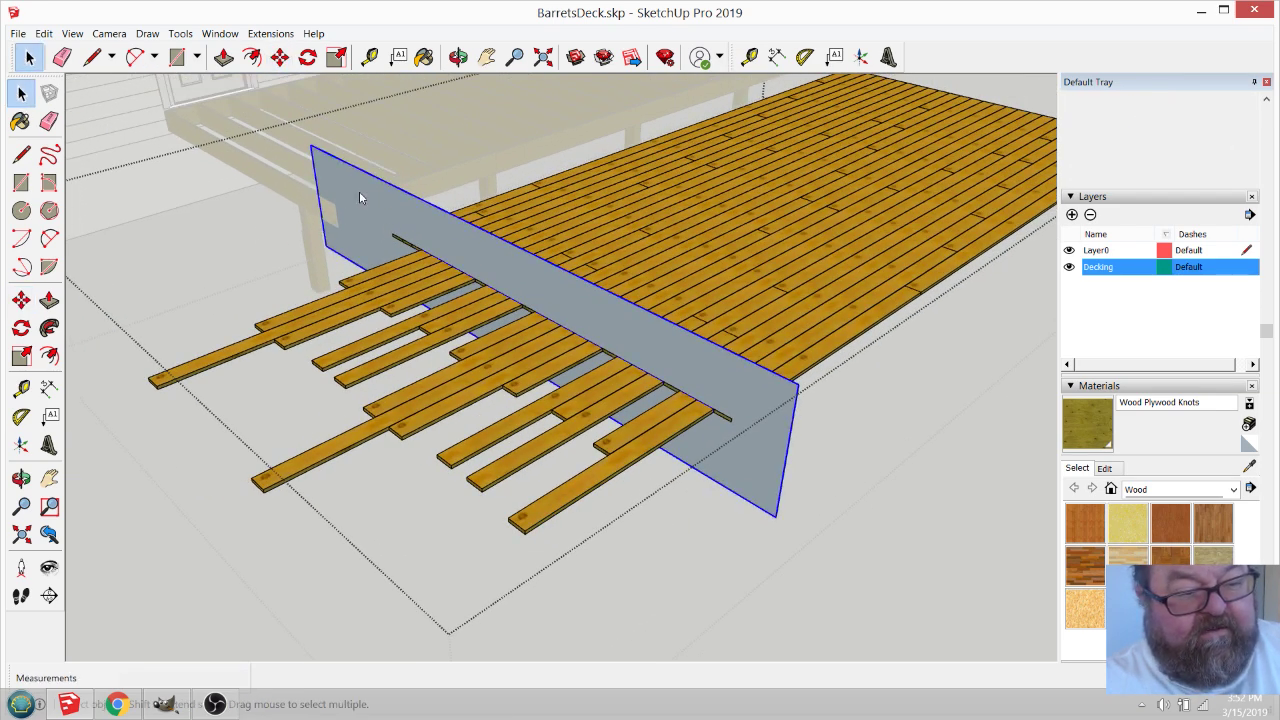
{"action": "right_click", "coordinate": [361, 195]}
{"action": "left_click", "coordinate": [390, 282]}
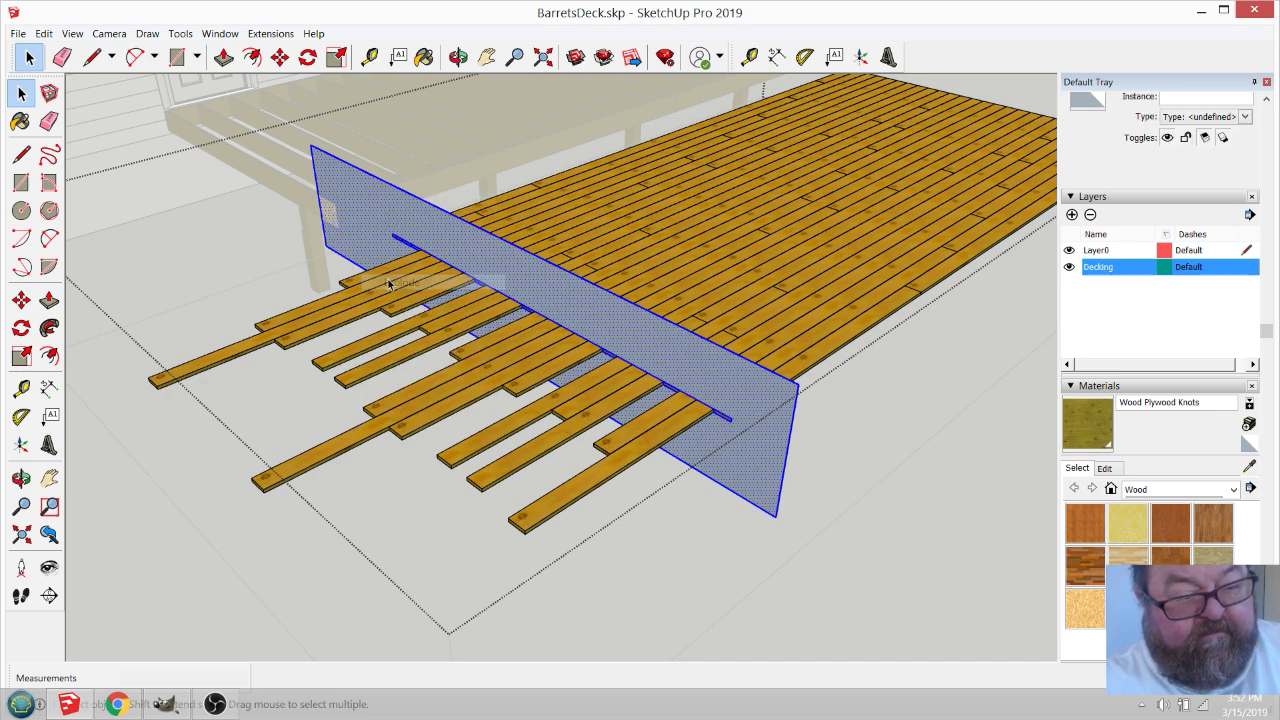
Select the cutting plane with all boards crossing it and intersect their faces with the model.
{"action": "left_click", "coordinate": [458, 57]}
{"action": "left_click_drag", "start_coordinate": [714, 334], "coordinate": [609, 366]}
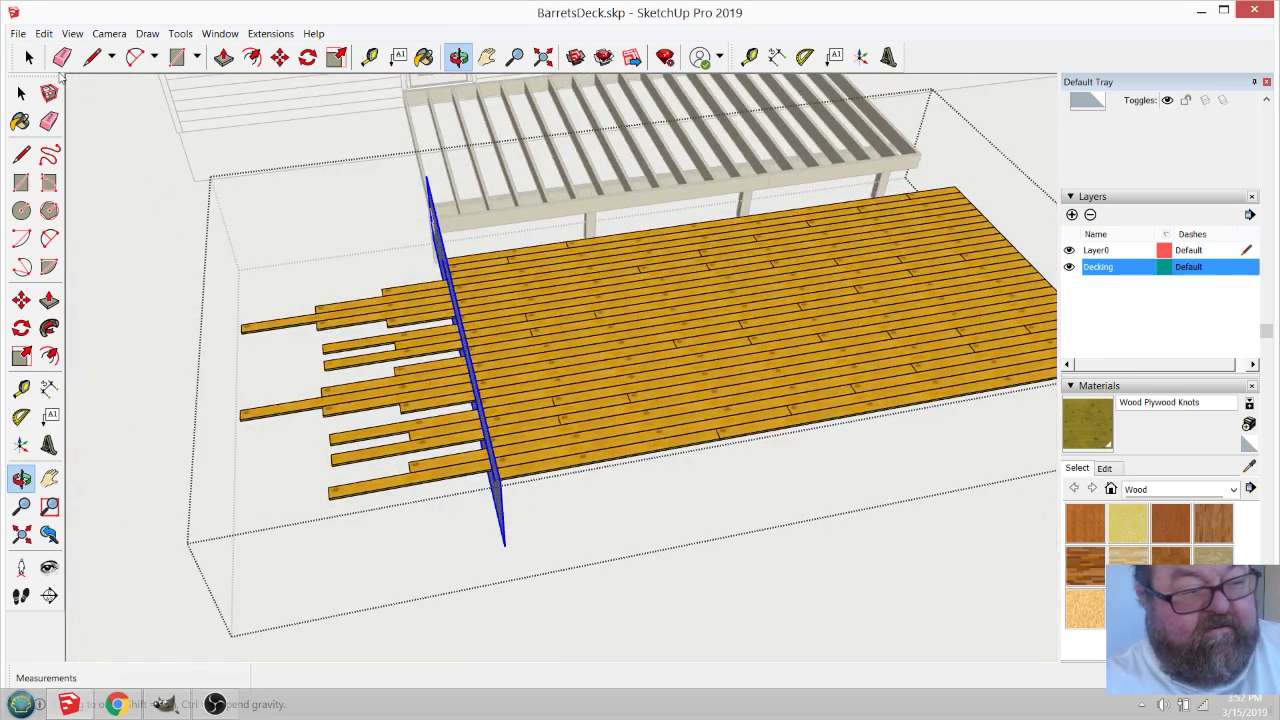
{"action": "left_click", "coordinate": [29, 57]}
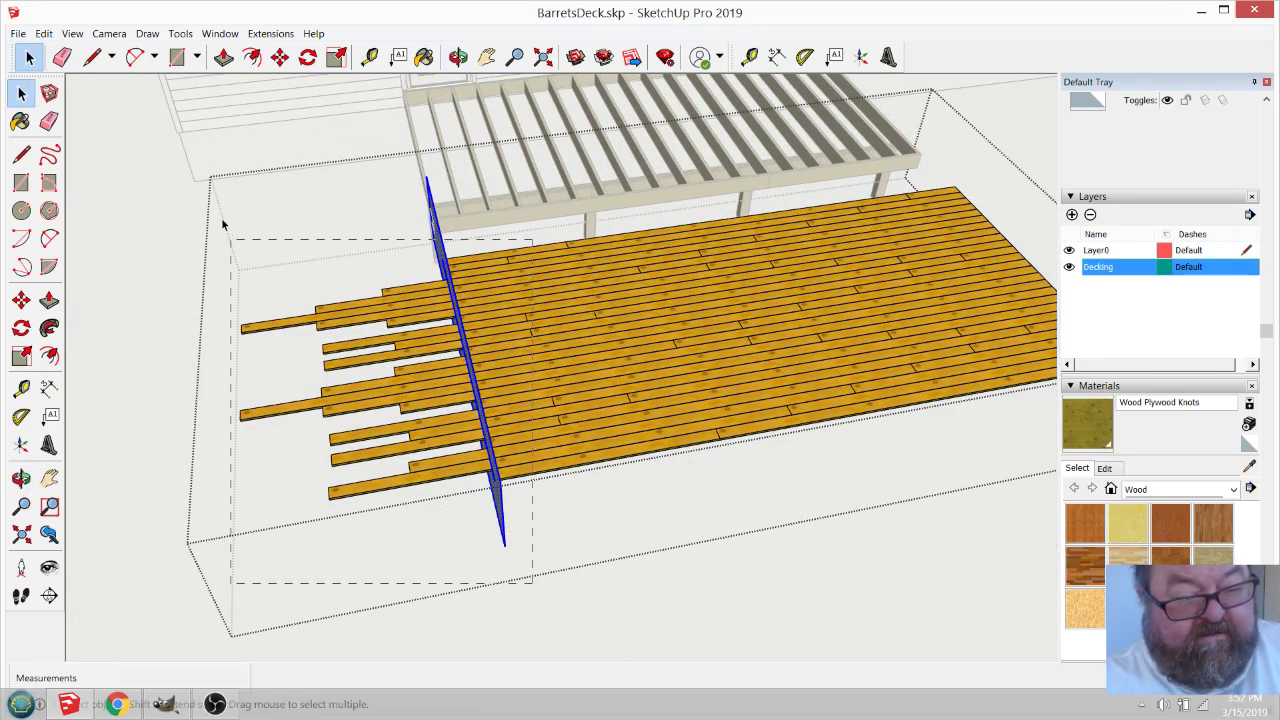
{"action": "left_click_drag", "start_coordinate": [196, 148], "coordinate": [196, 150]}
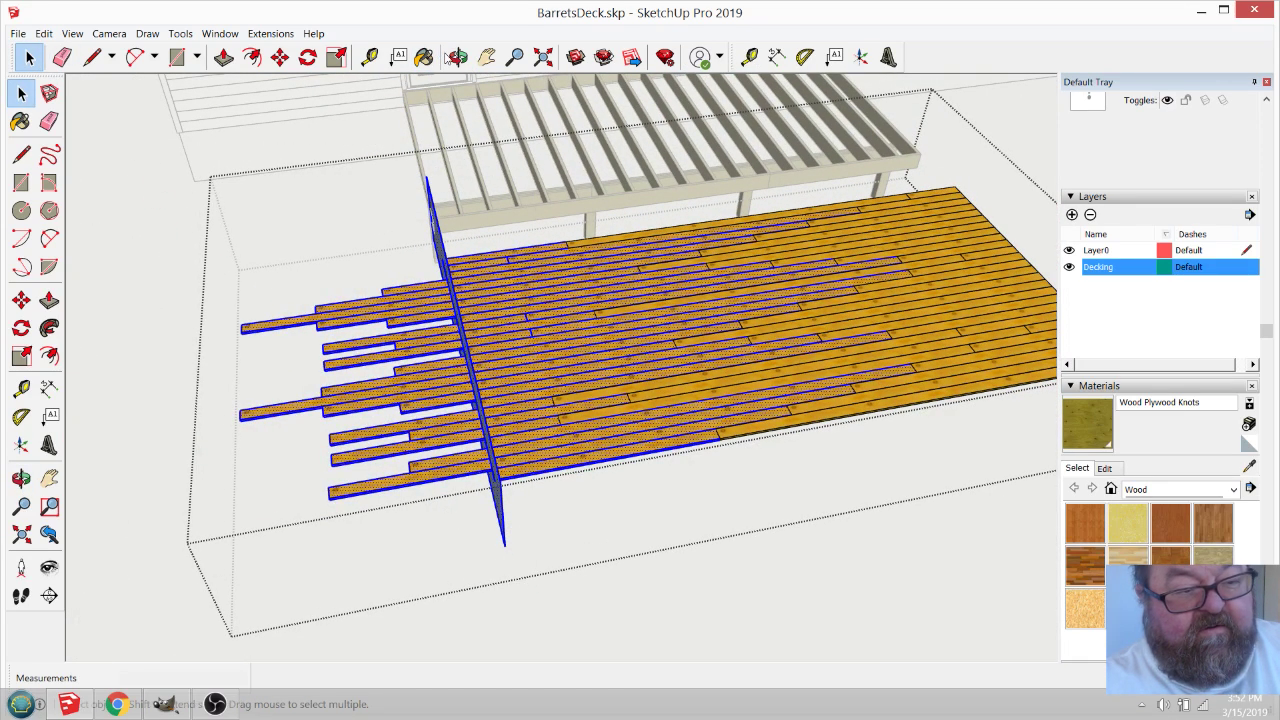
{"action": "left_click", "coordinate": [458, 57]}
{"action": "left_click_drag", "start_coordinate": [422, 239], "coordinate": [642, 440]}
{"action": "scroll", "coordinate": [645, 430], "scroll_direction": "up", "scroll_amount": 3}
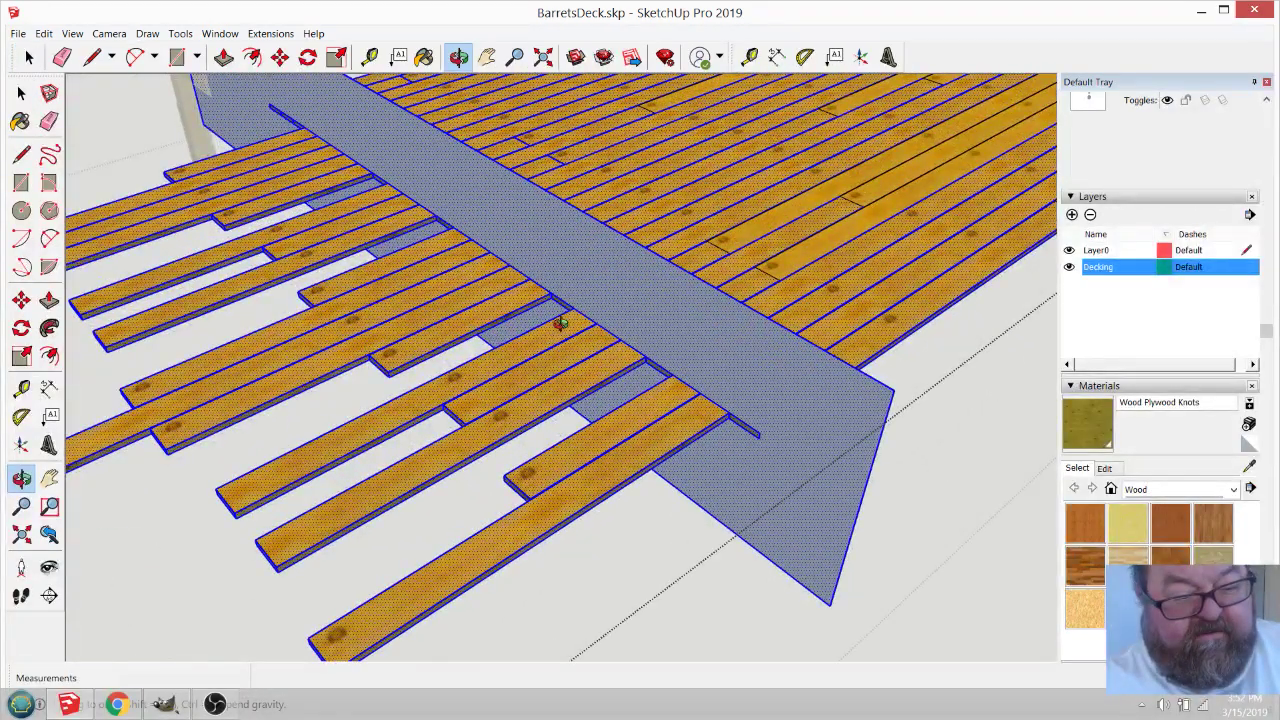
{"action": "left_click", "coordinate": [29, 57]}
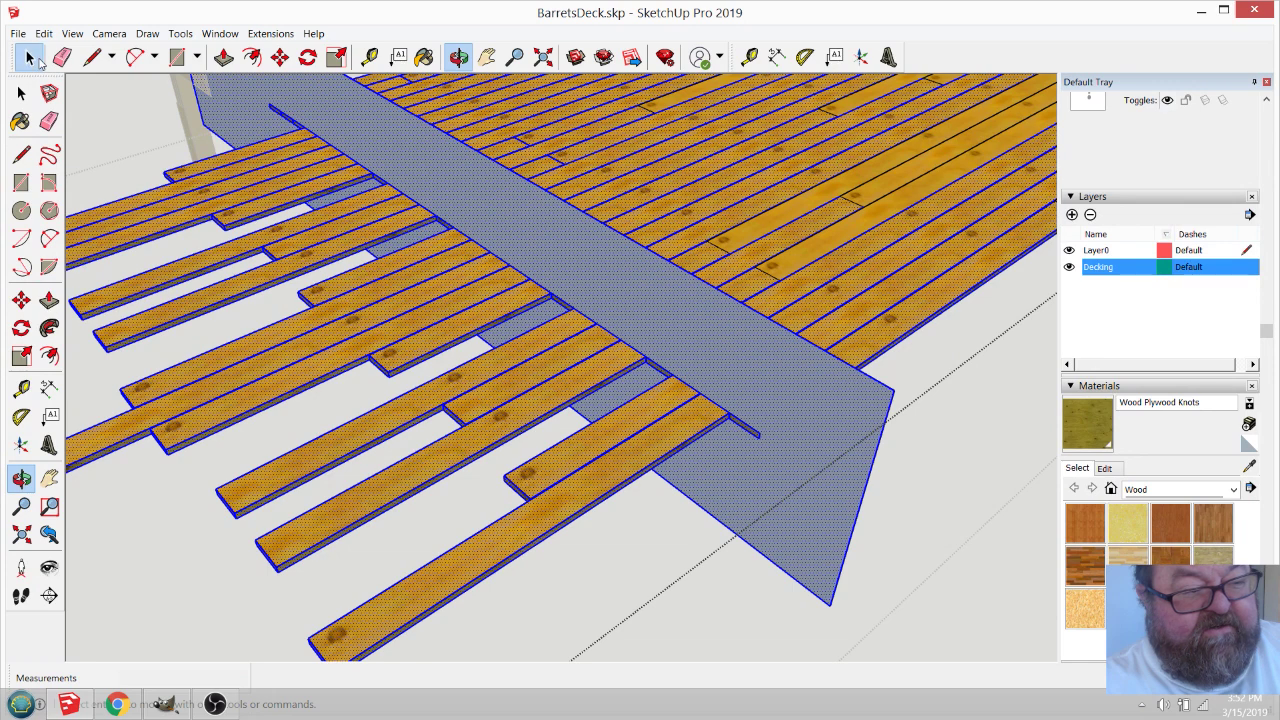
{"action": "right_click", "coordinate": [551, 272]}
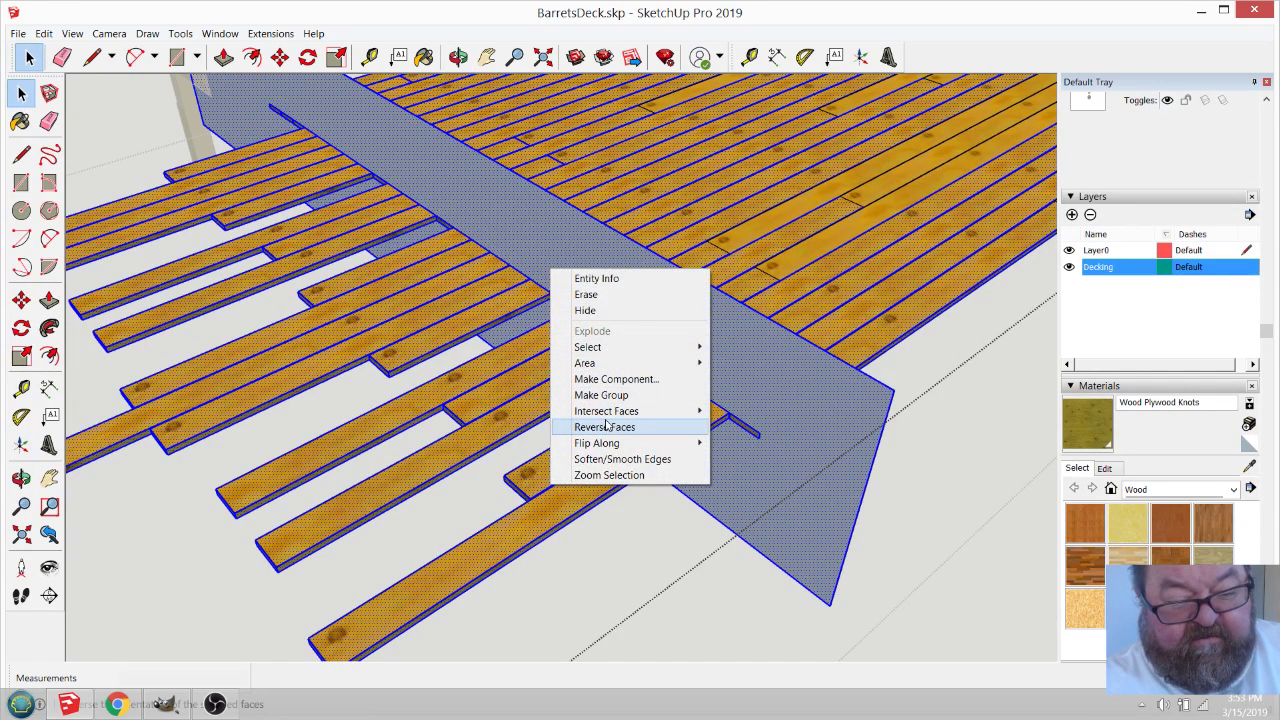
{"action": "mouse_move", "coordinate": [664, 413]}
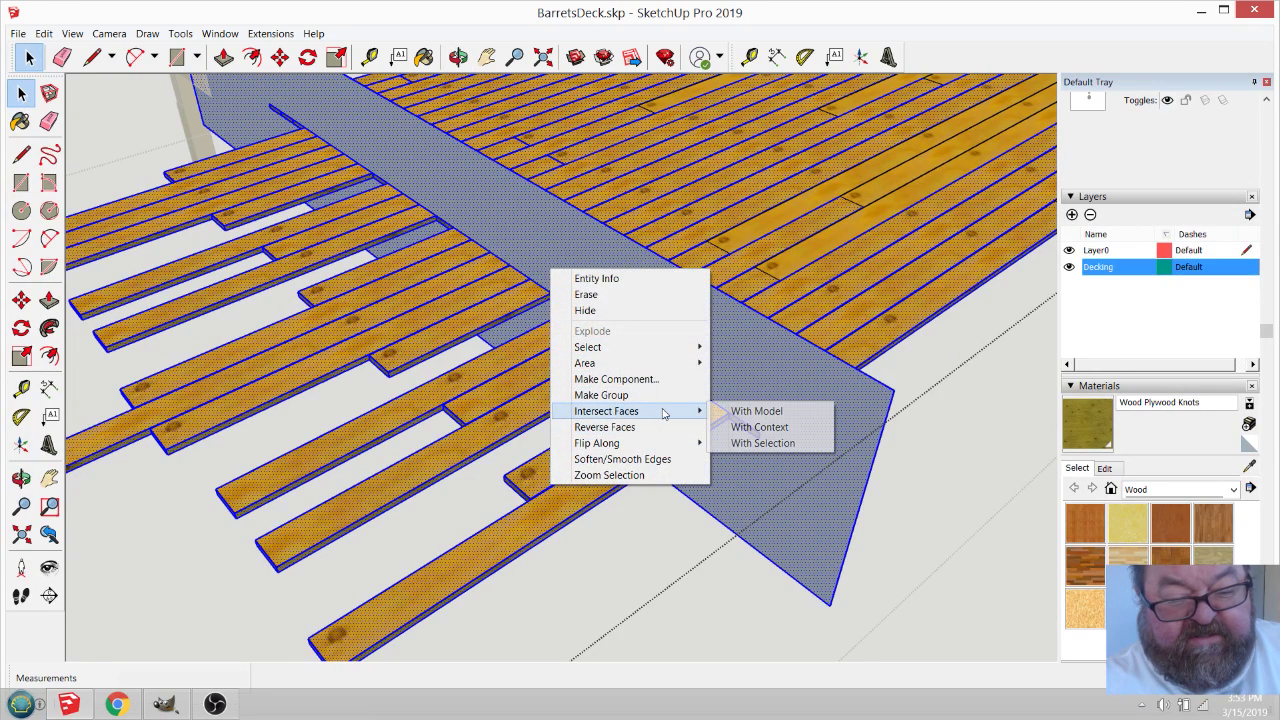
{"action": "left_click", "coordinate": [755, 412]}
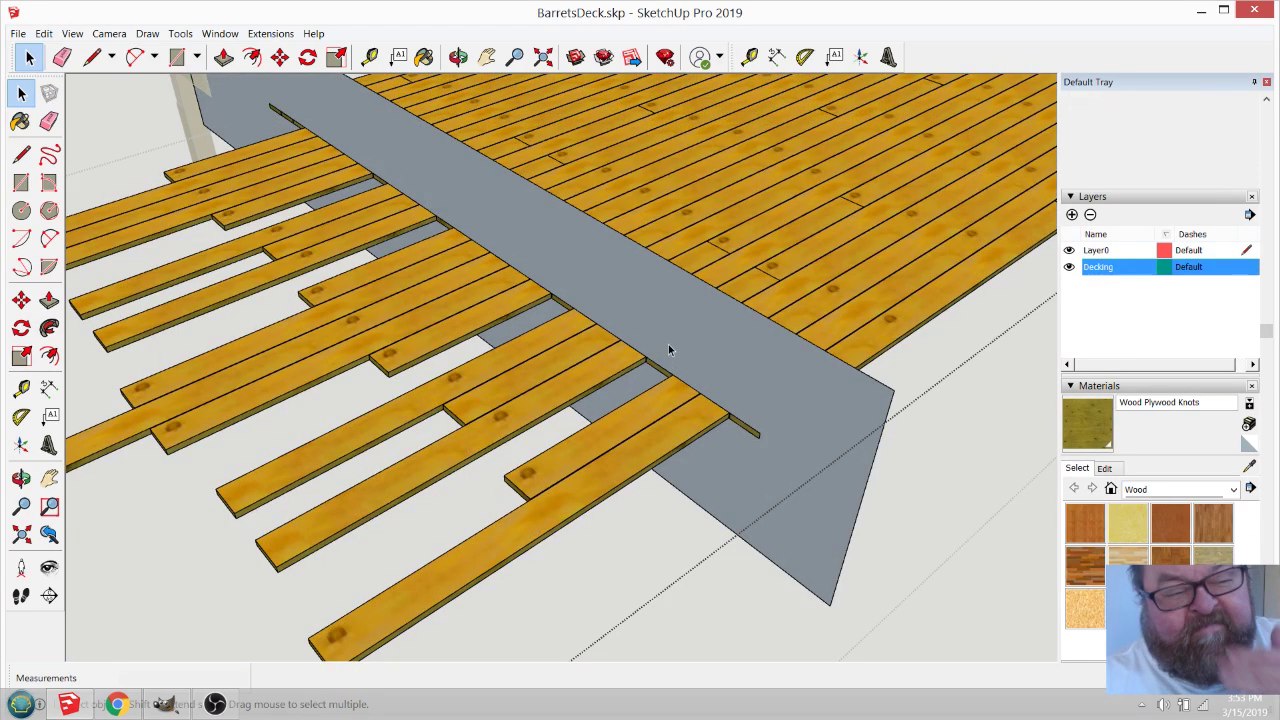
Erase the cutting plane and its leftover vertical edges, leaving the cut line across the deck boards.
{"action": "scroll", "coordinate": [689, 463], "scroll_direction": "down", "scroll_amount": 1}
{"action": "scroll", "coordinate": [735, 453], "scroll_direction": "down", "scroll_amount": 2}
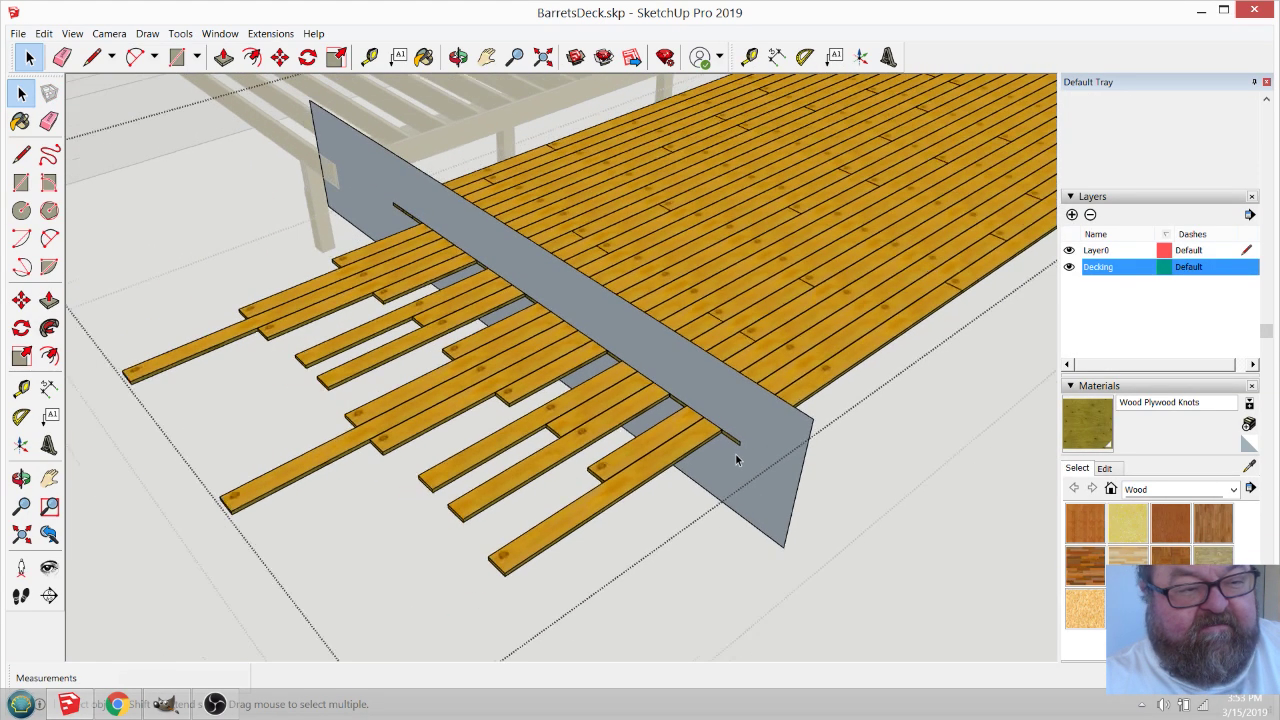
{"action": "left_click", "coordinate": [62, 56]}
{"action": "mouse_move", "coordinate": [414, 220]}
{"action": "left_mouse_down"}
{"action": "mouse_move", "coordinate": [408, 180]}
{"action": "mouse_move", "coordinate": [349, 229]}
{"action": "mouse_move", "coordinate": [362, 167]}
{"action": "left_mouse_up"}
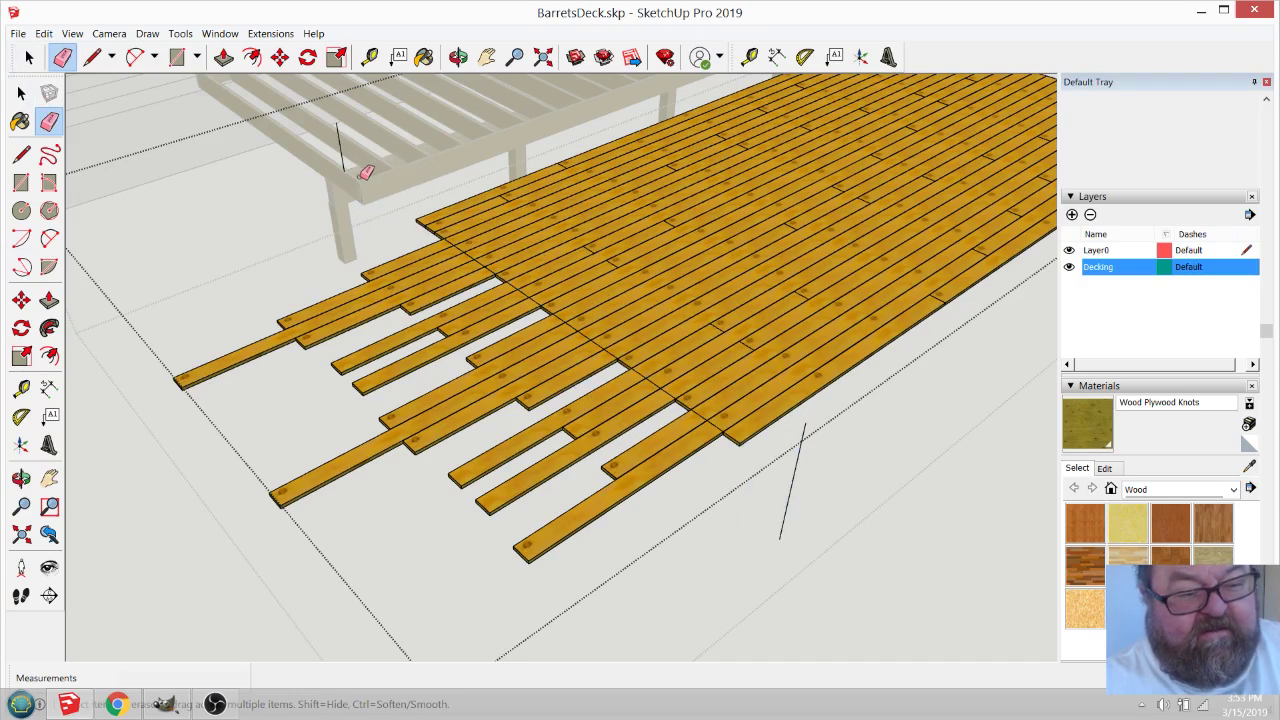
{"action": "left_click_drag", "start_coordinate": [796, 502], "coordinate": [813, 418]}
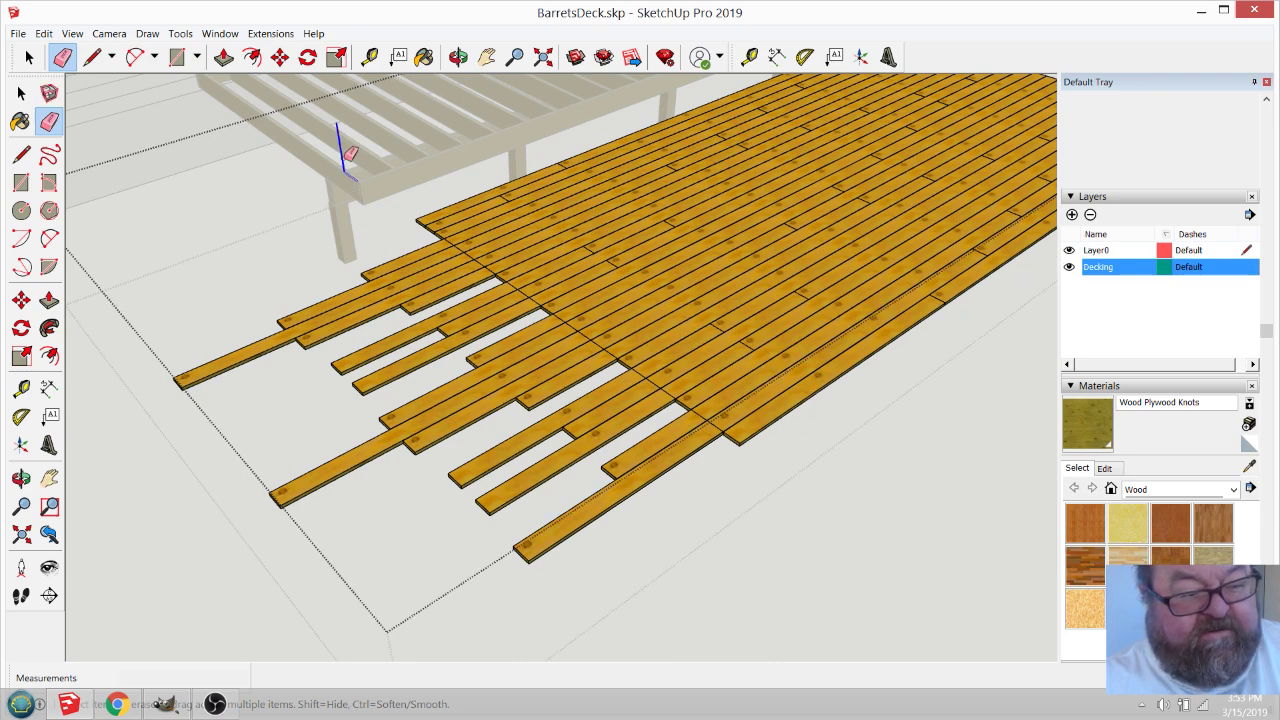
{"action": "middle_click_drag", "start_coordinate": [350, 143], "coordinate": [314, 131]}
Select all overhanging board ends beyond the cut line and delete them.
{"action": "scroll", "coordinate": [729, 399], "scroll_direction": "up", "scroll_amount": 5}
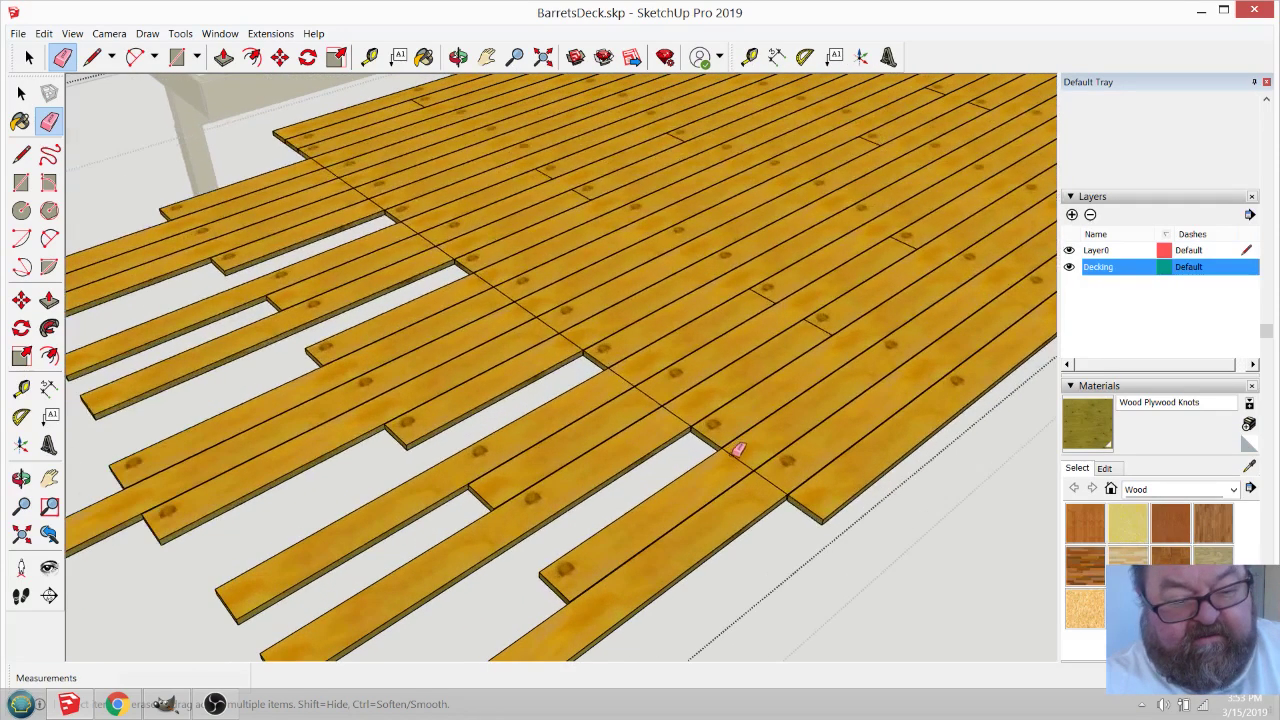
{"action": "left_click", "coordinate": [458, 57]}
{"action": "left_click_drag", "start_coordinate": [634, 338], "coordinate": [731, 500]}
{"action": "scroll", "coordinate": [731, 500], "scroll_direction": "up", "scroll_amount": 4}
{"action": "scroll", "coordinate": [794, 369], "scroll_direction": "down", "scroll_amount": 6}
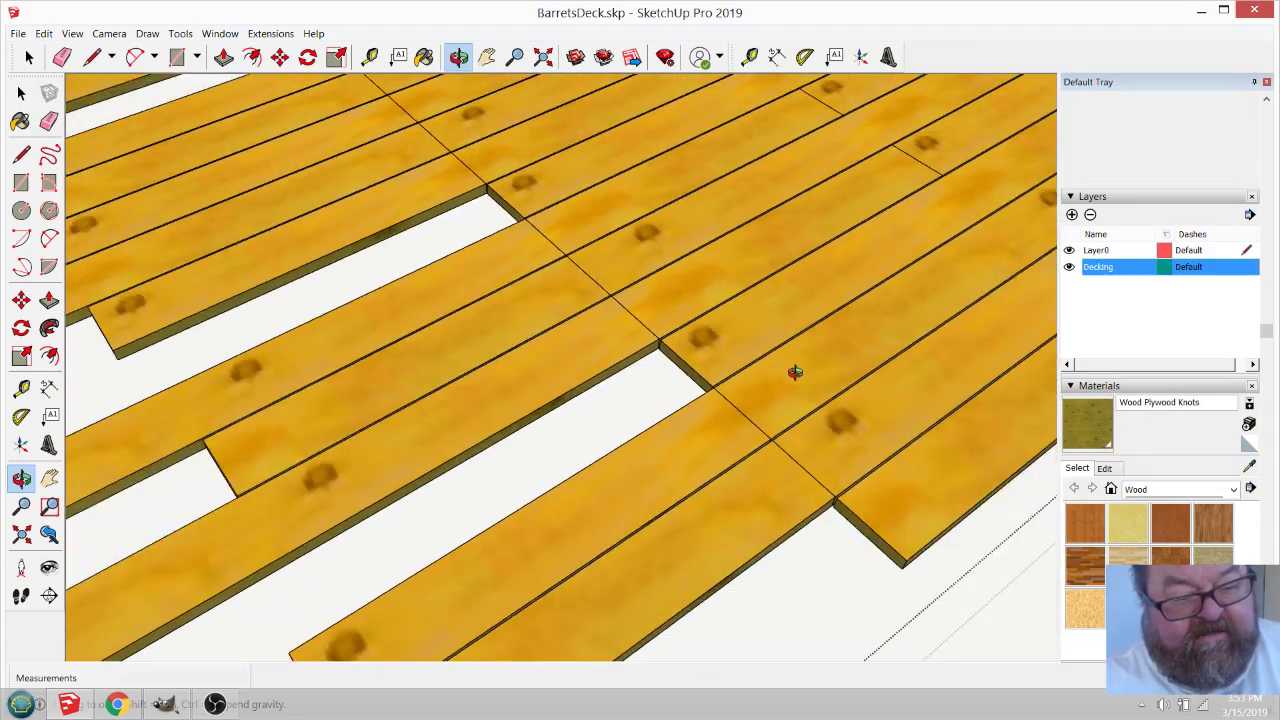
{"action": "left_click_drag", "start_coordinate": [791, 443], "coordinate": [760, 503]}
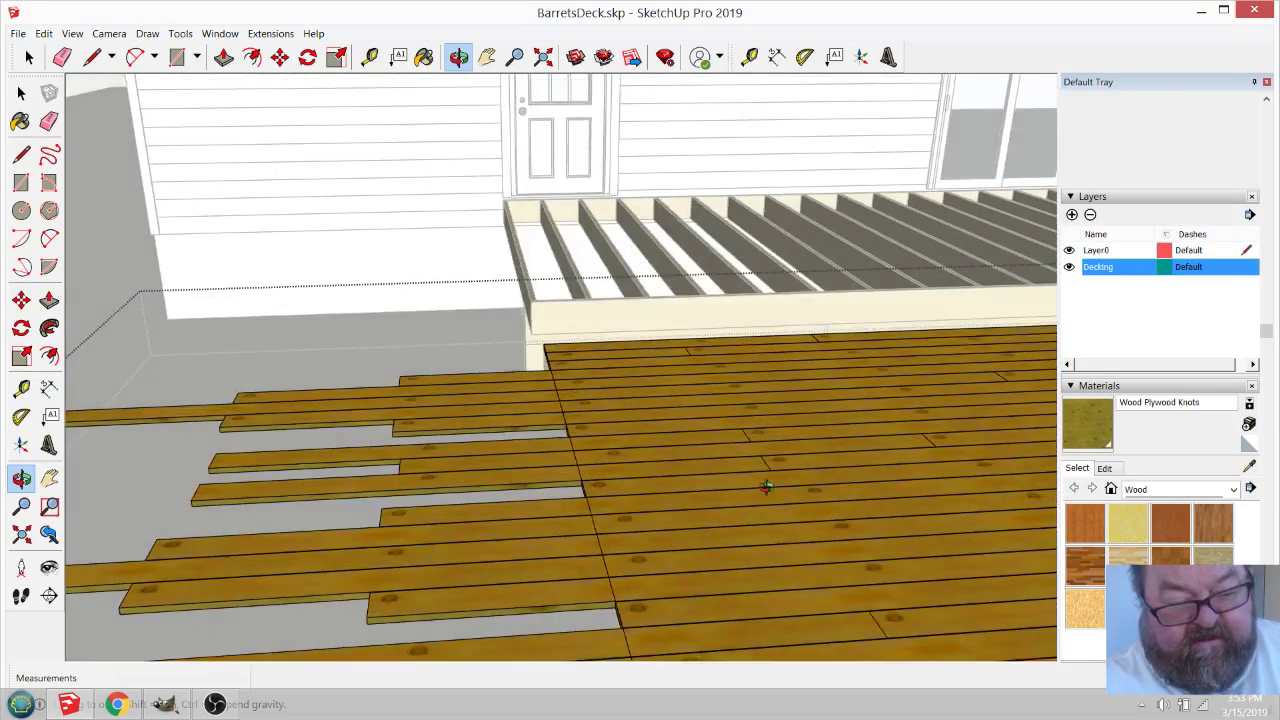
{"action": "scroll", "coordinate": [726, 354], "scroll_direction": "down", "scroll_amount": 4}
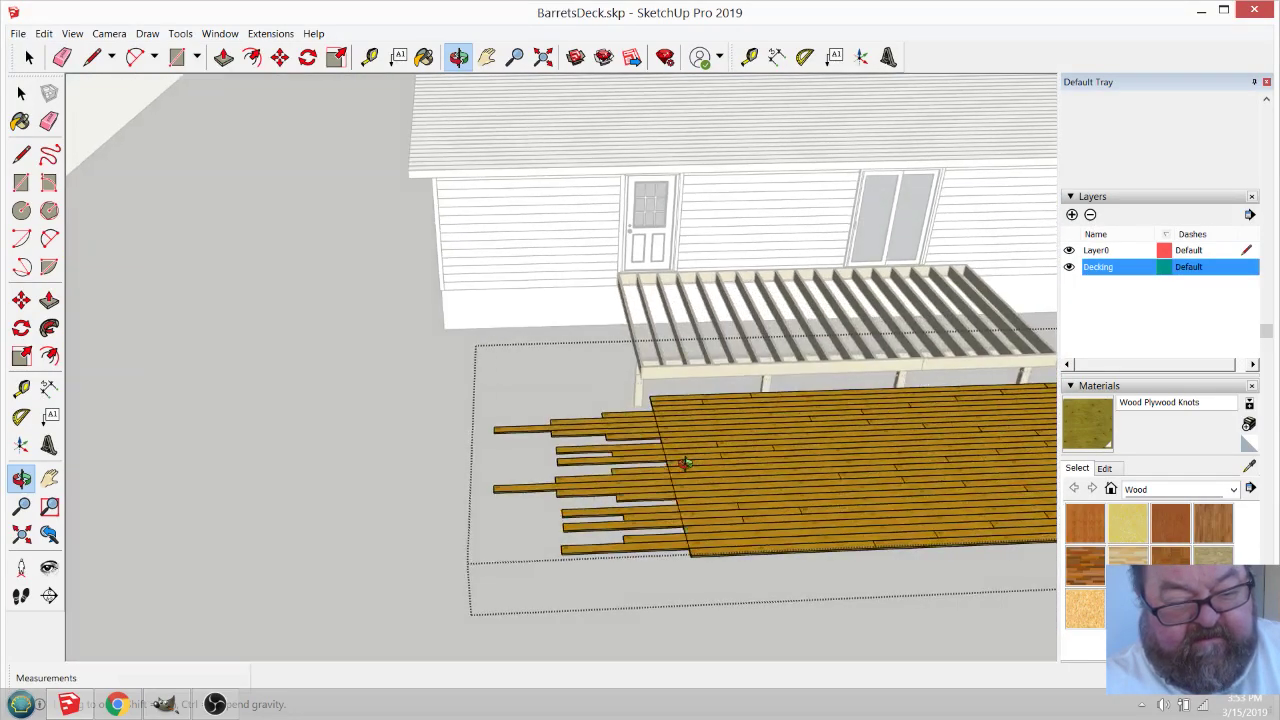
{"action": "left_click_drag", "start_coordinate": [686, 463], "coordinate": [635, 435]}
{"action": "left_click_drag", "start_coordinate": [684, 509], "coordinate": [705, 535]}
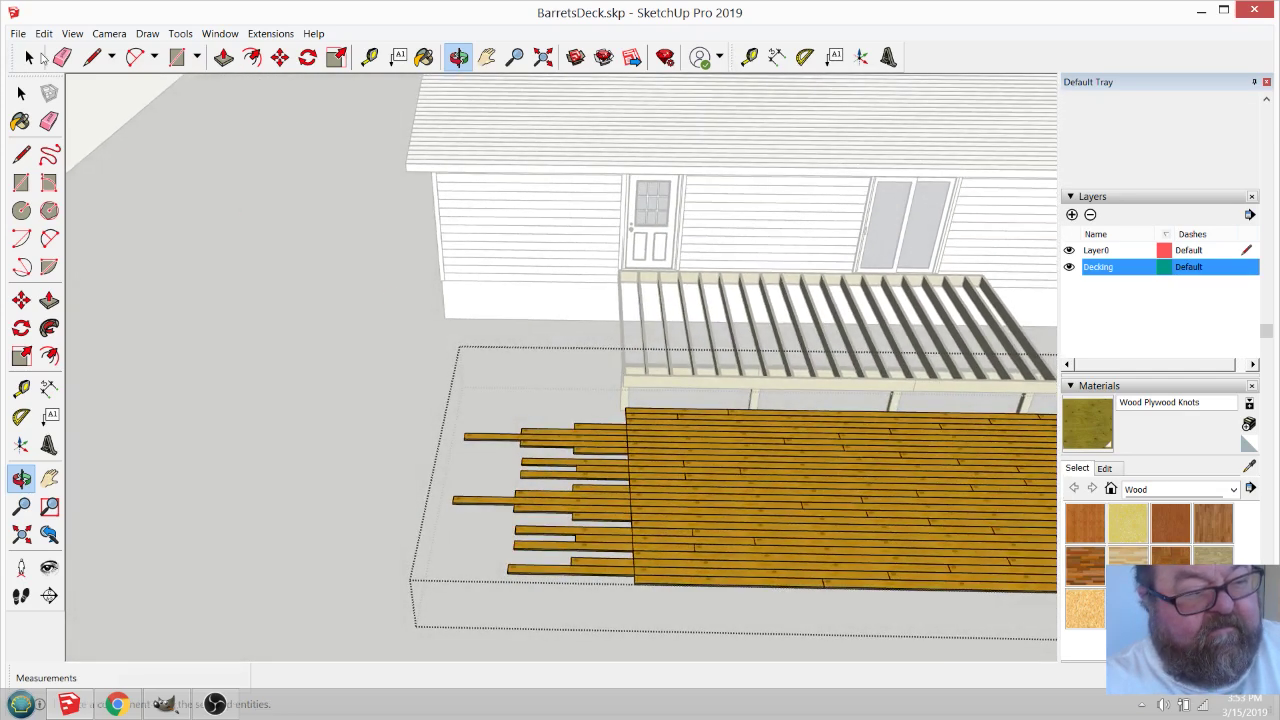
{"action": "left_click", "coordinate": [34, 58]}
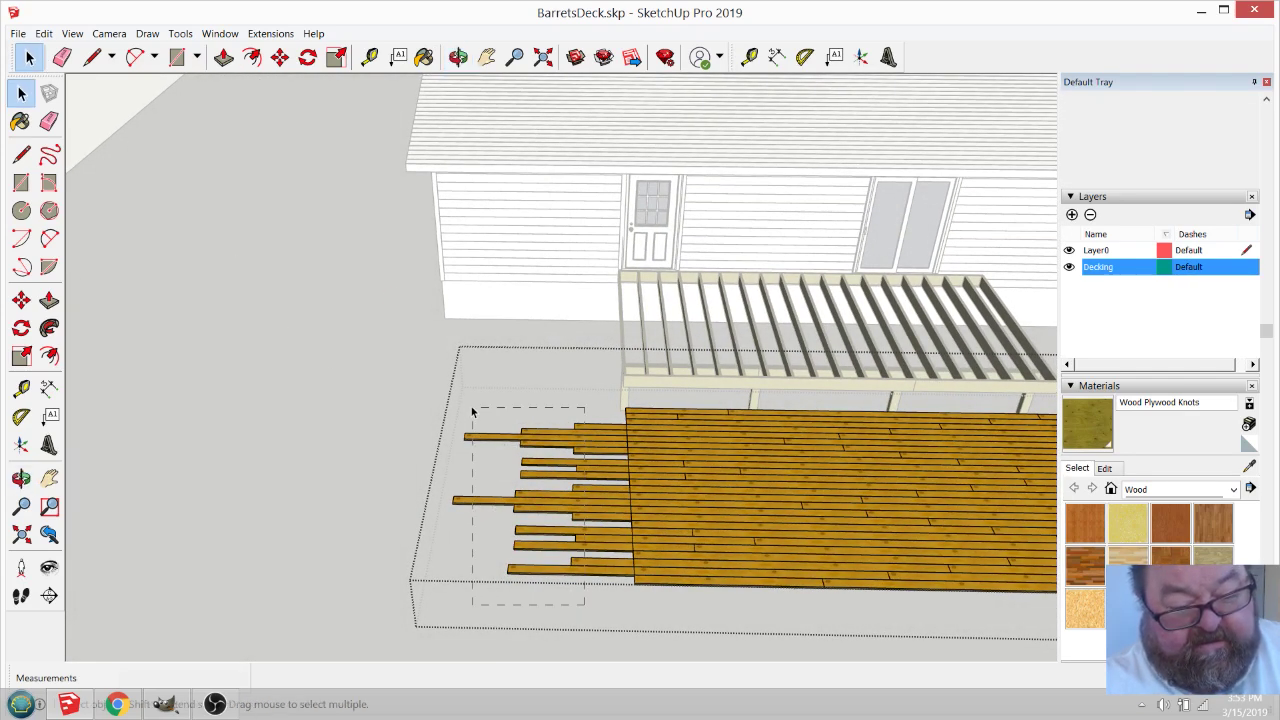
{"action": "left_click_drag", "start_coordinate": [424, 381], "coordinate": [397, 369]}
{"action": "key", "text": "Delete"}
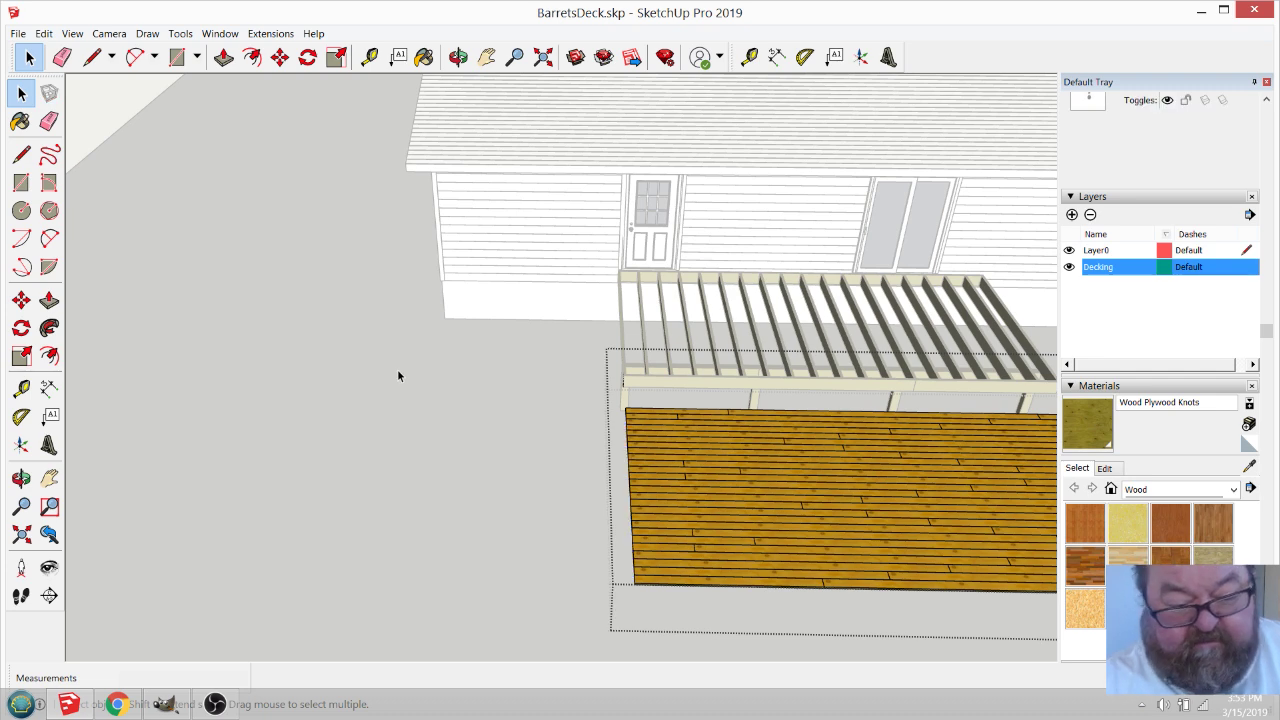
Examine the trimmed board ends along the cut edge up close for open end faces.
{"action": "left_click", "coordinate": [458, 57]}
{"action": "left_click_drag", "start_coordinate": [644, 473], "coordinate": [806, 484]}
{"action": "scroll", "coordinate": [818, 500], "scroll_direction": "up", "scroll_amount": 6}
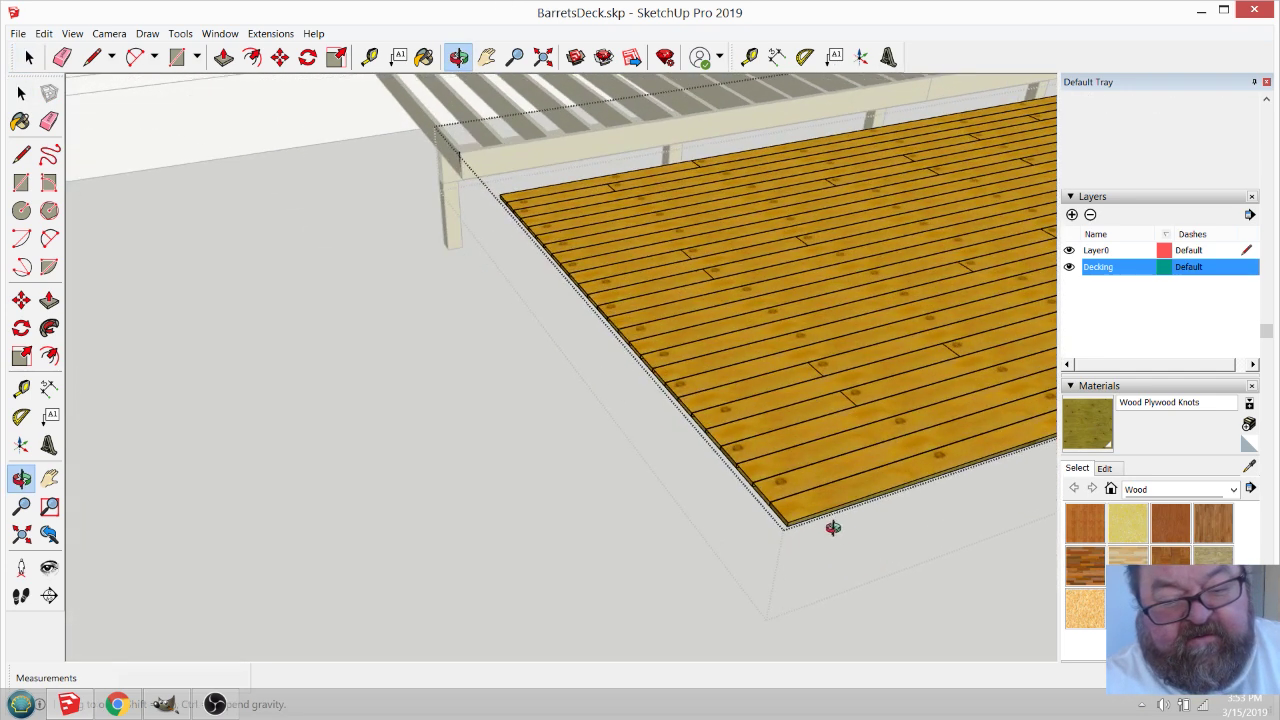
{"action": "scroll", "coordinate": [893, 384], "scroll_direction": "up", "scroll_amount": 5}
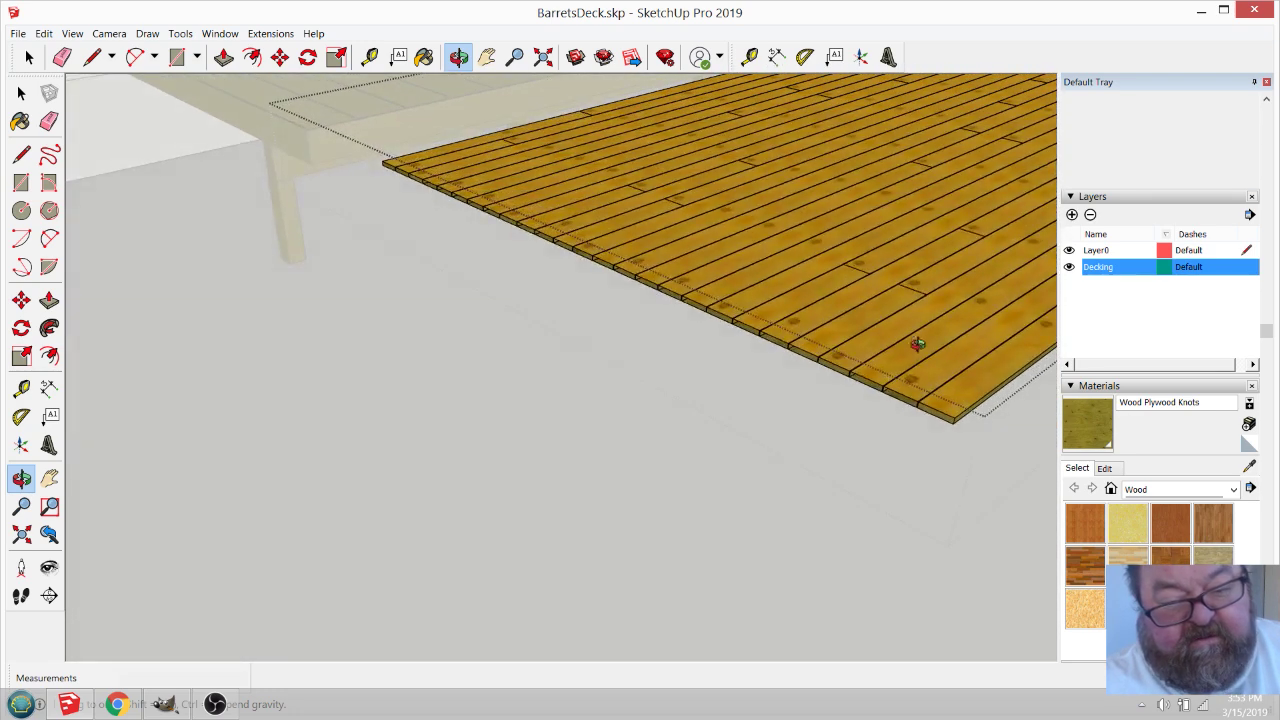
{"action": "scroll", "coordinate": [930, 345], "scroll_direction": "down", "scroll_amount": 3}
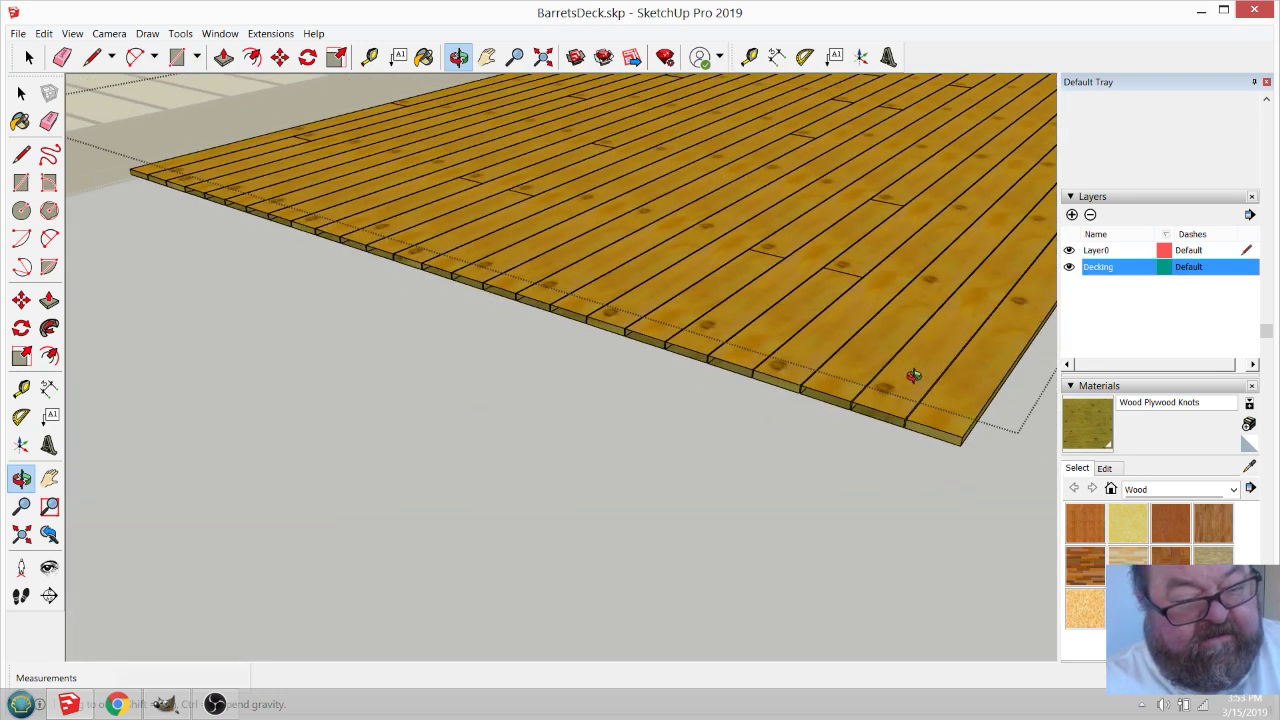
{"action": "scroll", "coordinate": [250, 175], "scroll_direction": "up", "scroll_amount": 4}
{"action": "left_click_drag", "start_coordinate": [263, 195], "coordinate": [850, 472]}
{"action": "scroll", "coordinate": [900, 478], "scroll_direction": "up", "scroll_amount": 3}
{"action": "left_click_drag", "start_coordinate": [714, 315], "coordinate": [820, 370]}
{"action": "scroll", "coordinate": [741, 365], "scroll_direction": "up", "scroll_amount": 3}
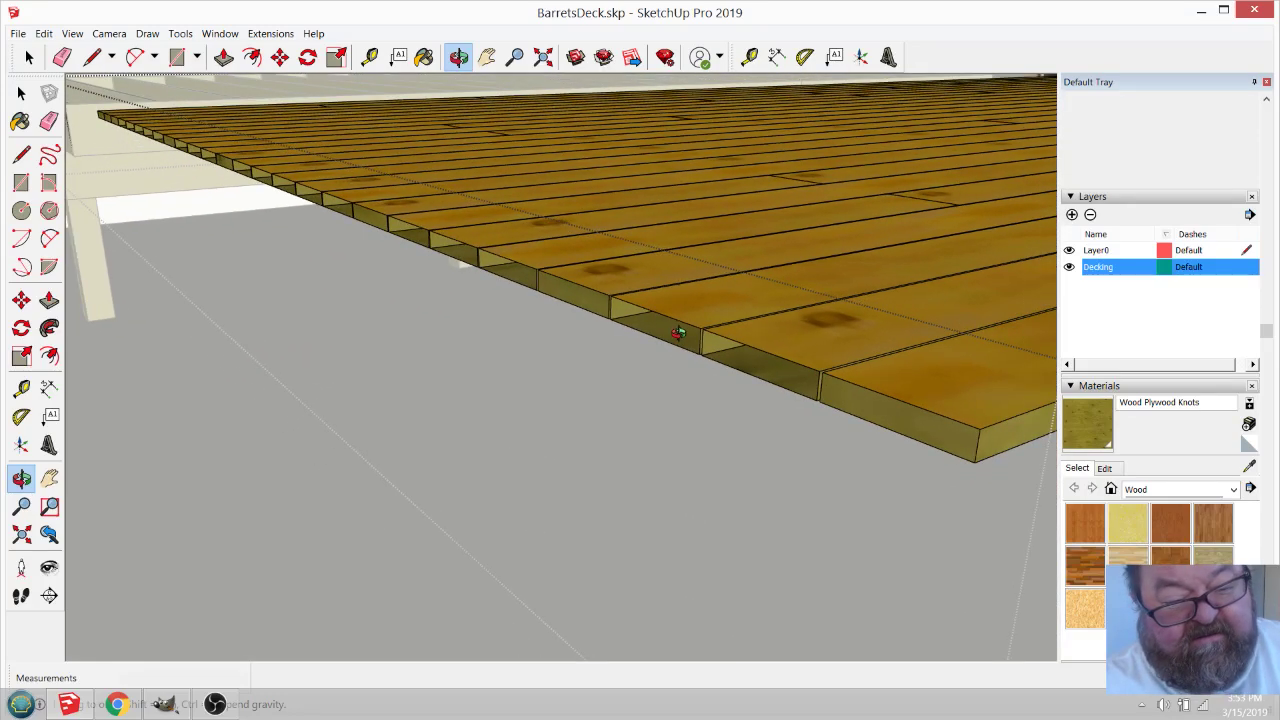
Close the open end of the second board from the corner with a line about 1 1/16" long between its upper and lower edges and erase the line.
{"action": "left_click", "coordinate": [91, 58]}
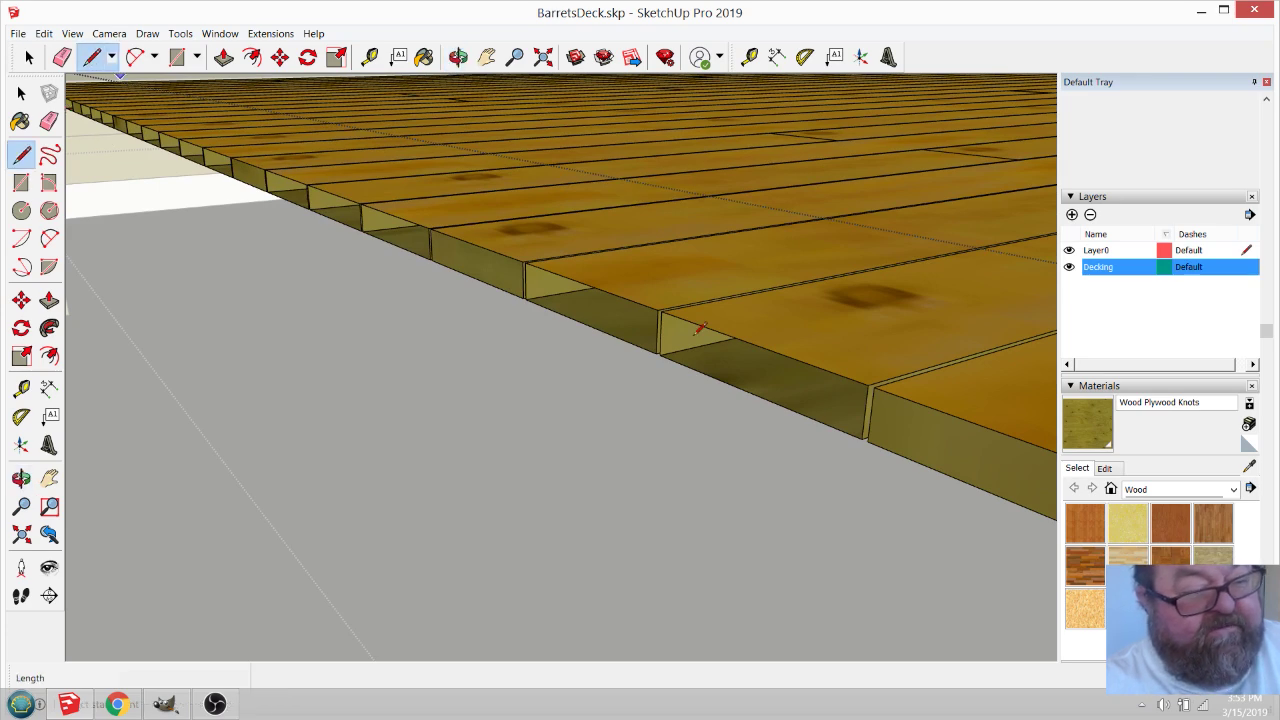
{"action": "left_click", "coordinate": [752, 343]}
{"action": "left_click", "coordinate": [758, 395]}
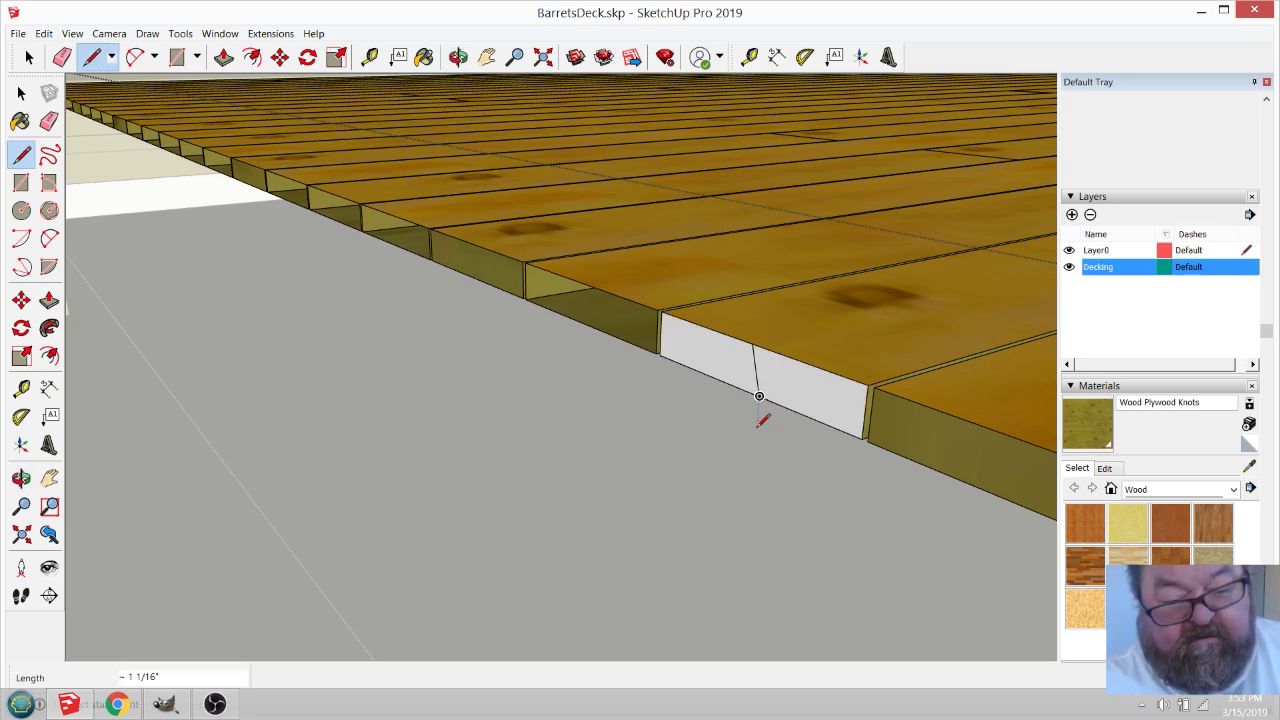
{"action": "left_click", "coordinate": [62, 57]}
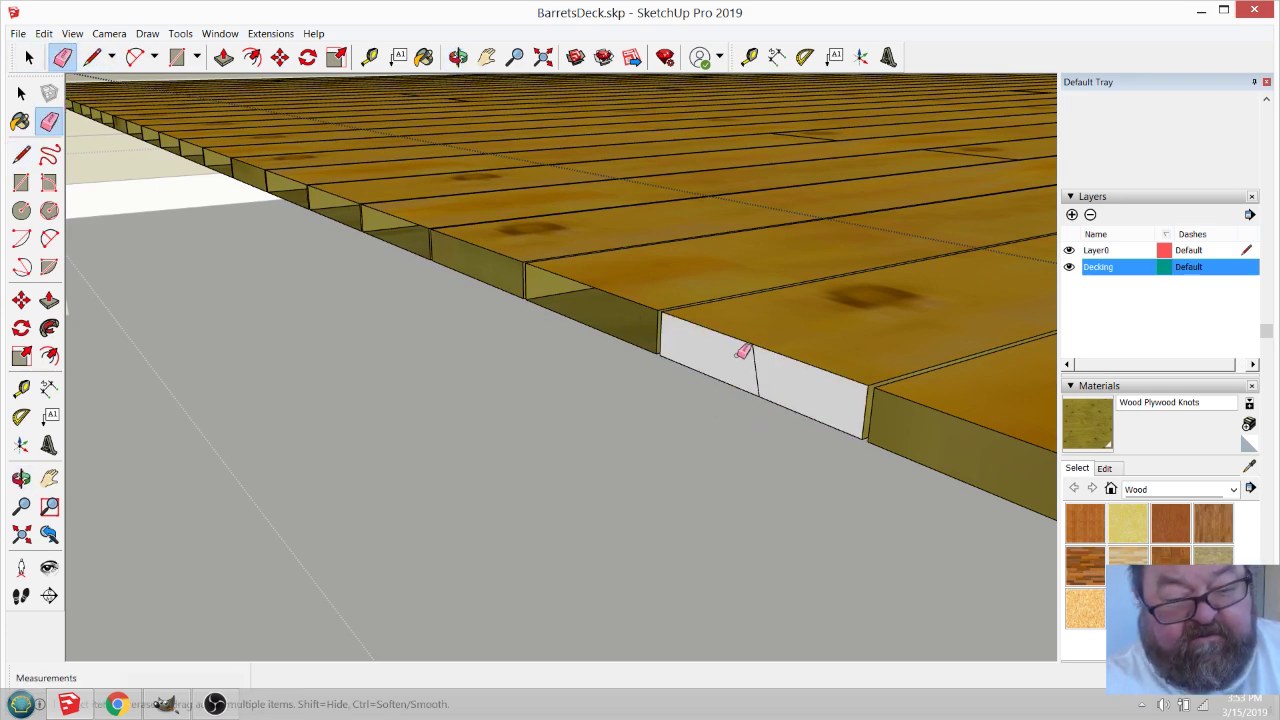
{"action": "scroll", "coordinate": [542, 350], "scroll_direction": "down", "scroll_amount": 4}
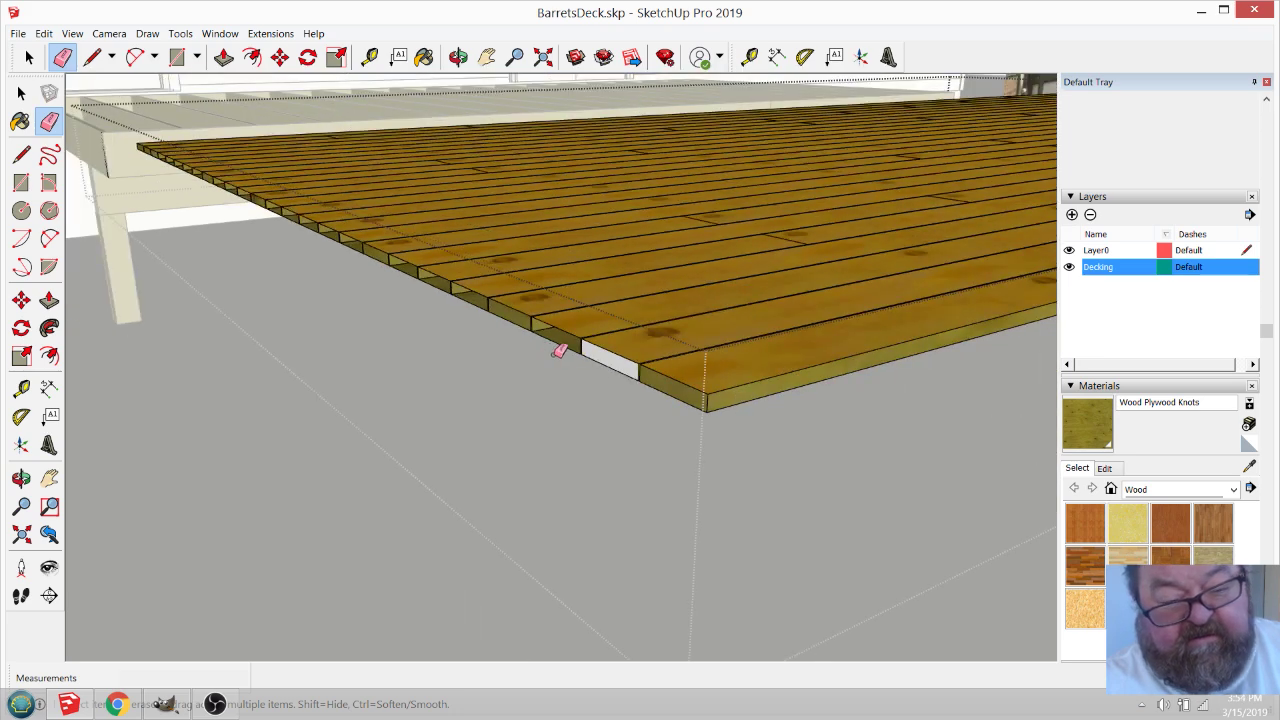
{"action": "scroll", "coordinate": [498, 347], "scroll_direction": "up", "scroll_amount": 4}
{"action": "scroll", "coordinate": [510, 346], "scroll_direction": "down", "scroll_amount": 2}
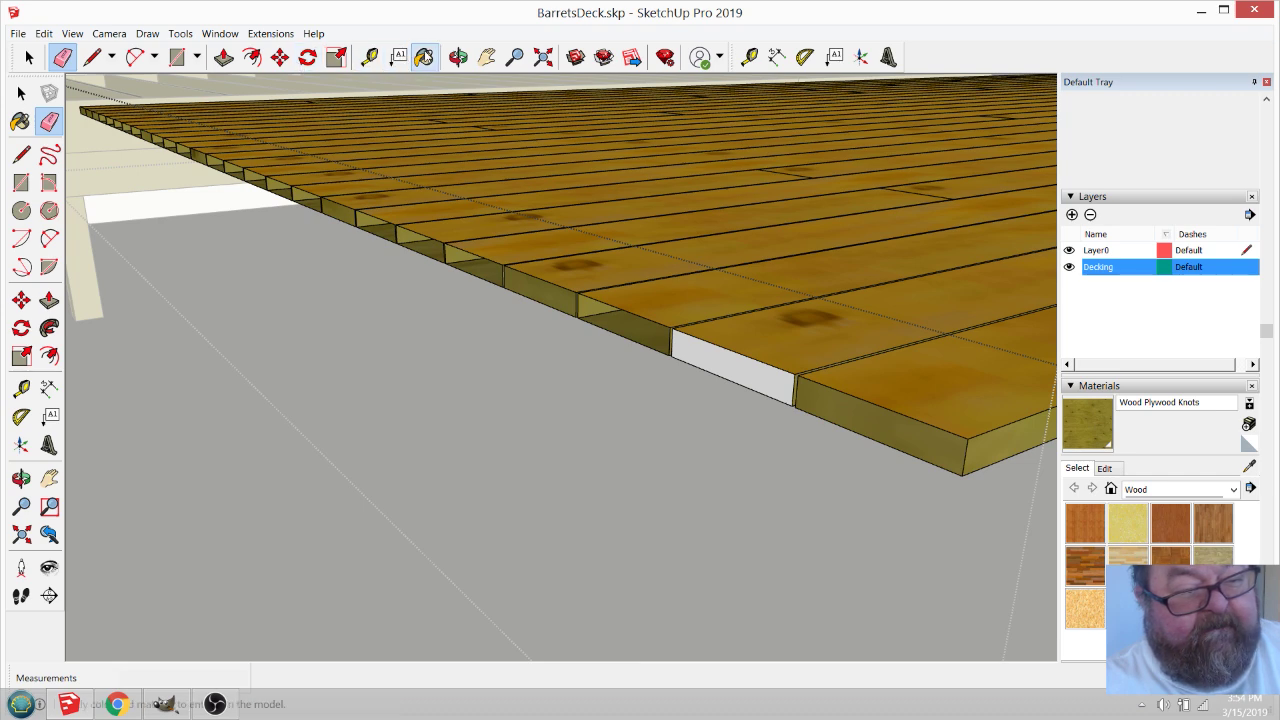
Paint the second board's new end face with the Wood Plywood Knots material.
{"action": "left_click", "coordinate": [424, 57]}
{"action": "left_click", "coordinate": [667, 345]}
{"action": "scroll", "coordinate": [812, 475], "scroll_direction": "down", "scroll_amount": 4}
{"action": "scroll", "coordinate": [694, 417], "scroll_direction": "up", "scroll_amount": 4}
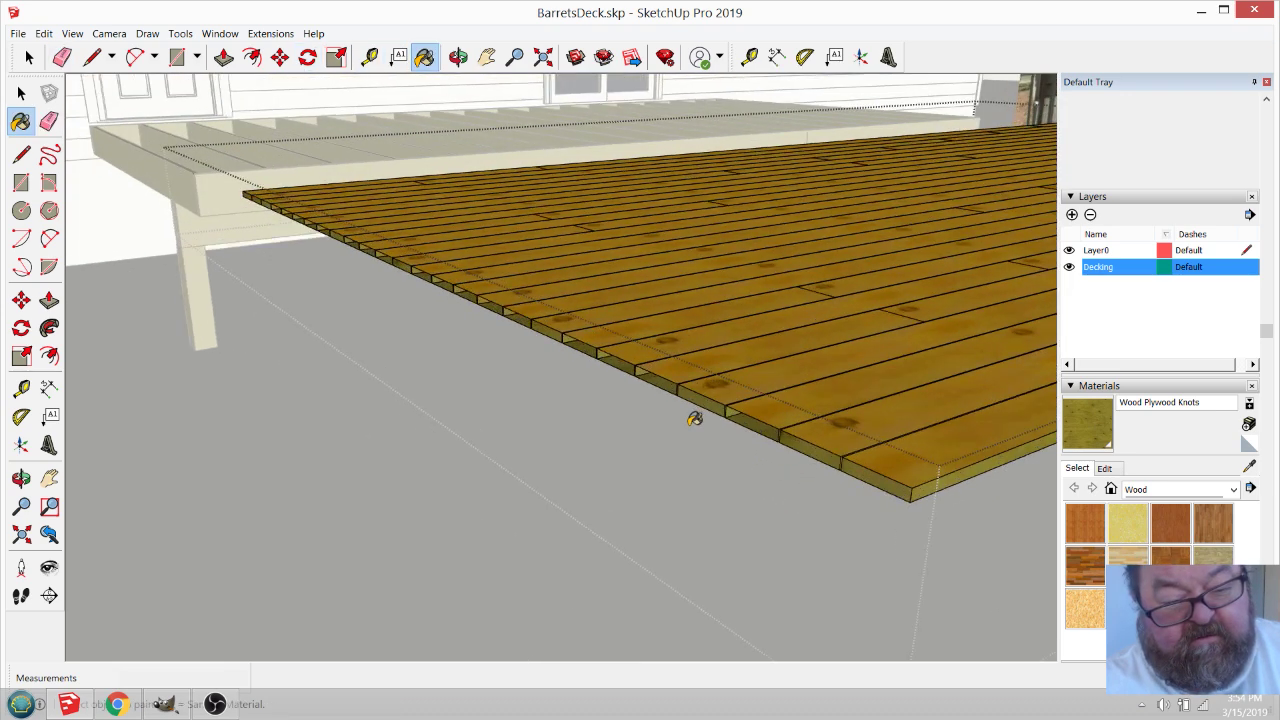
Close the open end of the third board from the corner with a line between its upper and lower edges.
{"action": "left_click", "coordinate": [92, 57]}
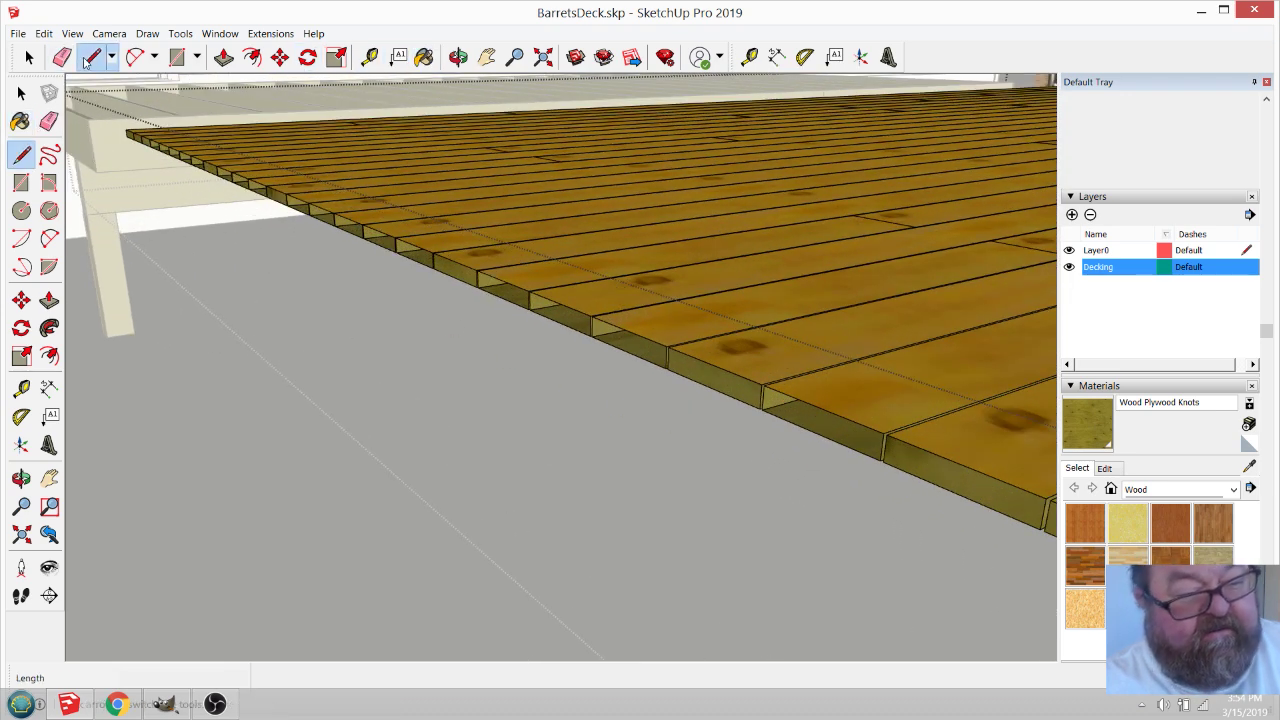
{"action": "left_click", "coordinate": [810, 404]}
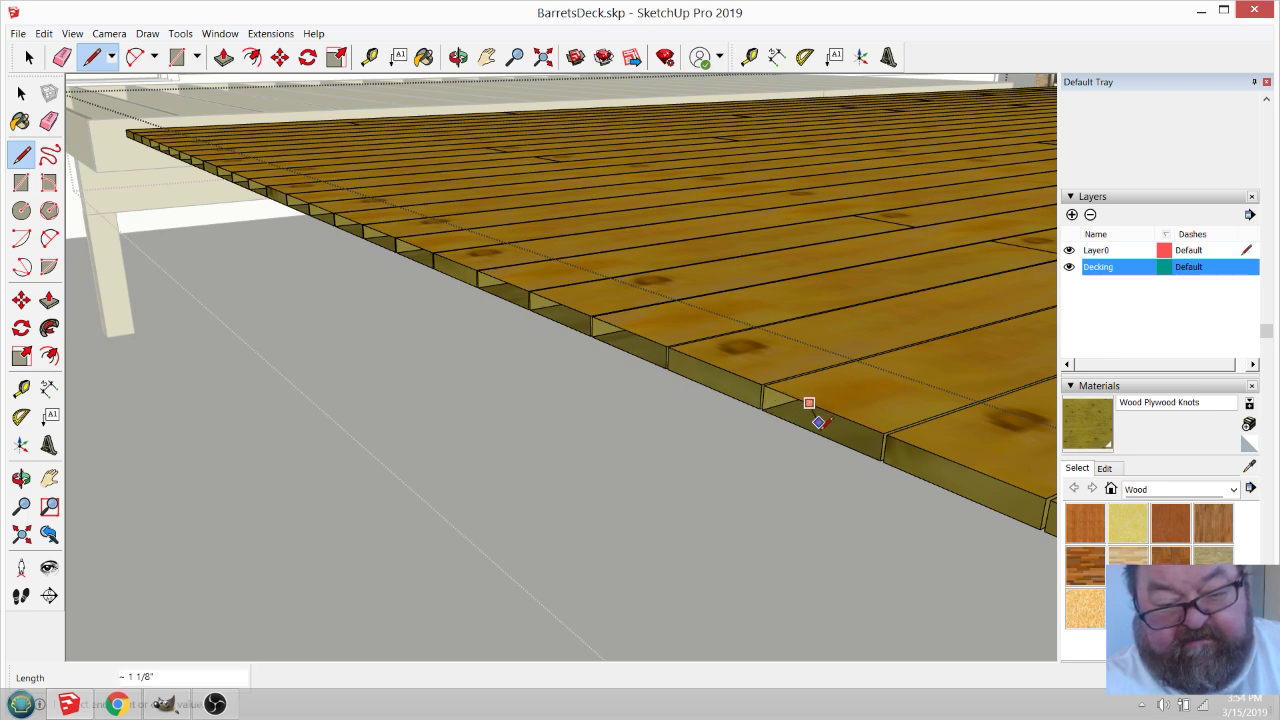
{"action": "left_click", "coordinate": [818, 433]}
{"action": "left_click", "coordinate": [724, 367]}
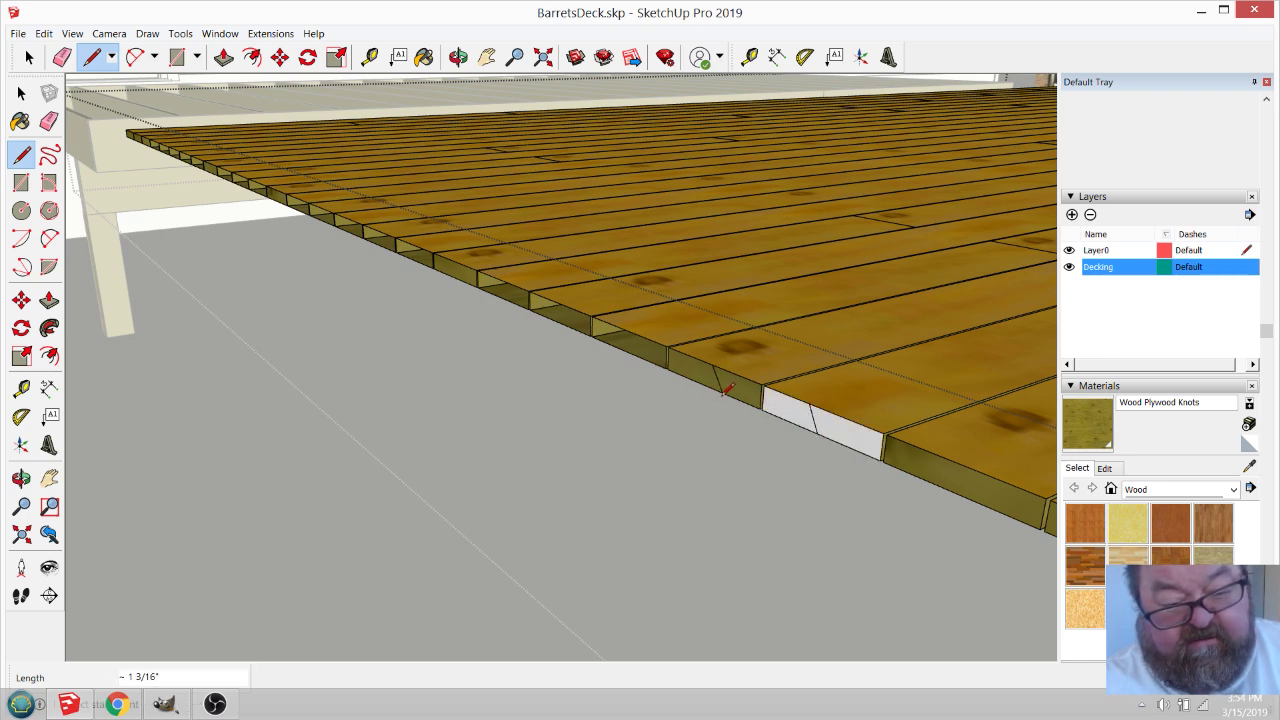
{"action": "left_click", "coordinate": [723, 392]}
{"action": "key", "text": "ctrl+z"}
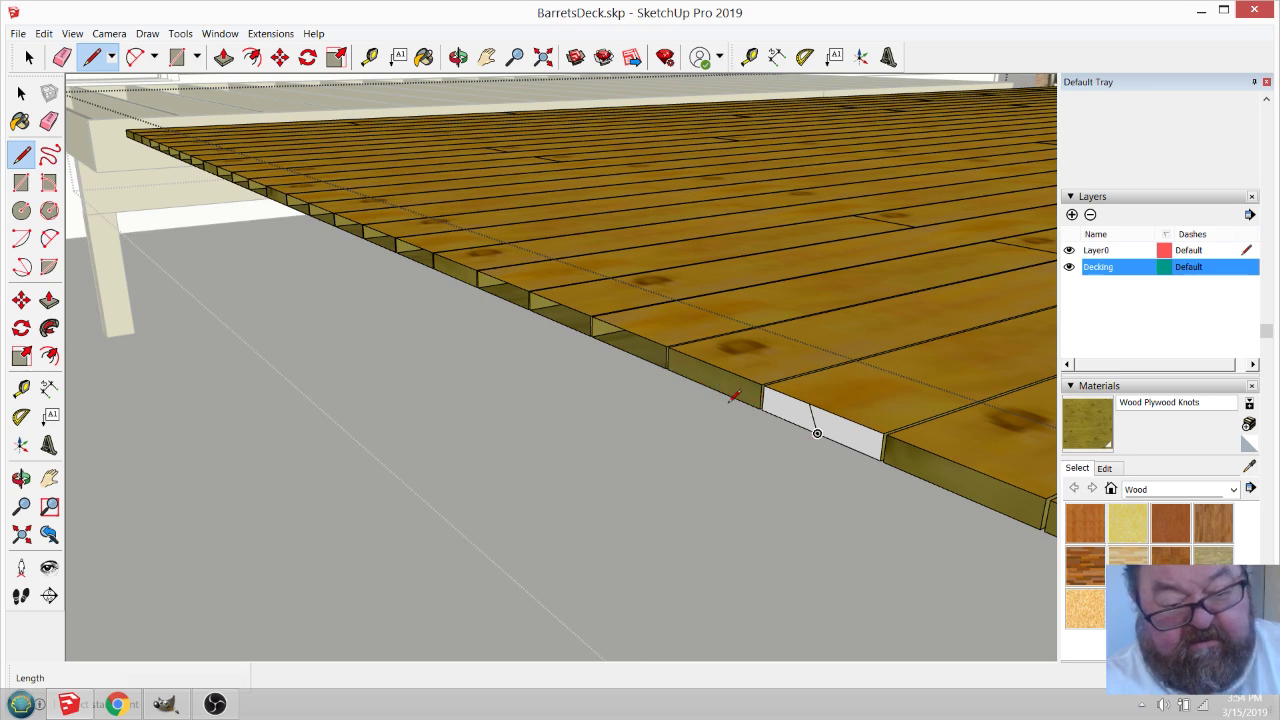
{"action": "scroll", "coordinate": [701, 404], "scroll_direction": "up", "scroll_amount": 1}
{"action": "scroll", "coordinate": [691, 392], "scroll_direction": "down", "scroll_amount": 1}
{"action": "left_click", "coordinate": [648, 347]}
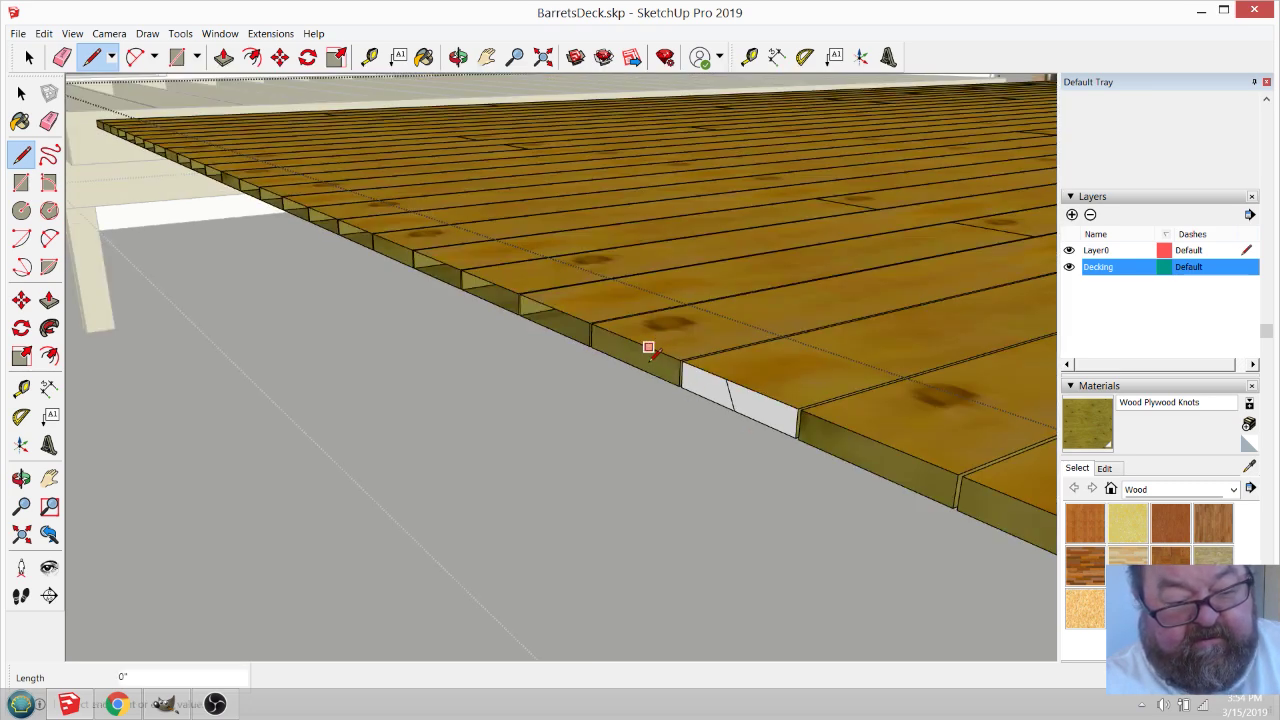
{"action": "left_click", "coordinate": [648, 371]}
{"action": "key", "text": "ctrl+z"}
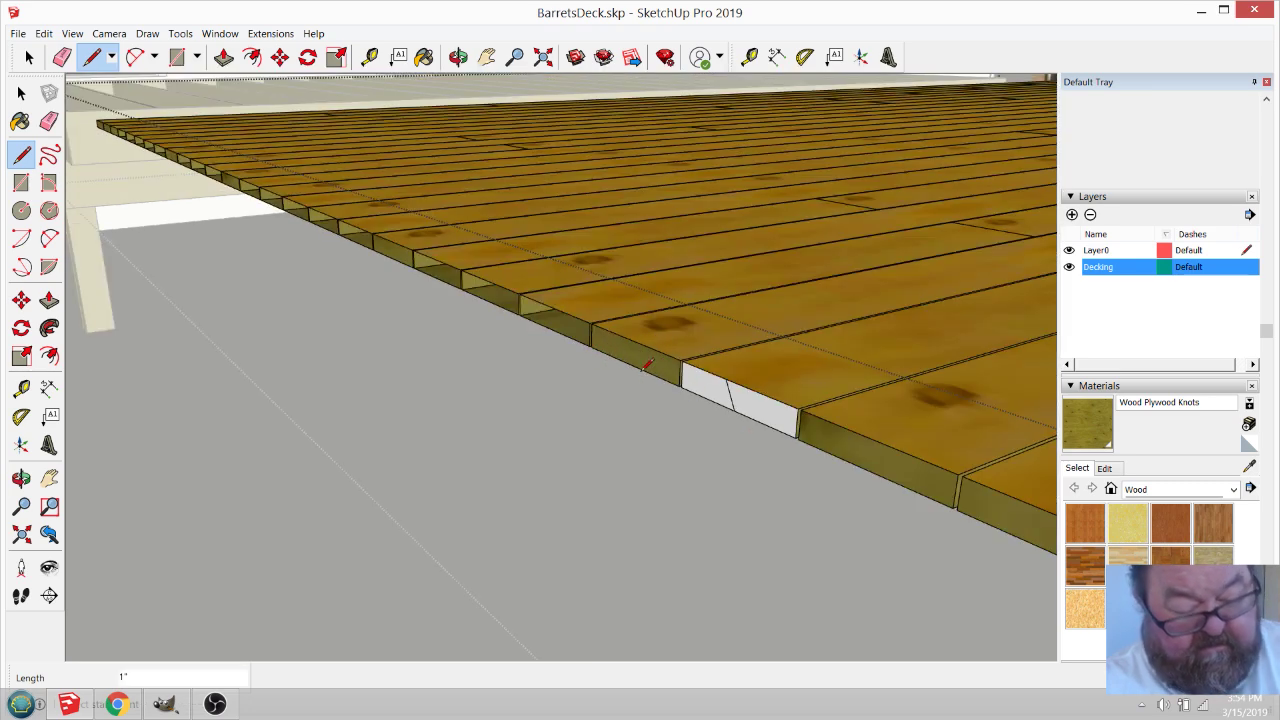
Erase the line dividing the third board's end face and paint the face with Wood Plywood Knots.
{"action": "left_click", "coordinate": [52, 58]}
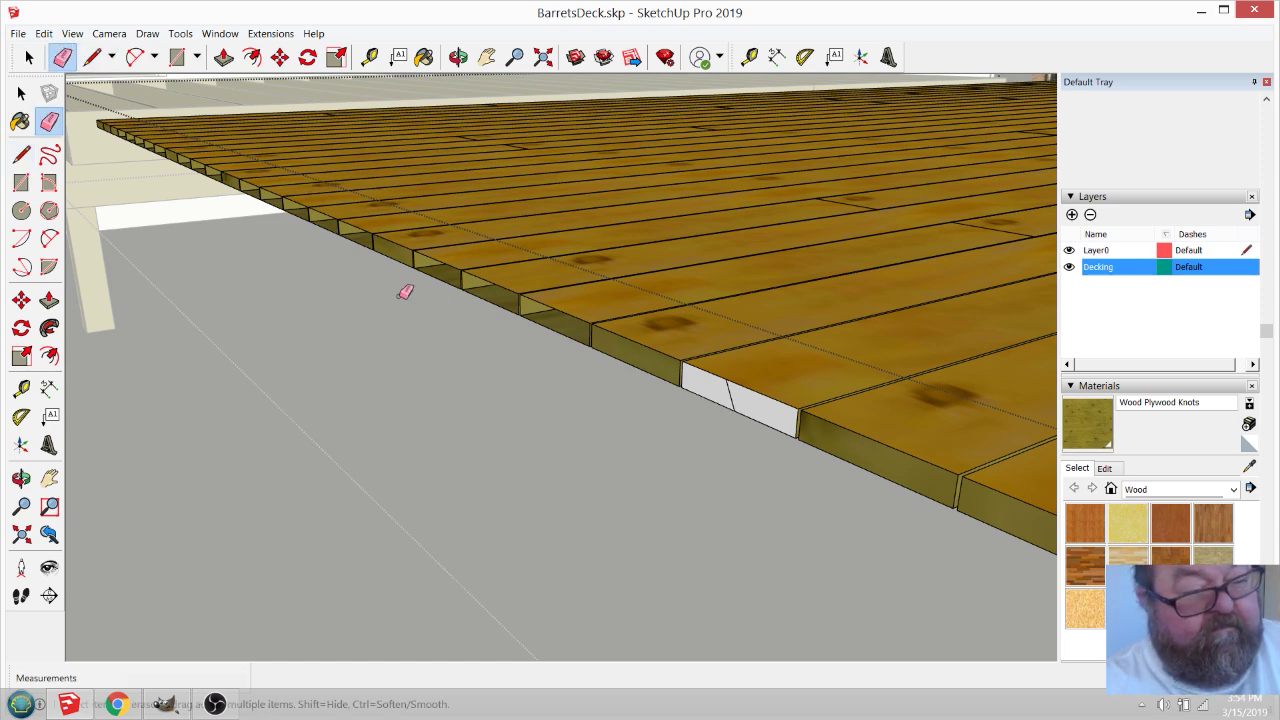
{"action": "left_click", "coordinate": [732, 392]}
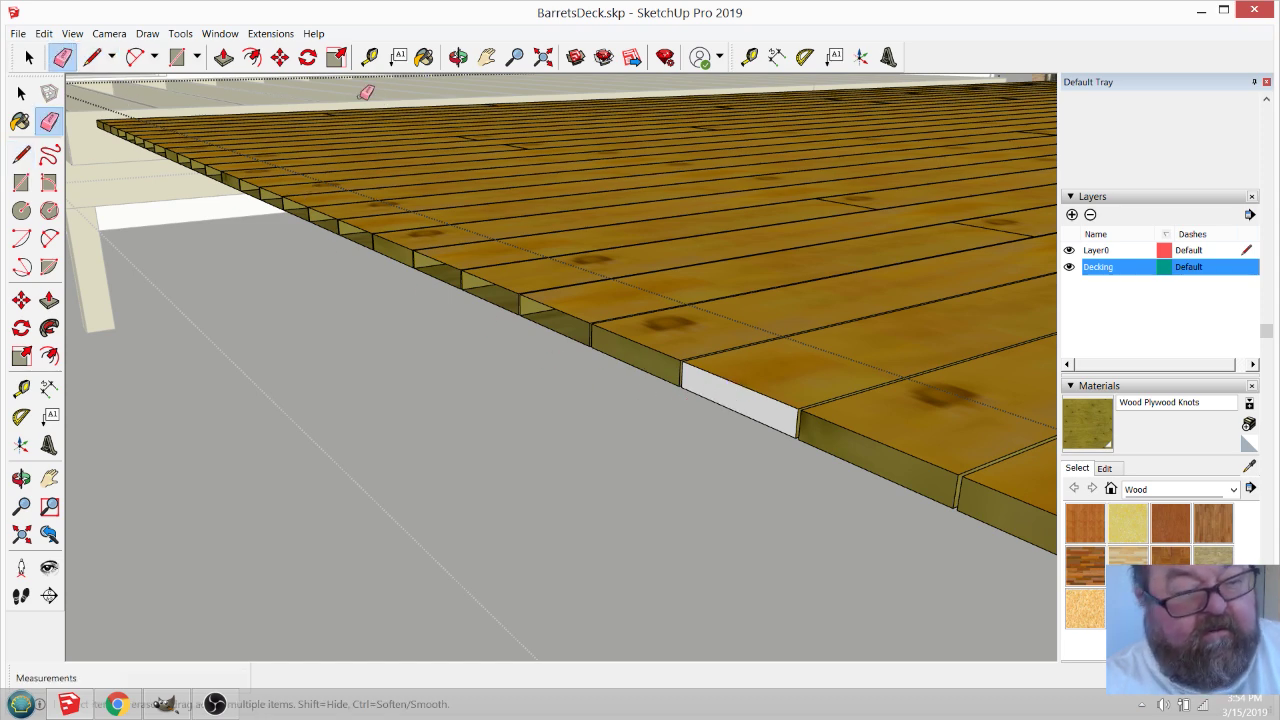
{"action": "left_click", "coordinate": [424, 57]}
{"action": "left_click", "coordinate": [735, 387]}
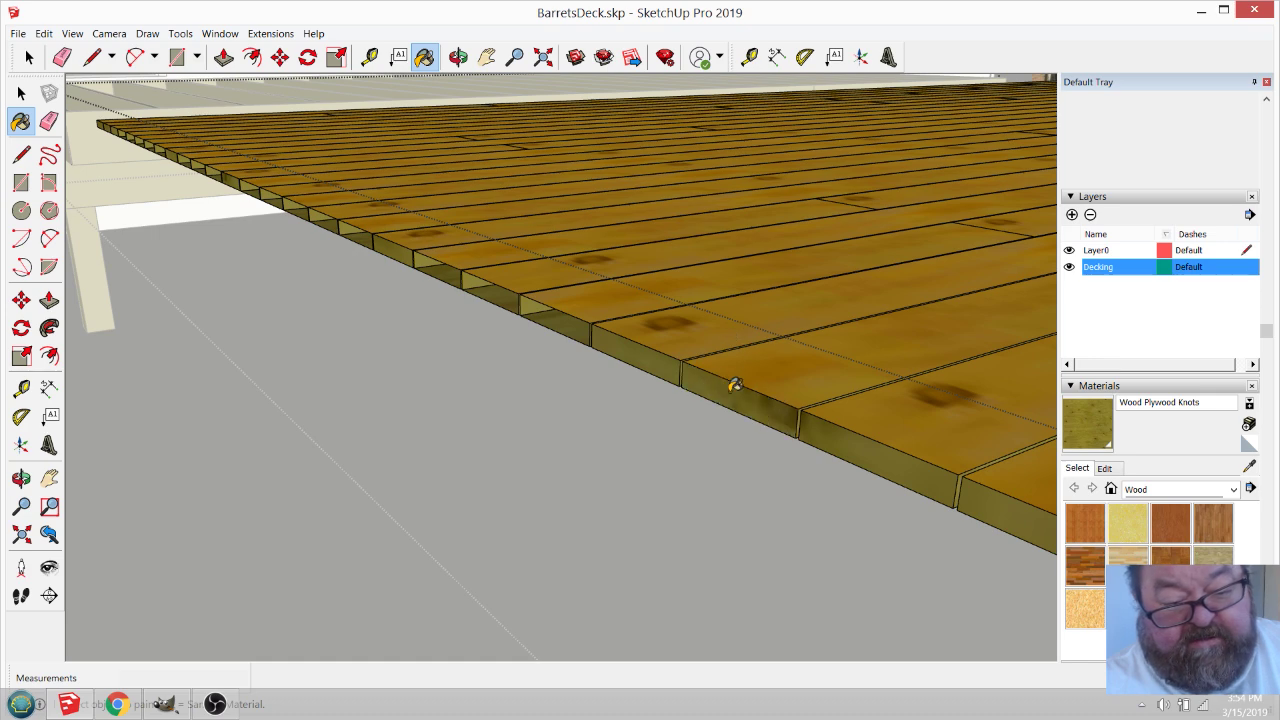
Close the open ends of the fifth, sixth and seventh boards from the corner, each with a line between its upper and lower edges.
{"action": "scroll", "coordinate": [614, 339], "scroll_direction": "up", "scroll_amount": 3}
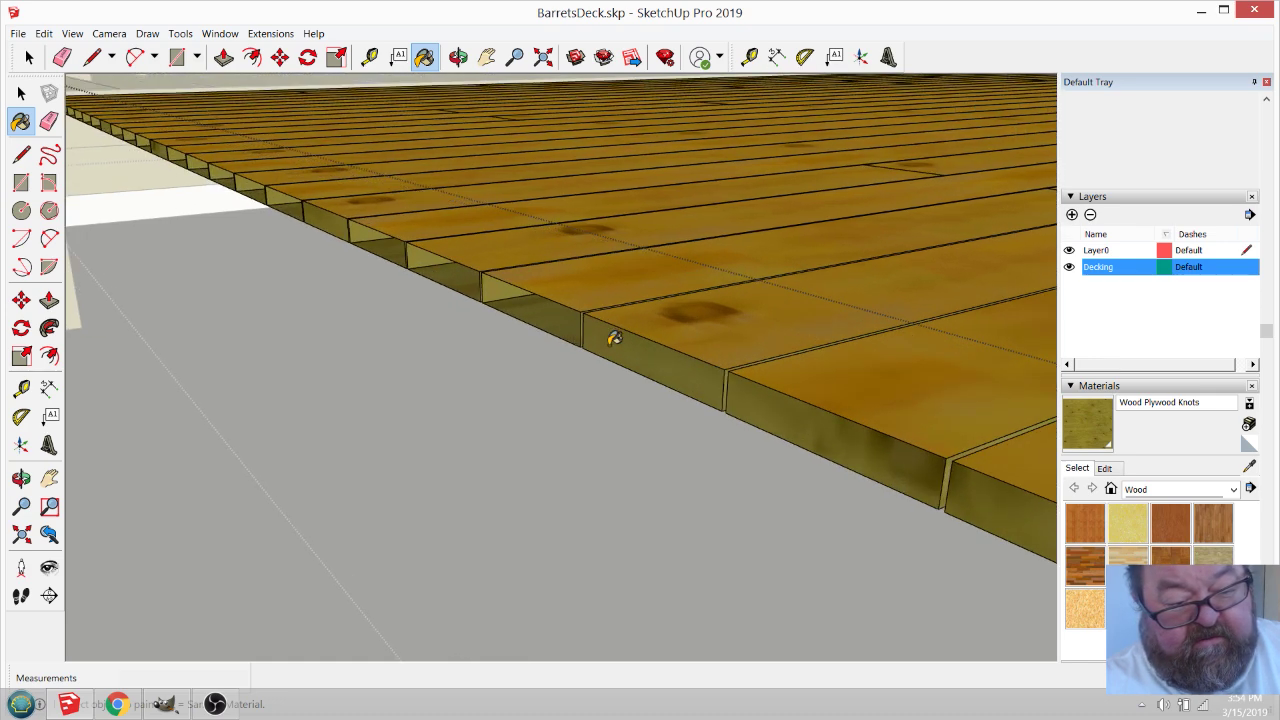
{"action": "scroll", "coordinate": [526, 316], "scroll_direction": "up", "scroll_amount": 1}
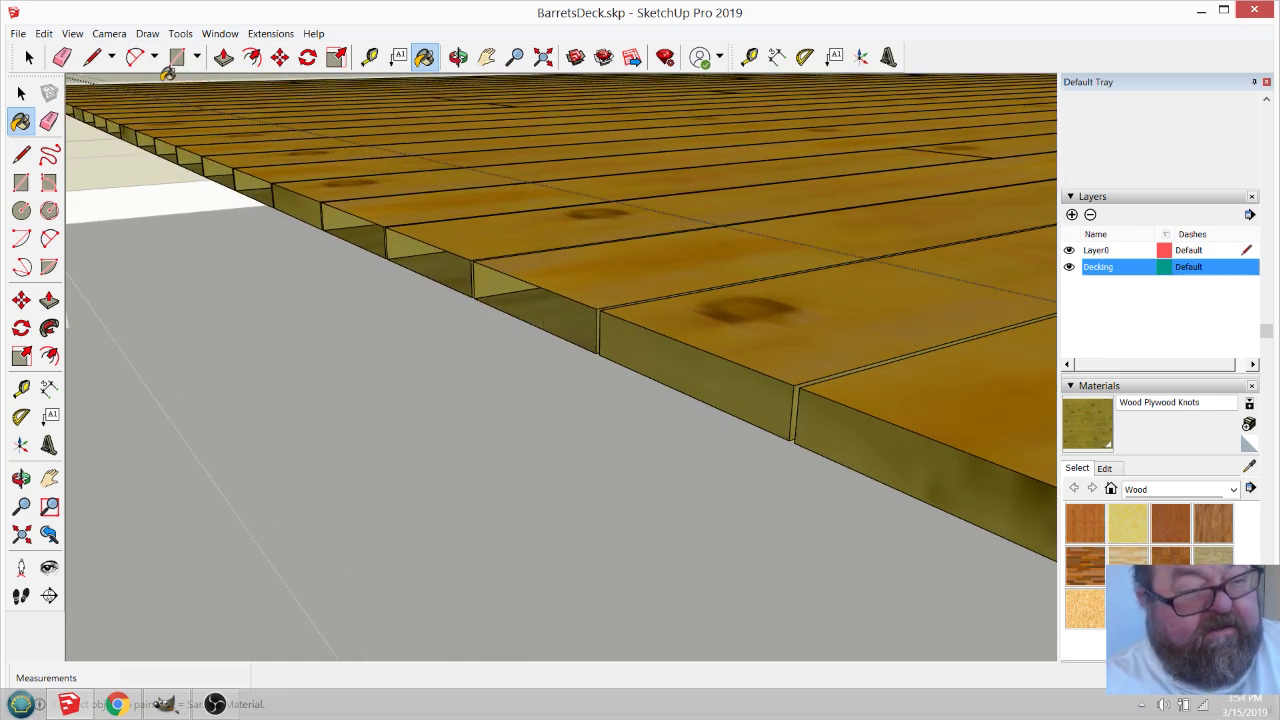
{"action": "left_click", "coordinate": [92, 57]}
{"action": "left_click", "coordinate": [529, 282]}
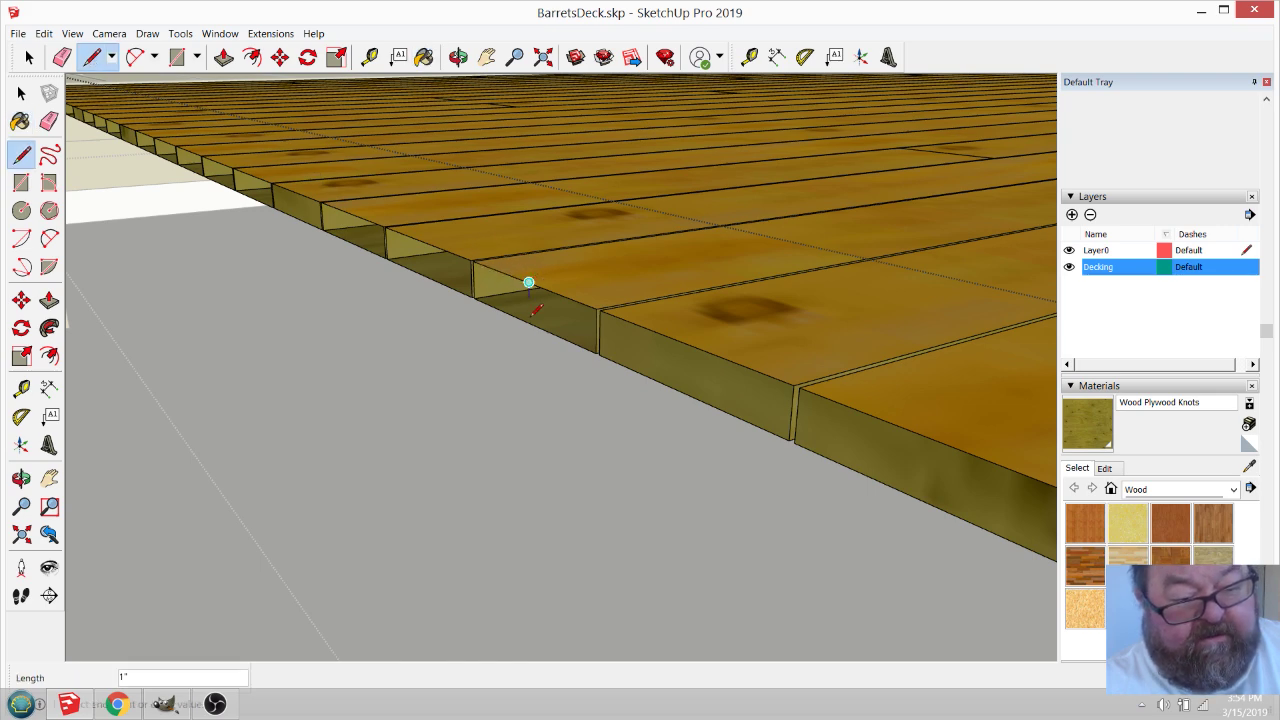
{"action": "left_click", "coordinate": [529, 322]}
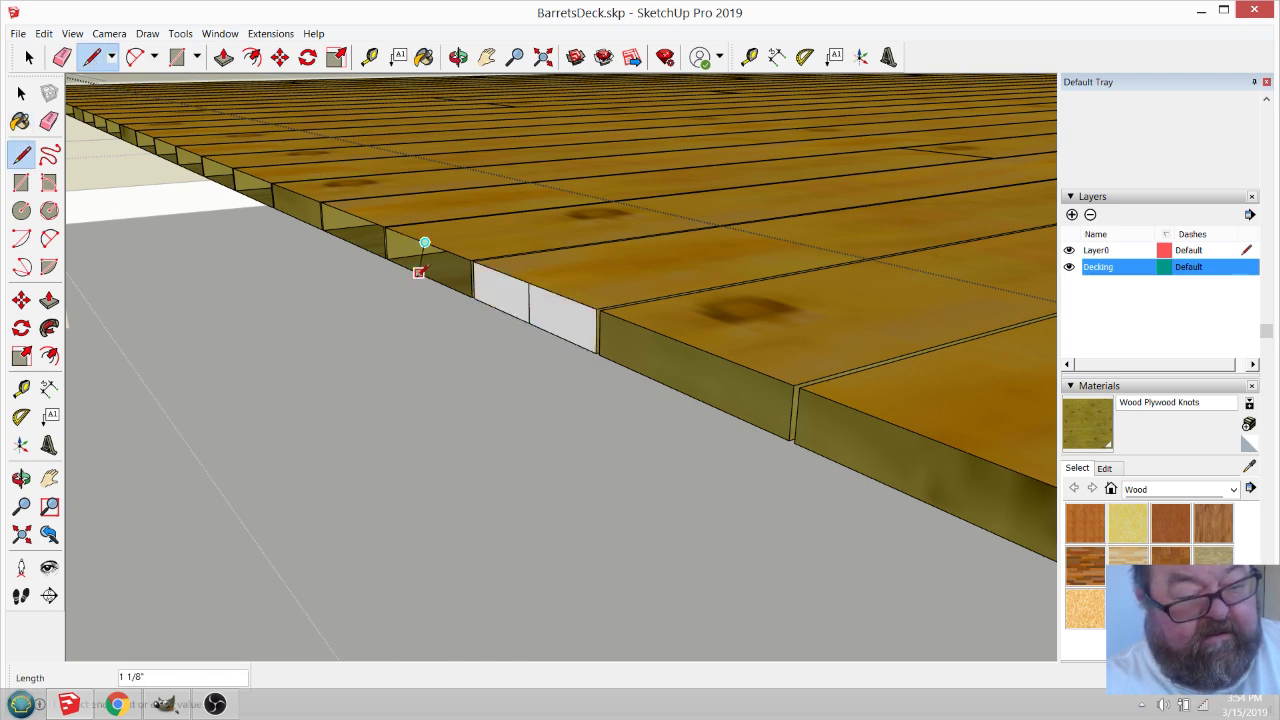
{"action": "left_click", "coordinate": [419, 271]}
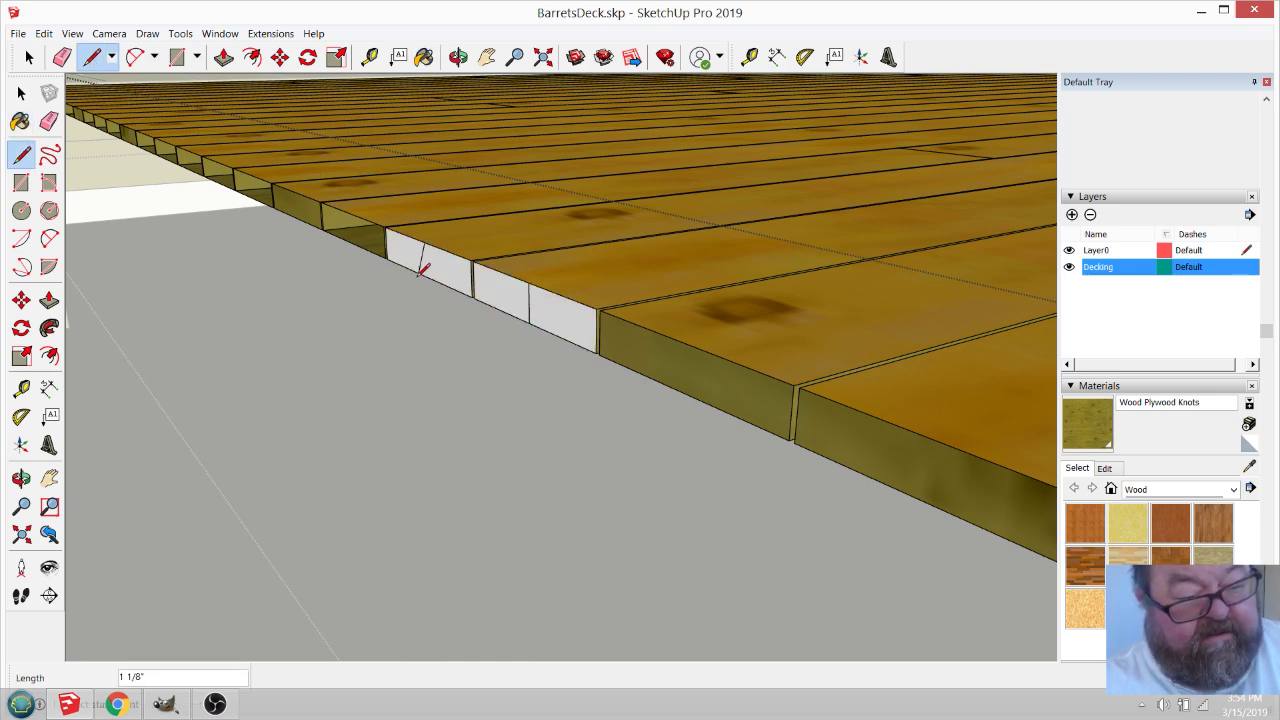
{"action": "left_click", "coordinate": [359, 245]}
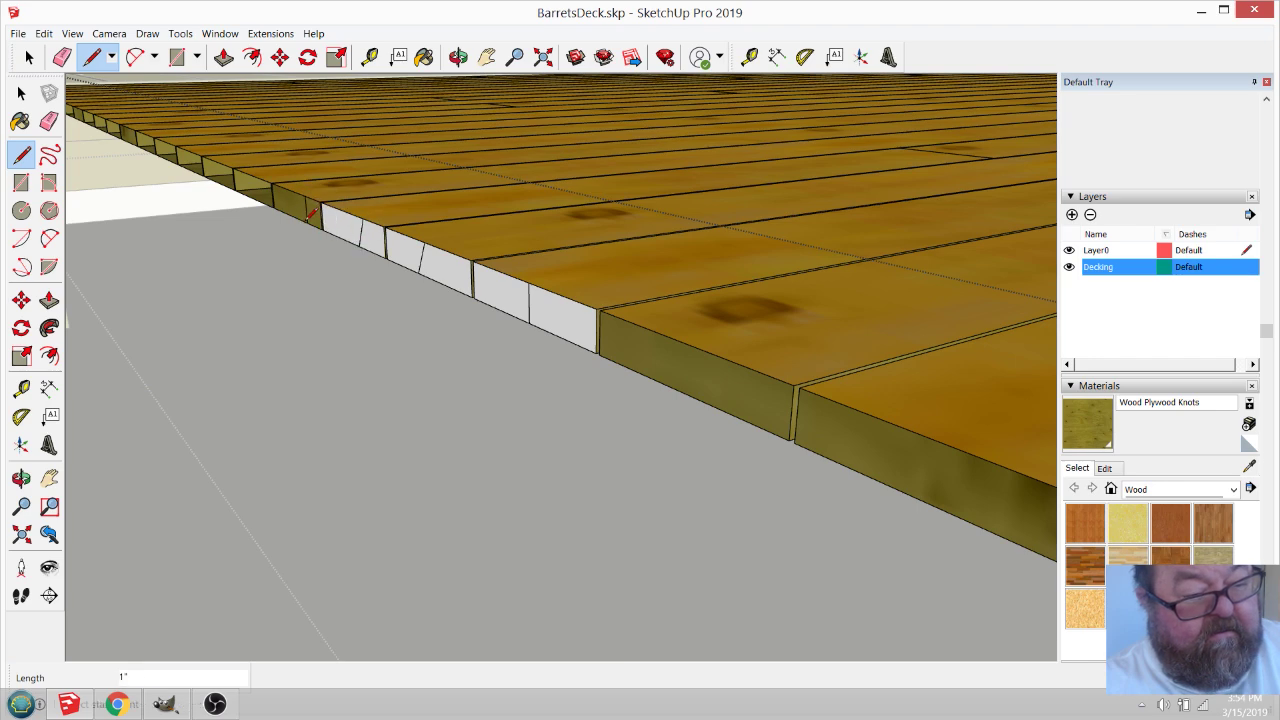
Erase the dividing lines on the fifth to seventh boards' end faces and paint all three faces with Wood Plywood Knots.
{"action": "left_click", "coordinate": [61, 57]}
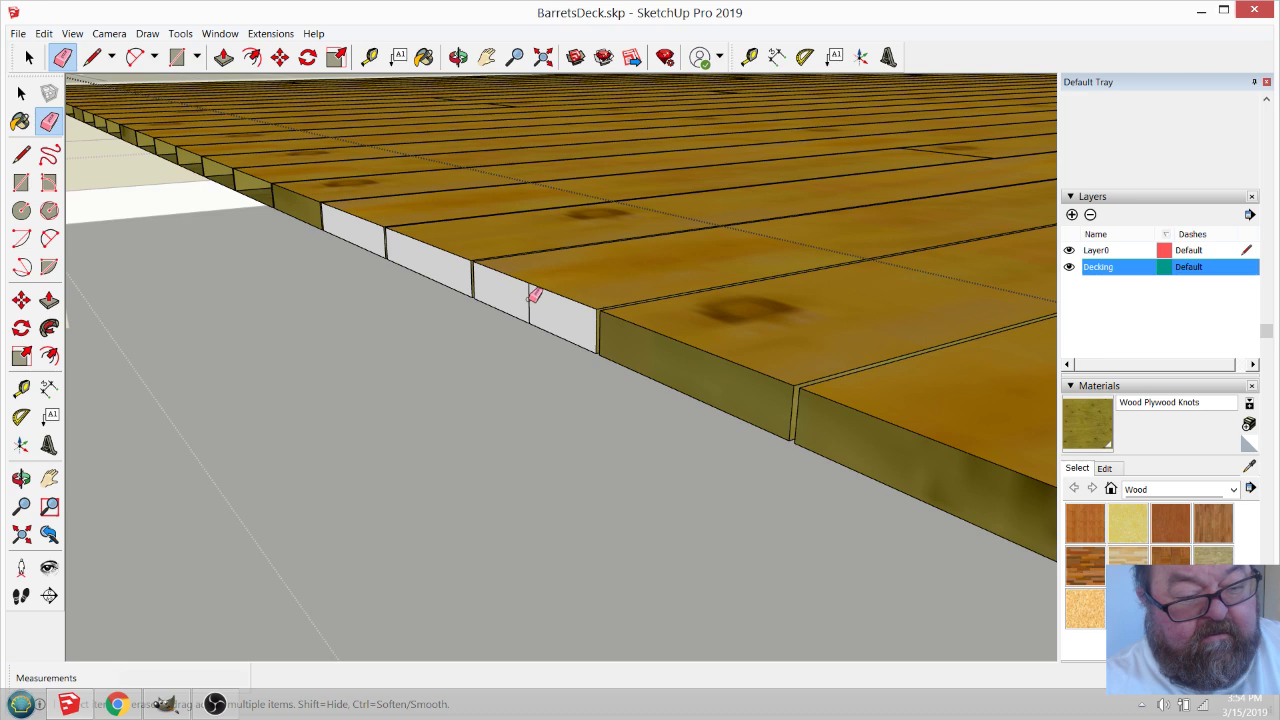
{"action": "left_click", "coordinate": [424, 57]}
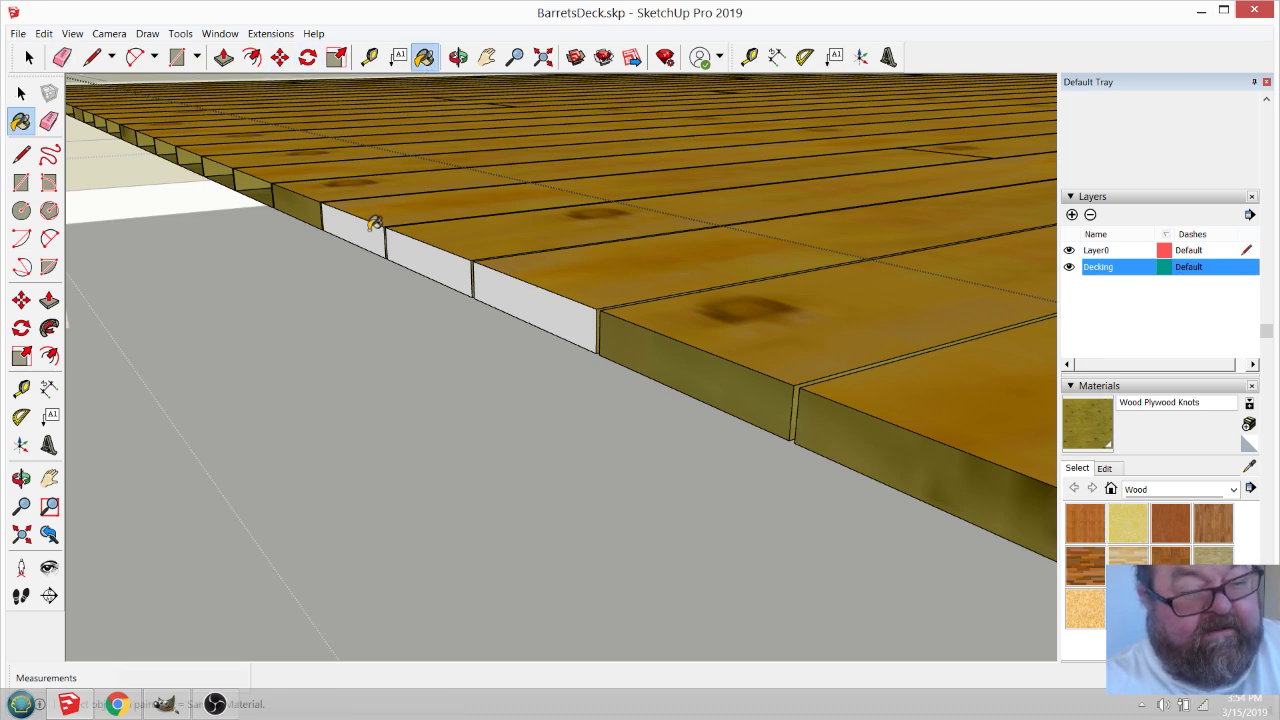
{"action": "left_click", "coordinate": [373, 228]}
{"action": "left_click", "coordinate": [415, 243]}
{"action": "left_click", "coordinate": [495, 282]}
{"action": "scroll", "coordinate": [567, 405], "scroll_direction": "down", "scroll_amount": 5}
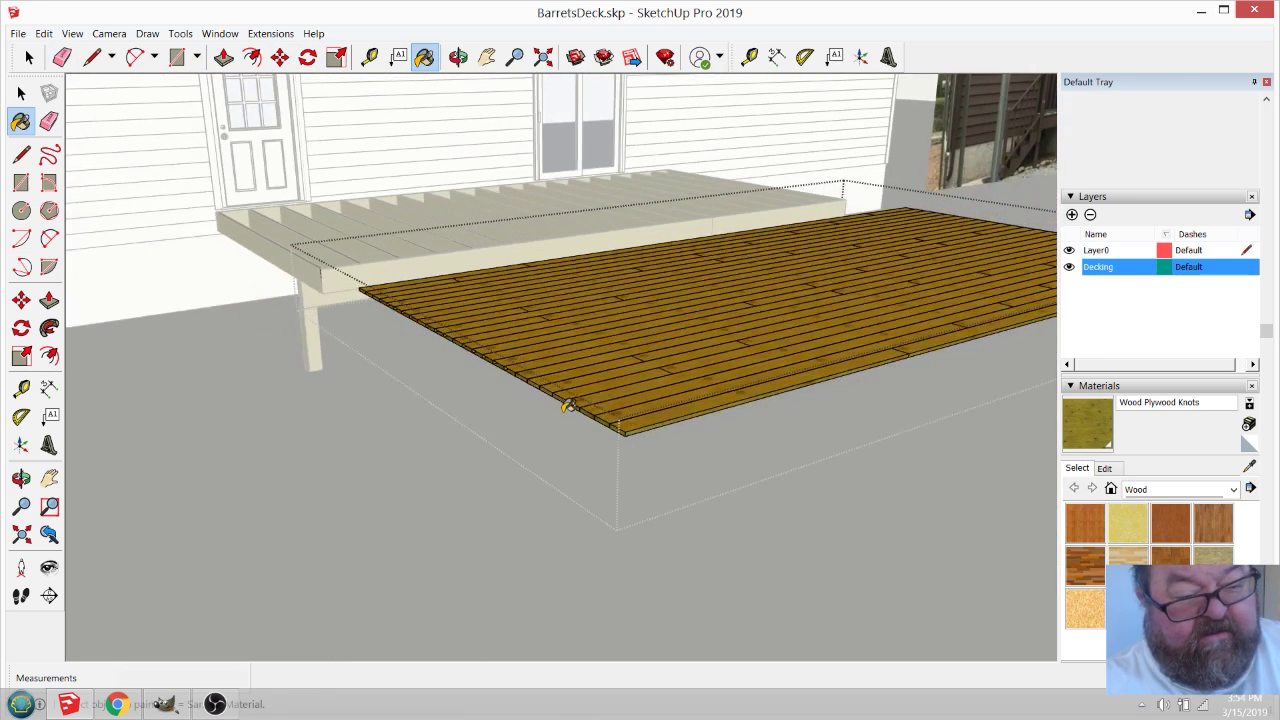
Finish editing the decking group and select the whole decking assembly.
{"action": "left_click", "coordinate": [458, 57]}
{"action": "left_click_drag", "start_coordinate": [563, 329], "coordinate": [636, 370]}
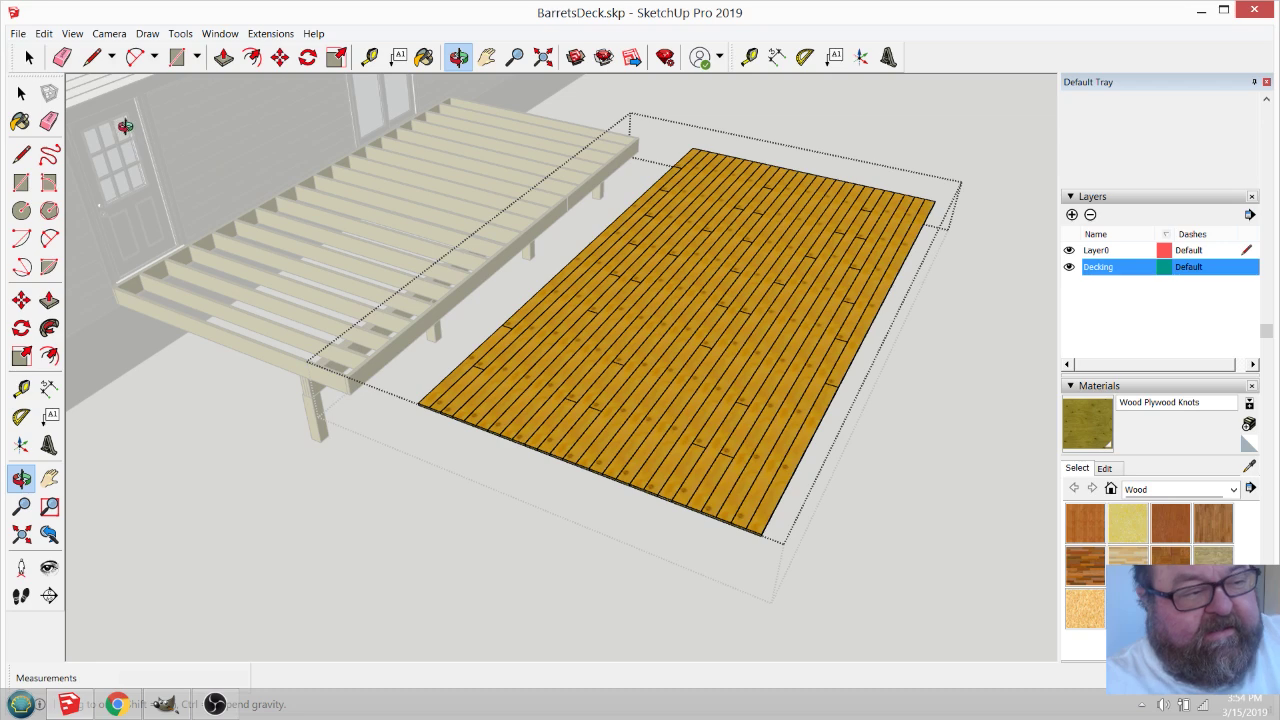
{"action": "left_click", "coordinate": [29, 57]}
{"action": "left_click", "coordinate": [777, 57]}
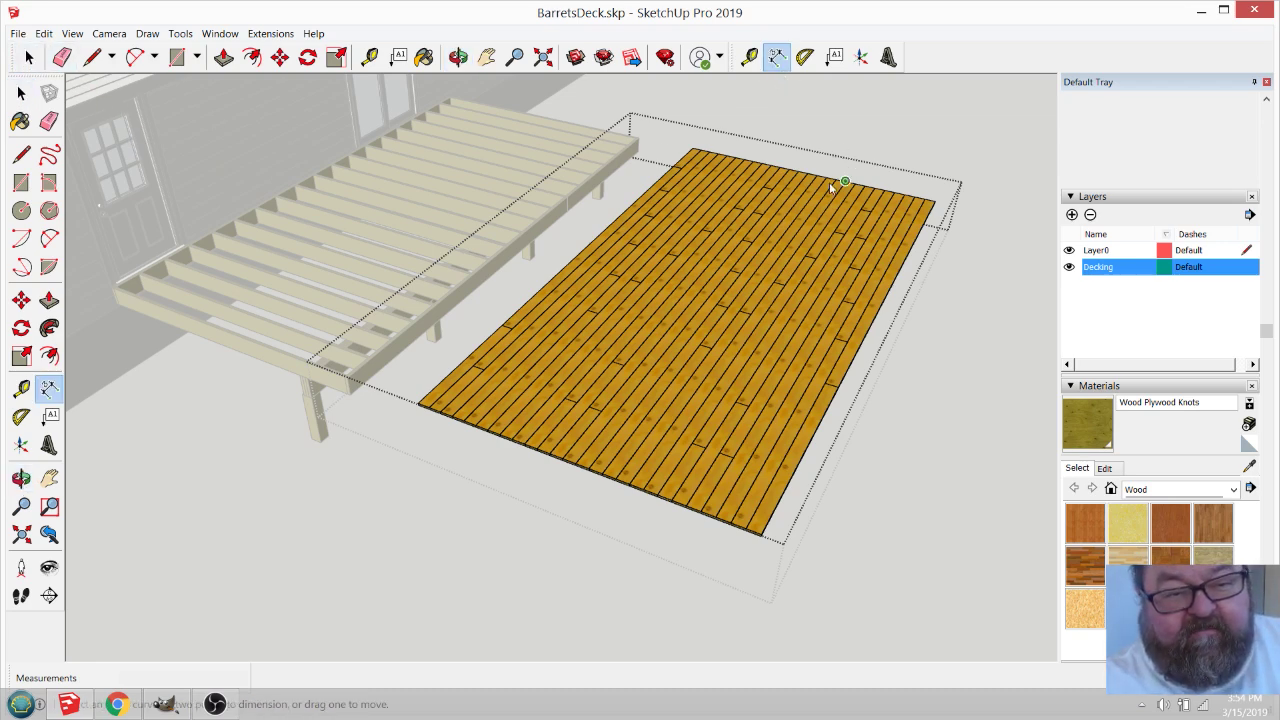
{"action": "left_click", "coordinate": [29, 57]}
{"action": "left_click", "coordinate": [953, 486]}
{"action": "left_click", "coordinate": [764, 453]}
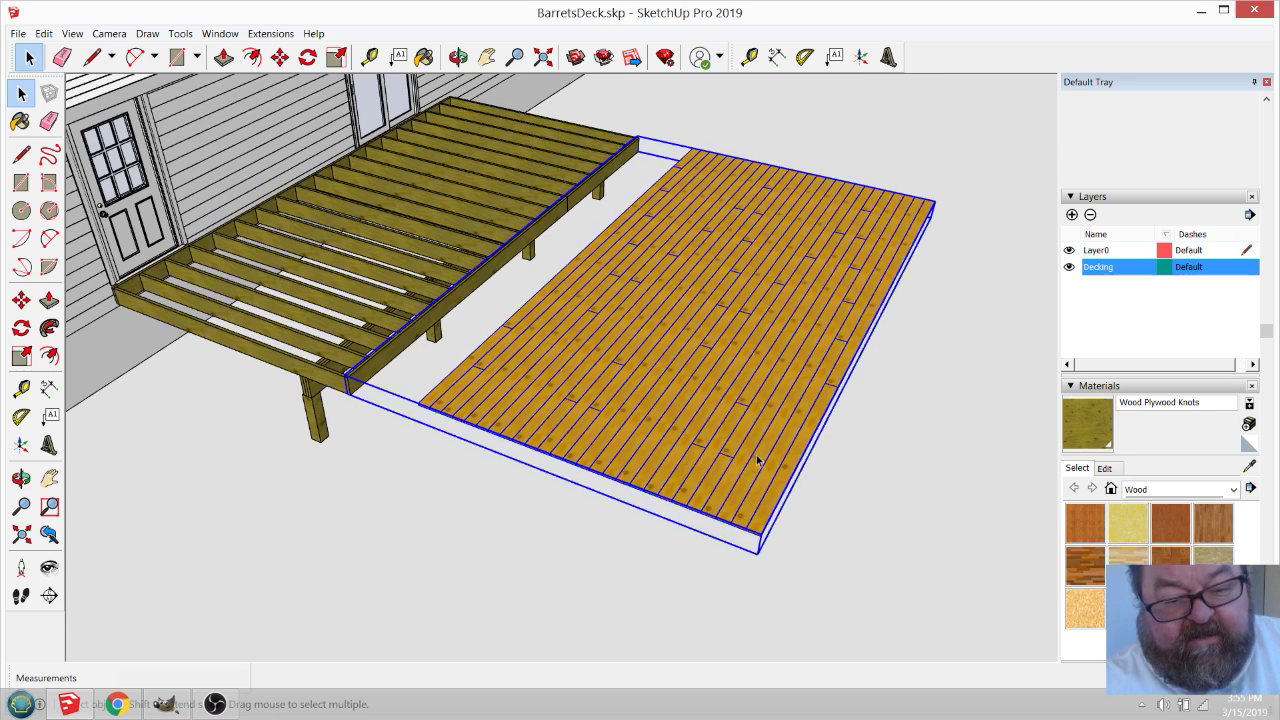
{"action": "scroll", "coordinate": [750, 555], "scroll_direction": "up", "scroll_amount": 3}
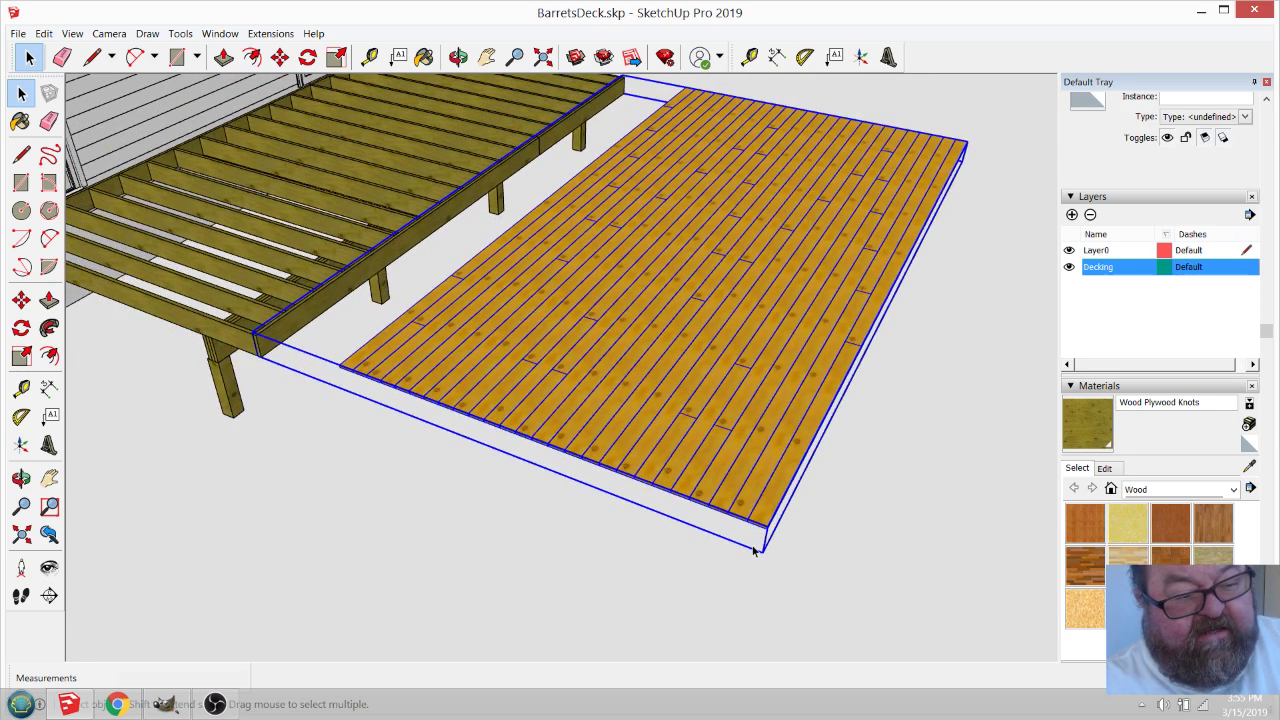
{"action": "scroll", "coordinate": [755, 550], "scroll_direction": "down", "scroll_amount": 1}
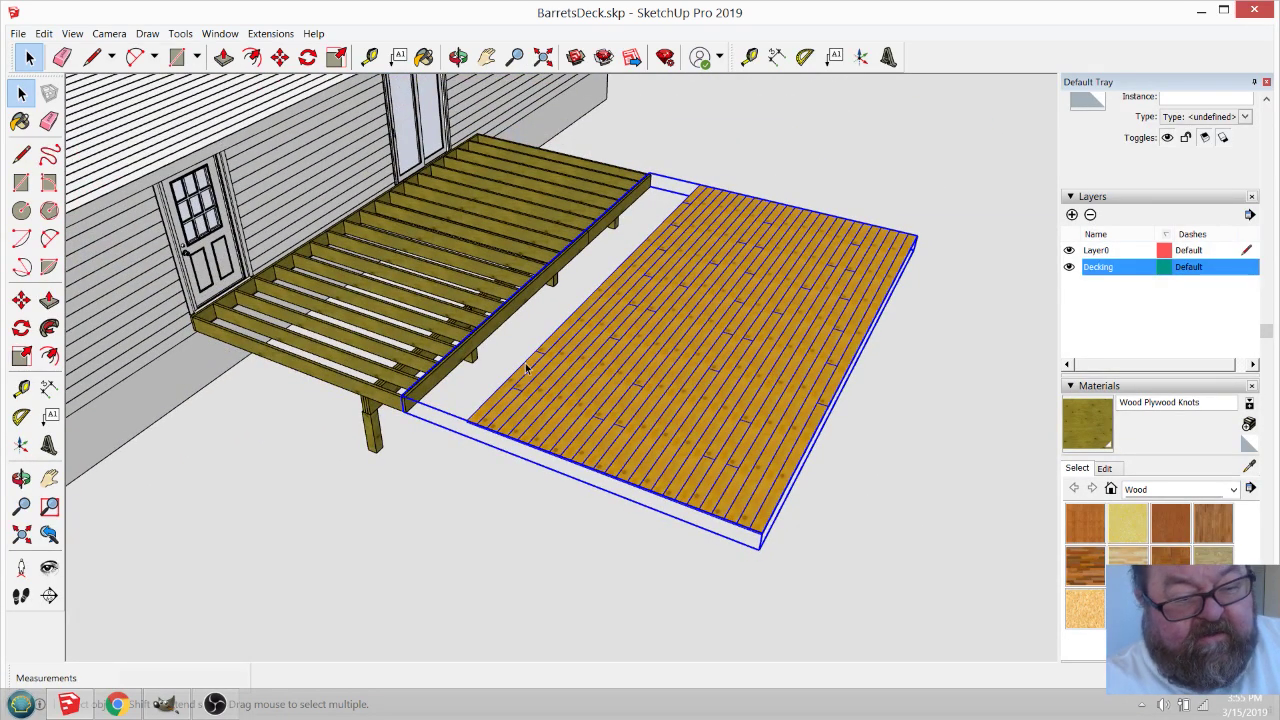
Move the decking group farther away from the deck frame along the green axis.
{"action": "left_click", "coordinate": [280, 57]}
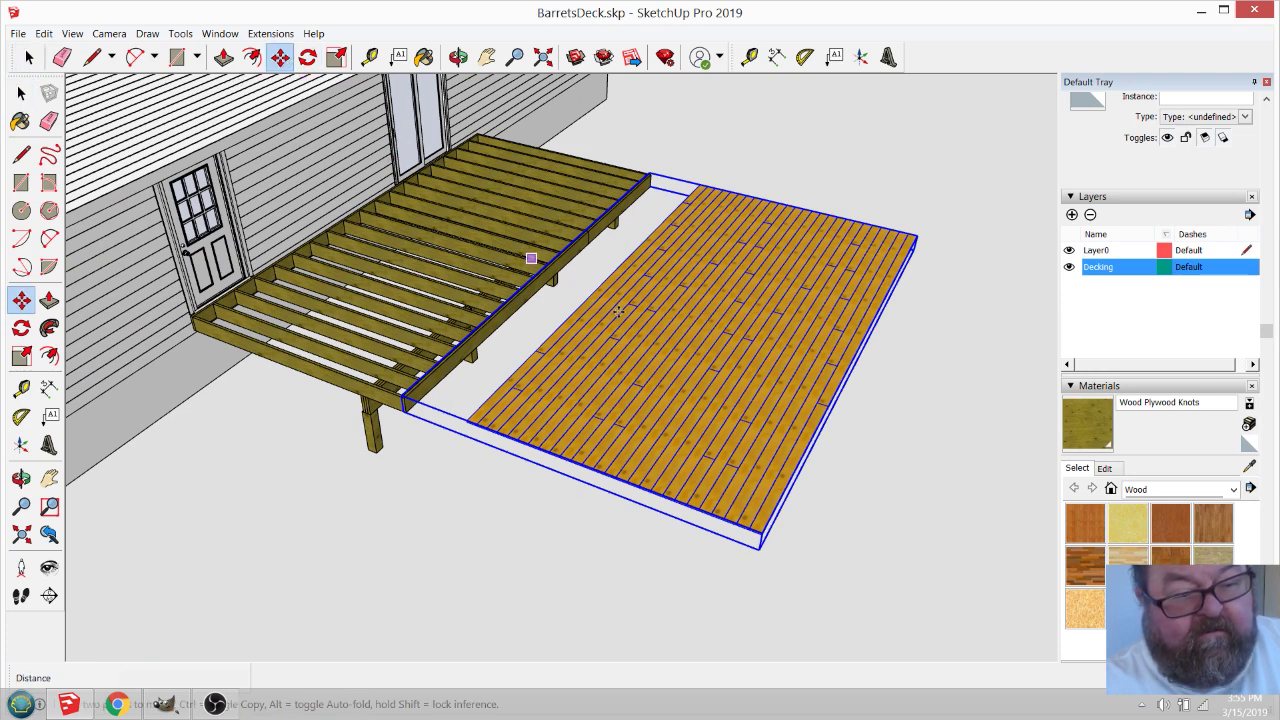
{"action": "left_click", "coordinate": [619, 312]}
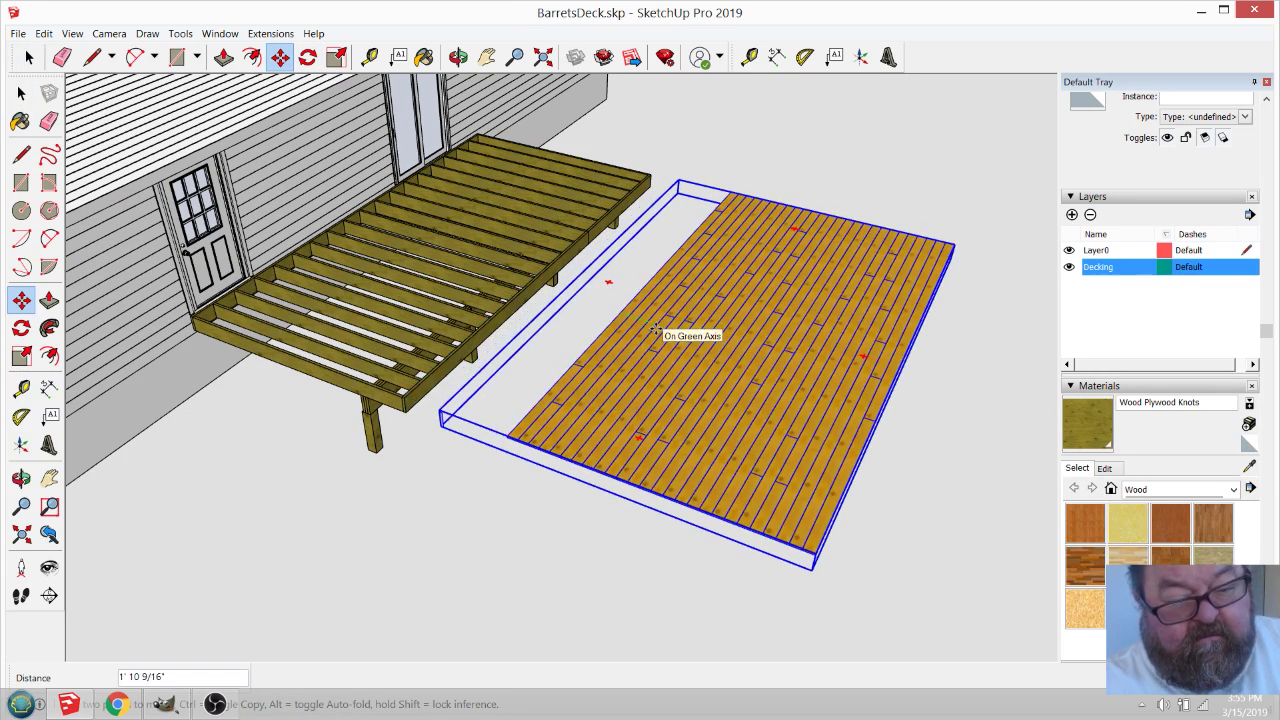
{"action": "left_click", "coordinate": [715, 350]}
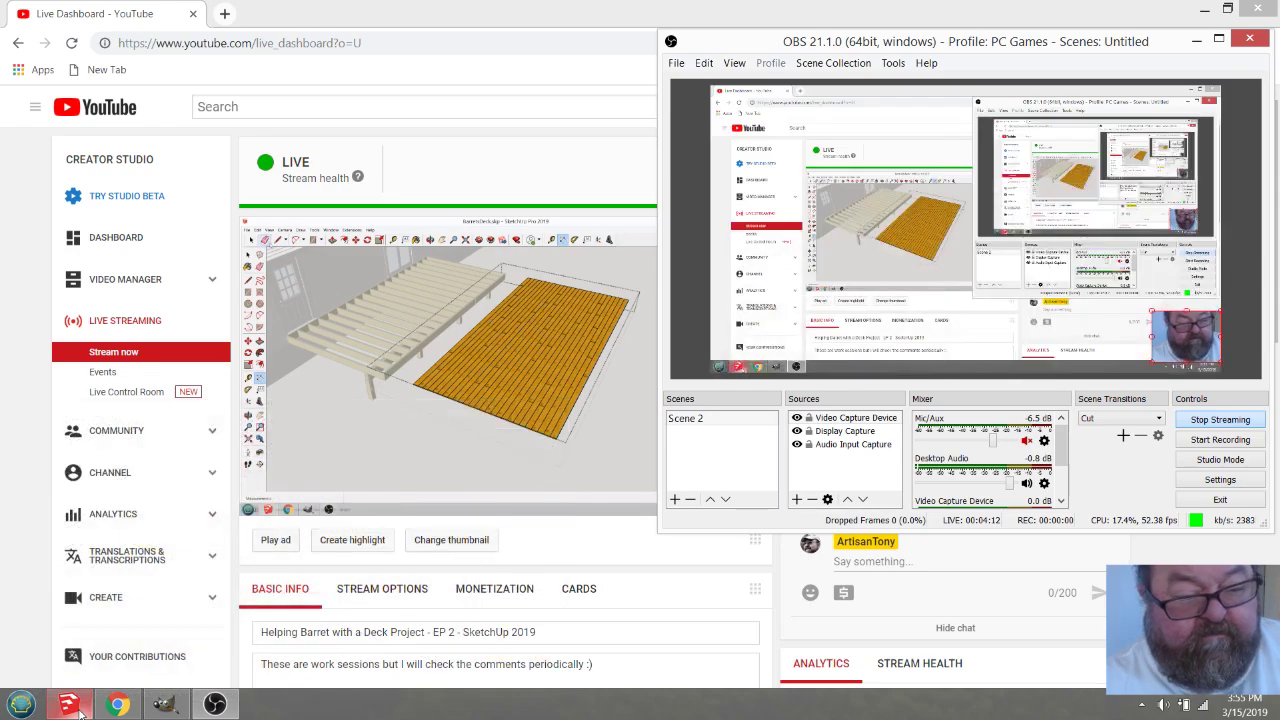
{"action": "mouse_move", "coordinate": [329, 434]}
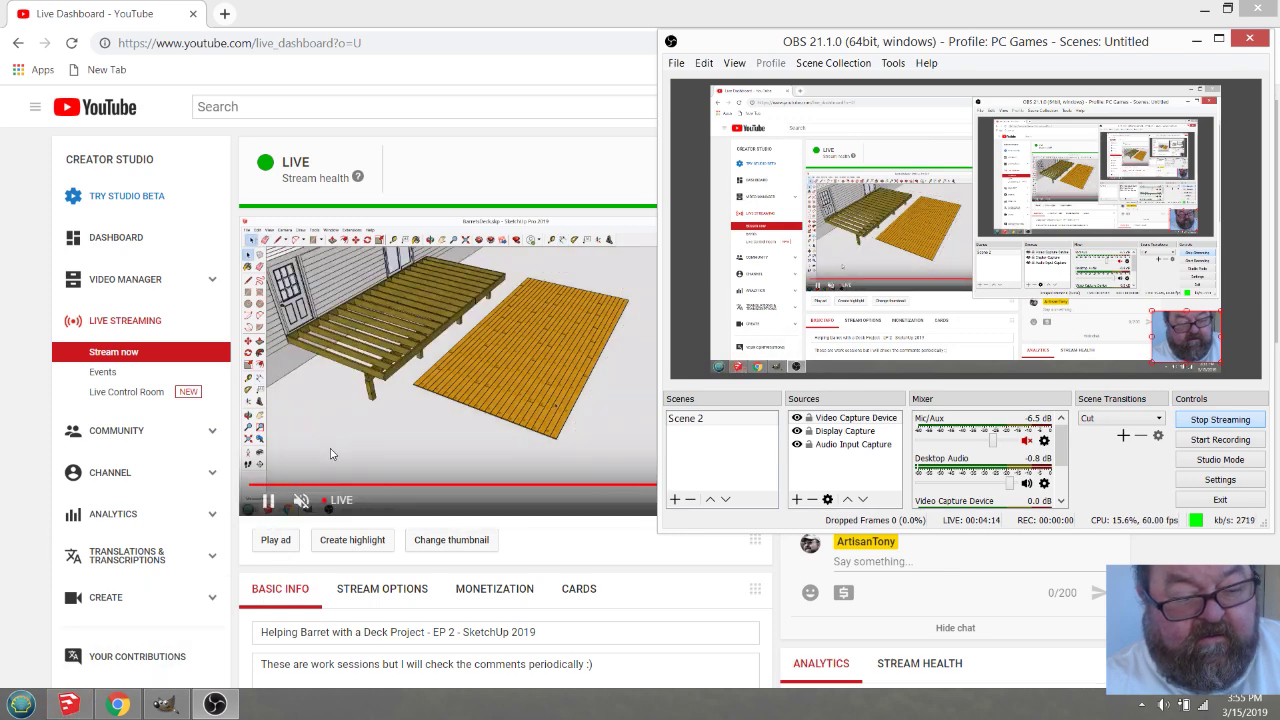
{"action": "left_click", "coordinate": [215, 705]}
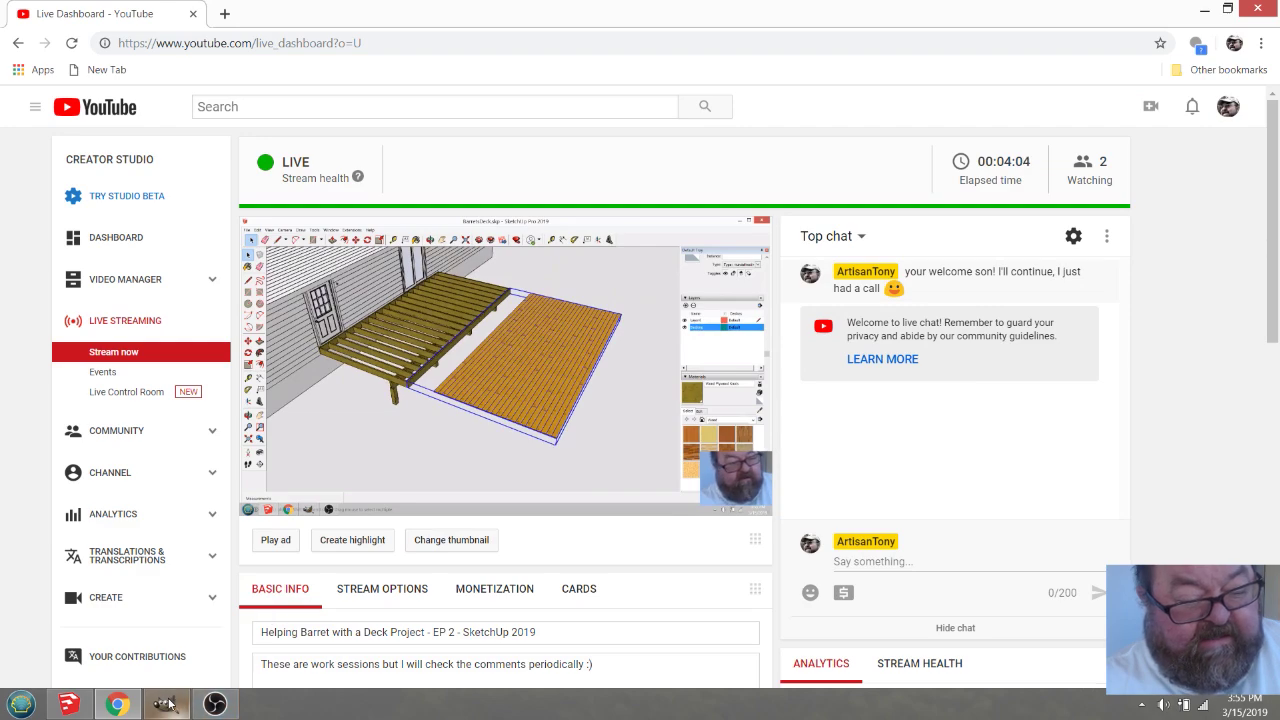
{"action": "left_click", "coordinate": [117, 704]}
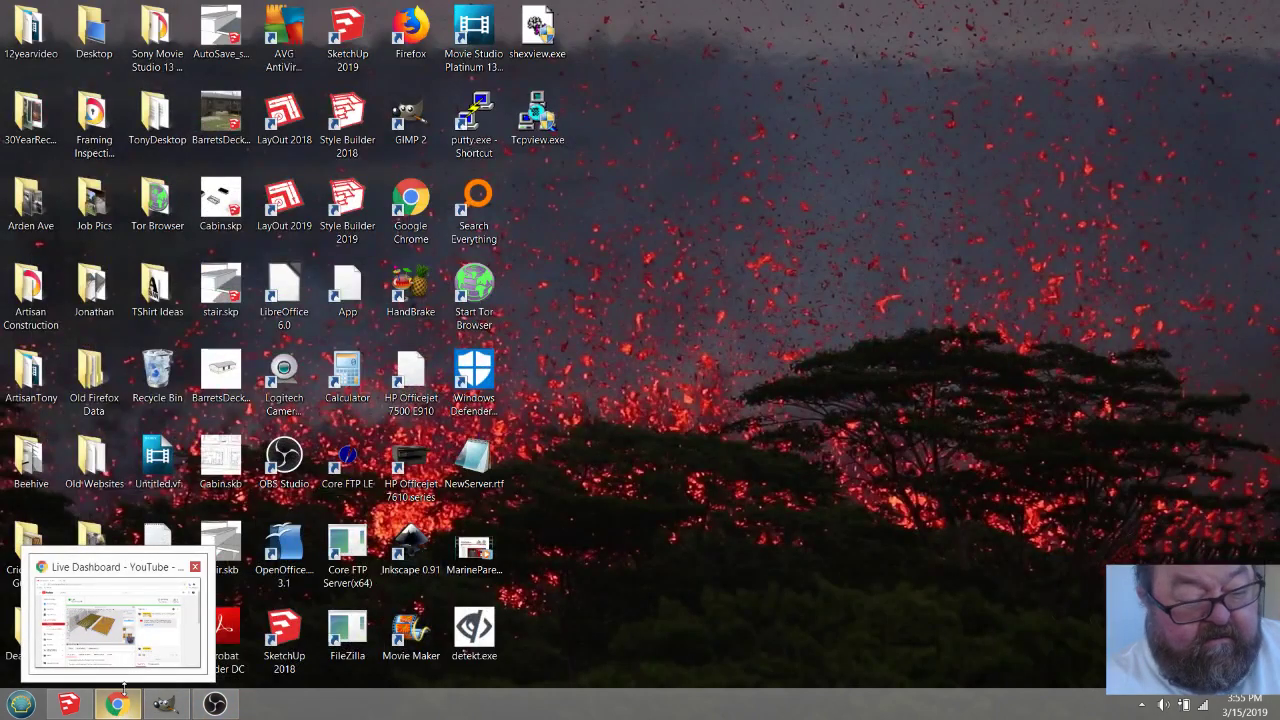
{"action": "left_click", "coordinate": [68, 704]}
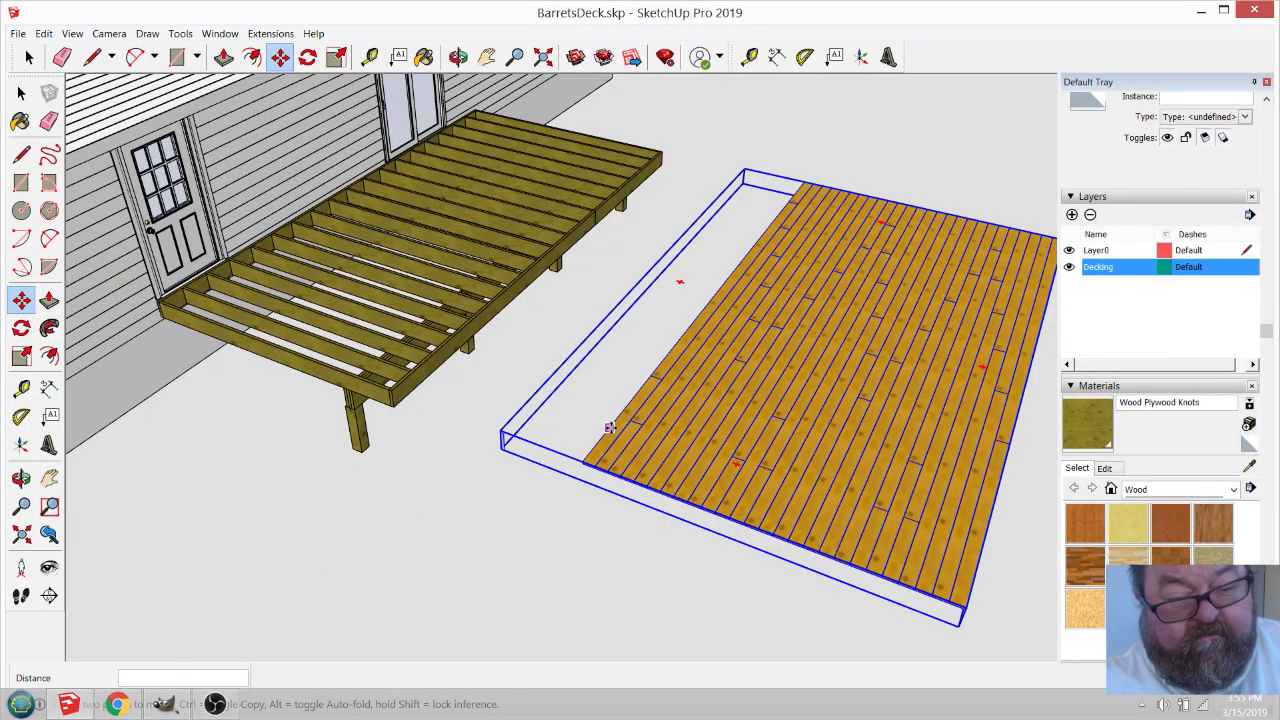
Open the decking group, delete the stray vertical piece beyond the boards, and close the group.
{"action": "left_click", "coordinate": [21, 93]}
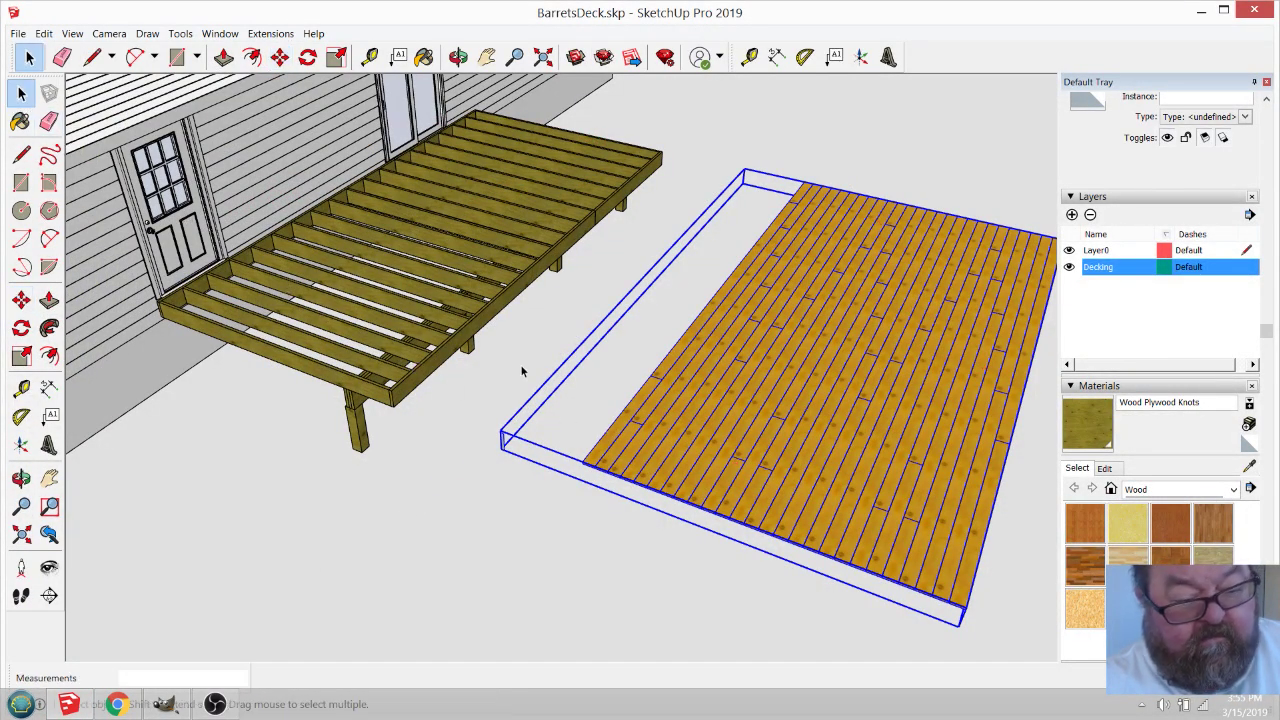
{"action": "double_click", "coordinate": [620, 447]}
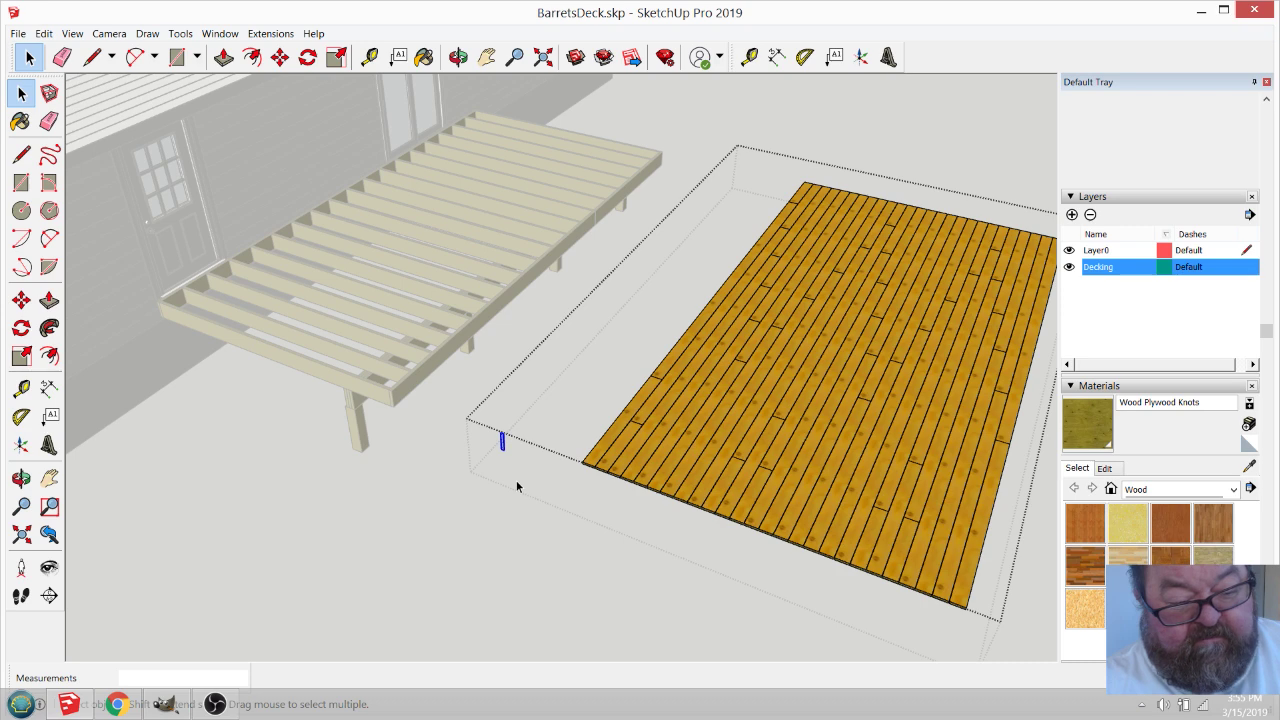
{"action": "key", "text": "Delete"}
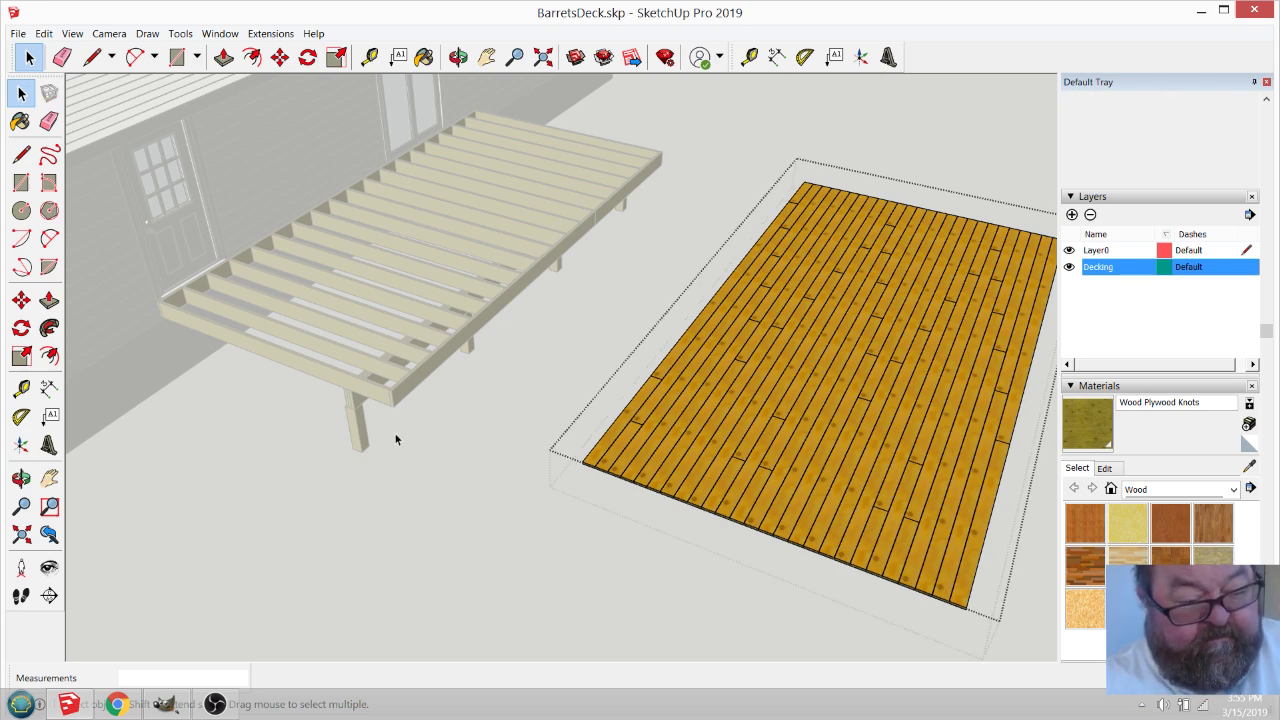
{"action": "scroll", "coordinate": [392, 402], "scroll_direction": "up", "scroll_amount": 6}
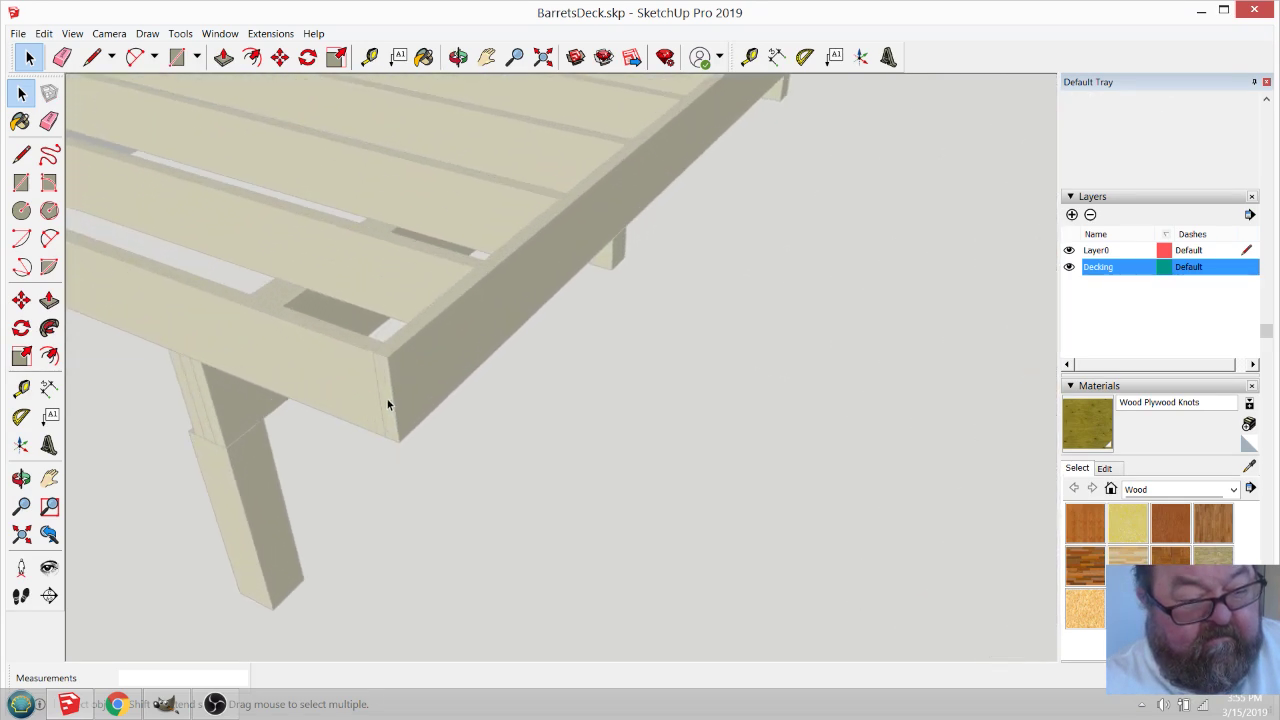
{"action": "scroll", "coordinate": [386, 403], "scroll_direction": "down", "scroll_amount": 3}
{"action": "scroll", "coordinate": [391, 383], "scroll_direction": "down", "scroll_amount": 3}
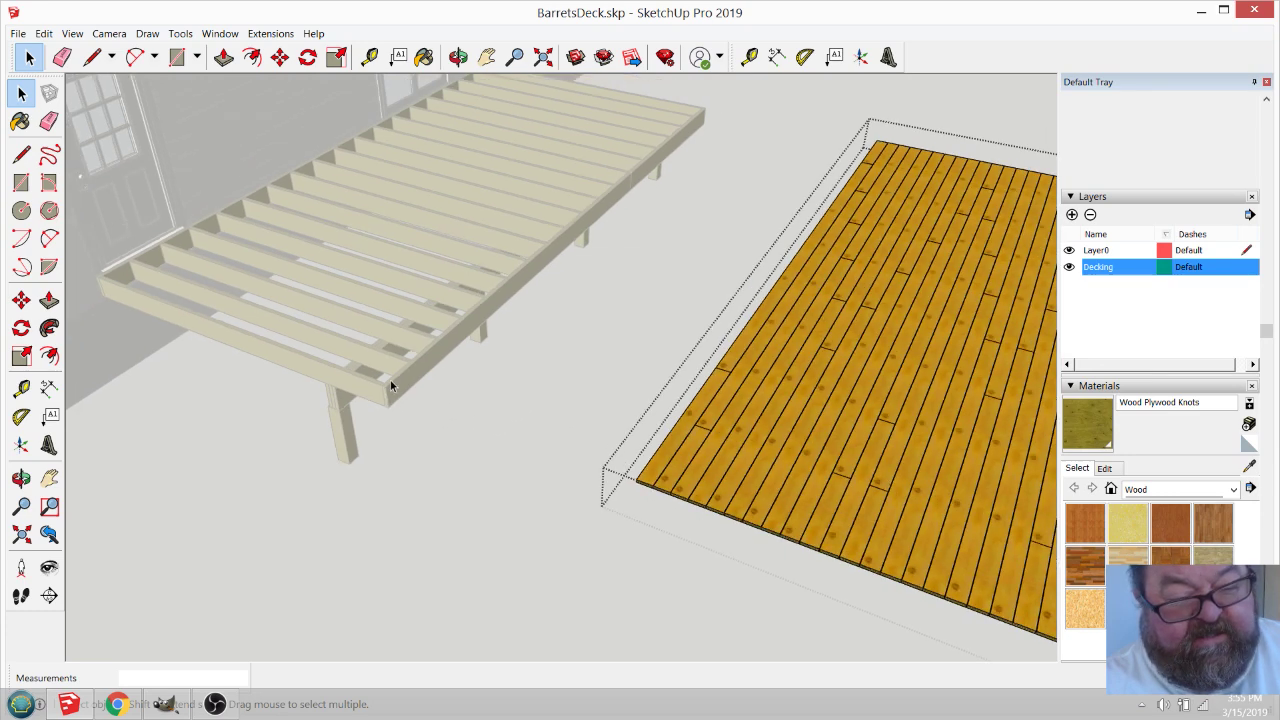
{"action": "scroll", "coordinate": [433, 358], "scroll_direction": "down", "scroll_amount": 2}
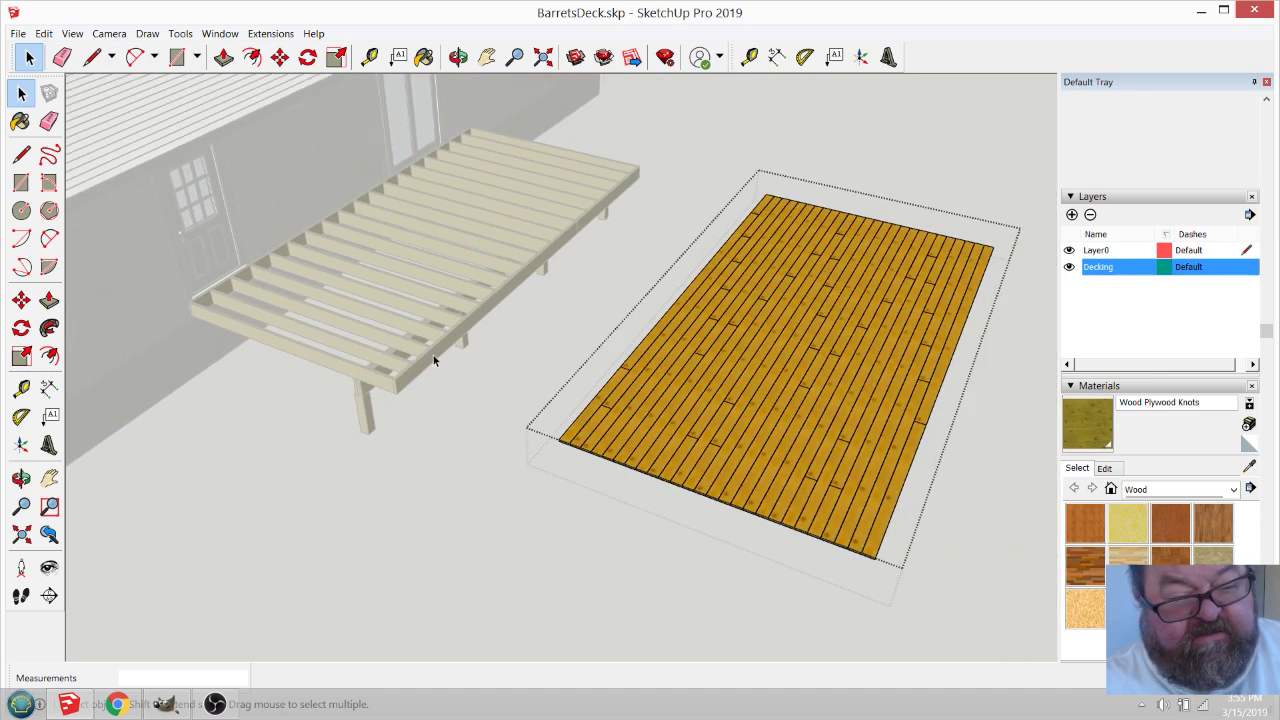
{"action": "left_click", "coordinate": [723, 161]}
Move the decking group onto the deck frame, snapping its lower outer corner to the frame's top outer corner.
{"action": "left_click", "coordinate": [793, 355]}
{"action": "scroll", "coordinate": [872, 560], "scroll_direction": "up", "scroll_amount": 2}
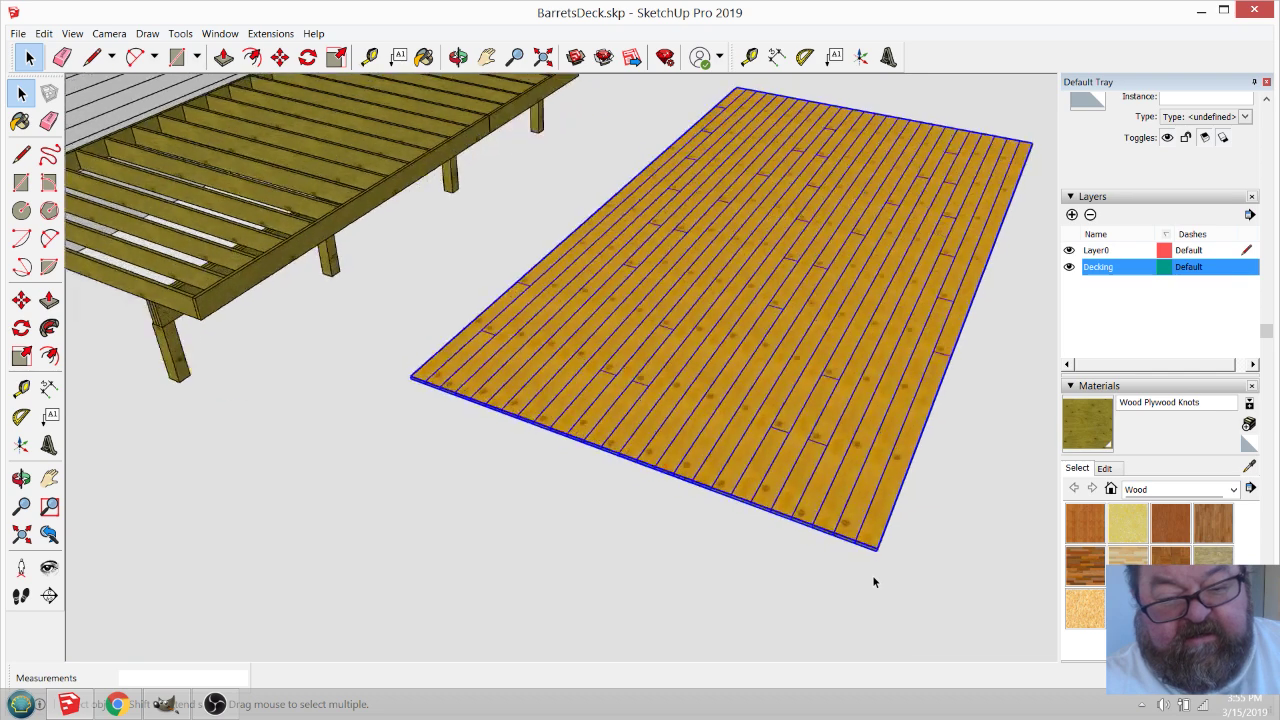
{"action": "scroll", "coordinate": [873, 582], "scroll_direction": "up", "scroll_amount": 1}
{"action": "scroll", "coordinate": [880, 530], "scroll_direction": "up", "scroll_amount": 3}
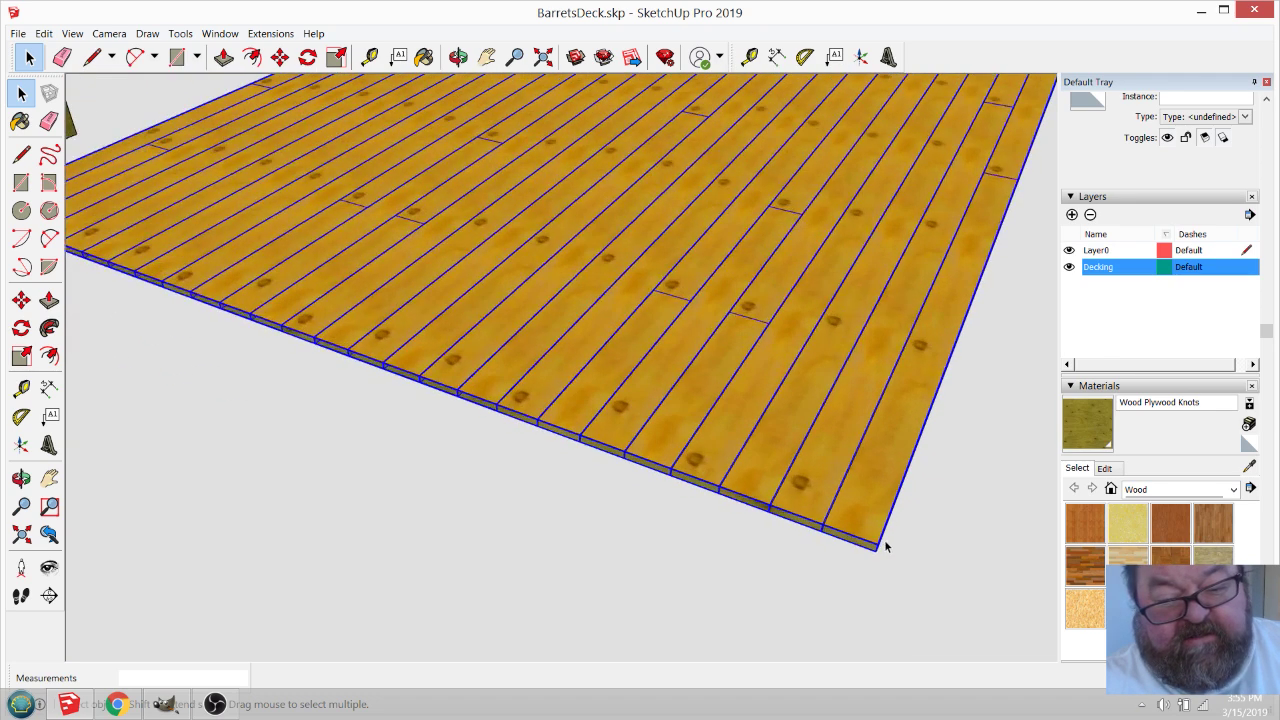
{"action": "left_click", "coordinate": [280, 57]}
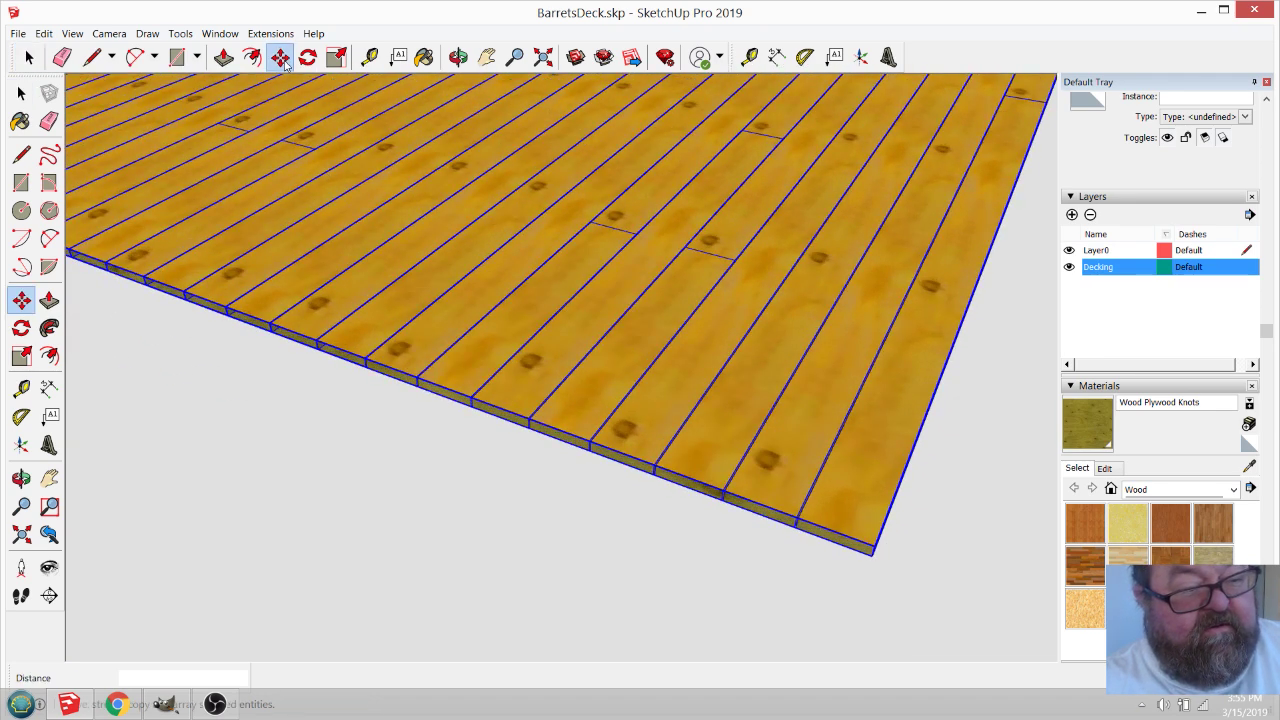
{"action": "left_click", "coordinate": [871, 554]}
{"action": "scroll", "coordinate": [873, 562], "scroll_direction": "down", "scroll_amount": 6}
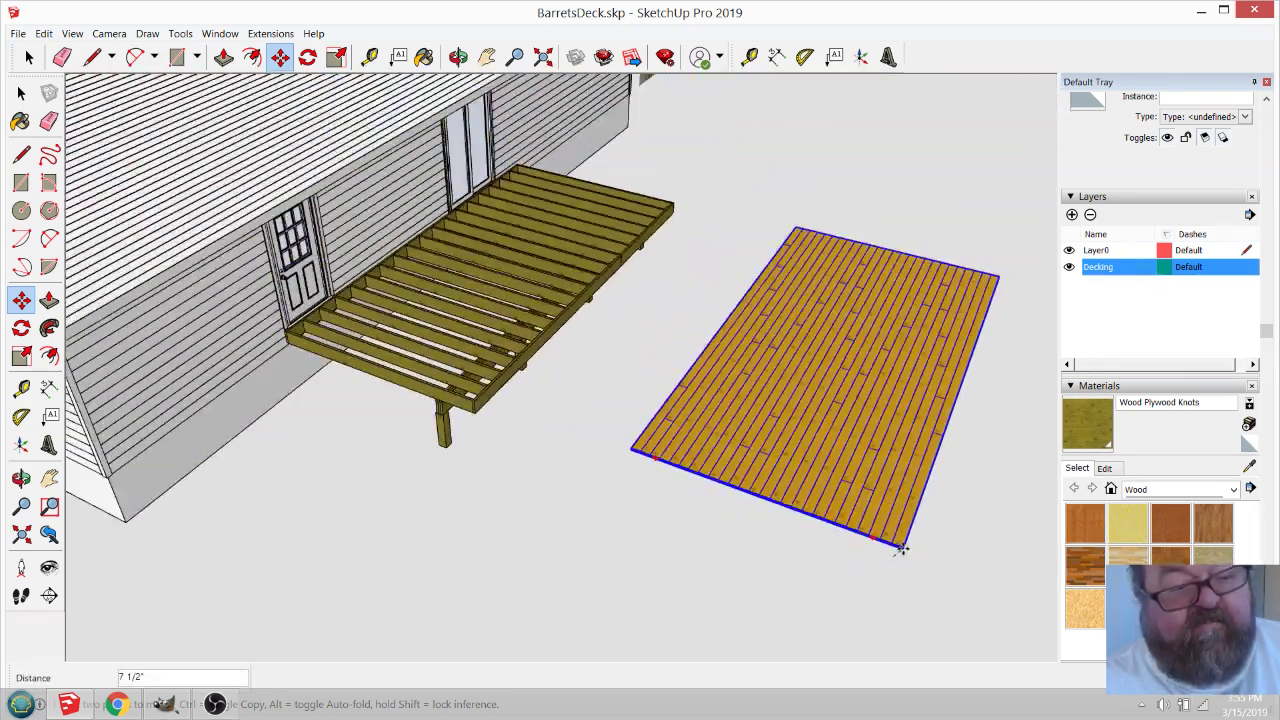
{"action": "scroll", "coordinate": [543, 420], "scroll_direction": "up", "scroll_amount": 5}
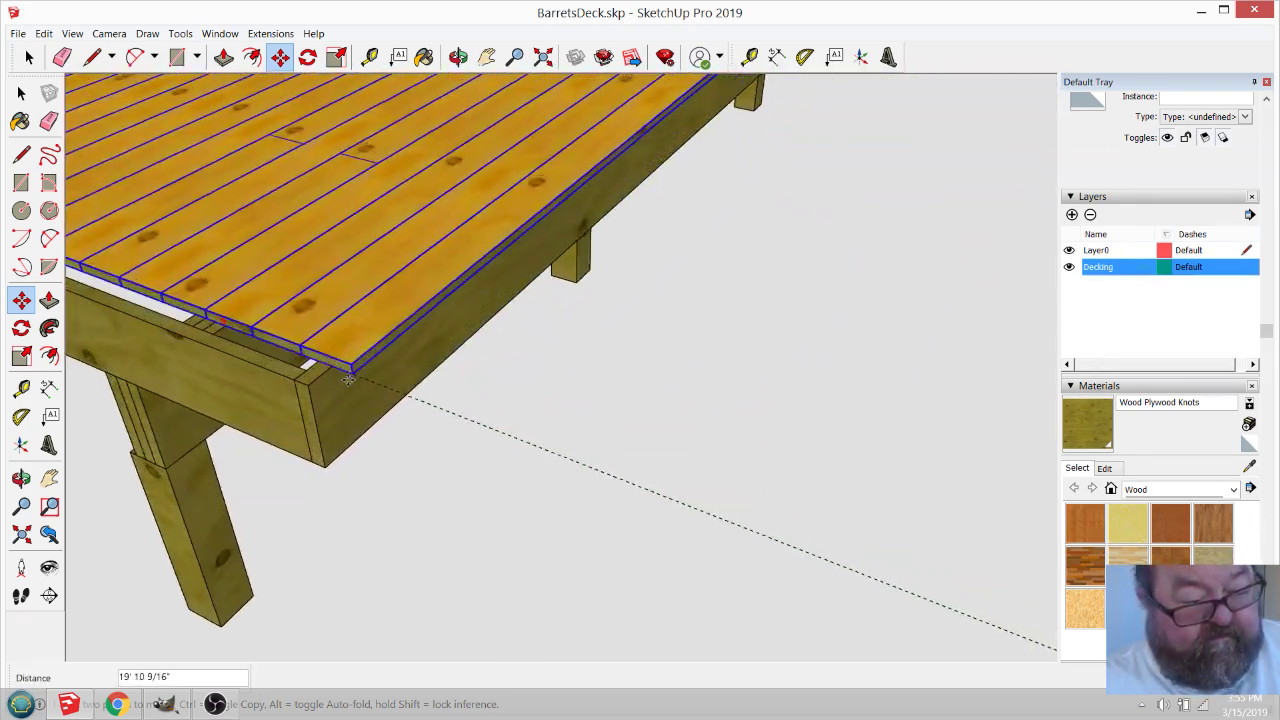
{"action": "left_click", "coordinate": [317, 385]}
Inspect how the decking lines up with the frame at the house wall, the outer corner and the far end.
{"action": "scroll", "coordinate": [663, 483], "scroll_direction": "down", "scroll_amount": 8}
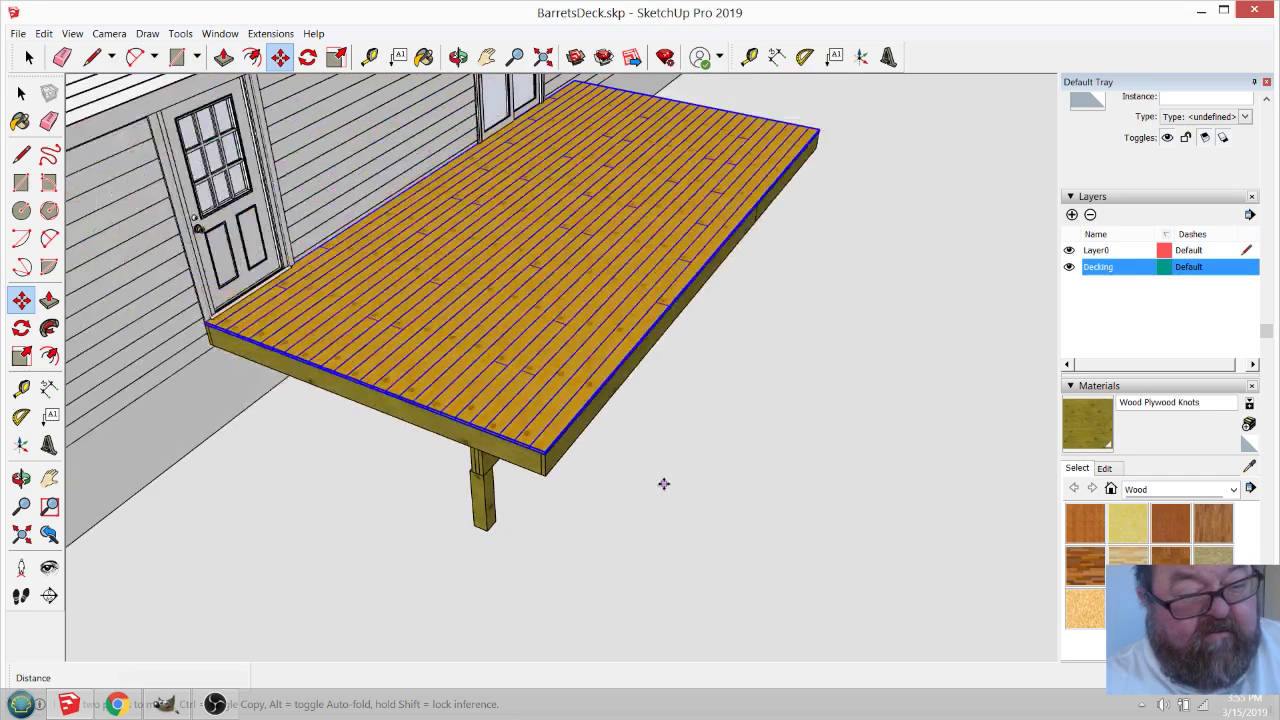
{"action": "scroll", "coordinate": [384, 377], "scroll_direction": "up", "scroll_amount": 10}
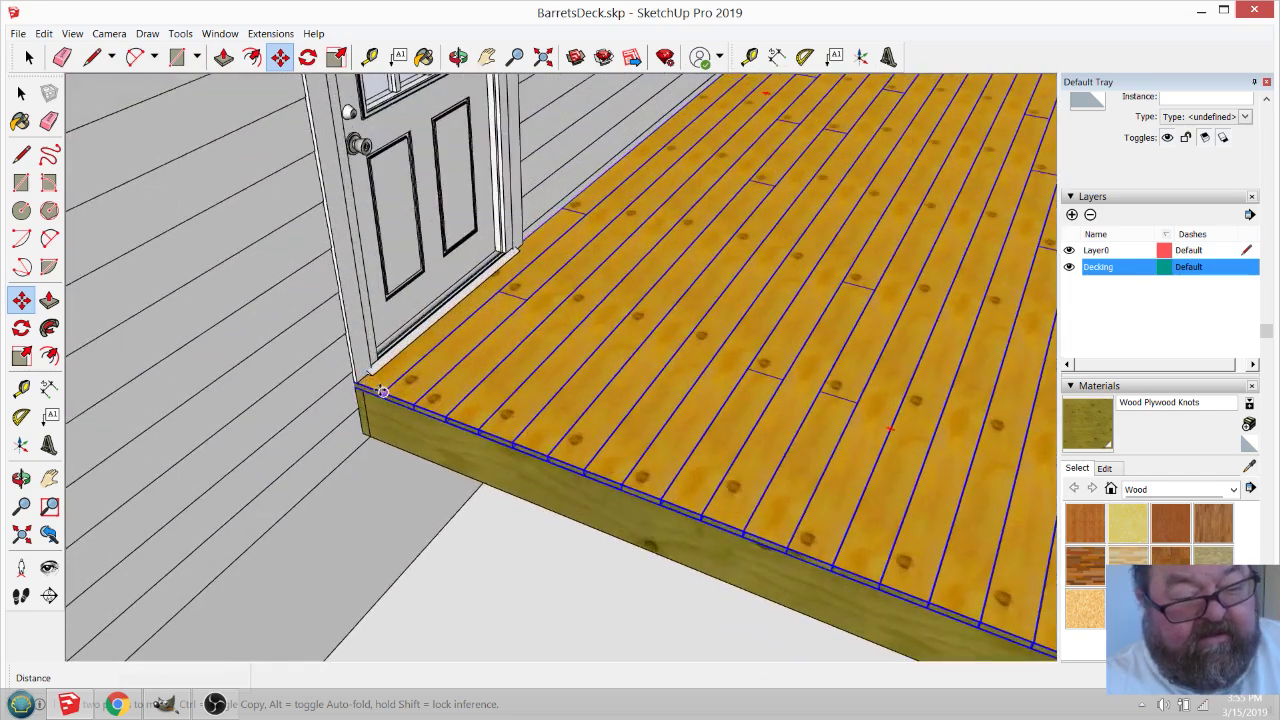
{"action": "scroll", "coordinate": [375, 392], "scroll_direction": "up", "scroll_amount": 2}
{"action": "scroll", "coordinate": [322, 381], "scroll_direction": "down", "scroll_amount": 10}
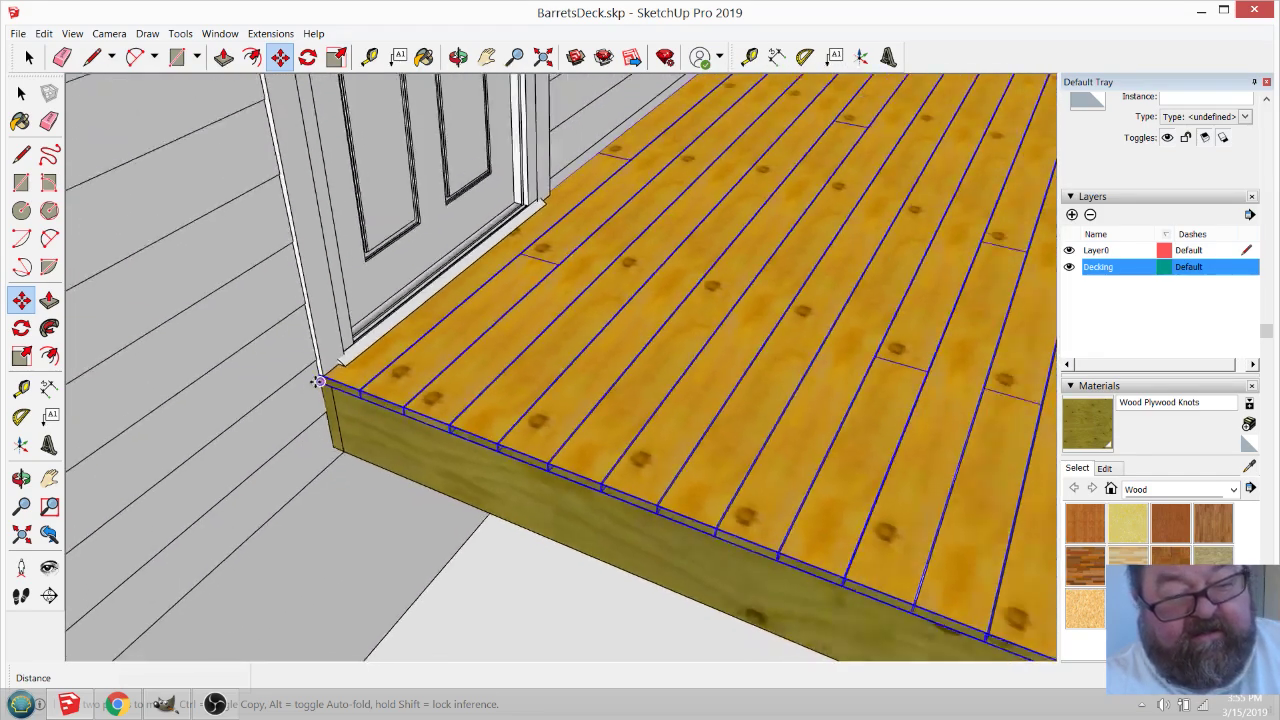
{"action": "scroll", "coordinate": [517, 620], "scroll_direction": "up", "scroll_amount": 8}
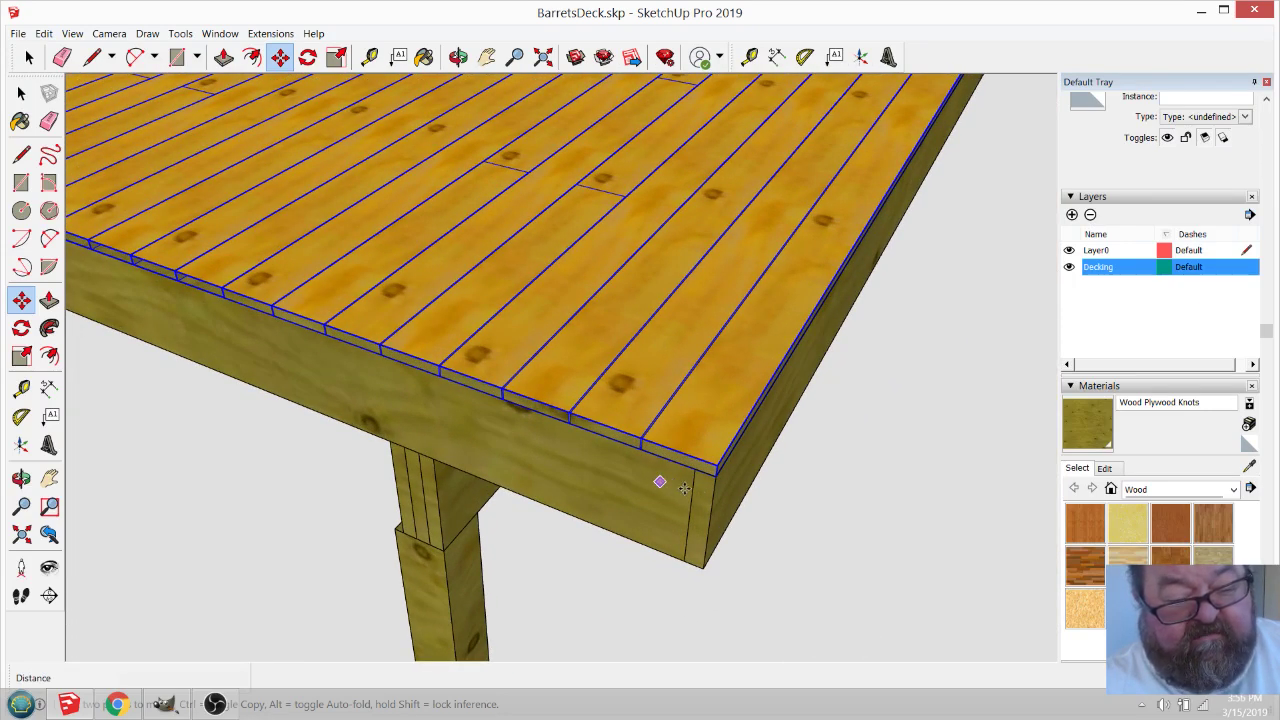
{"action": "scroll", "coordinate": [686, 556], "scroll_direction": "down", "scroll_amount": 6}
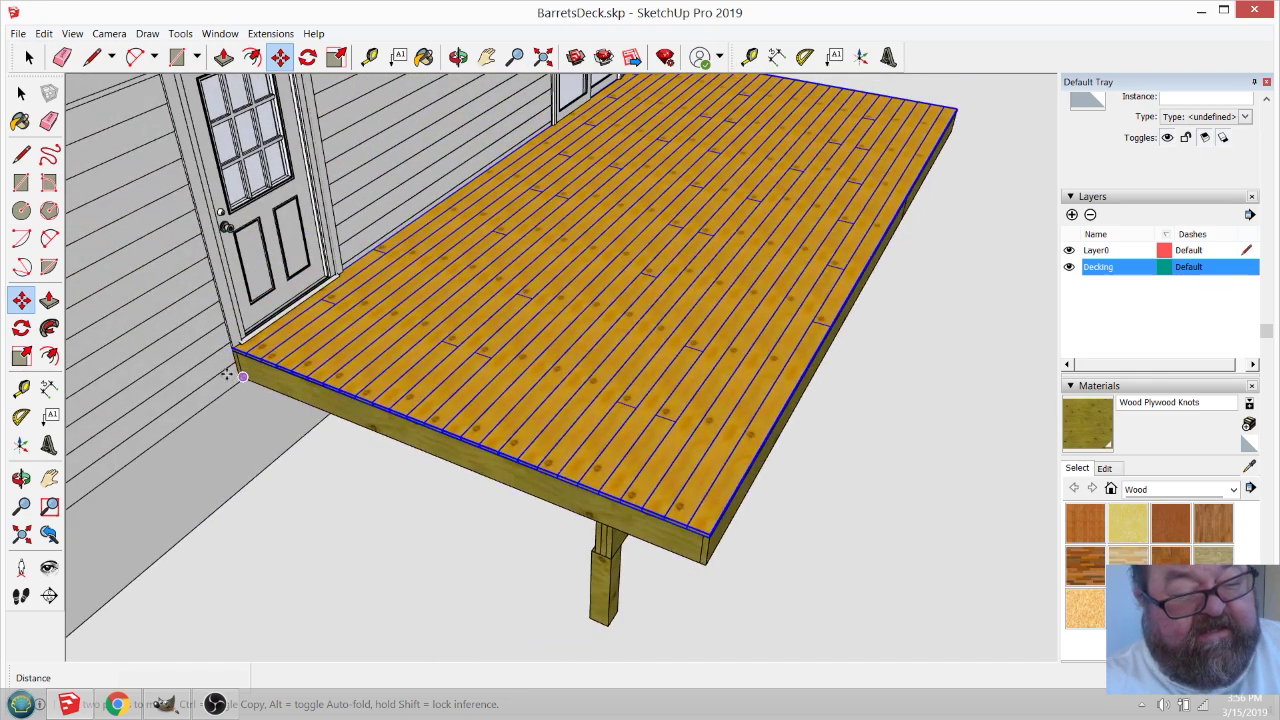
{"action": "middle_click_drag", "start_coordinate": [623, 163], "coordinate": [523, 377]}
{"action": "scroll", "coordinate": [609, 340], "scroll_direction": "up", "scroll_amount": 4}
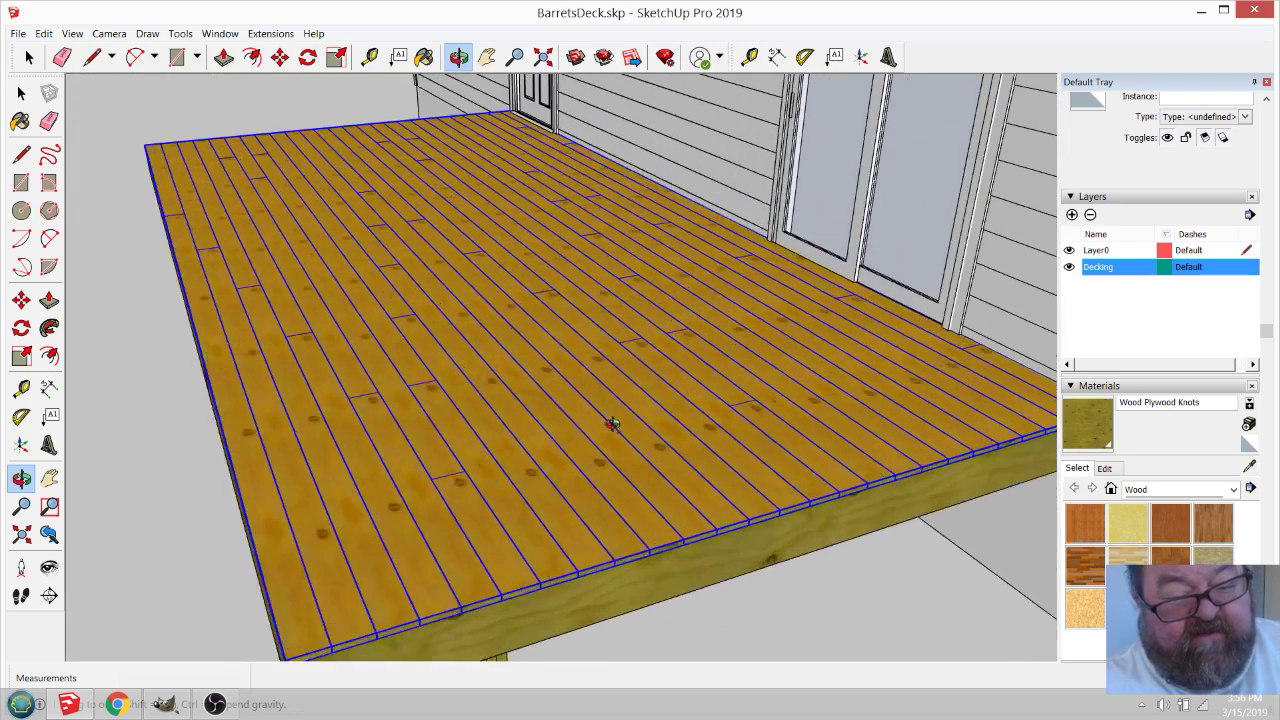
{"action": "scroll", "coordinate": [684, 416], "scroll_direction": "down", "scroll_amount": 5}
{"action": "middle_click_drag", "start_coordinate": [629, 400], "coordinate": [706, 423]}
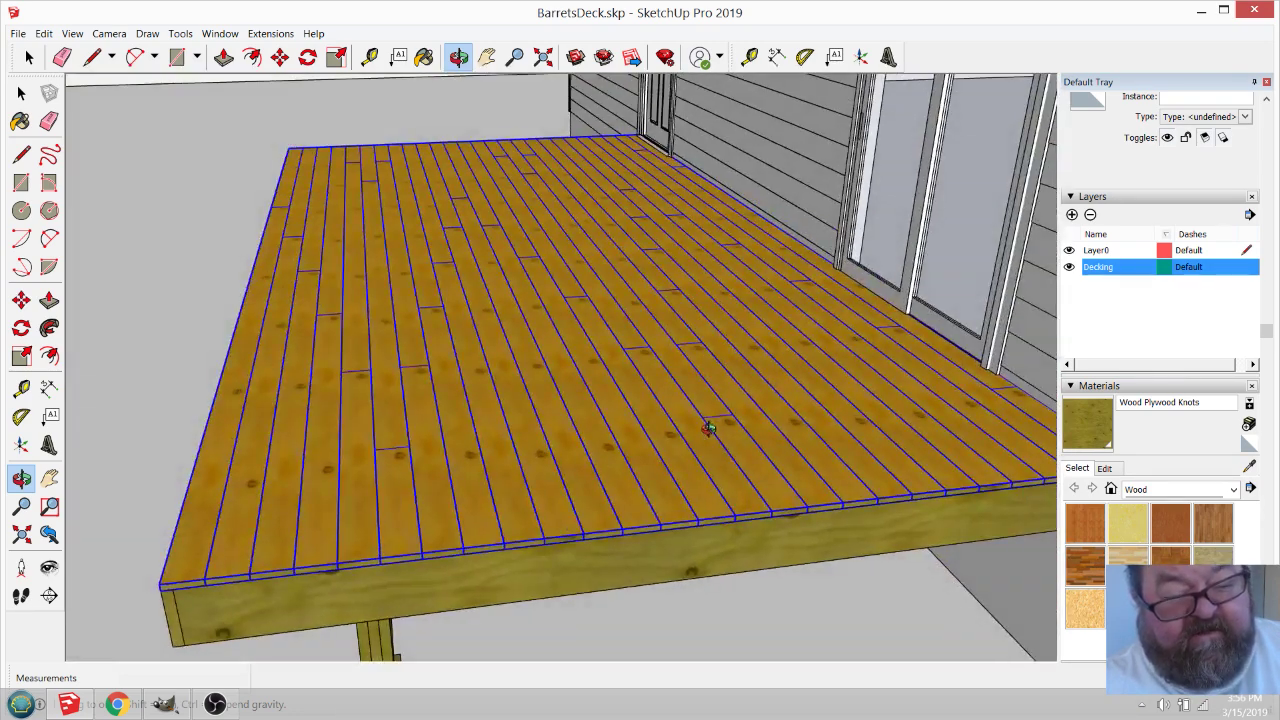
Deselect the decking and examine the gaps between the boards along the deck's end.
{"action": "scroll", "coordinate": [652, 557], "scroll_direction": "up", "scroll_amount": 5}
{"action": "scroll", "coordinate": [652, 557], "scroll_direction": "up", "scroll_amount": 8}
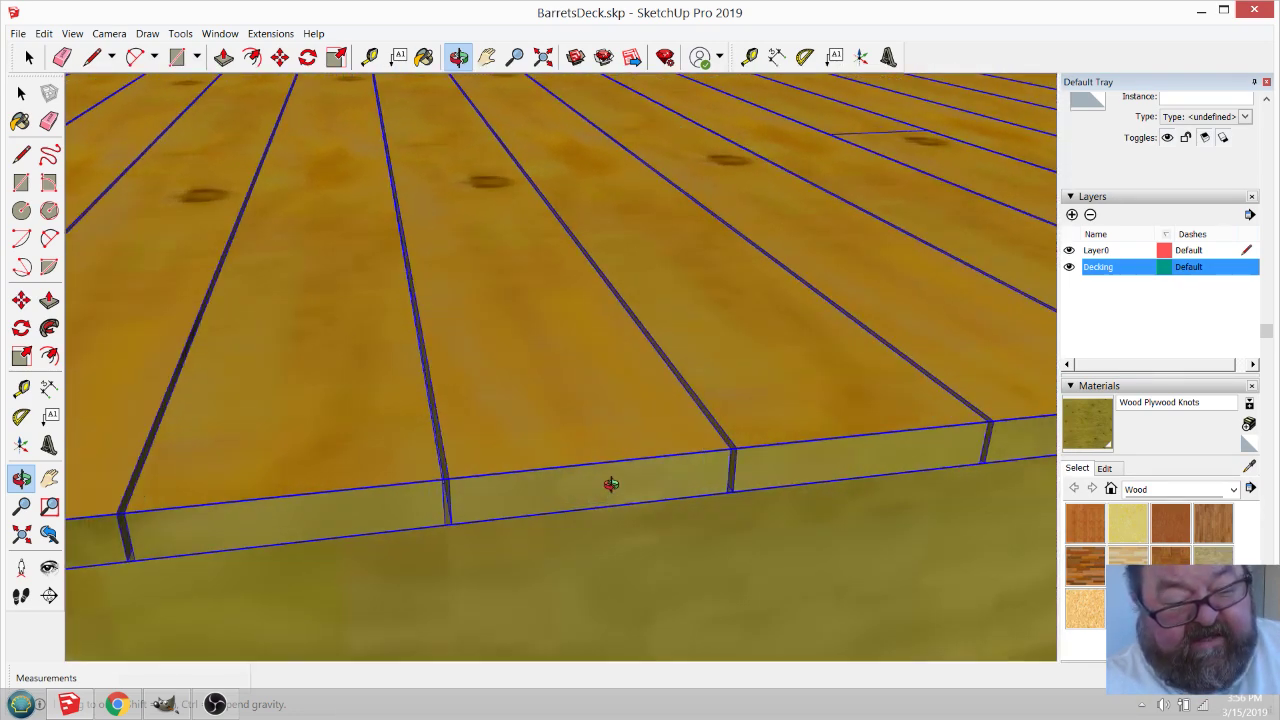
{"action": "middle_click_drag", "start_coordinate": [611, 484], "coordinate": [570, 505]}
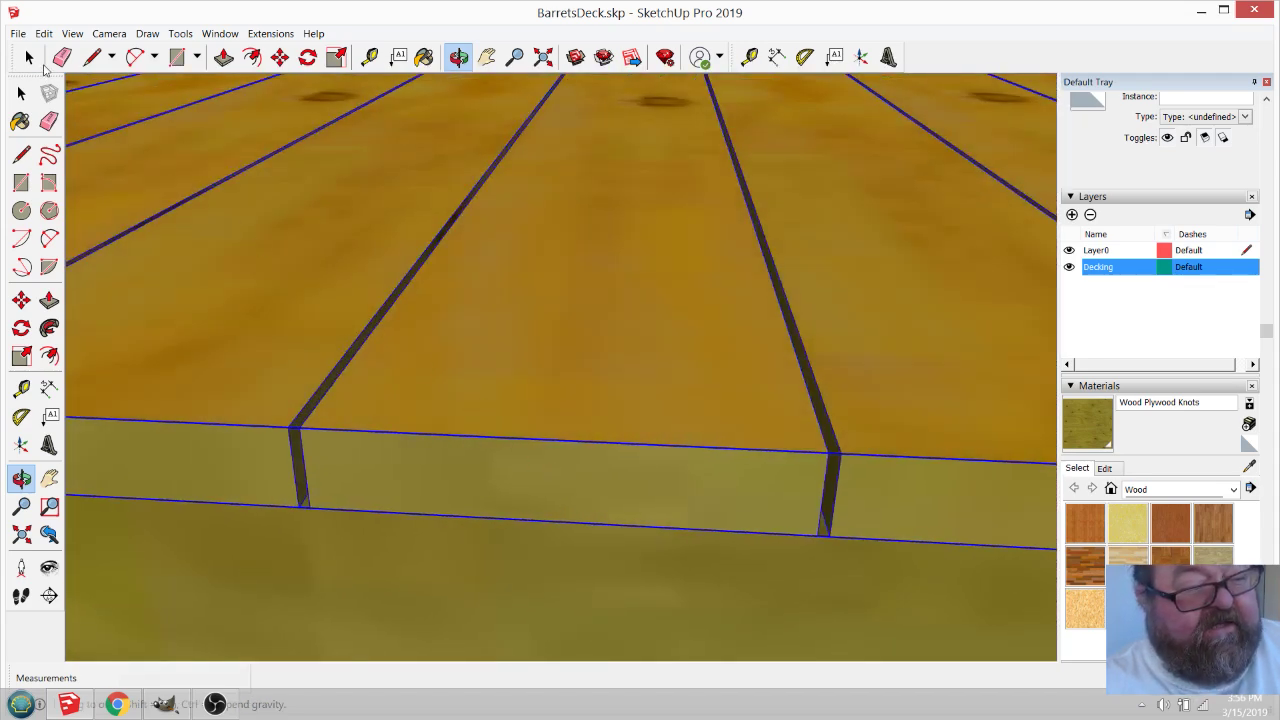
{"action": "left_click", "coordinate": [29, 57]}
{"action": "scroll", "coordinate": [705, 505], "scroll_direction": "down", "scroll_amount": 6}
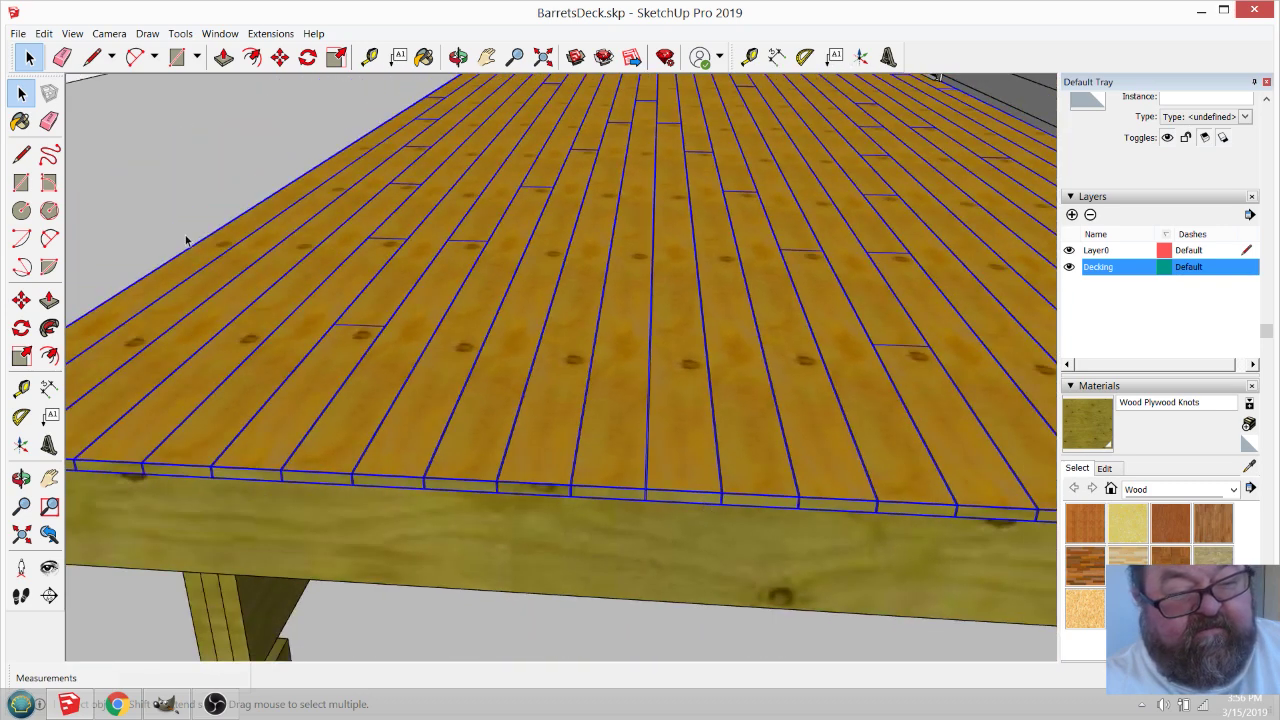
{"action": "left_click", "coordinate": [184, 189]}
{"action": "scroll", "coordinate": [690, 478], "scroll_direction": "up", "scroll_amount": 5}
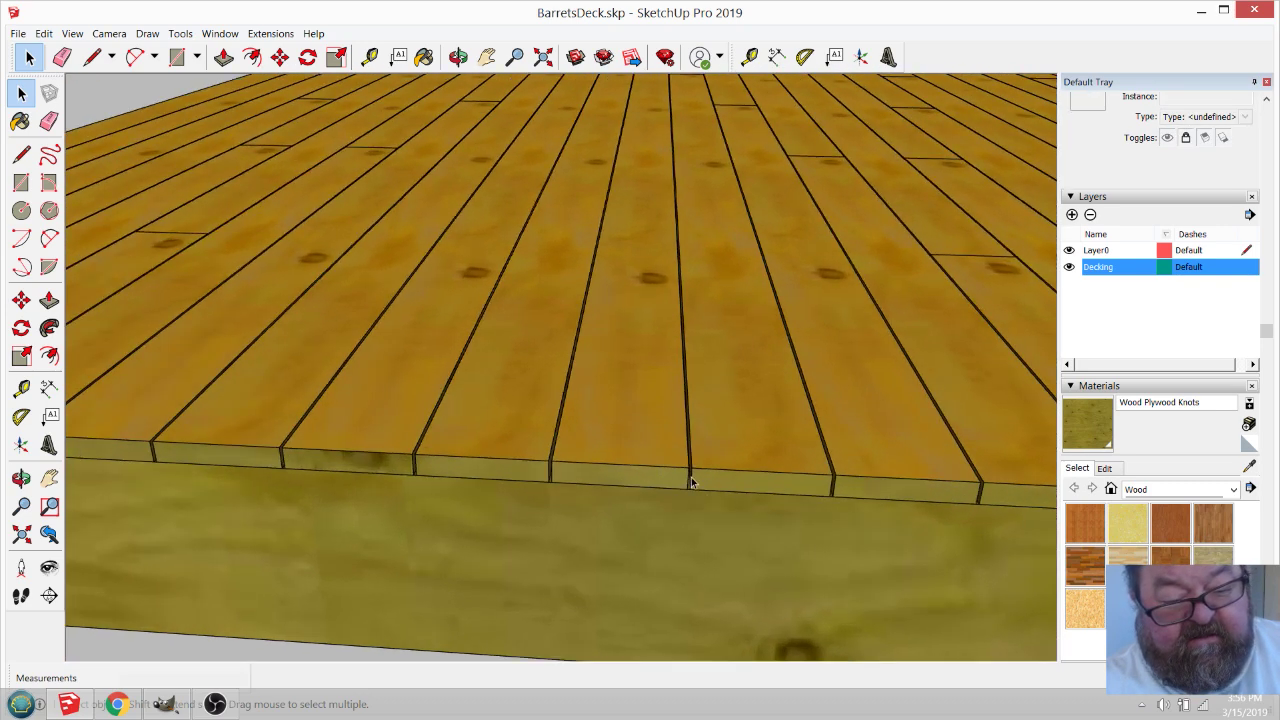
{"action": "scroll", "coordinate": [690, 478], "scroll_direction": "up", "scroll_amount": 2}
{"action": "scroll", "coordinate": [434, 437], "scroll_direction": "down", "scroll_amount": 8}
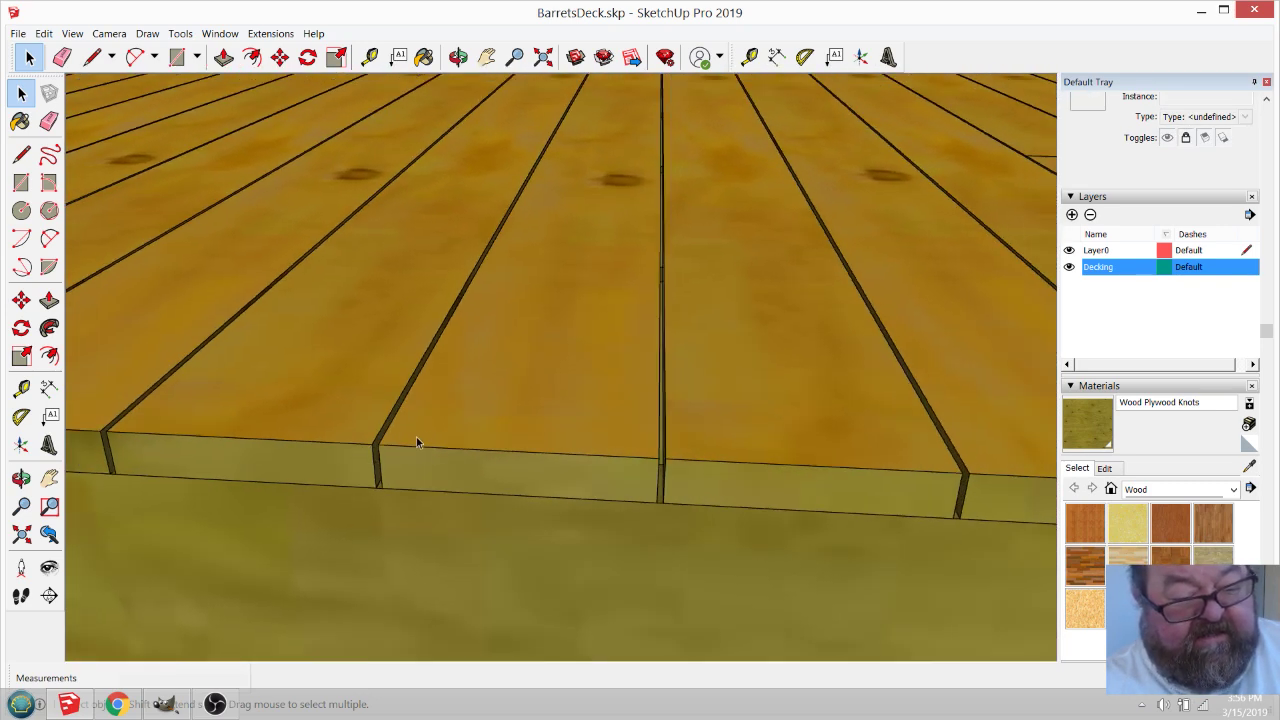
Examine the board gaps along the deck's end and the corner where the decking meets the house wall.
{"action": "scroll", "coordinate": [608, 442], "scroll_direction": "down", "scroll_amount": 1}
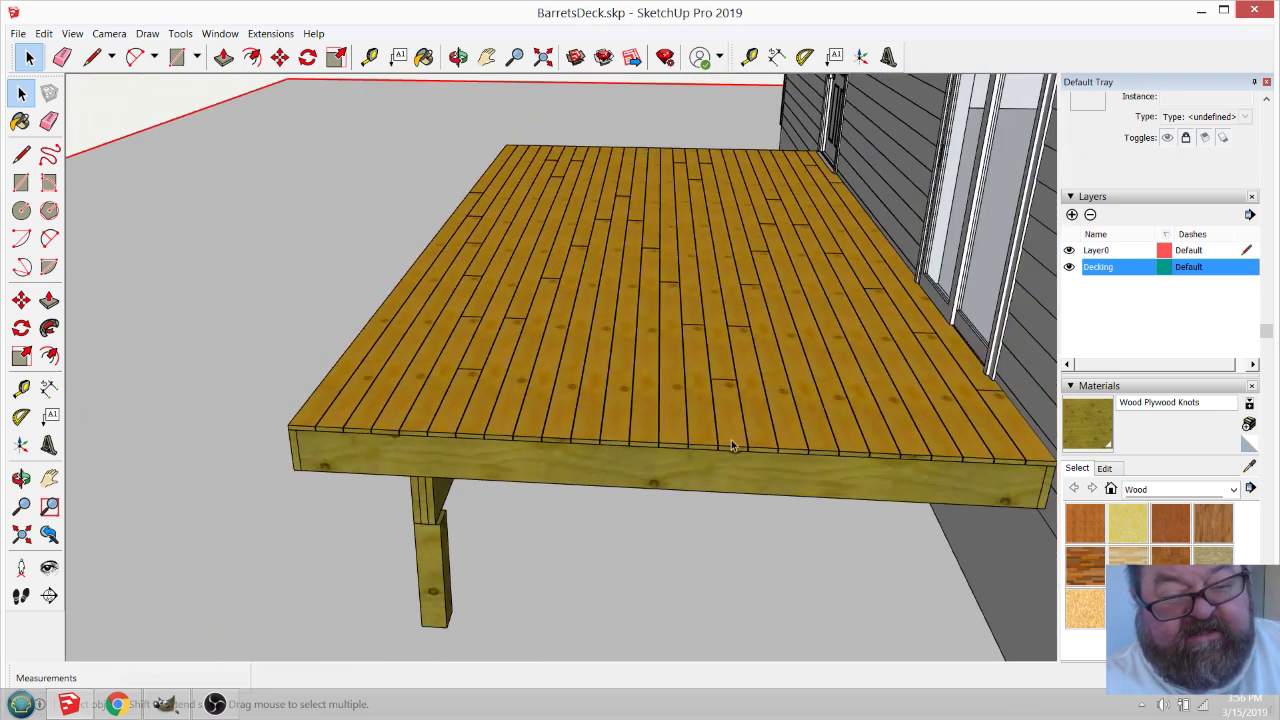
{"action": "scroll", "coordinate": [596, 459], "scroll_direction": "up", "scroll_amount": 6}
{"action": "scroll", "coordinate": [556, 426], "scroll_direction": "up", "scroll_amount": 2}
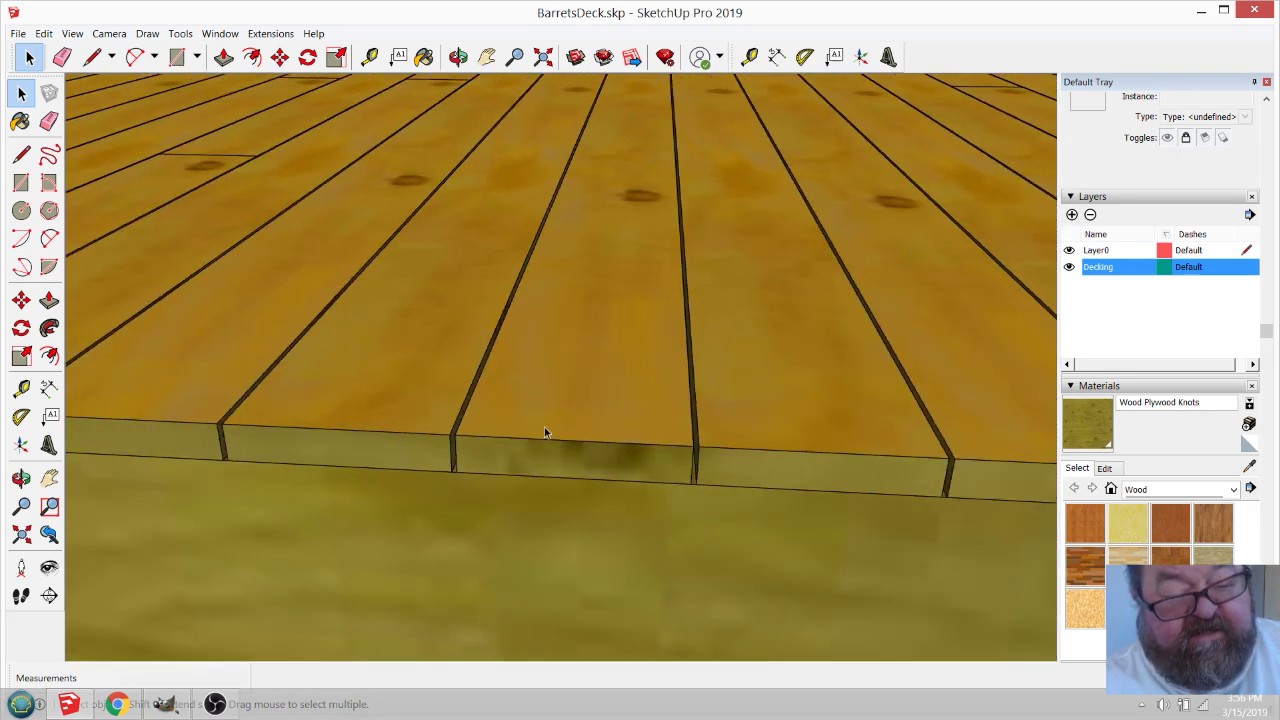
{"action": "scroll", "coordinate": [466, 423], "scroll_direction": "down", "scroll_amount": 5}
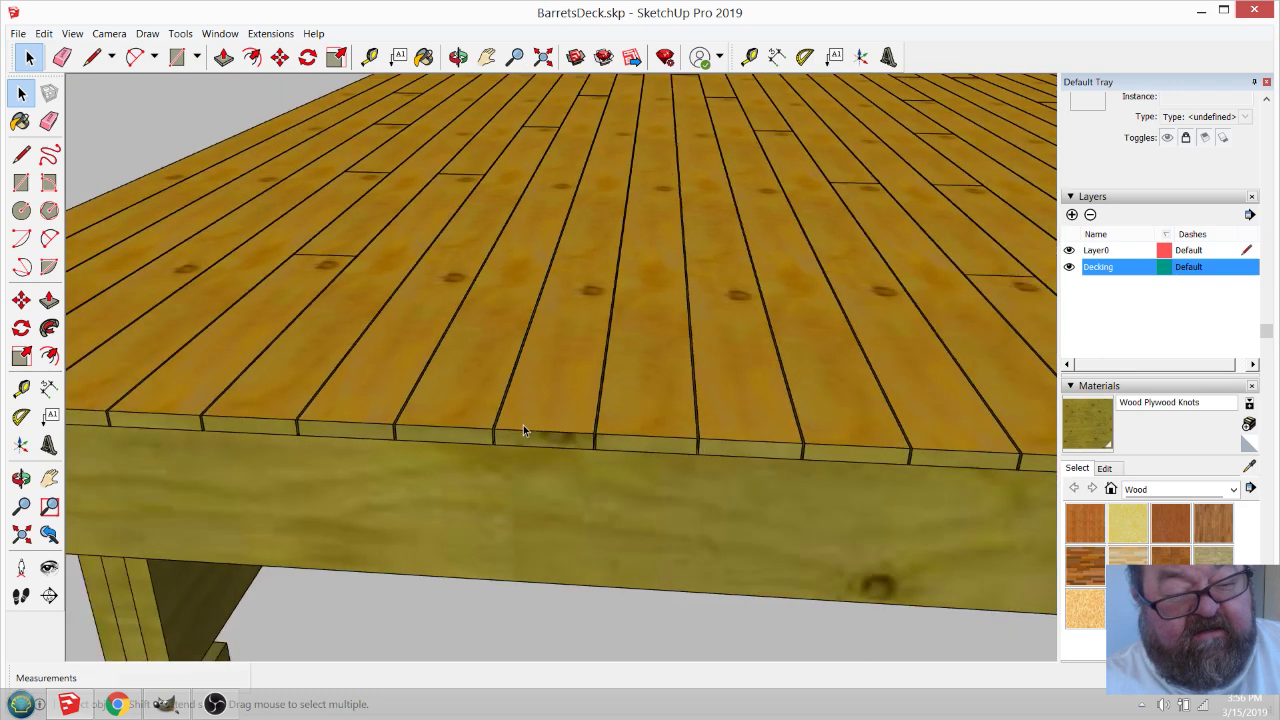
{"action": "scroll", "coordinate": [495, 416], "scroll_direction": "down", "scroll_amount": 2}
{"action": "key", "text": "o"}
{"action": "left_click_drag", "start_coordinate": [645, 385], "coordinate": [712, 416]}
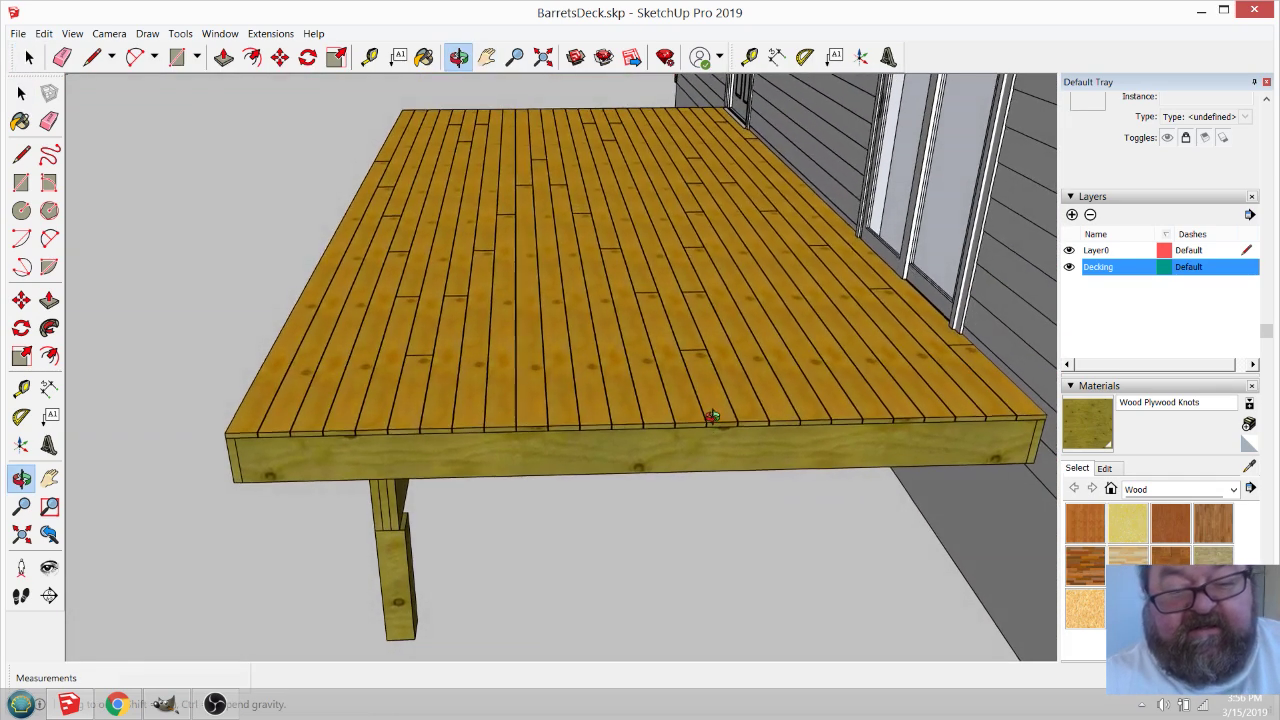
{"action": "scroll", "coordinate": [1042, 436], "scroll_direction": "up", "scroll_amount": 3}
{"action": "scroll", "coordinate": [543, 423], "scroll_direction": "down", "scroll_amount": 3}
{"action": "scroll", "coordinate": [878, 419], "scroll_direction": "up", "scroll_amount": 5}
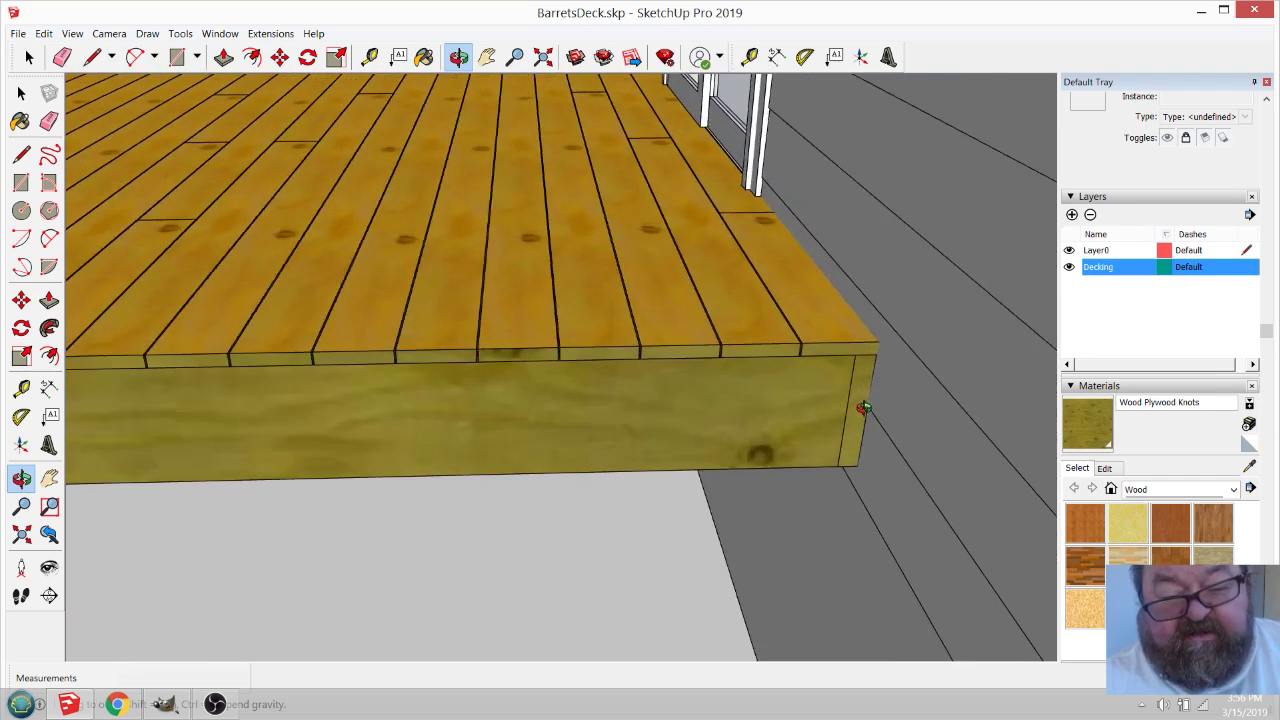
{"action": "scroll", "coordinate": [863, 385], "scroll_direction": "up", "scroll_amount": 2}
{"action": "scroll", "coordinate": [788, 309], "scroll_direction": "down", "scroll_amount": 6}
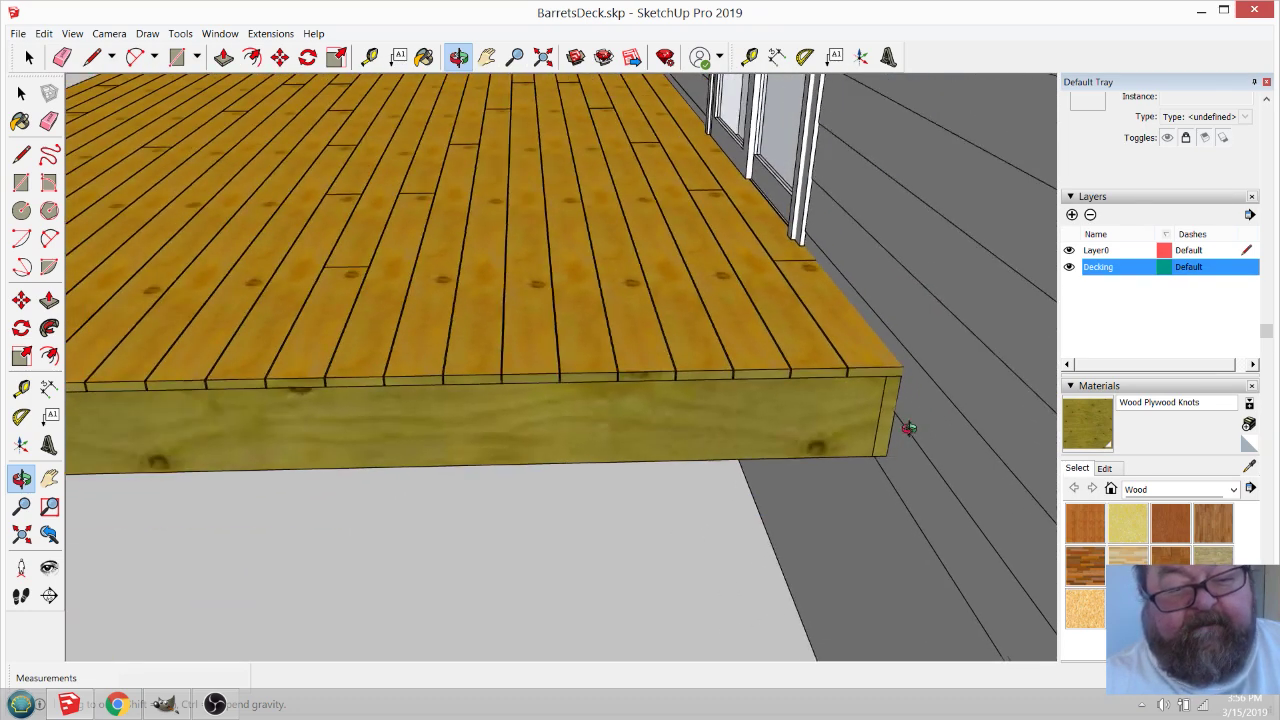
Measure how far the front post's top extends past the inner face of the triple beam.
{"action": "left_click_drag", "start_coordinate": [755, 373], "coordinate": [783, 400]}
{"action": "scroll", "coordinate": [783, 400], "scroll_direction": "down", "scroll_amount": 3}
{"action": "left_click_drag", "start_coordinate": [634, 371], "coordinate": [619, 440]}
{"action": "left_click_drag", "start_coordinate": [594, 331], "coordinate": [434, 299]}
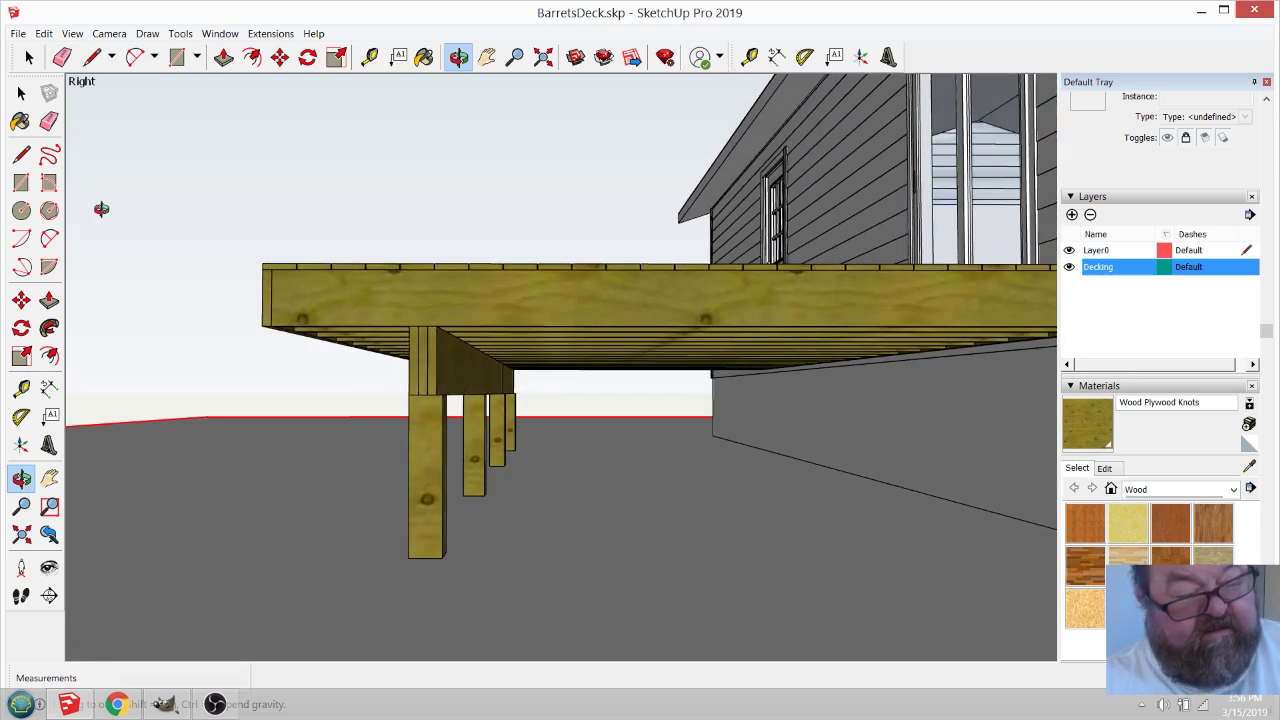
{"action": "left_click", "coordinate": [31, 60]}
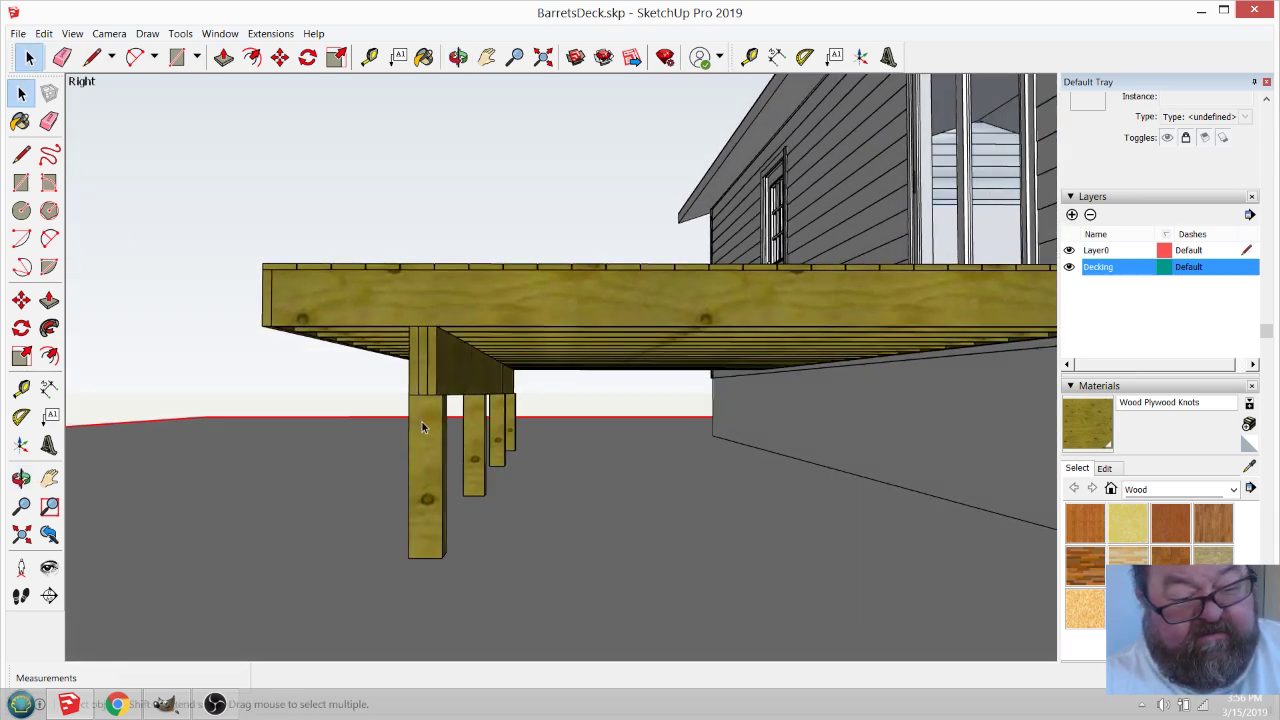
{"action": "scroll", "coordinate": [425, 418], "scroll_direction": "up", "scroll_amount": 6}
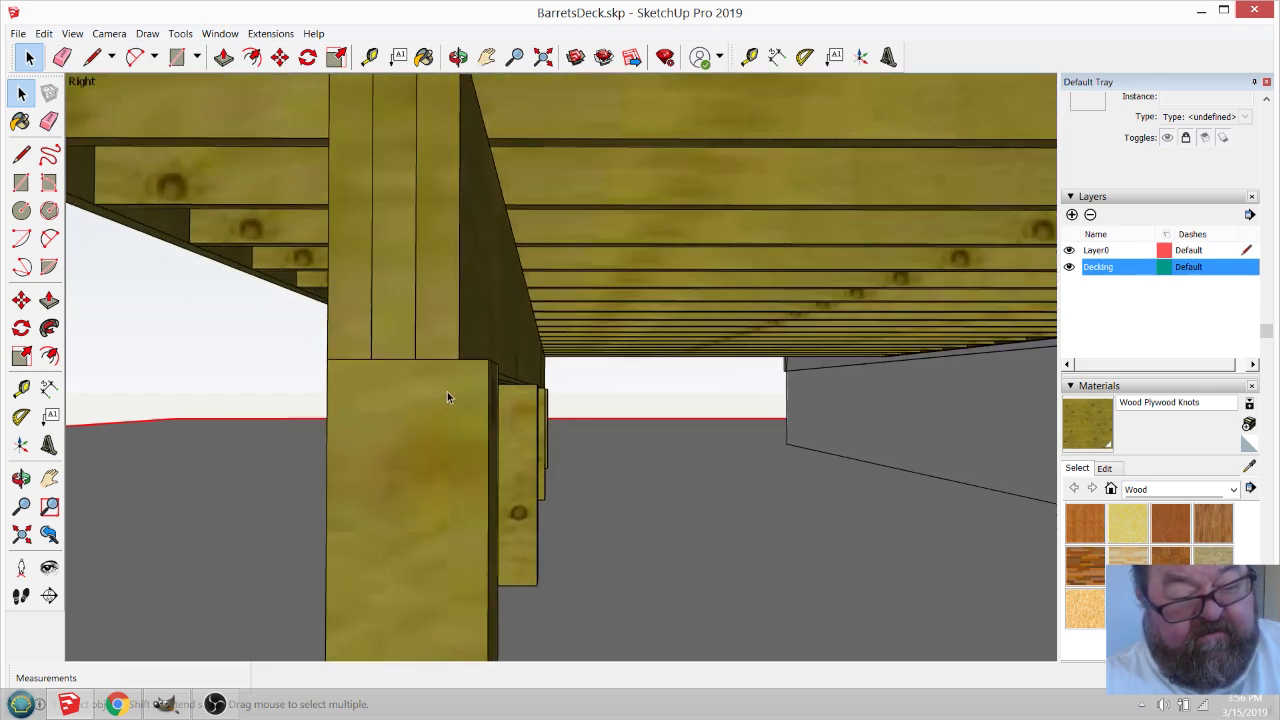
{"action": "left_click", "coordinate": [369, 57]}
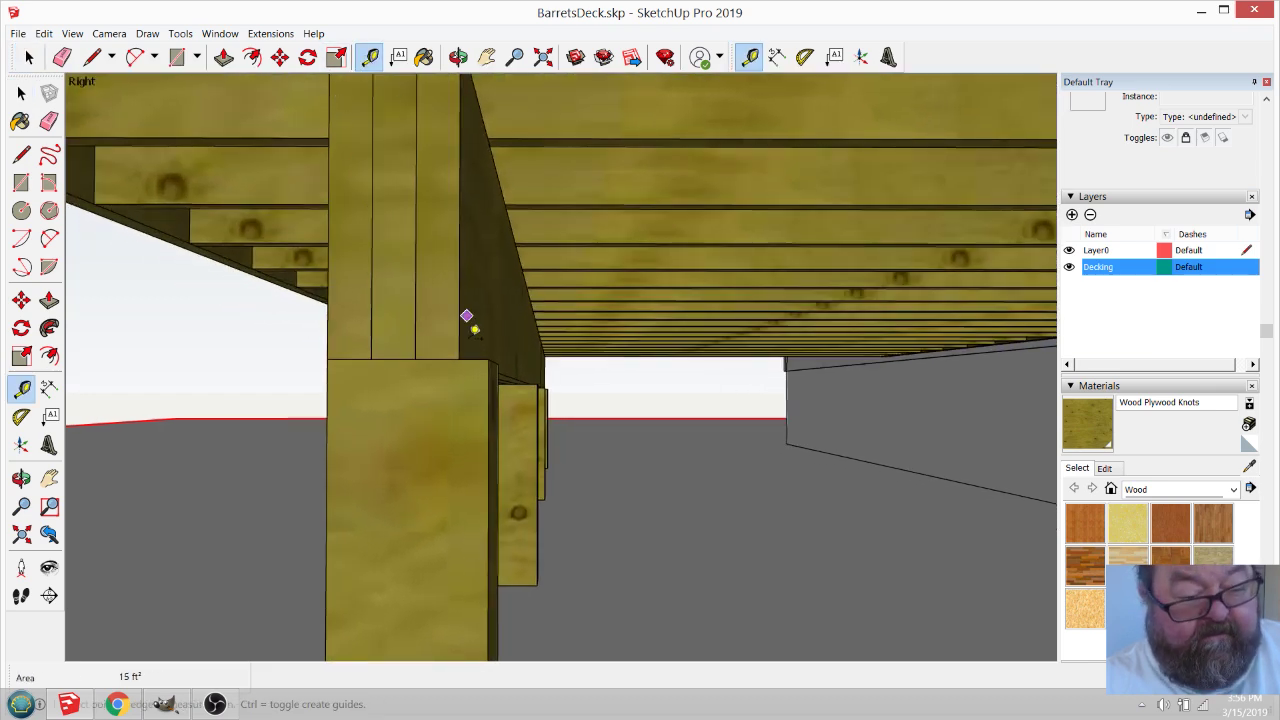
{"action": "left_click", "coordinate": [459, 358]}
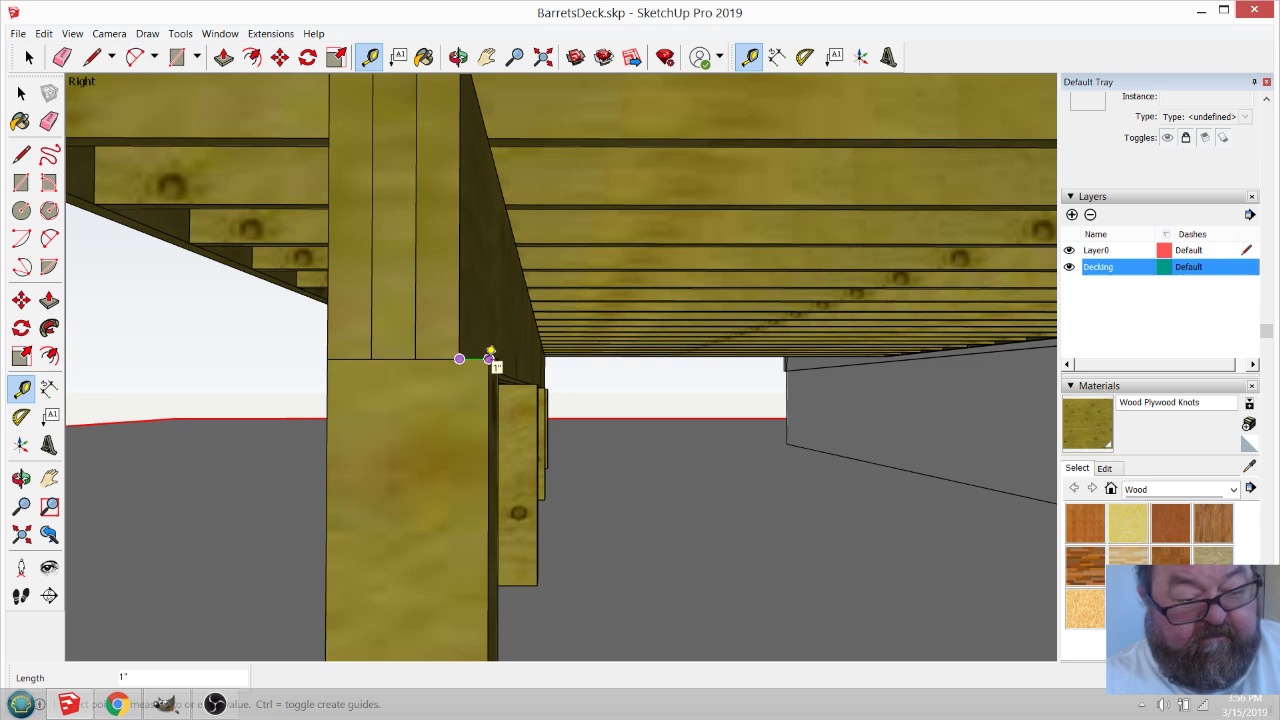
{"action": "key", "text": "Escape"}
Inspect how the triple beam sits on its posts from the deck's outer side and end.
{"action": "scroll", "coordinate": [487, 358], "scroll_direction": "down", "scroll_amount": 4}
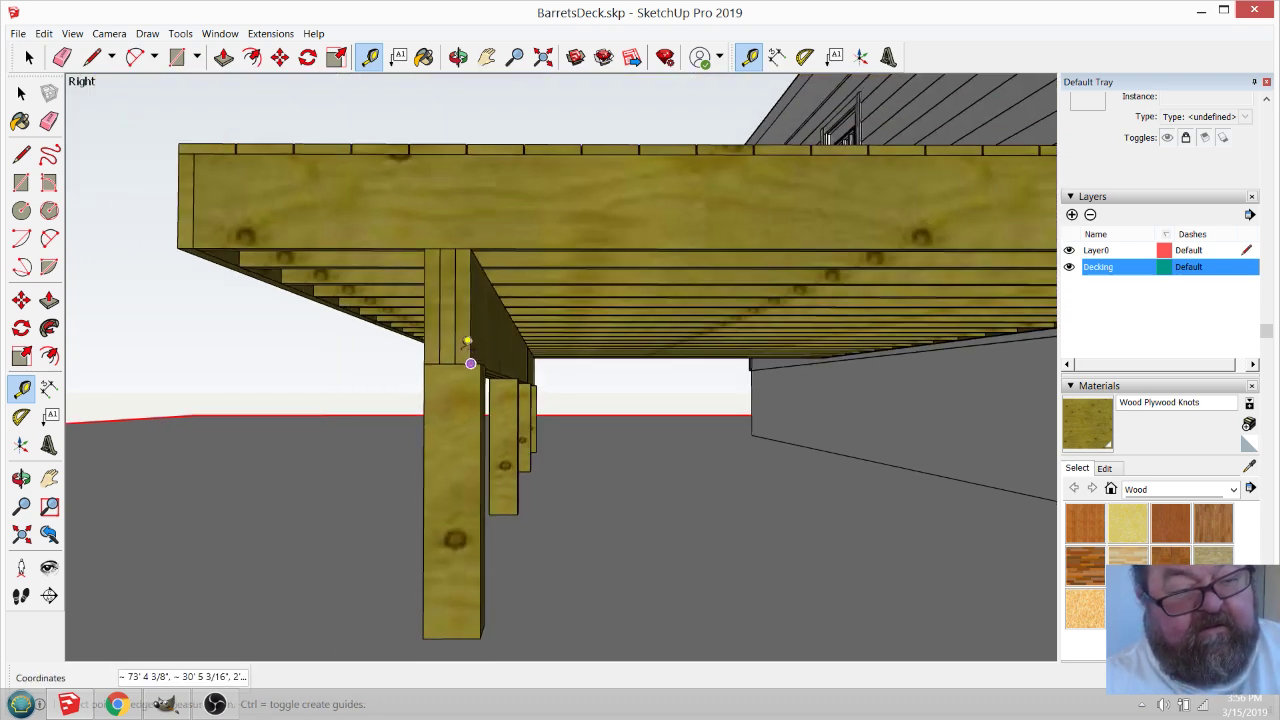
{"action": "left_click", "coordinate": [458, 57]}
{"action": "left_click_drag", "start_coordinate": [457, 106], "coordinate": [613, 282]}
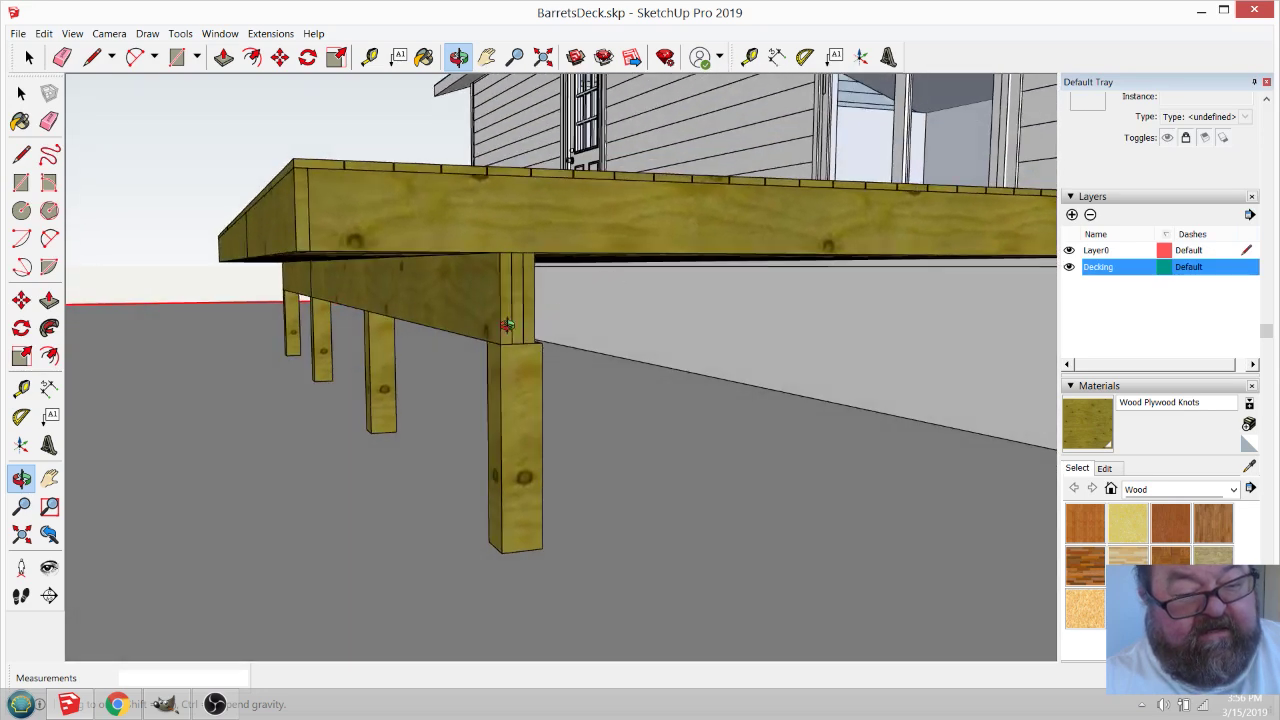
{"action": "scroll", "coordinate": [514, 328], "scroll_direction": "up", "scroll_amount": 3}
{"action": "scroll", "coordinate": [490, 340], "scroll_direction": "up", "scroll_amount": 1}
{"action": "scroll", "coordinate": [370, 272], "scroll_direction": "down", "scroll_amount": 5}
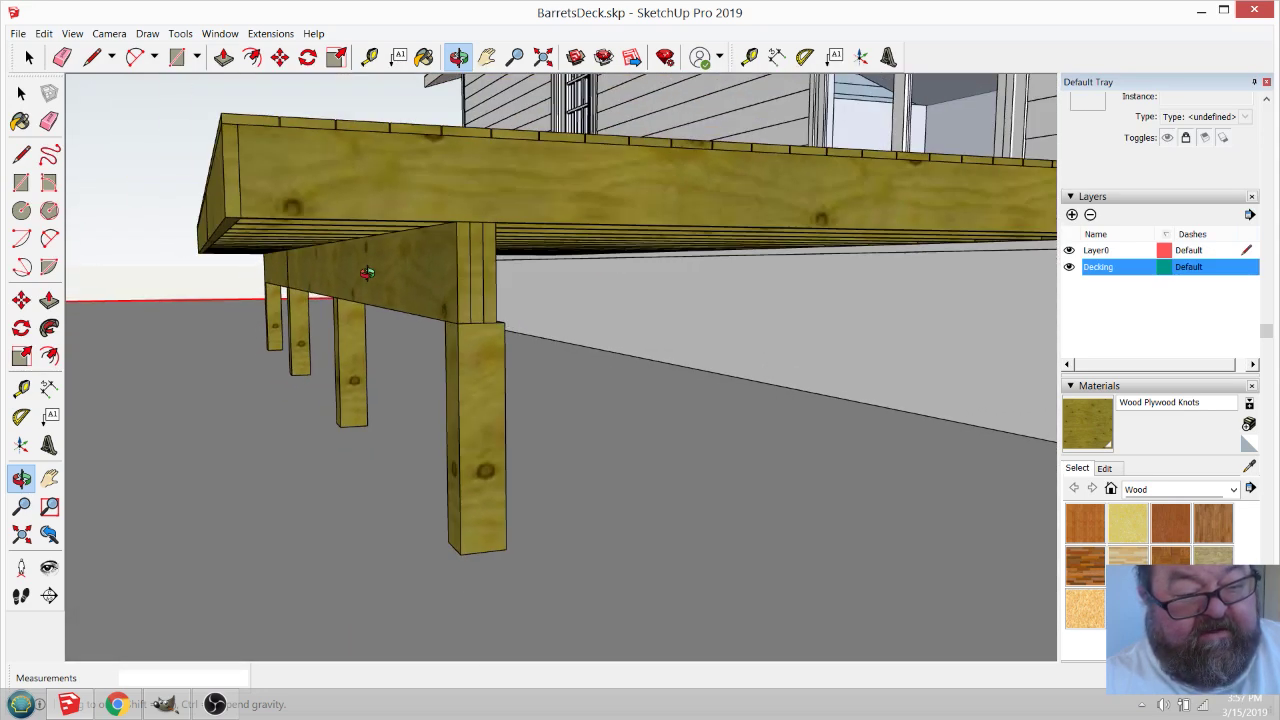
{"action": "left_click_drag", "start_coordinate": [370, 272], "coordinate": [294, 260]}
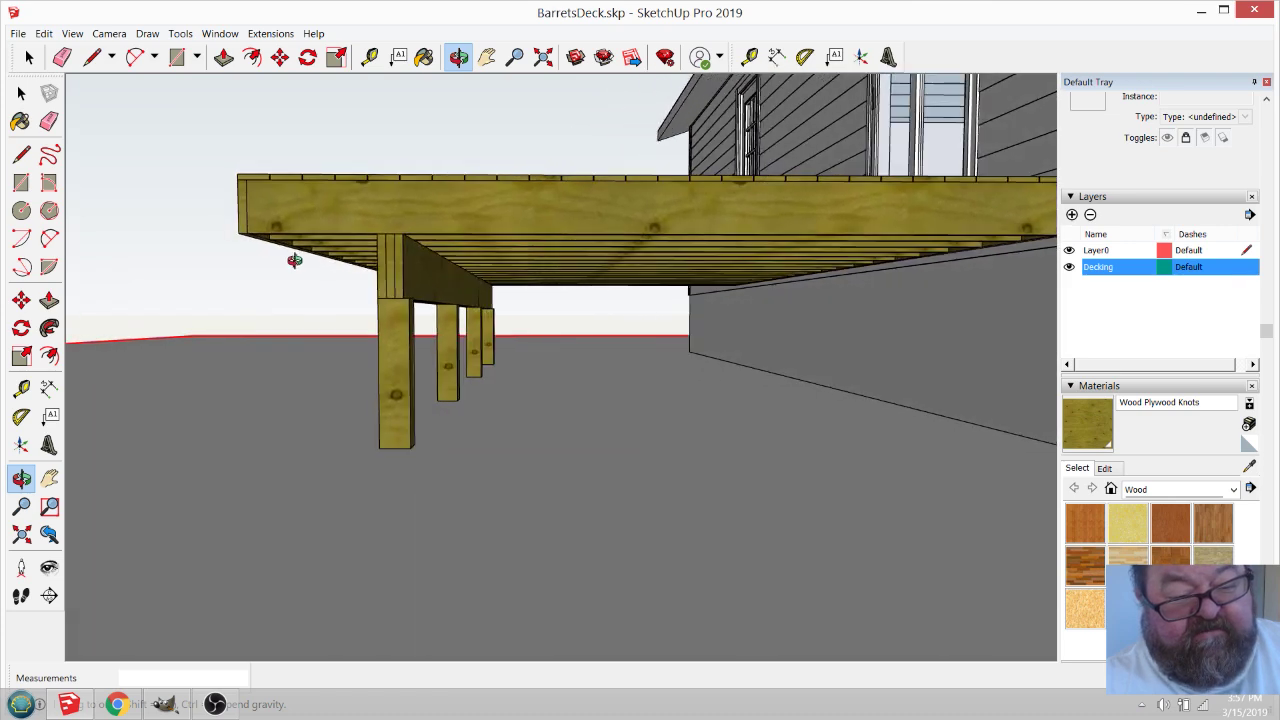
Open the beam-and-post group and move the posts 1/2" away from the house to centre them under the beam.
{"action": "left_click", "coordinate": [21, 92]}
{"action": "left_click", "coordinate": [420, 316]}
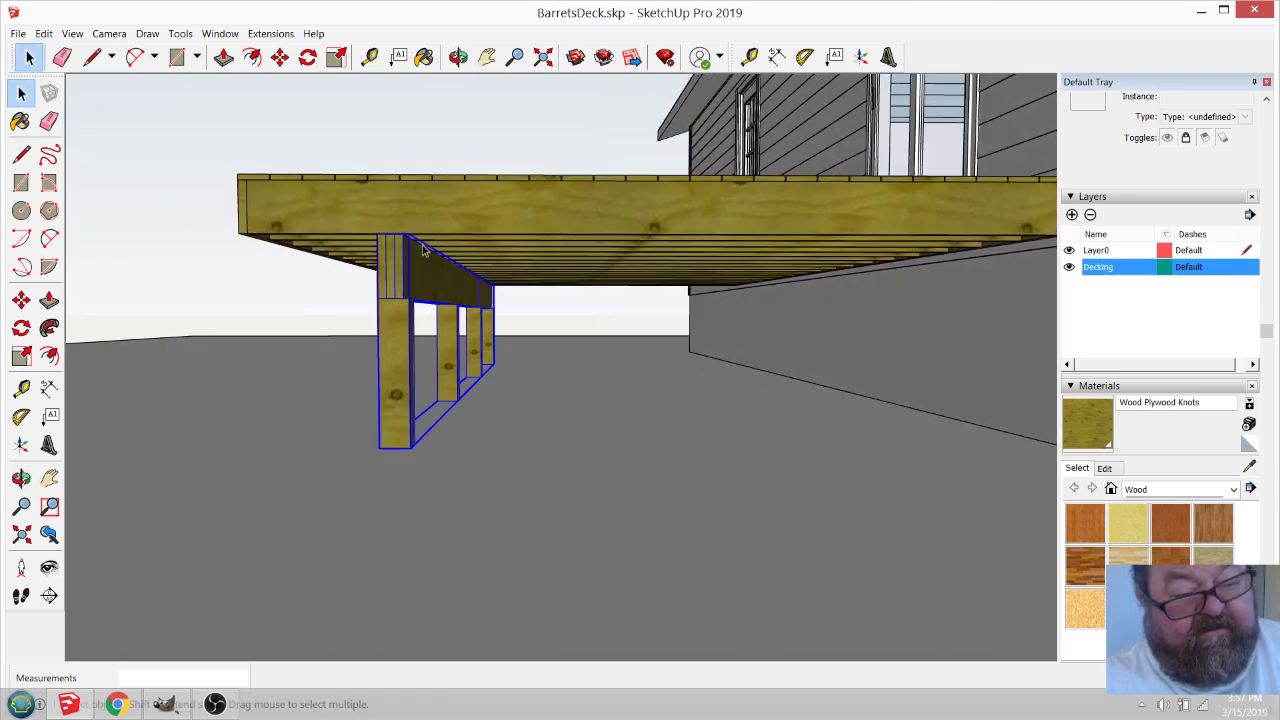
{"action": "double_click", "coordinate": [421, 277]}
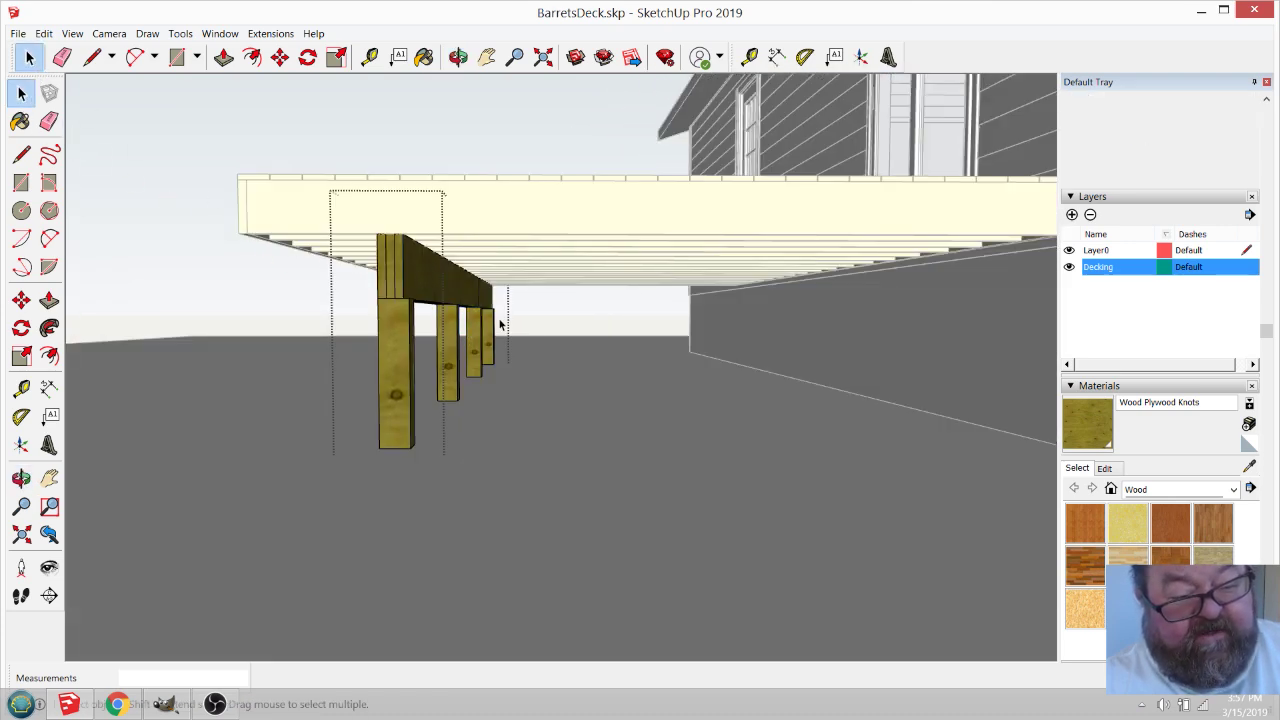
{"action": "left_click", "coordinate": [388, 326]}
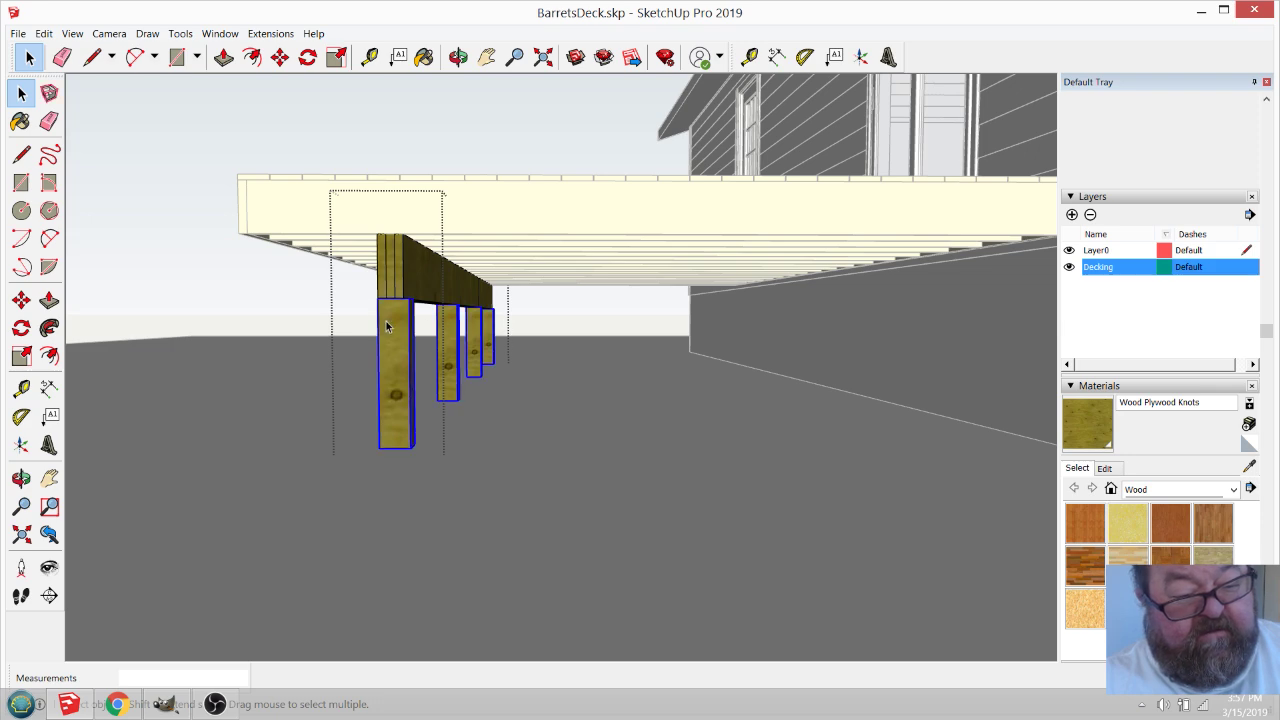
{"action": "scroll", "coordinate": [374, 294], "scroll_direction": "up", "scroll_amount": 6}
{"action": "scroll", "coordinate": [406, 312], "scroll_direction": "down", "scroll_amount": 3}
{"action": "scroll", "coordinate": [420, 313], "scroll_direction": "up", "scroll_amount": 2}
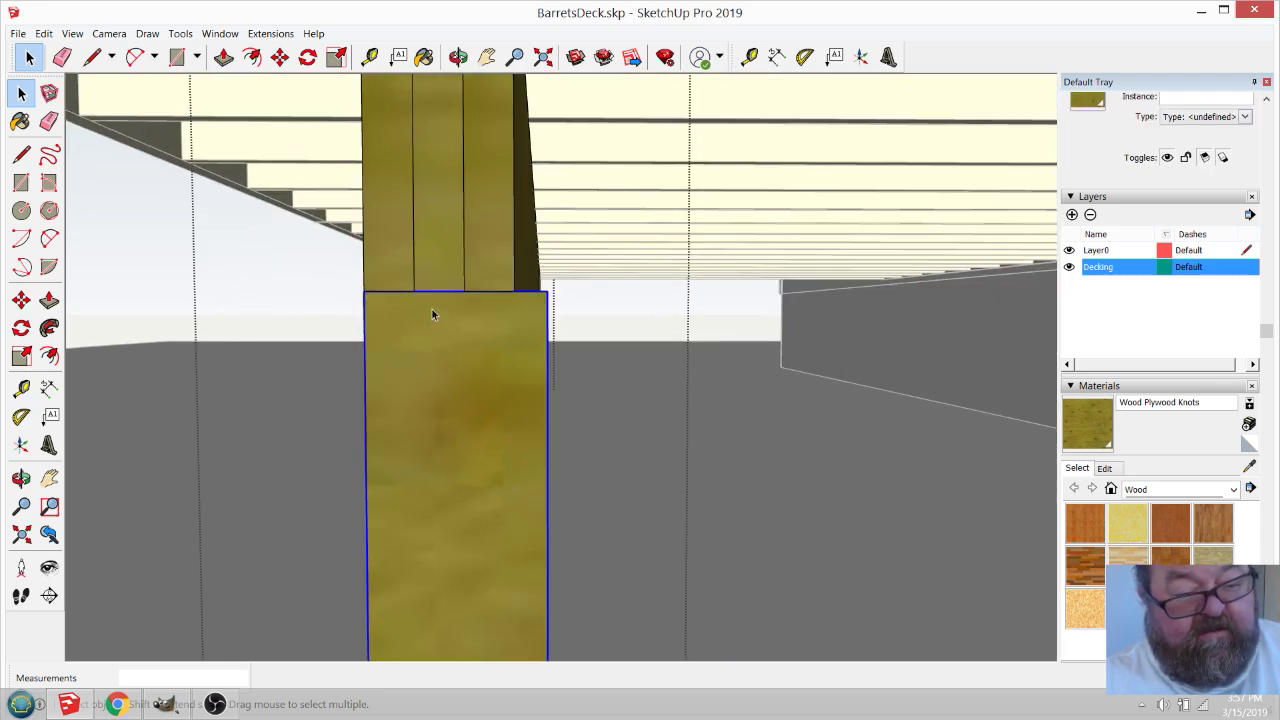
{"action": "key", "text": "m"}
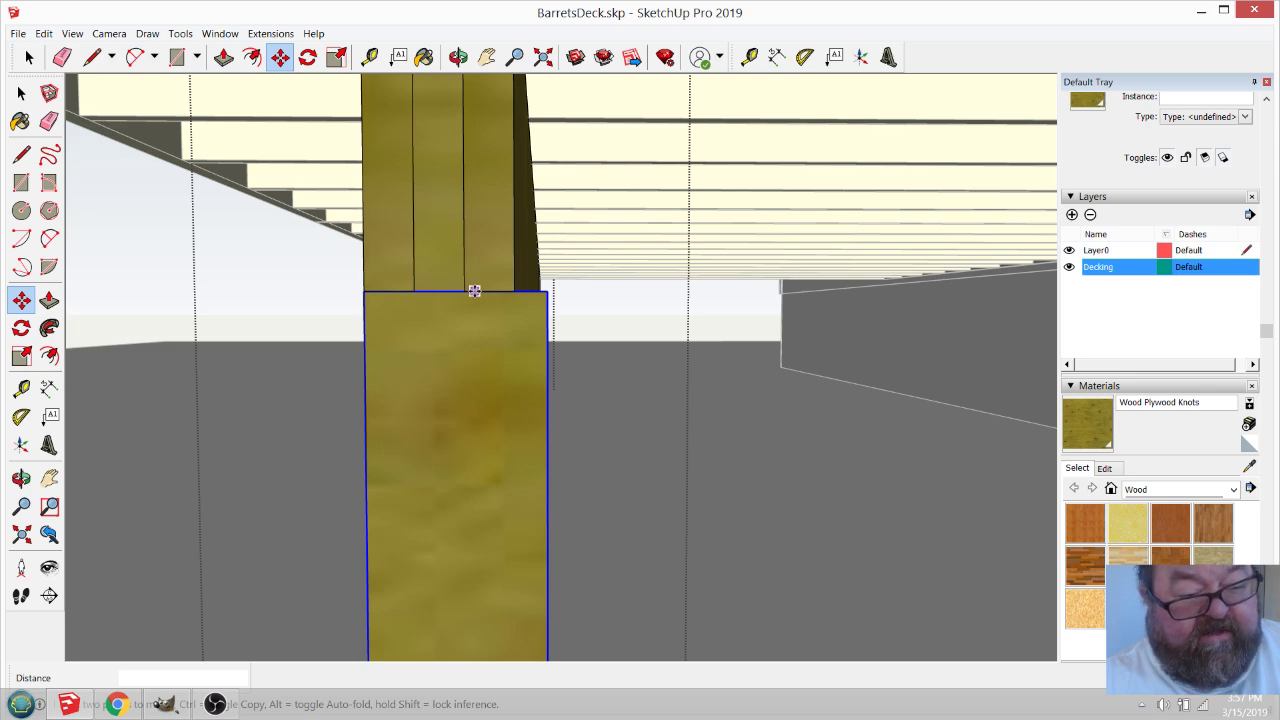
{"action": "left_click", "coordinate": [474, 290]}
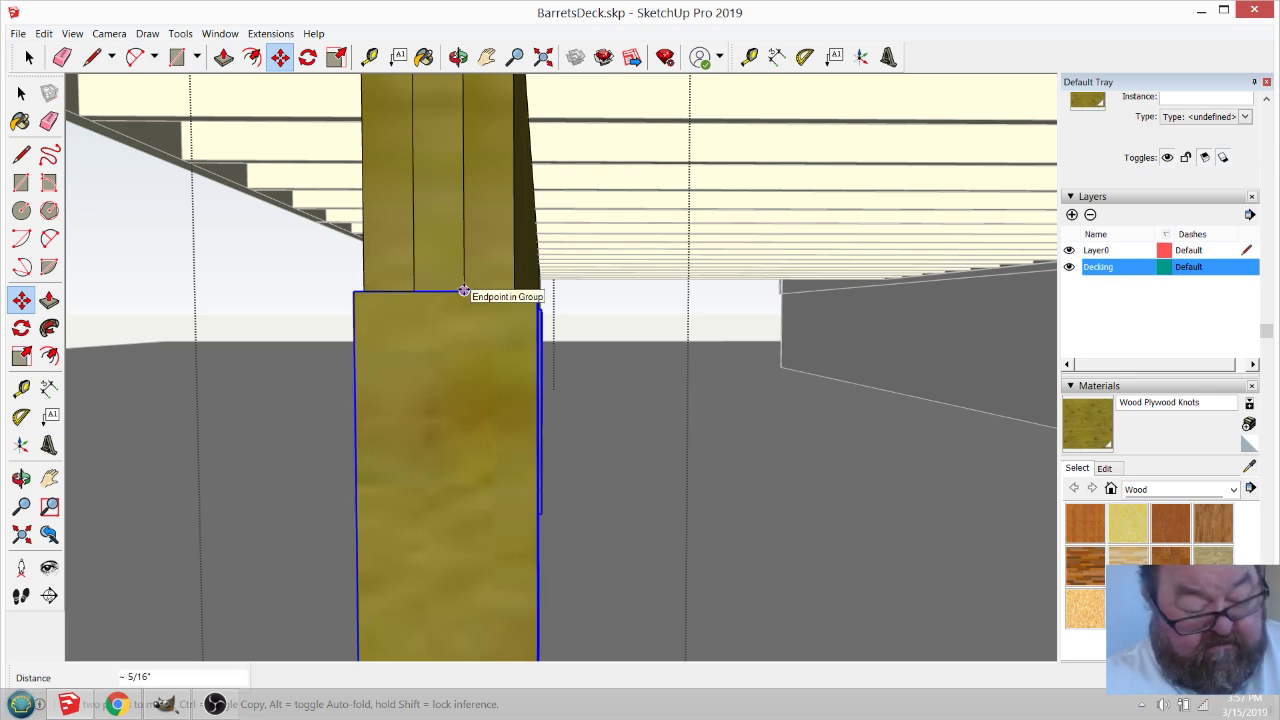
{"action": "type", "text": "1/2"}
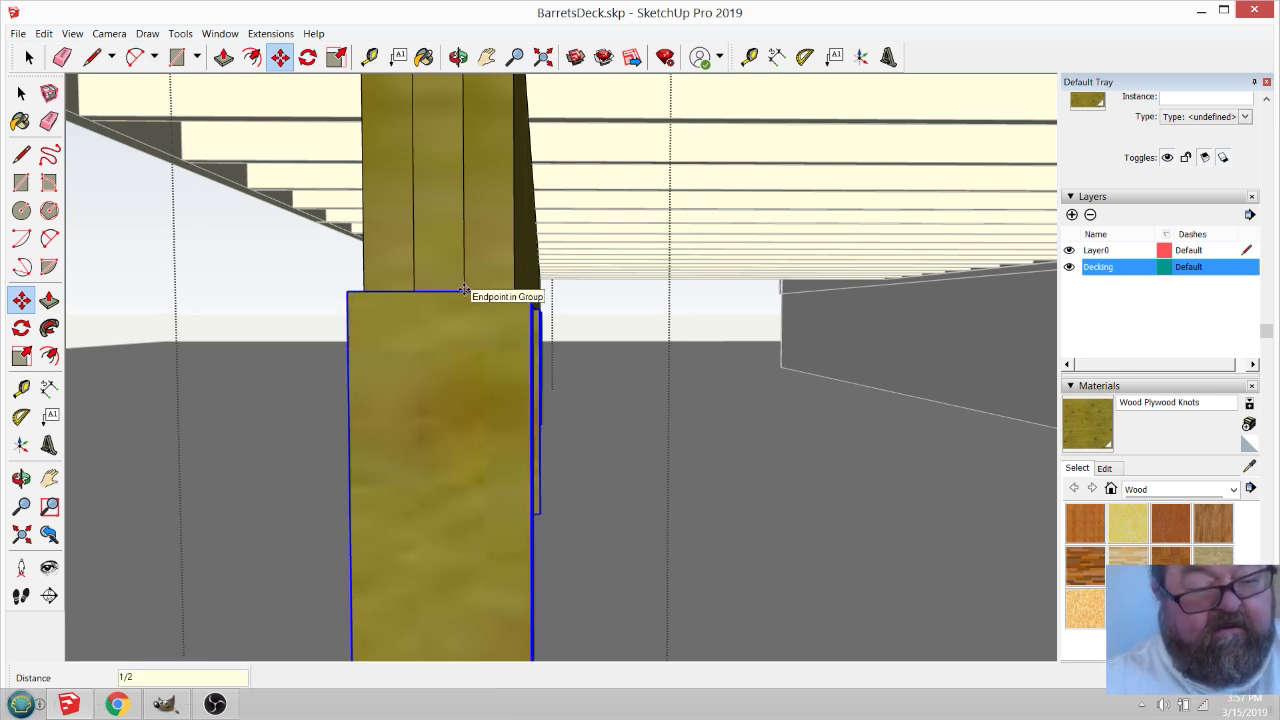
{"action": "key", "text": "Return"}
Close the beam-and-post group and check the shifted posts from the deck's outer corner.
{"action": "scroll", "coordinate": [415, 385], "scroll_direction": "down", "scroll_amount": 1}
{"action": "left_click", "coordinate": [458, 56]}
{"action": "left_click_drag", "start_coordinate": [465, 210], "coordinate": [563, 352]}
{"action": "scroll", "coordinate": [571, 335], "scroll_direction": "down", "scroll_amount": 6}
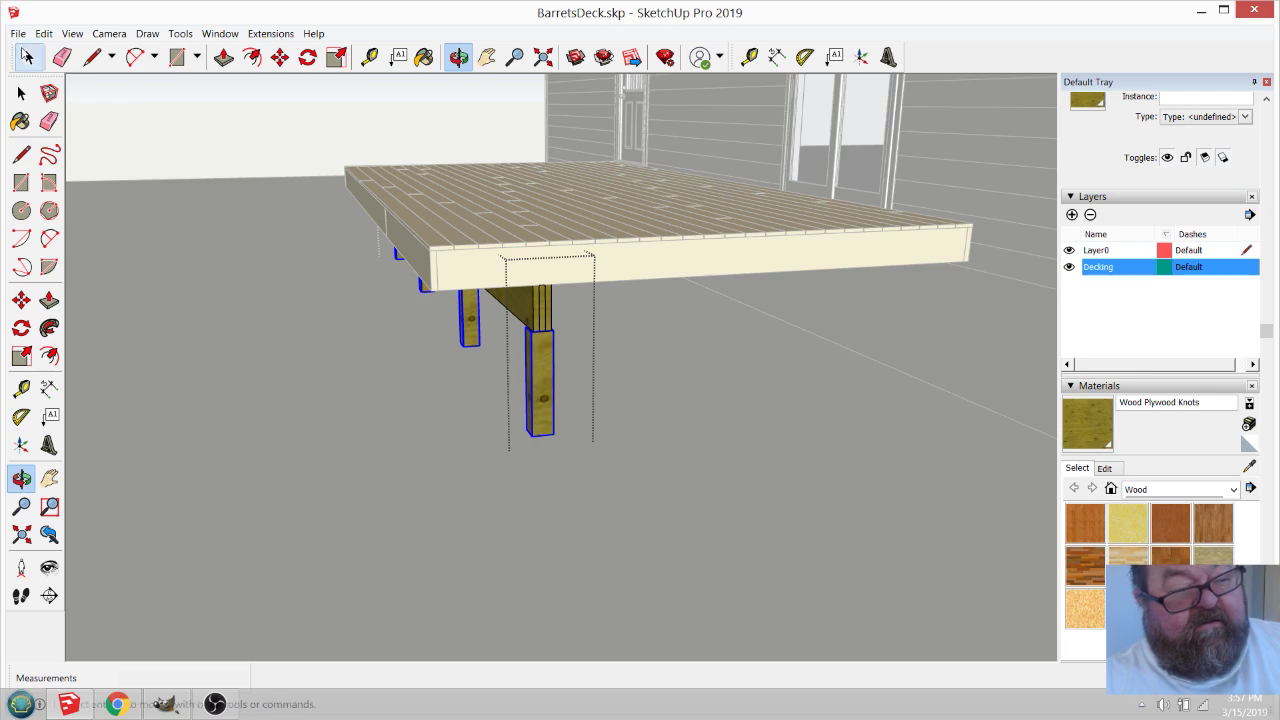
{"action": "left_click", "coordinate": [27, 56]}
{"action": "left_click", "coordinate": [167, 105]}
{"action": "scroll", "coordinate": [528, 366], "scroll_direction": "up", "scroll_amount": 2}
{"action": "scroll", "coordinate": [366, 265], "scroll_direction": "down", "scroll_amount": 4}
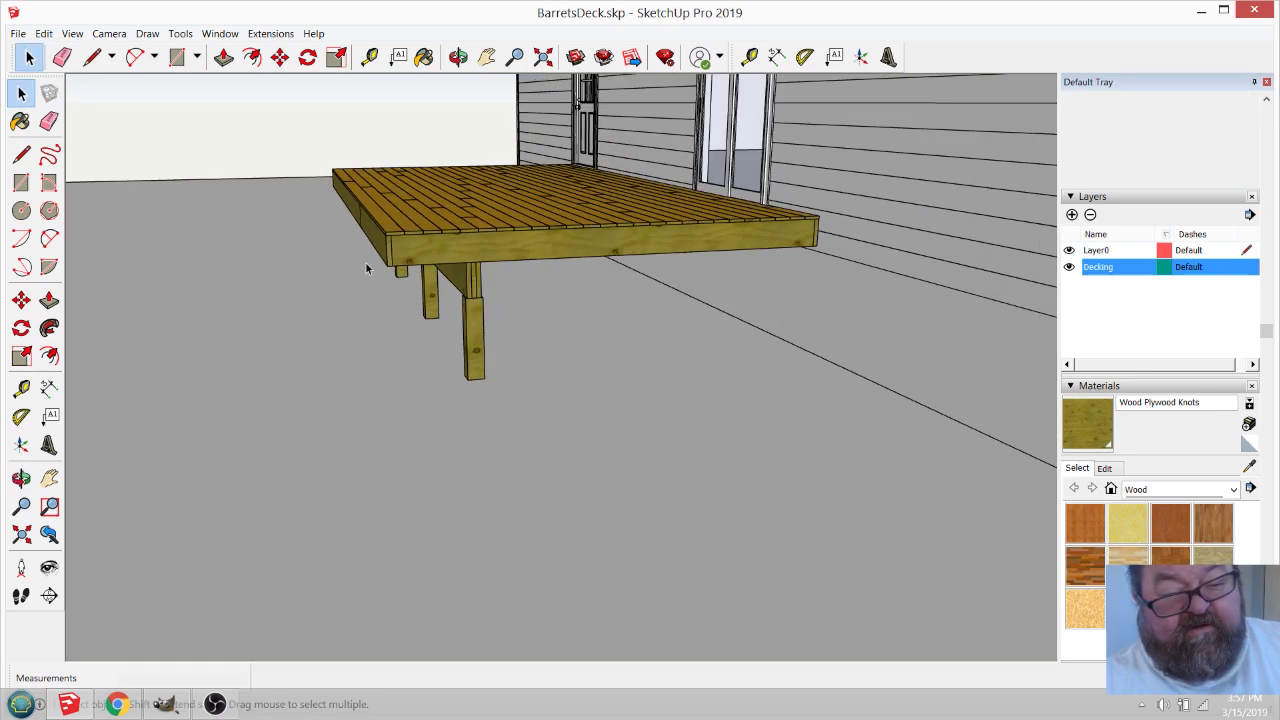
Measure along the end joist from the frame's lower corner at the house to the beam's plies.
{"action": "scroll", "coordinate": [711, 341], "scroll_direction": "up", "scroll_amount": 4}
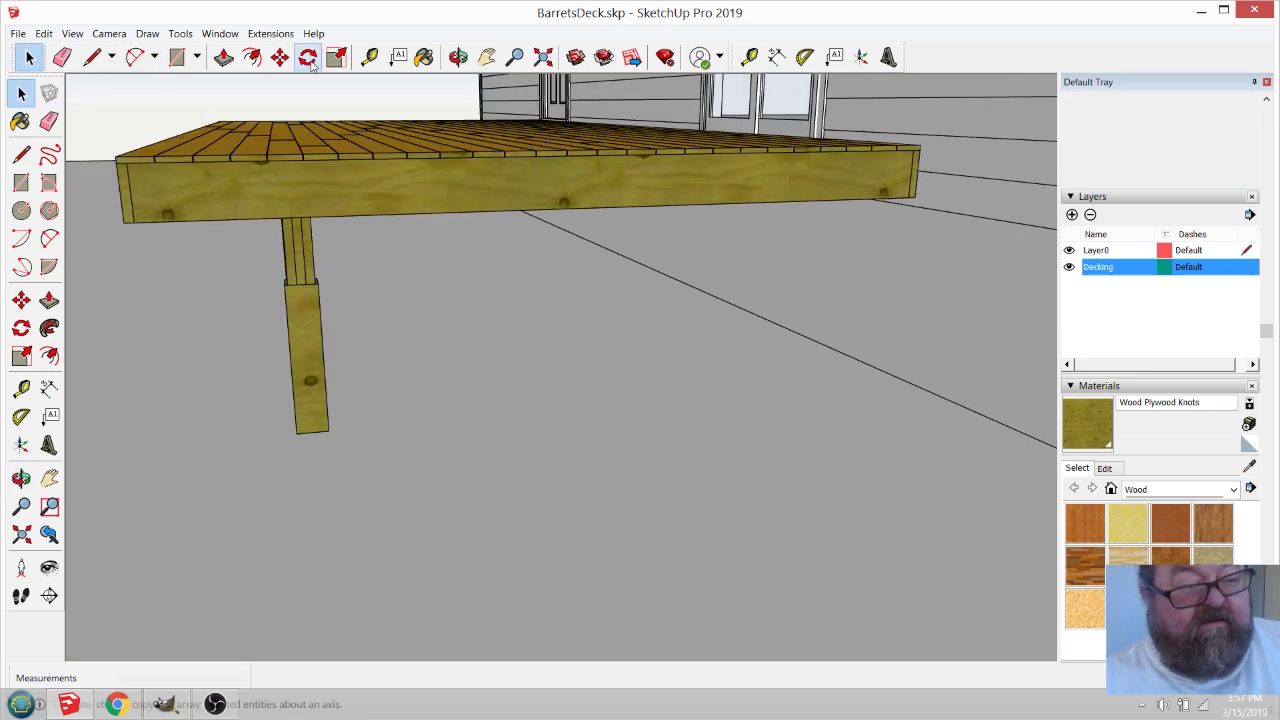
{"action": "left_click", "coordinate": [369, 56]}
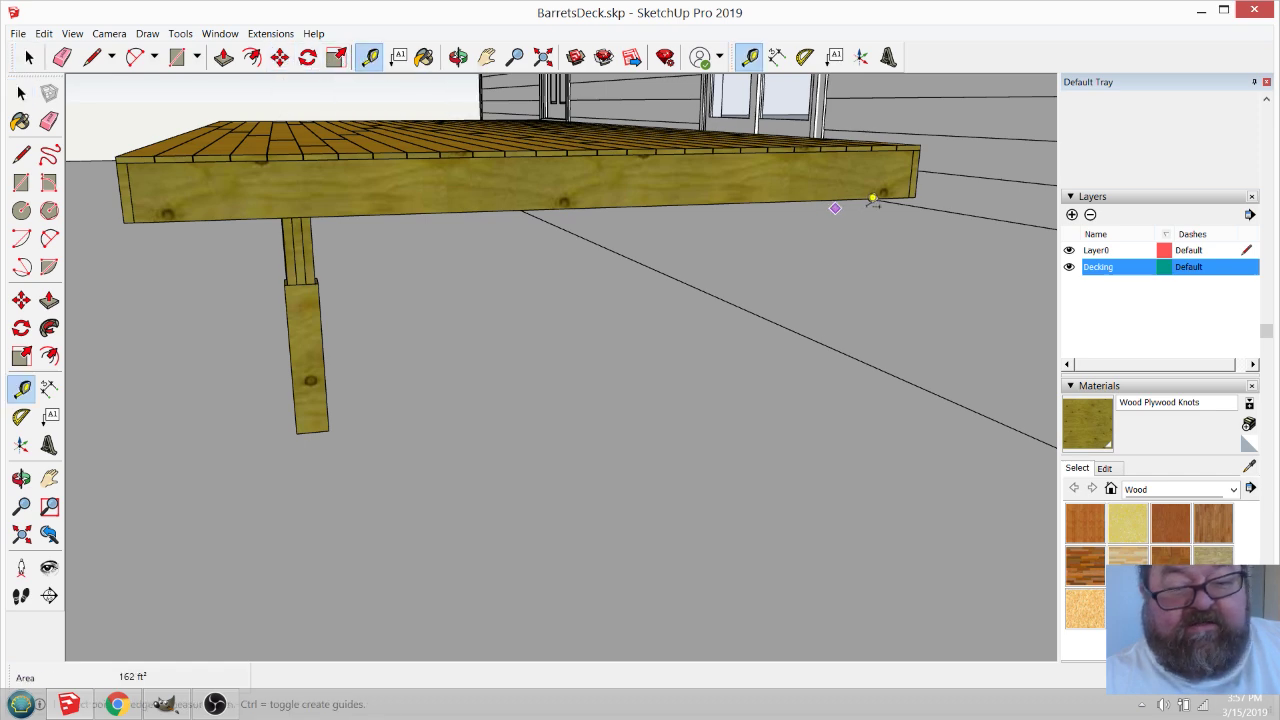
{"action": "left_click", "coordinate": [914, 194]}
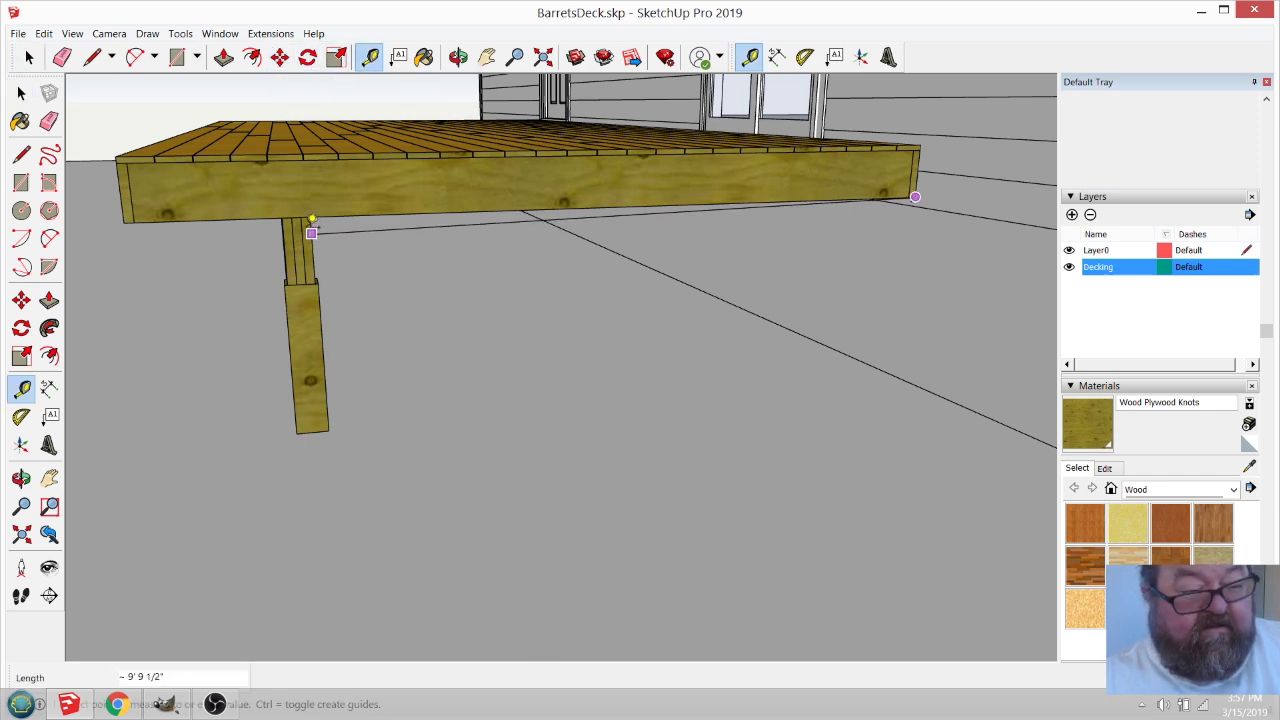
{"action": "scroll", "coordinate": [303, 210], "scroll_direction": "up", "scroll_amount": 4}
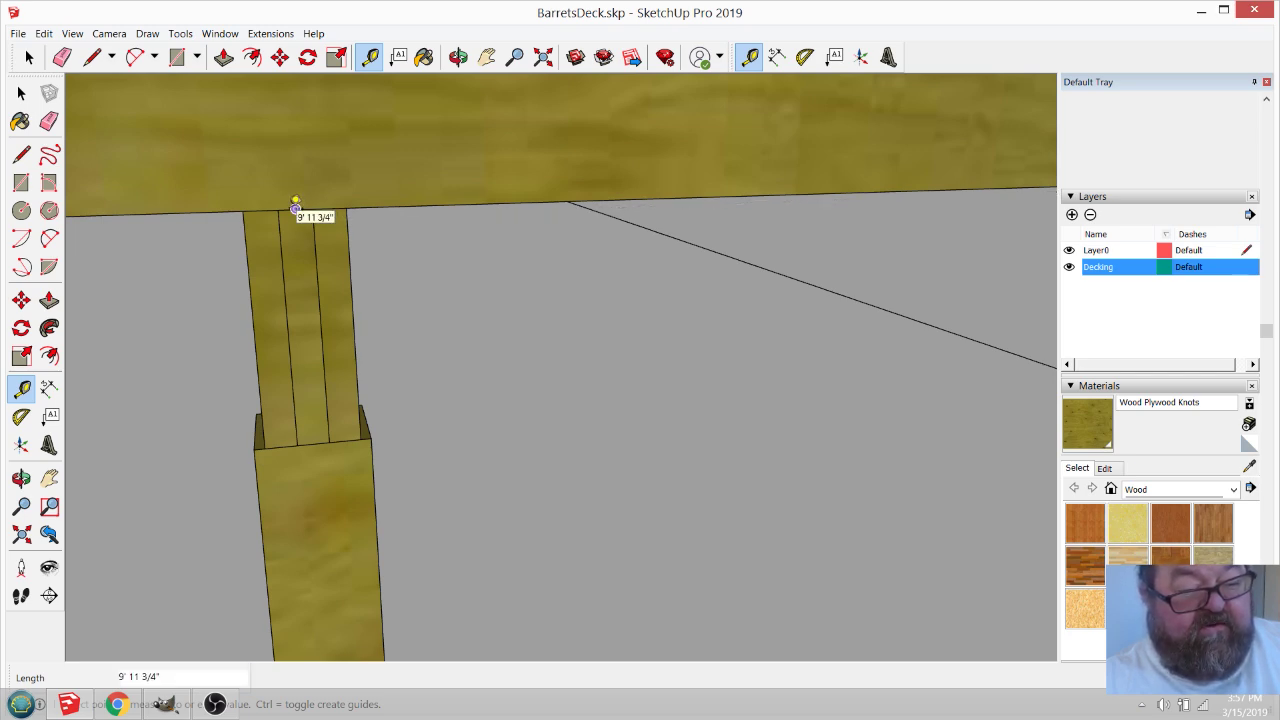
{"action": "scroll", "coordinate": [296, 207], "scroll_direction": "down", "scroll_amount": 2}
{"action": "scroll", "coordinate": [293, 208], "scroll_direction": "down", "scroll_amount": 2}
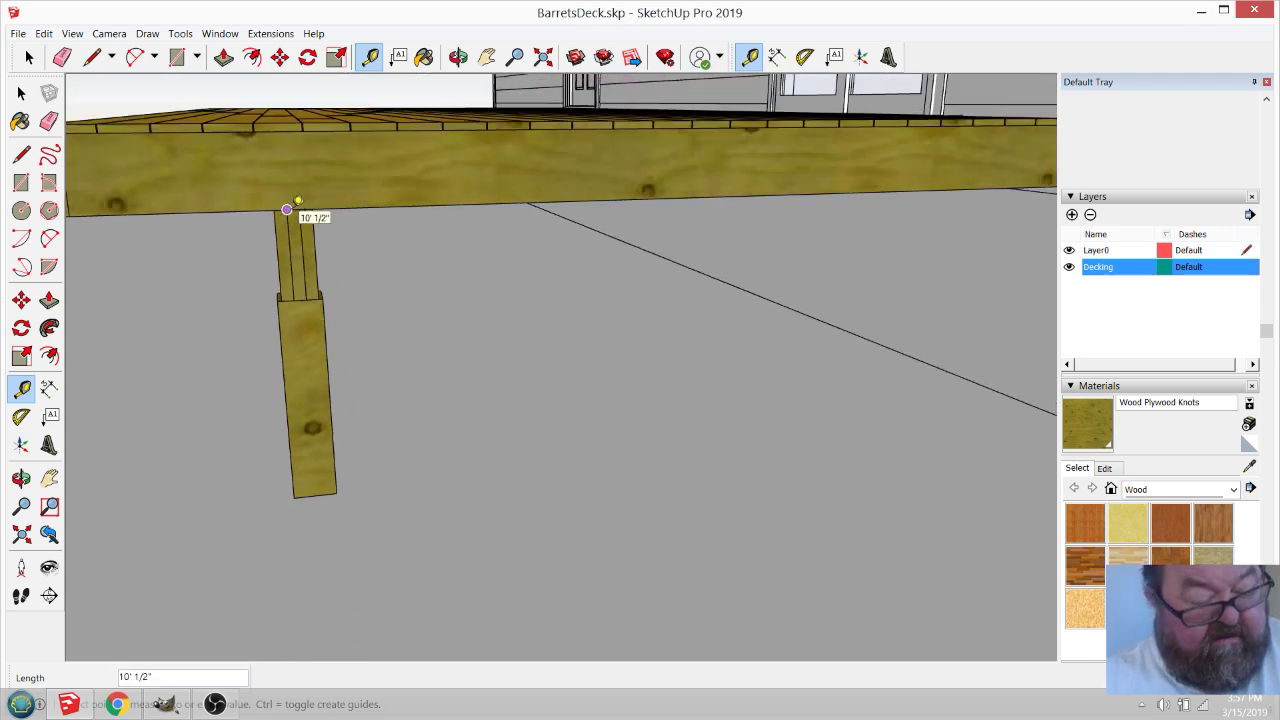
Examine the deck's corner against the house siding from below and above, and review the whole deck.
{"action": "left_click", "coordinate": [458, 57]}
{"action": "mouse_move", "coordinate": [452, 85]}
{"action": "left_mouse_down"}
{"action": "mouse_move", "coordinate": [449, 112]}
{"action": "mouse_move", "coordinate": [441, 86]}
{"action": "left_mouse_up"}
{"action": "left_click", "coordinate": [29, 58]}
{"action": "scroll", "coordinate": [253, 224], "scroll_direction": "down", "scroll_amount": 5}
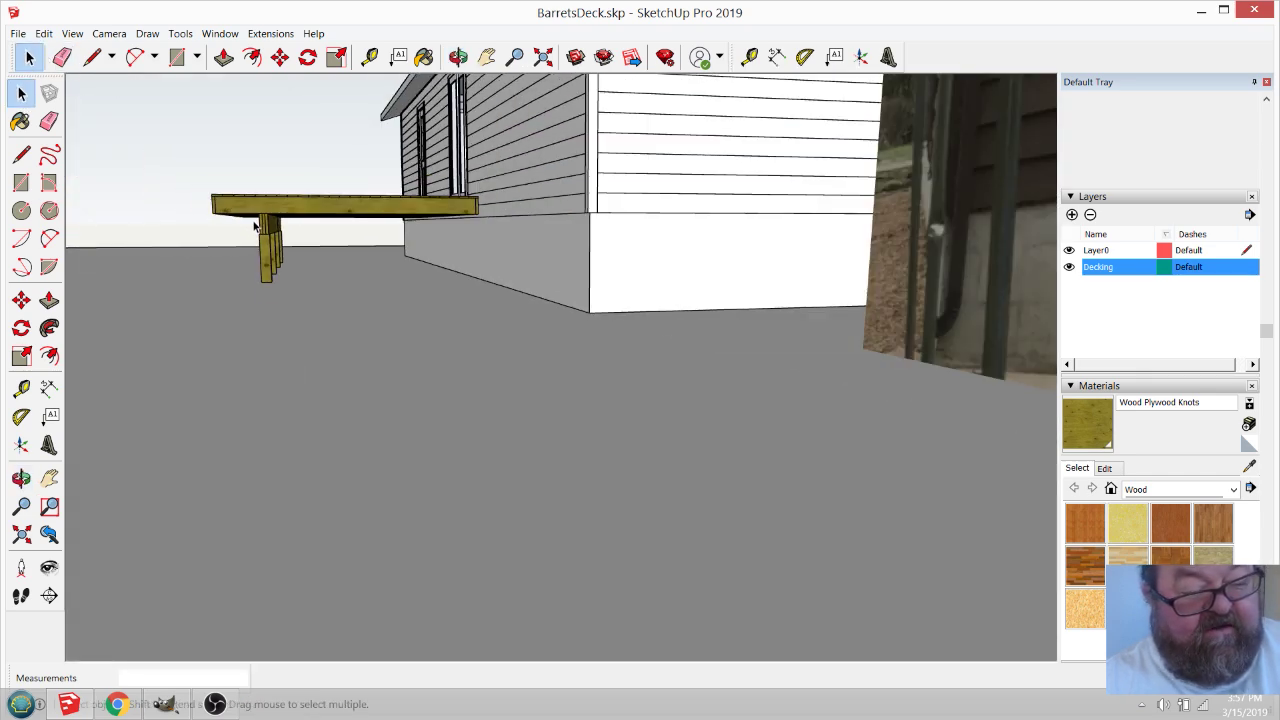
{"action": "scroll", "coordinate": [418, 208], "scroll_direction": "up", "scroll_amount": 6}
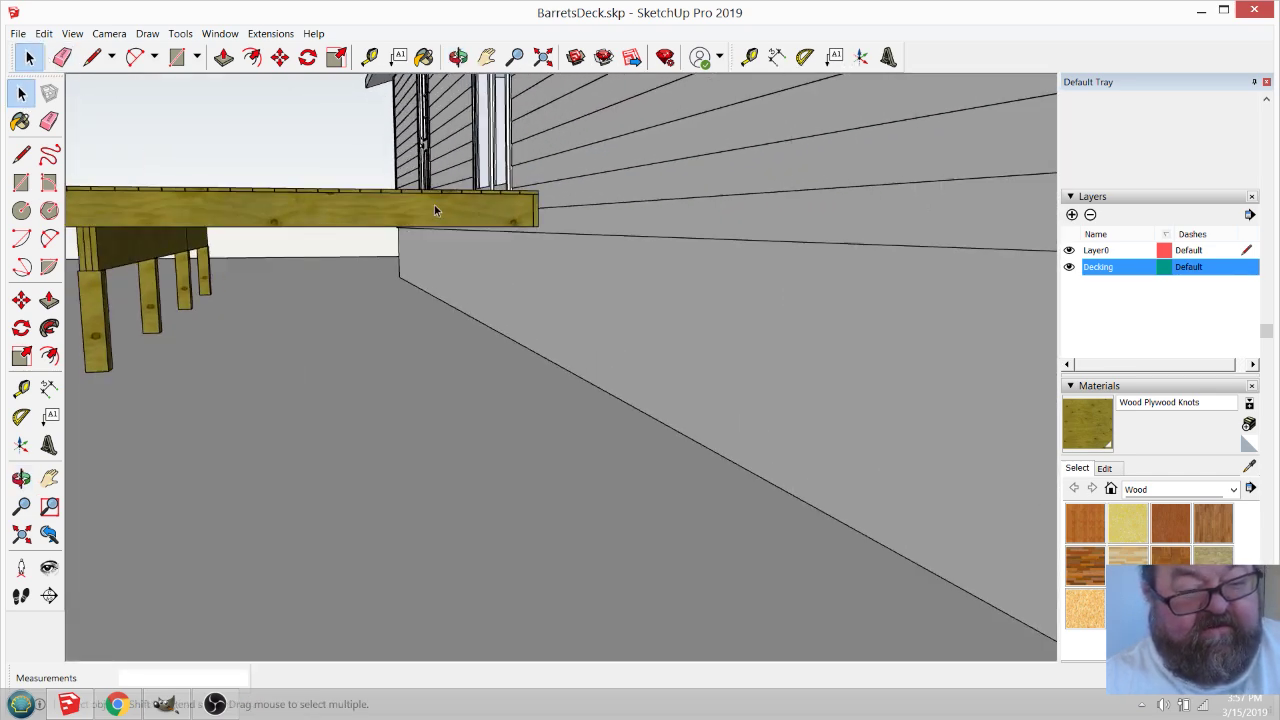
{"action": "left_click", "coordinate": [458, 57]}
{"action": "left_click_drag", "start_coordinate": [618, 215], "coordinate": [617, 140]}
{"action": "left_click_drag", "start_coordinate": [641, 269], "coordinate": [617, 424]}
{"action": "left_click_drag", "start_coordinate": [515, 560], "coordinate": [767, 215]}
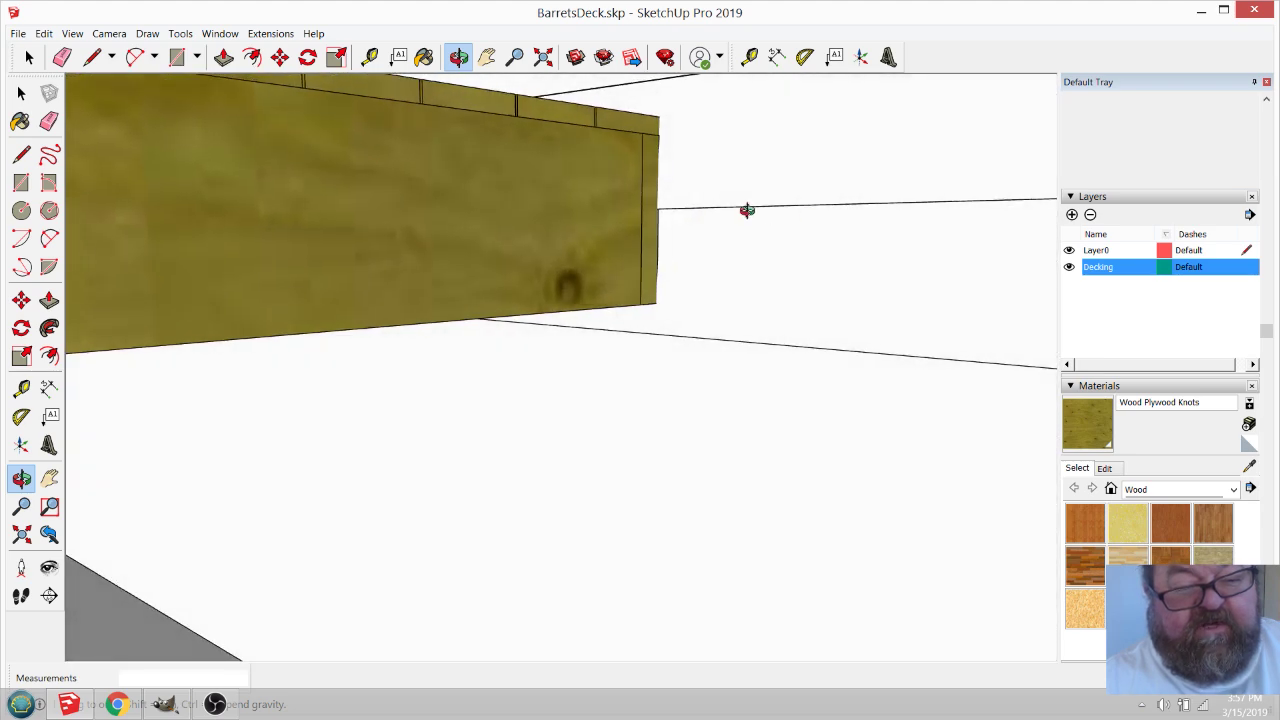
{"action": "left_click_drag", "start_coordinate": [676, 110], "coordinate": [652, 260]}
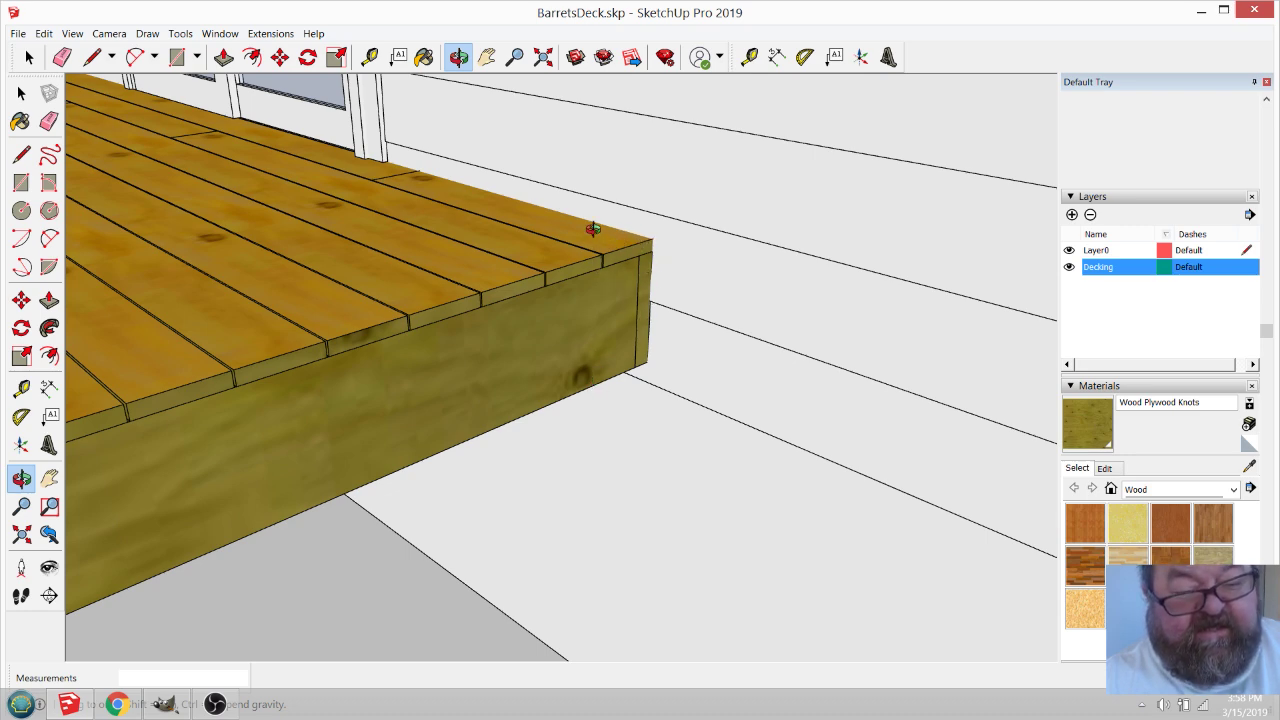
{"action": "left_click_drag", "start_coordinate": [624, 347], "coordinate": [597, 320]}
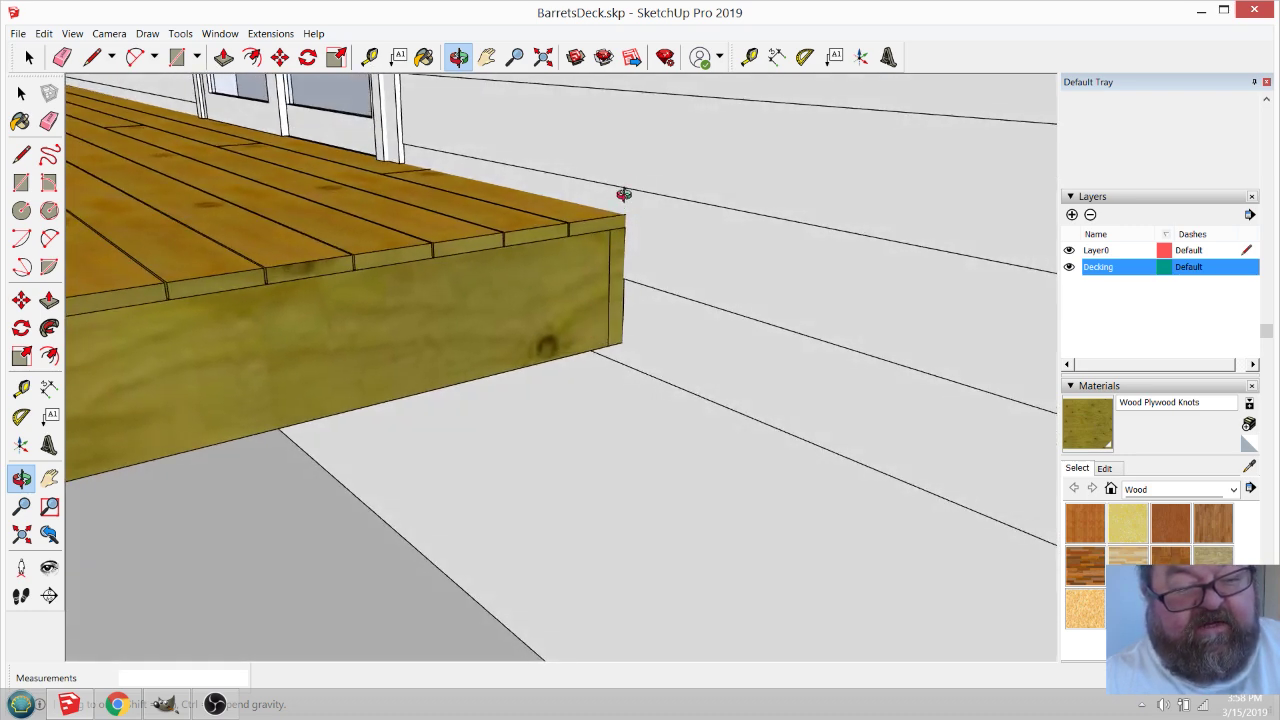
{"action": "left_click_drag", "start_coordinate": [676, 209], "coordinate": [333, 270]}
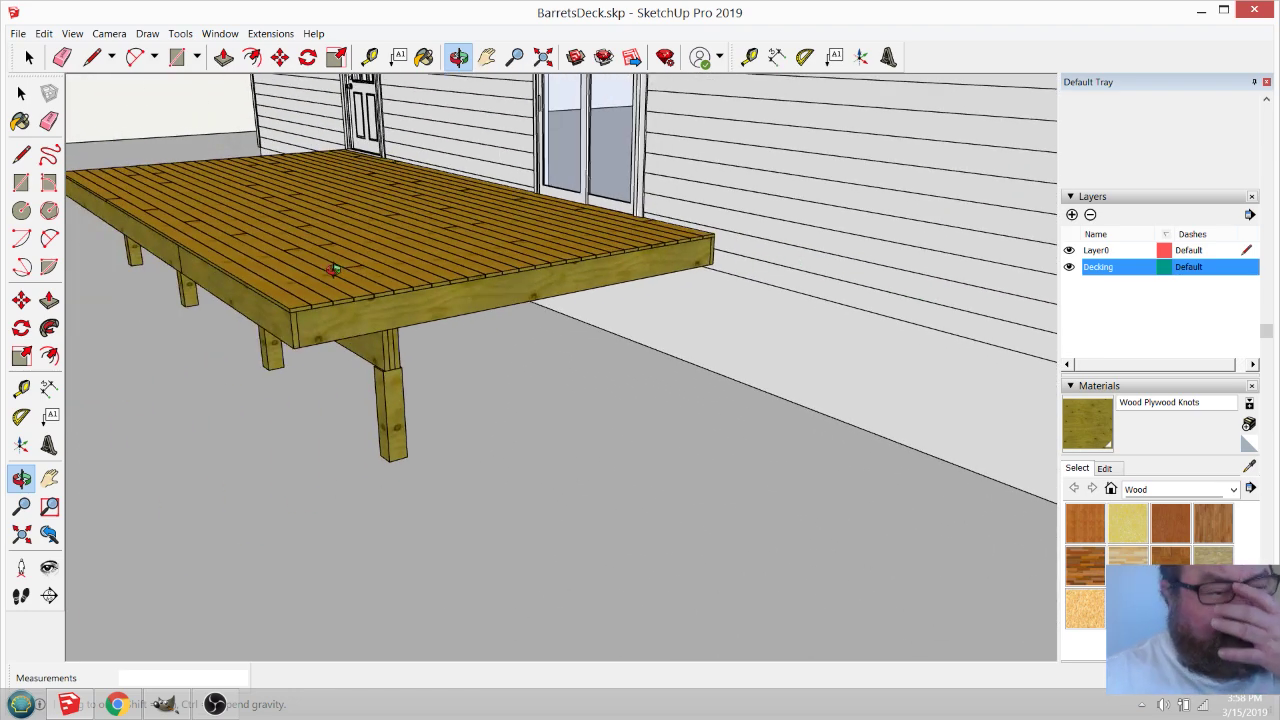
{"action": "left_click_drag", "start_coordinate": [414, 274], "coordinate": [446, 263]}
{"action": "scroll", "coordinate": [446, 263], "scroll_direction": "down", "scroll_amount": 3}
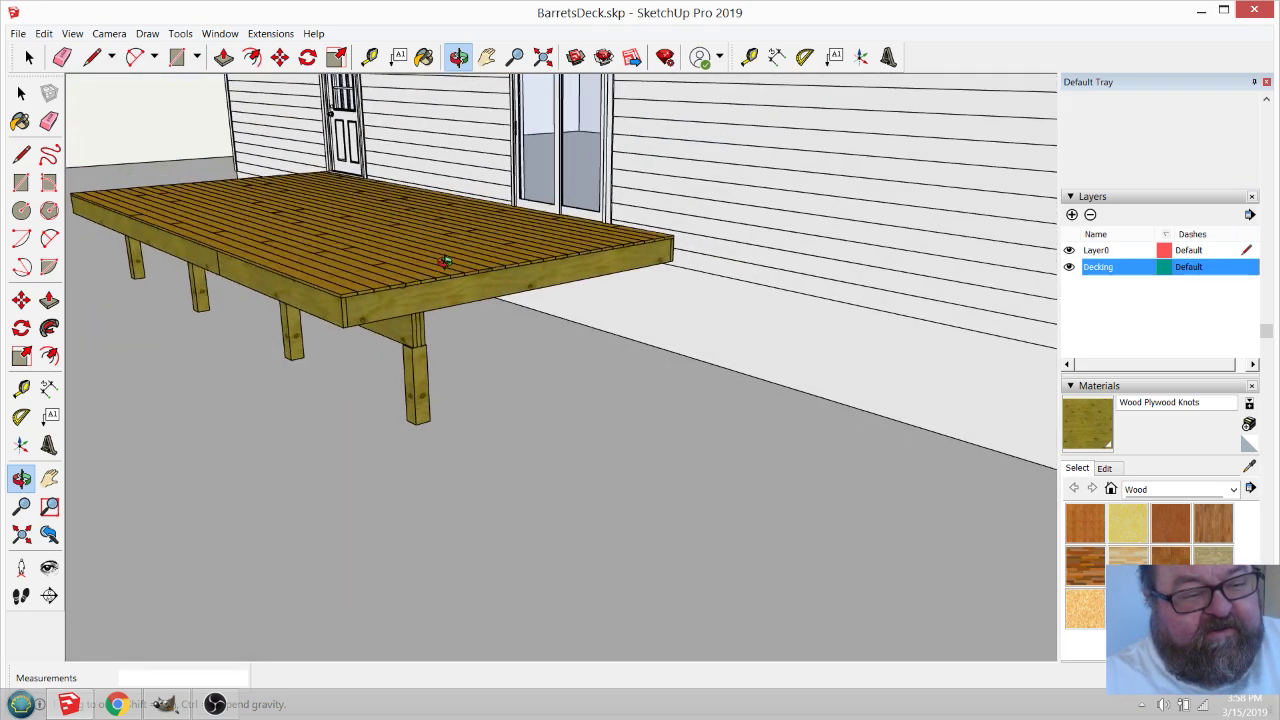
{"action": "scroll", "coordinate": [417, 300], "scroll_direction": "up", "scroll_amount": 2}
{"action": "scroll", "coordinate": [386, 449], "scroll_direction": "up", "scroll_amount": 5}
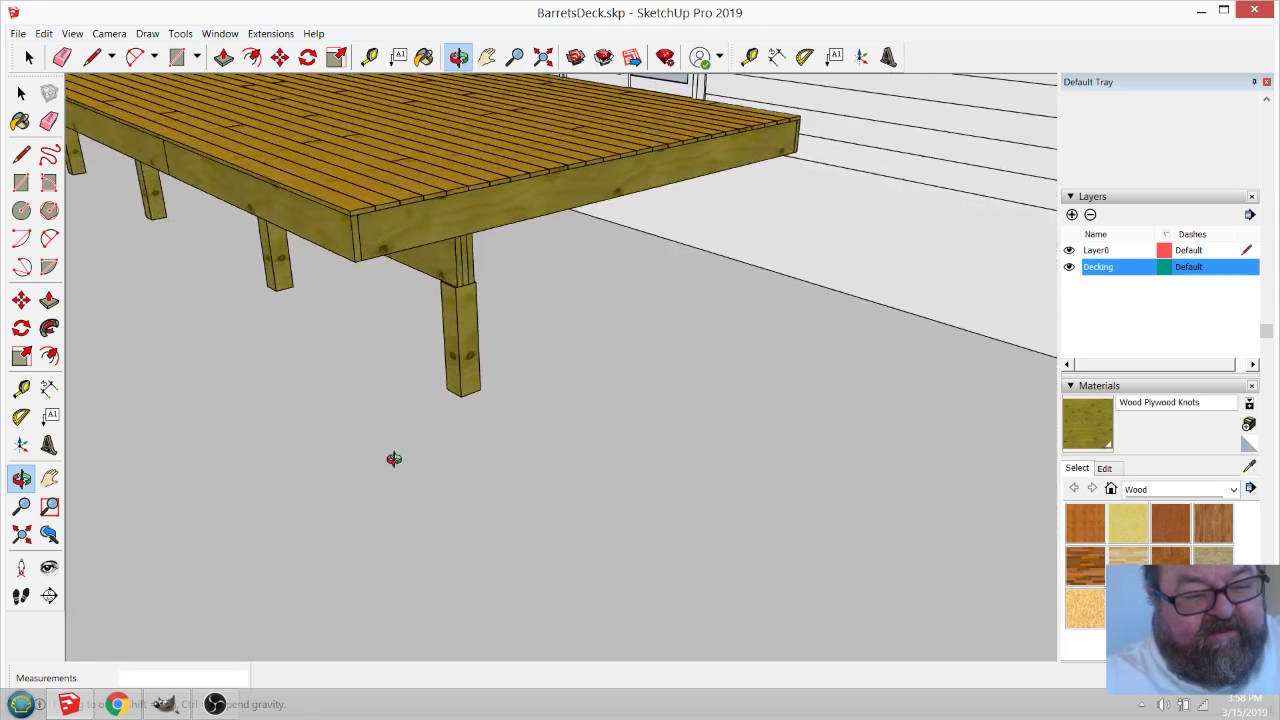
{"action": "scroll", "coordinate": [487, 451], "scroll_direction": "down", "scroll_amount": 2}
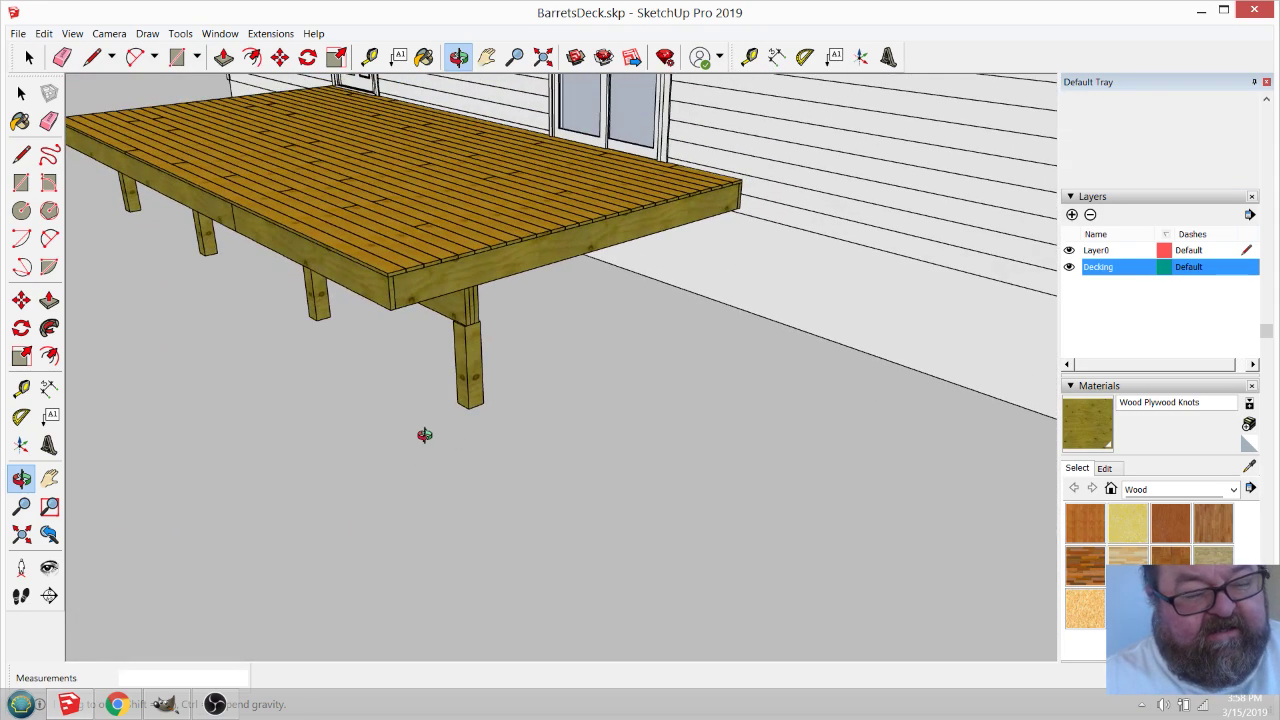
{"action": "left_click", "coordinate": [177, 56]}
{"action": "left_click", "coordinate": [412, 478]}
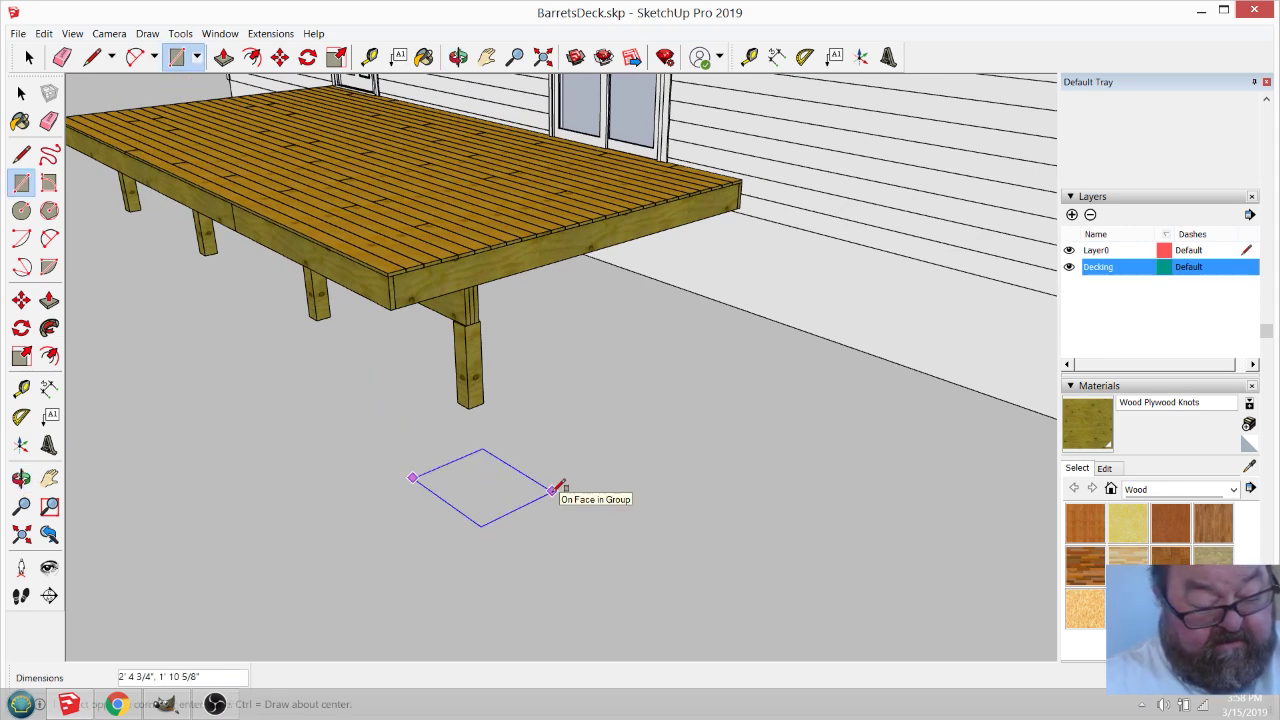
{"action": "type", "text": "16,16"}
{"action": "key", "text": "Return"}
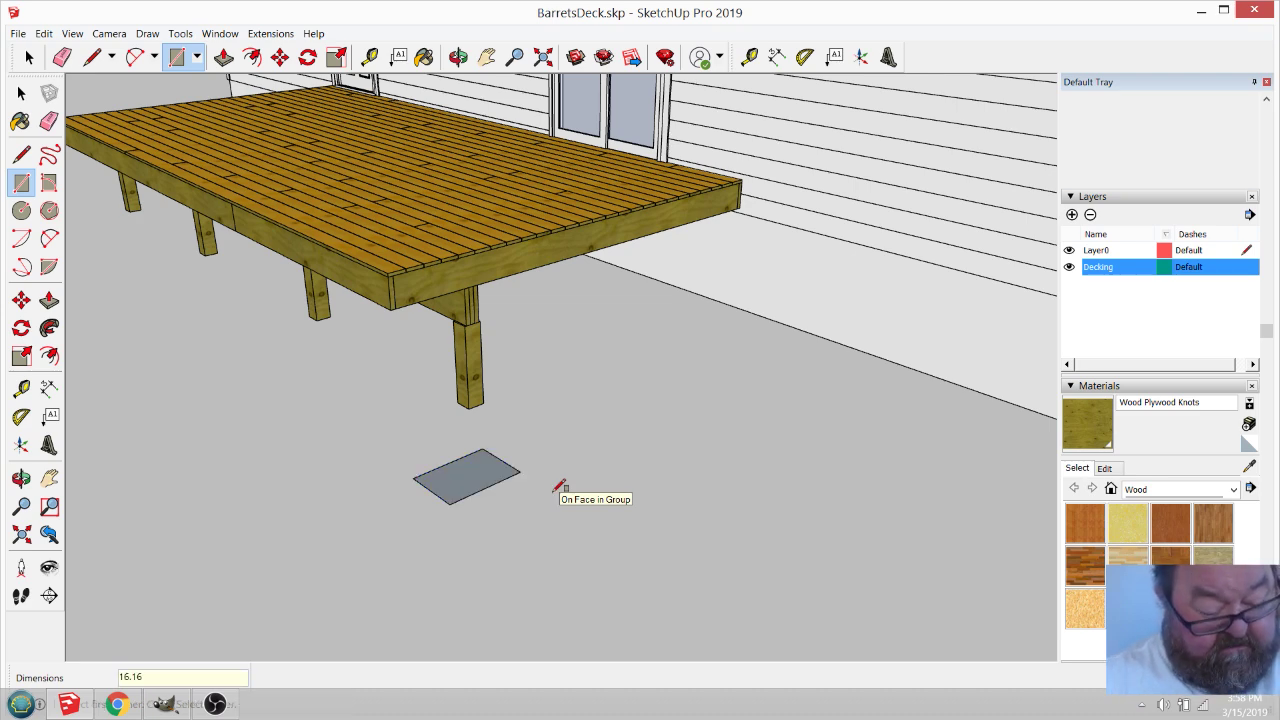
{"action": "key", "text": "ctrl+z"}
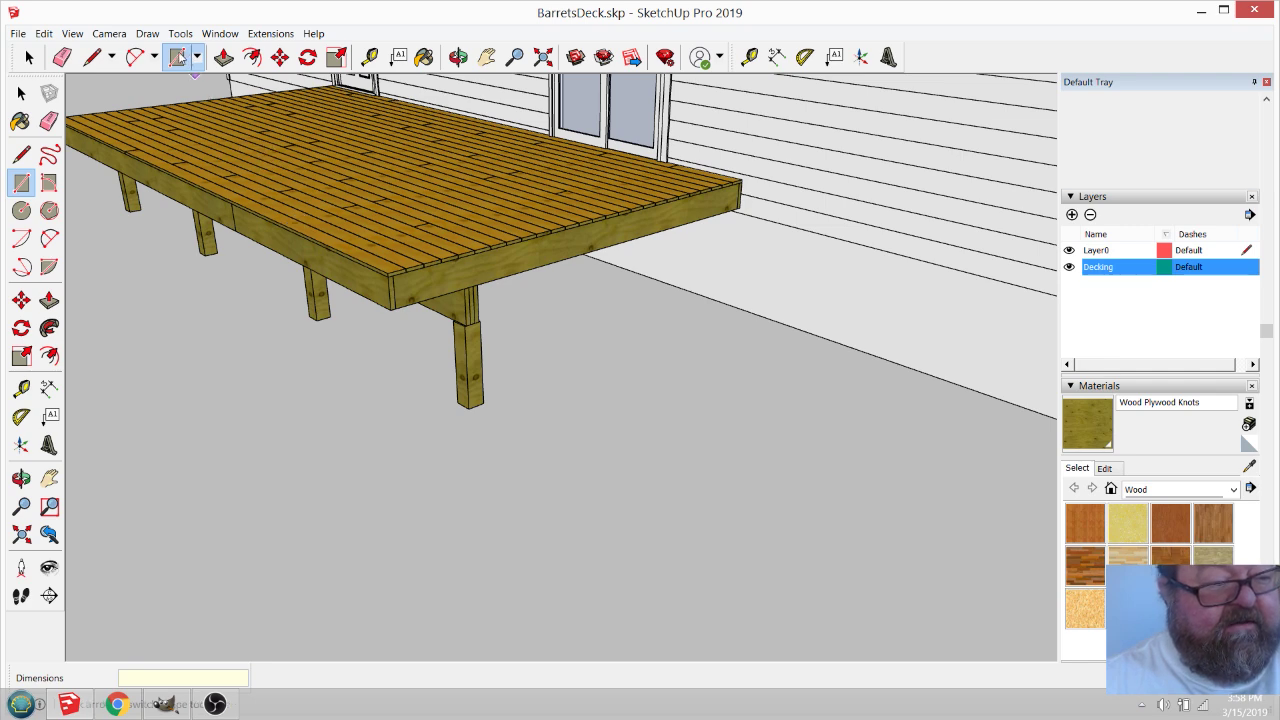
Draw a 16" by 16" square on the ground beside the deck's outer corner post and pull it up 8" as a footing block.
{"action": "left_click", "coordinate": [477, 478]}
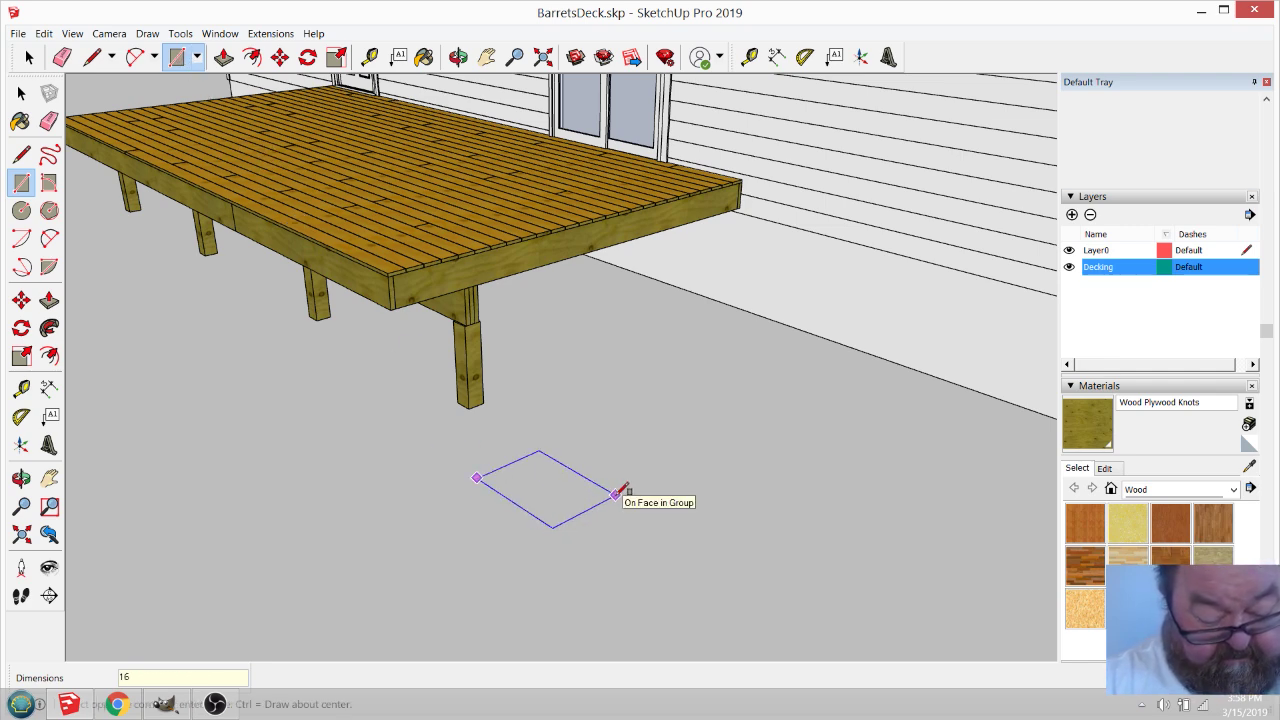
{"action": "type", "text": "16,16"}
{"action": "key", "text": "Return"}
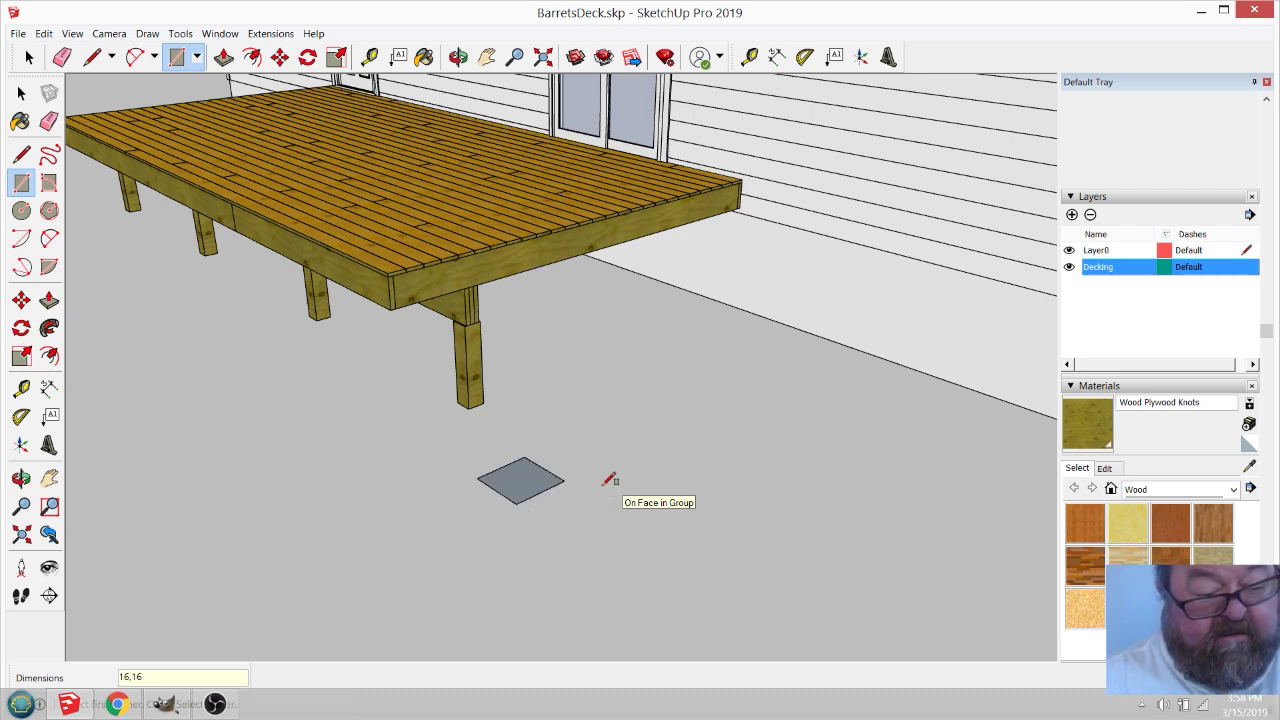
{"action": "scroll", "coordinate": [457, 445], "scroll_direction": "up", "scroll_amount": 6}
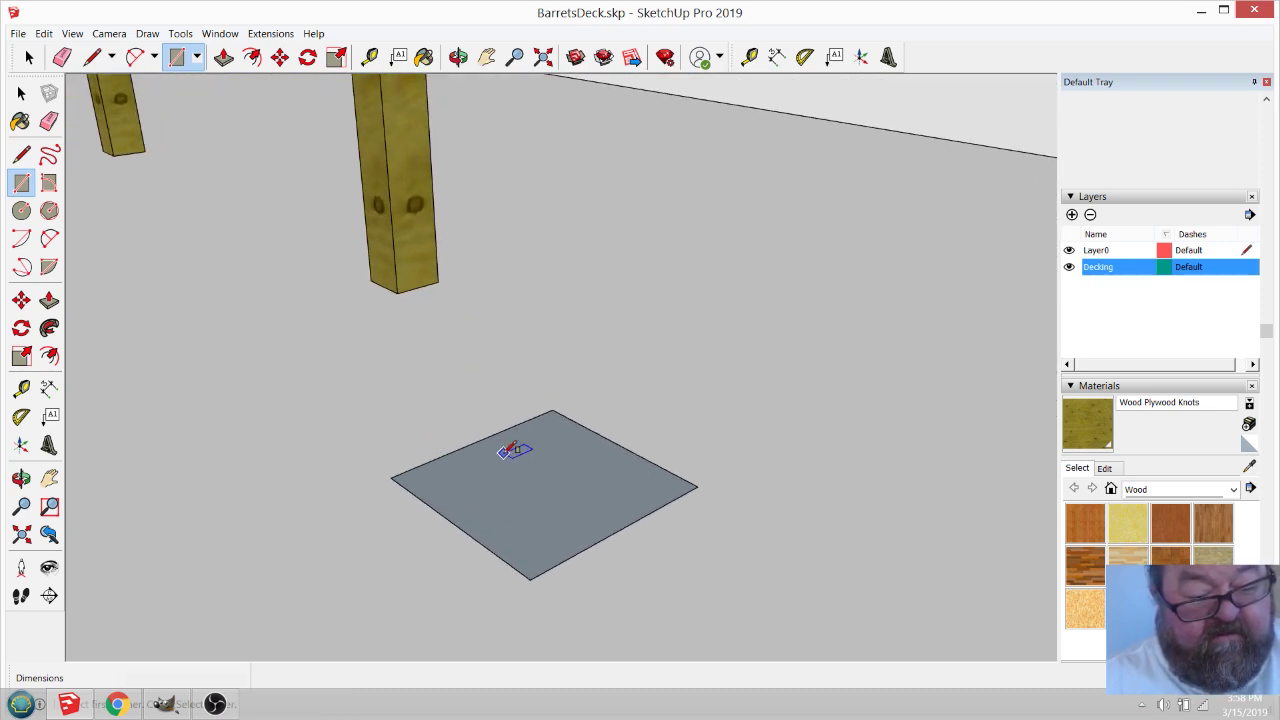
{"action": "left_click", "coordinate": [223, 57]}
{"action": "left_click_drag", "start_coordinate": [582, 484], "coordinate": [566, 410]}
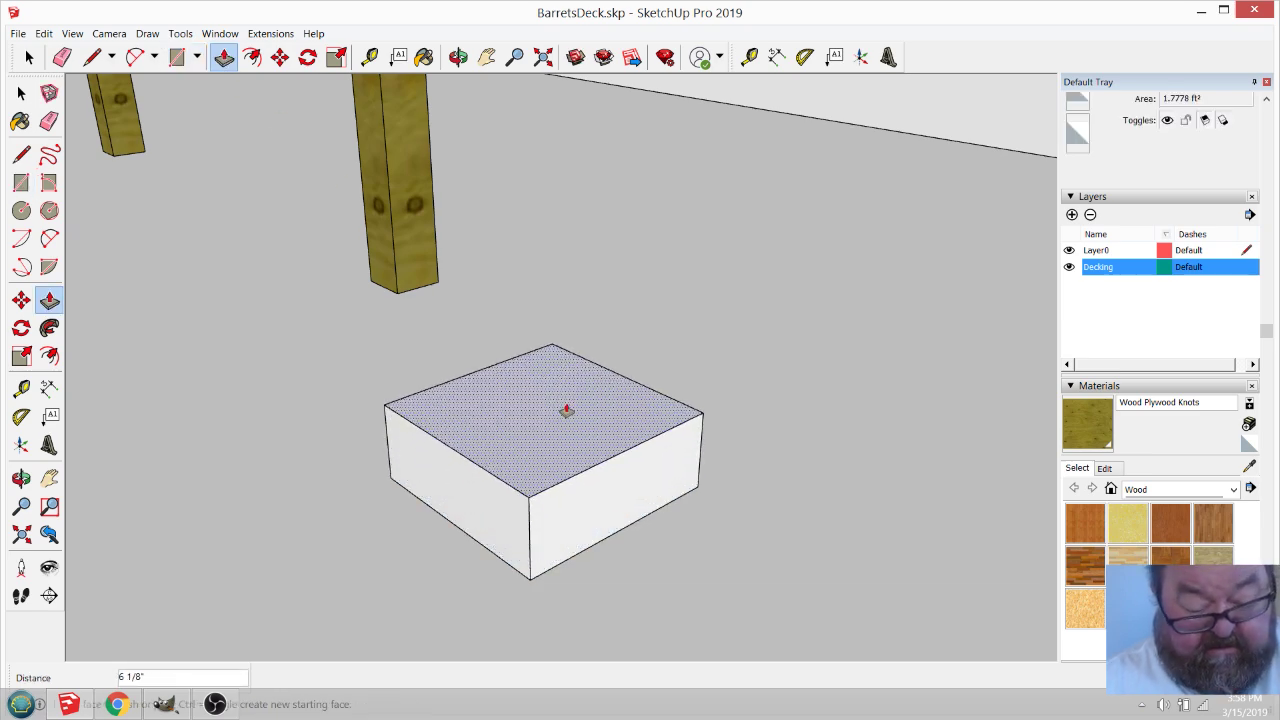
{"action": "type", "text": "8"}
{"action": "key", "text": "Return"}
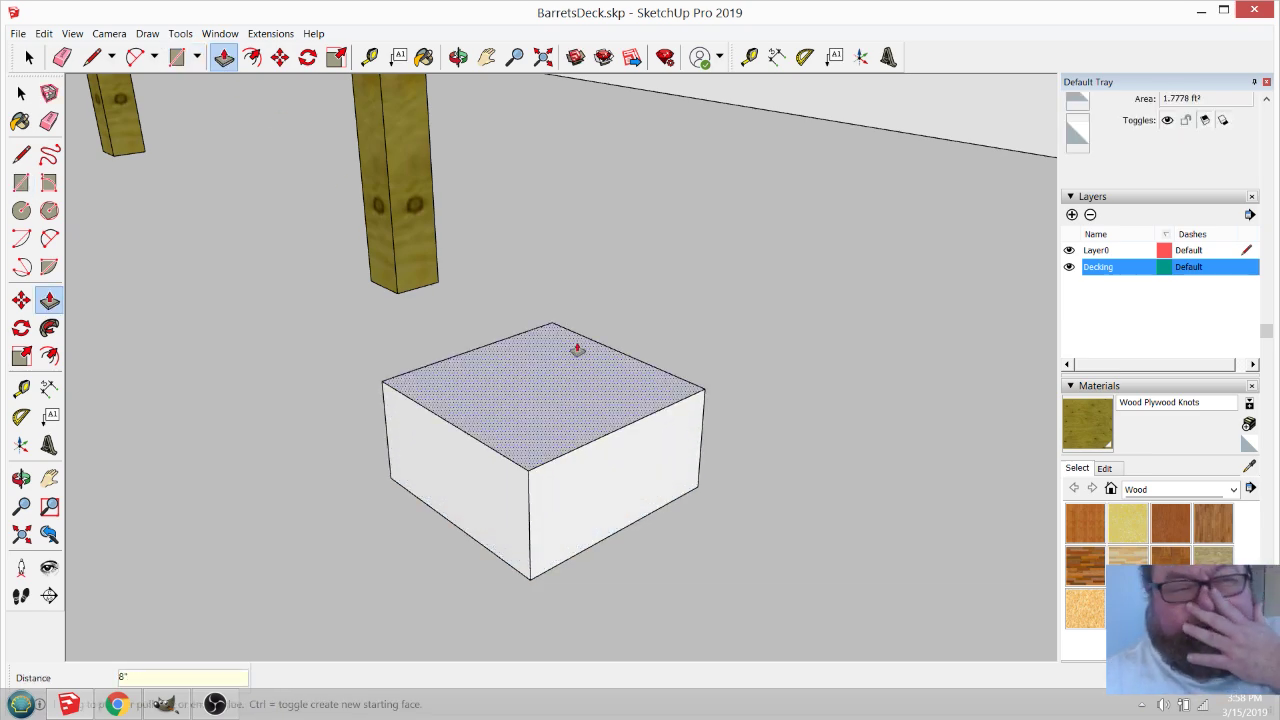
Select the whole footing block and make it a group.
{"action": "key", "text": "o"}
{"action": "left_click_drag", "start_coordinate": [560, 391], "coordinate": [703, 420]}
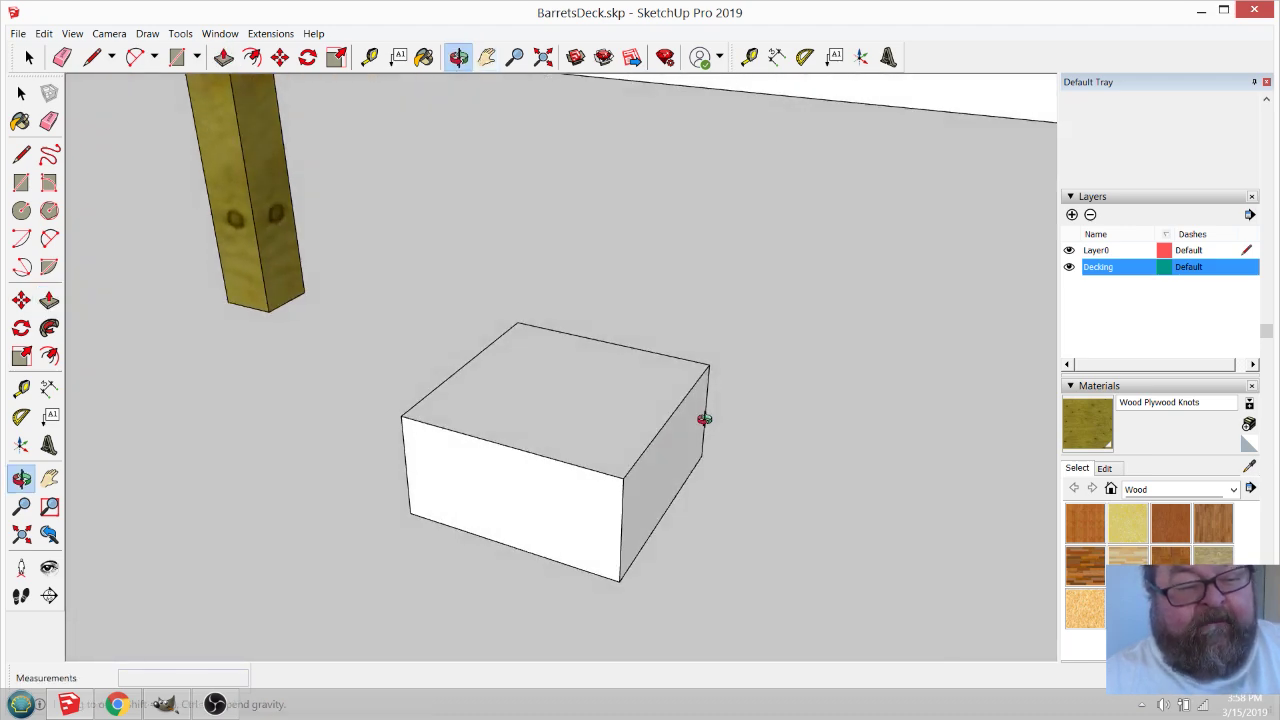
{"action": "left_click", "coordinate": [29, 57]}
{"action": "middle_click_drag", "start_coordinate": [631, 451], "coordinate": [435, 302]}
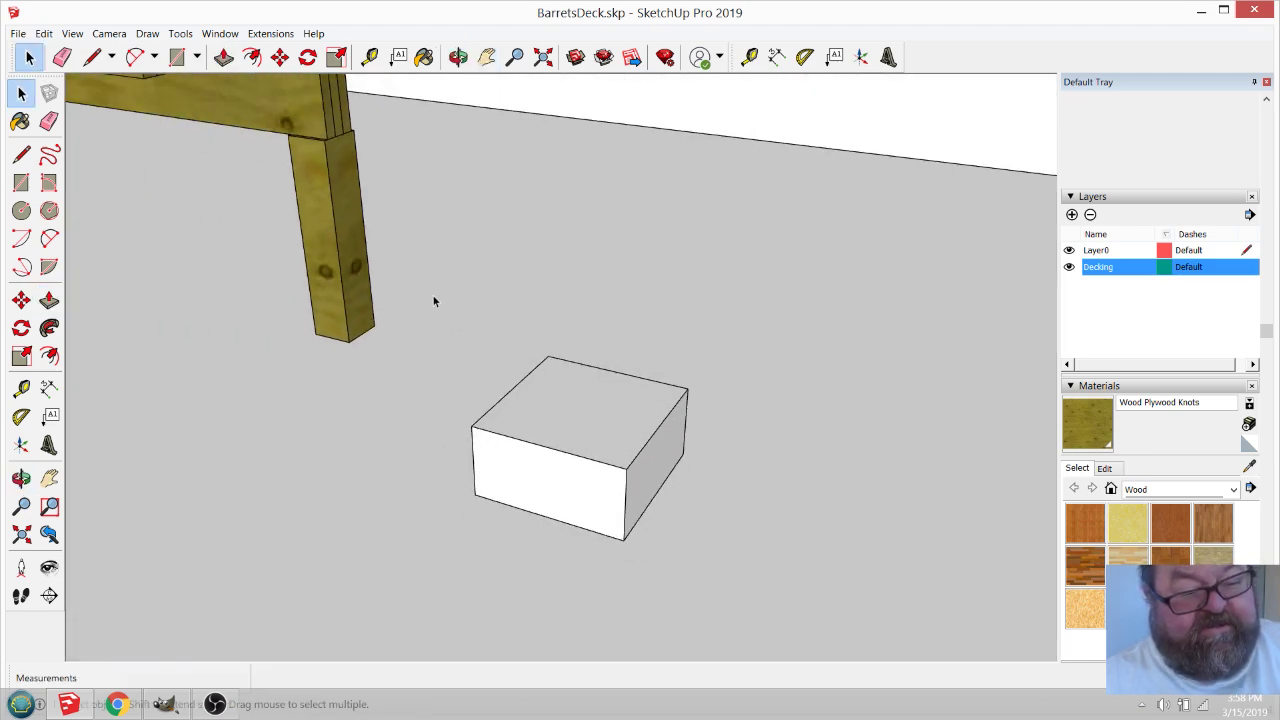
{"action": "left_click_drag", "start_coordinate": [528, 445], "coordinate": [757, 595]}
{"action": "right_click", "coordinate": [529, 391]}
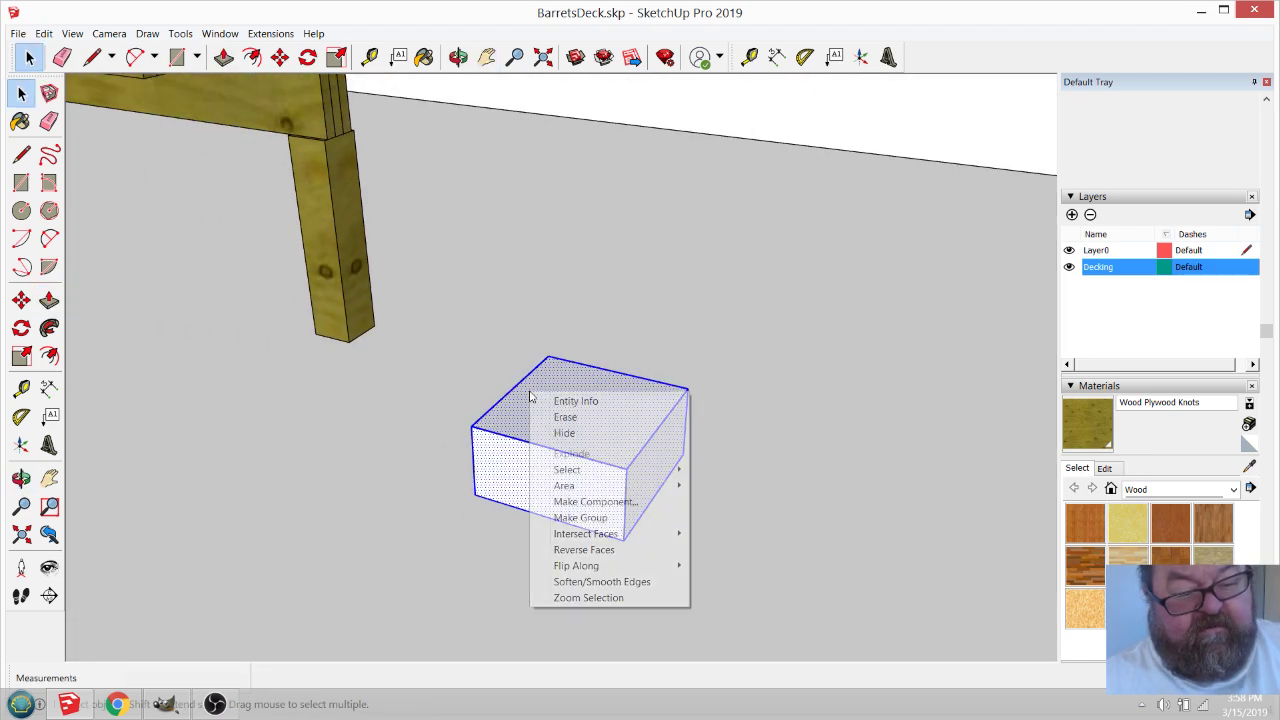
{"action": "left_click", "coordinate": [600, 518]}
{"action": "scroll", "coordinate": [533, 397], "scroll_direction": "up", "scroll_amount": 2}
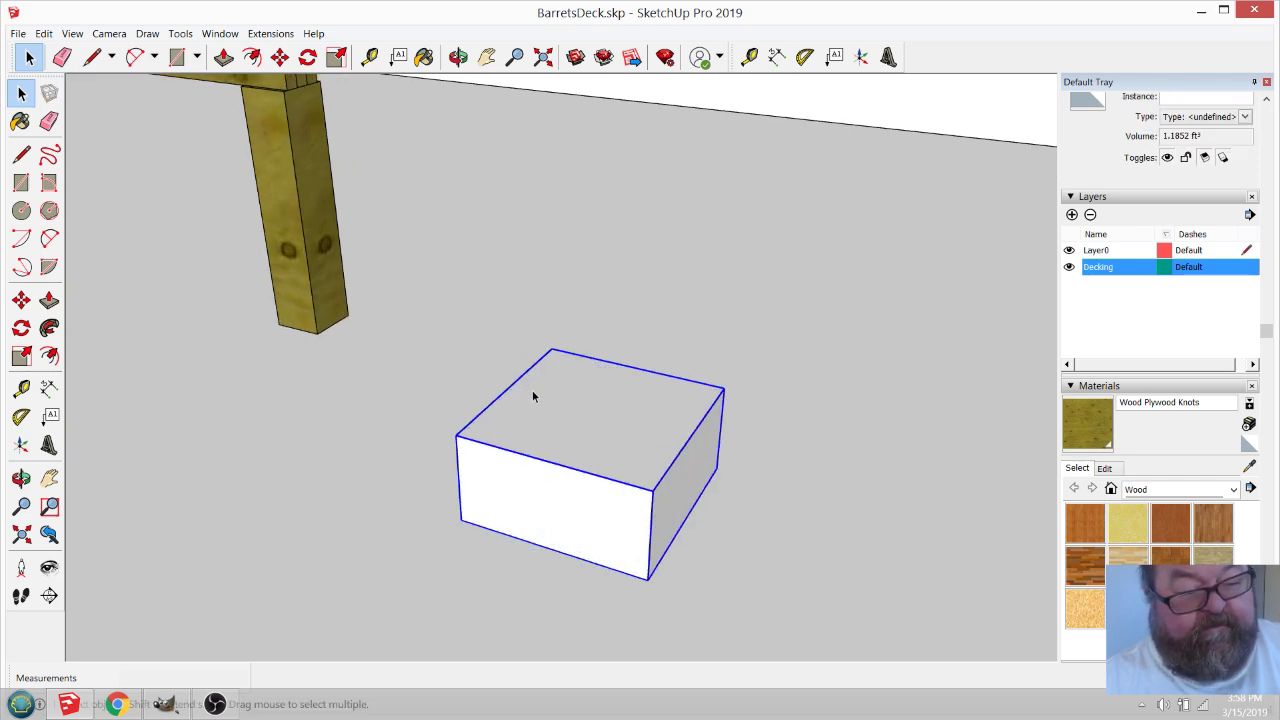
Move the footing block under the corner post, aligning the midpoint of its front top edge with the midpoint of the post's bottom front edge.
{"action": "left_click", "coordinate": [279, 57]}
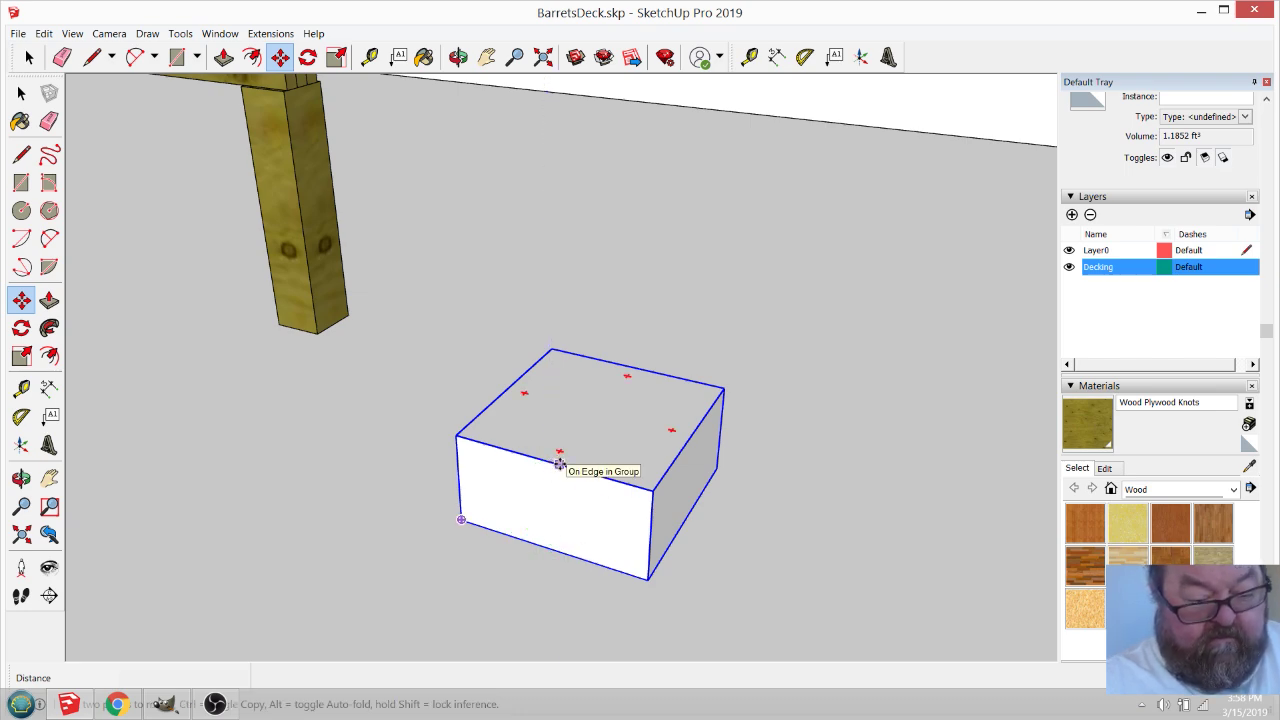
{"action": "left_click", "coordinate": [559, 464]}
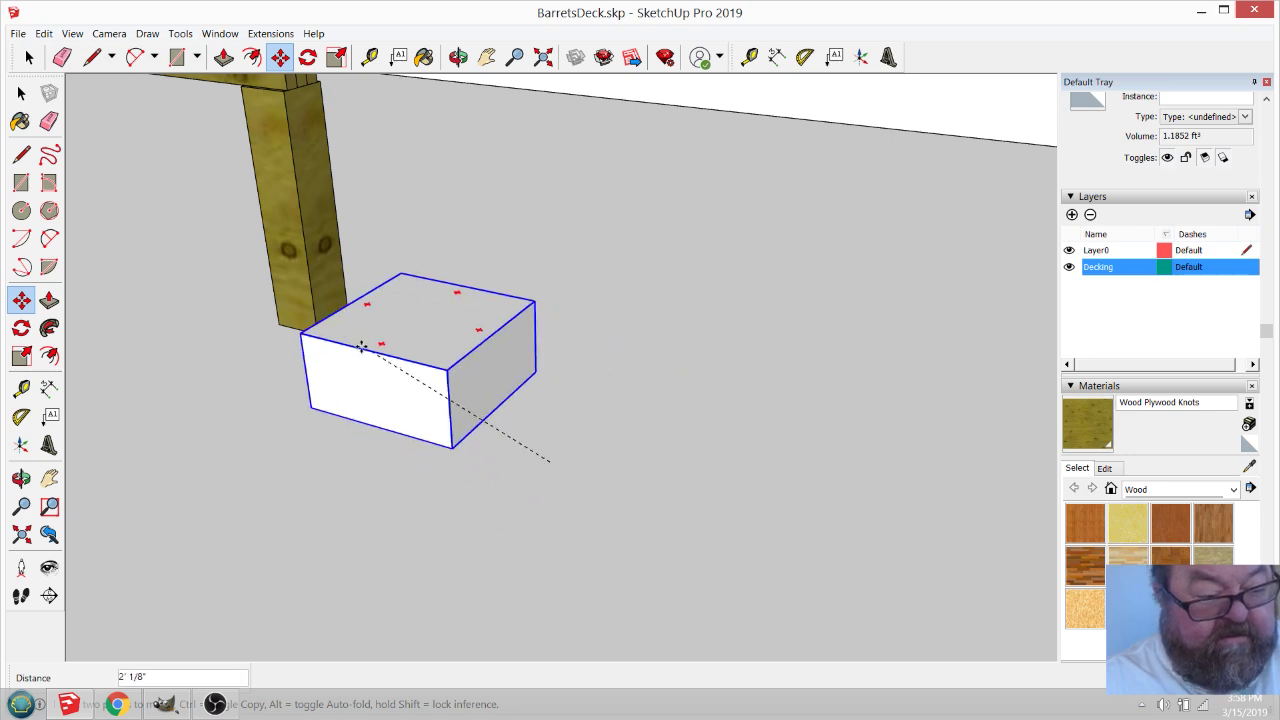
{"action": "left_click", "coordinate": [300, 220]}
{"action": "left_click", "coordinate": [300, 220]}
{"action": "left_click", "coordinate": [298, 330]}
{"action": "scroll", "coordinate": [332, 321], "scroll_direction": "up", "scroll_amount": 2}
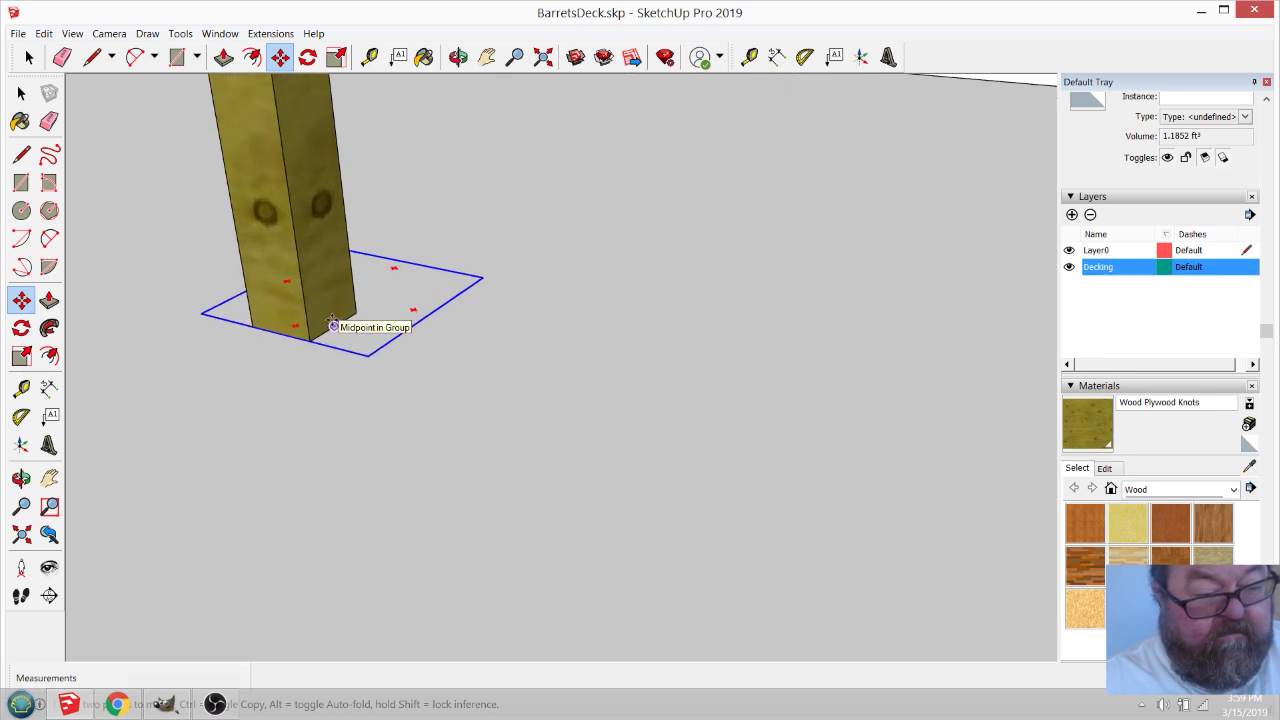
{"action": "scroll", "coordinate": [332, 322], "scroll_direction": "up", "scroll_amount": 1}
Shift the footing block so that it sits centred on the corner post's base, and check its position from several angles.
{"action": "left_click", "coordinate": [450, 317]}
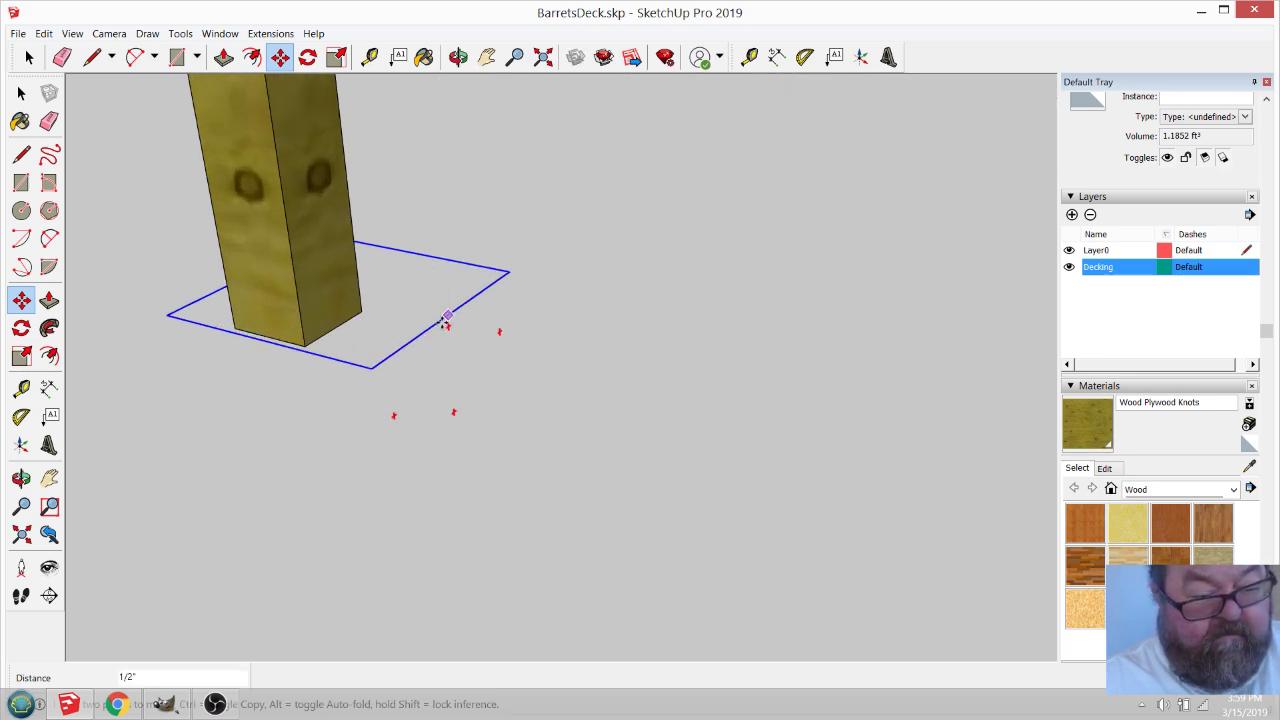
{"action": "left_click", "coordinate": [334, 328]}
{"action": "scroll", "coordinate": [482, 432], "scroll_direction": "down", "scroll_amount": 1}
{"action": "scroll", "coordinate": [482, 432], "scroll_direction": "down", "scroll_amount": 3}
{"action": "left_click", "coordinate": [458, 56]}
{"action": "scroll", "coordinate": [429, 233], "scroll_direction": "down", "scroll_amount": 2}
{"action": "left_click_drag", "start_coordinate": [506, 363], "coordinate": [461, 405]}
{"action": "scroll", "coordinate": [461, 405], "scroll_direction": "up", "scroll_amount": 2}
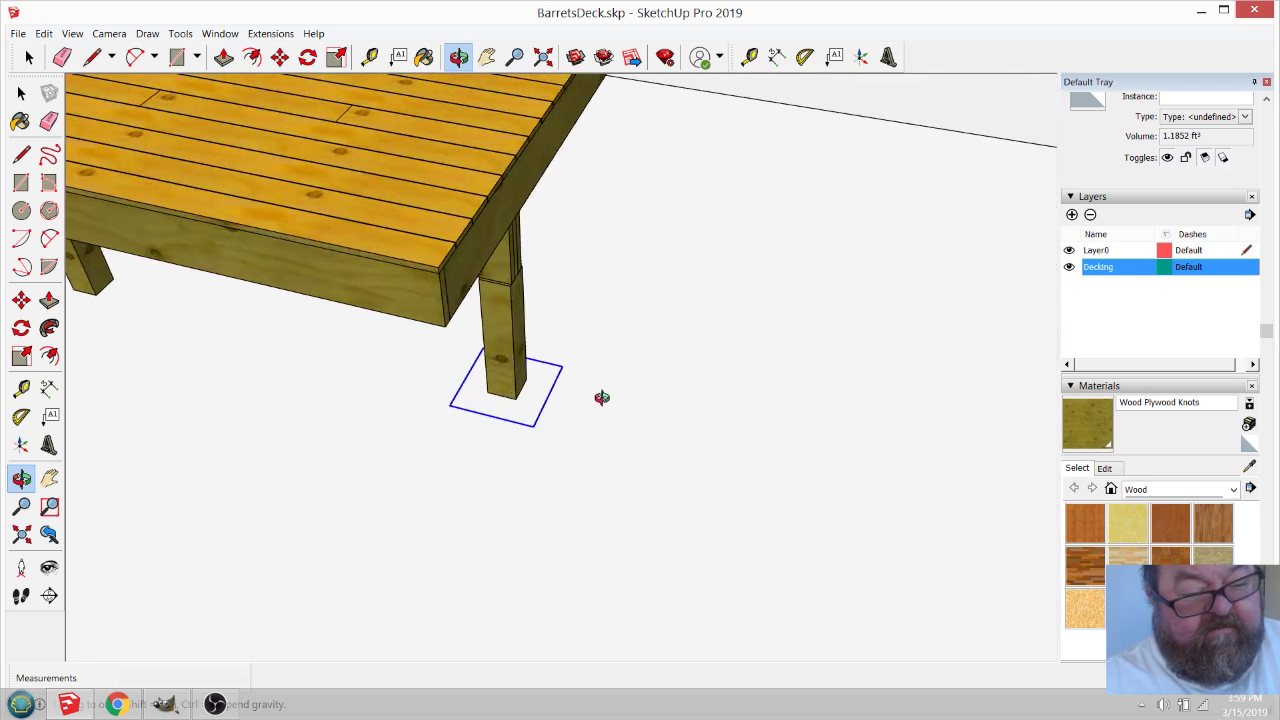
{"action": "scroll", "coordinate": [515, 405], "scroll_direction": "up", "scroll_amount": 5}
{"action": "left_click_drag", "start_coordinate": [550, 357], "coordinate": [470, 269]}
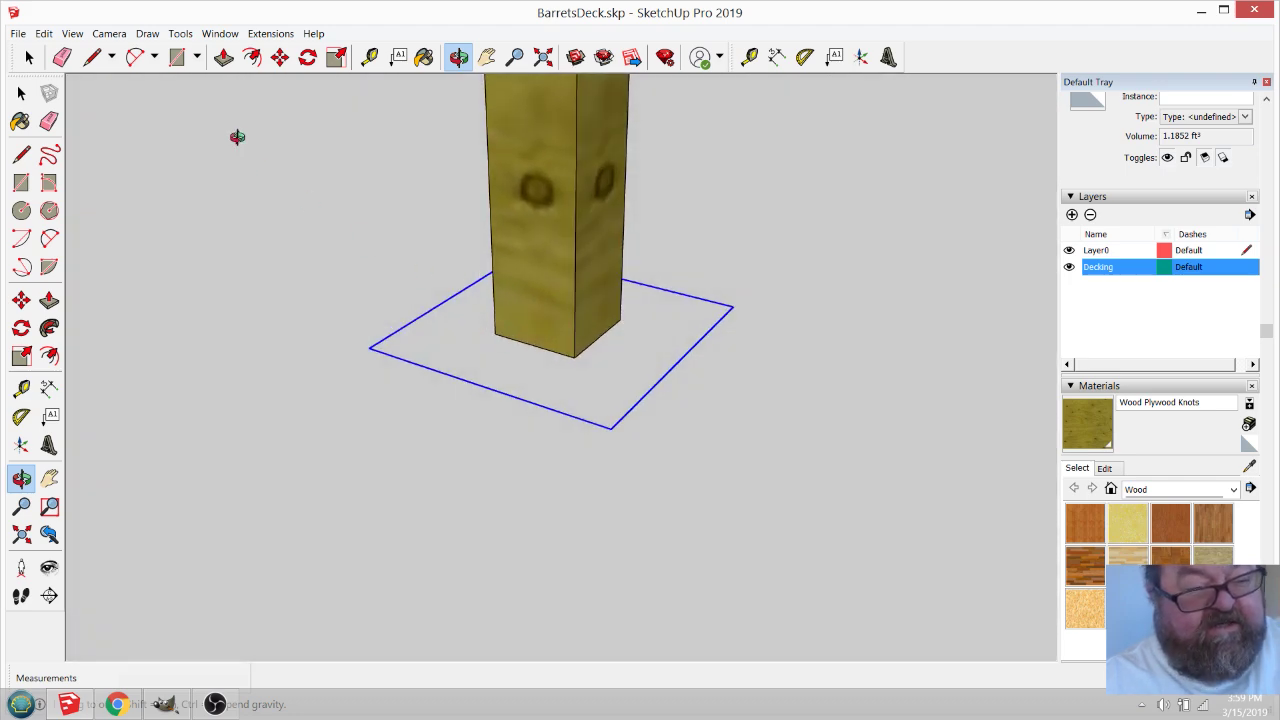
Try to lower the footing block 1" along the corner post's vertical edge.
{"action": "left_click", "coordinate": [279, 57]}
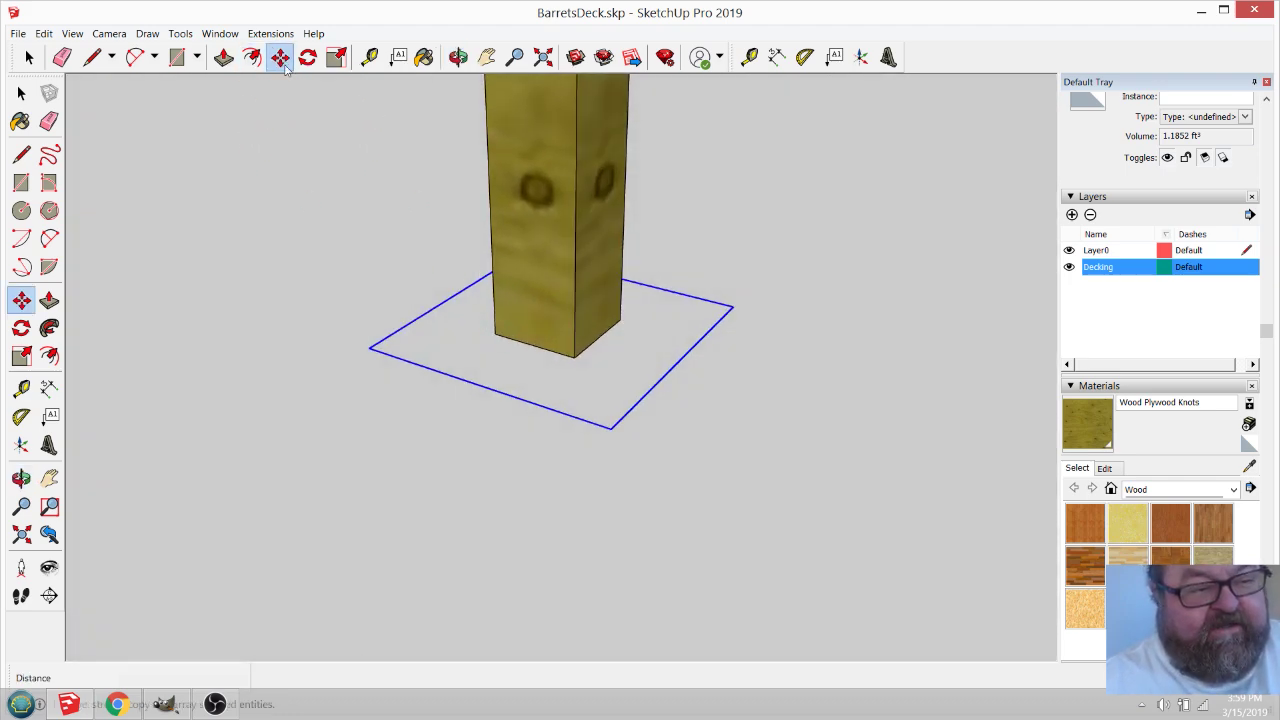
{"action": "left_click", "coordinate": [575, 237]}
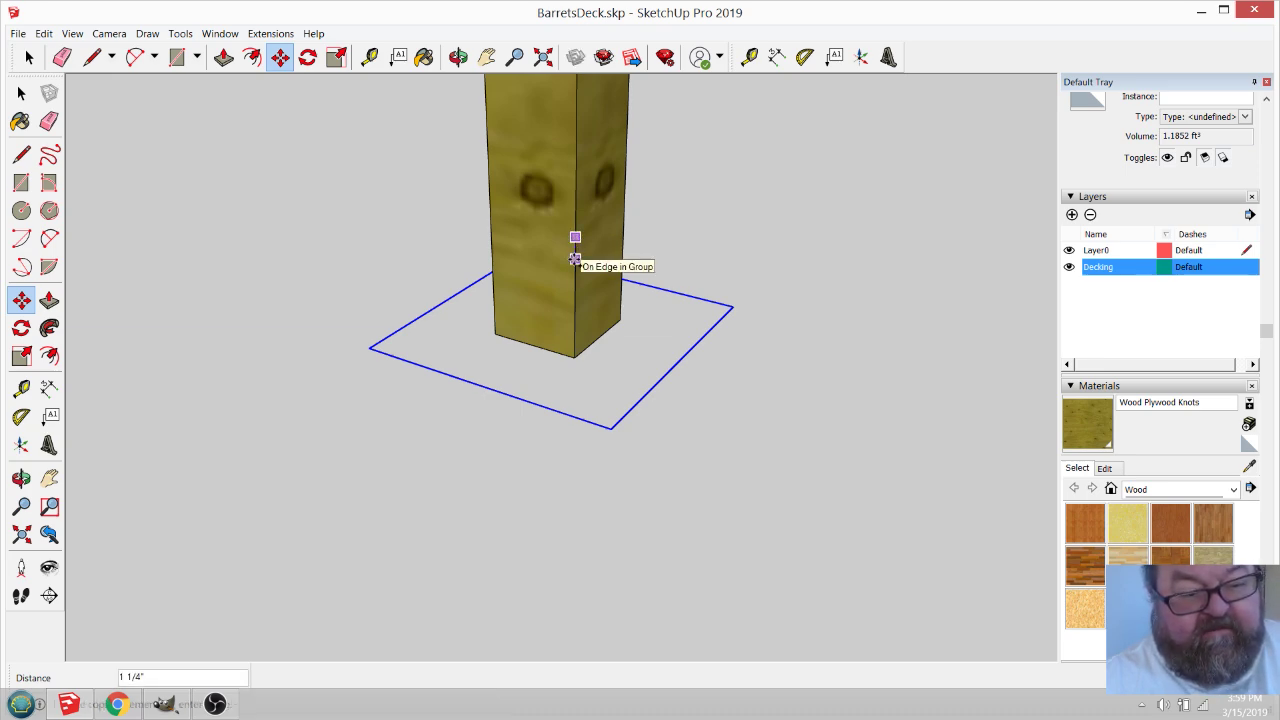
{"action": "key", "text": "Escape"}
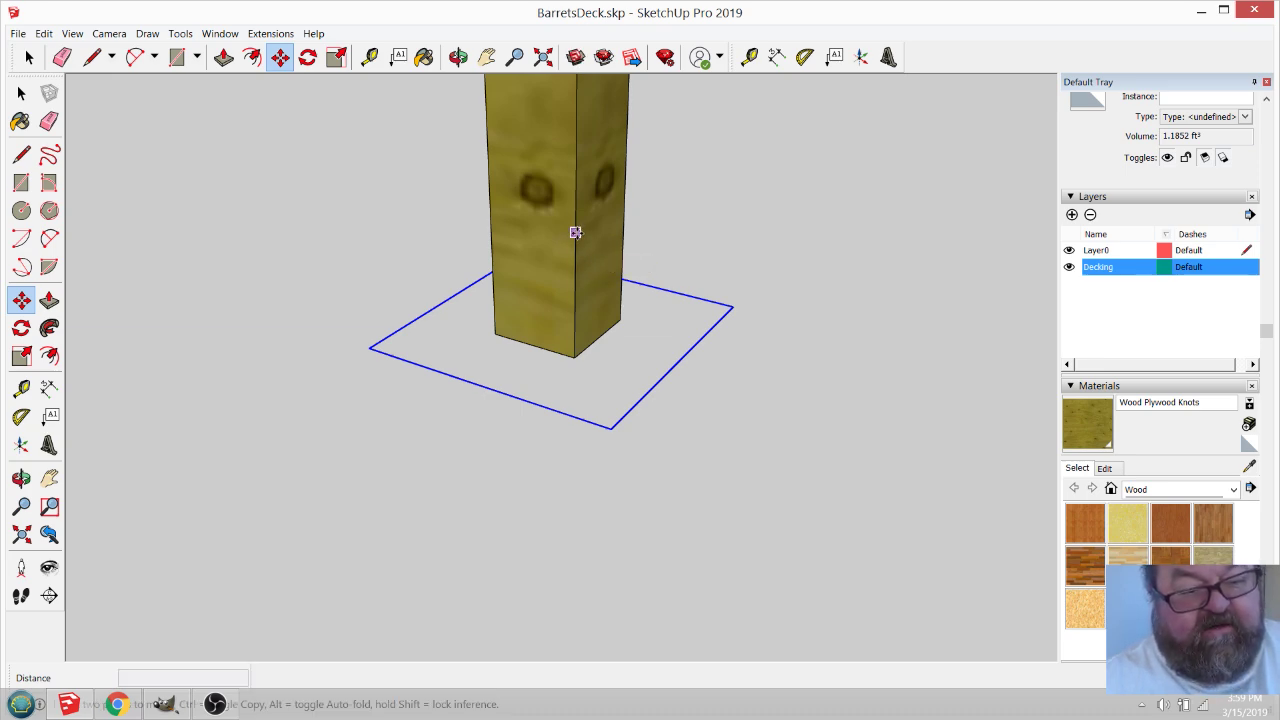
{"action": "left_click", "coordinate": [575, 240]}
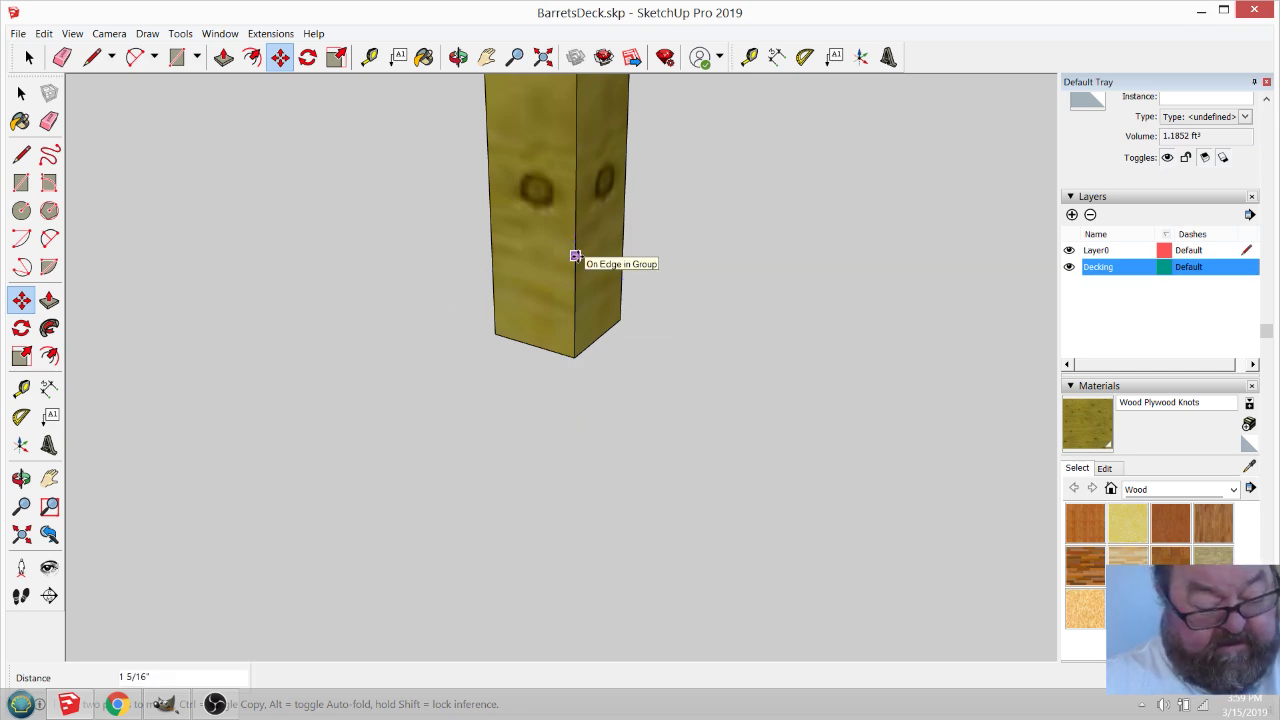
{"action": "type", "text": "1"}
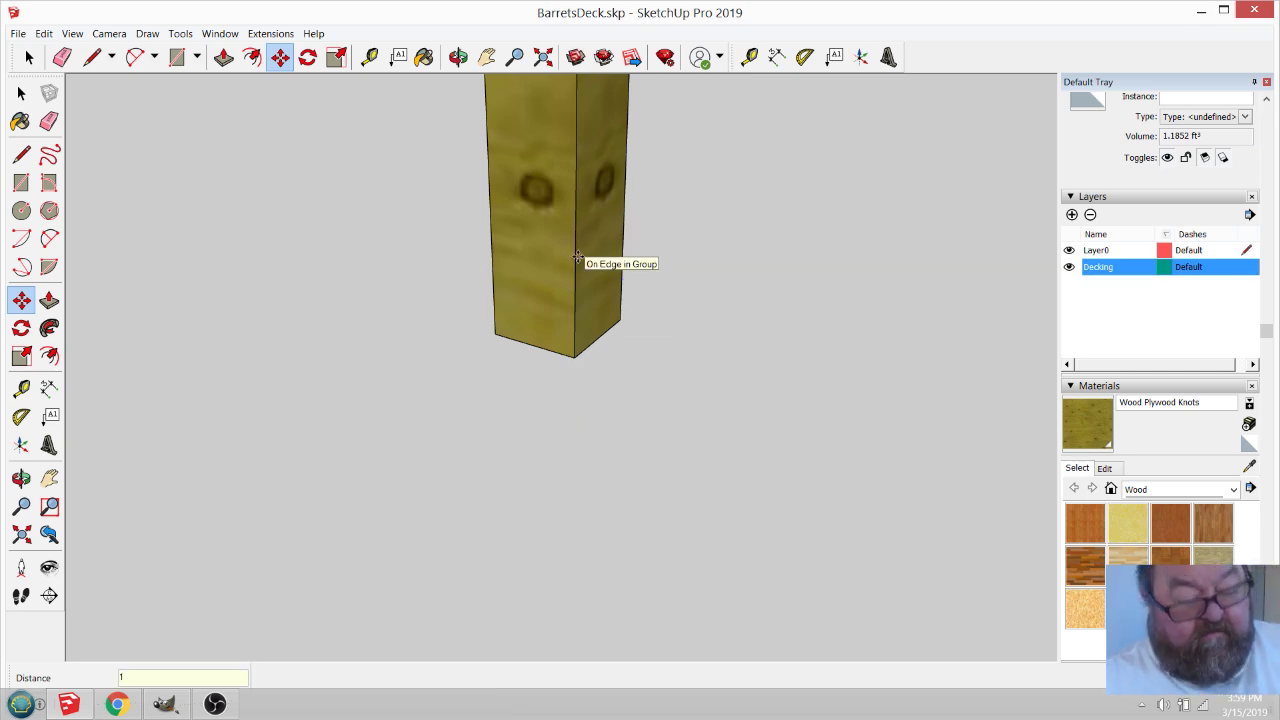
{"action": "key", "text": "Return"}
Copy the footing from the corner post to the next post along the beam, using the post's bottom corner as reference.
{"action": "scroll", "coordinate": [634, 257], "scroll_direction": "down", "scroll_amount": 5}
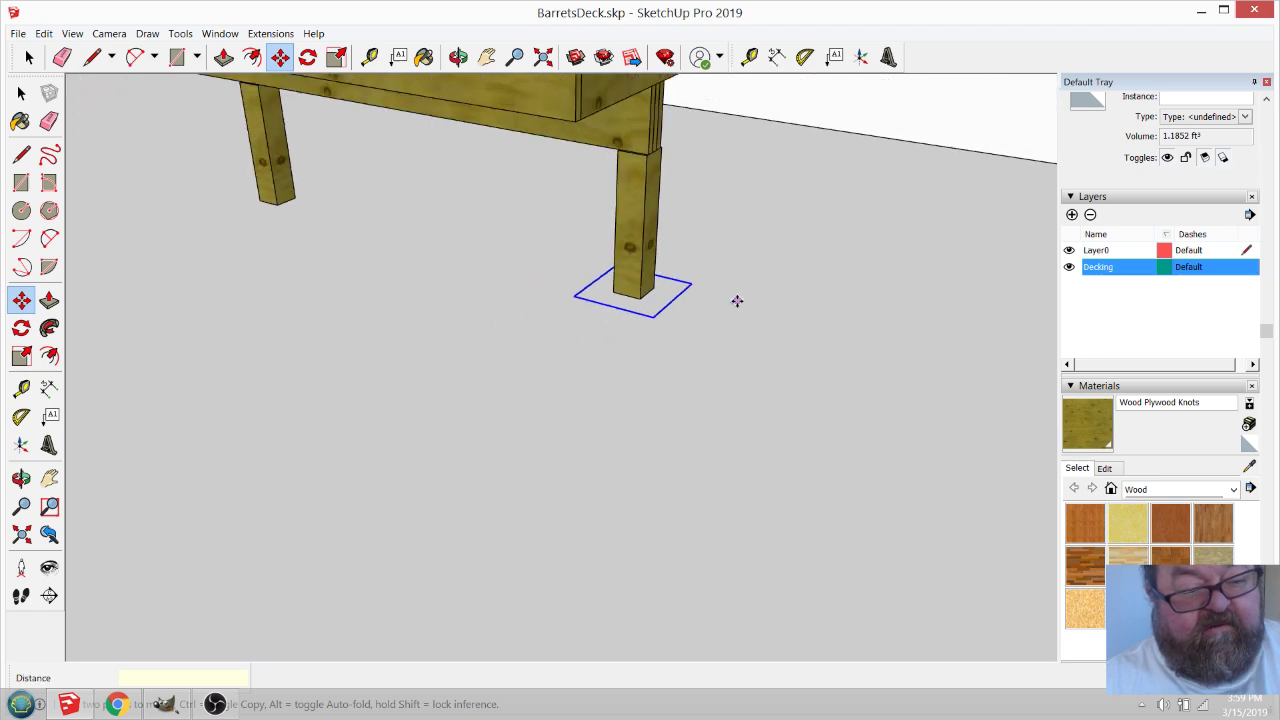
{"action": "scroll", "coordinate": [740, 301], "scroll_direction": "down", "scroll_amount": 4}
{"action": "key", "text": "space"}
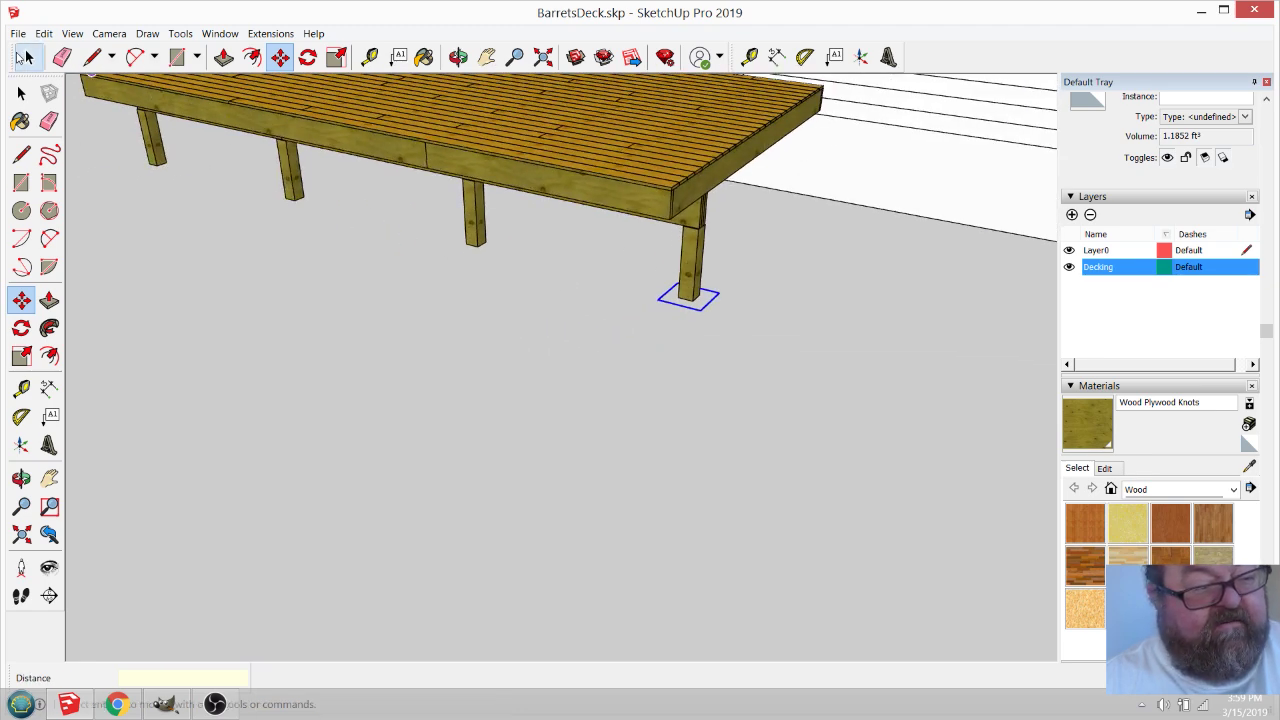
{"action": "left_click", "coordinate": [279, 57]}
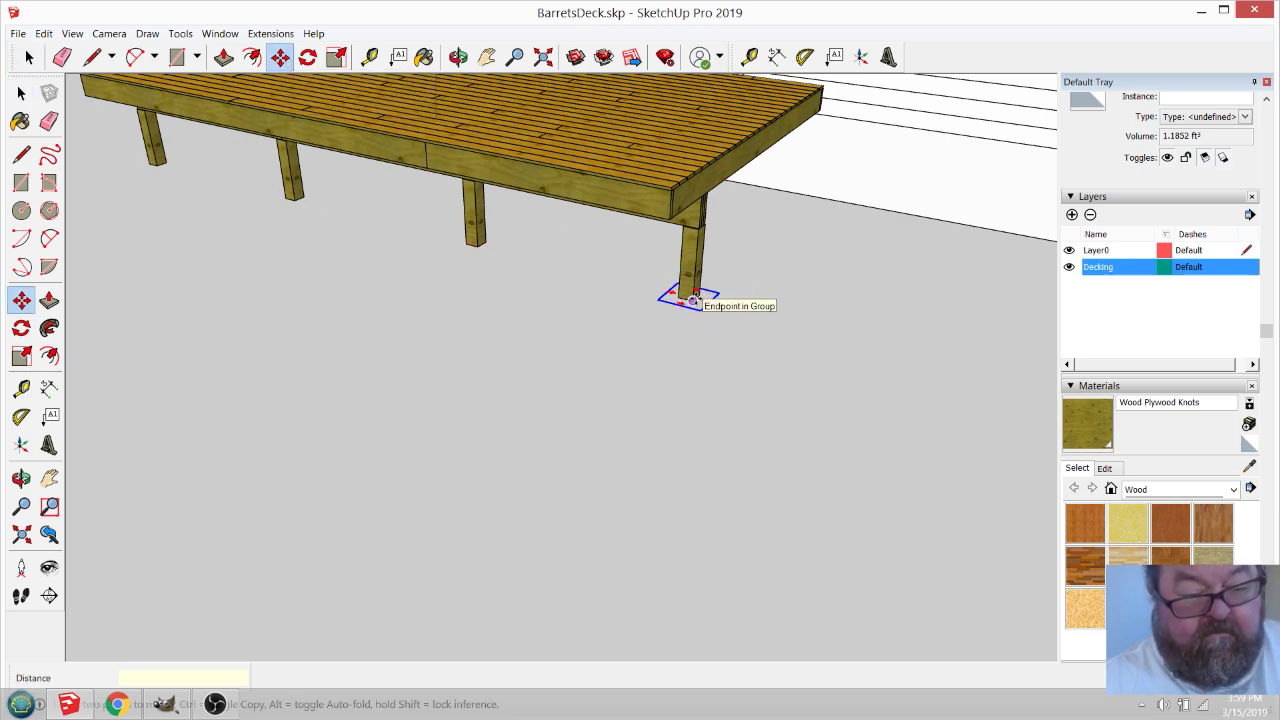
{"action": "left_click", "coordinate": [695, 298]}
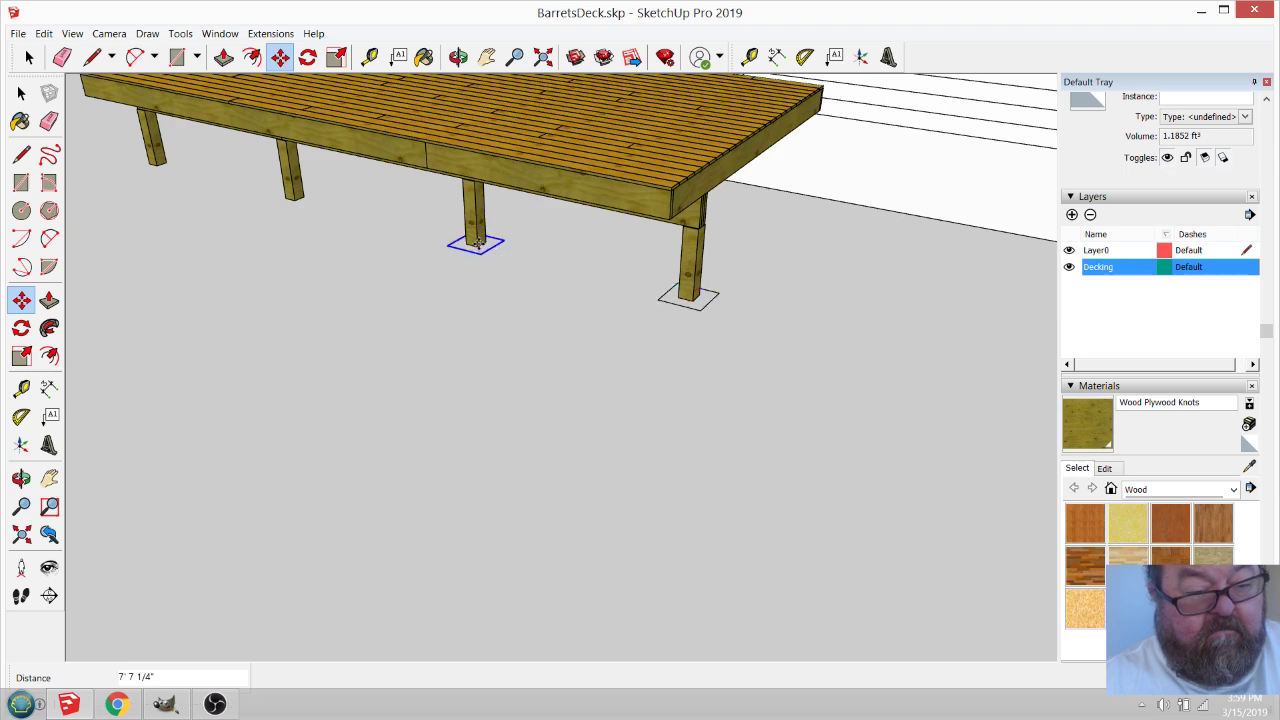
{"action": "scroll", "coordinate": [217, 190], "scroll_direction": "up", "scroll_amount": 3}
{"action": "scroll", "coordinate": [217, 190], "scroll_direction": "up", "scroll_amount": 2}
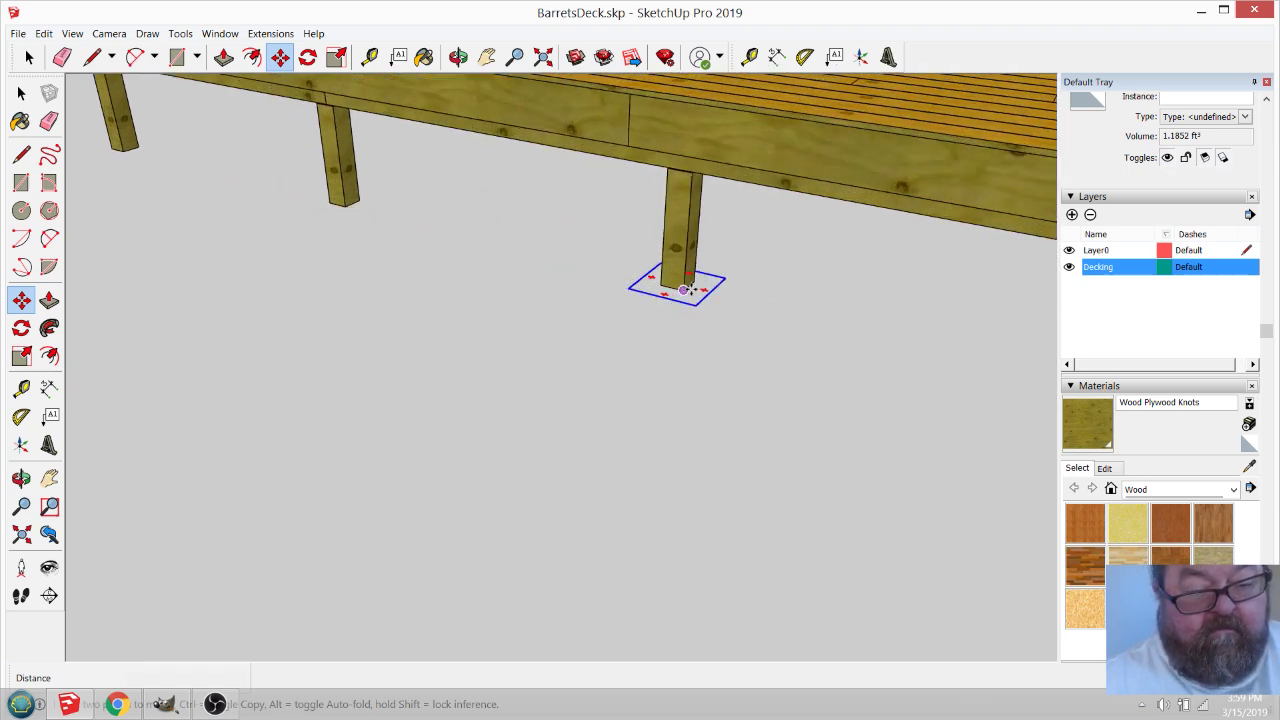
Copy the footing to the remaining two posts along the beam, matching the bottom corner of each post.
{"action": "left_click", "coordinate": [320, 200]}
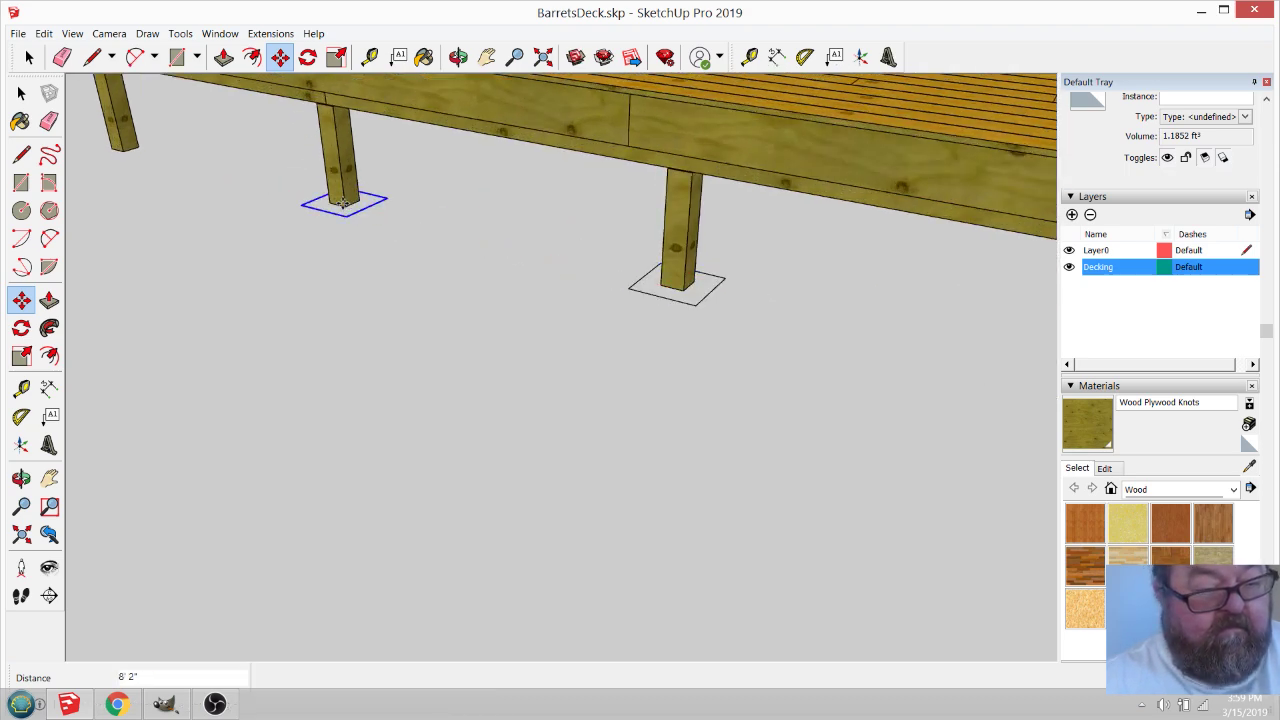
{"action": "scroll", "coordinate": [840, 413], "scroll_direction": "down", "scroll_amount": 1}
{"action": "scroll", "coordinate": [840, 413], "scroll_direction": "down", "scroll_amount": 1}
{"action": "scroll", "coordinate": [340, 232], "scroll_direction": "up", "scroll_amount": 3}
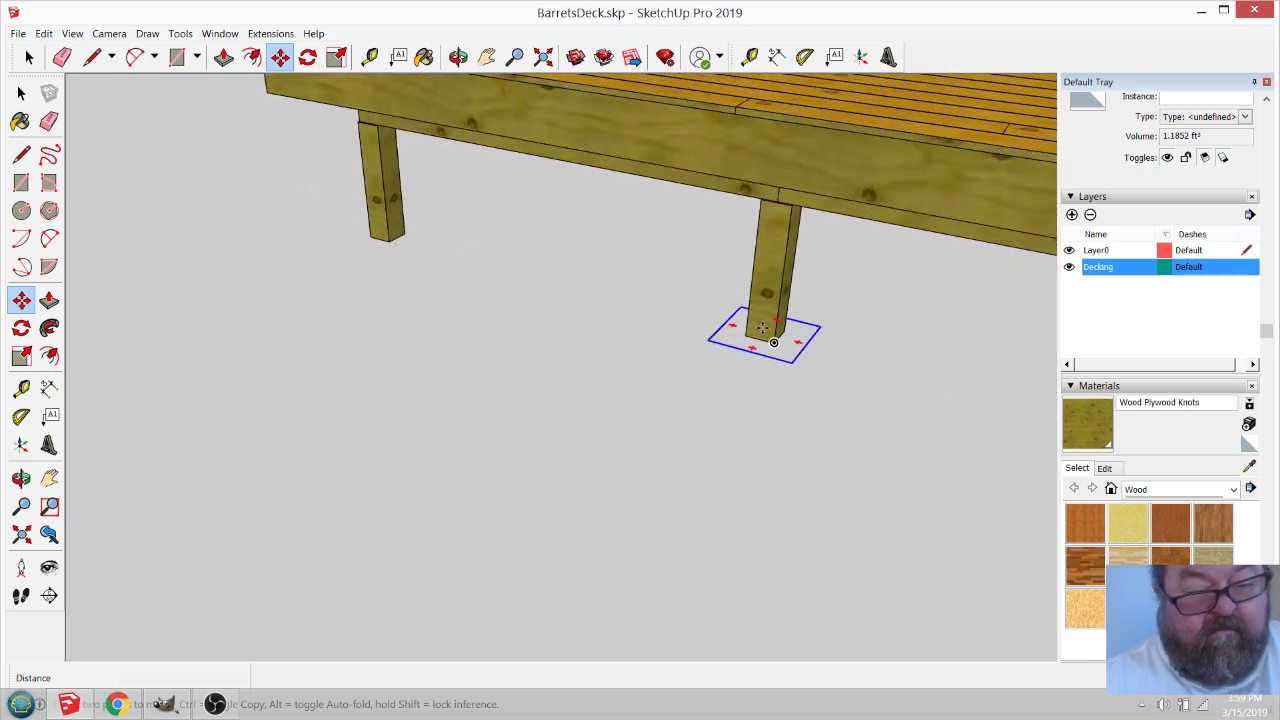
{"action": "left_click", "coordinate": [774, 341]}
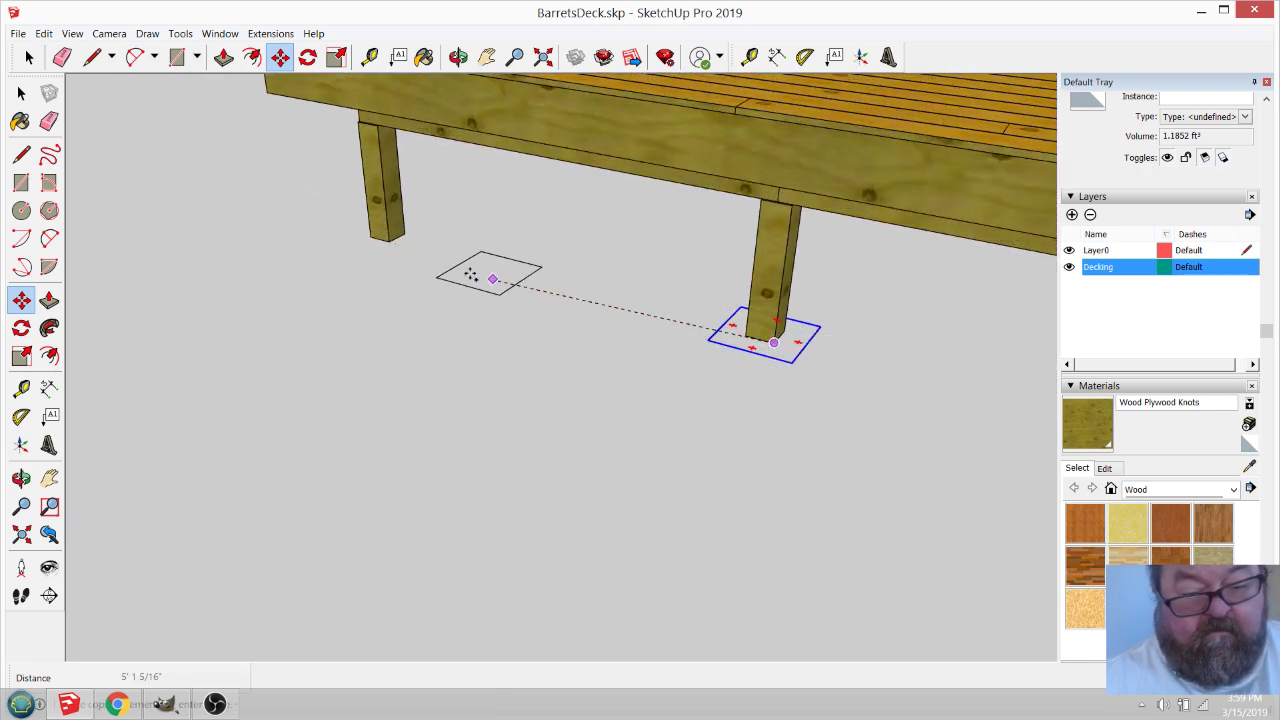
{"action": "left_click", "coordinate": [391, 248]}
{"action": "scroll", "coordinate": [324, 247], "scroll_direction": "down", "scroll_amount": 1}
{"action": "scroll", "coordinate": [324, 247], "scroll_direction": "down", "scroll_amount": 2}
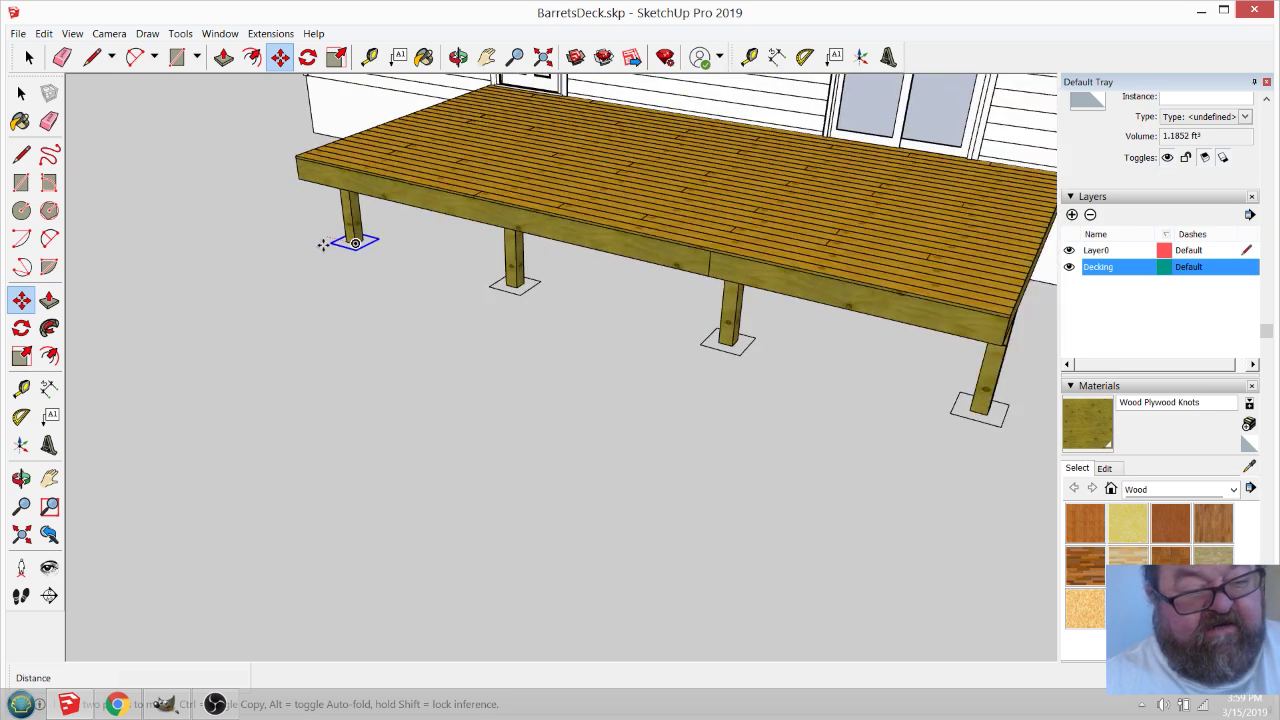
Lower all four footings together by 1" along the corner post's vertical edge.
{"action": "key", "text": "o"}
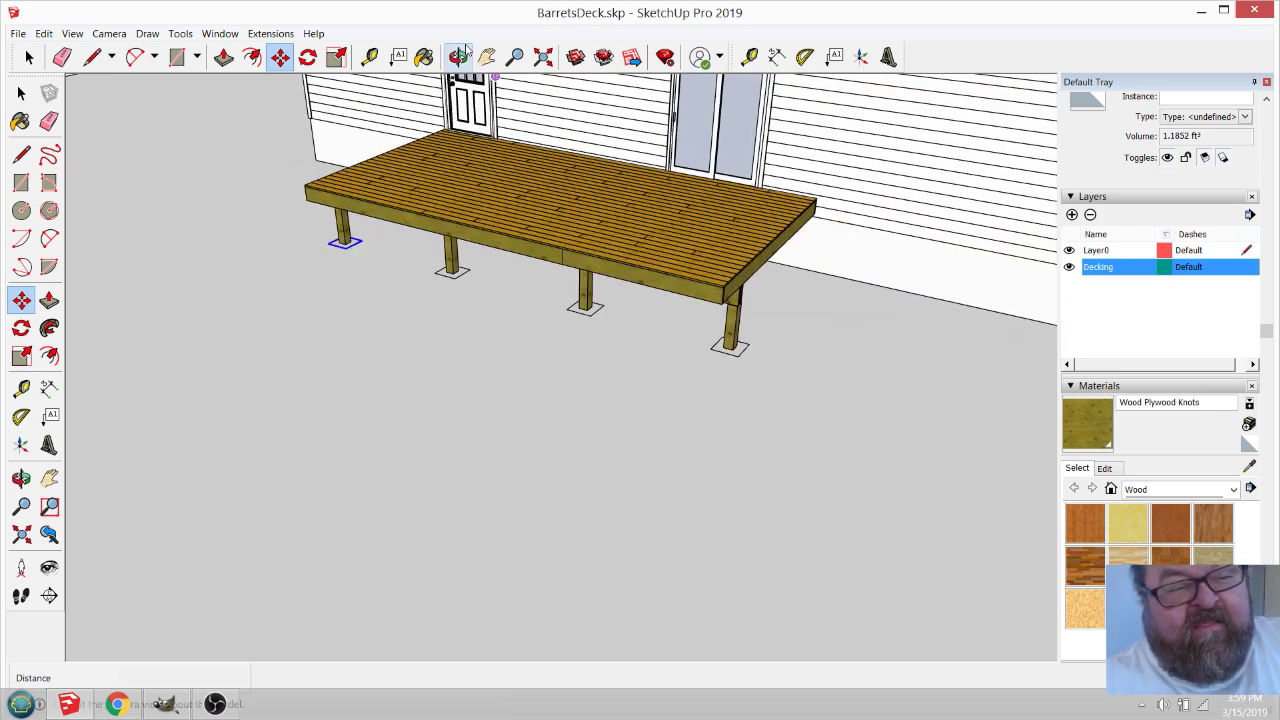
{"action": "scroll", "coordinate": [683, 300], "scroll_direction": "down", "scroll_amount": 2}
{"action": "mouse_move", "coordinate": [698, 367]}
{"action": "left_mouse_down"}
{"action": "mouse_move", "coordinate": [730, 184]}
{"action": "mouse_move", "coordinate": [720, 204]}
{"action": "mouse_move", "coordinate": [672, 190]}
{"action": "mouse_move", "coordinate": [686, 213]}
{"action": "mouse_move", "coordinate": [705, 197]}
{"action": "mouse_move", "coordinate": [694, 214]}
{"action": "mouse_move", "coordinate": [703, 200]}
{"action": "mouse_move", "coordinate": [716, 370]}
{"action": "left_mouse_up"}
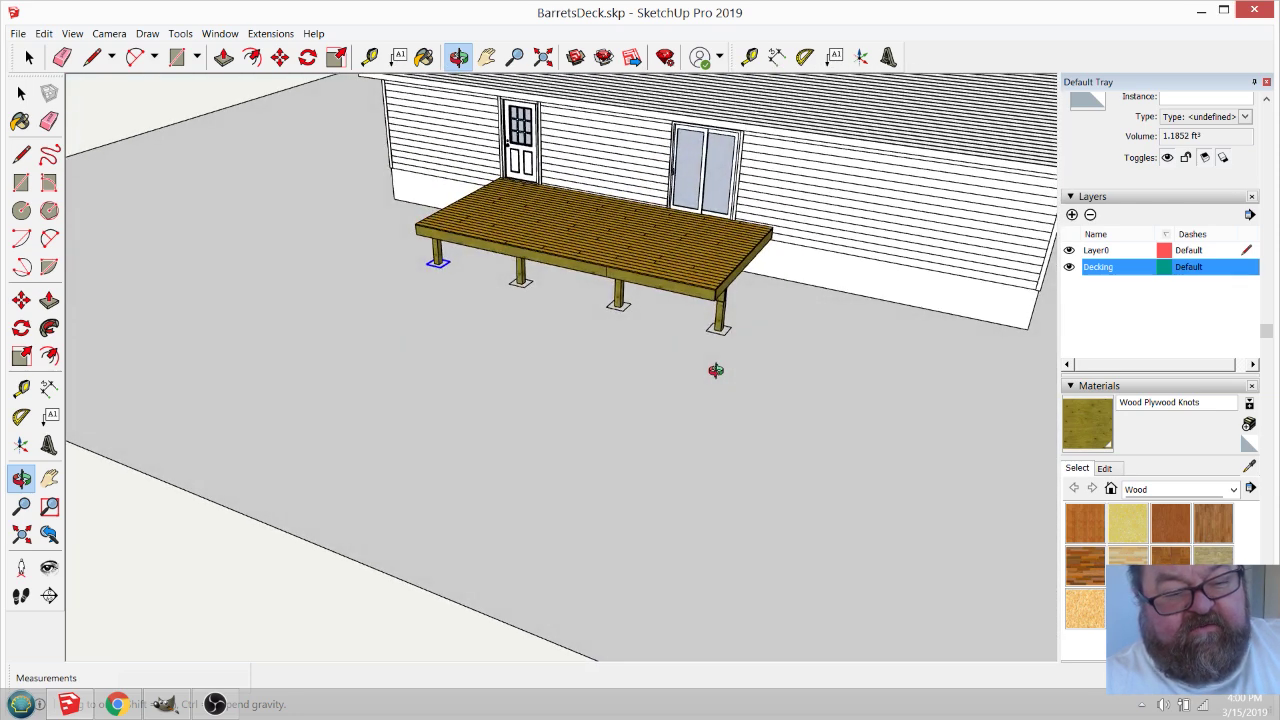
{"action": "scroll", "coordinate": [708, 340], "scroll_direction": "up", "scroll_amount": 5}
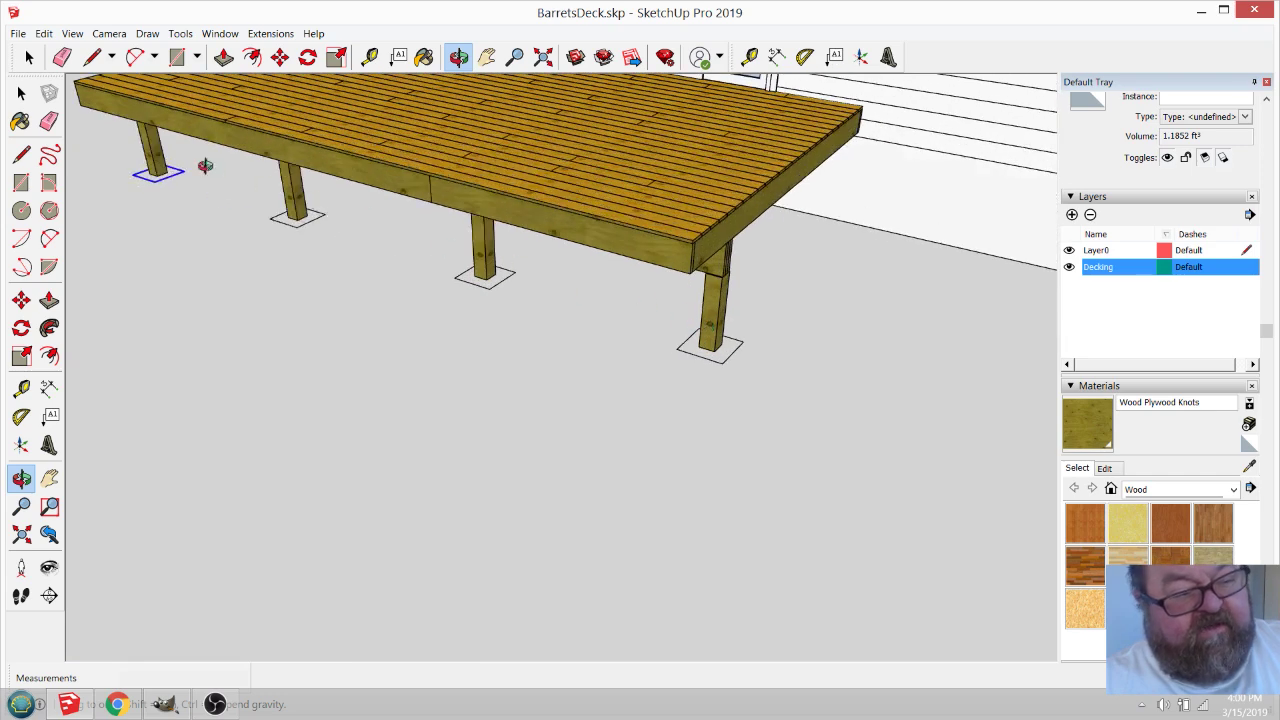
{"action": "left_click", "coordinate": [29, 57]}
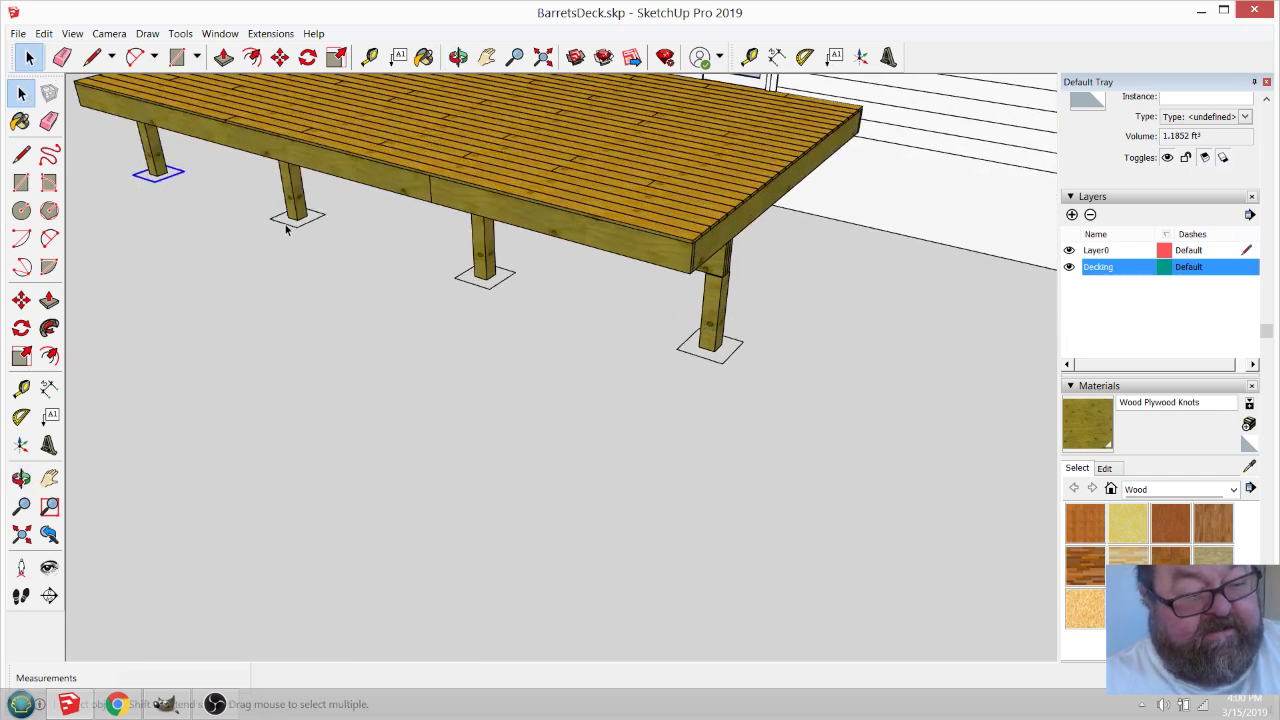
{"action": "left_click_drag", "start_coordinate": [257, 197], "coordinate": [366, 276], "text": "shift"}
{"action": "left_click_drag", "start_coordinate": [438, 248], "coordinate": [546, 334], "text": "shift"}
{"action": "left_click_drag", "start_coordinate": [741, 373], "coordinate": [742, 374], "text": "shift"}
{"action": "scroll", "coordinate": [733, 328], "scroll_direction": "up", "scroll_amount": 4}
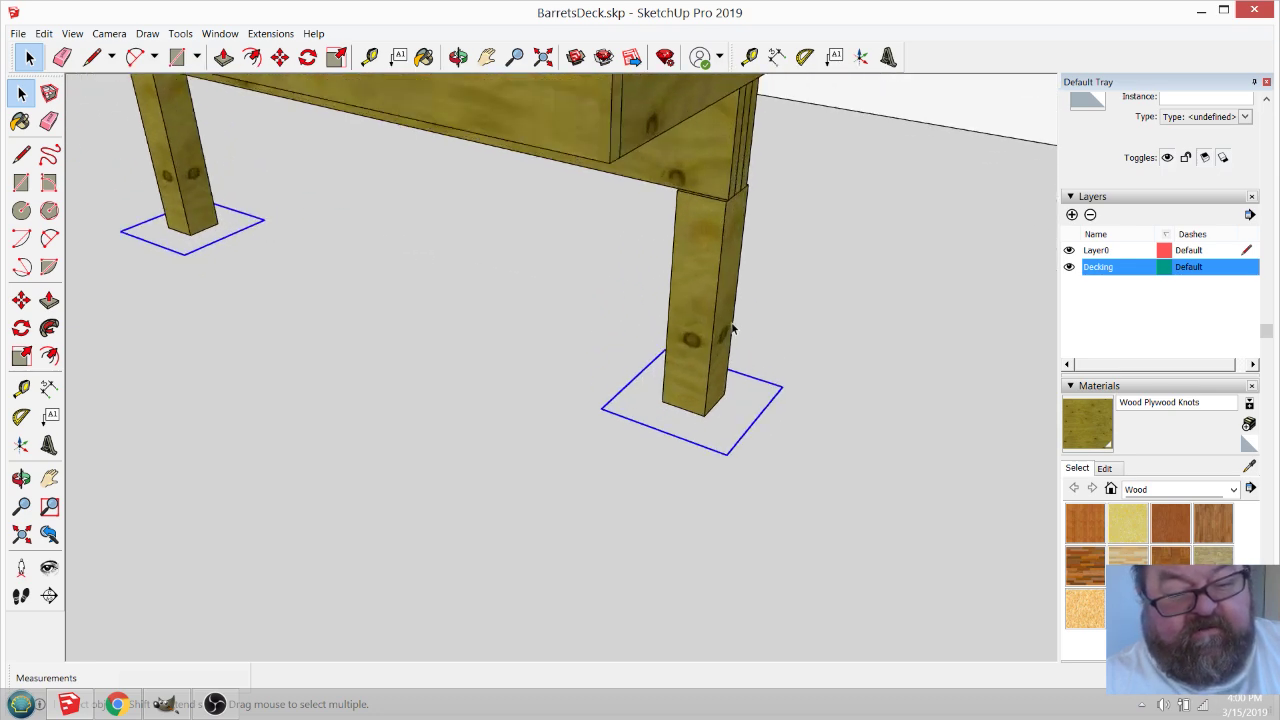
{"action": "left_click", "coordinate": [280, 57]}
{"action": "scroll", "coordinate": [703, 335], "scroll_direction": "up", "scroll_amount": 4}
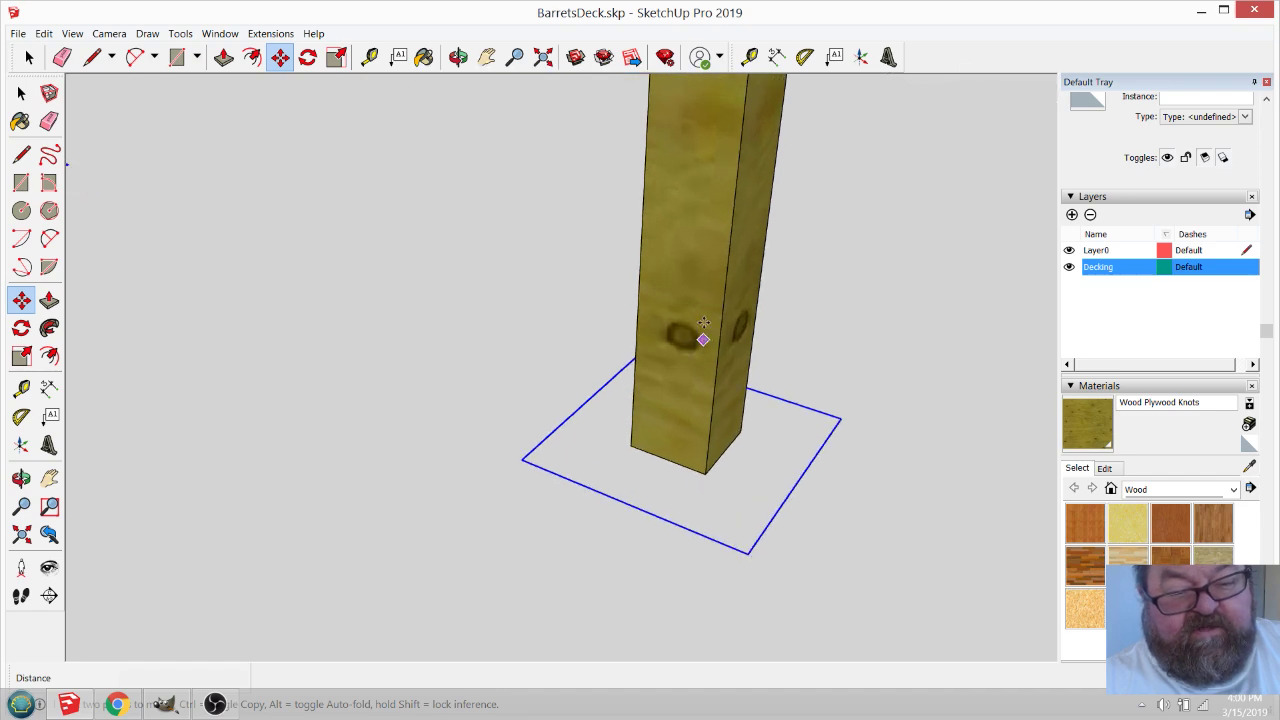
{"action": "left_click", "coordinate": [721, 302]}
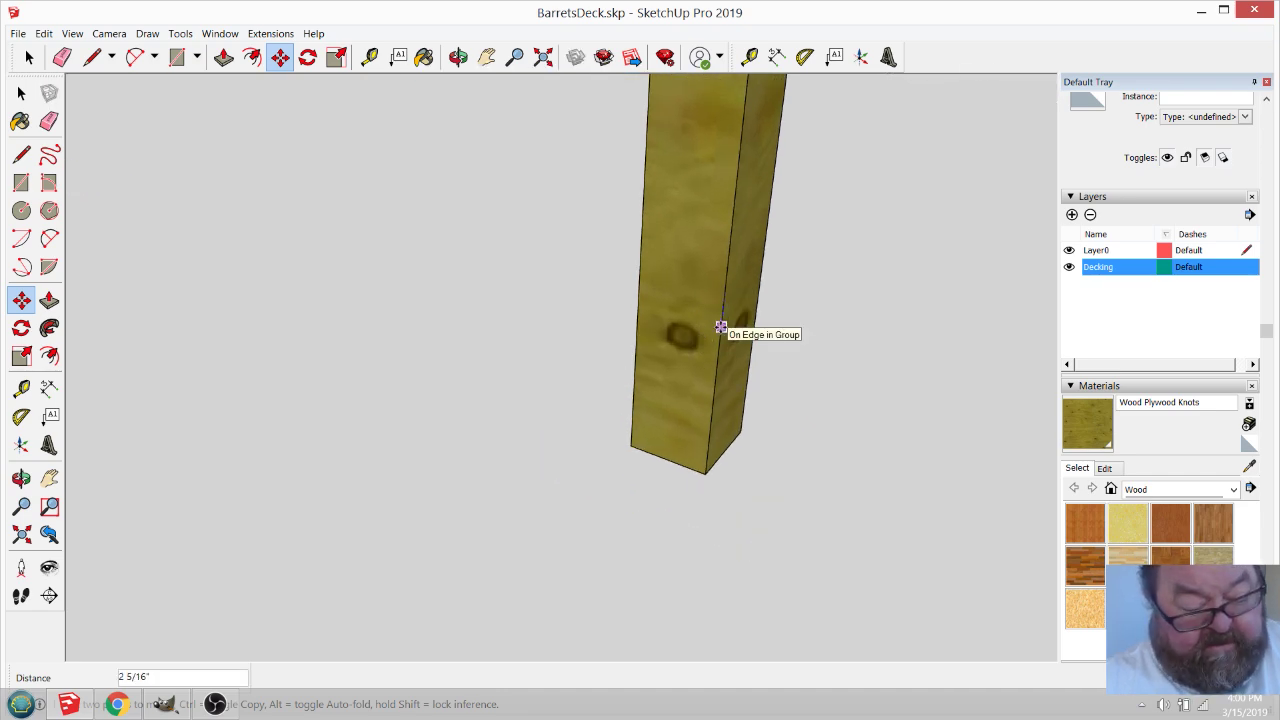
{"action": "type", "text": "1"}
{"action": "scroll", "coordinate": [720, 330], "scroll_direction": "down", "scroll_amount": 10}
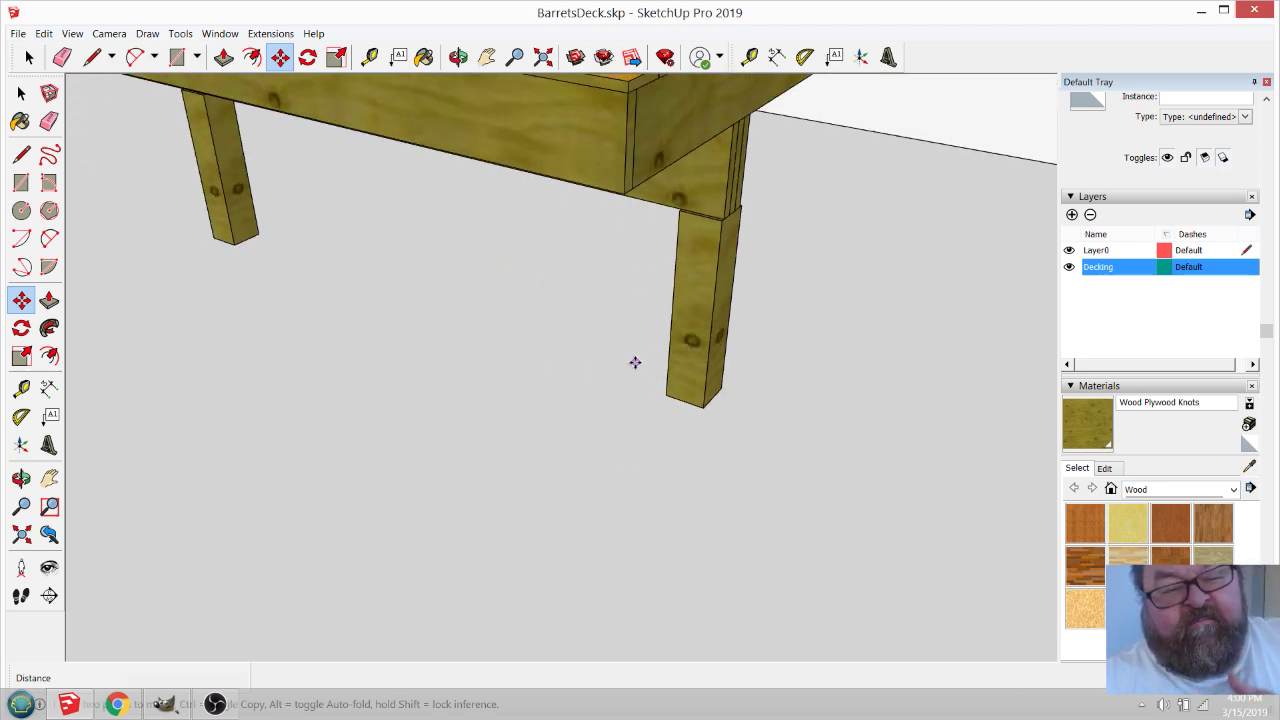
Unlock the ground plane around the house and add a layer named Grade.
{"action": "scroll", "coordinate": [759, 362], "scroll_direction": "down", "scroll_amount": 6}
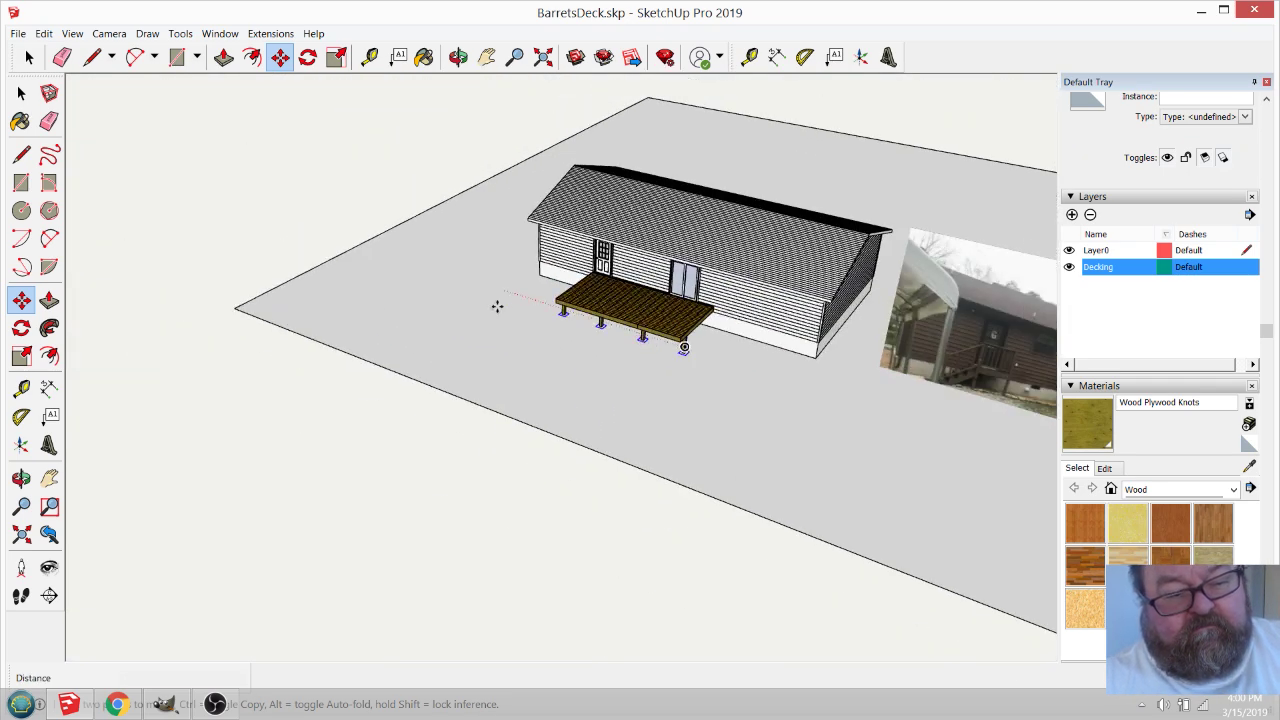
{"action": "scroll", "coordinate": [400, 337], "scroll_direction": "down", "scroll_amount": 4}
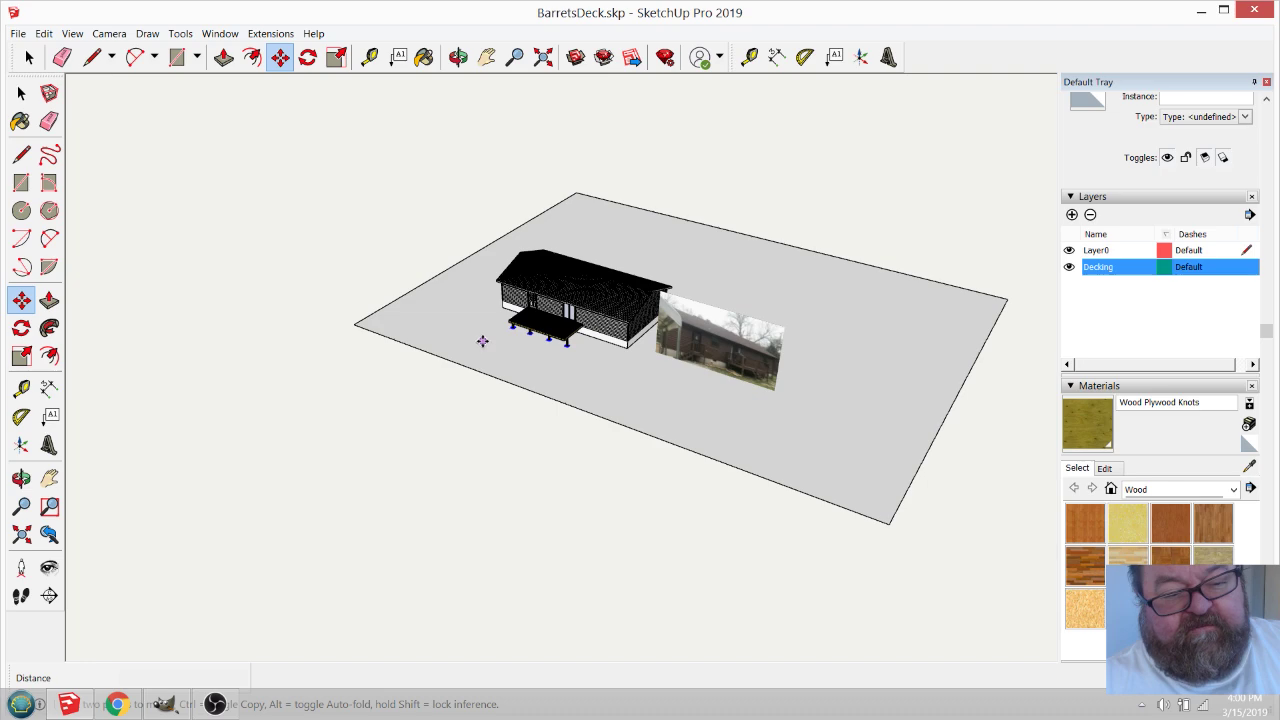
{"action": "scroll", "coordinate": [617, 363], "scroll_direction": "up", "scroll_amount": 2}
{"action": "key", "text": "Escape"}
{"action": "left_click", "coordinate": [39, 66]}
{"action": "left_click", "coordinate": [368, 289]}
{"action": "right_click", "coordinate": [368, 298]}
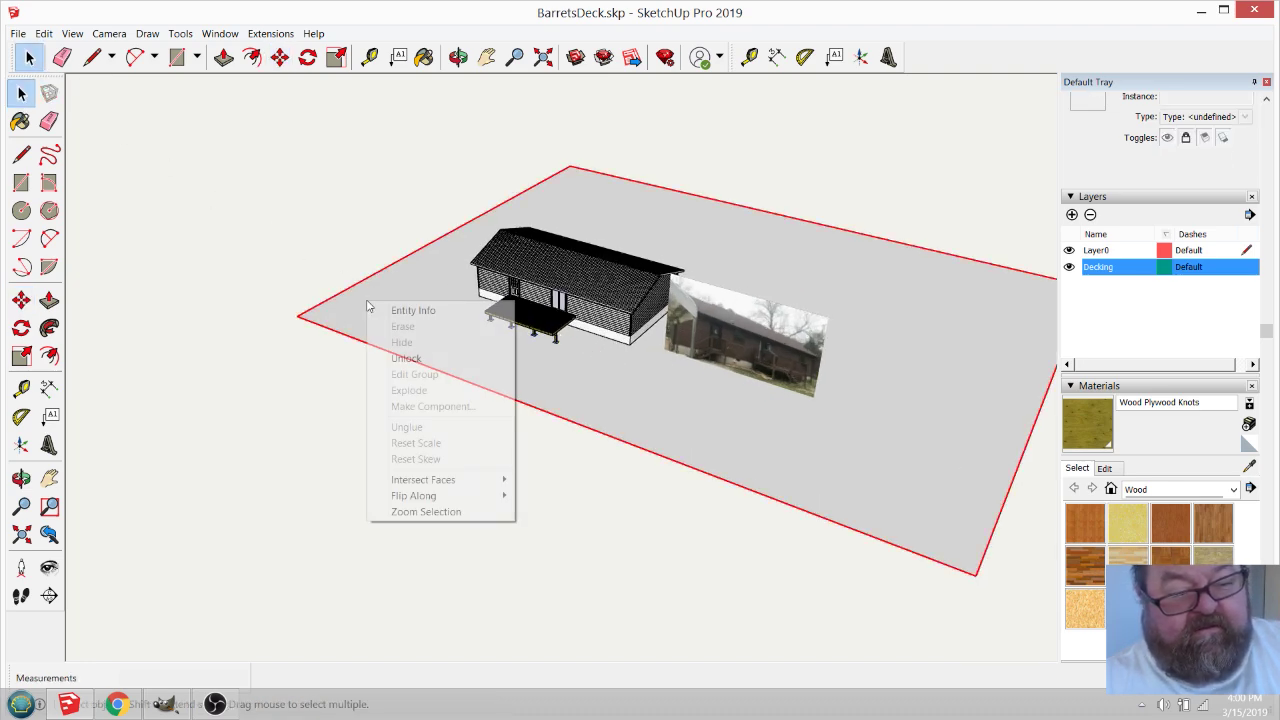
{"action": "left_click", "coordinate": [391, 360]}
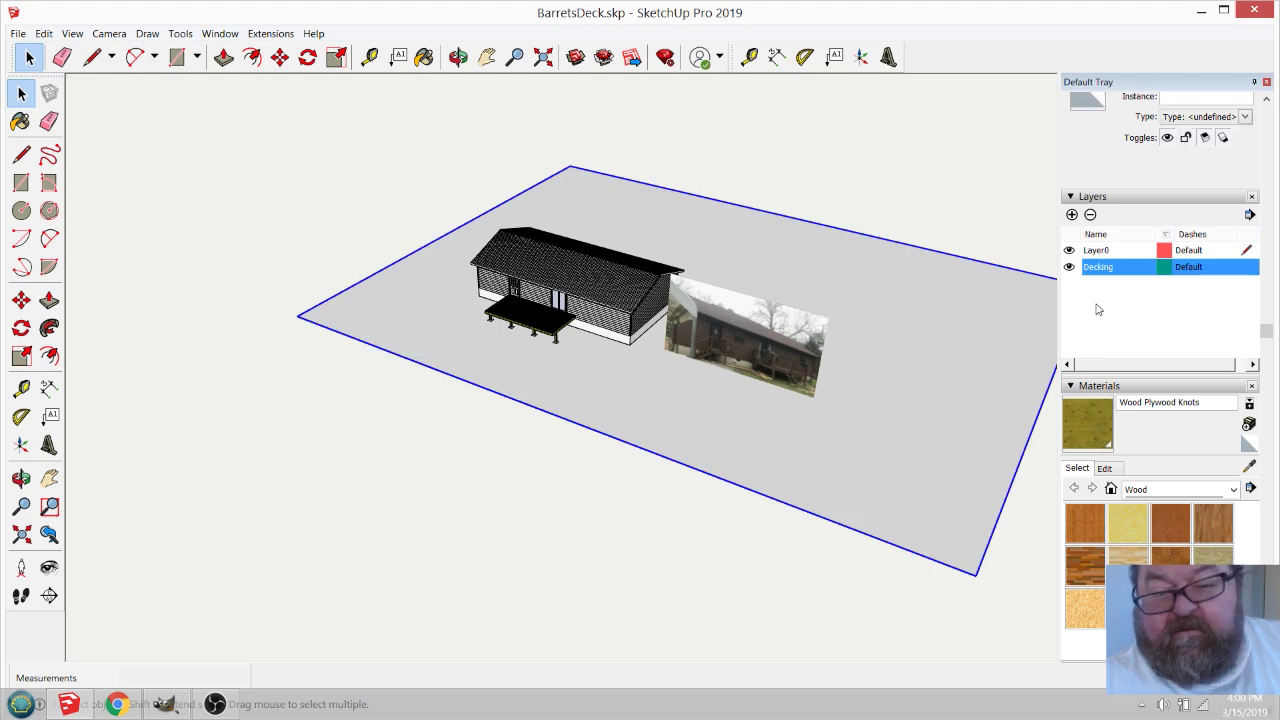
{"action": "left_click", "coordinate": [1072, 215]}
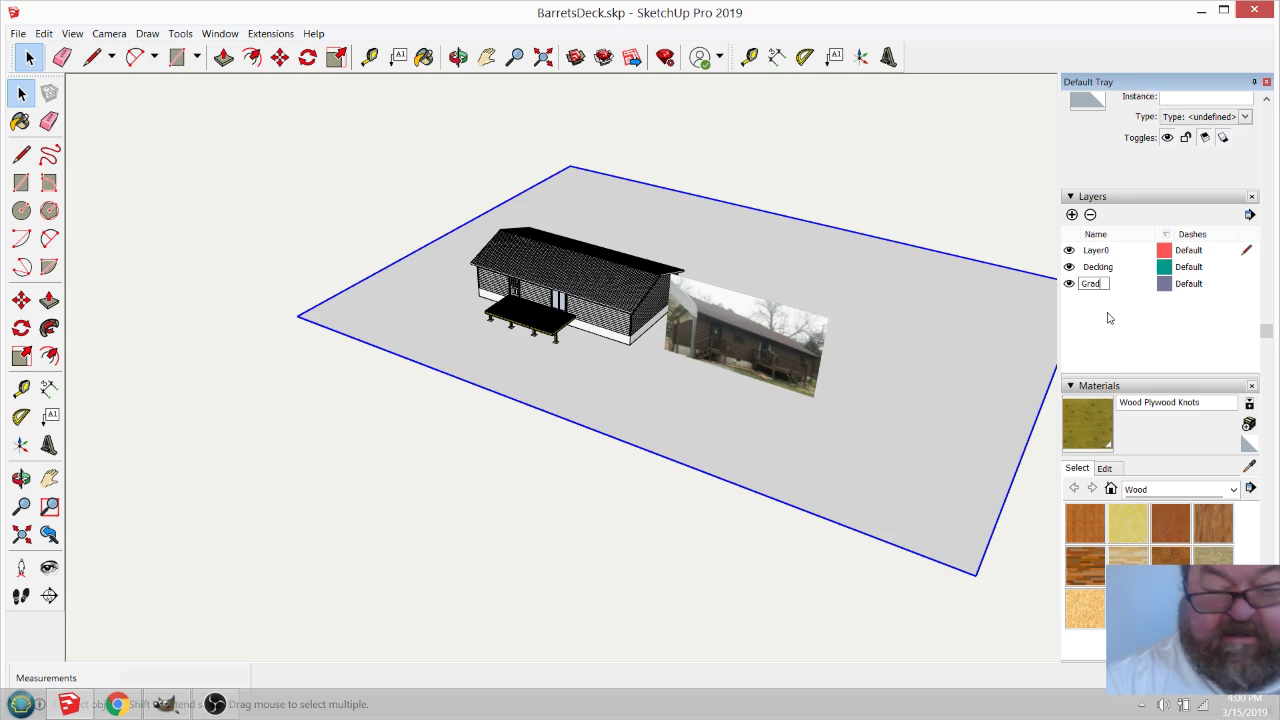
Switch to Chrome to check the YouTube live stream's chat, and return to SketchUp.
{"action": "left_click", "coordinate": [116, 705]}
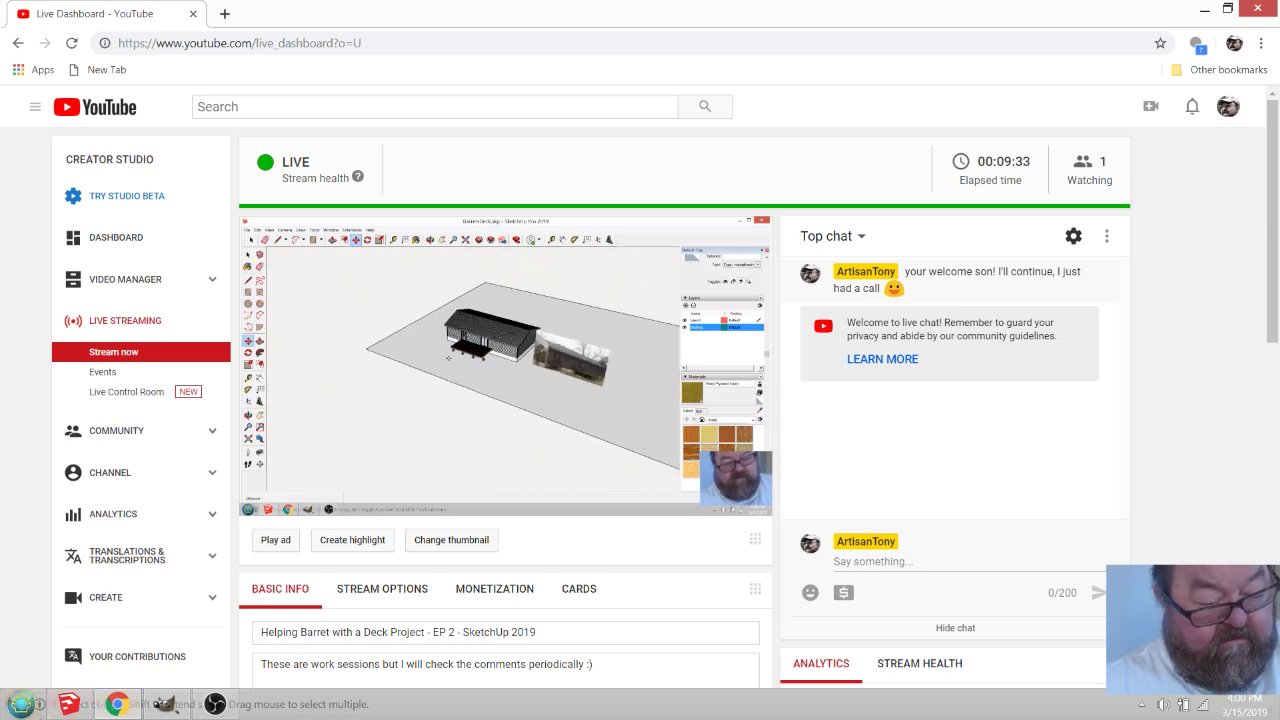
{"action": "left_click", "coordinate": [86, 707]}
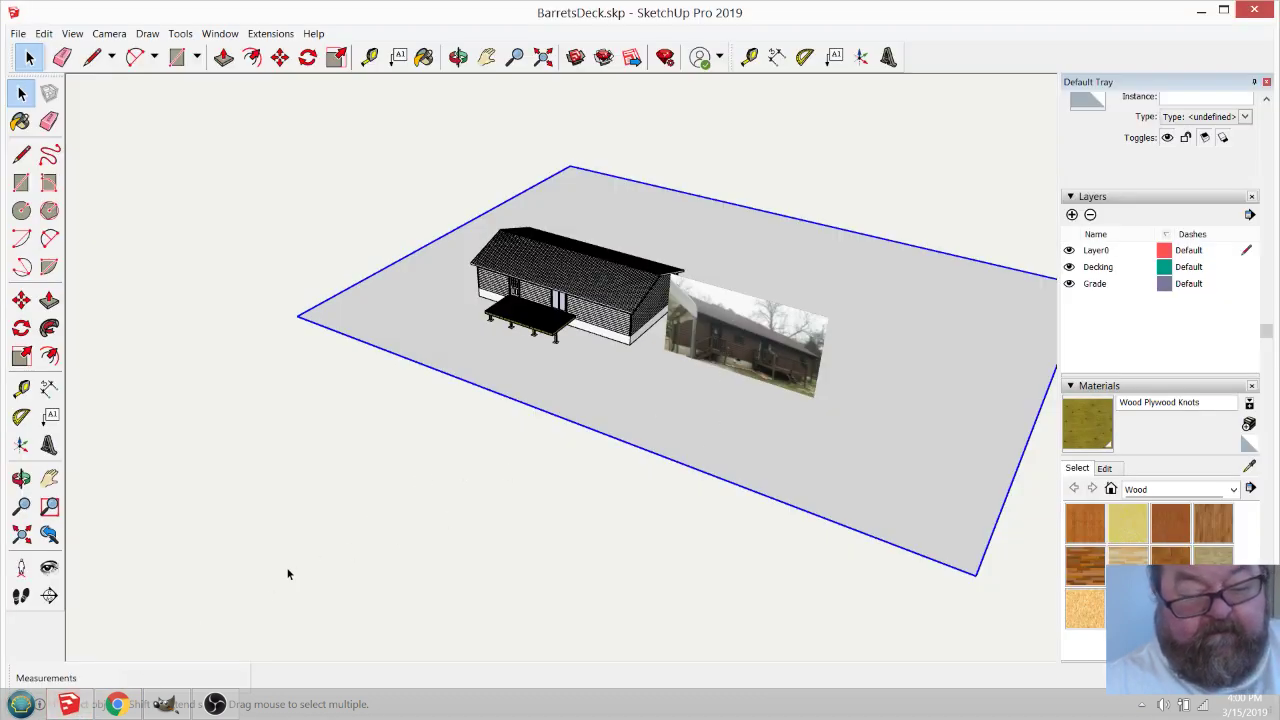
{"action": "left_click", "coordinate": [117, 705]}
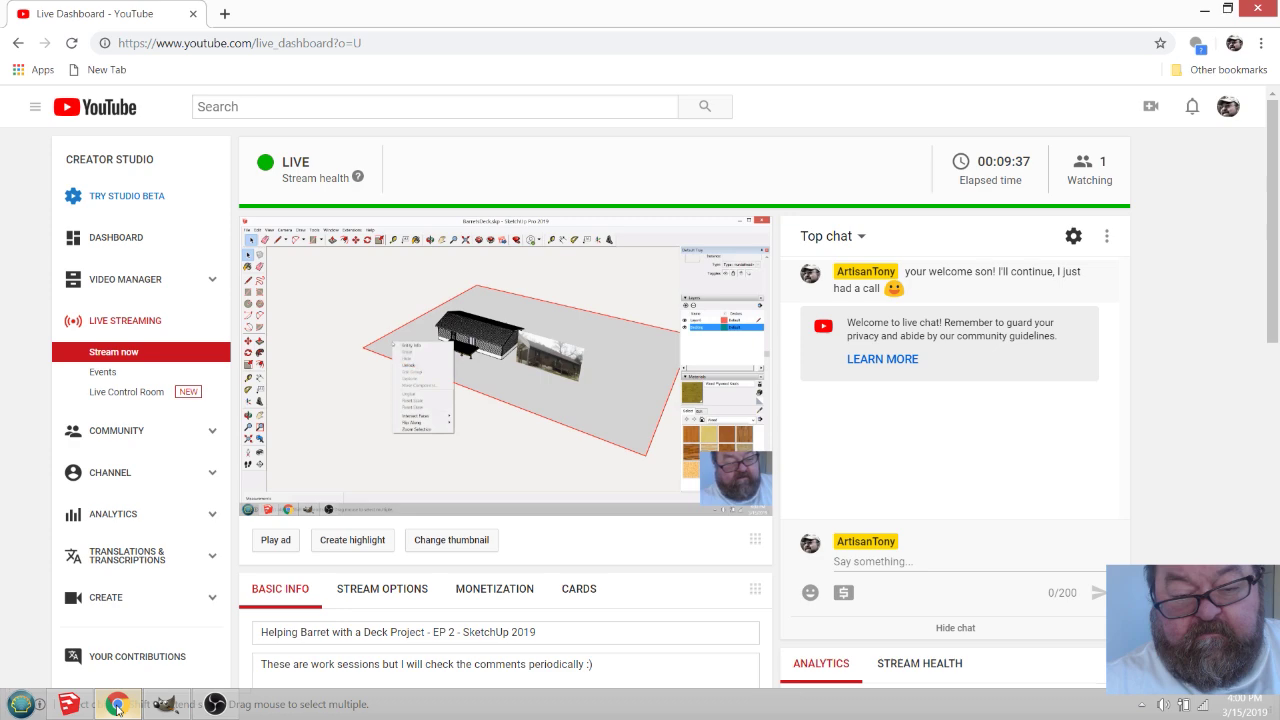
{"action": "left_click", "coordinate": [68, 705]}
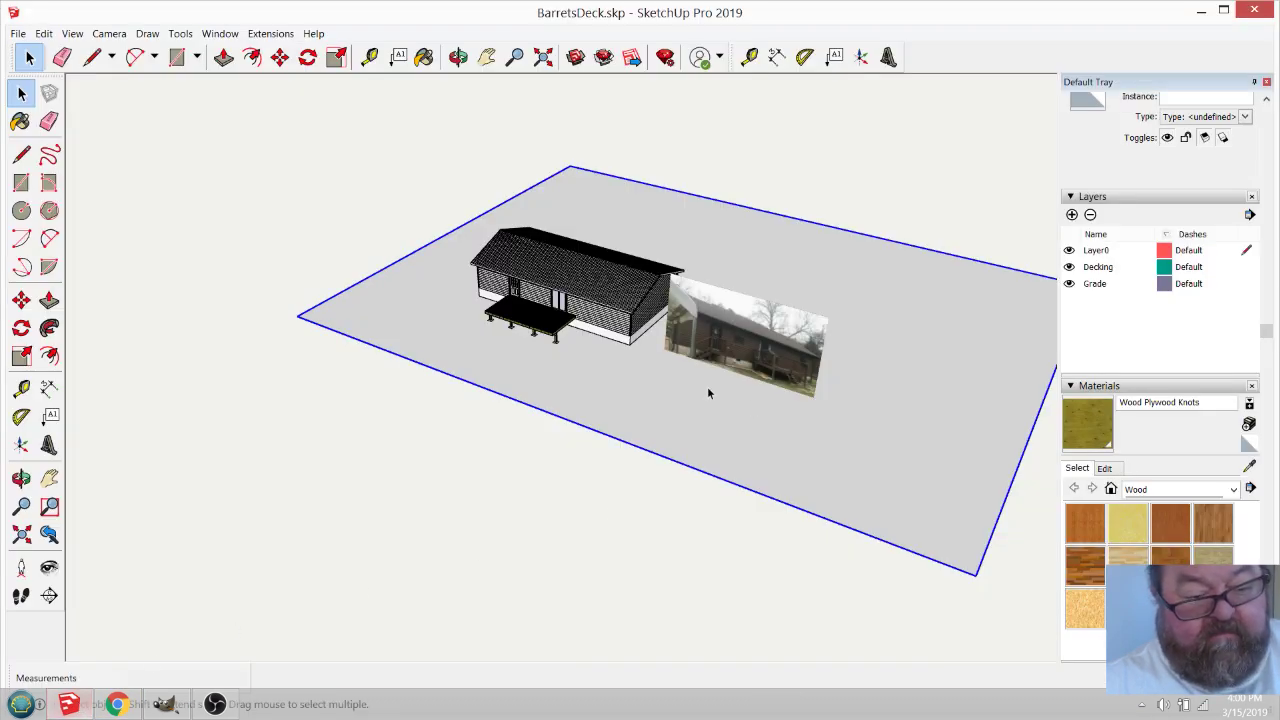
Assign the ground plane to the Grade layer and hide that layer.
{"action": "scroll", "coordinate": [578, 320], "scroll_direction": "up", "scroll_amount": 2}
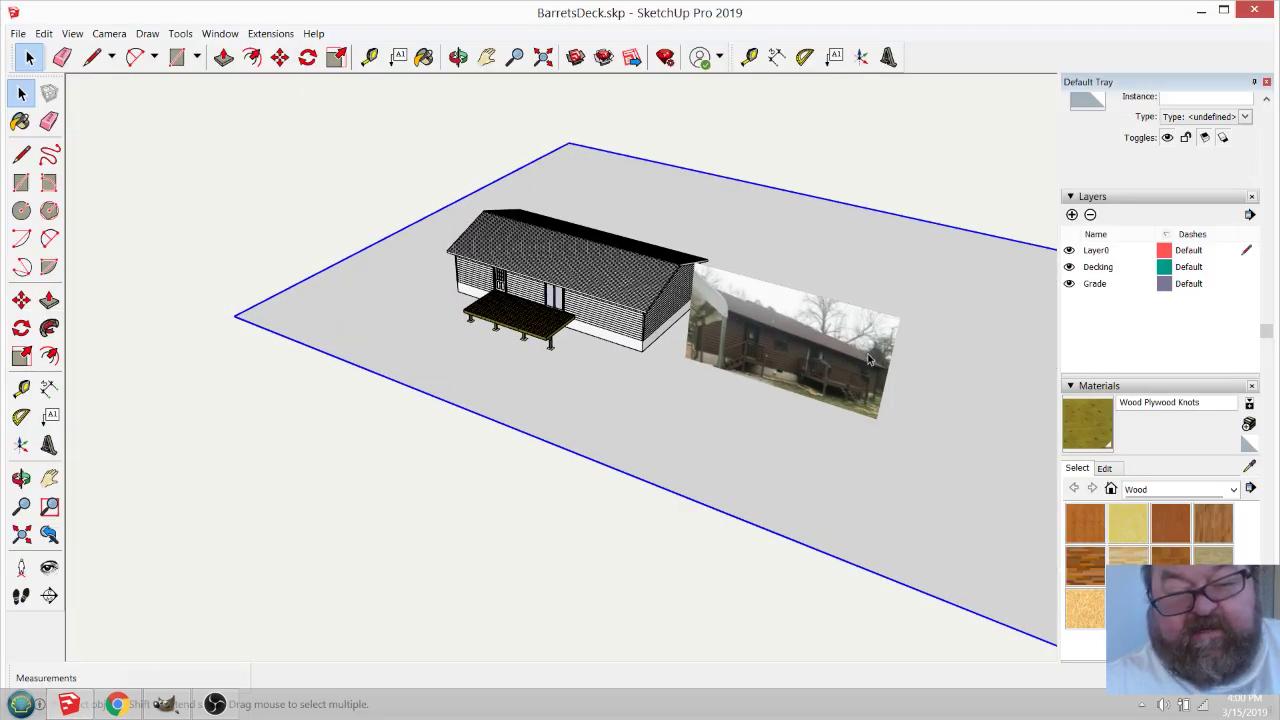
{"action": "scroll", "coordinate": [1208, 158], "scroll_direction": "up", "scroll_amount": 2}
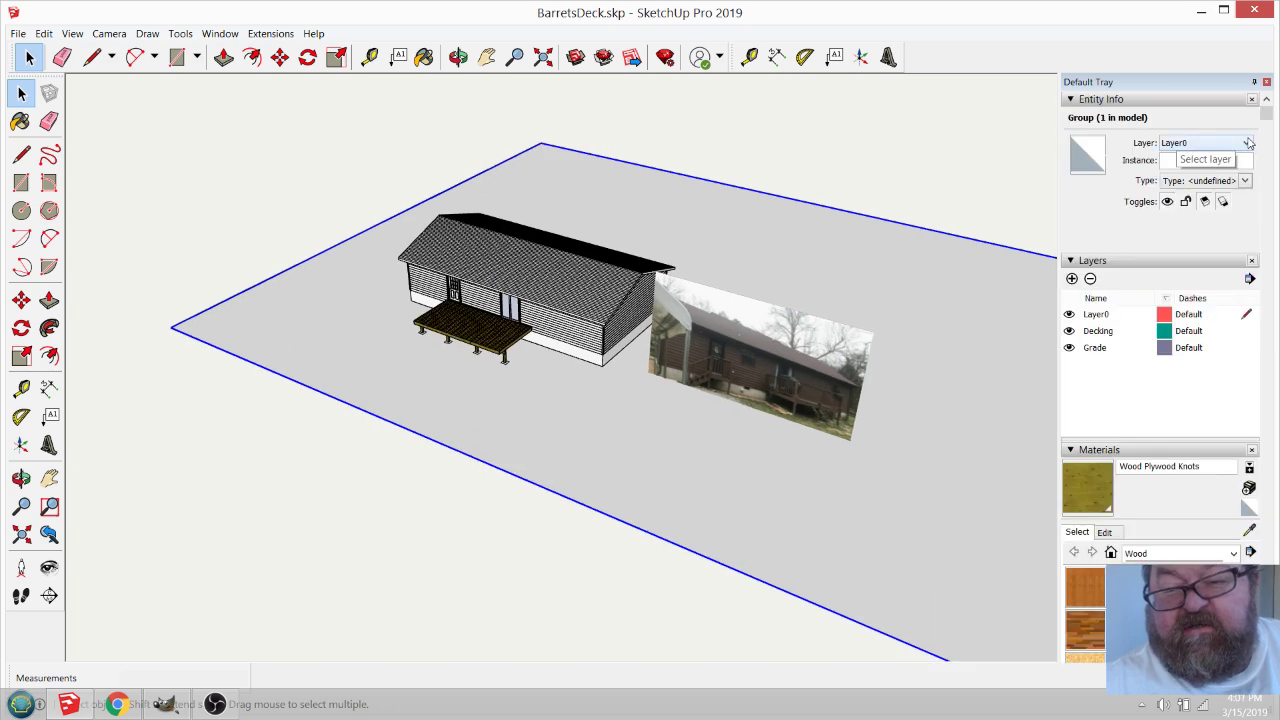
{"action": "left_click", "coordinate": [1247, 143]}
{"action": "left_click", "coordinate": [1224, 178]}
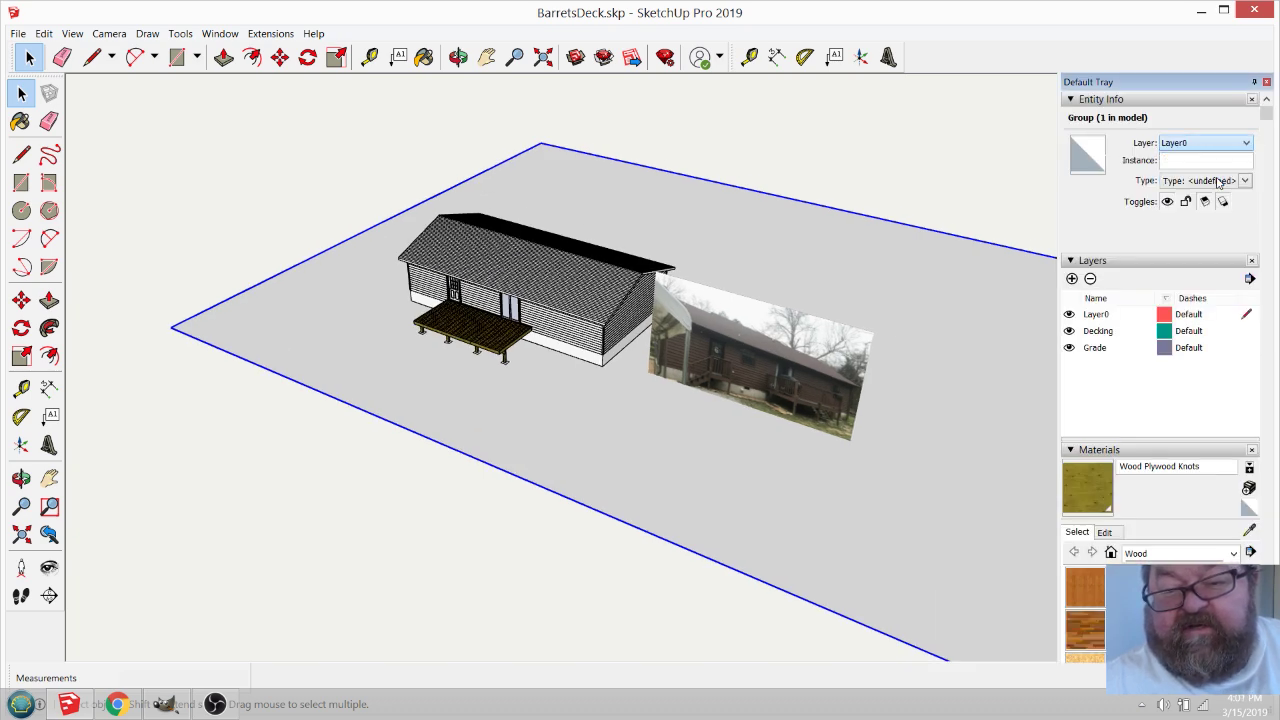
{"action": "left_click", "coordinate": [1069, 347]}
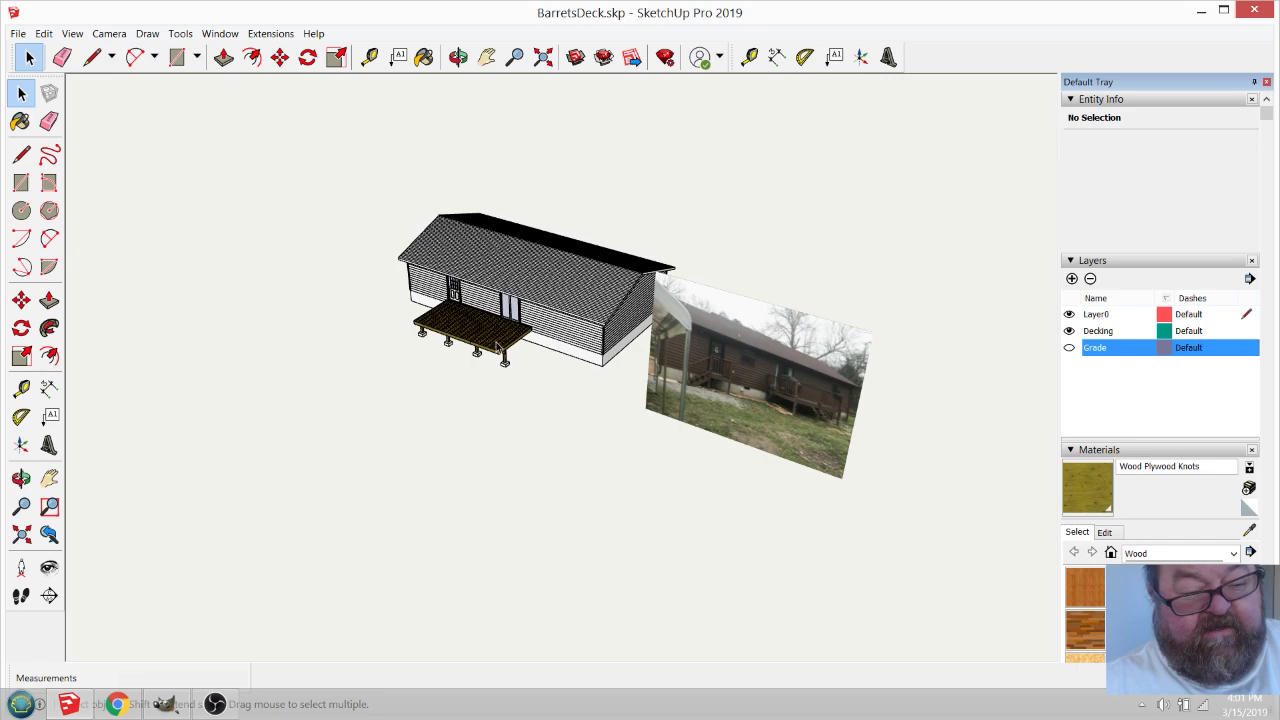
Get close to the corner post's footing and search the 3D Warehouse for "post base".
{"action": "left_click", "coordinate": [458, 56]}
{"action": "scroll", "coordinate": [497, 400], "scroll_direction": "up", "scroll_amount": 6}
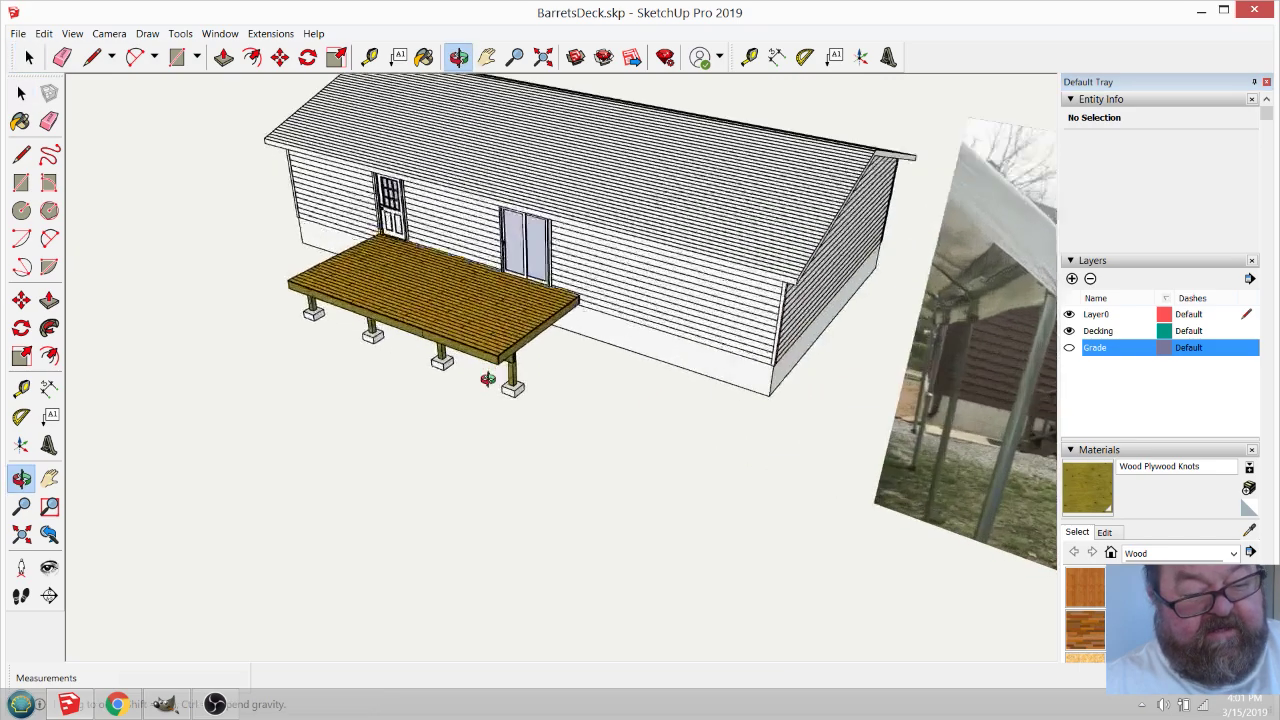
{"action": "scroll", "coordinate": [497, 400], "scroll_direction": "up", "scroll_amount": 8}
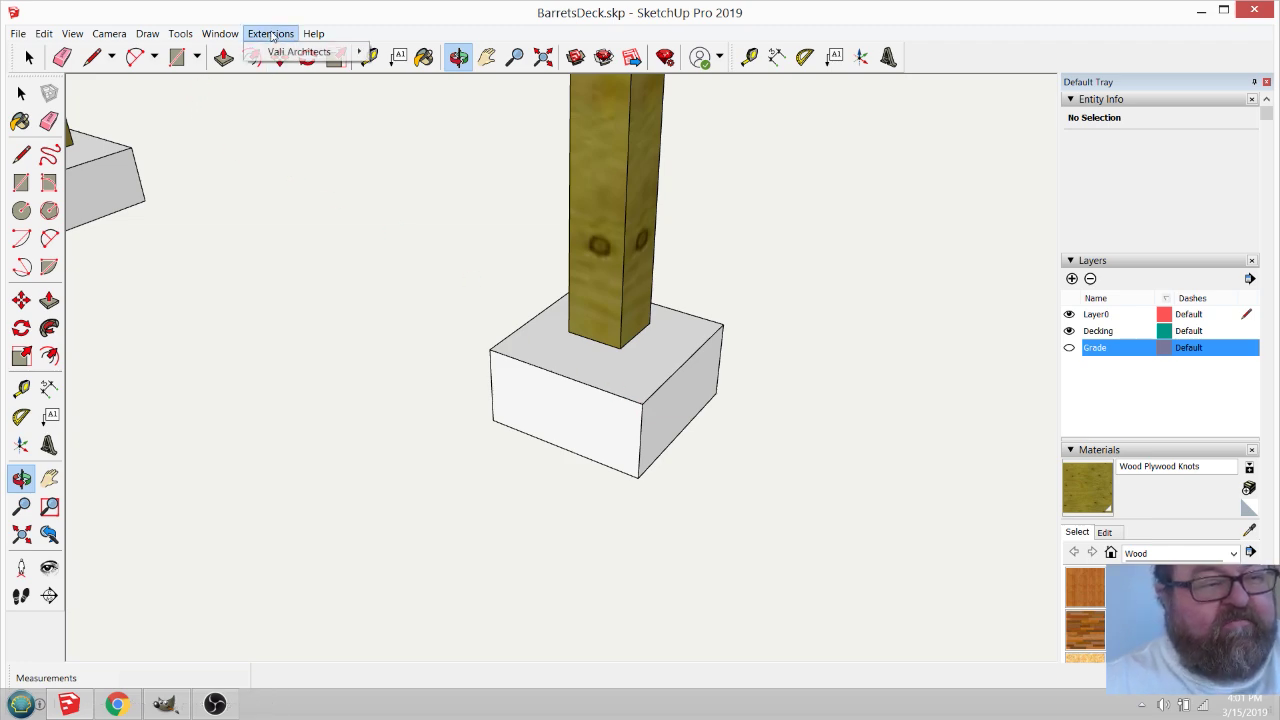
{"action": "left_click", "coordinate": [216, 35]}
{"action": "left_click", "coordinate": [250, 145]}
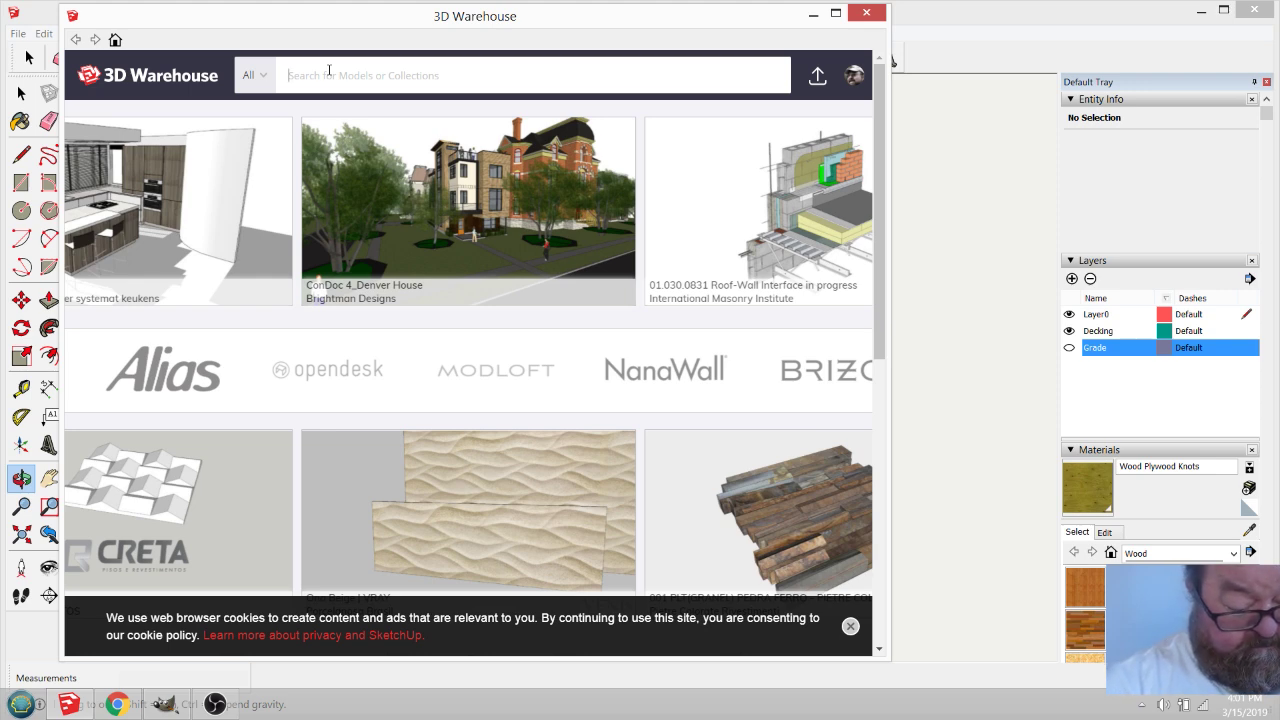
{"action": "left_click", "coordinate": [329, 70]}
{"action": "type", "text": "p"}
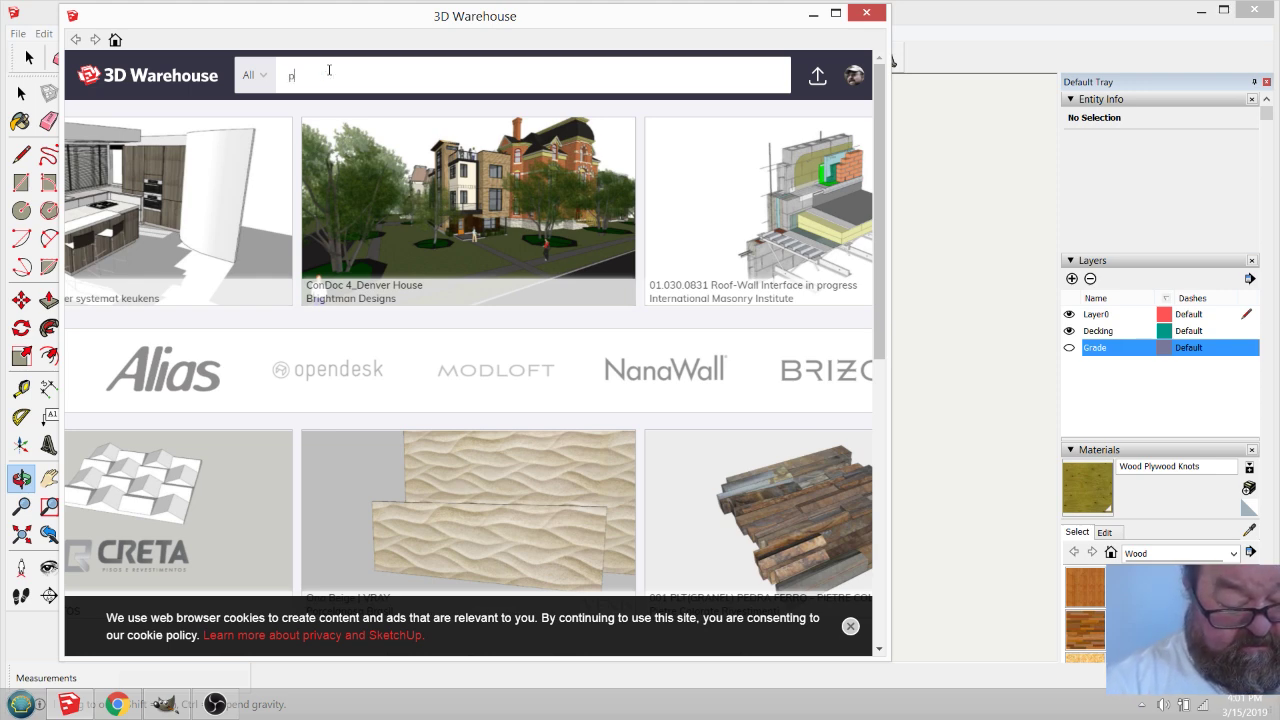
{"action": "type", "text": "ost bas"}
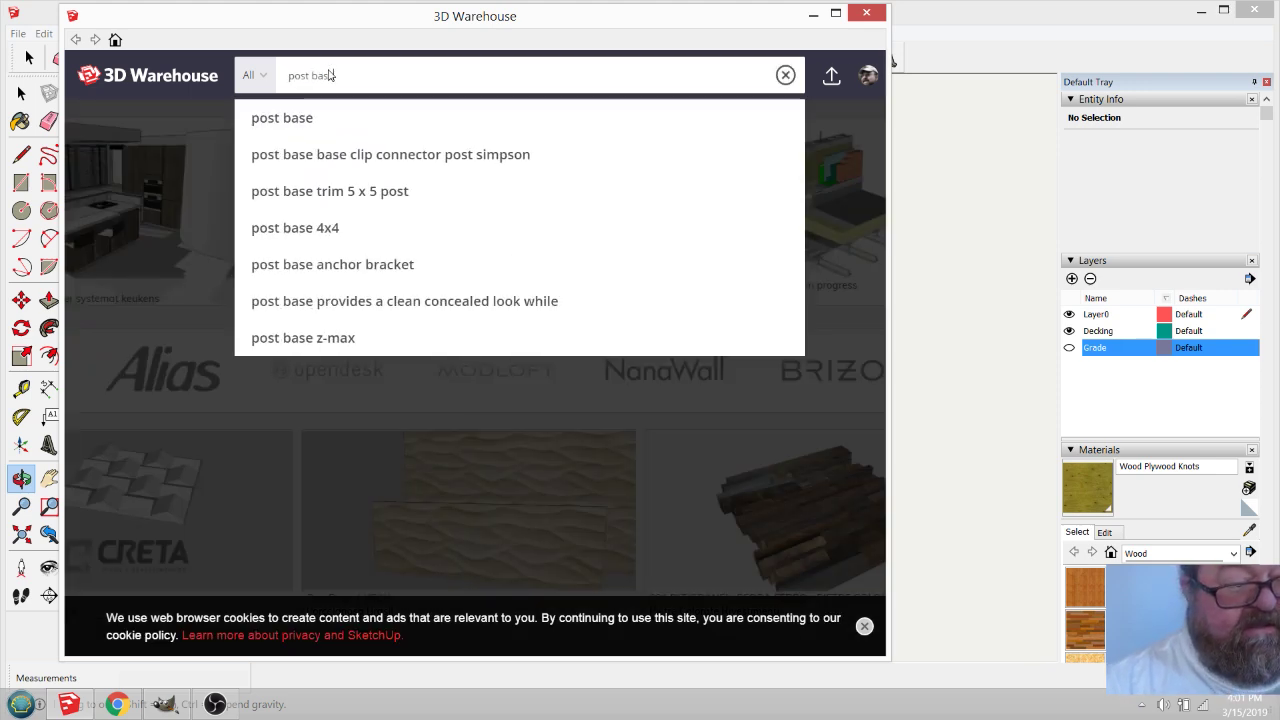
{"action": "type", "text": "e"}
{"action": "key", "text": "Return"}
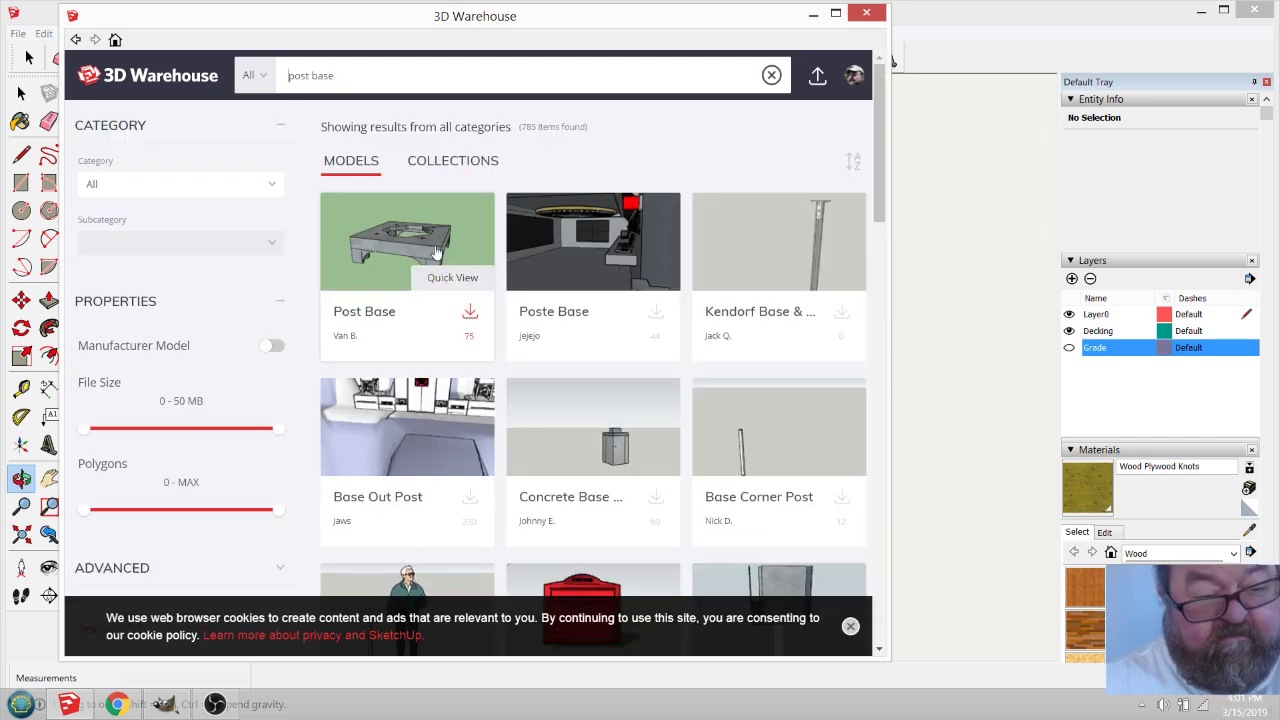
Find the SIMPSON Strong-Tie - 6x6 Post Base Z-Max model in the search results and download it directly into the model.
{"action": "scroll", "coordinate": [436, 252], "scroll_direction": "down", "scroll_amount": 3}
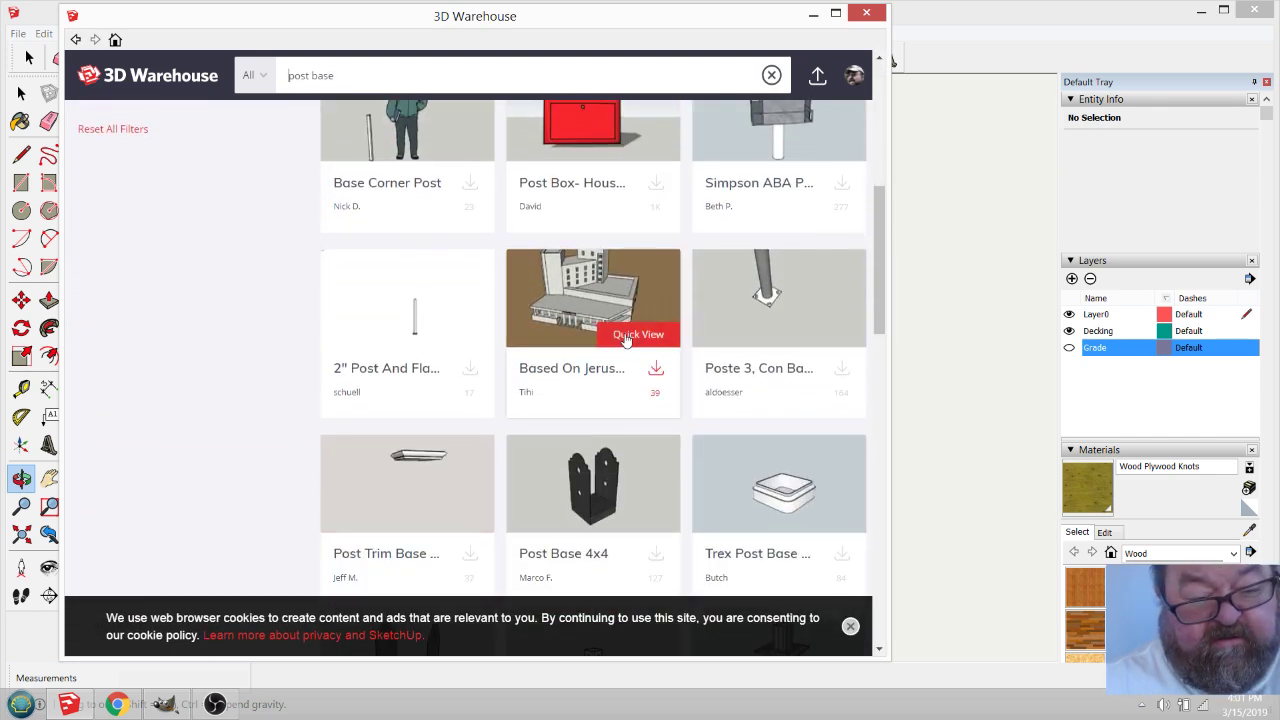
{"action": "scroll", "coordinate": [625, 340], "scroll_direction": "down", "scroll_amount": 2}
{"action": "scroll", "coordinate": [625, 340], "scroll_direction": "down", "scroll_amount": 3}
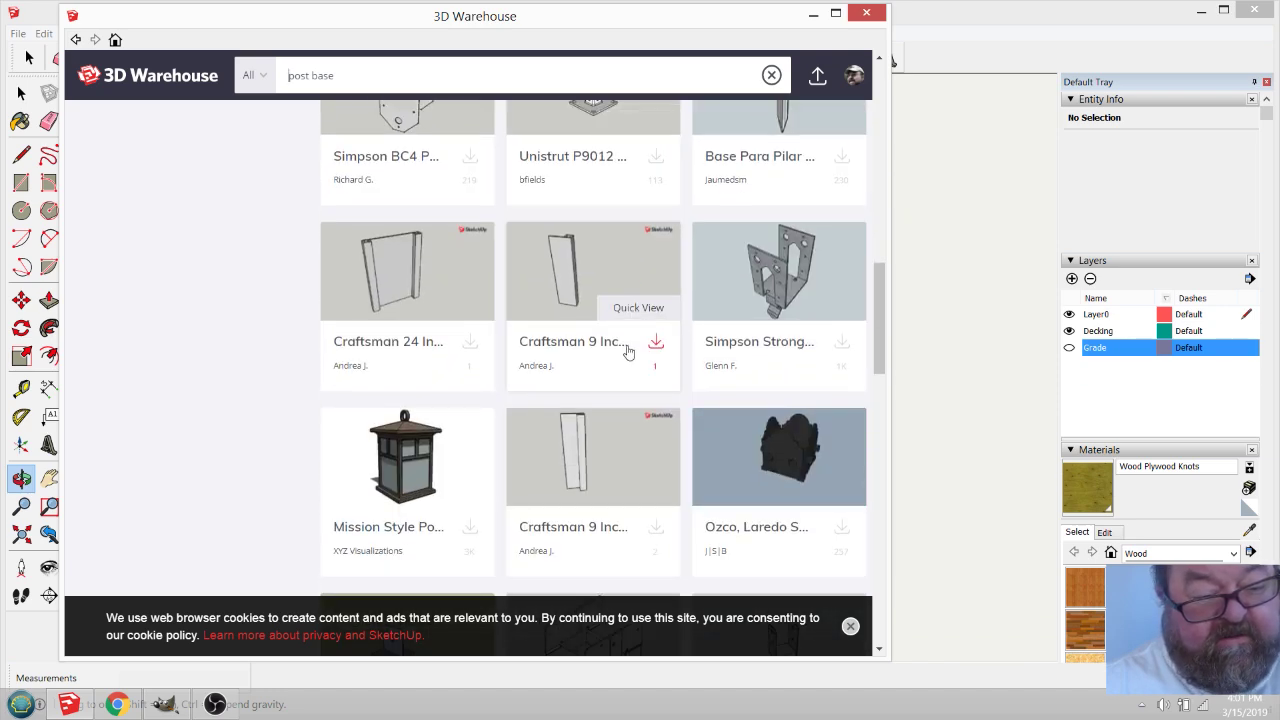
{"action": "scroll", "coordinate": [515, 309], "scroll_direction": "down", "scroll_amount": 2}
{"action": "scroll", "coordinate": [594, 320], "scroll_direction": "down", "scroll_amount": 3}
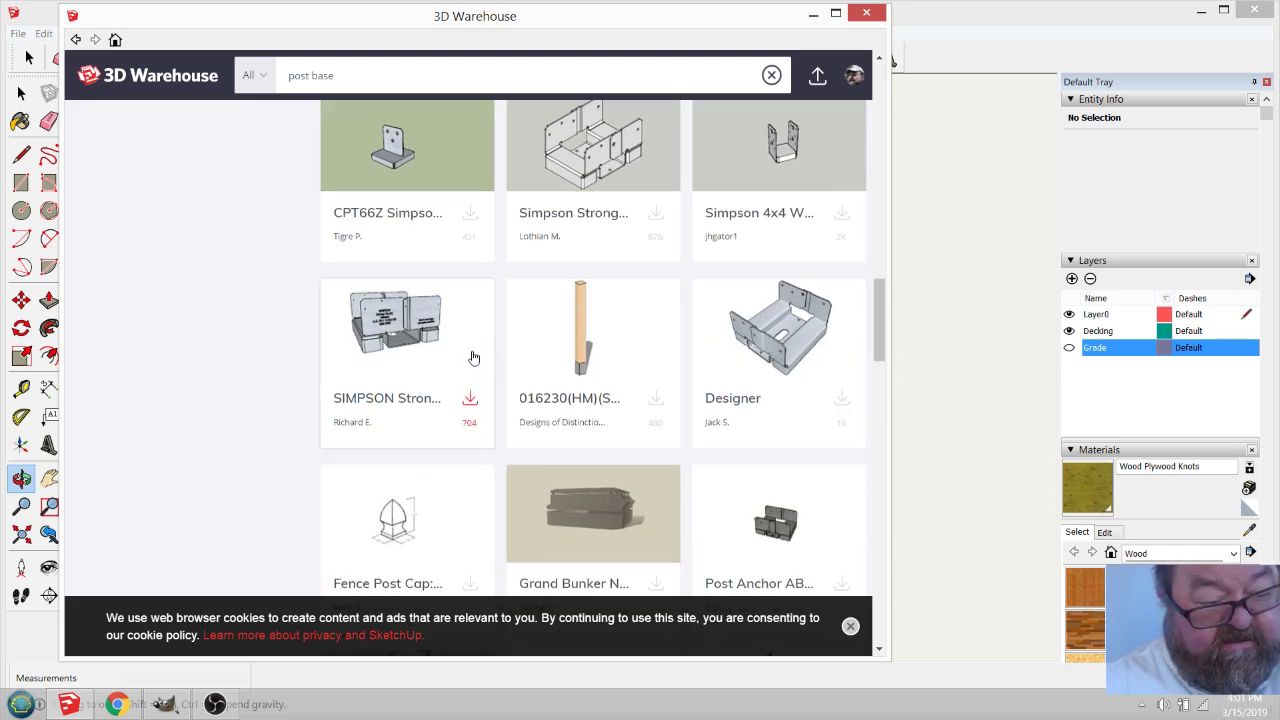
{"action": "left_click", "coordinate": [397, 319]}
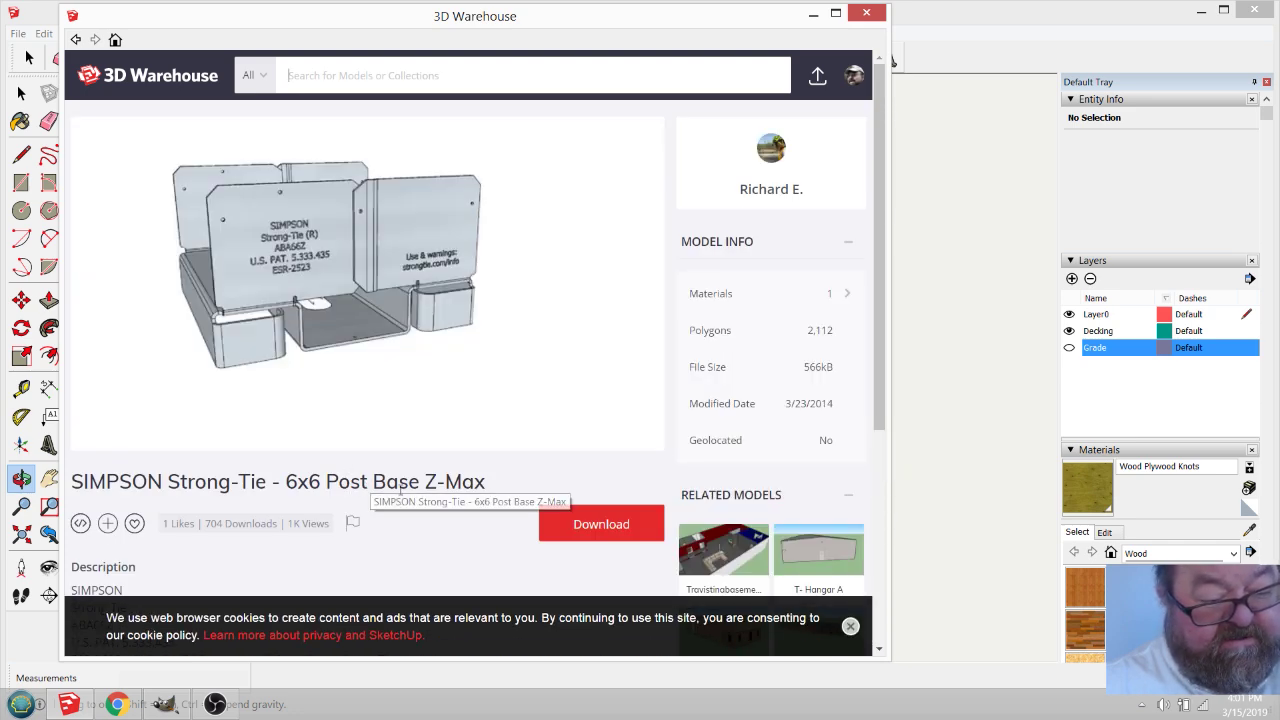
{"action": "left_click", "coordinate": [601, 528]}
{"action": "left_click", "coordinate": [450, 385]}
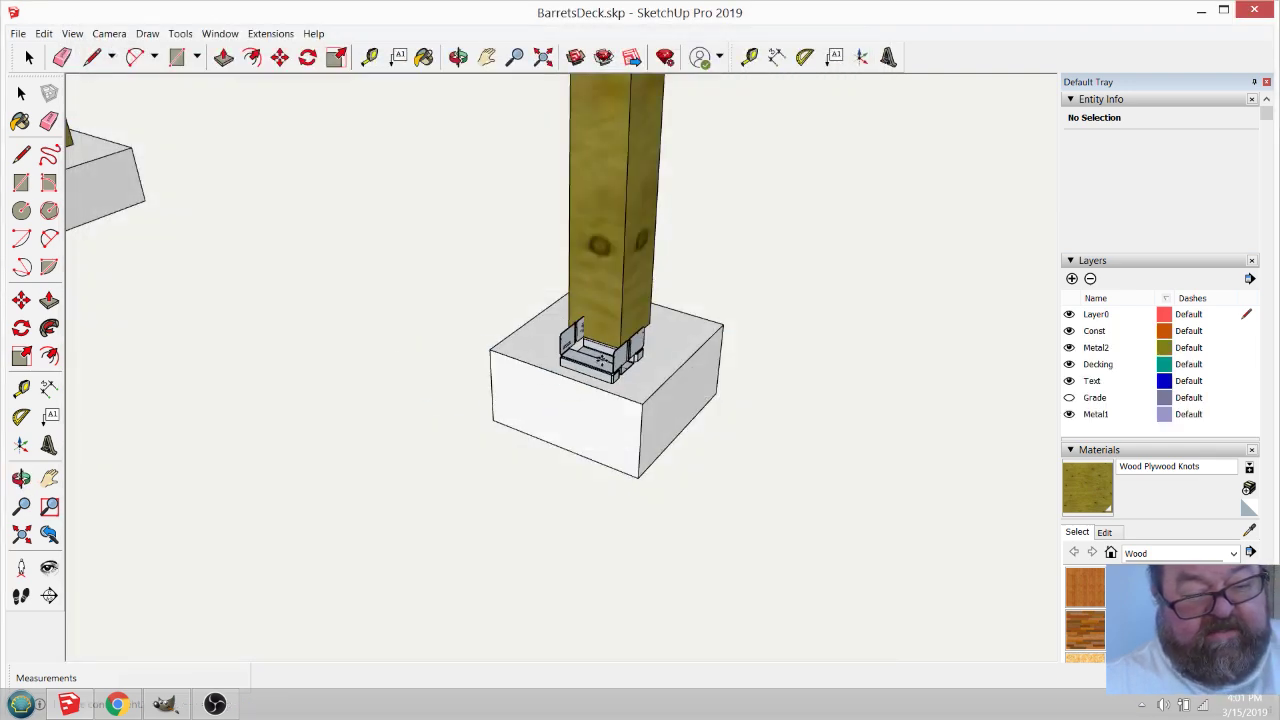
Place the downloaded Simpson post base on top of the footing at the foot of the corner post.
{"action": "scroll", "coordinate": [605, 350], "scroll_direction": "up", "scroll_amount": 4}
{"action": "scroll", "coordinate": [608, 352], "scroll_direction": "up", "scroll_amount": 2}
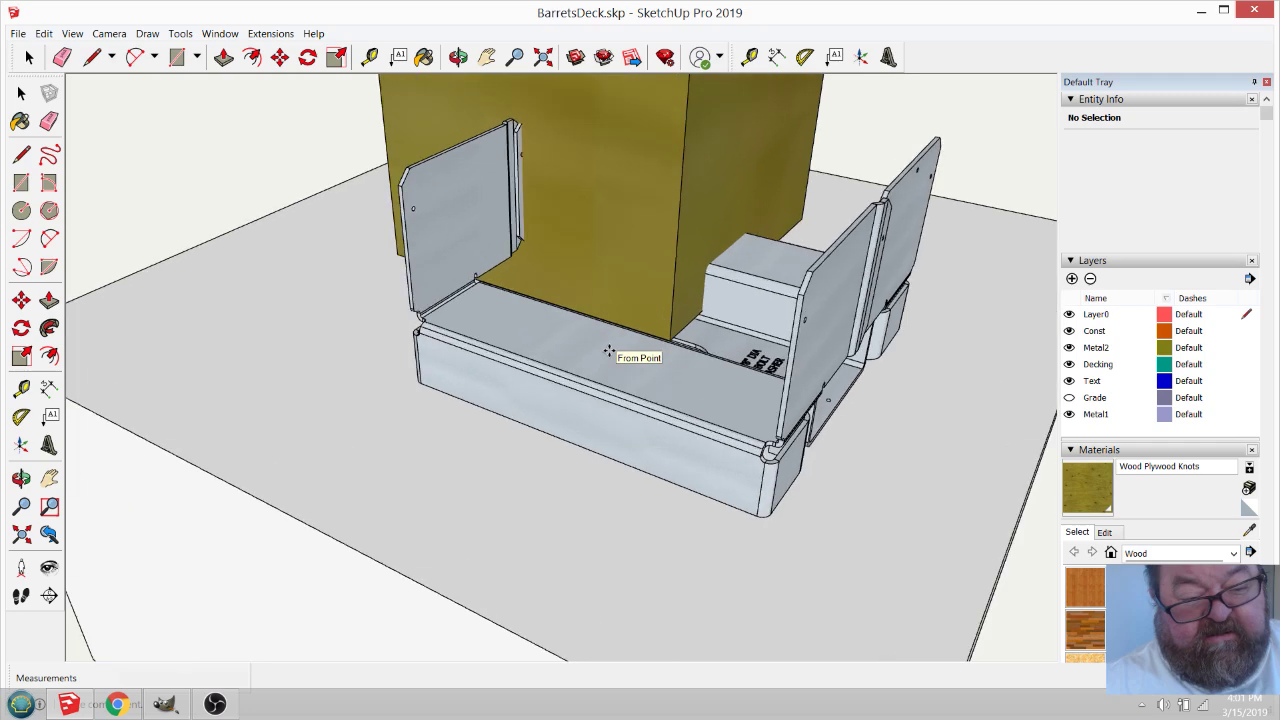
{"action": "left_click", "coordinate": [608, 355]}
{"action": "scroll", "coordinate": [611, 347], "scroll_direction": "up", "scroll_amount": 2}
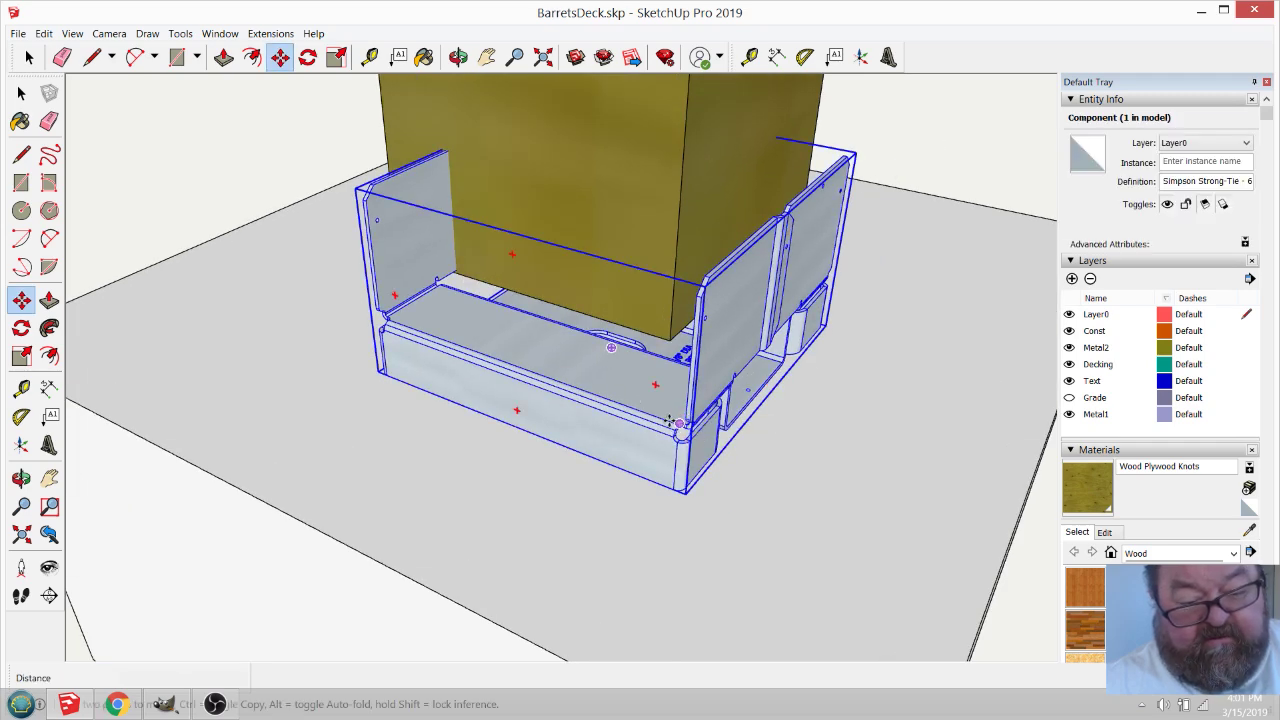
Move the post base about 2 5/16" so the post's bottom end sits on it between the side plates, and check the fit.
{"action": "scroll", "coordinate": [630, 409], "scroll_direction": "up", "scroll_amount": 2}
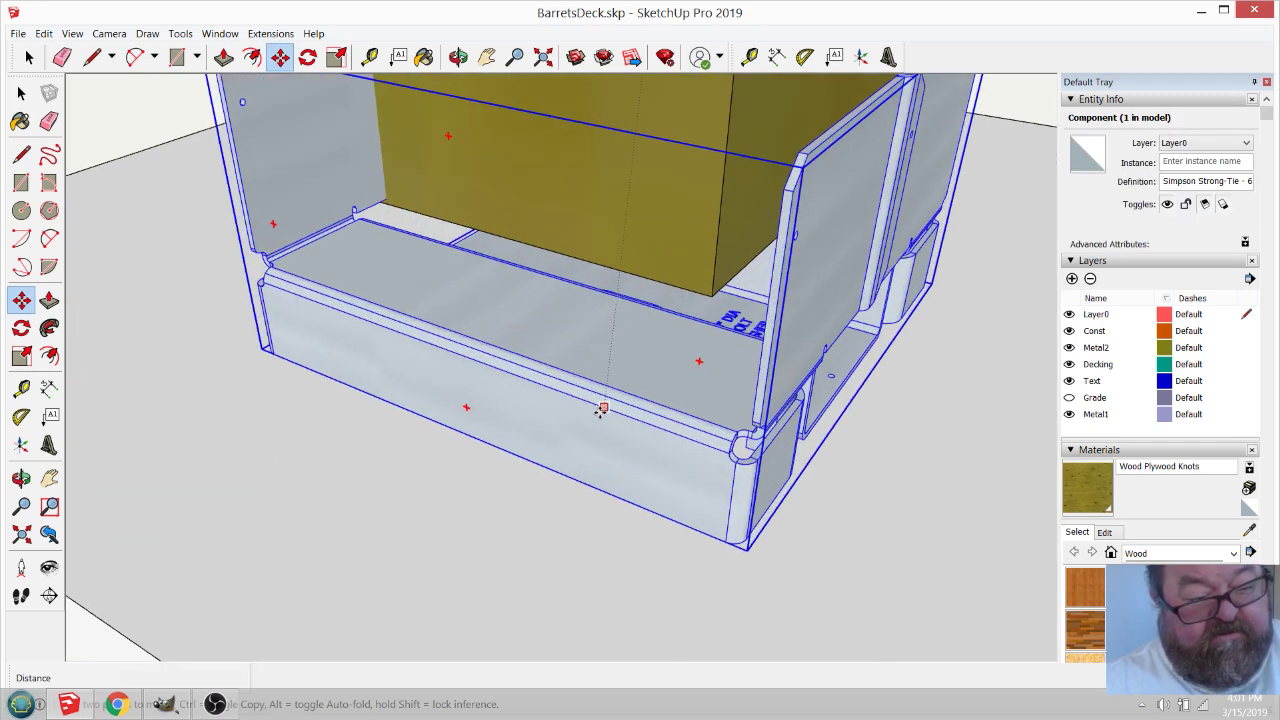
{"action": "left_click", "coordinate": [472, 337]}
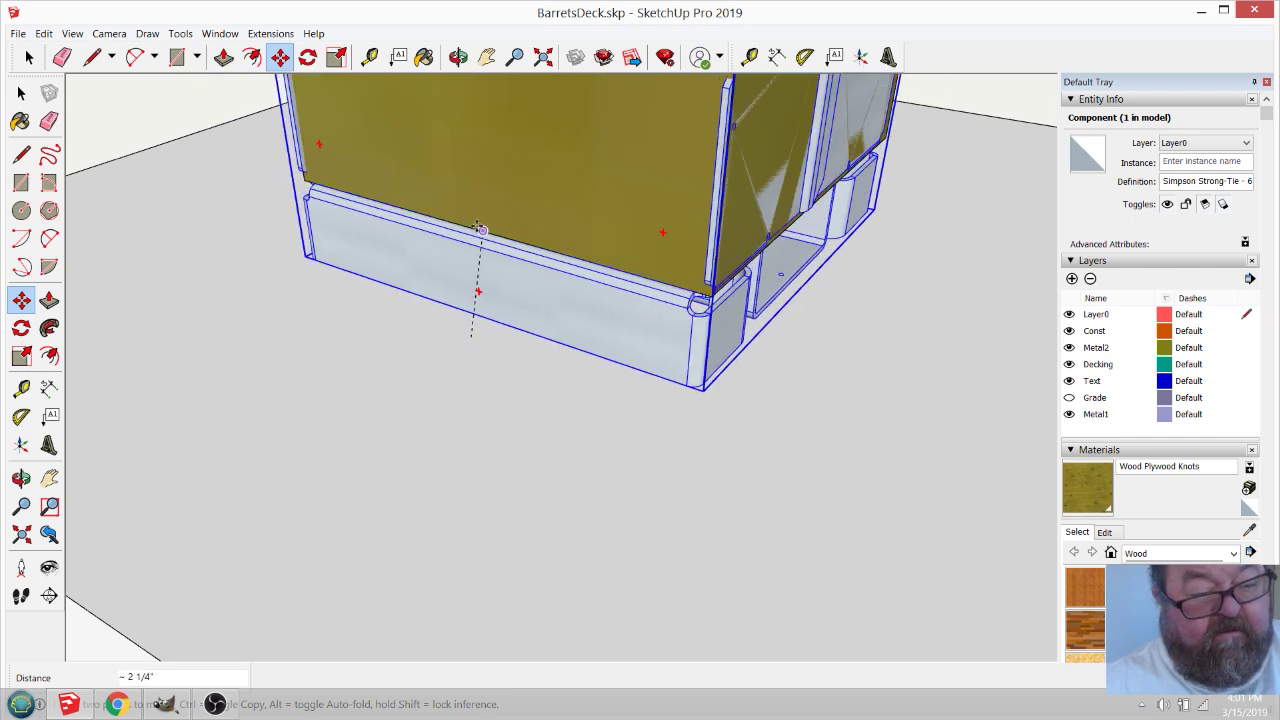
{"action": "scroll", "coordinate": [466, 228], "scroll_direction": "down", "scroll_amount": 3}
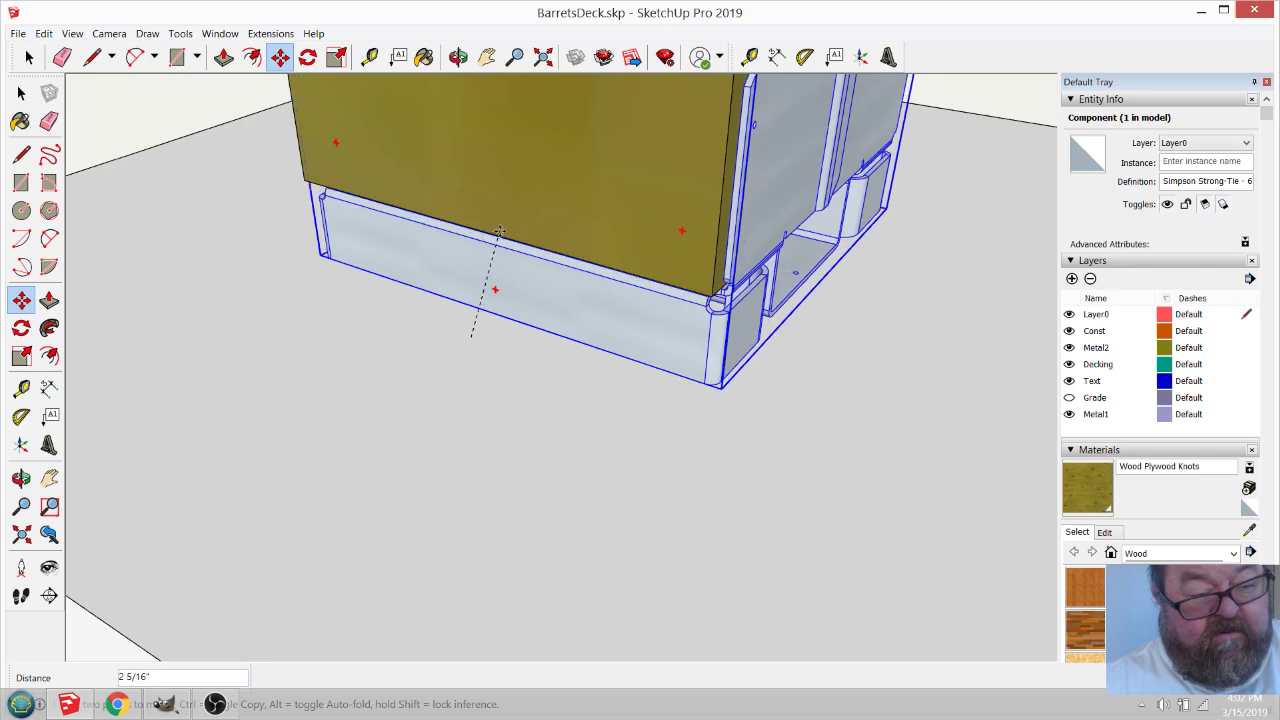
{"action": "left_click", "coordinate": [491, 231]}
{"action": "scroll", "coordinate": [695, 268], "scroll_direction": "up", "scroll_amount": 5}
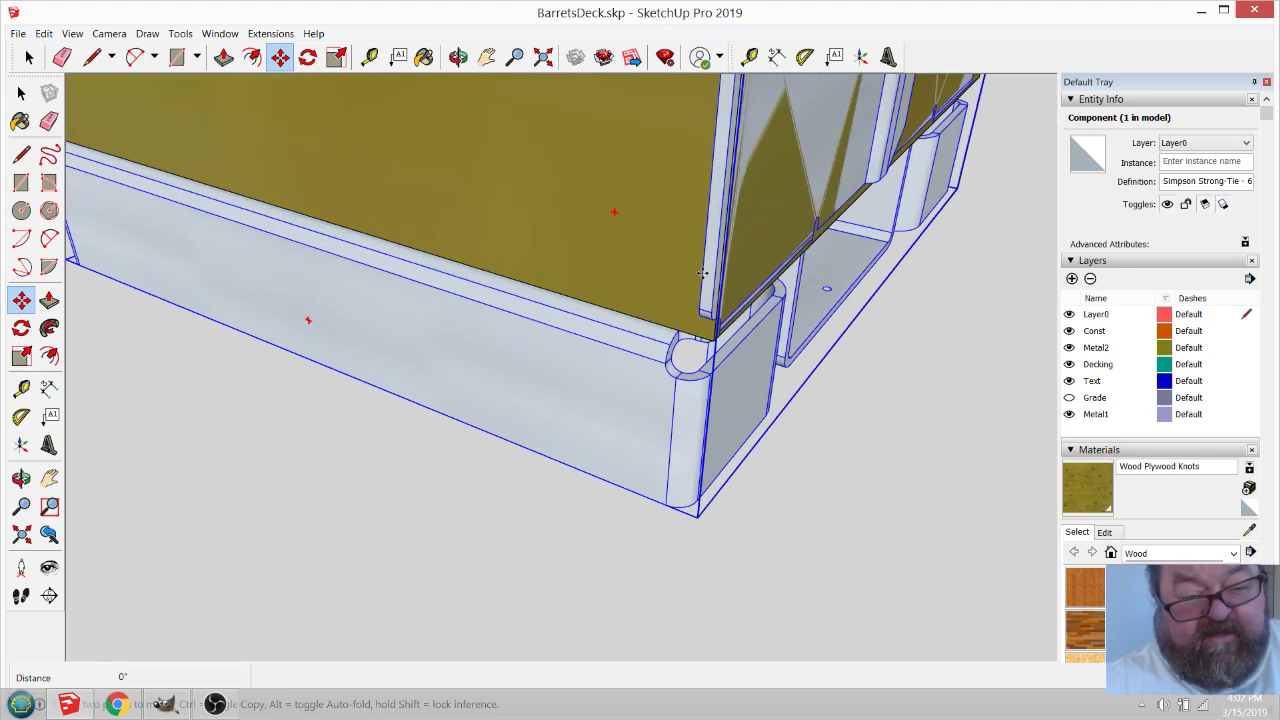
{"action": "scroll", "coordinate": [589, 257], "scroll_direction": "down", "scroll_amount": 5}
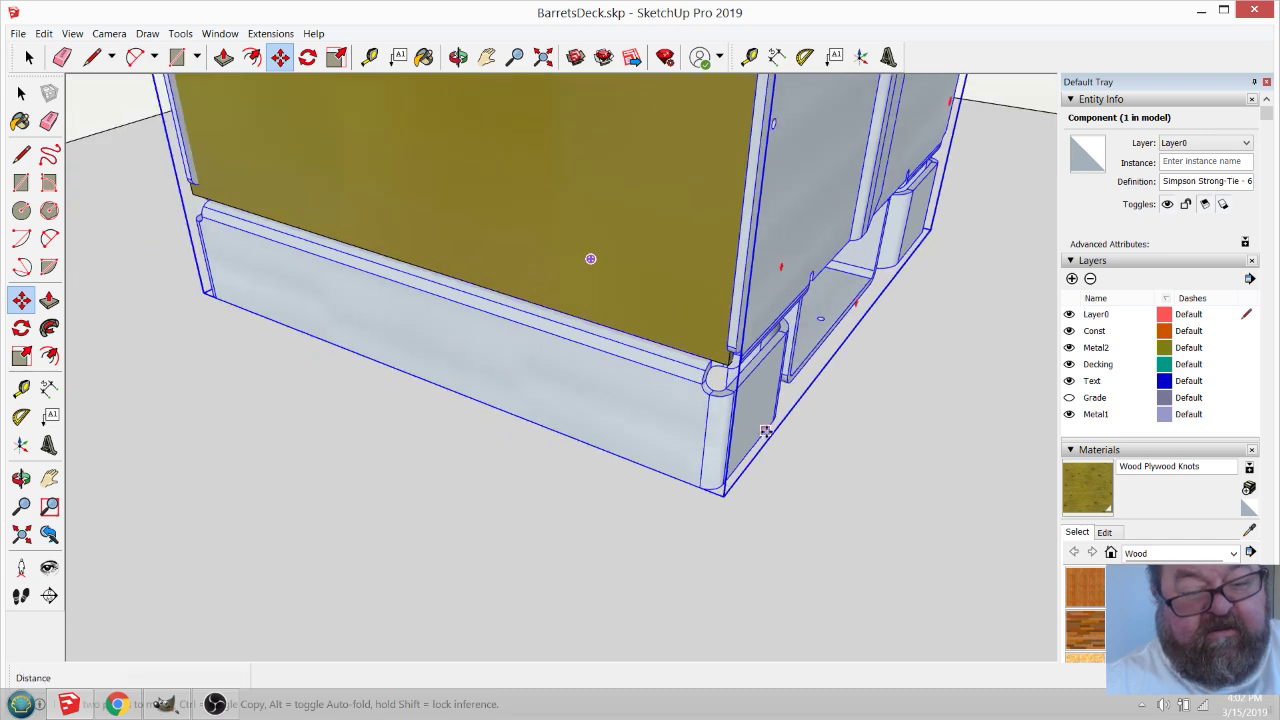
{"action": "left_click", "coordinate": [458, 57]}
{"action": "left_click_drag", "start_coordinate": [352, 262], "coordinate": [736, 307]}
{"action": "scroll", "coordinate": [631, 292], "scroll_direction": "up", "scroll_amount": 5}
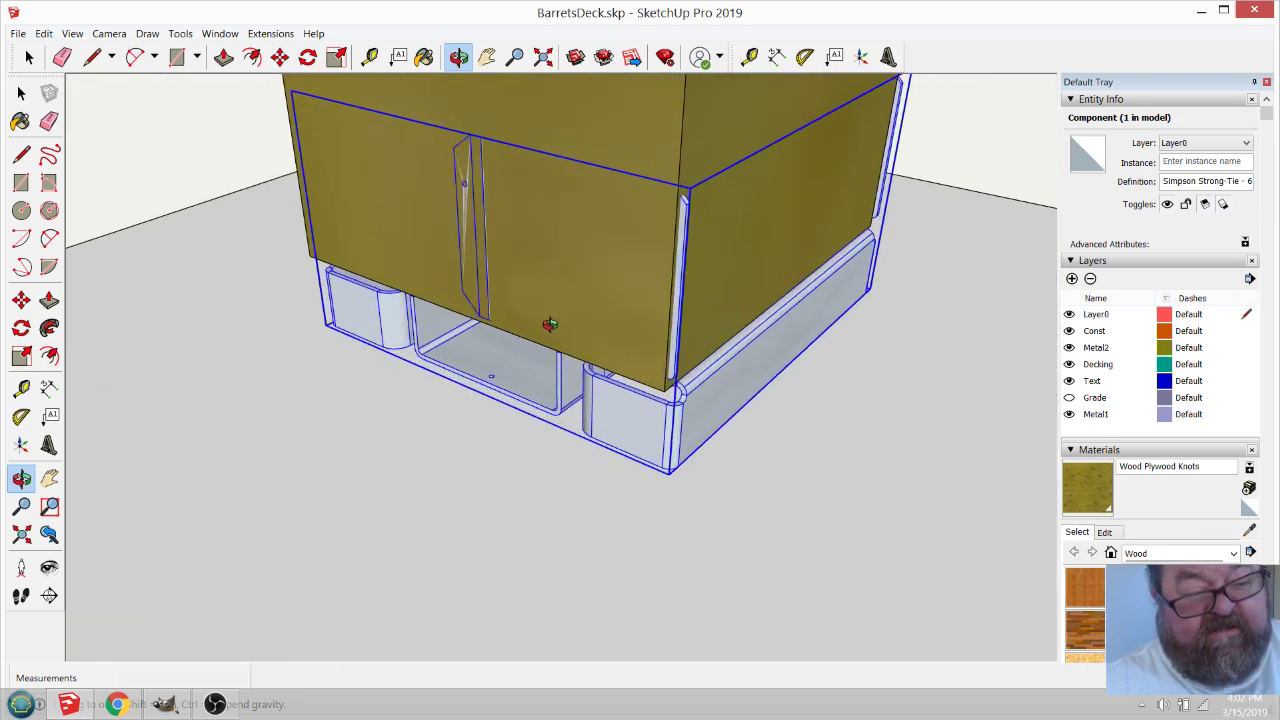
{"action": "left_click_drag", "start_coordinate": [620, 336], "coordinate": [360, 366]}
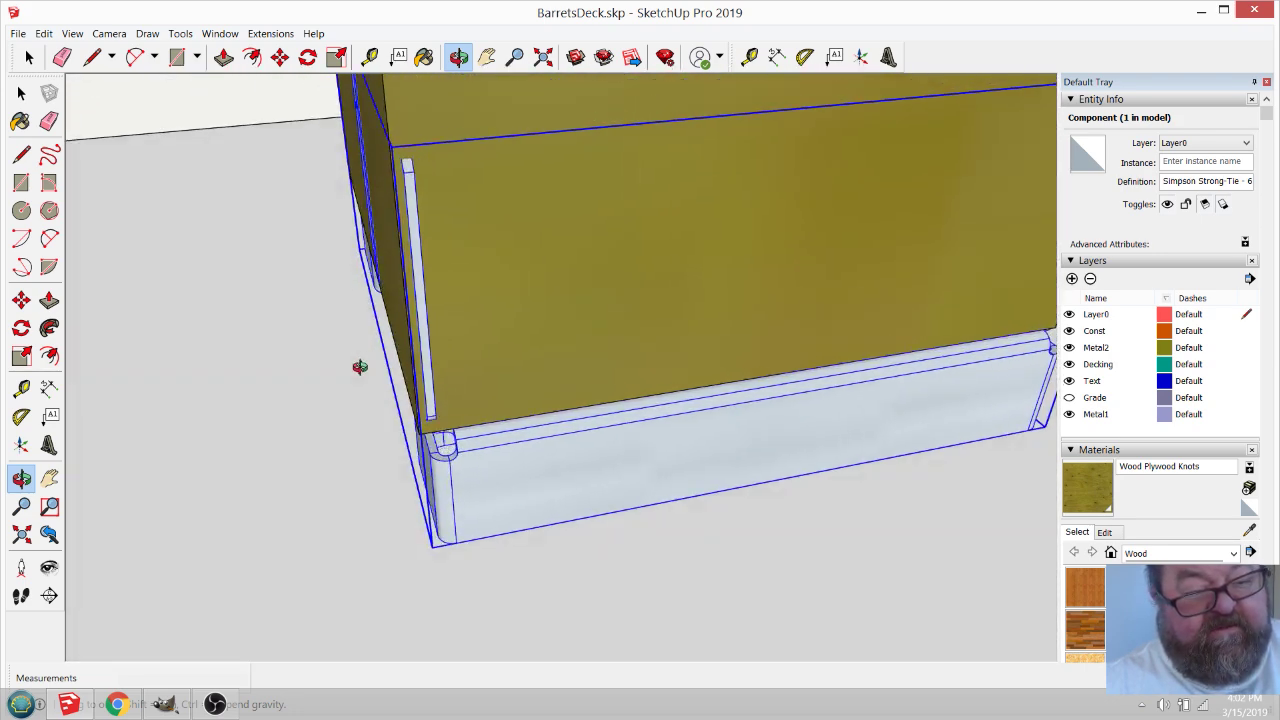
{"action": "left_click_drag", "start_coordinate": [426, 291], "coordinate": [742, 278]}
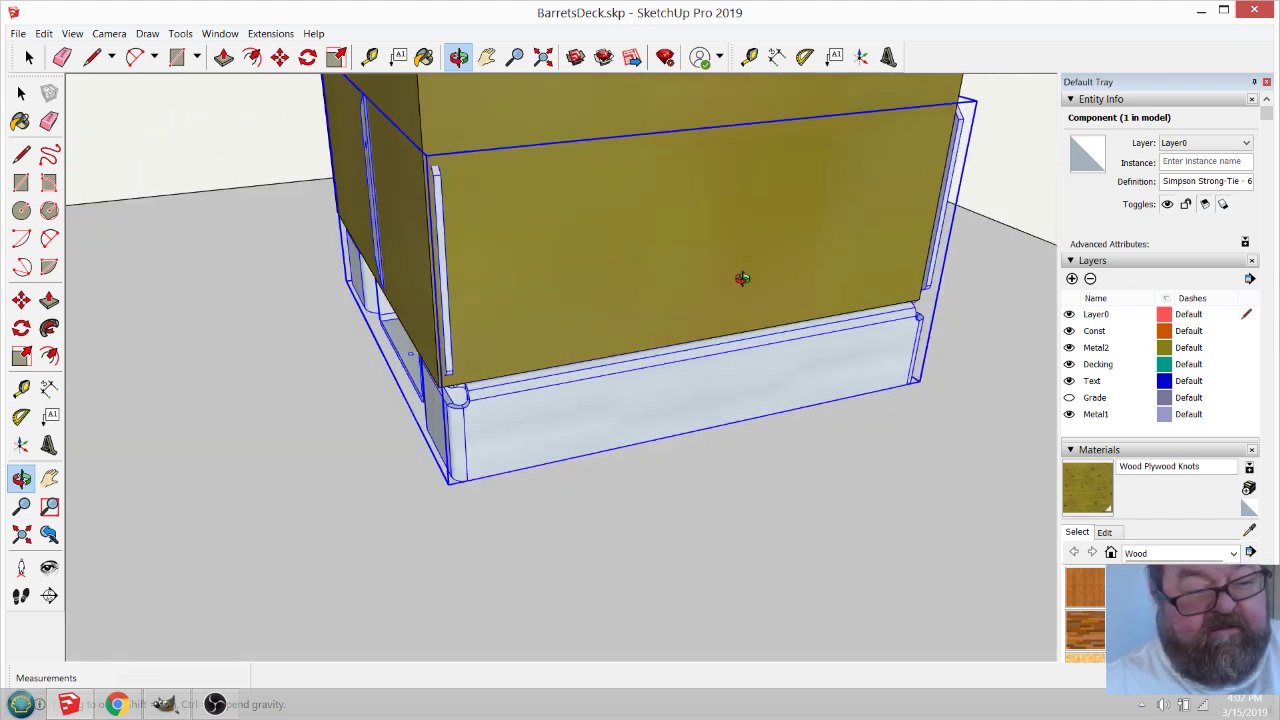
{"action": "key", "text": "space"}
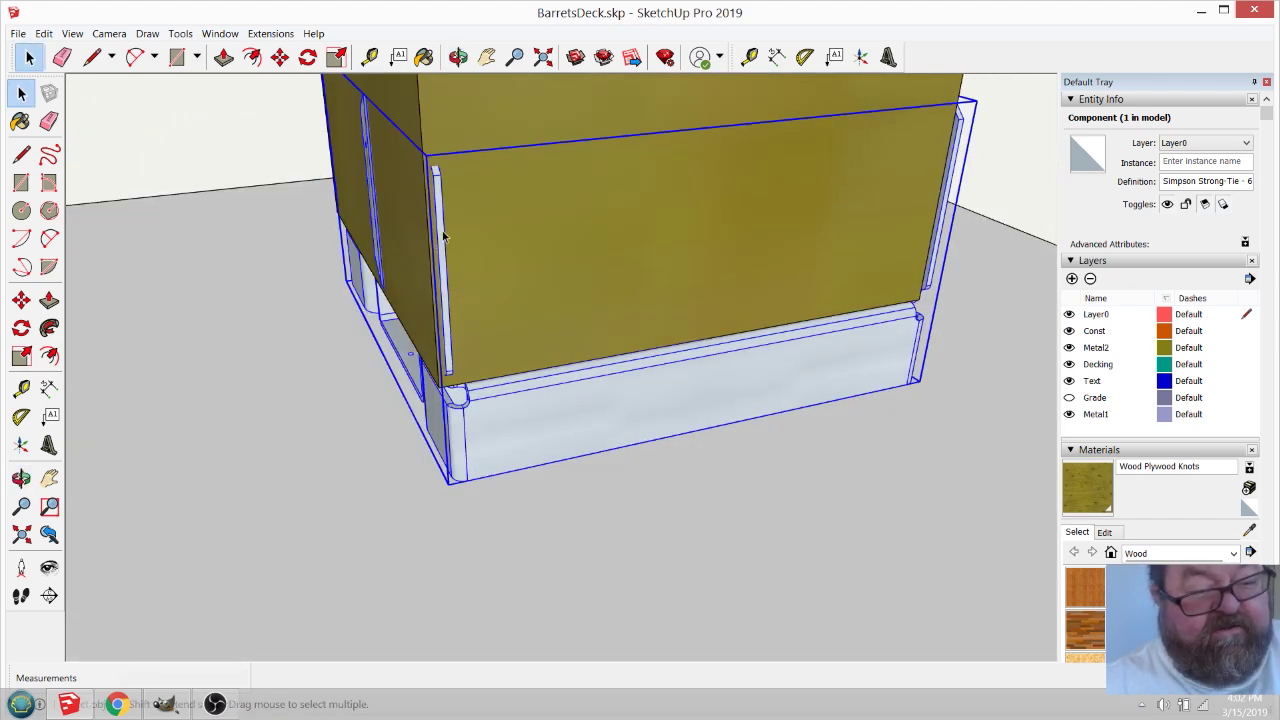
{"action": "double_click", "coordinate": [440, 240]}
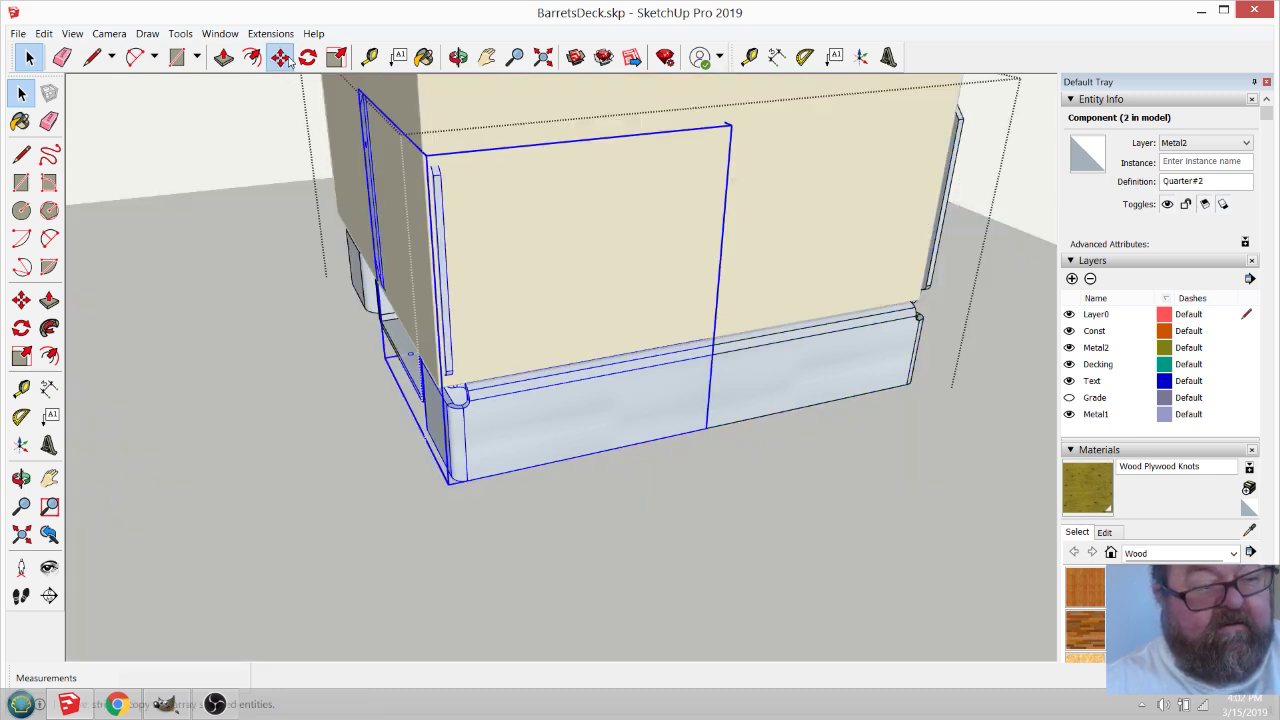
{"action": "key", "text": "m"}
{"action": "scroll", "coordinate": [430, 182], "scroll_direction": "up", "scroll_amount": 3}
{"action": "left_click", "coordinate": [441, 156]}
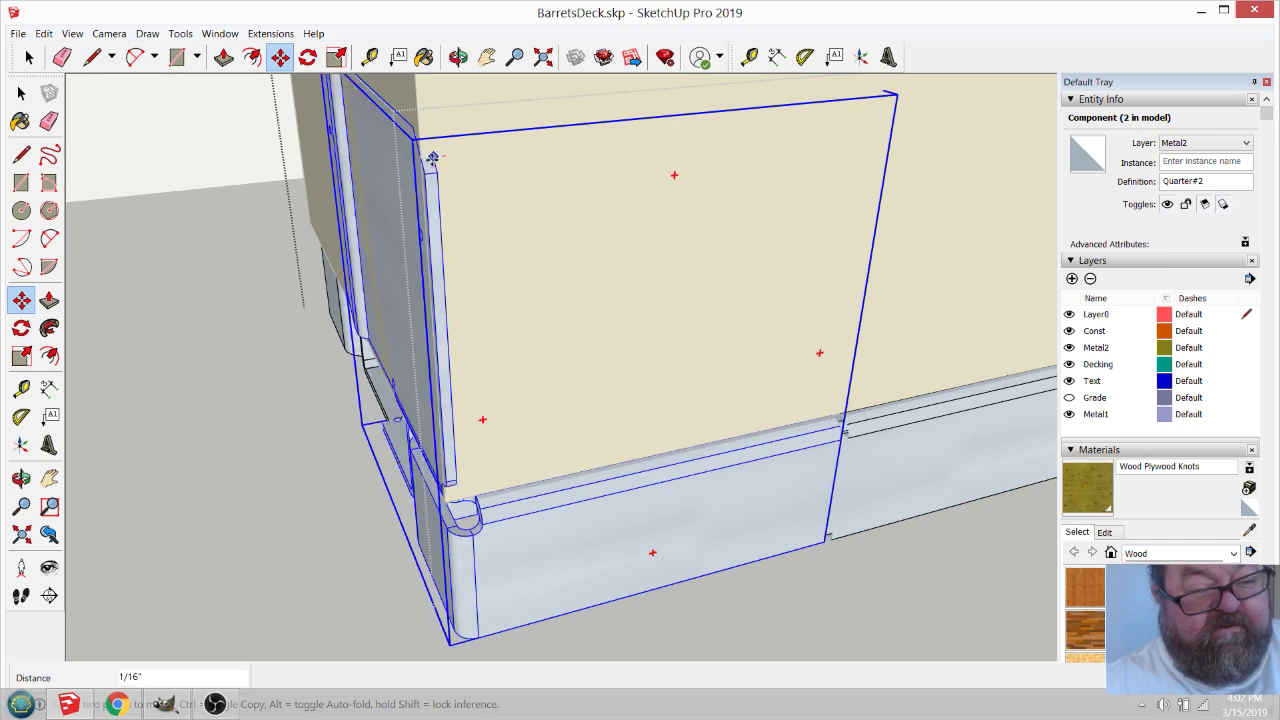
{"action": "key", "text": "Escape"}
{"action": "scroll", "coordinate": [408, 330], "scroll_direction": "down", "scroll_amount": 5}
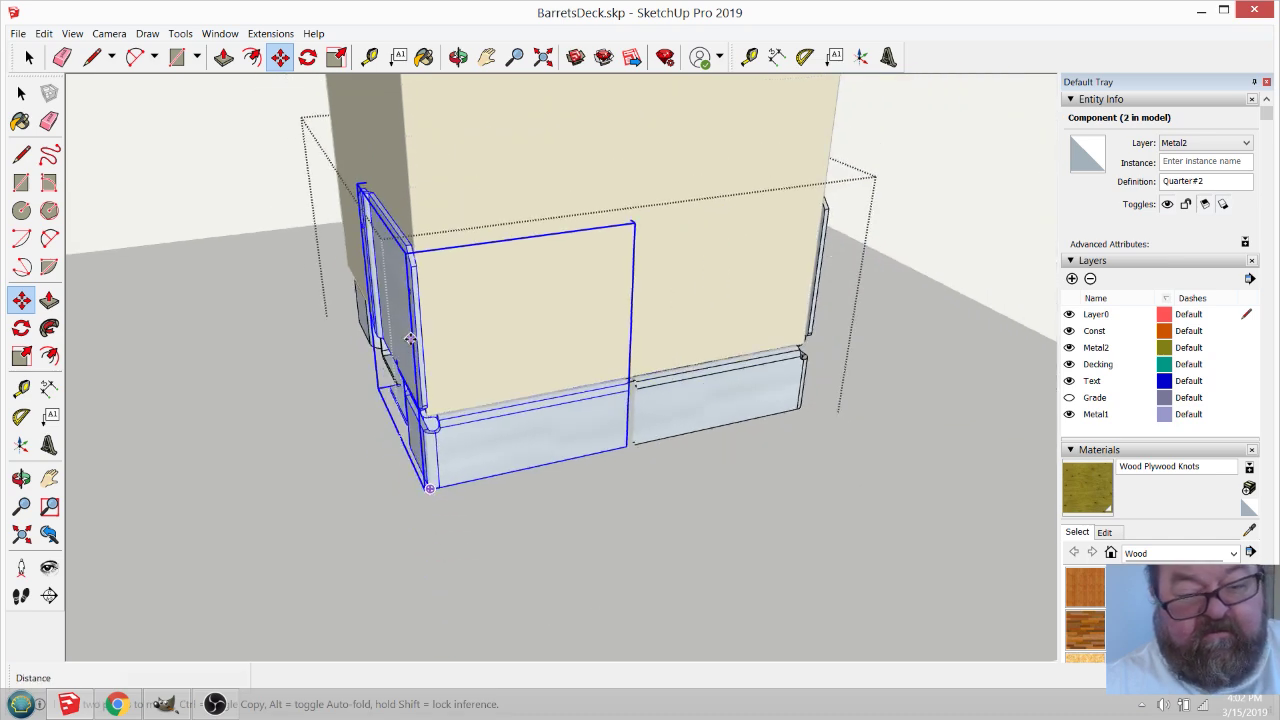
{"action": "left_click", "coordinate": [458, 57]}
{"action": "left_click_drag", "start_coordinate": [406, 166], "coordinate": [236, 231]}
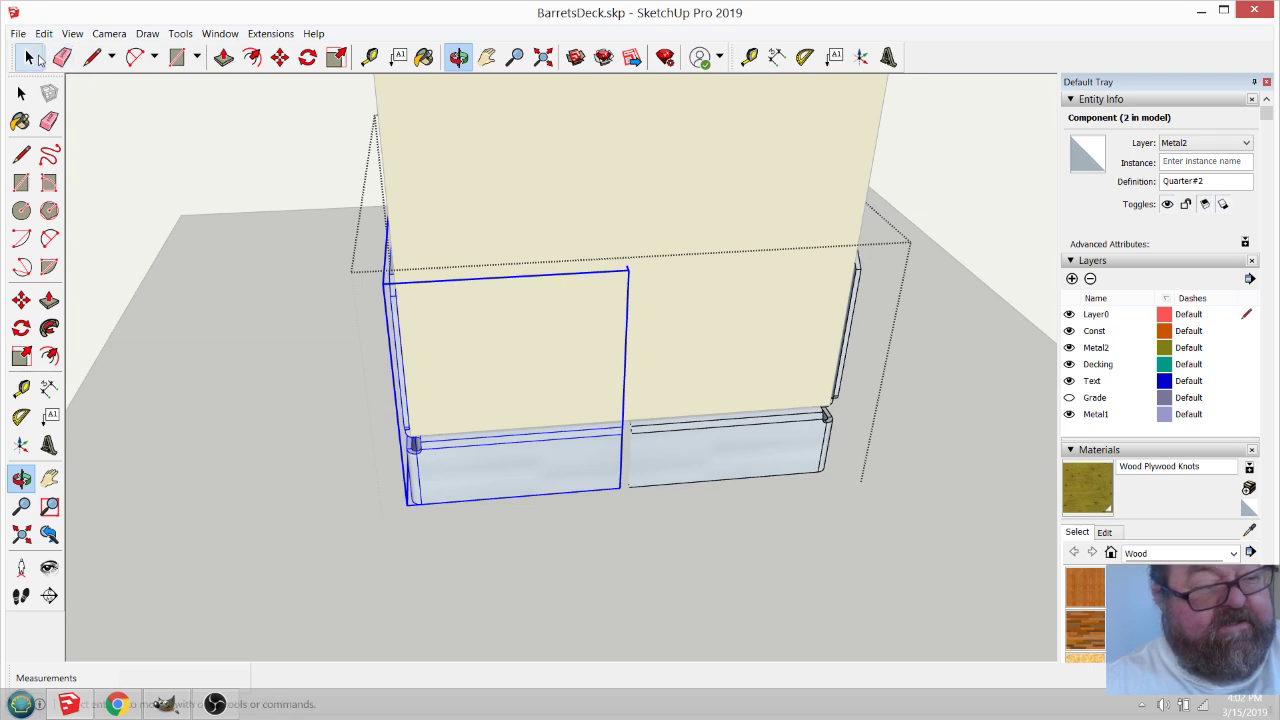
{"action": "left_click", "coordinate": [29, 57]}
{"action": "left_click", "coordinate": [221, 263]}
{"action": "left_click", "coordinate": [221, 265]}
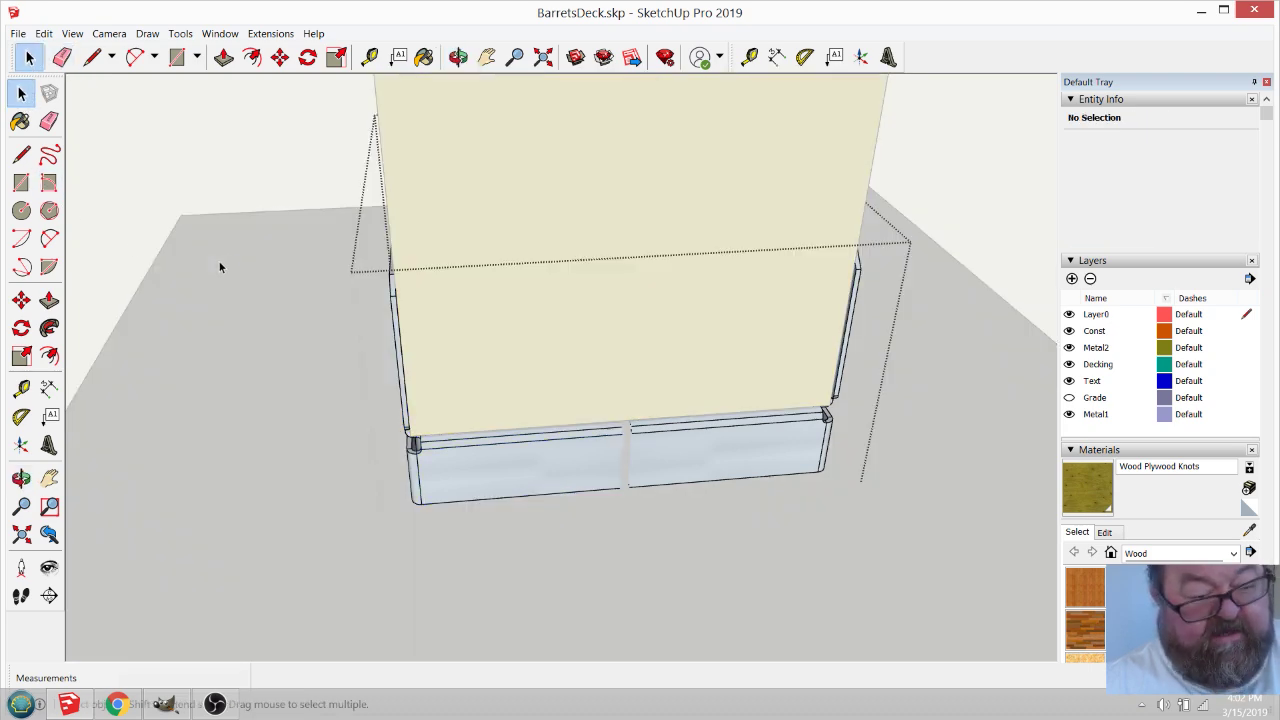
{"action": "scroll", "coordinate": [218, 260], "scroll_direction": "down", "scroll_amount": 4}
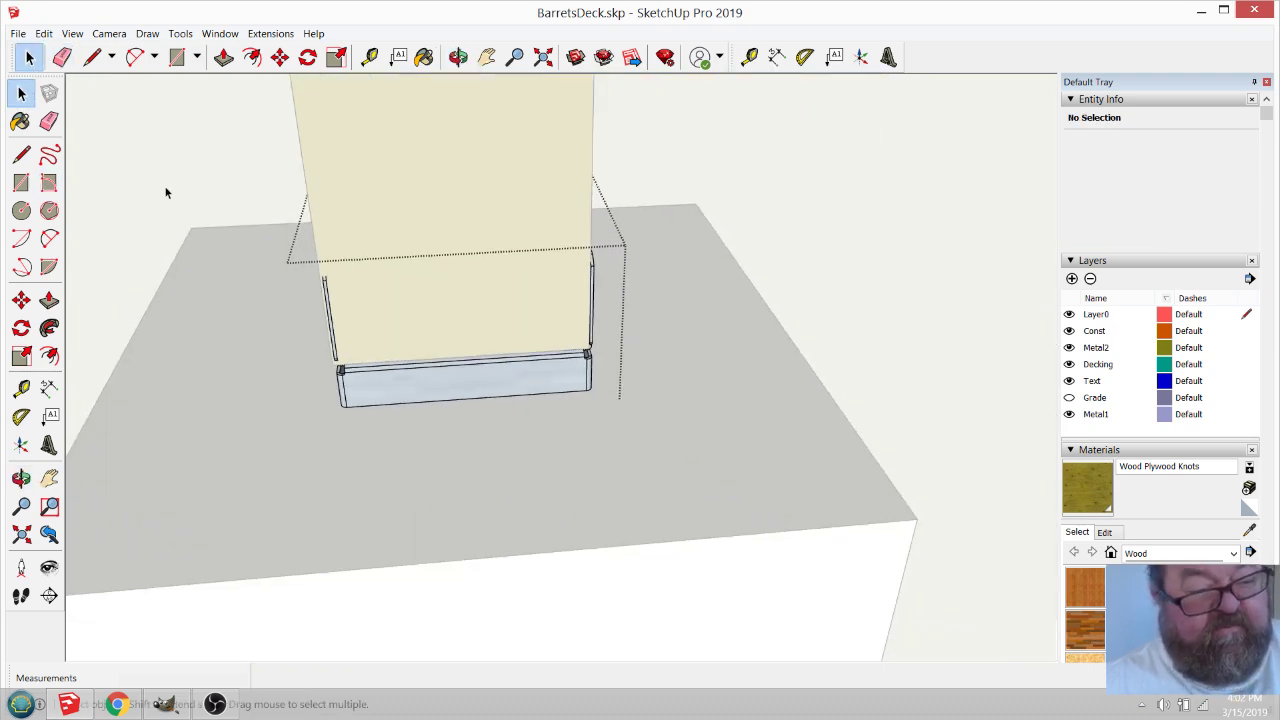
{"action": "left_click", "coordinate": [219, 209]}
Move the whole post base out from under the post to the open area beside it at the footing's edge.
{"action": "left_click", "coordinate": [410, 393]}
{"action": "left_click", "coordinate": [279, 57]}
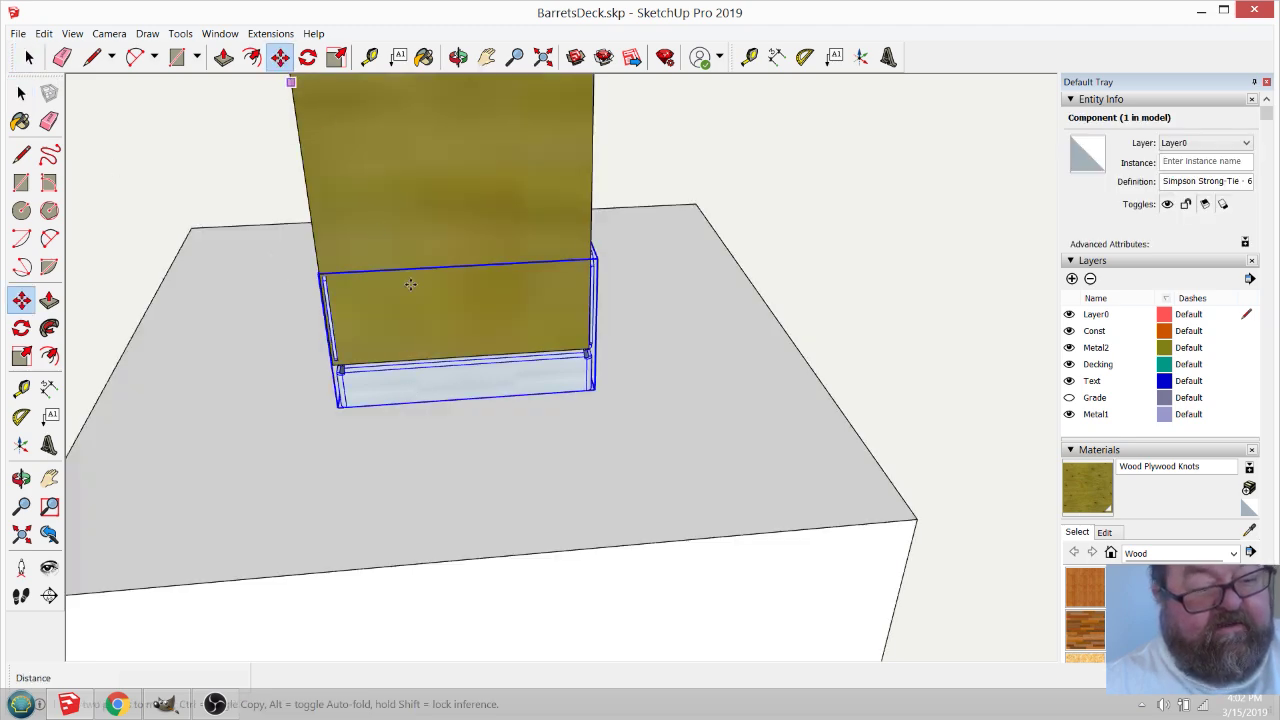
{"action": "left_click", "coordinate": [775, 440]}
{"action": "scroll", "coordinate": [824, 327], "scroll_direction": "up", "scroll_amount": 4}
{"action": "scroll", "coordinate": [495, 440], "scroll_direction": "down", "scroll_amount": 2}
{"action": "scroll", "coordinate": [706, 397], "scroll_direction": "up", "scroll_amount": 4}
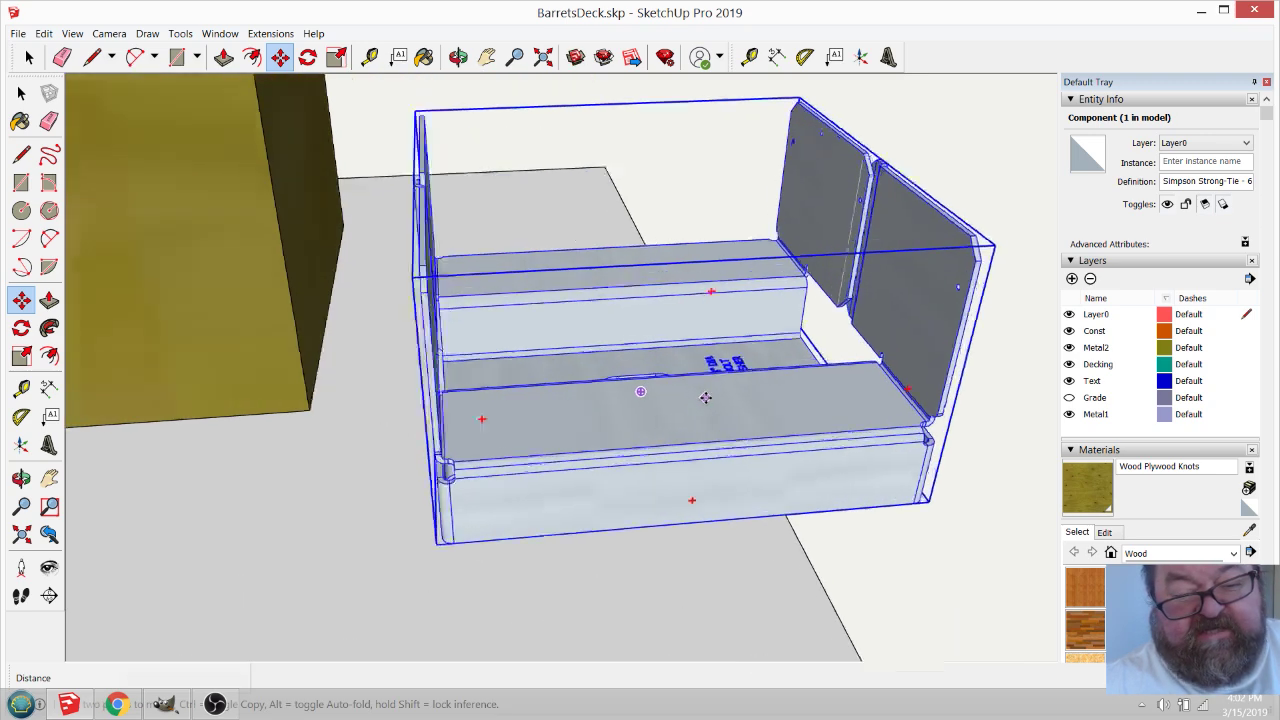
Examine the inside of the post base, including its anchor bolt slot and the printed installation note.
{"action": "left_click", "coordinate": [458, 57]}
{"action": "left_click_drag", "start_coordinate": [550, 269], "coordinate": [512, 289]}
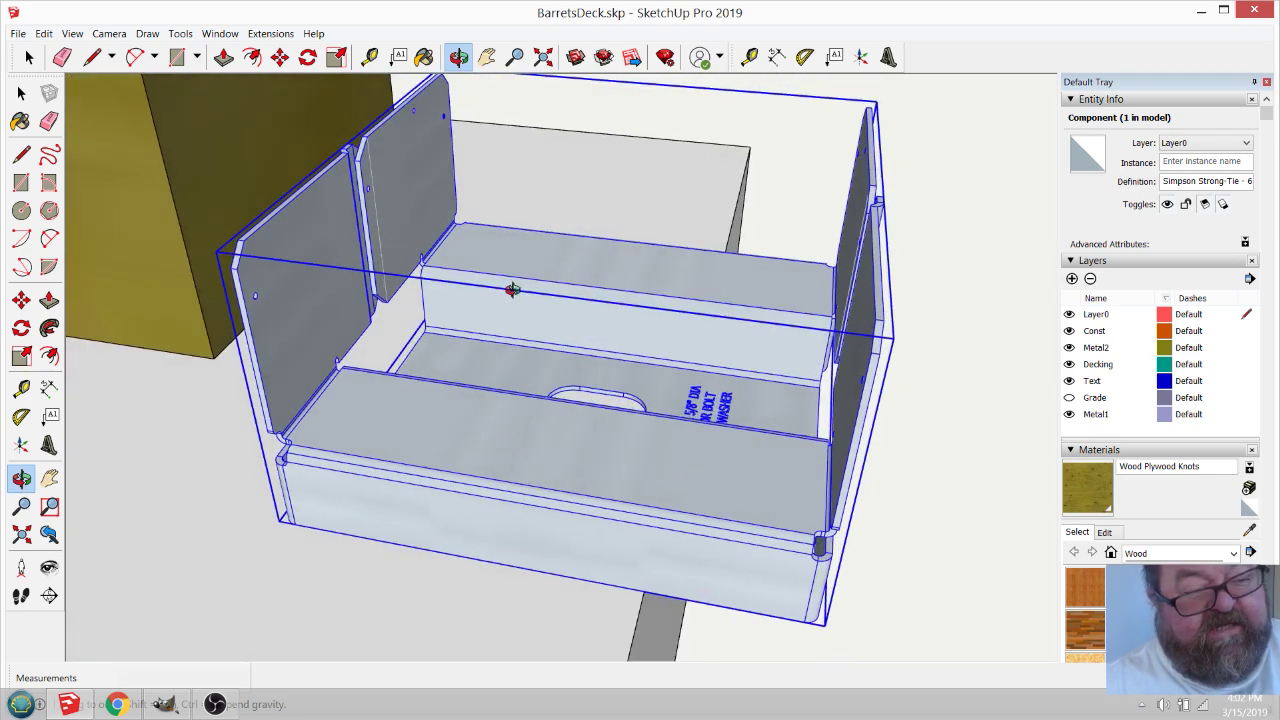
{"action": "left_click_drag", "start_coordinate": [331, 221], "coordinate": [246, 195]}
{"action": "left_click_drag", "start_coordinate": [849, 347], "coordinate": [736, 386]}
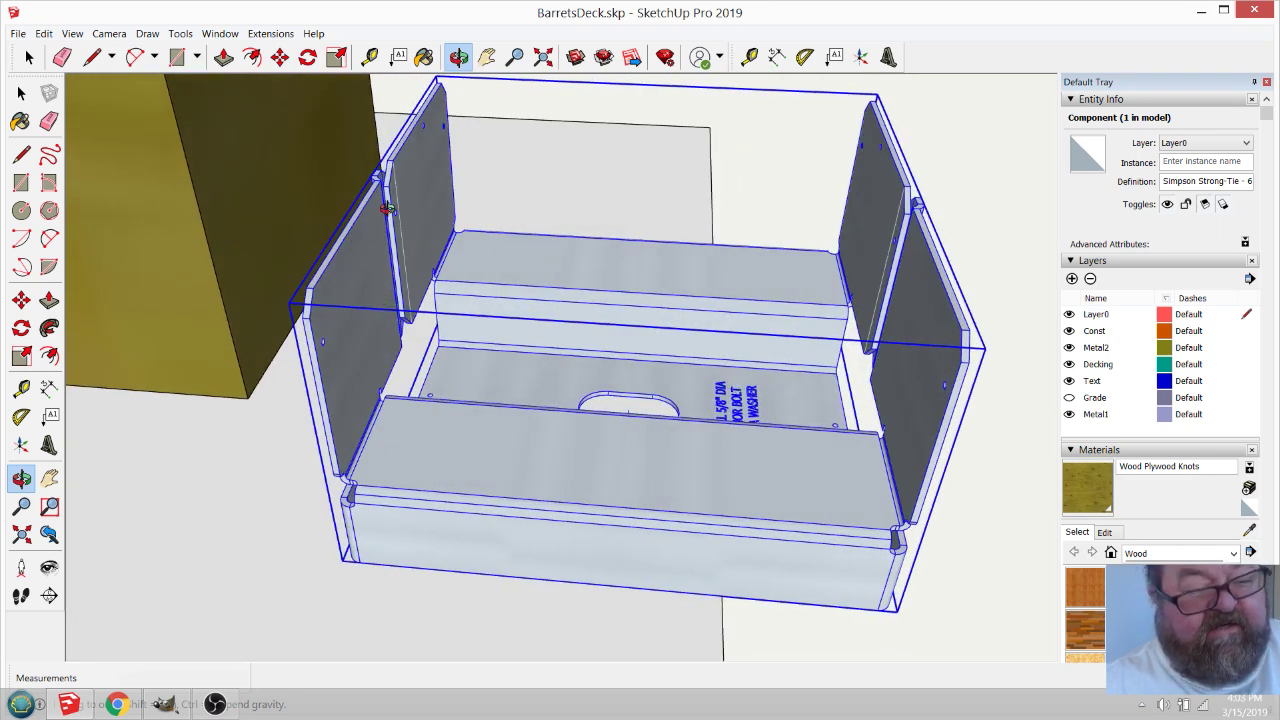
{"action": "left_click_drag", "start_coordinate": [503, 394], "coordinate": [639, 449]}
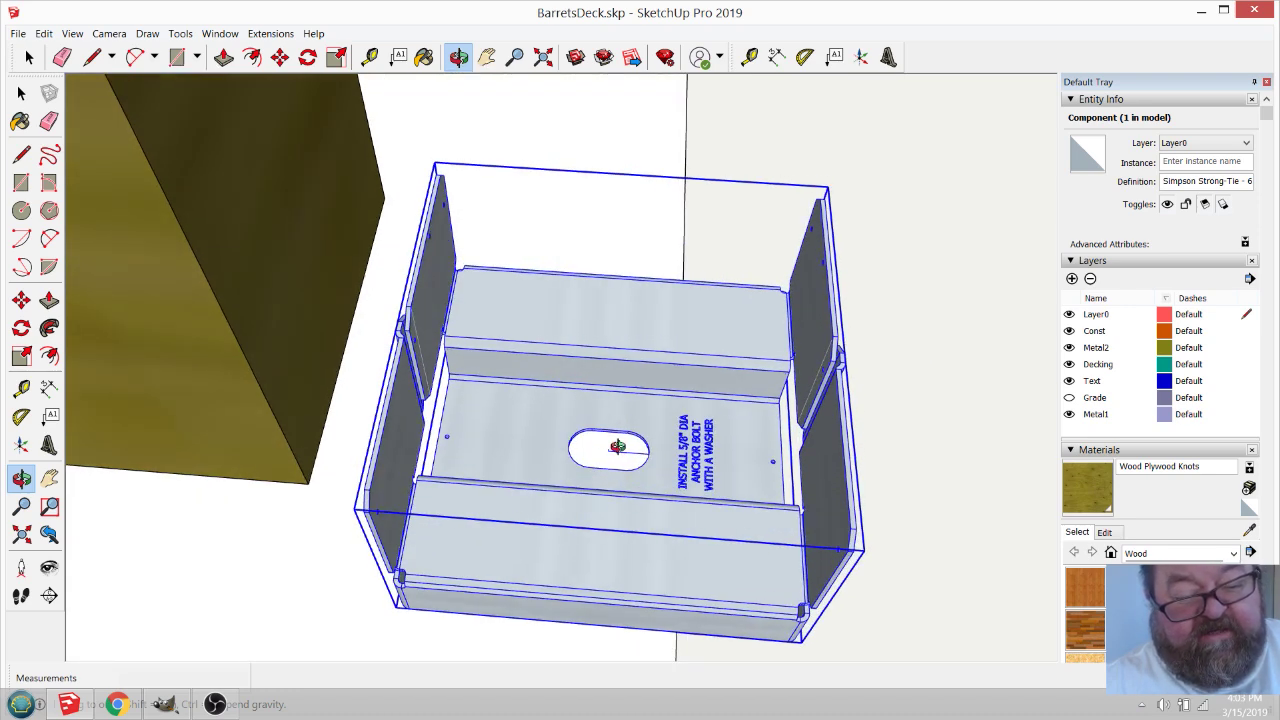
{"action": "scroll", "coordinate": [633, 378], "scroll_direction": "down", "scroll_amount": 2}
{"action": "scroll", "coordinate": [608, 444], "scroll_direction": "up", "scroll_amount": 4}
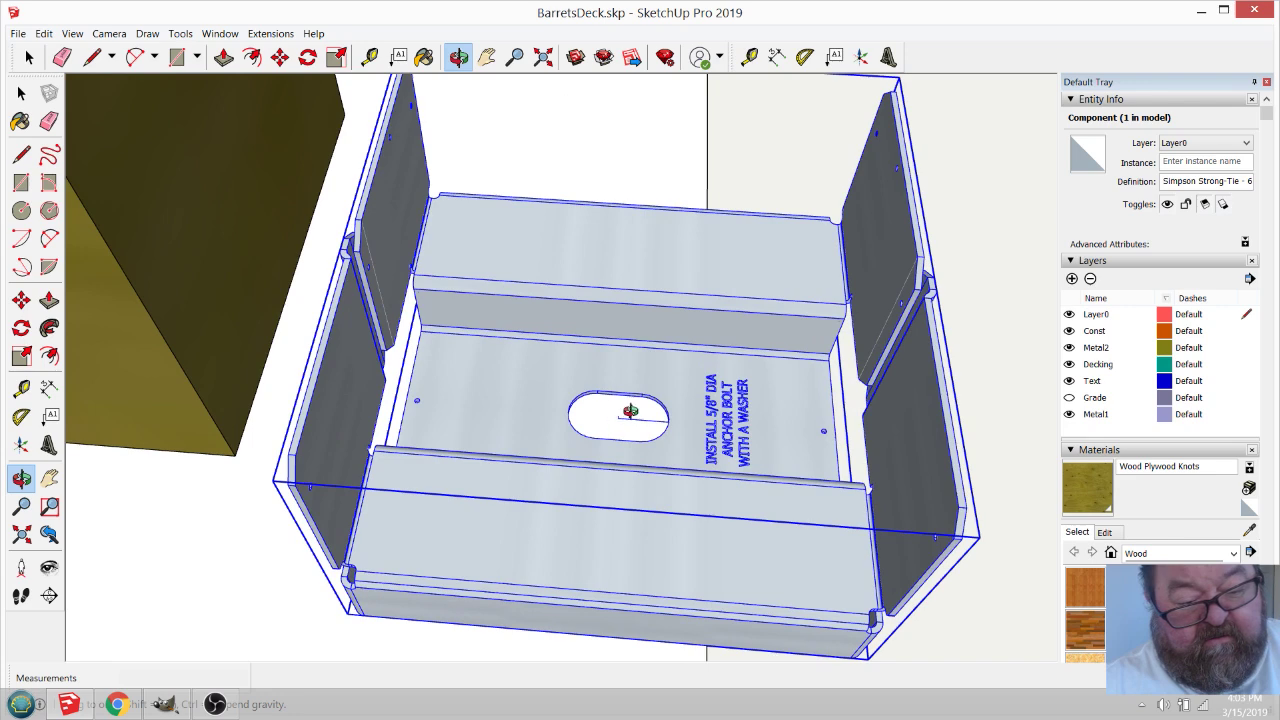
{"action": "scroll", "coordinate": [686, 271], "scroll_direction": "down", "scroll_amount": 4}
{"action": "left_click_drag", "start_coordinate": [642, 335], "coordinate": [778, 188]}
{"action": "left_click_drag", "start_coordinate": [637, 306], "coordinate": [705, 300]}
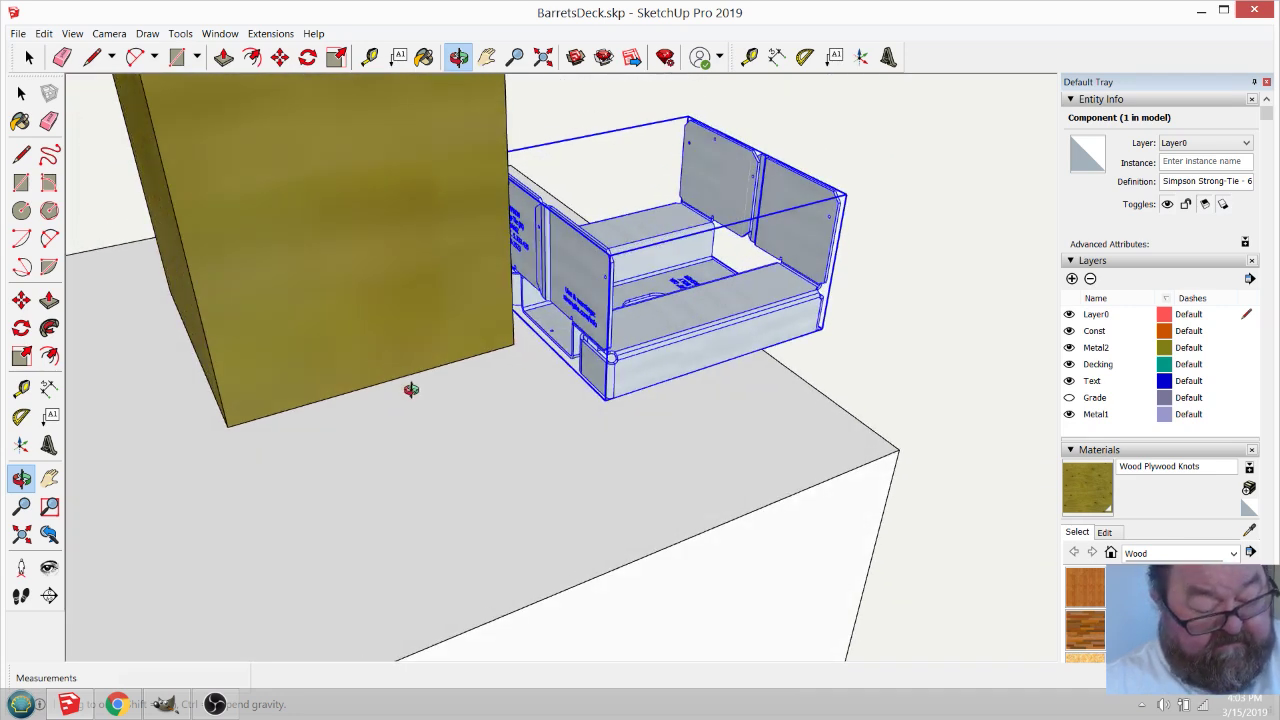
Undo the move that took the post base away from the post, and clear the selection.
{"action": "left_click", "coordinate": [463, 62]}
{"action": "left_click_drag", "start_coordinate": [400, 300], "coordinate": [262, 233]}
{"action": "left_click", "coordinate": [29, 57]}
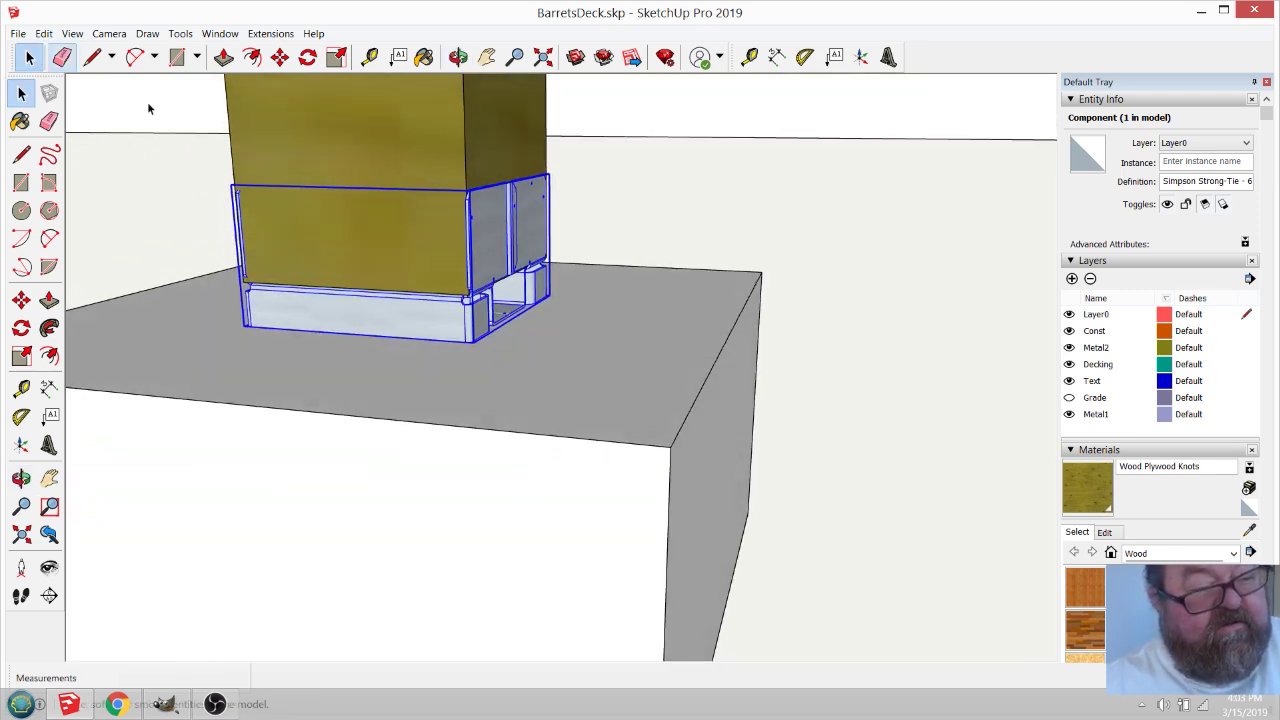
{"action": "left_click", "coordinate": [590, 182]}
Examine the post base's fit between the post and the footing from several sides.
{"action": "left_click", "coordinate": [457, 57]}
{"action": "left_click_drag", "start_coordinate": [470, 260], "coordinate": [616, 305]}
{"action": "scroll", "coordinate": [616, 305], "scroll_direction": "down", "scroll_amount": 3}
{"action": "left_click_drag", "start_coordinate": [346, 375], "coordinate": [685, 395]}
{"action": "scroll", "coordinate": [404, 402], "scroll_direction": "up", "scroll_amount": 4}
{"action": "left_click_drag", "start_coordinate": [430, 415], "coordinate": [654, 329]}
{"action": "scroll", "coordinate": [524, 334], "scroll_direction": "down", "scroll_amount": 3}
{"action": "left_click_drag", "start_coordinate": [471, 352], "coordinate": [512, 451]}
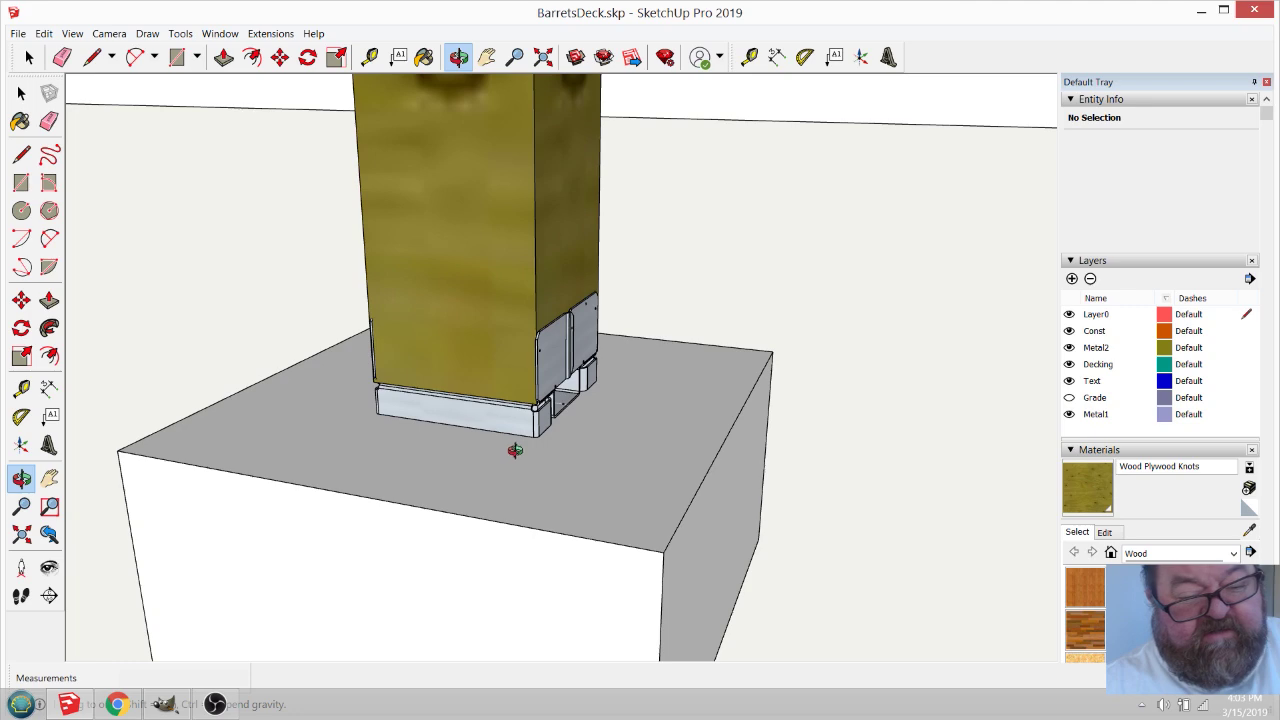
Show the Grade layer briefly to compare the post base with the ground level, and hide it again.
{"action": "left_click", "coordinate": [1107, 399]}
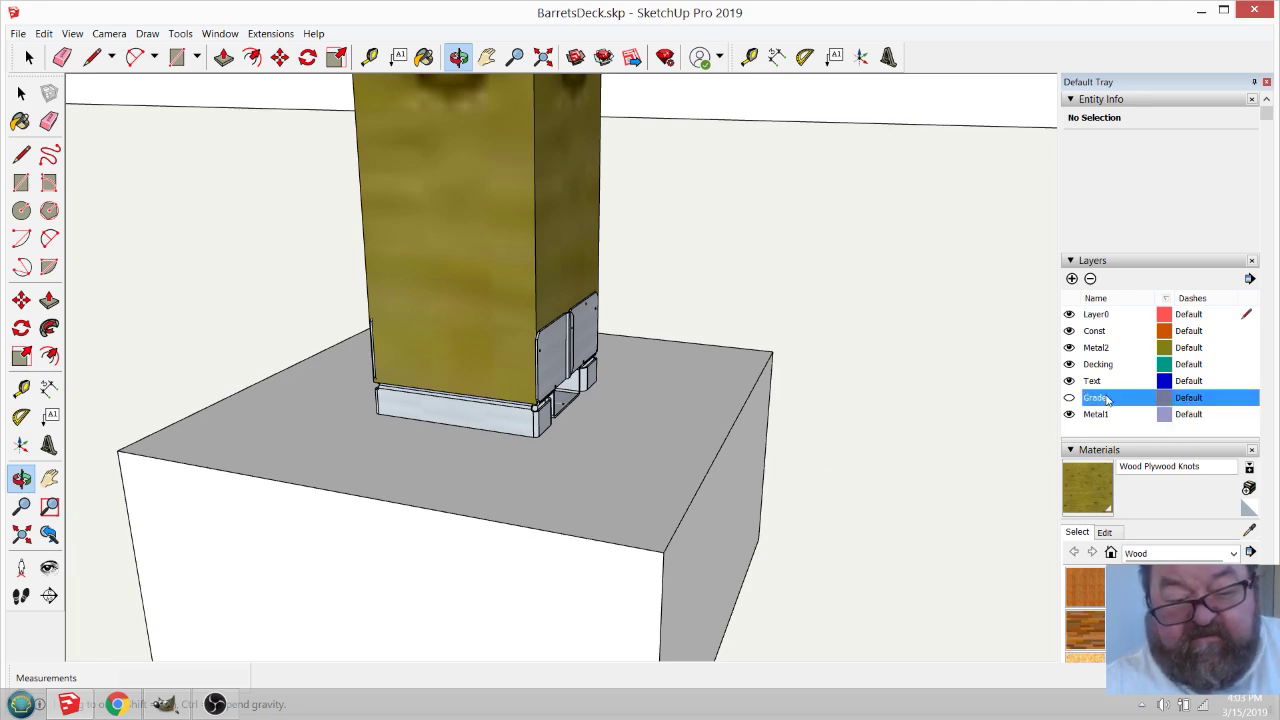
{"action": "left_click", "coordinate": [1070, 399]}
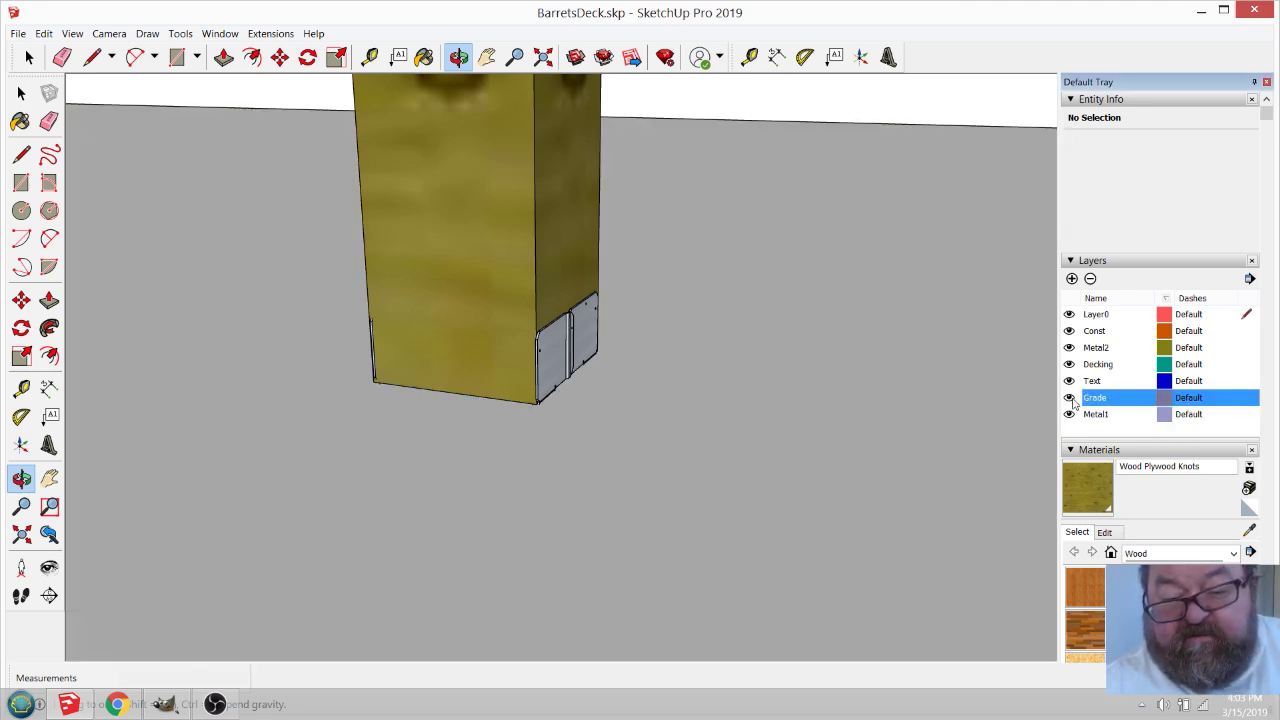
{"action": "left_click", "coordinate": [1069, 398]}
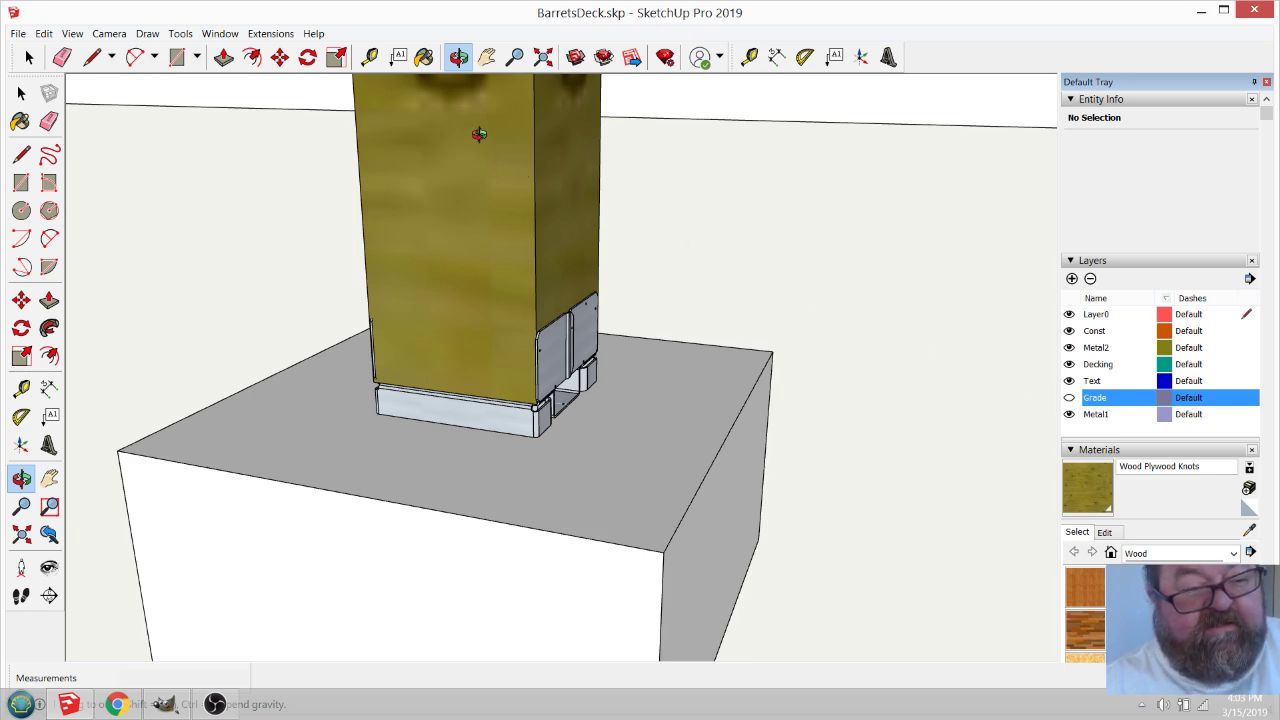
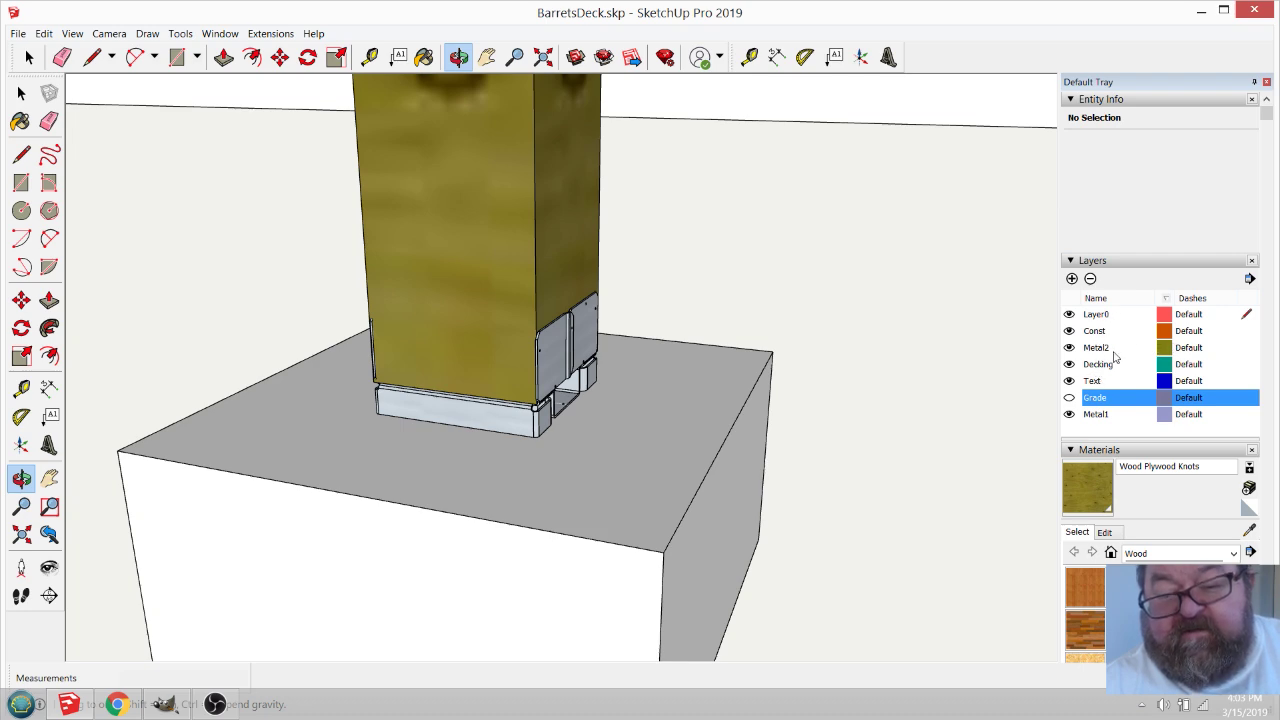
Open the post base component and explode all the nested objects inside it.
{"action": "key", "text": "space"}
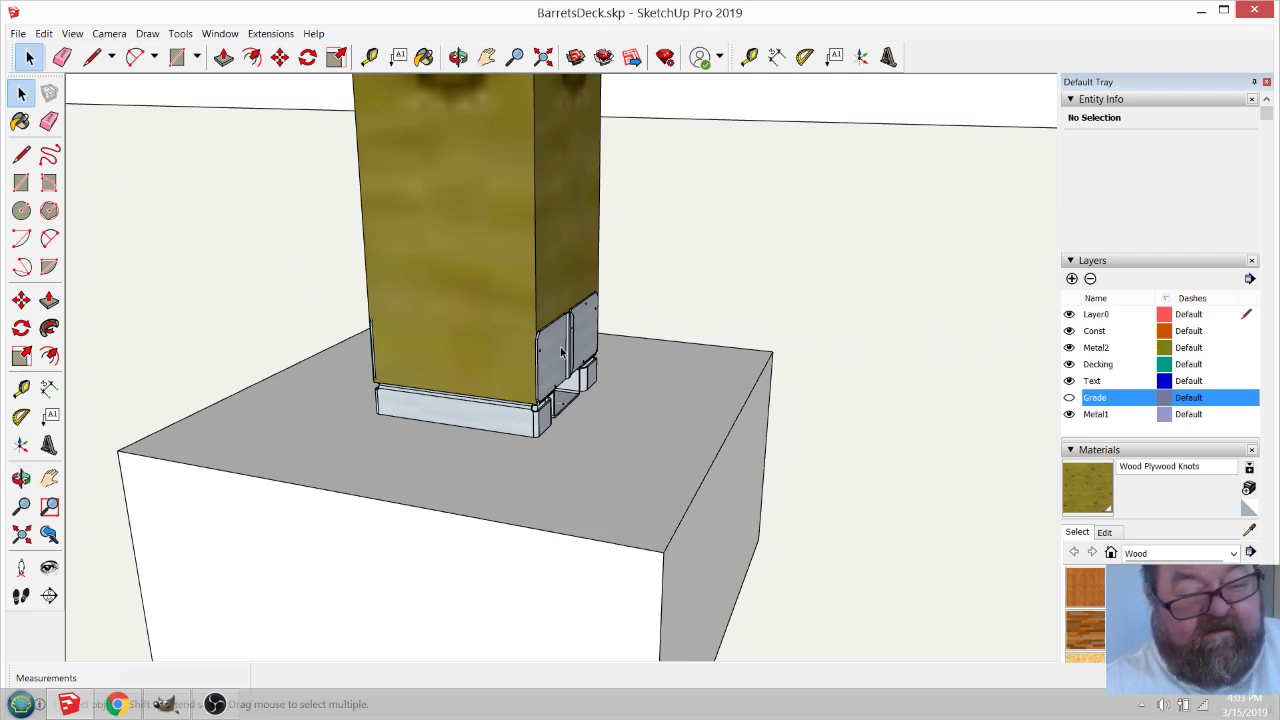
{"action": "left_click", "coordinate": [561, 357]}
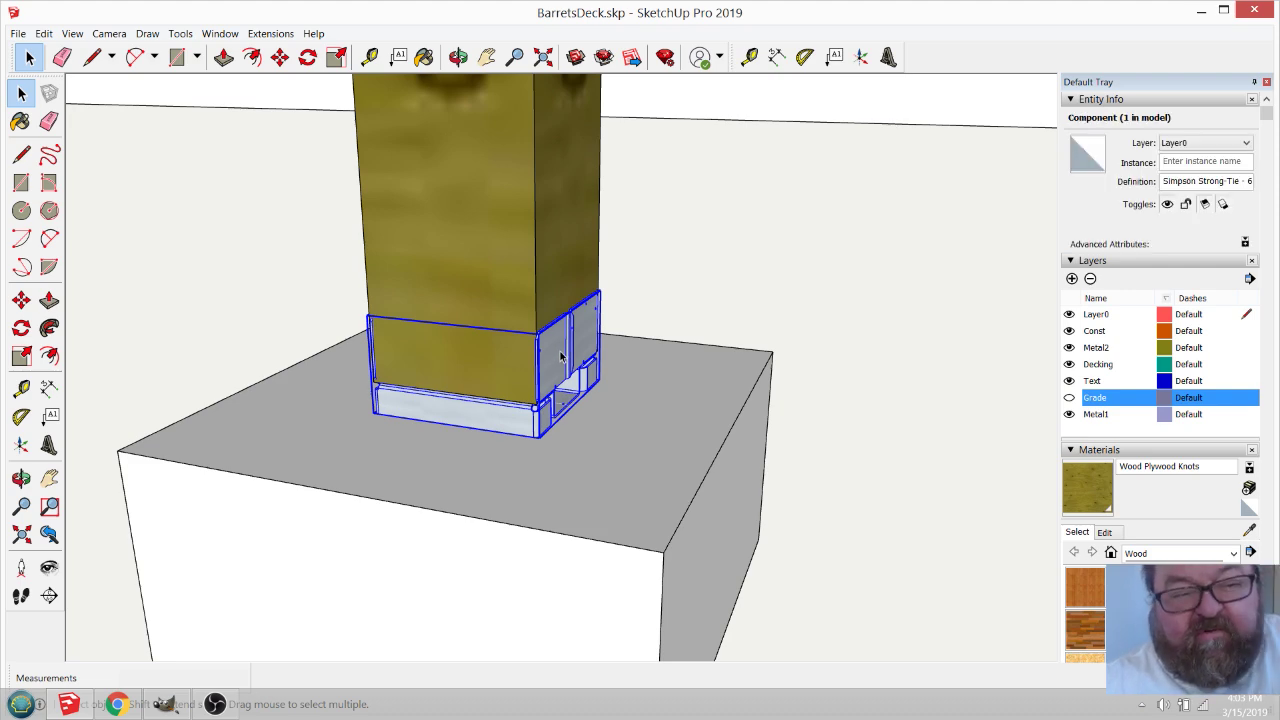
{"action": "double_click", "coordinate": [561, 357]}
{"action": "left_click_drag", "start_coordinate": [285, 179], "coordinate": [657, 515]}
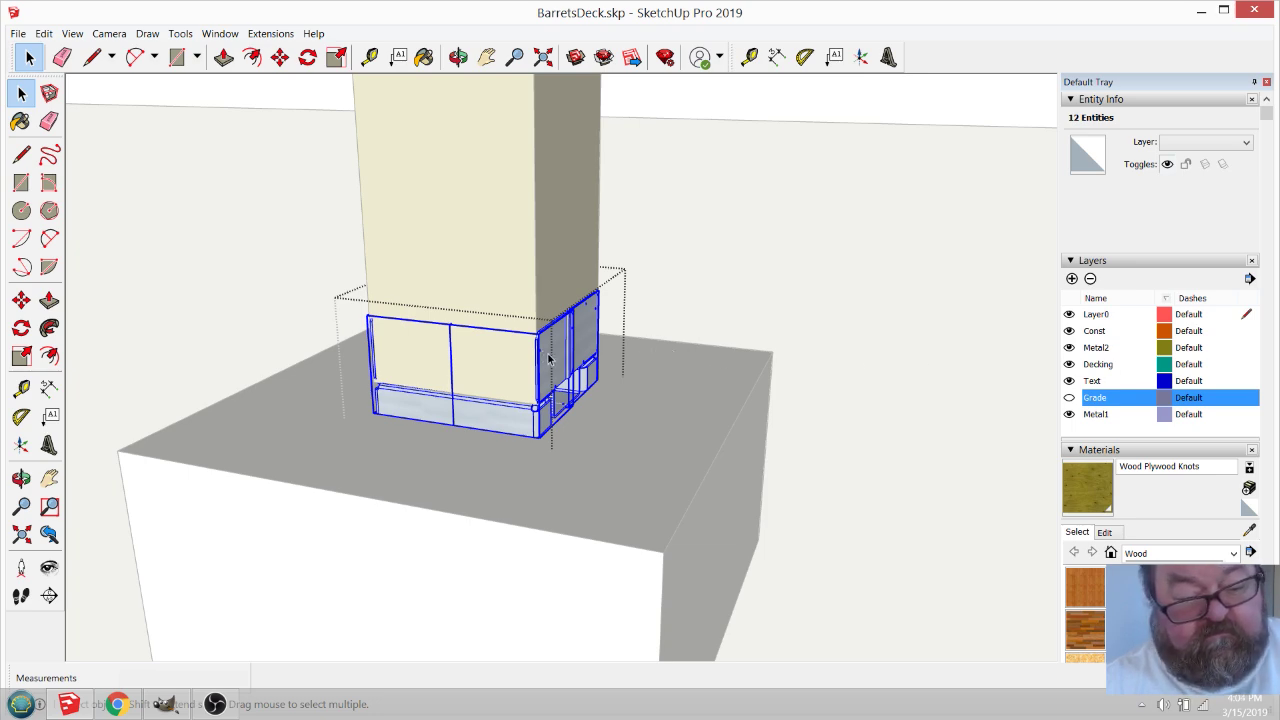
{"action": "key", "text": "Delete"}
{"action": "left_click", "coordinate": [686, 247]}
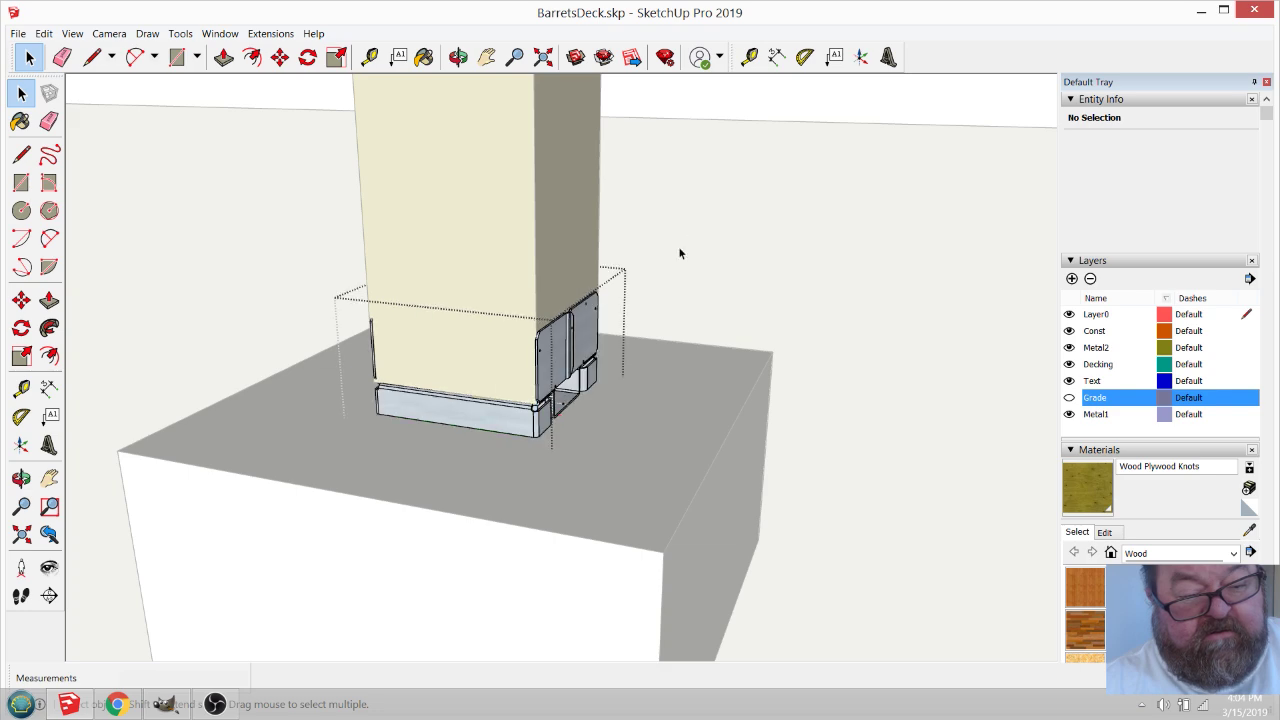
{"action": "left_click_drag", "start_coordinate": [316, 170], "coordinate": [697, 508]}
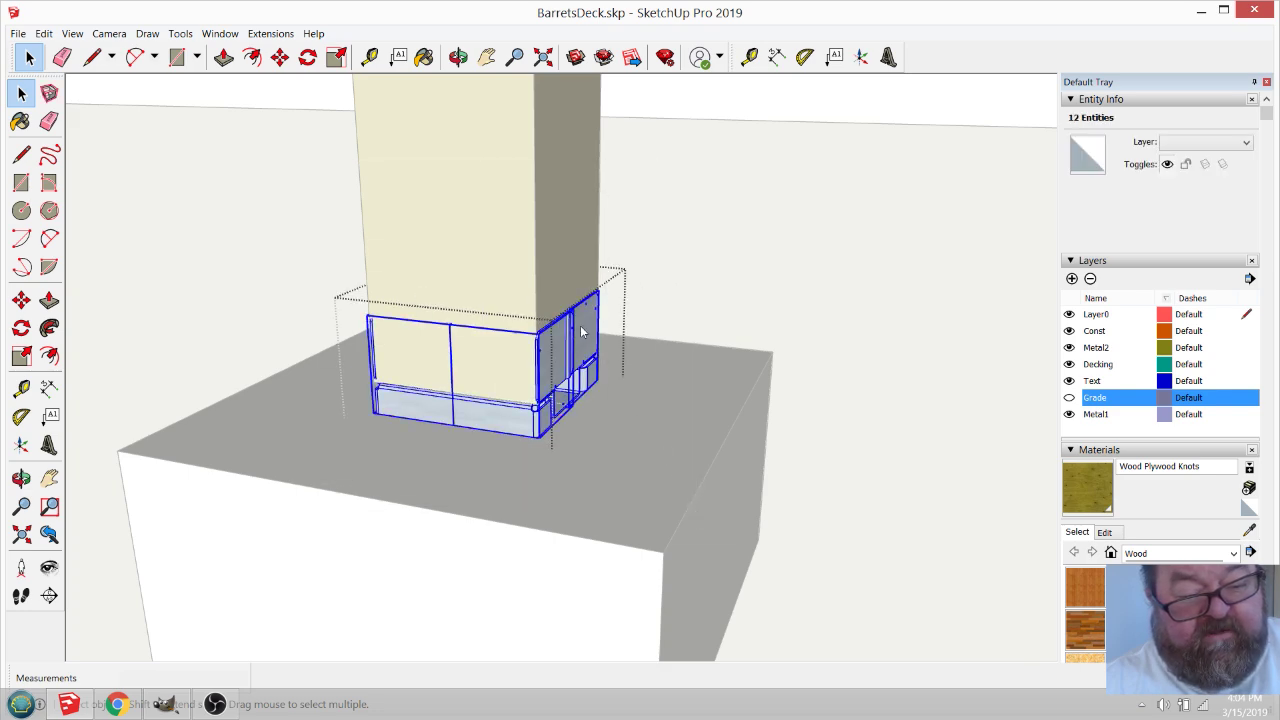
{"action": "right_click", "coordinate": [585, 392]}
{"action": "left_click", "coordinate": [615, 405]}
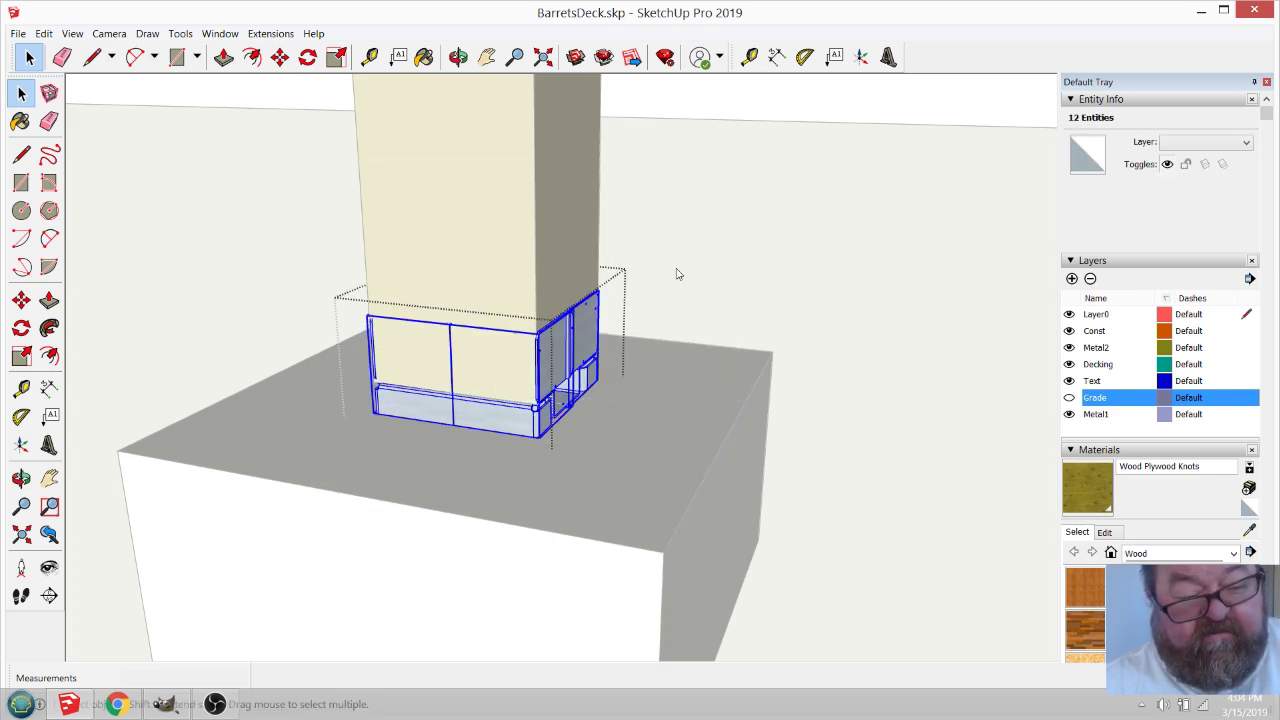
{"action": "left_click", "coordinate": [588, 344]}
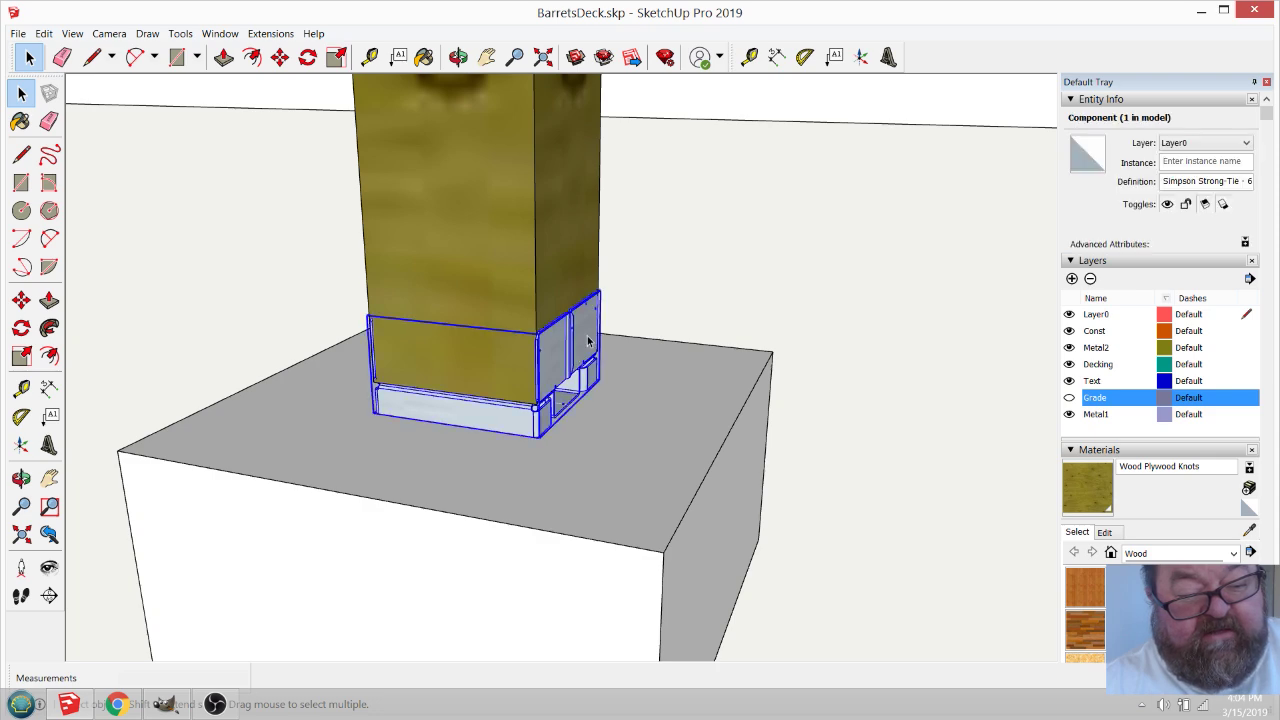
Reopen the post base, explode its remaining nested parts, and leave the component.
{"action": "double_click", "coordinate": [589, 342]}
{"action": "left_click_drag", "start_coordinate": [232, 168], "coordinate": [700, 514]}
{"action": "right_click", "coordinate": [590, 334]}
{"action": "left_click", "coordinate": [612, 412]}
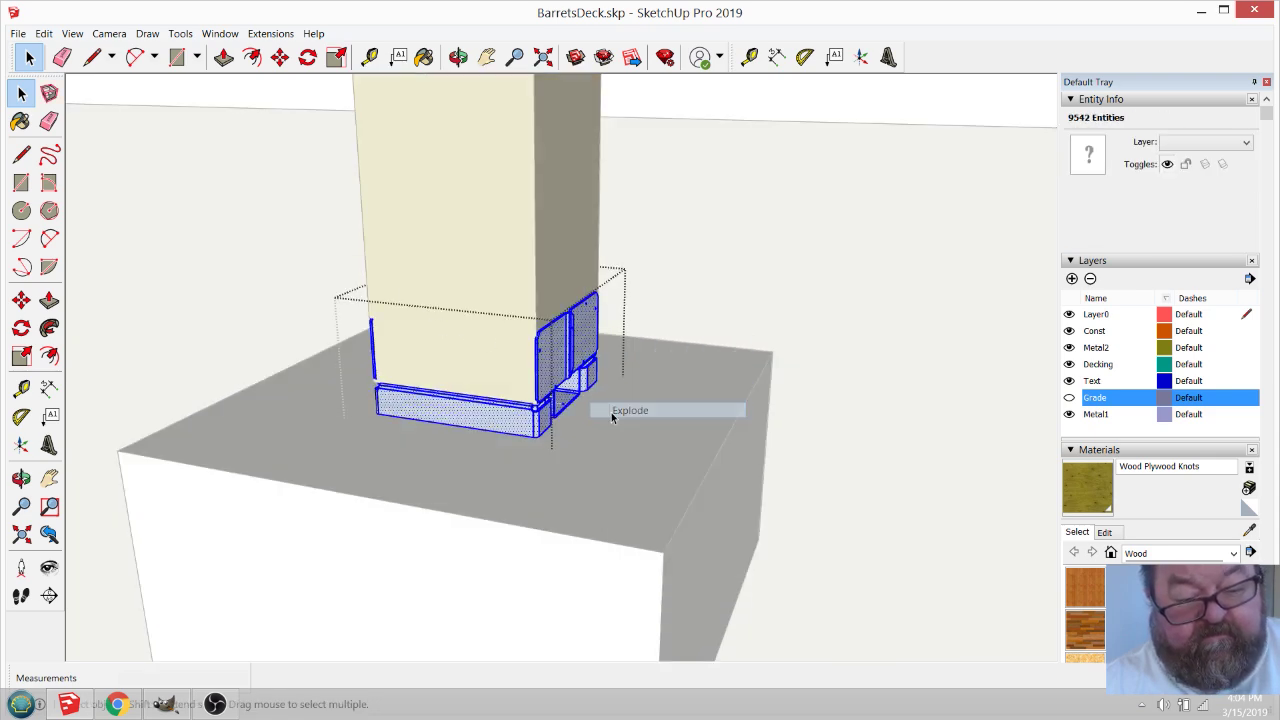
{"action": "left_click", "coordinate": [657, 271]}
{"action": "left_click_drag", "start_coordinate": [262, 166], "coordinate": [644, 454]}
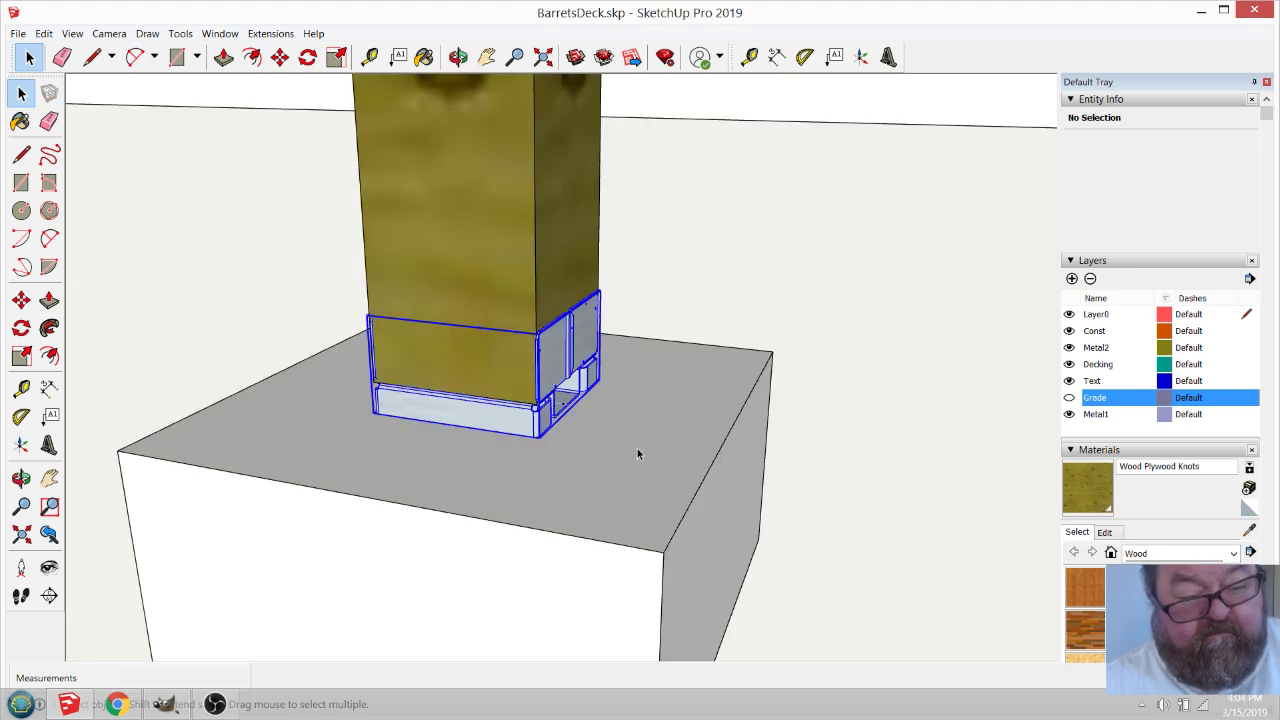
Assign all the geometry inside the post base component to Layer0.
{"action": "double_click", "coordinate": [574, 345]}
{"action": "left_click_drag", "start_coordinate": [255, 187], "coordinate": [710, 532]}
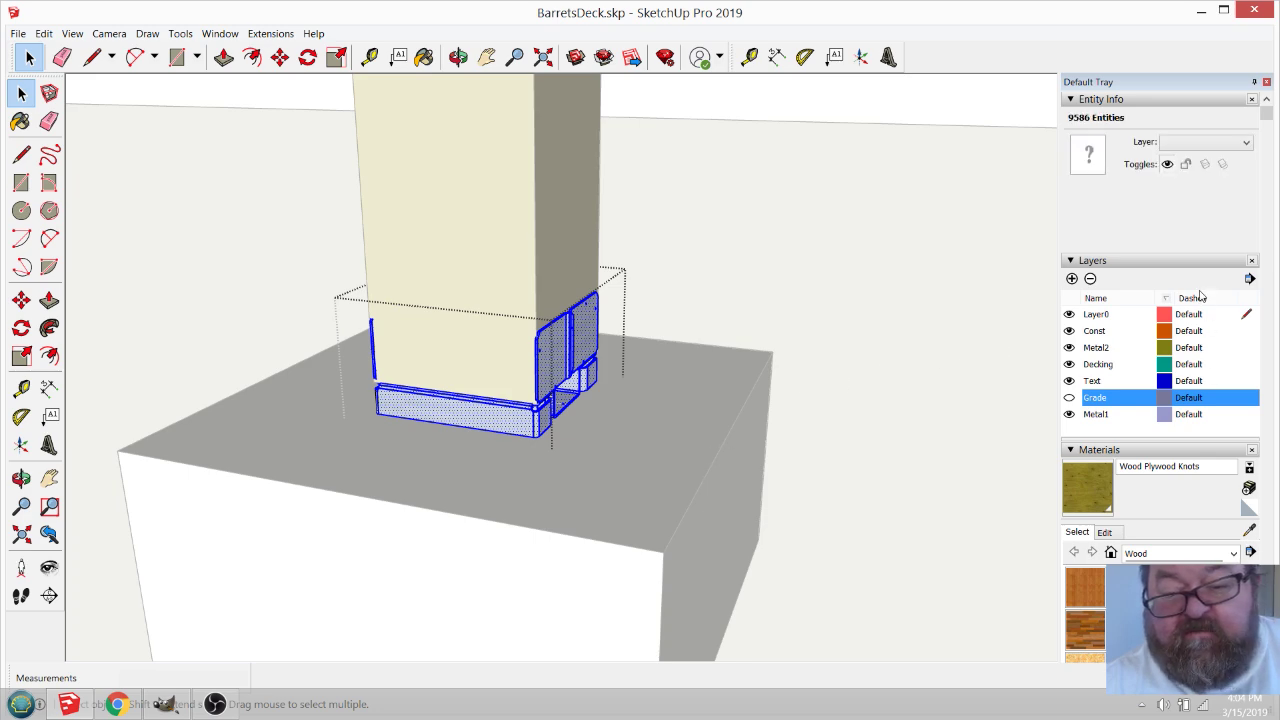
{"action": "left_click", "coordinate": [1247, 143]}
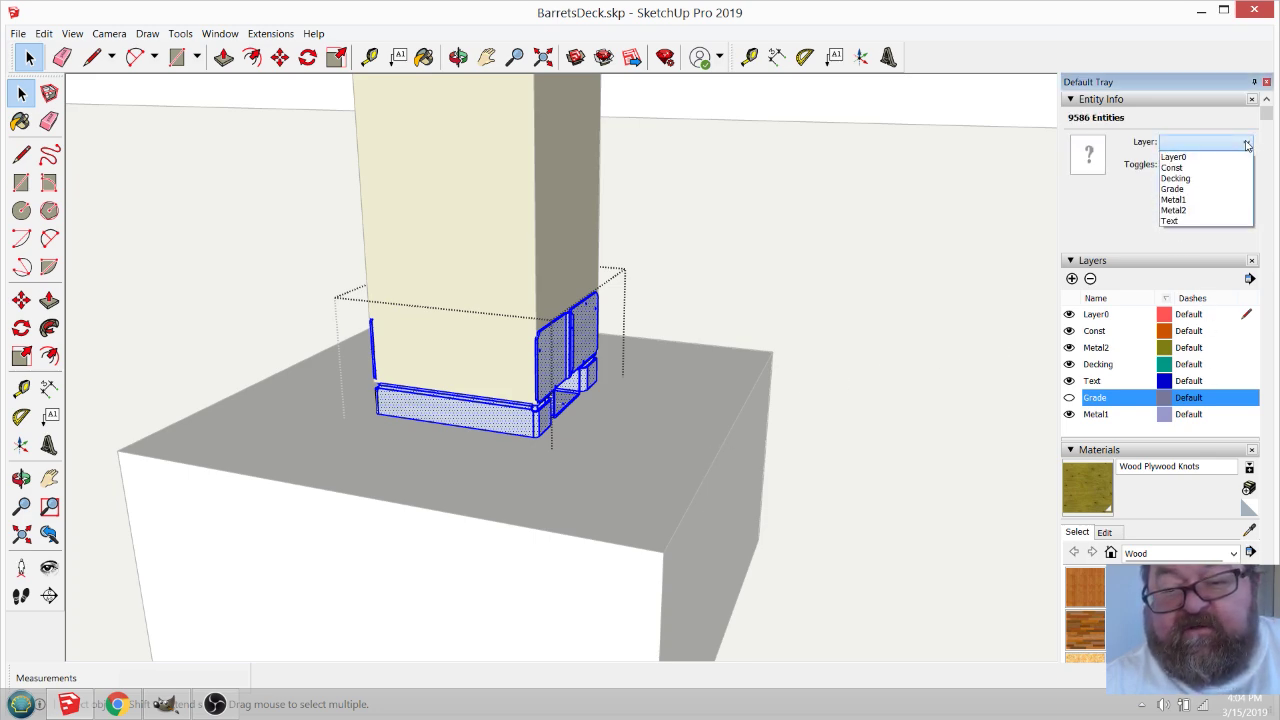
{"action": "left_click", "coordinate": [1224, 160]}
{"action": "left_click", "coordinate": [633, 260]}
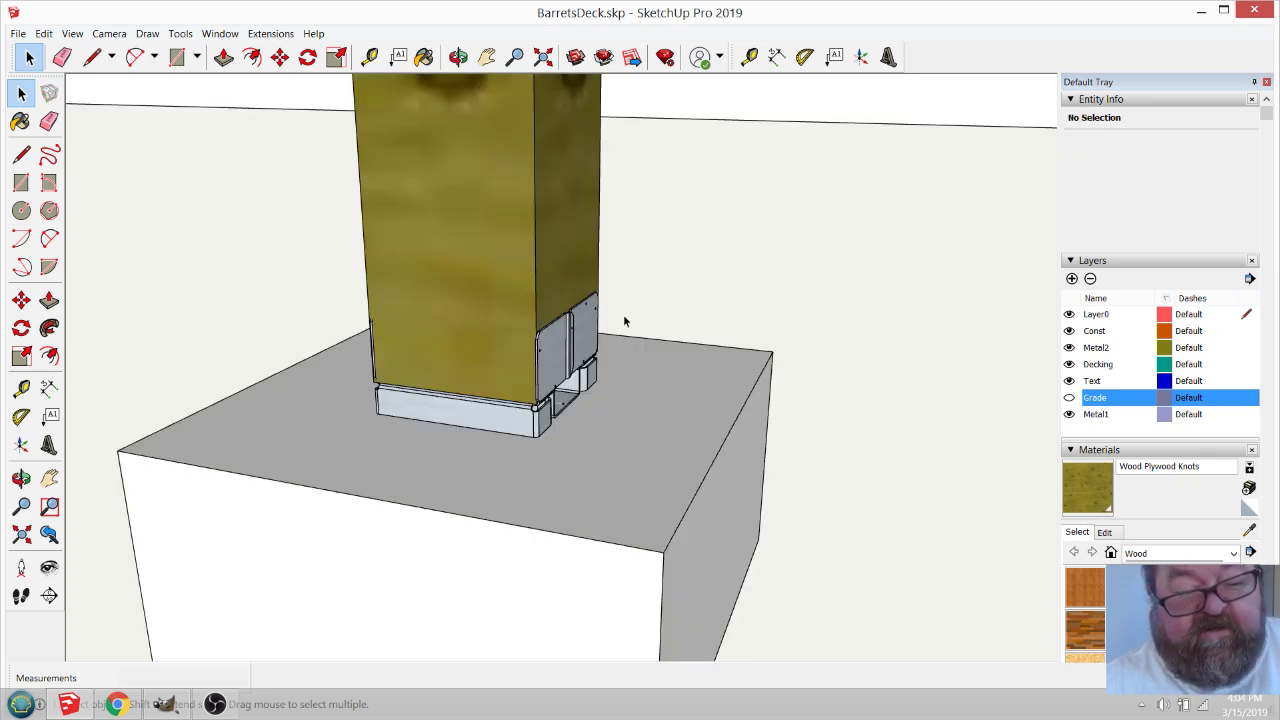
Delete the Const layer, moving its contents to the default layer.
{"action": "left_click", "coordinate": [586, 336]}
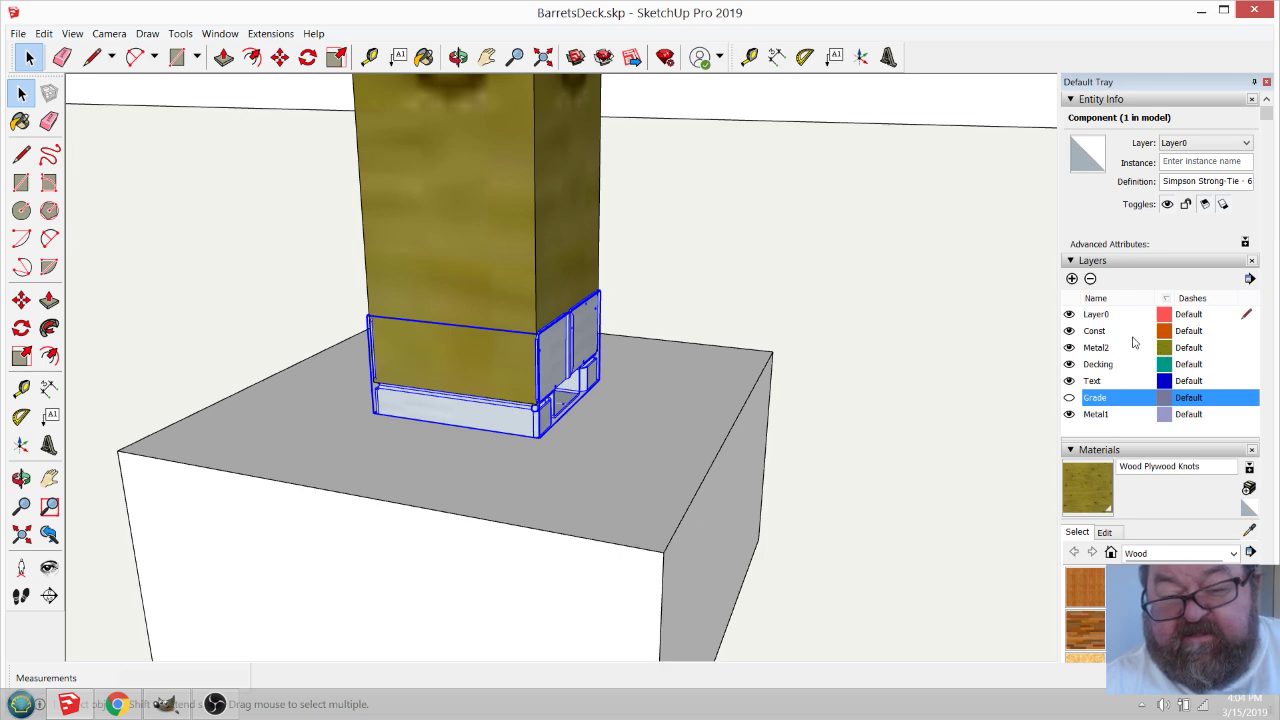
{"action": "left_click", "coordinate": [1071, 331]}
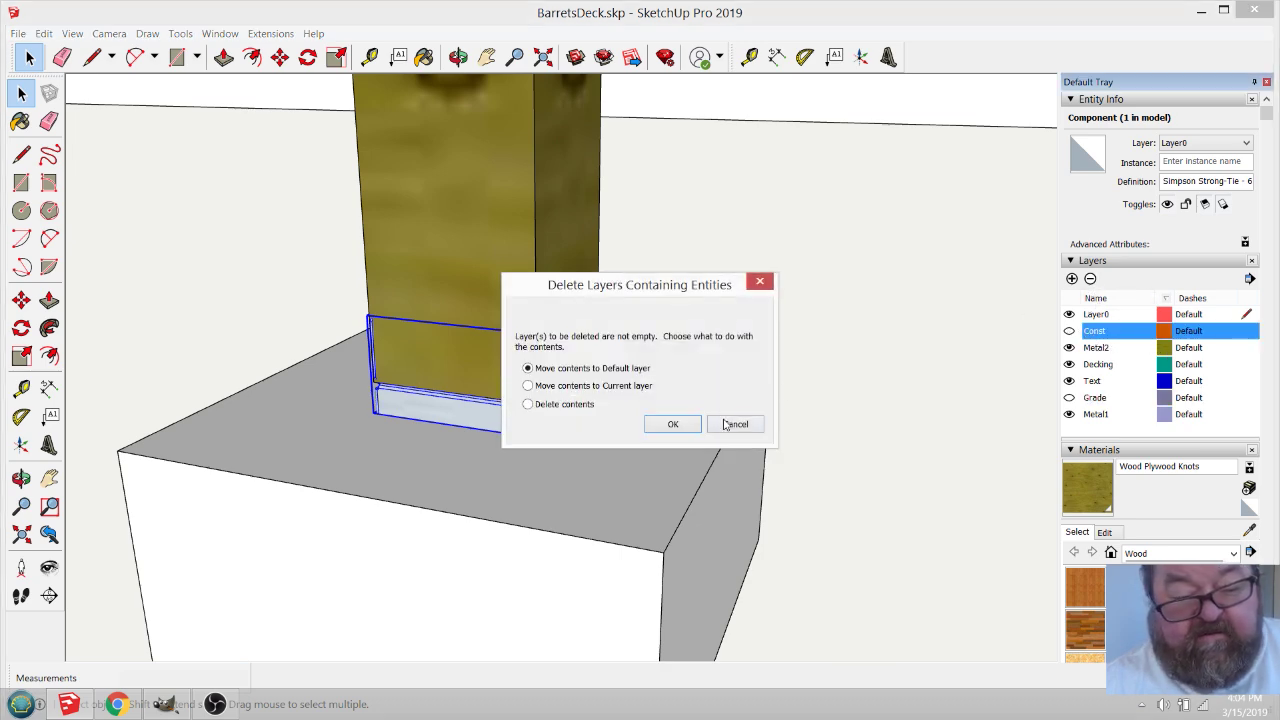
{"action": "left_click", "coordinate": [735, 428]}
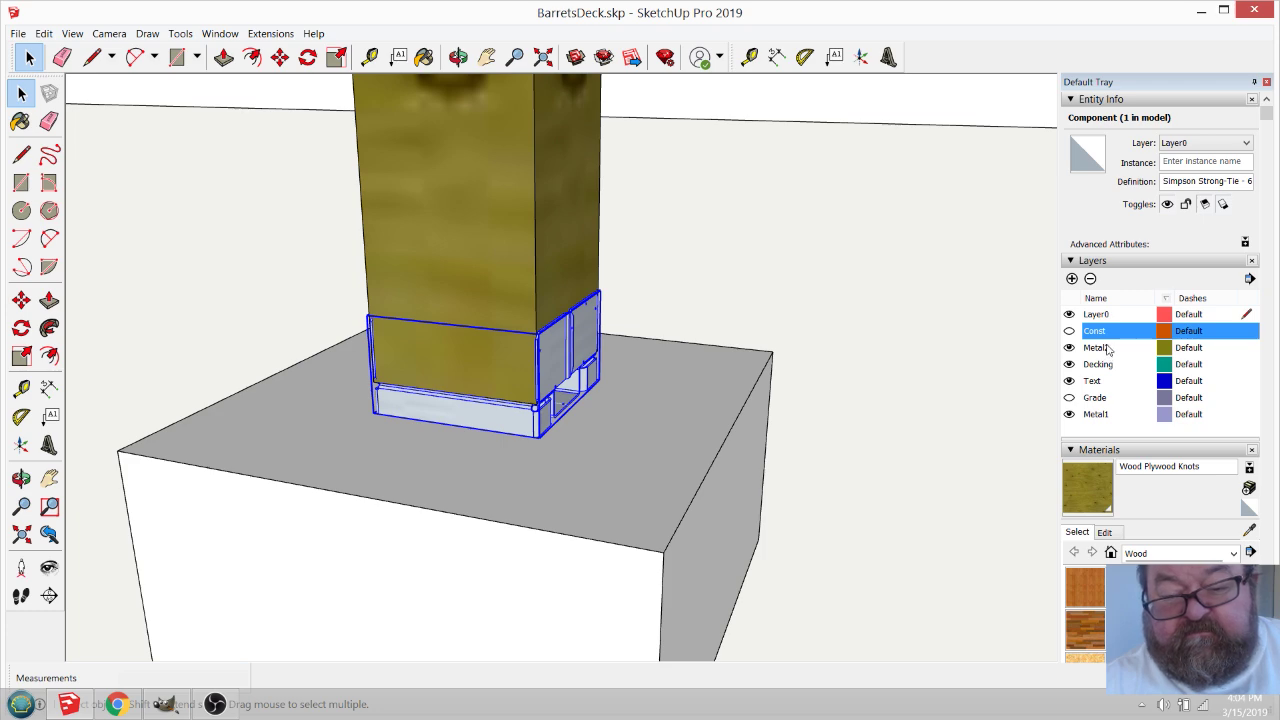
{"action": "left_click", "coordinate": [1090, 278]}
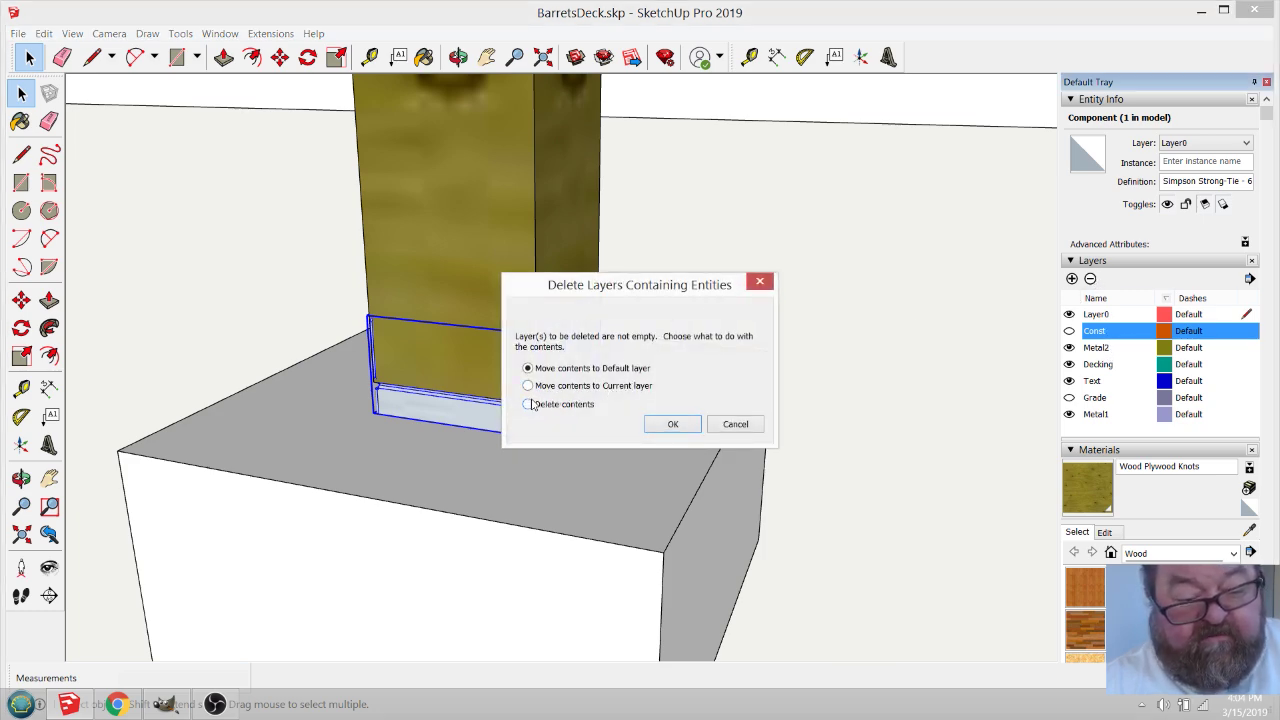
{"action": "left_click", "coordinate": [667, 424]}
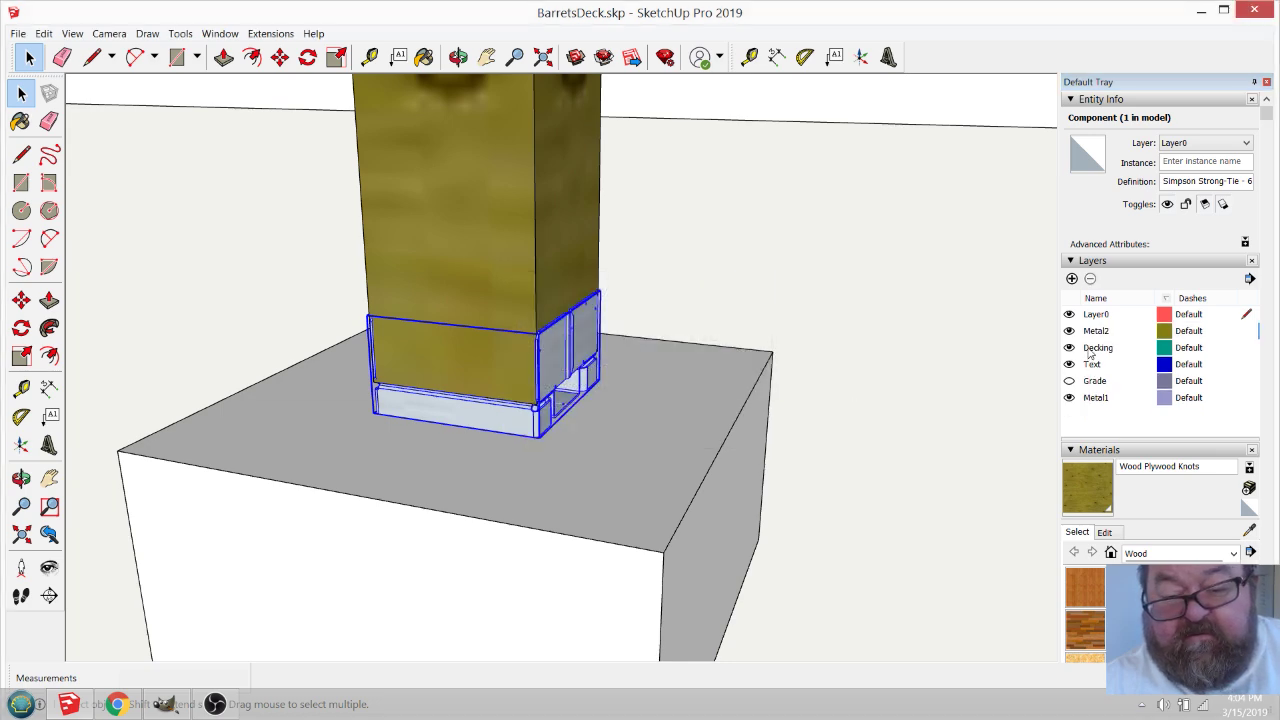
Delete the Metal2 and Text layers, moving their contents to the default layer.
{"action": "left_click", "coordinate": [1103, 338]}
{"action": "left_click", "coordinate": [1090, 278]}
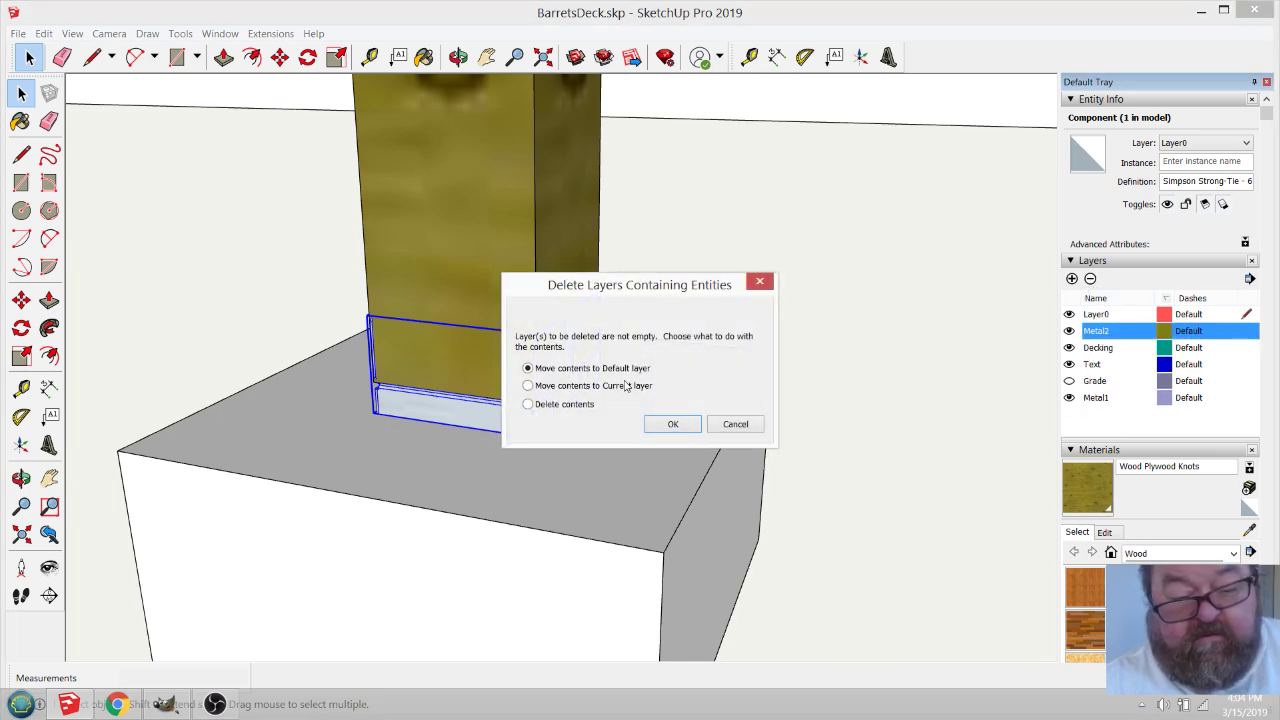
{"action": "left_click", "coordinate": [665, 425]}
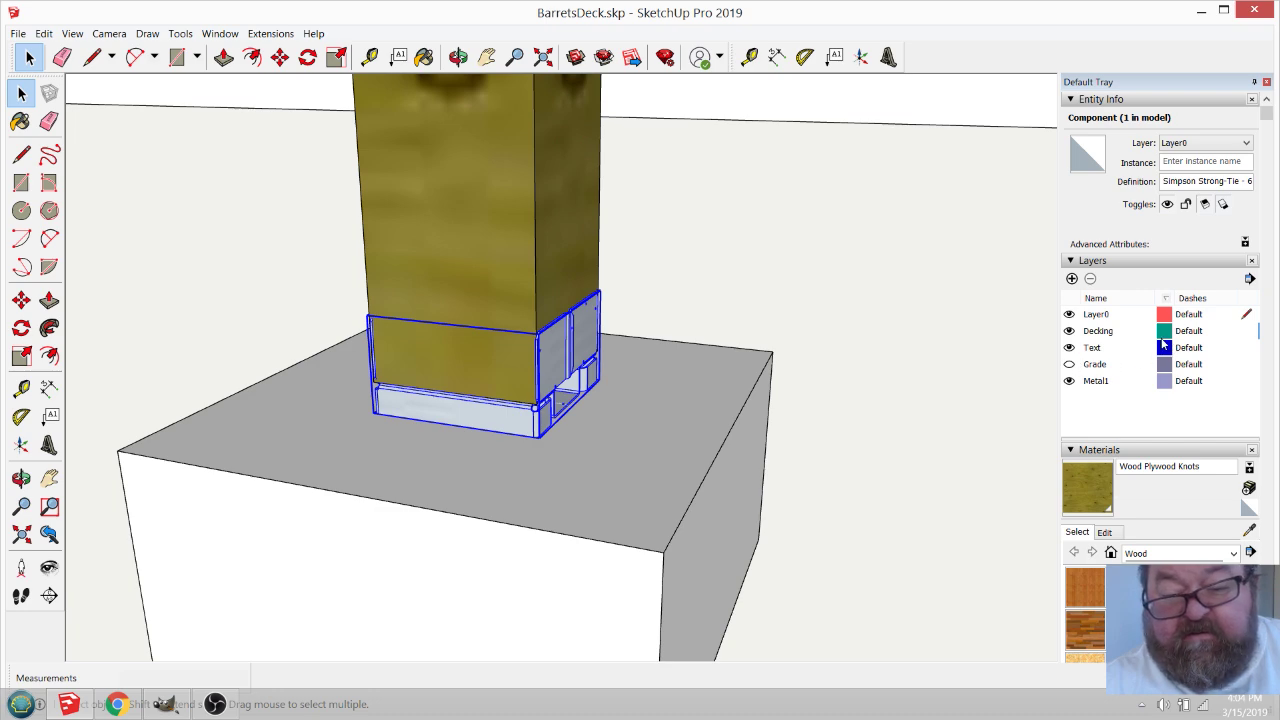
{"action": "left_click", "coordinate": [1098, 348]}
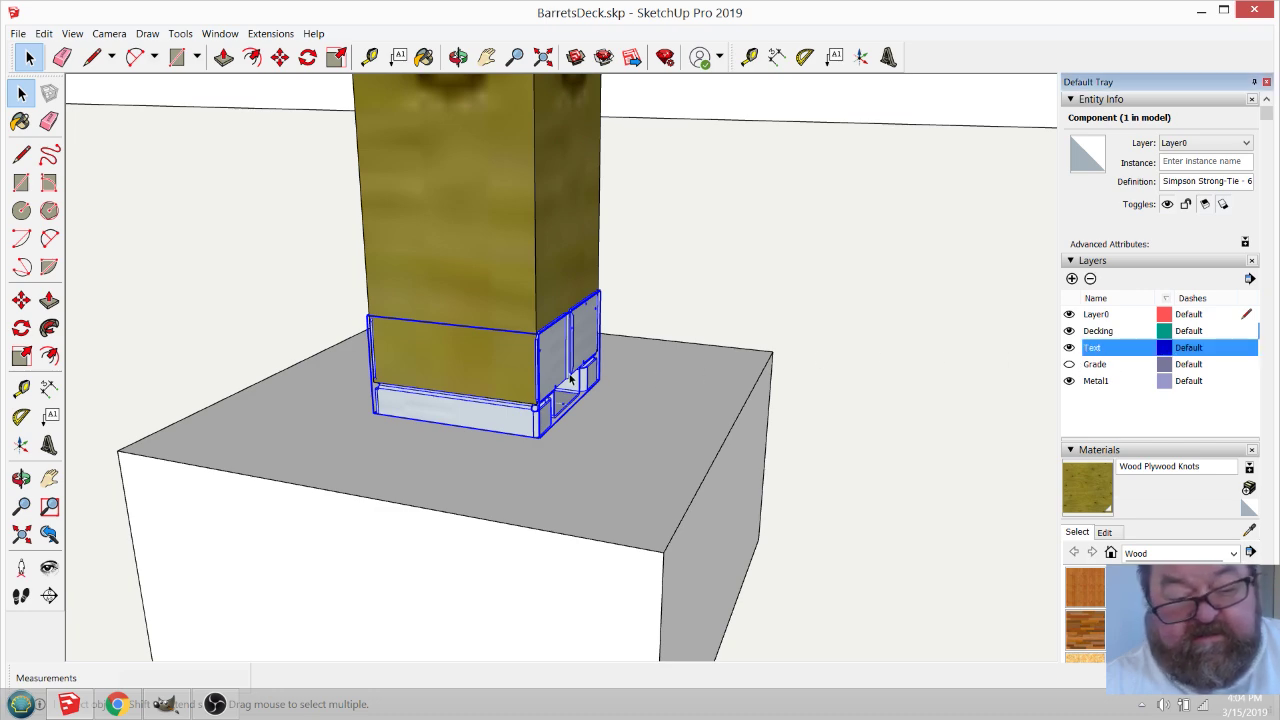
{"action": "left_click", "coordinate": [1090, 279]}
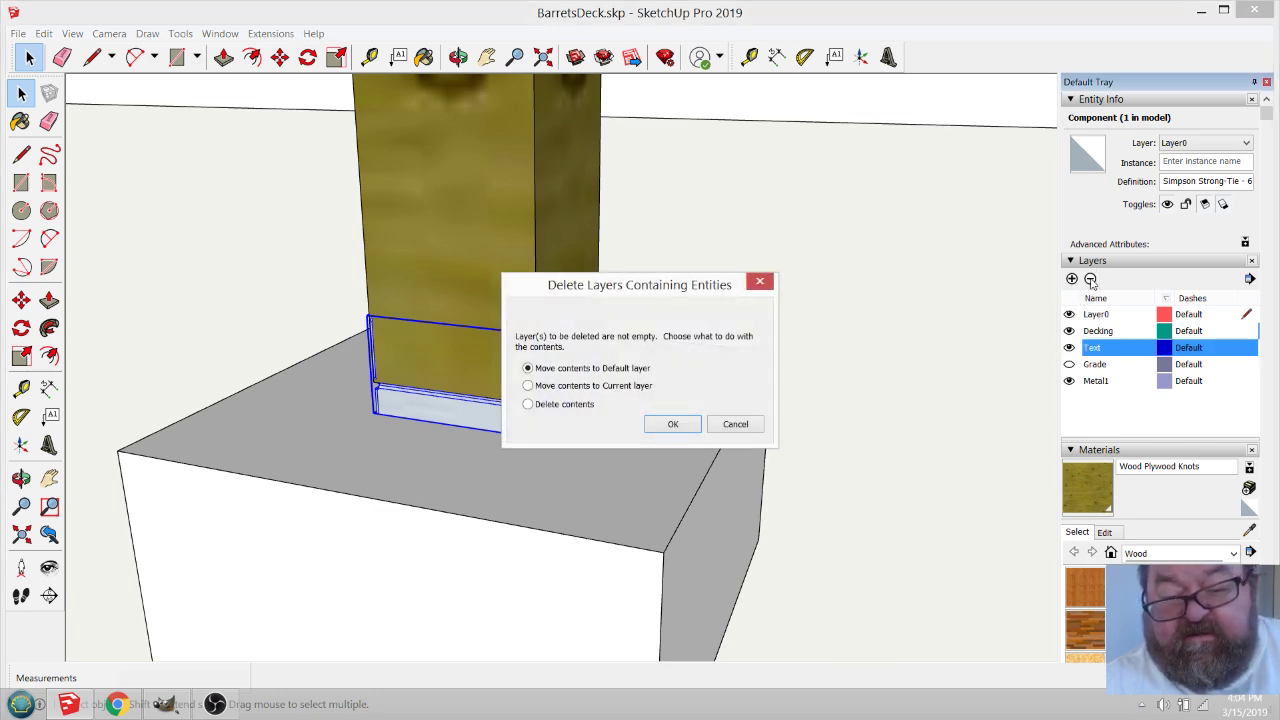
{"action": "left_click", "coordinate": [673, 425]}
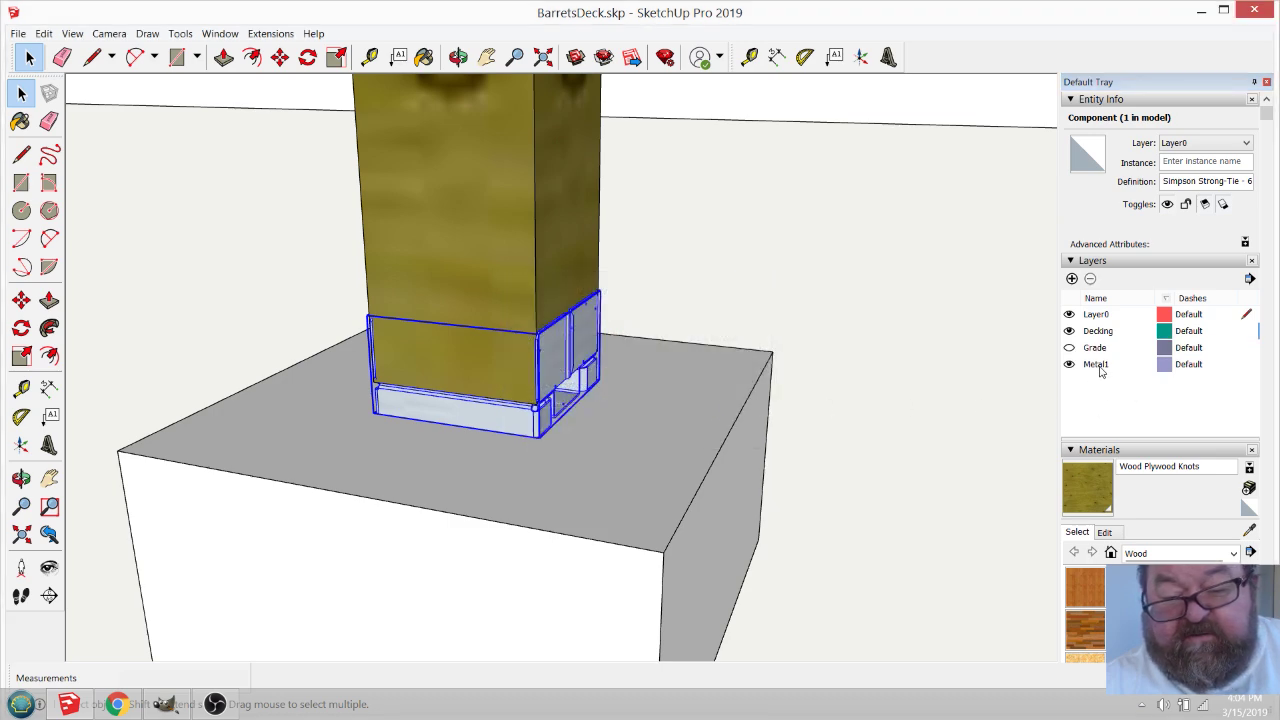
Delete the Metal1 layer, moving its contents to the default layer, and clear the selection.
{"action": "left_click", "coordinate": [1100, 365]}
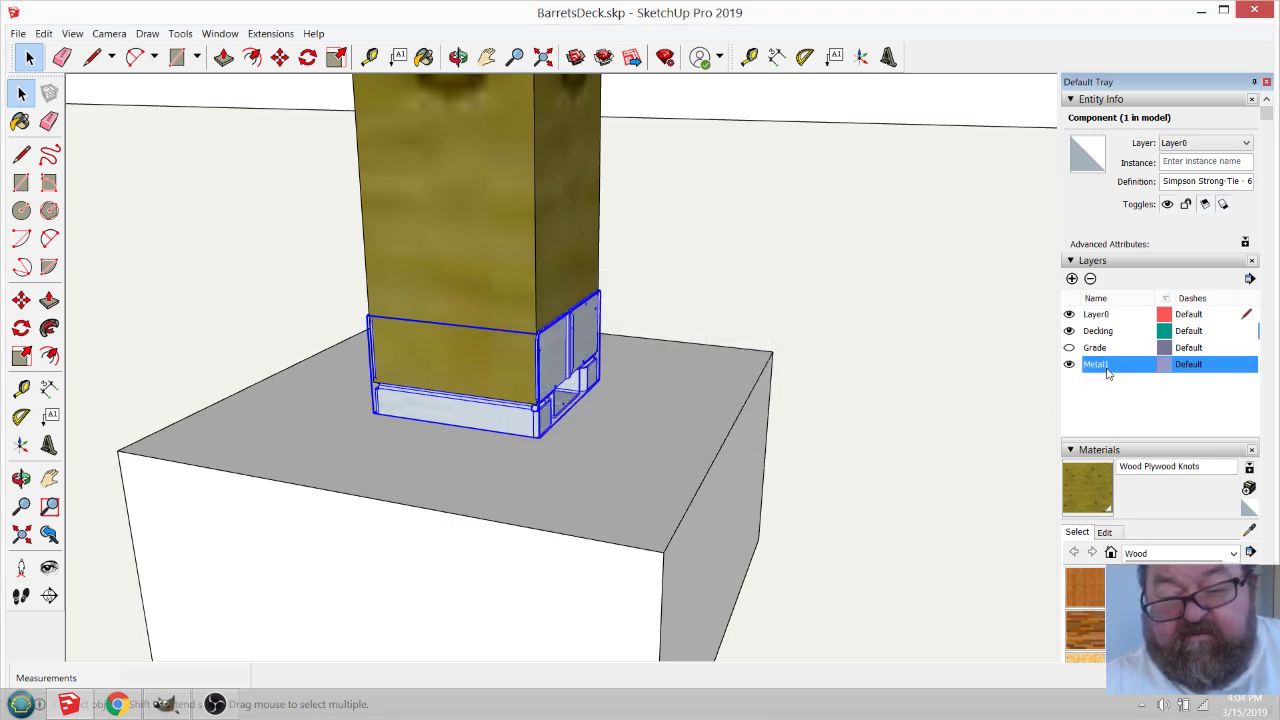
{"action": "left_click", "coordinate": [1090, 280]}
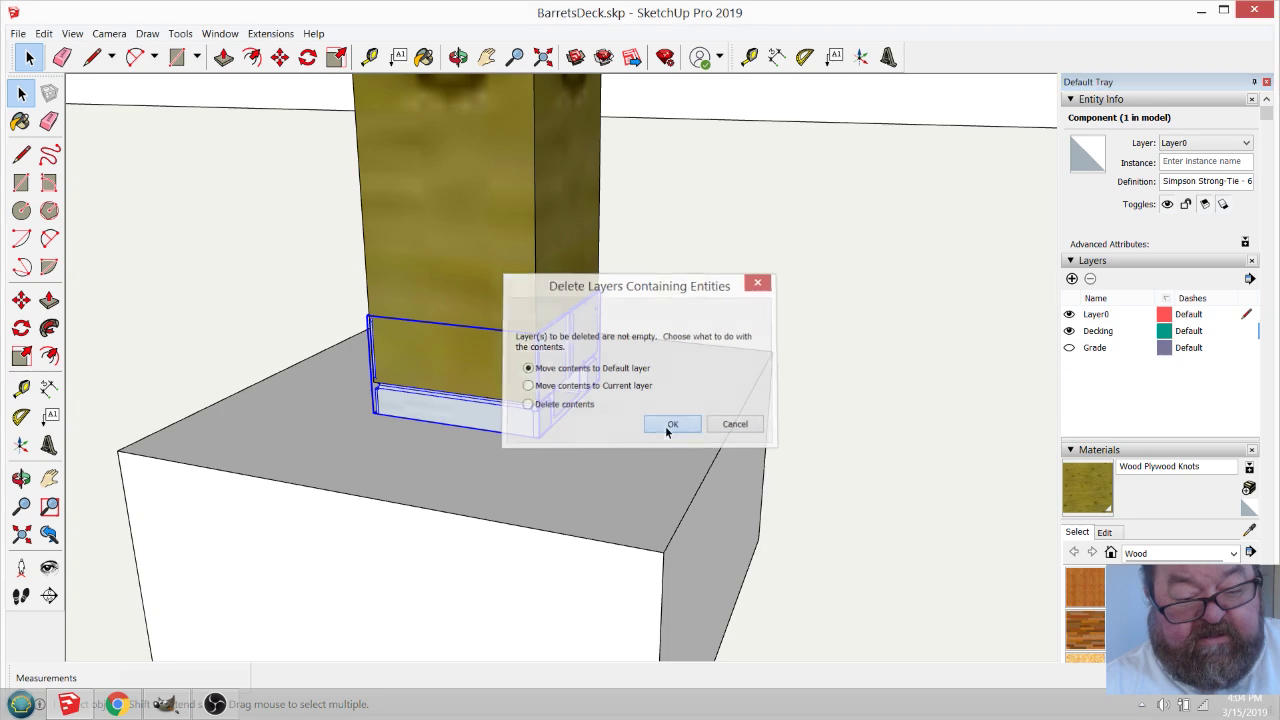
{"action": "left_click", "coordinate": [667, 425]}
{"action": "left_click", "coordinate": [709, 268]}
Add a new layer named PostBase for the post base hardware.
{"action": "left_click", "coordinate": [580, 350]}
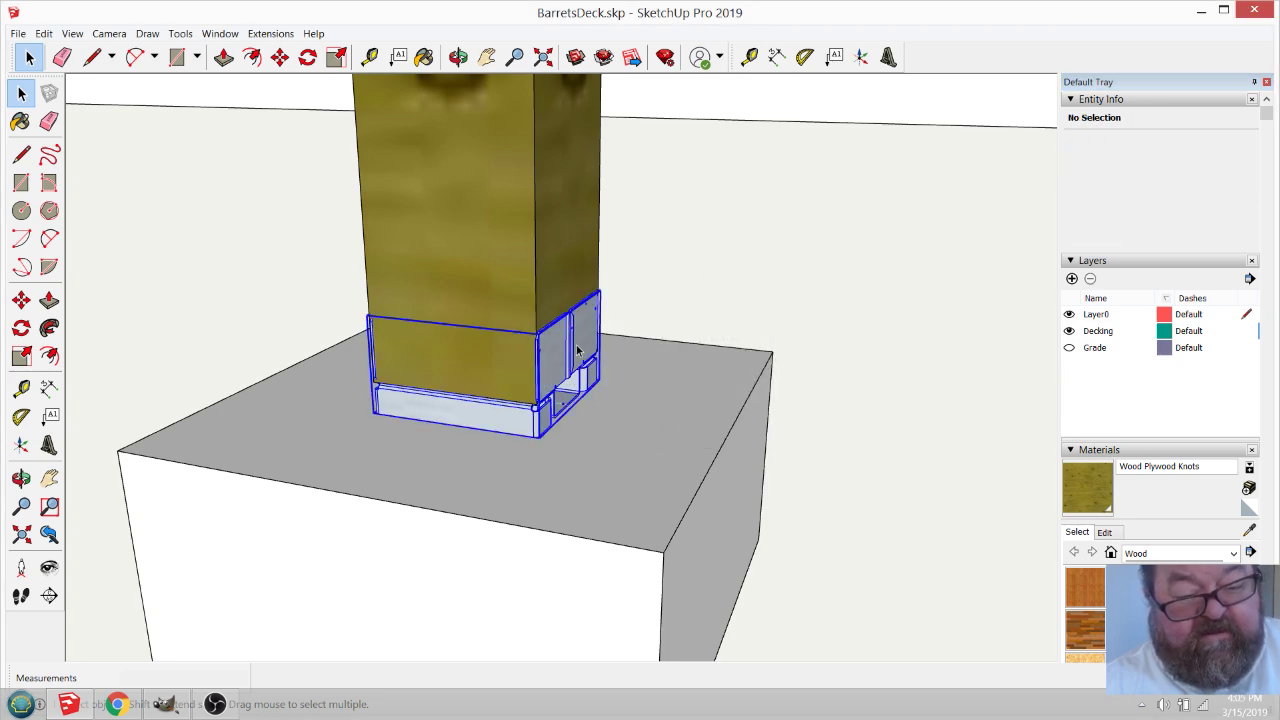
{"action": "scroll", "coordinate": [655, 433], "scroll_direction": "down", "scroll_amount": 2}
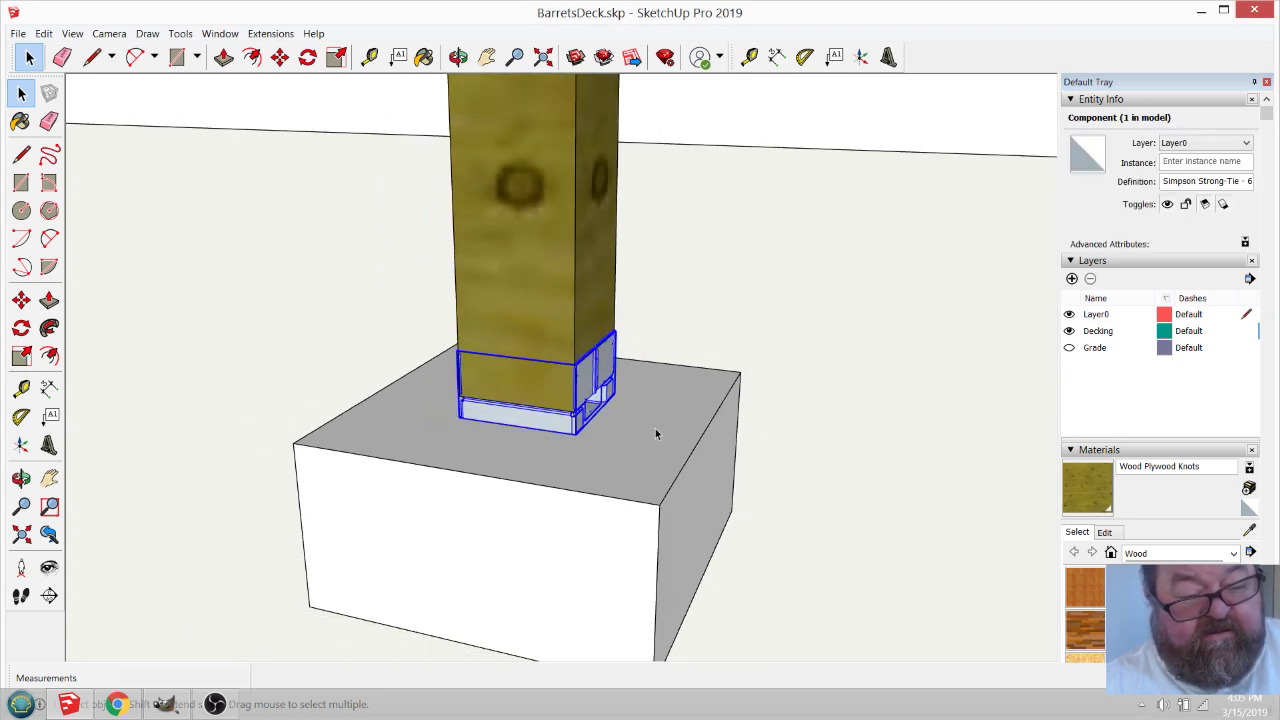
{"action": "double_click", "coordinate": [582, 383]}
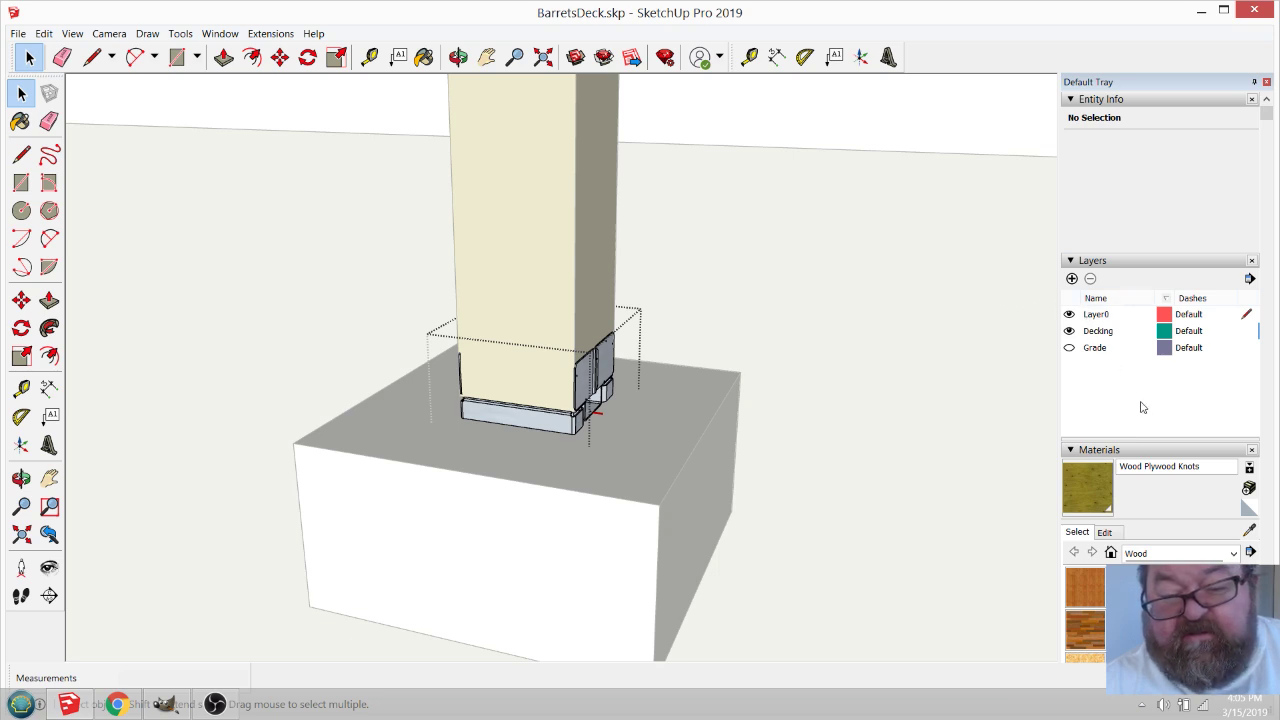
{"action": "left_click", "coordinate": [1072, 279]}
{"action": "type", "text": "PostBa"}
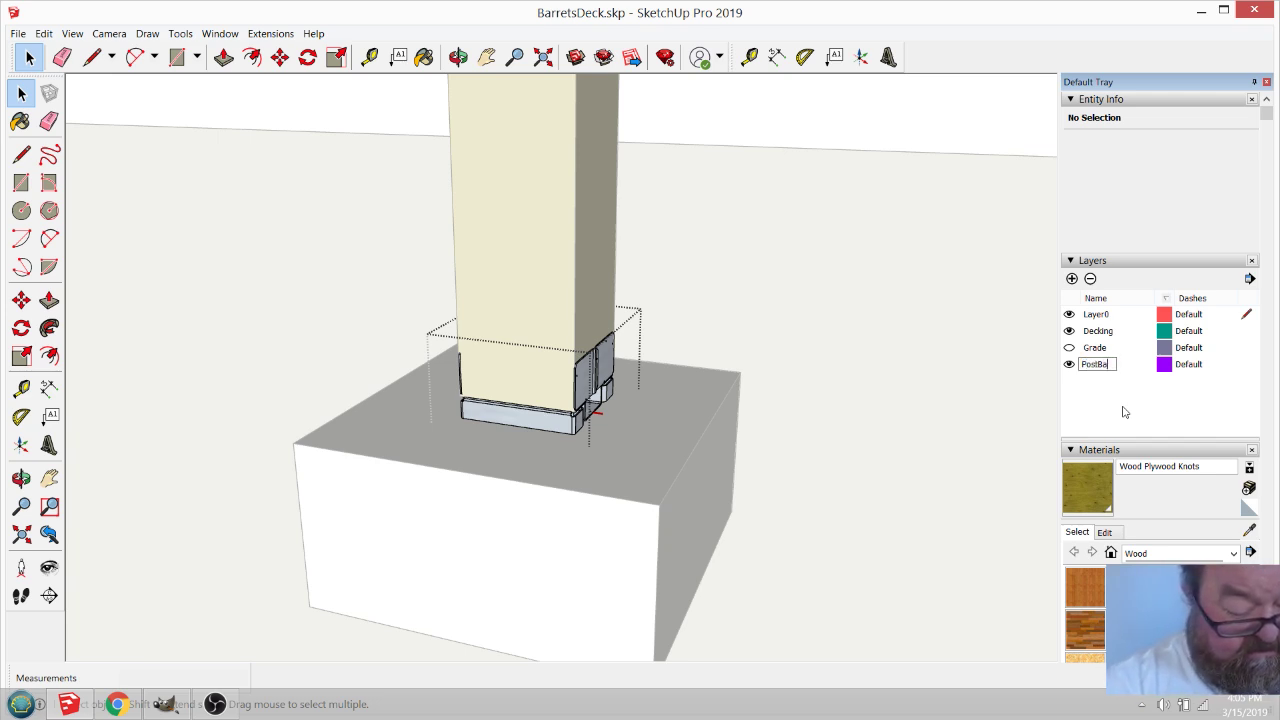
{"action": "type", "text": "se"}
{"action": "key", "text": "Return"}
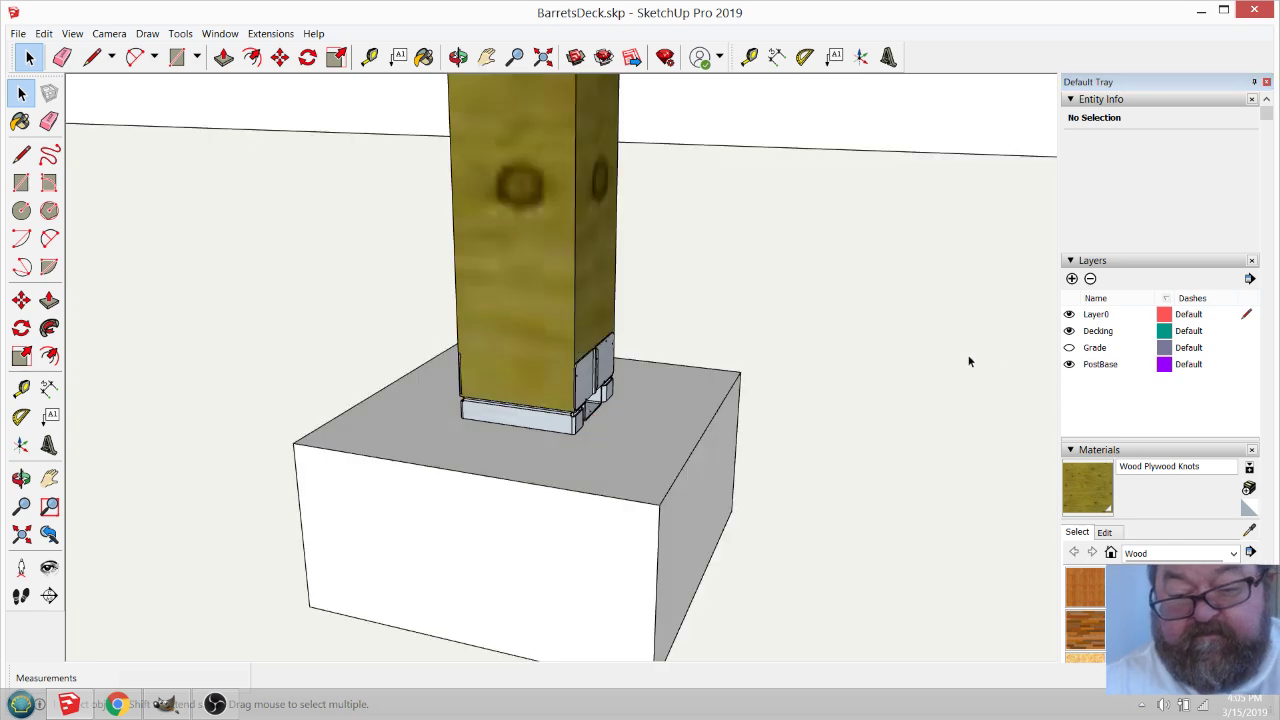
Open the Simpson post base component and select all its geometry to check which layer it is on.
{"action": "scroll", "coordinate": [612, 394], "scroll_direction": "up", "scroll_amount": 2}
{"action": "left_click", "coordinate": [610, 356]}
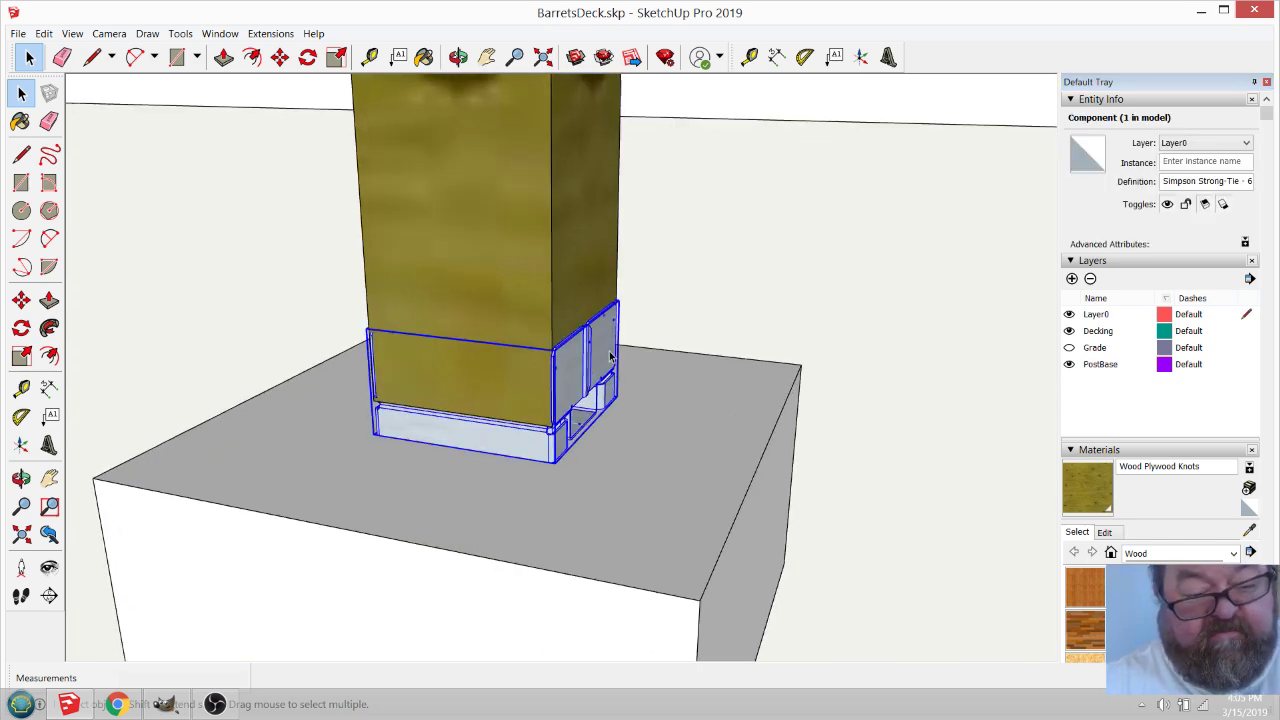
{"action": "double_click", "coordinate": [610, 356]}
{"action": "left_click", "coordinate": [570, 375]}
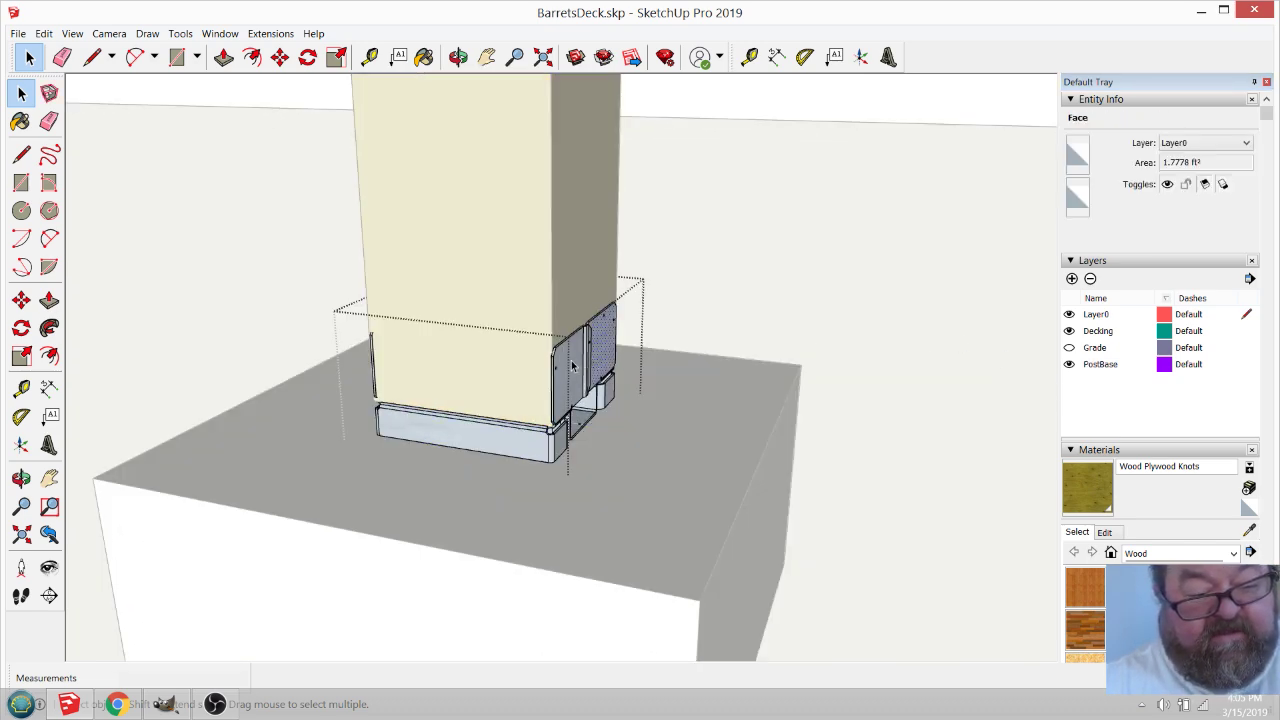
{"action": "left_click_drag", "start_coordinate": [282, 157], "coordinate": [725, 554]}
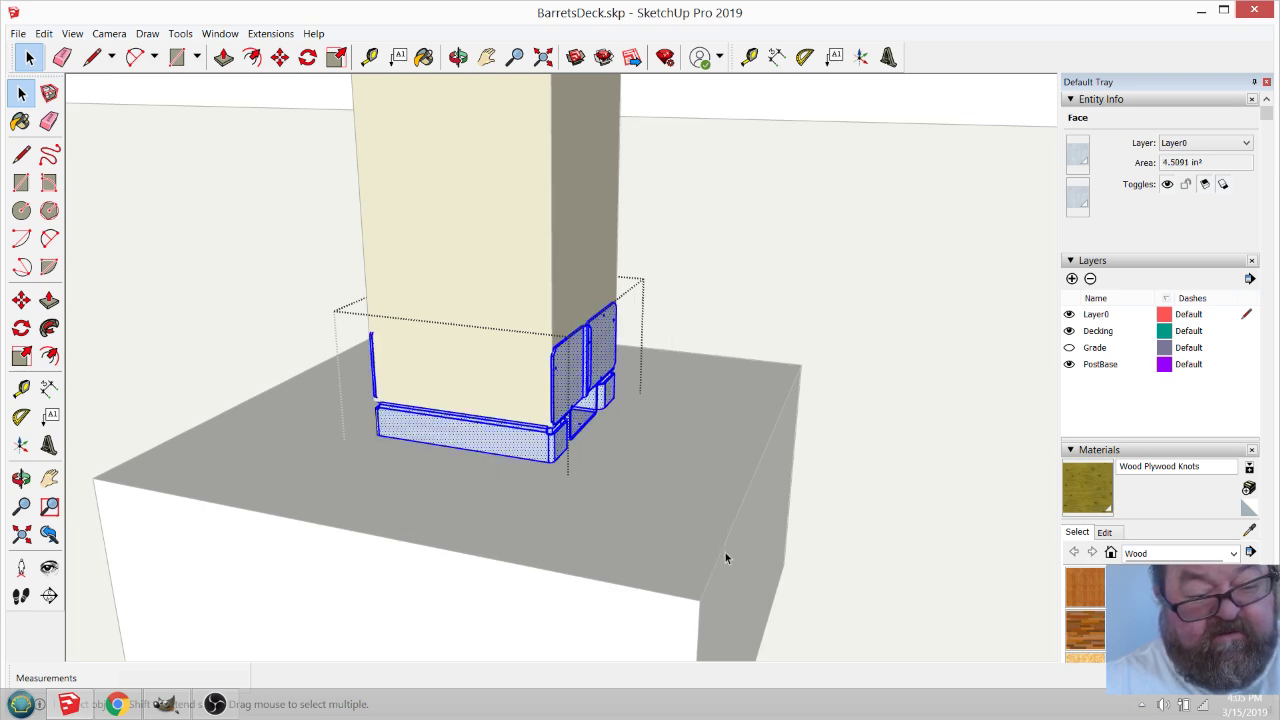
{"action": "right_click", "coordinate": [572, 366]}
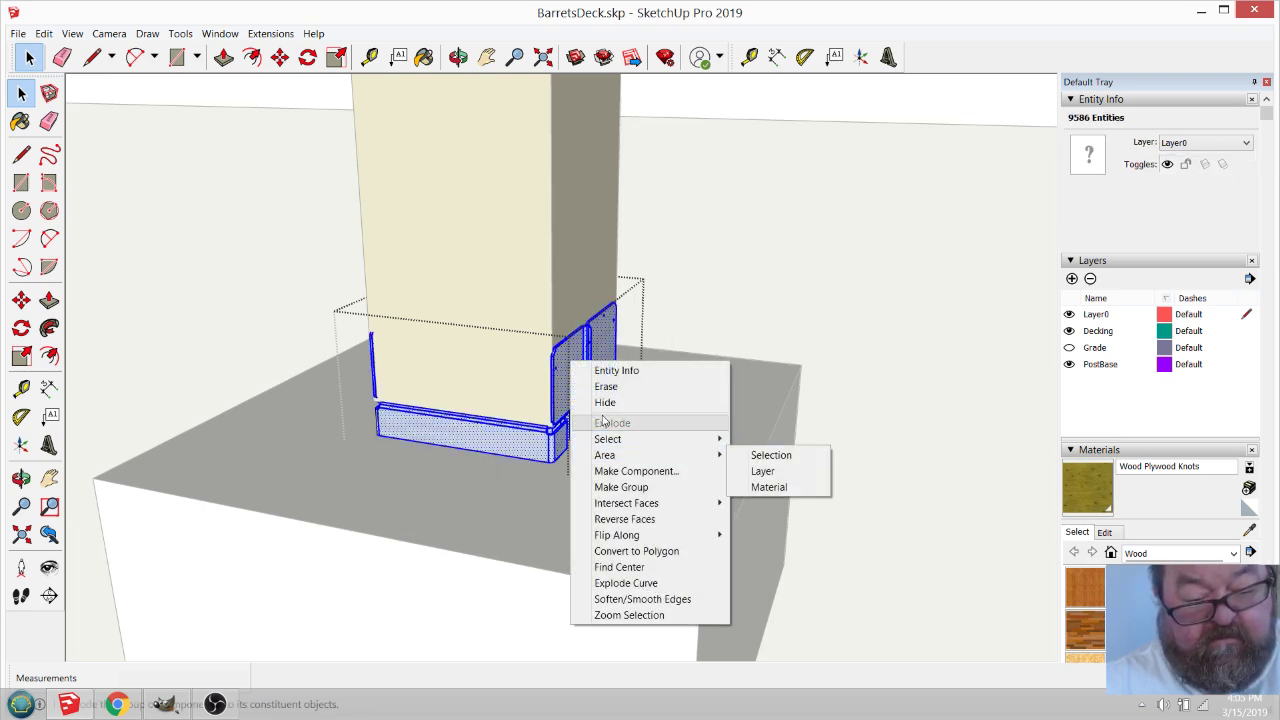
{"action": "left_click", "coordinate": [673, 291]}
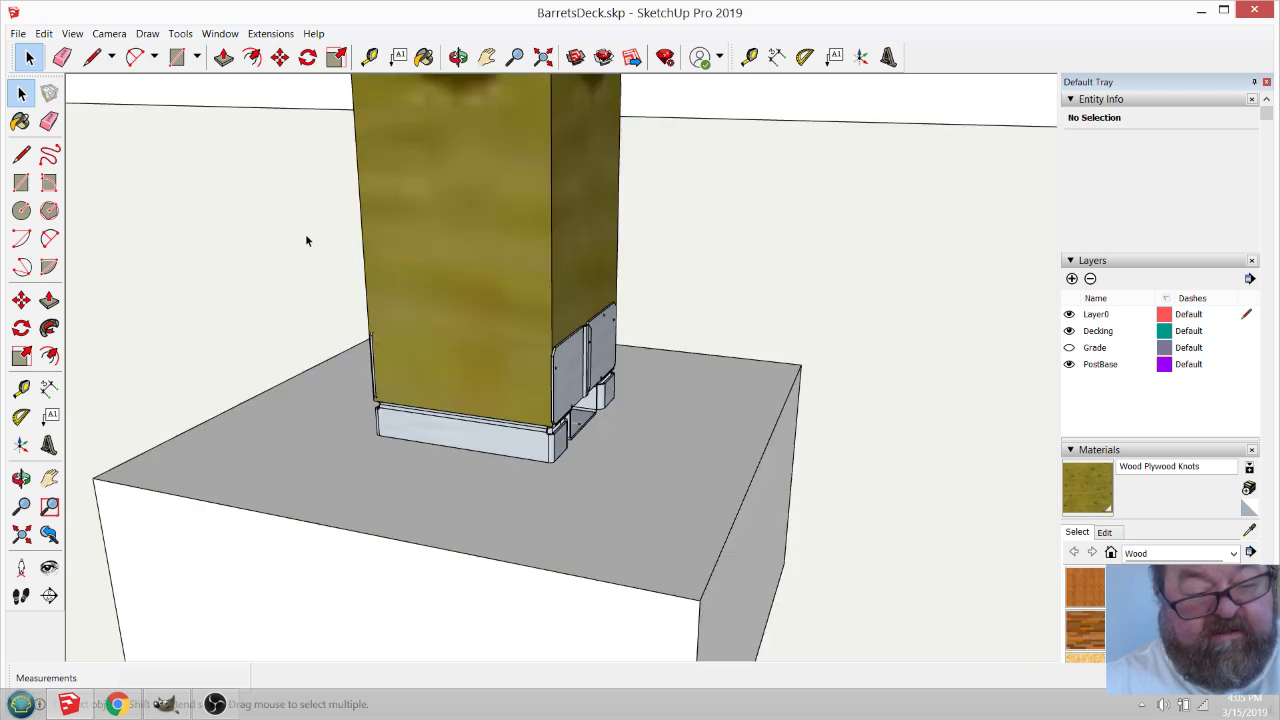
{"action": "double_click", "coordinate": [565, 386]}
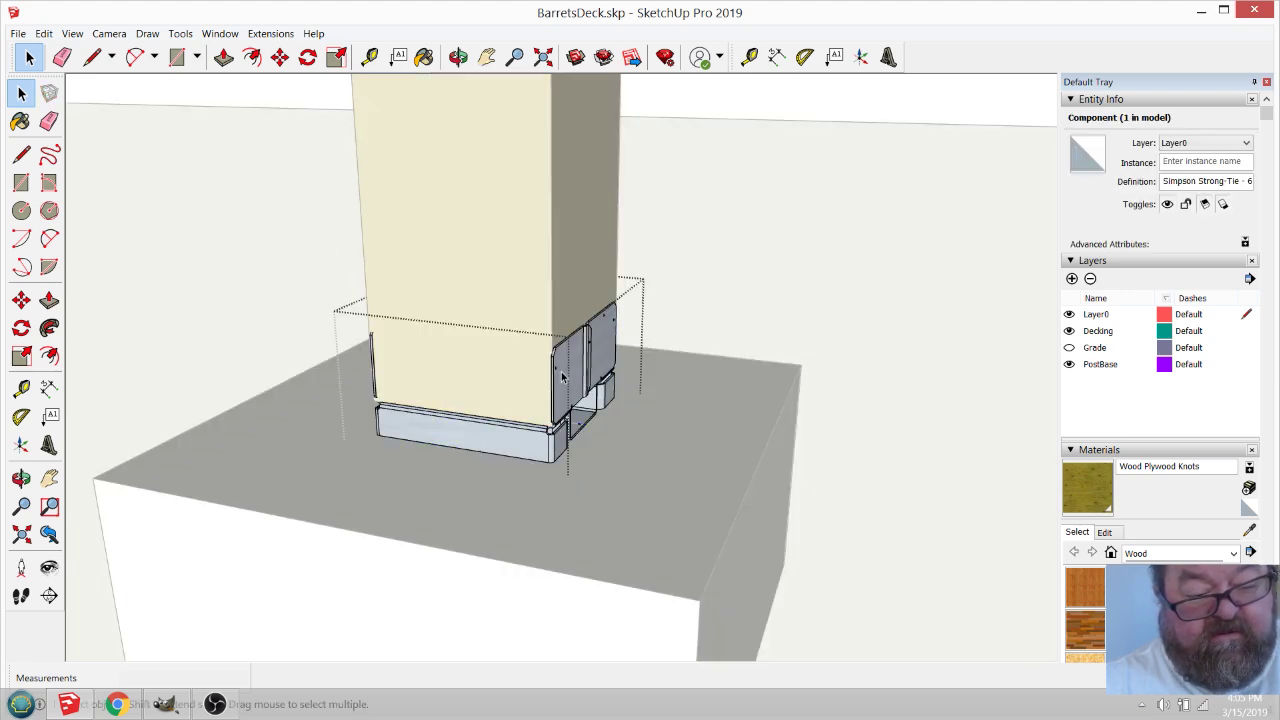
{"action": "left_click_drag", "start_coordinate": [236, 145], "coordinate": [701, 594]}
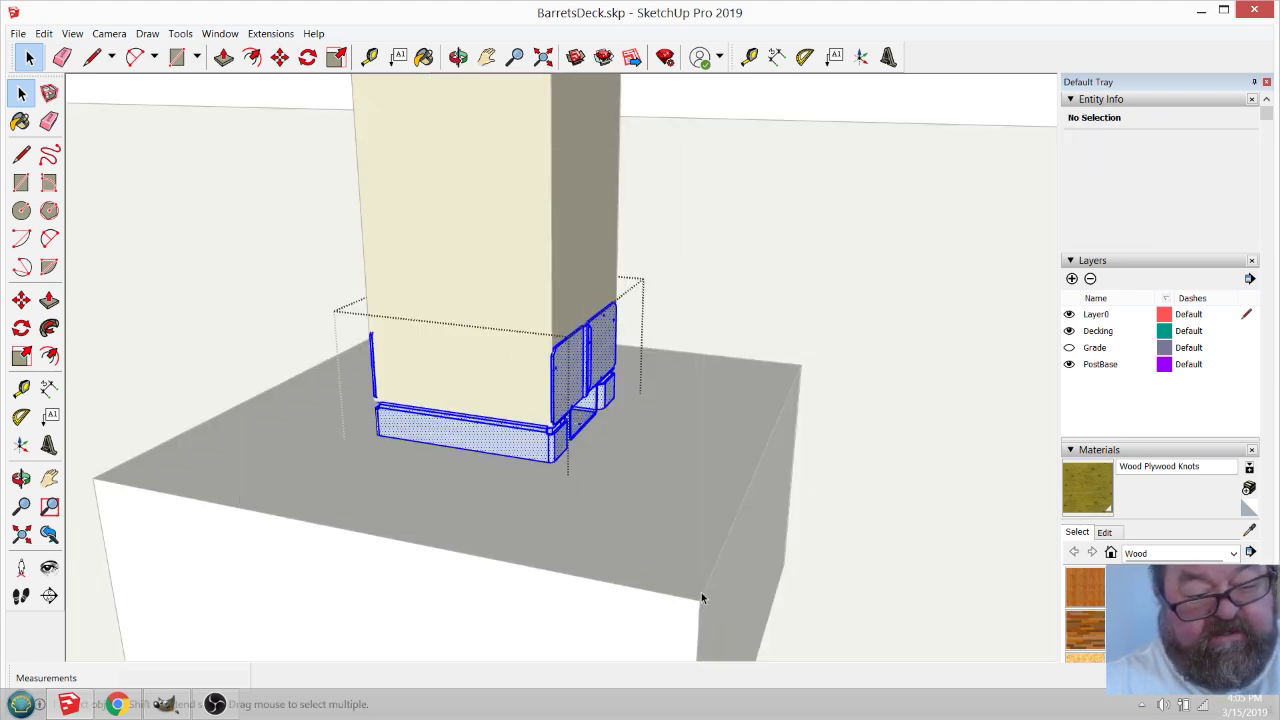
{"action": "left_click", "coordinate": [816, 260]}
Assign the Simpson post base component to the PostBase layer and clear the selection.
{"action": "scroll", "coordinate": [597, 380], "scroll_direction": "down", "scroll_amount": 2}
{"action": "left_click", "coordinate": [597, 380]}
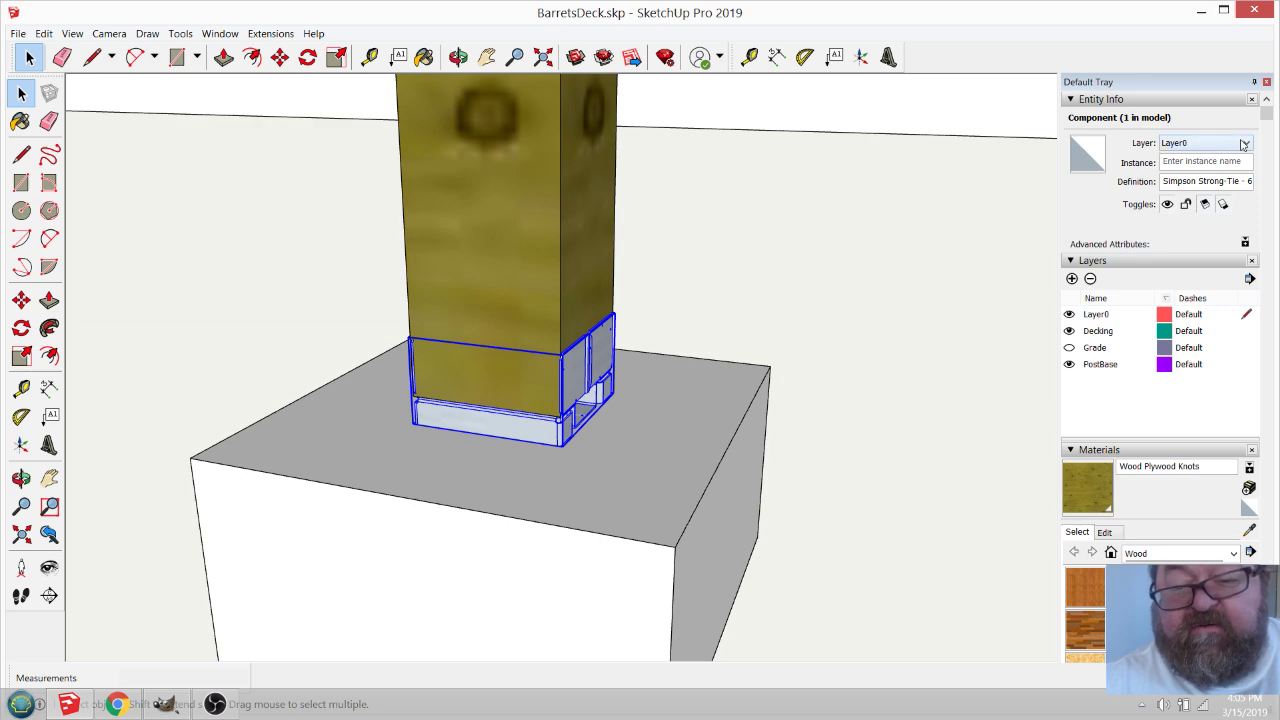
{"action": "left_click", "coordinate": [1244, 144]}
{"action": "left_click", "coordinate": [1195, 189]}
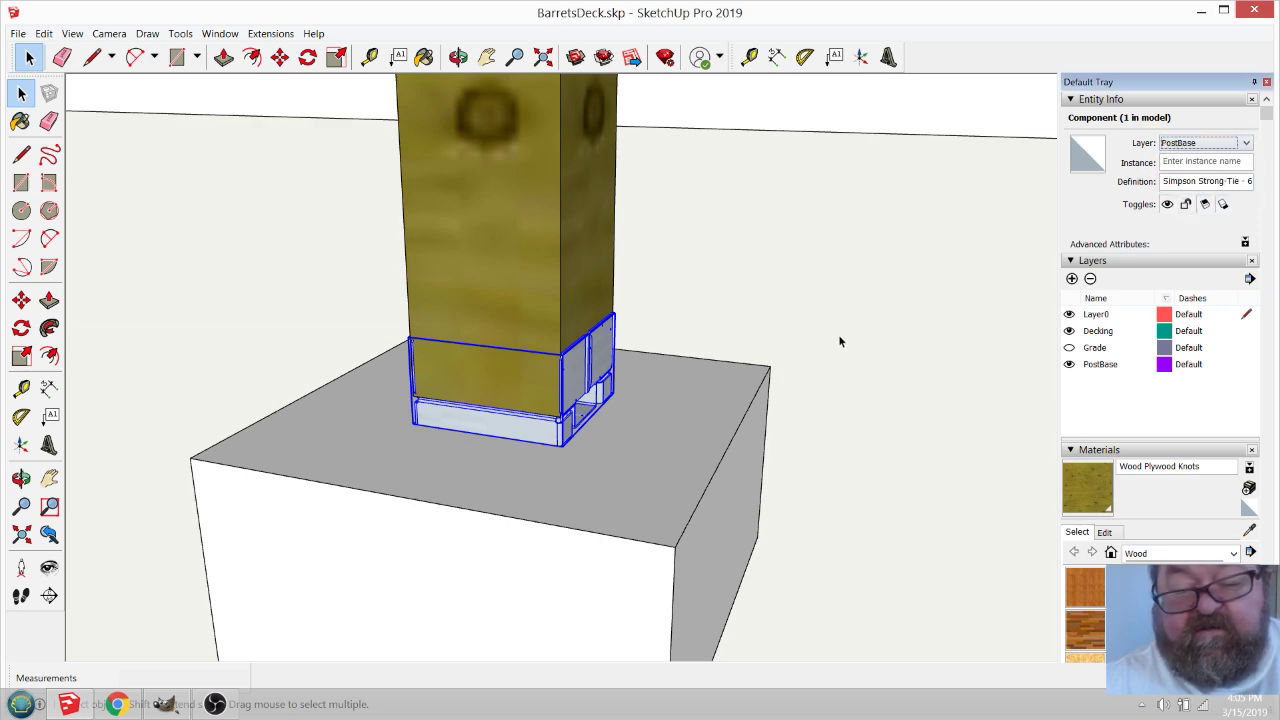
{"action": "left_click", "coordinate": [723, 303]}
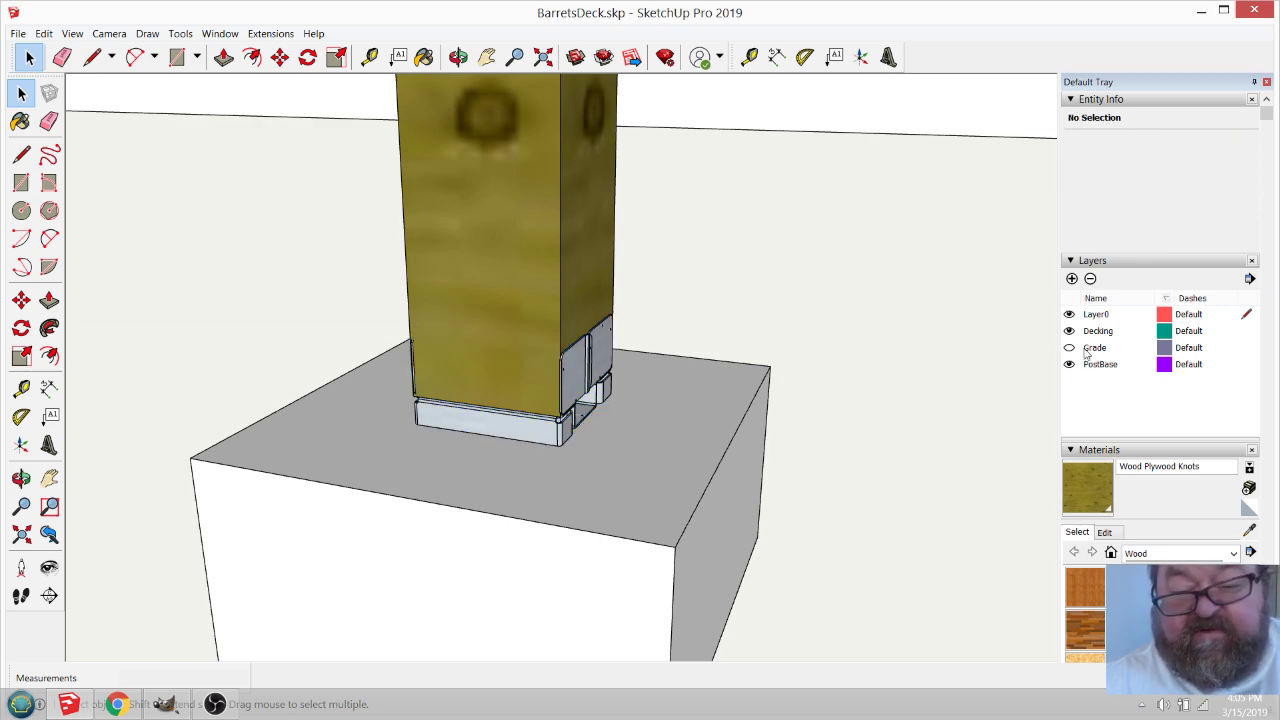
Toggle the visibility of the Grade and PostBase layers to check that the post base follows its layer.
{"action": "left_click", "coordinate": [1070, 348]}
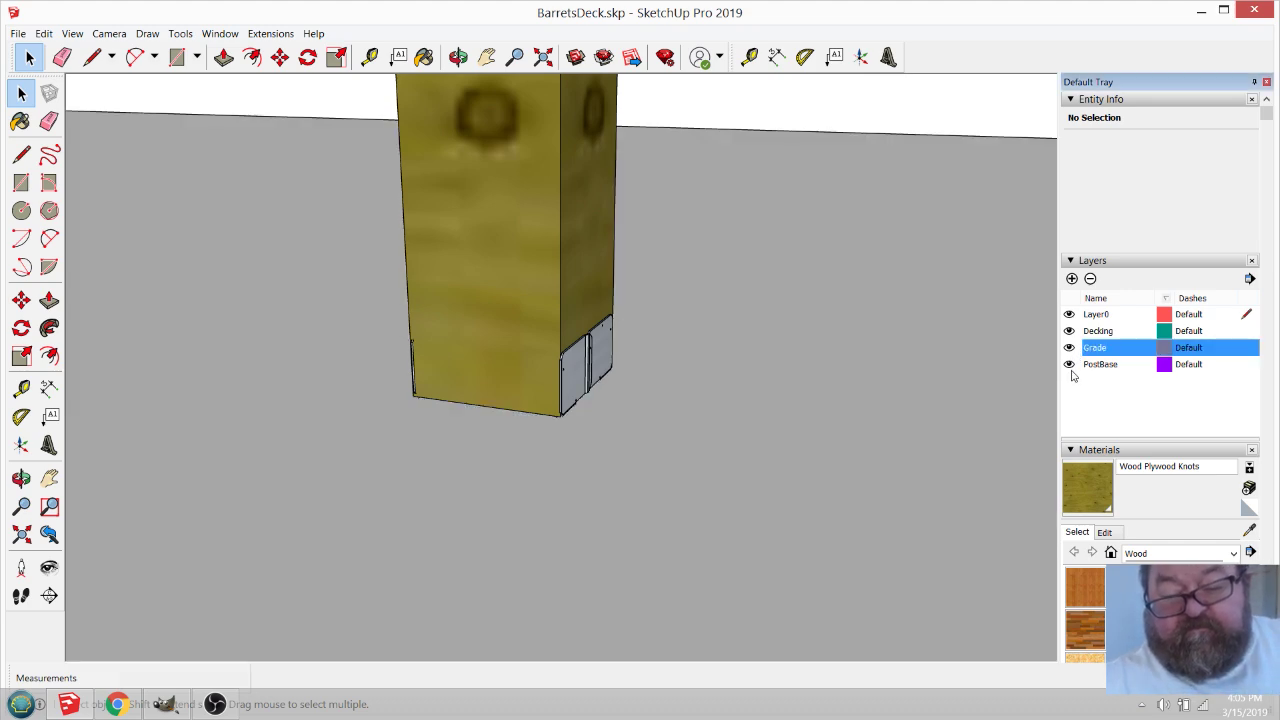
{"action": "left_click", "coordinate": [1069, 347]}
{"action": "left_click", "coordinate": [1069, 364]}
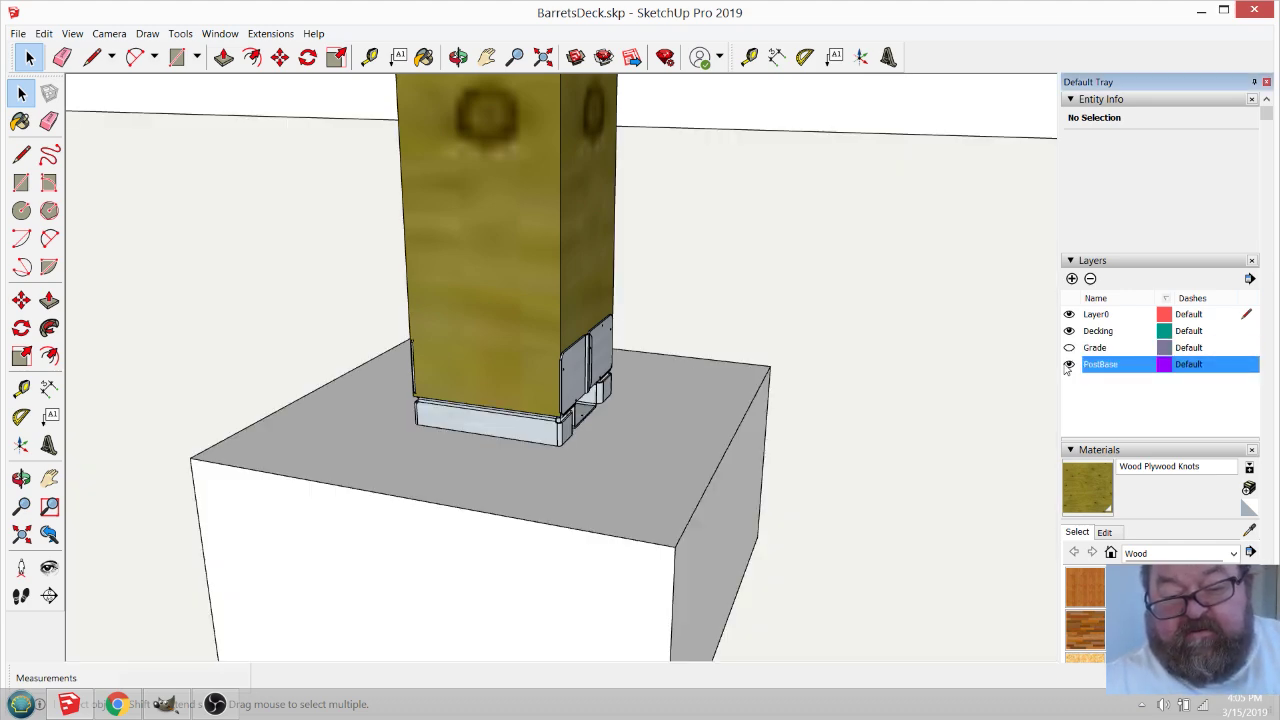
{"action": "left_click", "coordinate": [1069, 364]}
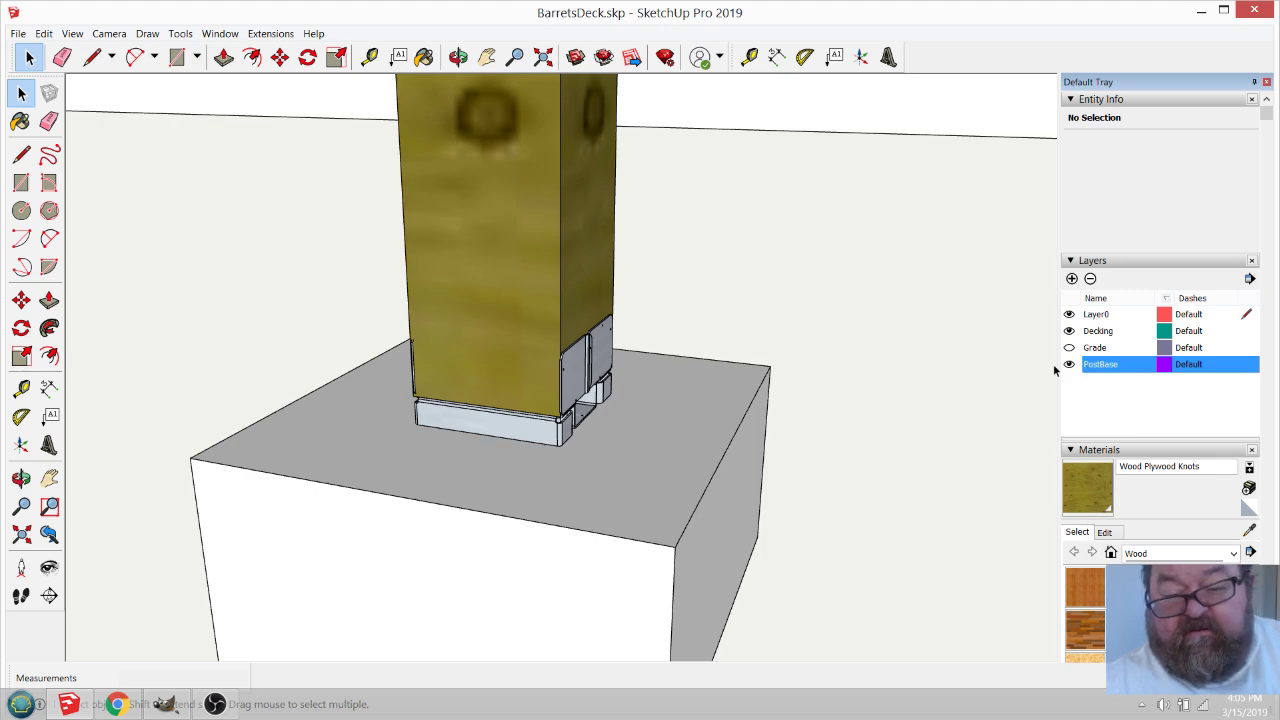
{"action": "left_click", "coordinate": [1069, 365]}
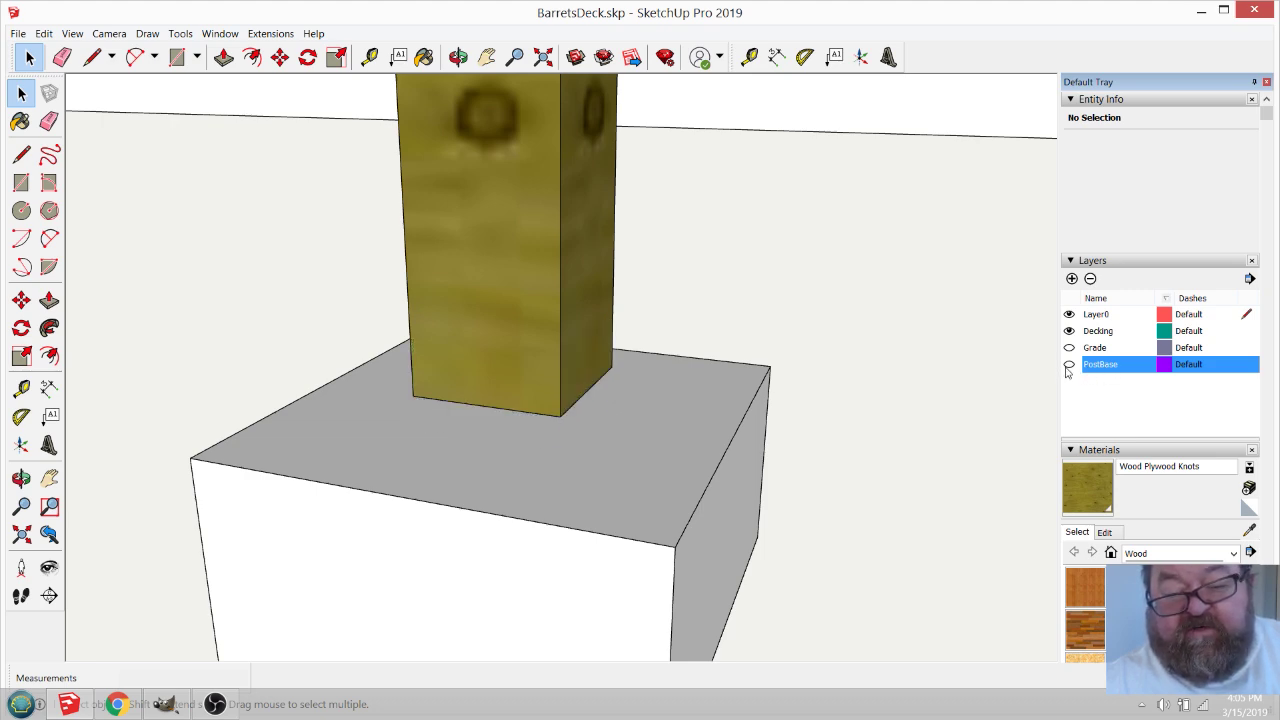
{"action": "left_click", "coordinate": [1069, 364]}
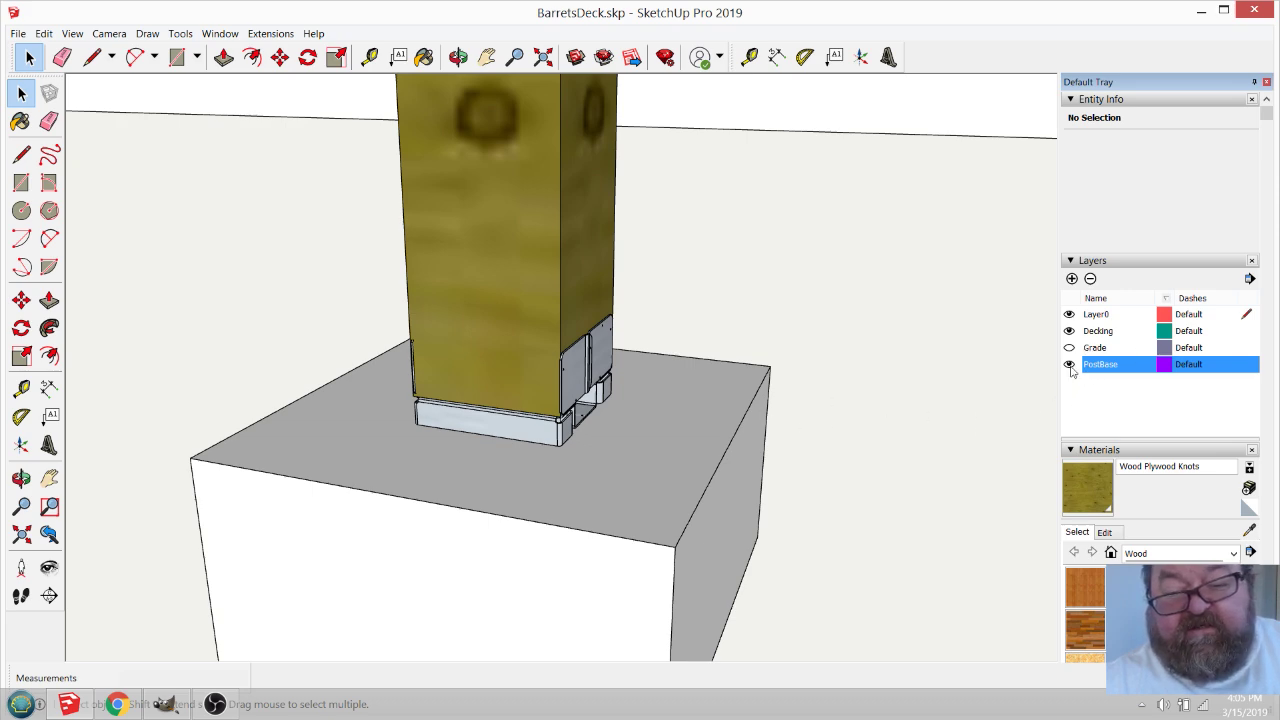
{"action": "left_click", "coordinate": [1069, 364]}
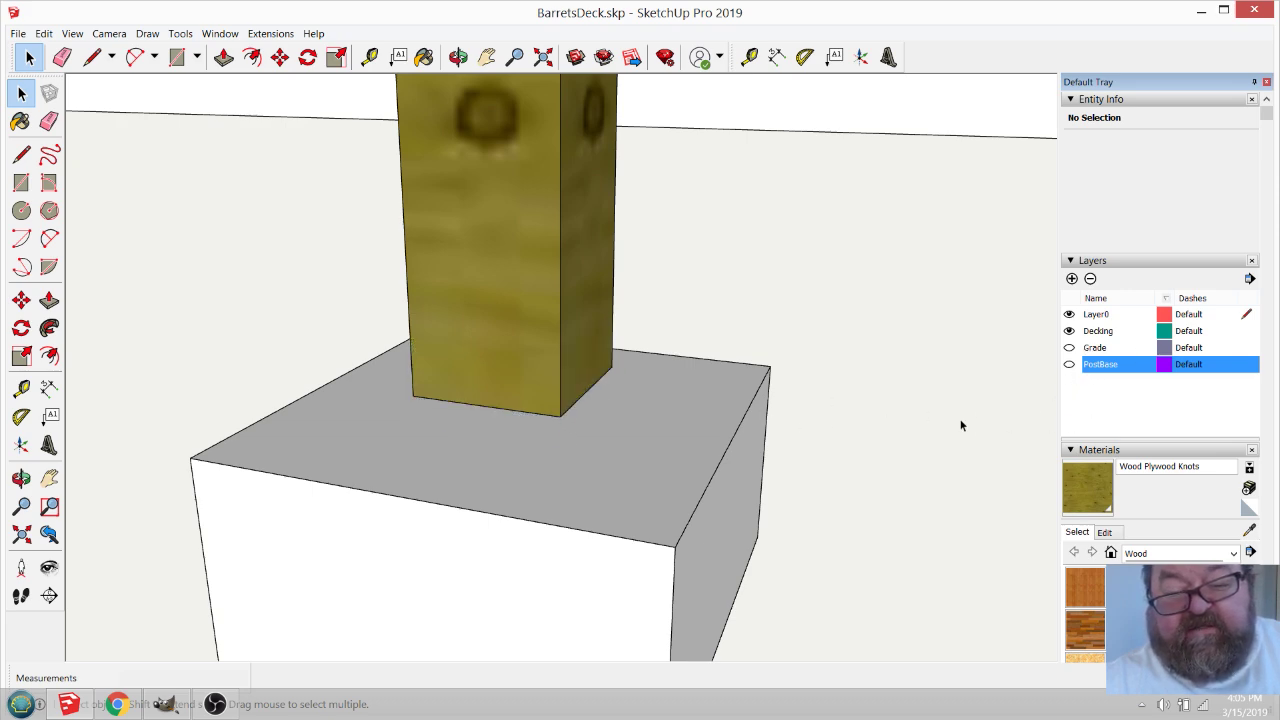
{"action": "left_click", "coordinate": [1069, 364]}
Copy the post base from the first beam post to the next post along the beam, using matching post tops as reference points.
{"action": "left_click", "coordinate": [458, 58]}
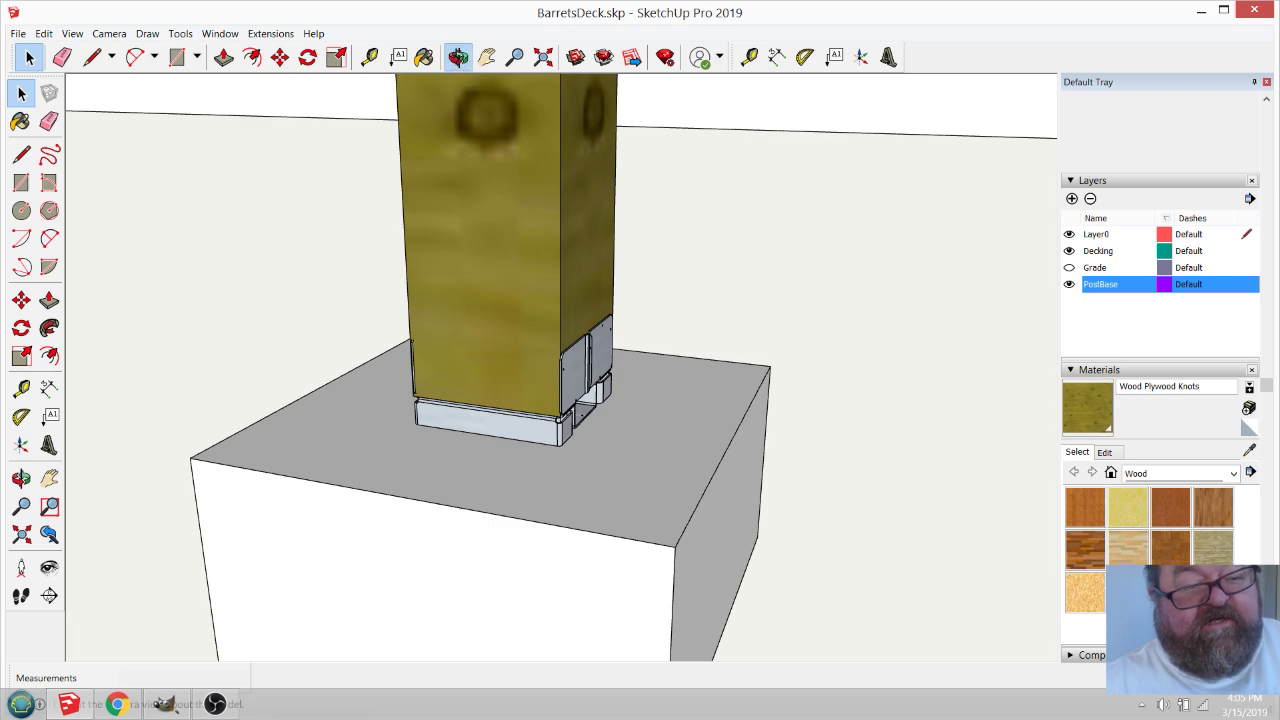
{"action": "scroll", "coordinate": [647, 342], "scroll_direction": "down", "scroll_amount": 3}
{"action": "left_click_drag", "start_coordinate": [646, 348], "coordinate": [640, 457]}
{"action": "scroll", "coordinate": [714, 520], "scroll_direction": "down", "scroll_amount": 6}
{"action": "left_click_drag", "start_coordinate": [849, 600], "coordinate": [534, 400]}
{"action": "left_click", "coordinate": [22, 93]}
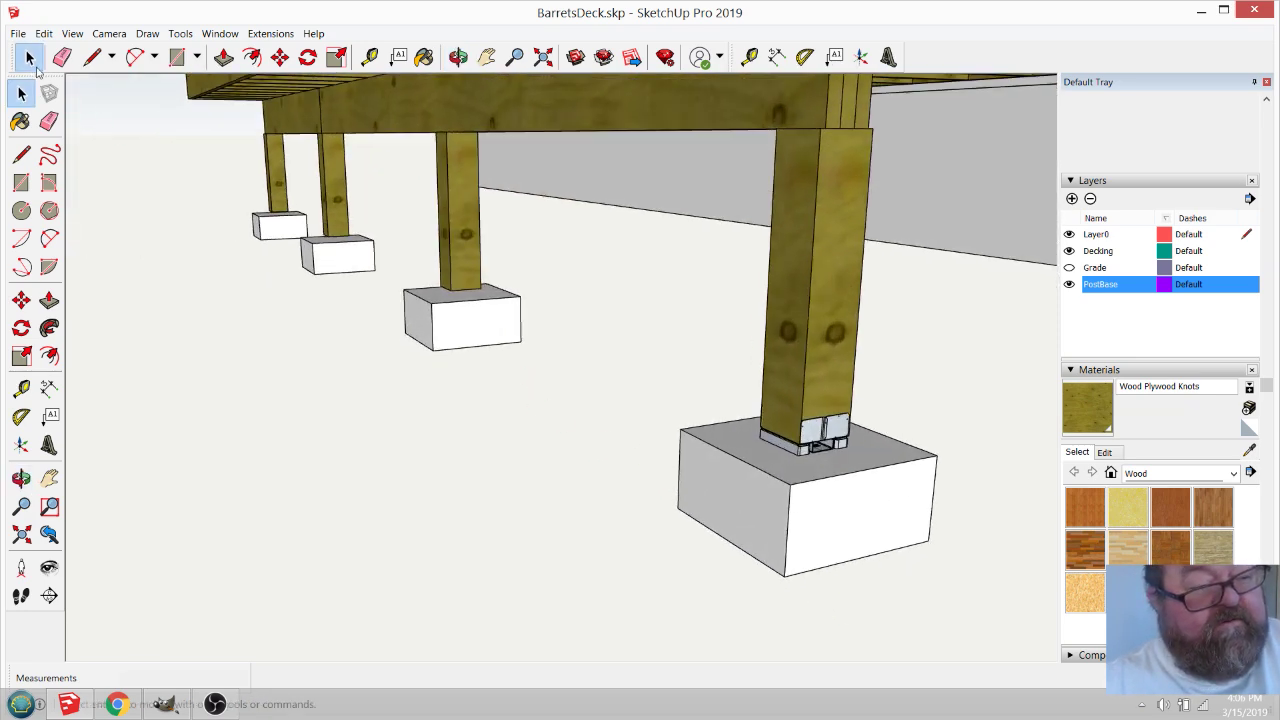
{"action": "left_click", "coordinate": [818, 432]}
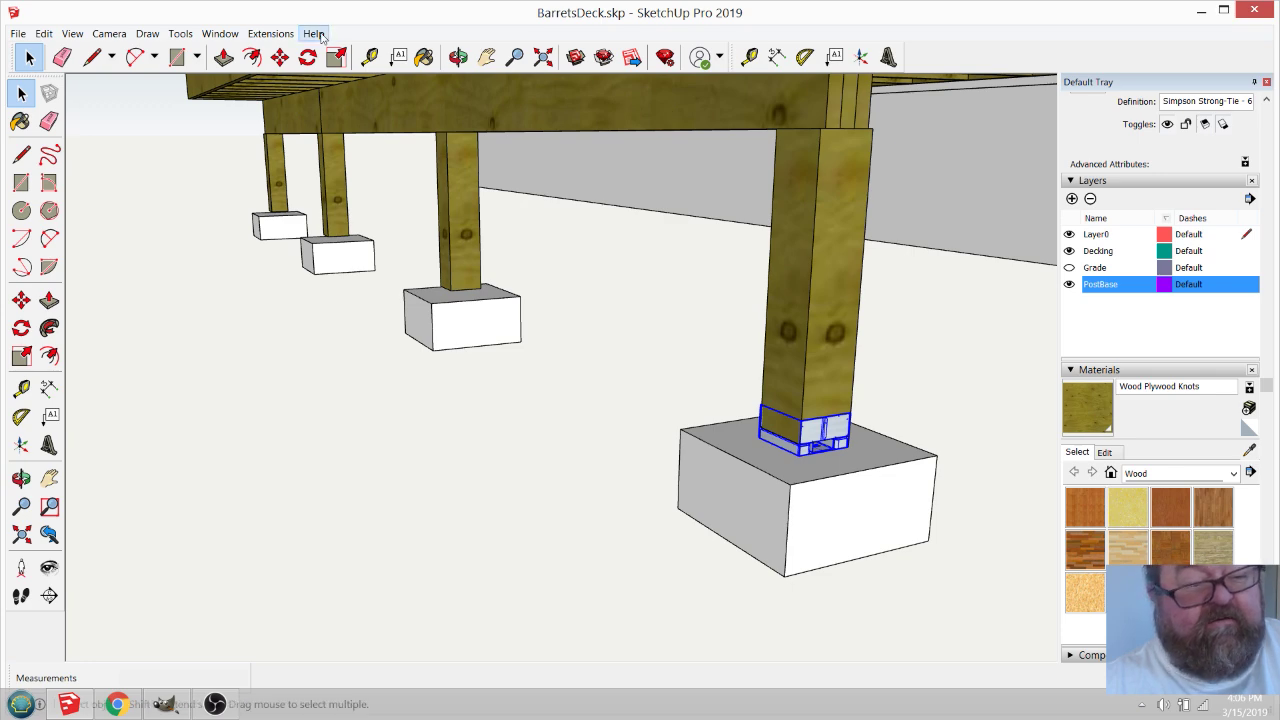
{"action": "left_click", "coordinate": [279, 57]}
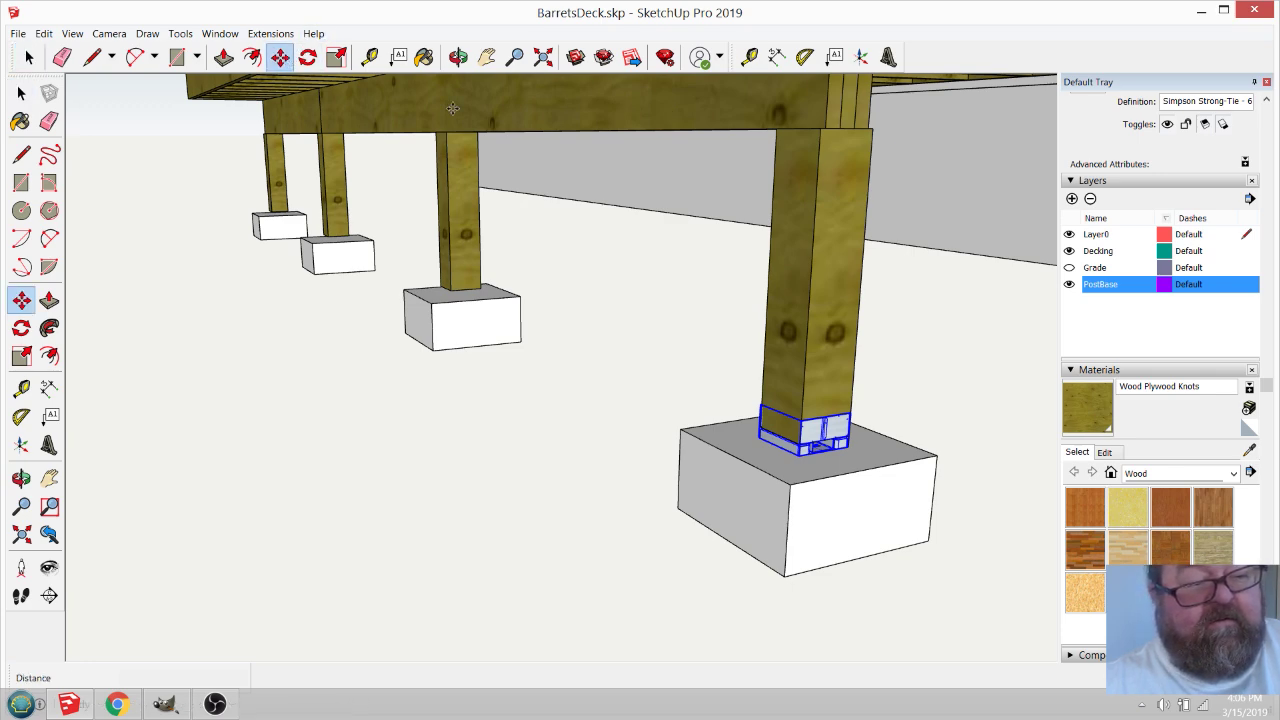
{"action": "key", "text": "ctrl"}
{"action": "left_click", "coordinate": [818, 130]}
{"action": "left_click", "coordinate": [447, 131]}
Copy the post base 8' 2" from the second beam post to the third, using the post tops under the beam as references.
{"action": "scroll", "coordinate": [737, 446], "scroll_direction": "down", "scroll_amount": 2}
{"action": "scroll", "coordinate": [278, 155], "scroll_direction": "up", "scroll_amount": 2}
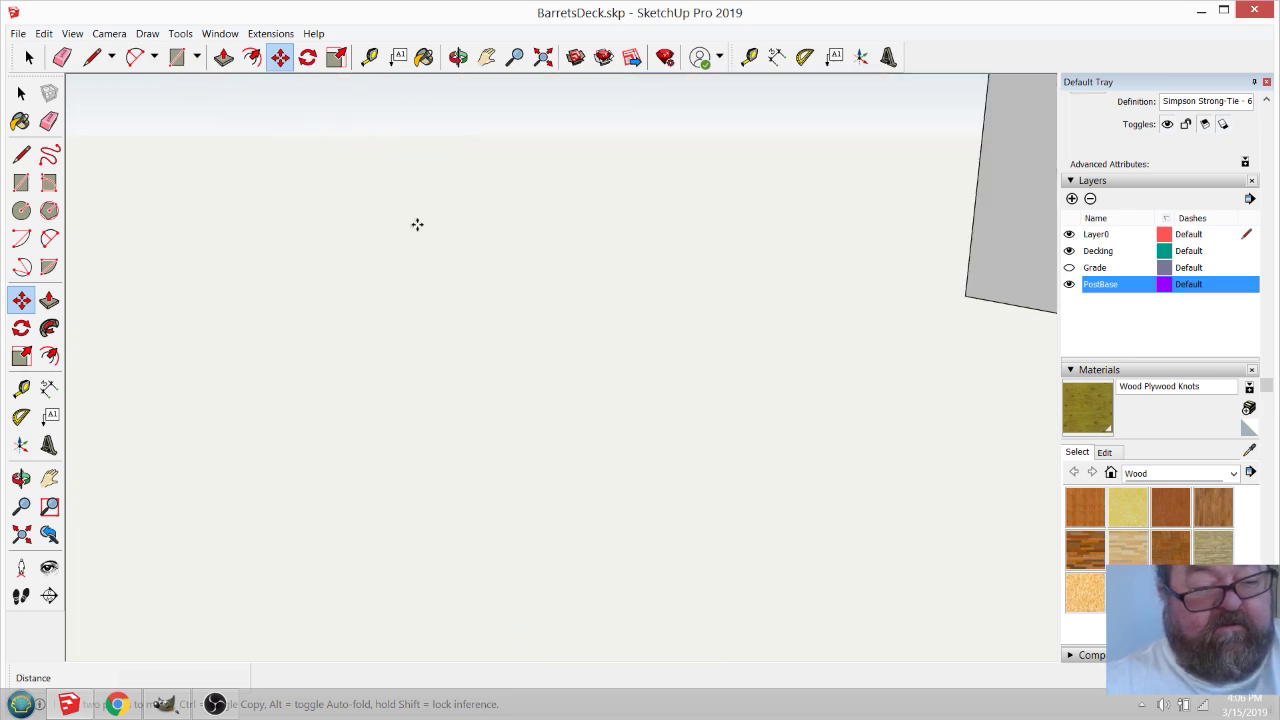
{"action": "scroll", "coordinate": [463, 260], "scroll_direction": "down", "scroll_amount": 3}
{"action": "scroll", "coordinate": [731, 357], "scroll_direction": "up", "scroll_amount": 2}
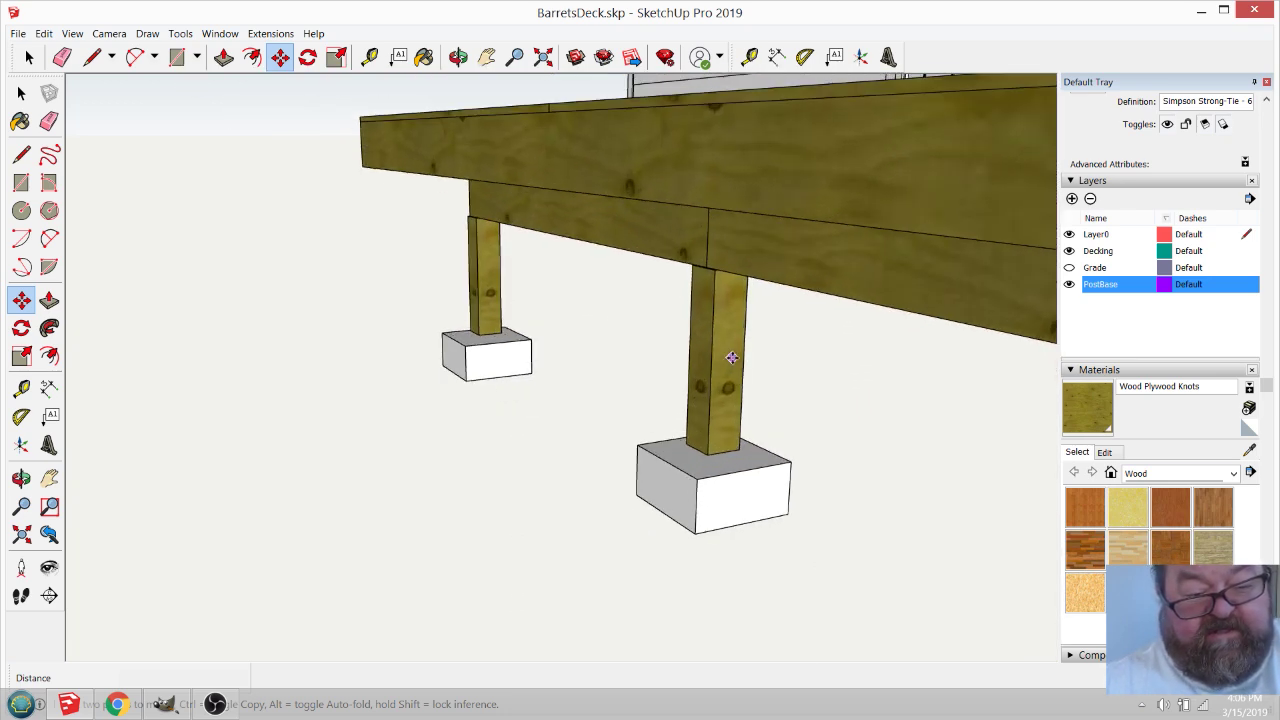
{"action": "scroll", "coordinate": [731, 357], "scroll_direction": "down", "scroll_amount": 4}
{"action": "scroll", "coordinate": [890, 312], "scroll_direction": "up", "scroll_amount": 3}
{"action": "left_click", "coordinate": [928, 266]}
{"action": "left_click", "coordinate": [565, 207]}
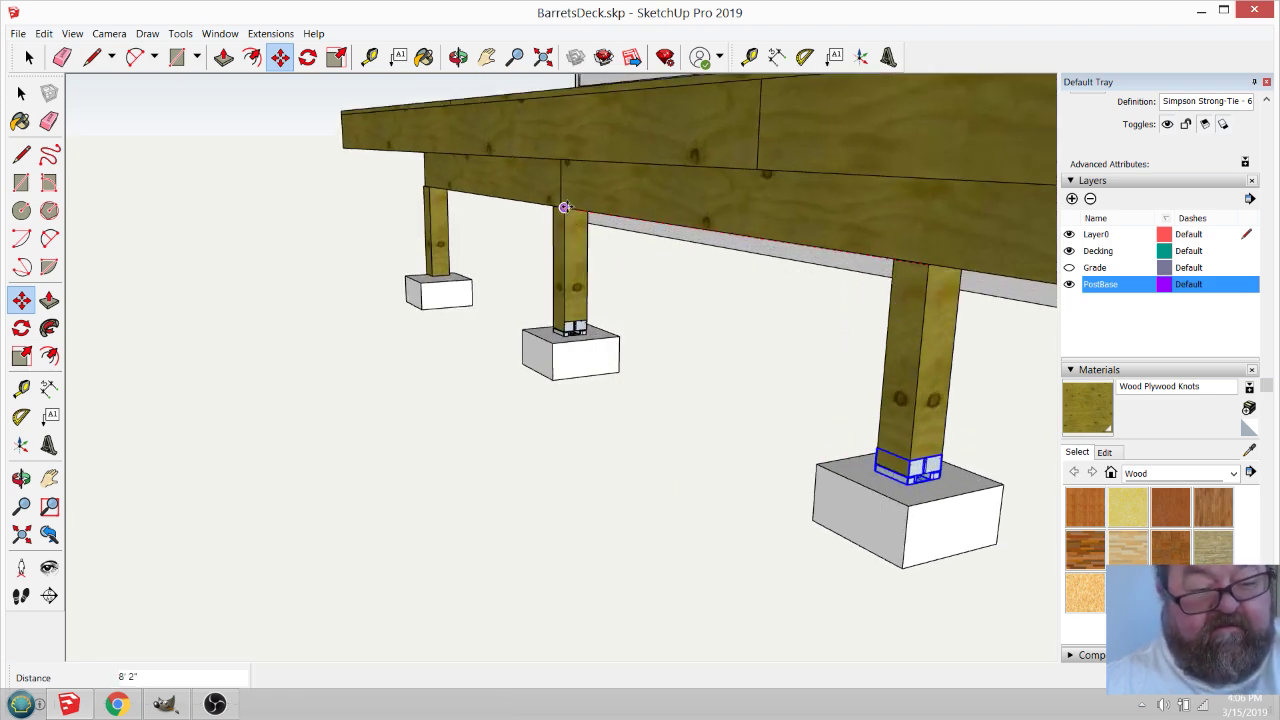
Copy the Simpson Strong-Tie post base onto the next post and the far end post under the deck beam.
{"action": "left_click", "coordinate": [567, 211]}
{"action": "scroll", "coordinate": [425, 192], "scroll_direction": "up", "scroll_amount": 5}
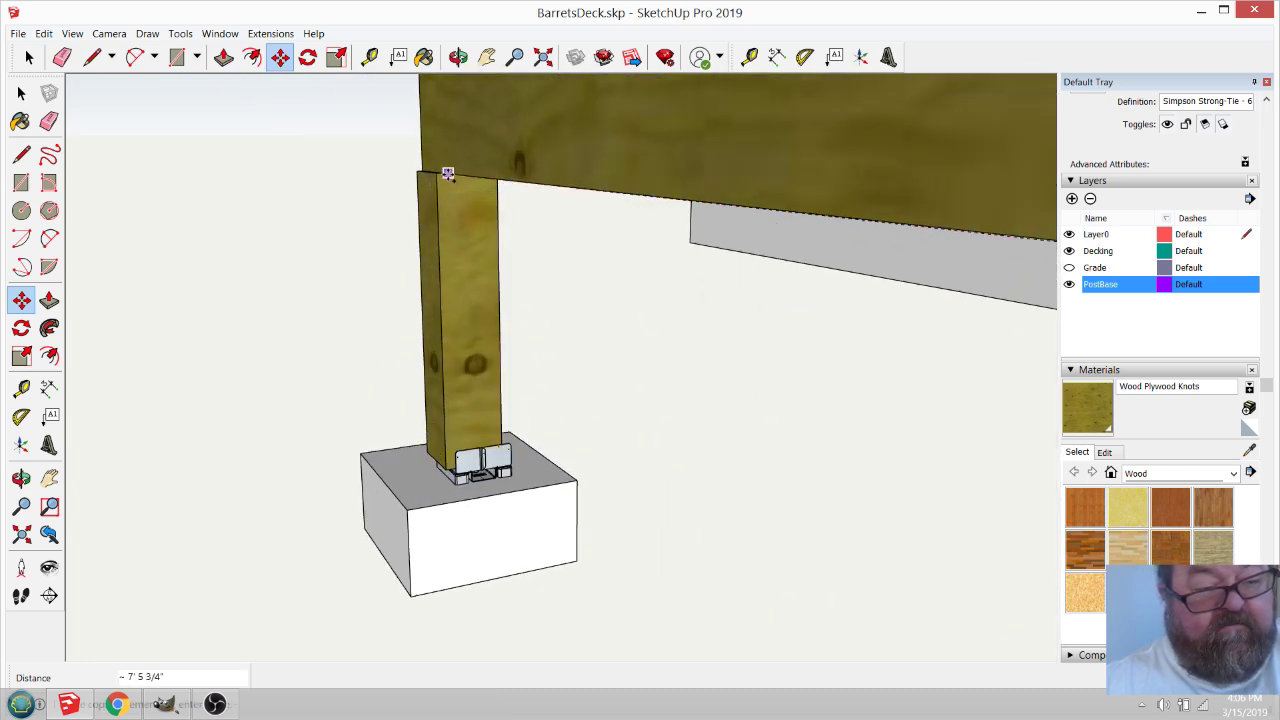
{"action": "left_click", "coordinate": [433, 173]}
{"action": "scroll", "coordinate": [530, 331], "scroll_direction": "down", "scroll_amount": 2}
{"action": "scroll", "coordinate": [530, 331], "scroll_direction": "down", "scroll_amount": 5}
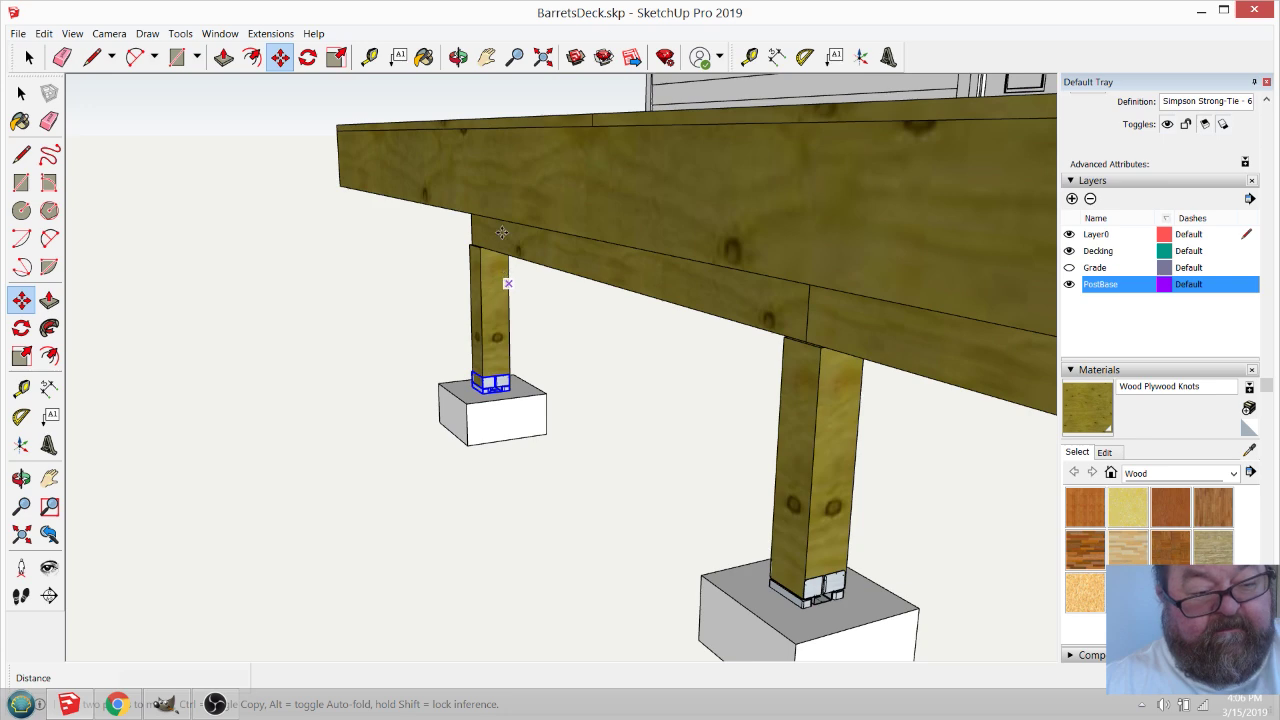
{"action": "middle_click_drag", "start_coordinate": [498, 214], "coordinate": [630, 261]}
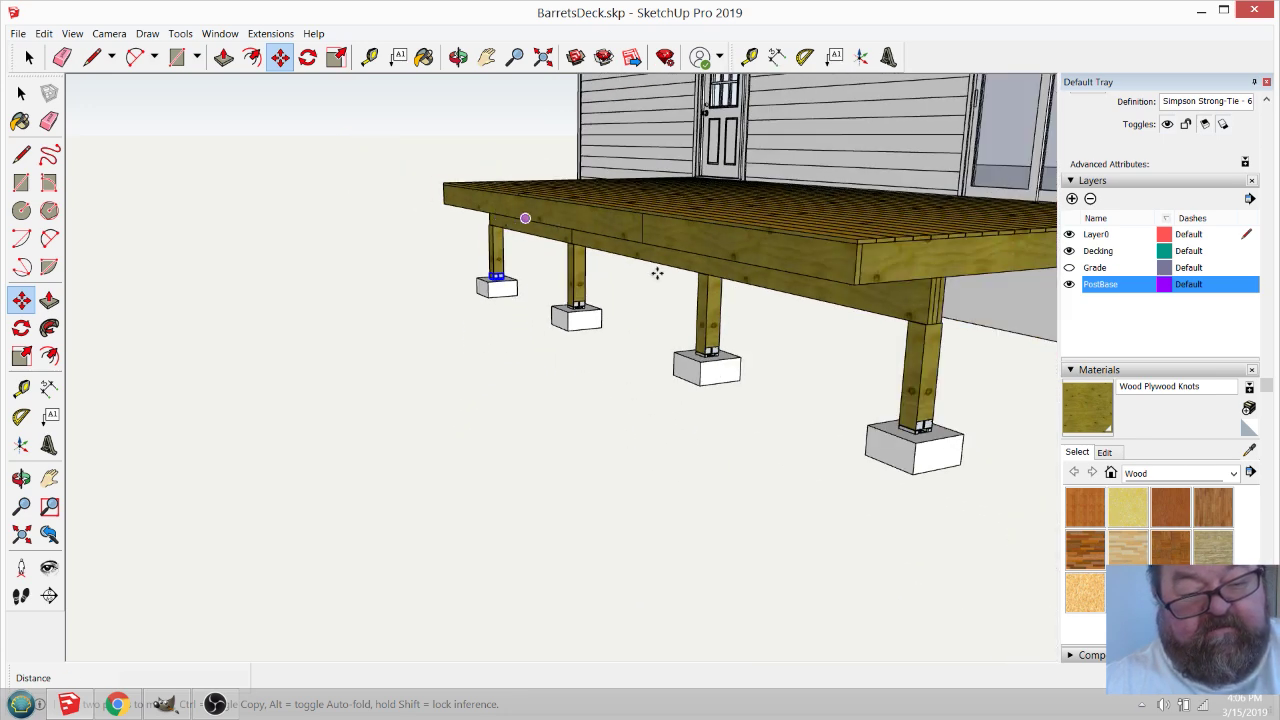
{"action": "scroll", "coordinate": [866, 425], "scroll_direction": "up", "scroll_amount": 5}
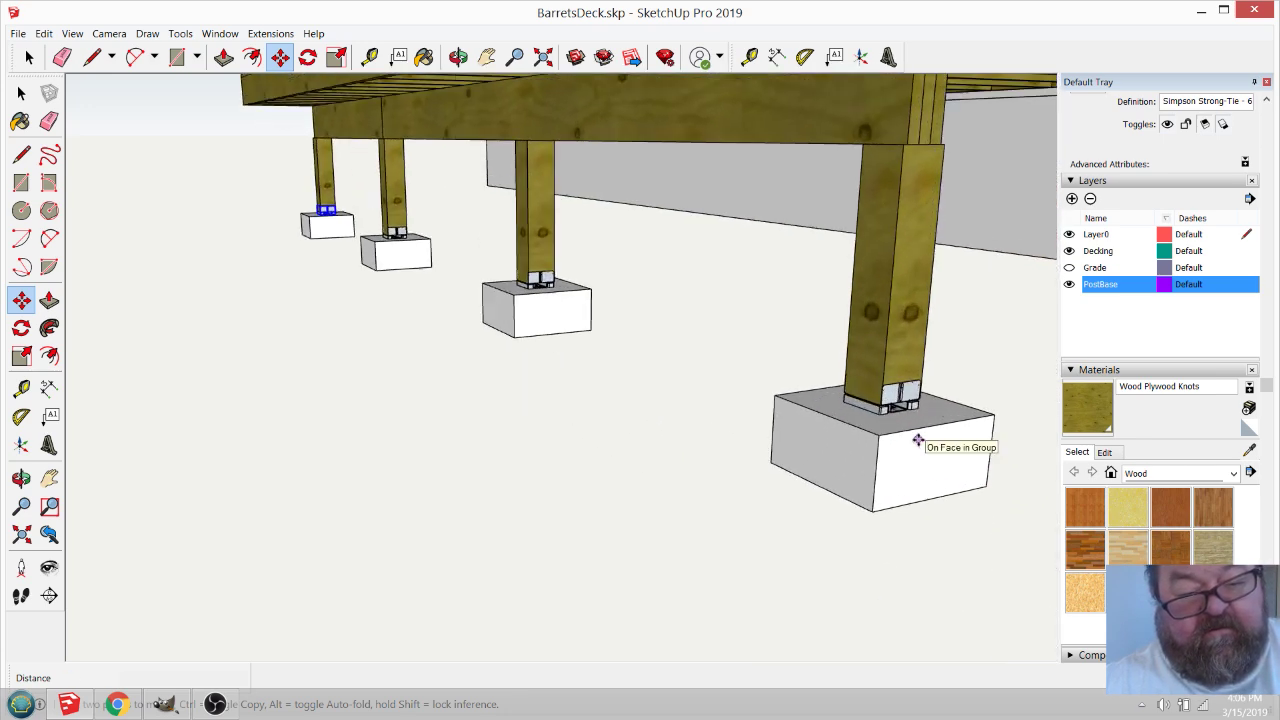
Make the Grade layer visible around the deck footings and drop the selection of the last post base.
{"action": "left_click", "coordinate": [458, 56]}
{"action": "left_click_drag", "start_coordinate": [910, 178], "coordinate": [931, 256]}
{"action": "scroll", "coordinate": [880, 300], "scroll_direction": "down", "scroll_amount": 8}
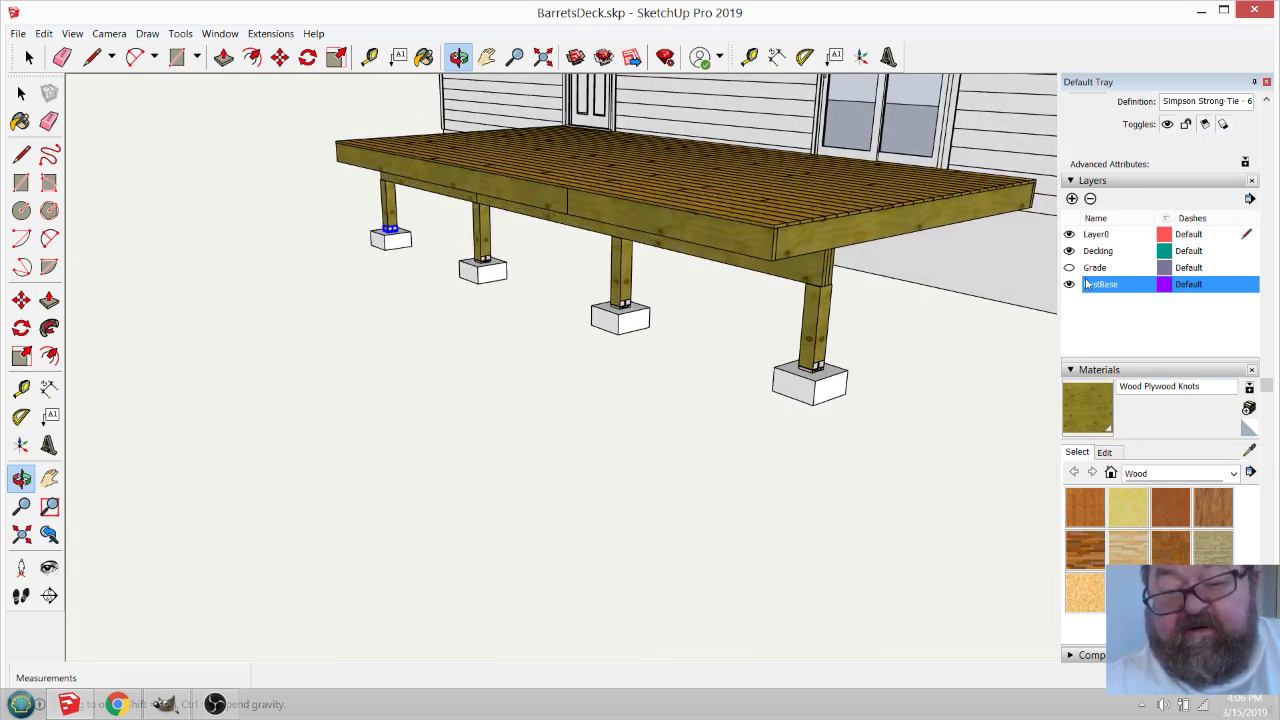
{"action": "left_click", "coordinate": [1069, 268]}
{"action": "left_click_drag", "start_coordinate": [818, 345], "coordinate": [797, 400]}
{"action": "left_click", "coordinate": [29, 57]}
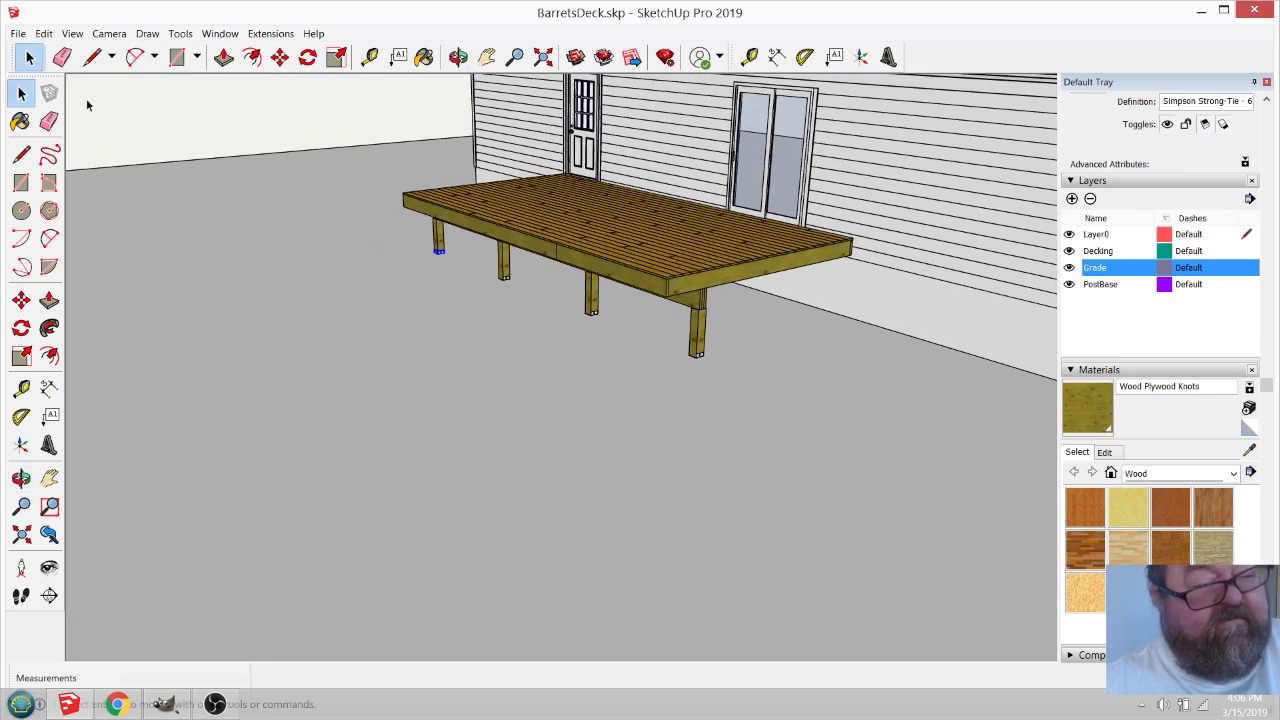
{"action": "middle_click_drag", "start_coordinate": [331, 229], "coordinate": [513, 371]}
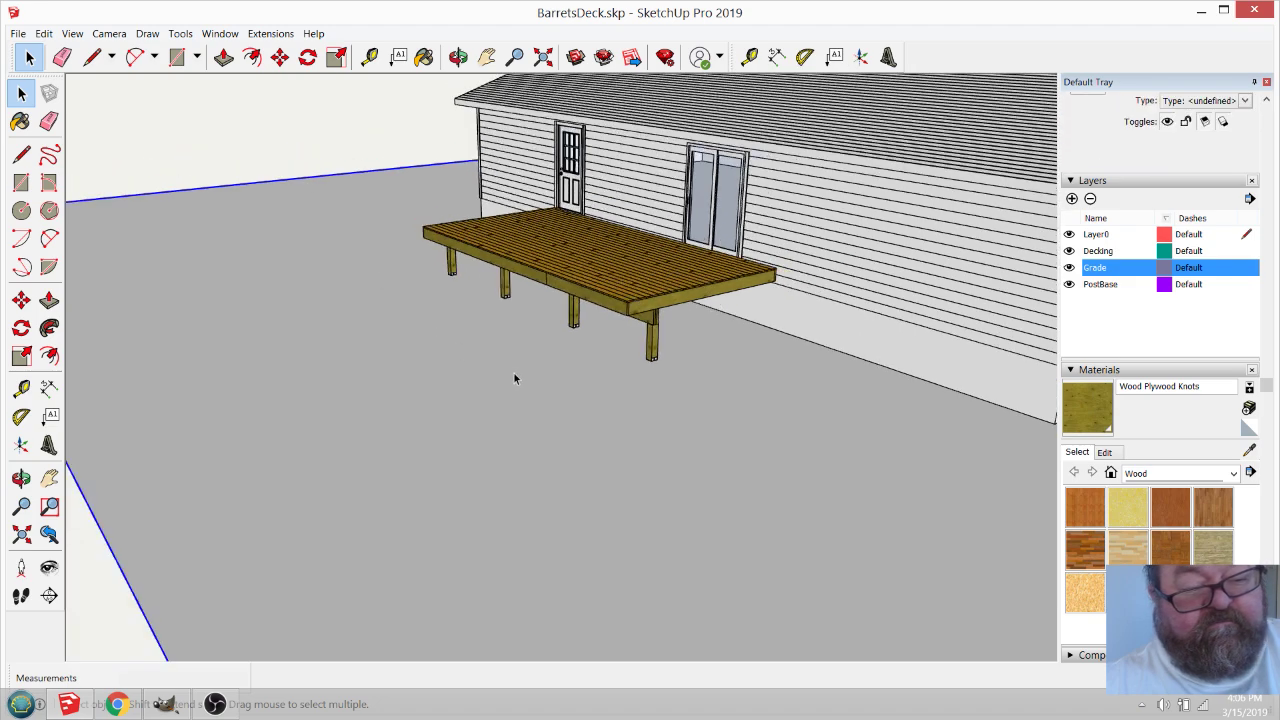
Examine the staggered butt joints of the decking boards across the whole deck surface and at the deck's ends.
{"action": "left_click", "coordinate": [458, 58]}
{"action": "left_click_drag", "start_coordinate": [608, 320], "coordinate": [437, 325]}
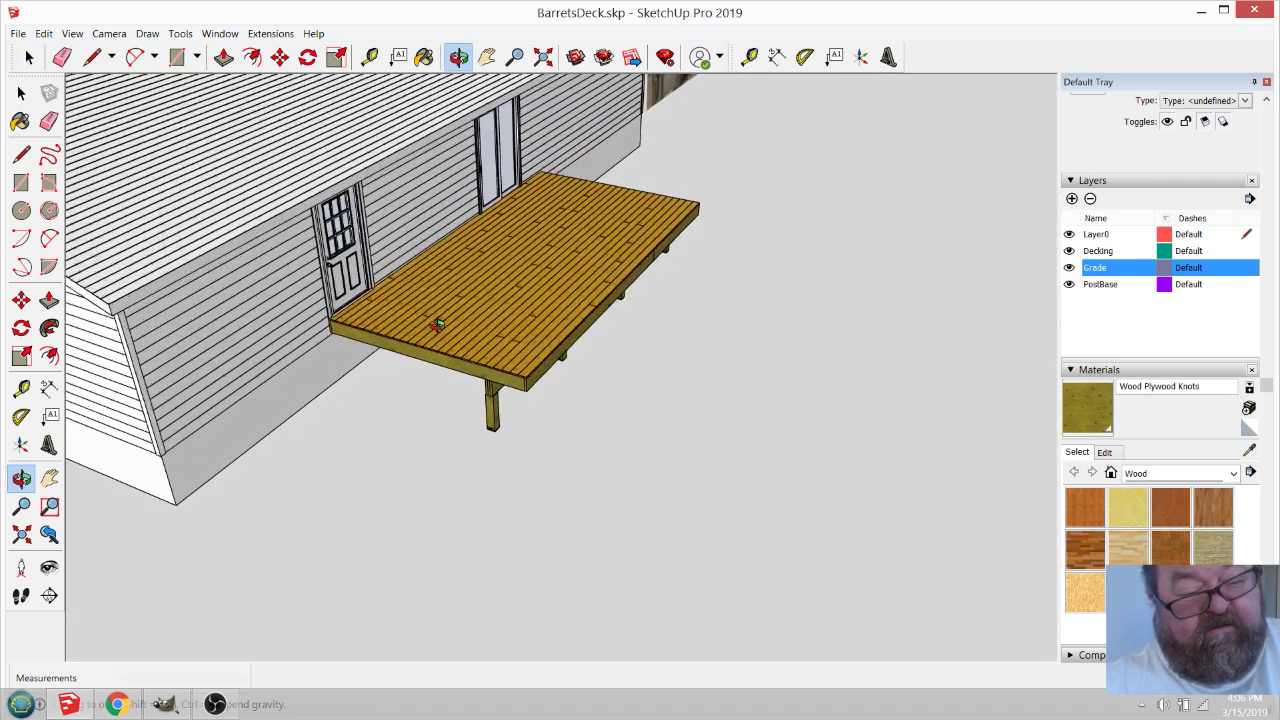
{"action": "scroll", "coordinate": [437, 325], "scroll_direction": "up", "scroll_amount": 10}
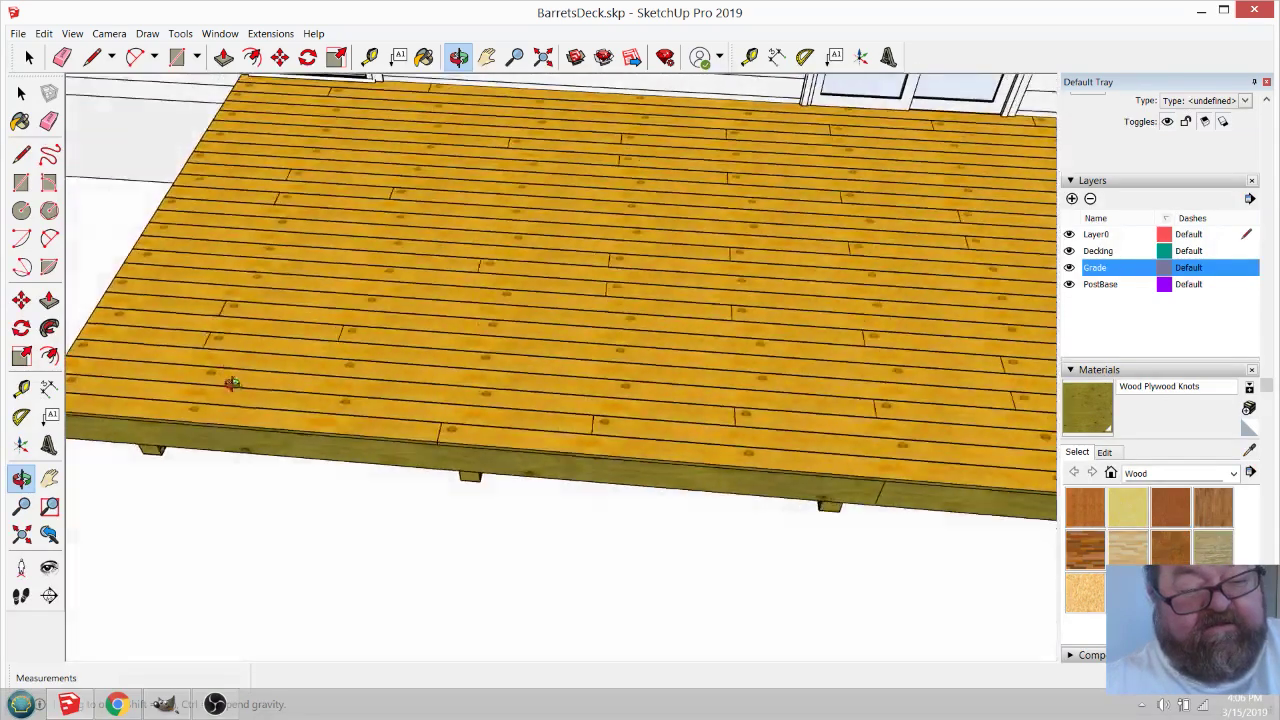
{"action": "left_click_drag", "start_coordinate": [229, 375], "coordinate": [306, 420]}
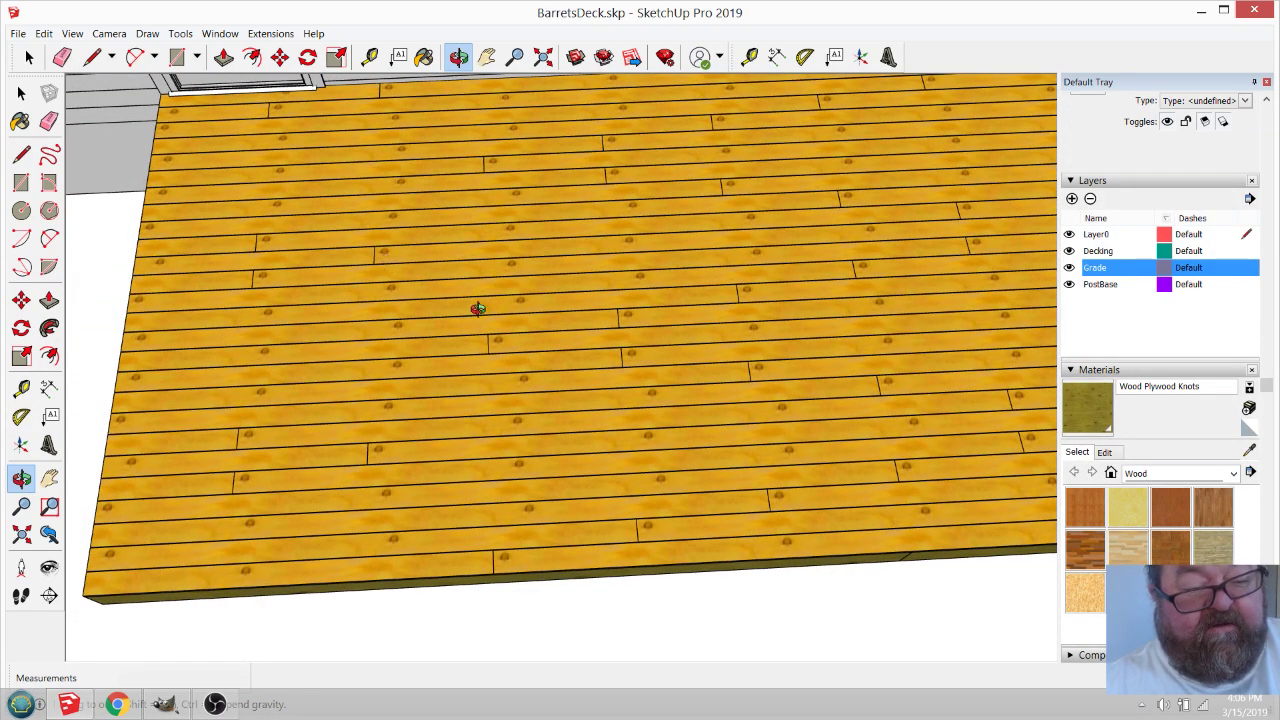
{"action": "scroll", "coordinate": [560, 351], "scroll_direction": "down", "scroll_amount": 6}
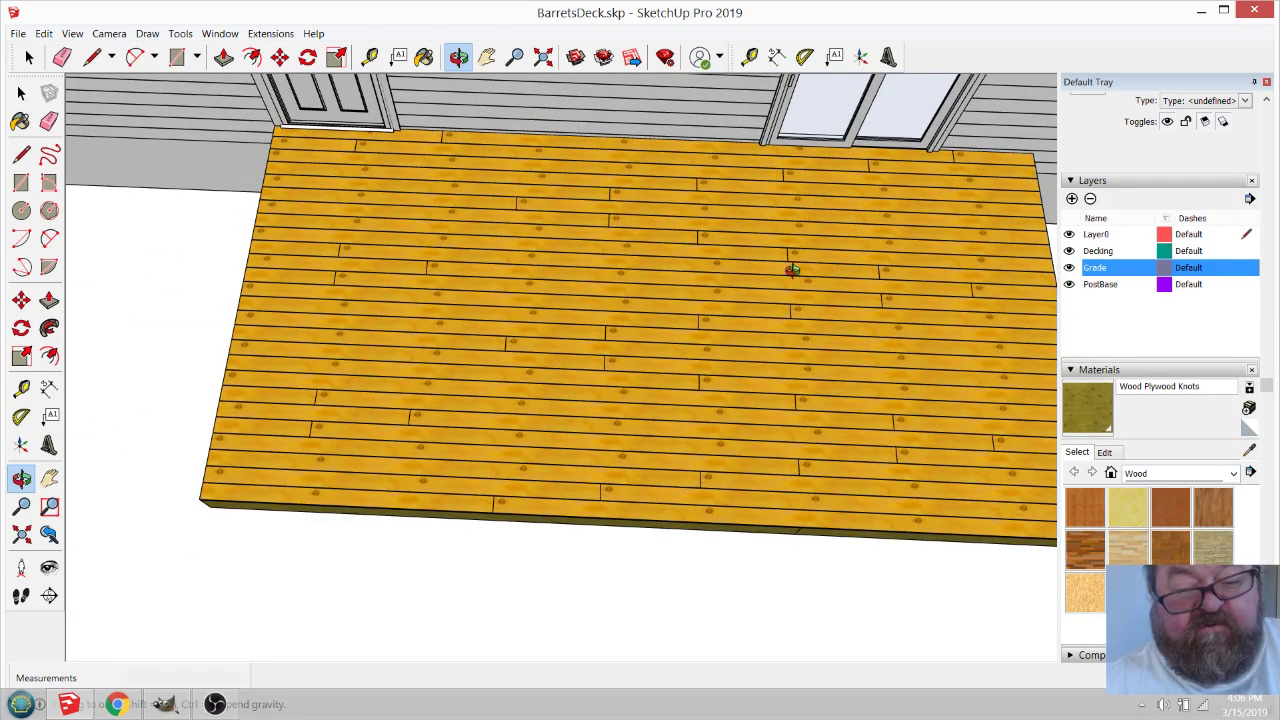
{"action": "scroll", "coordinate": [626, 517], "scroll_direction": "up", "scroll_amount": 2}
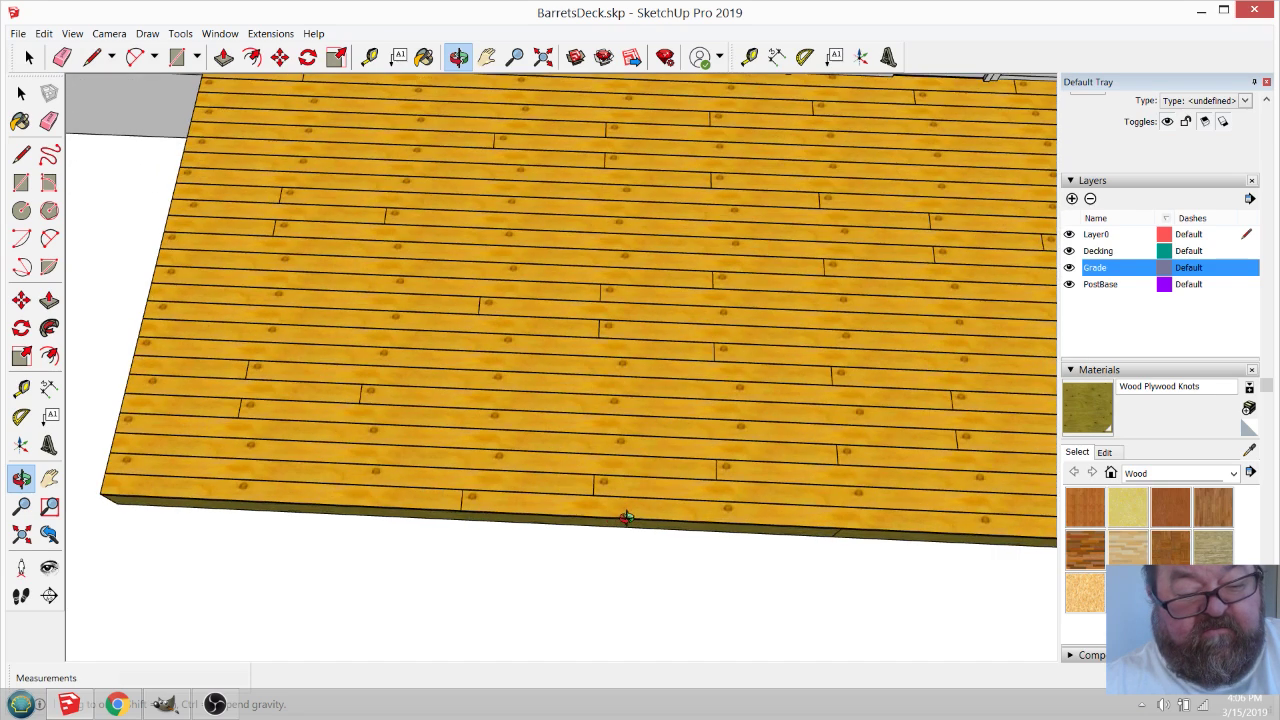
{"action": "scroll", "coordinate": [627, 484], "scroll_direction": "up", "scroll_amount": 4}
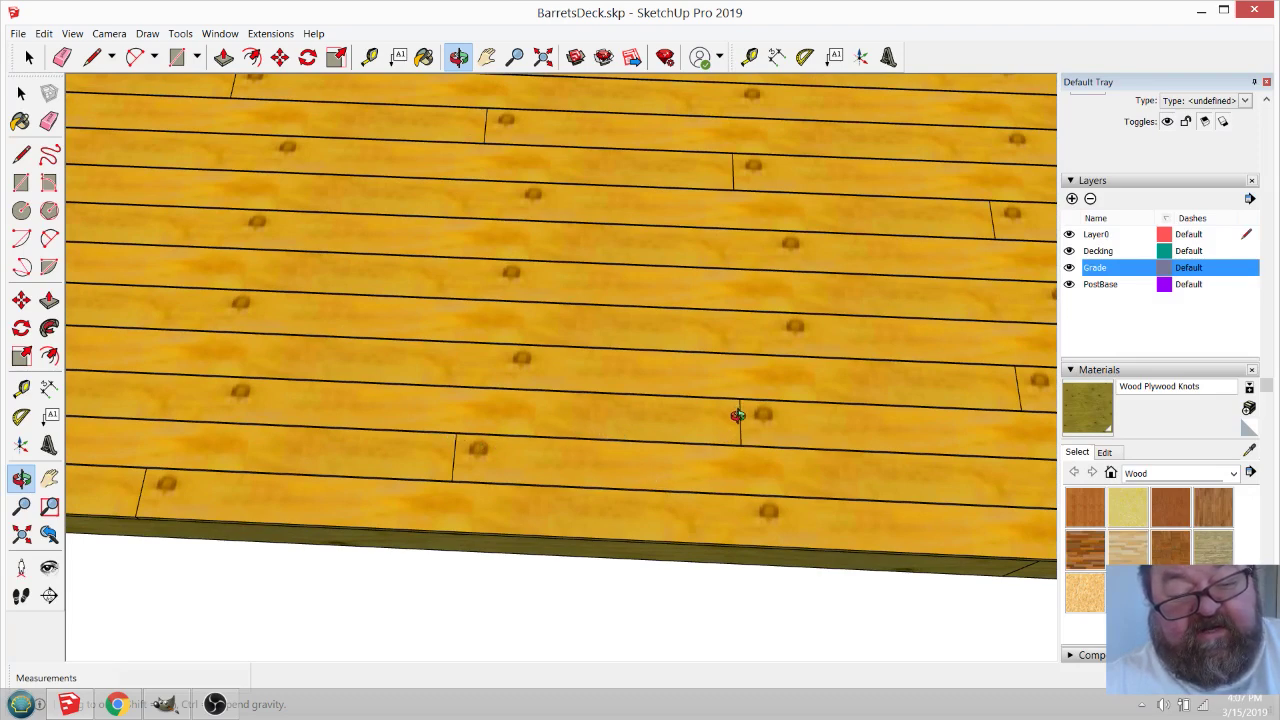
{"action": "scroll", "coordinate": [449, 443], "scroll_direction": "down", "scroll_amount": 1}
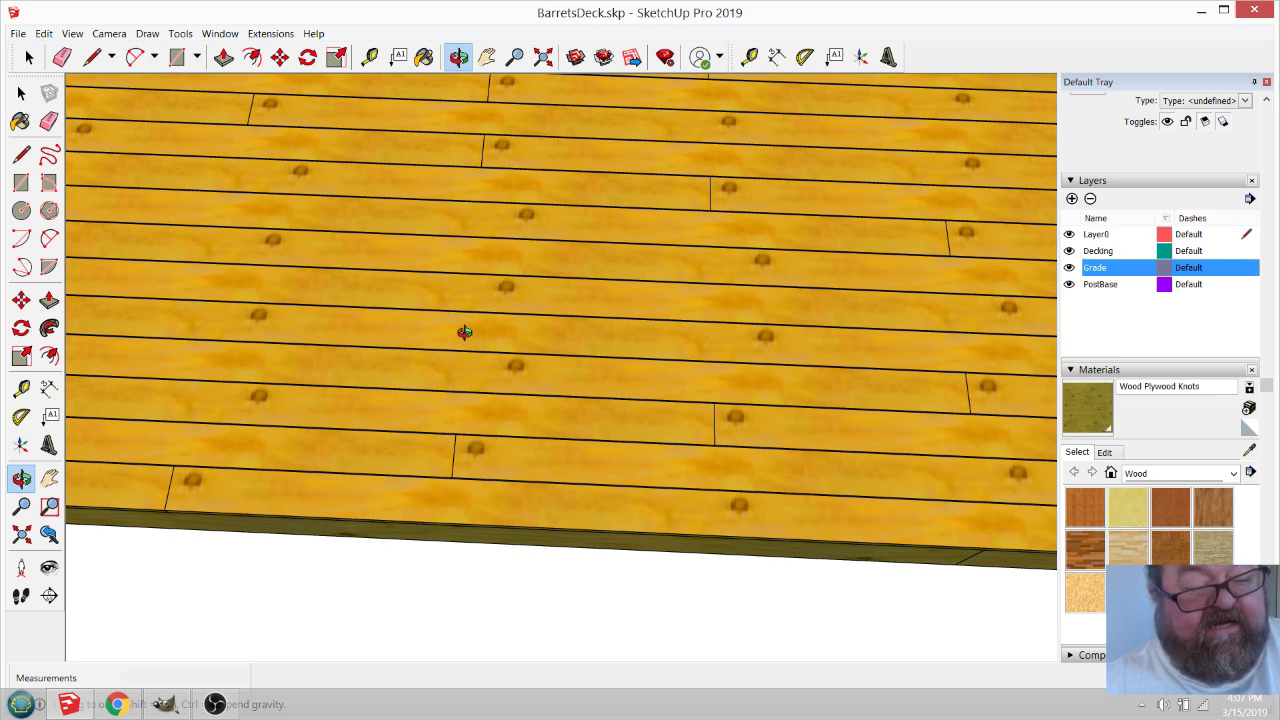
{"action": "scroll", "coordinate": [414, 417], "scroll_direction": "down", "scroll_amount": 5}
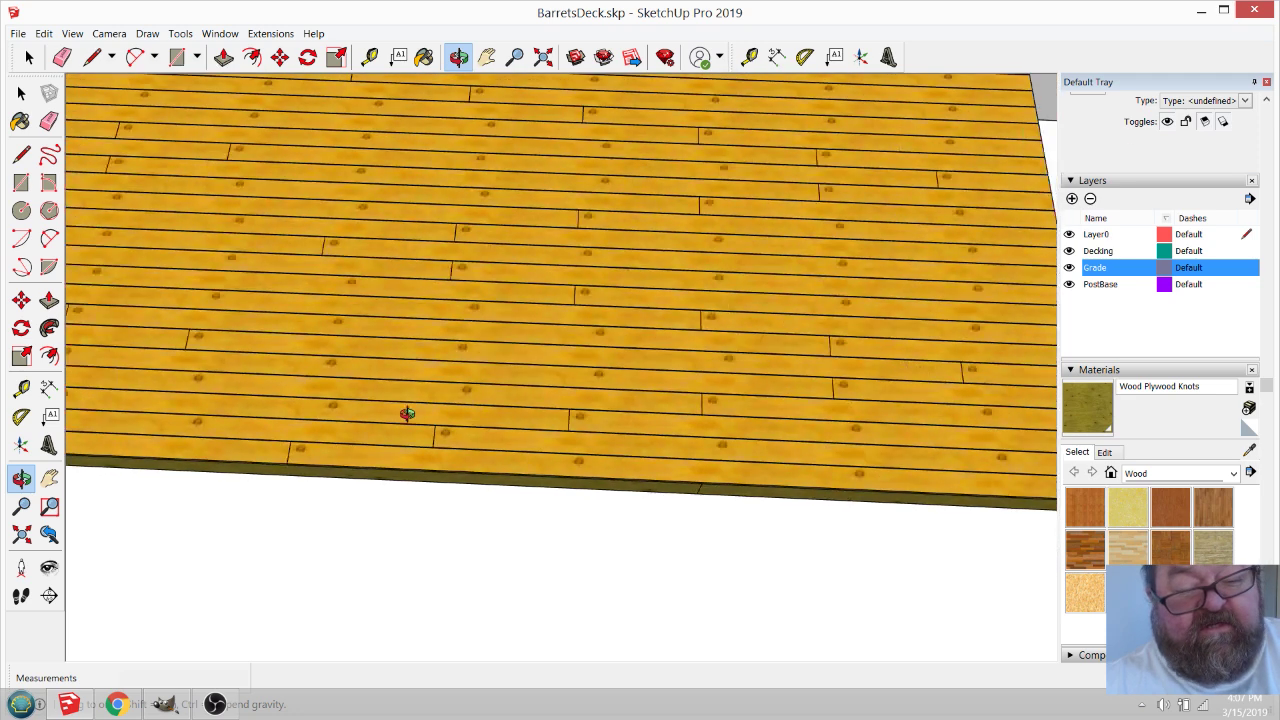
{"action": "scroll", "coordinate": [881, 377], "scroll_direction": "down", "scroll_amount": 1}
{"action": "scroll", "coordinate": [881, 377], "scroll_direction": "up", "scroll_amount": 4}
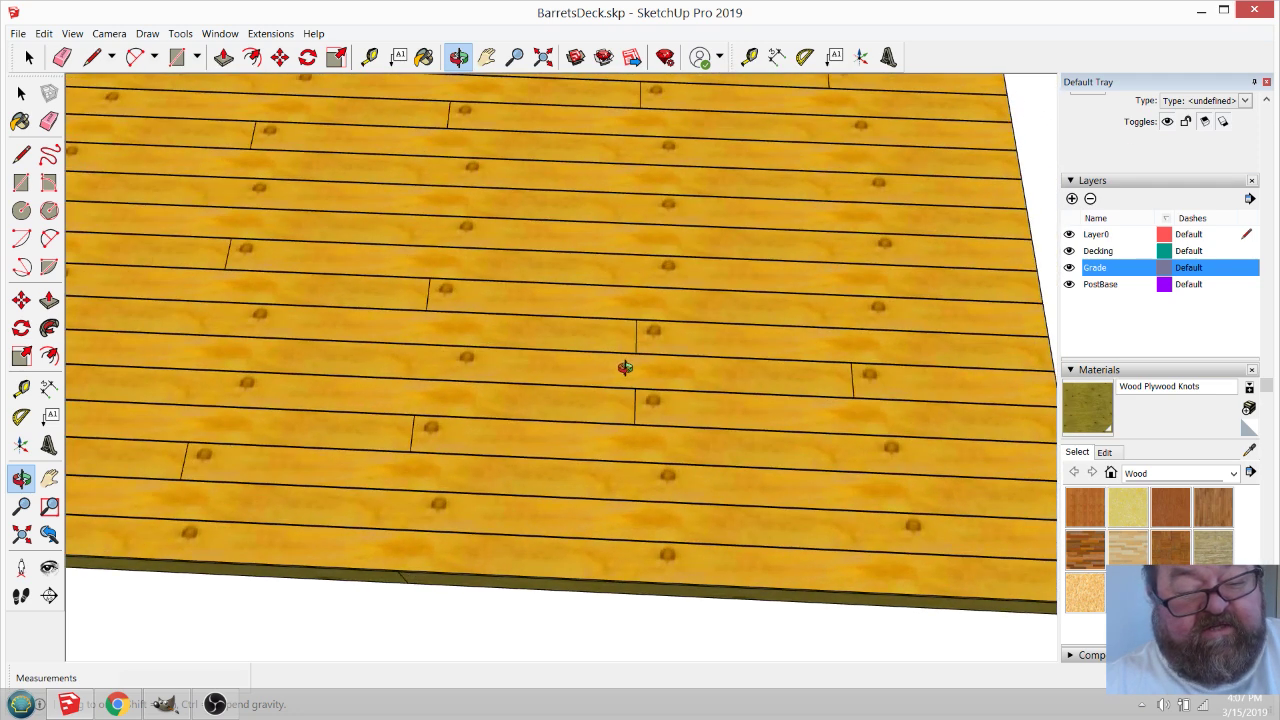
{"action": "scroll", "coordinate": [857, 451], "scroll_direction": "up", "scroll_amount": 1}
{"action": "scroll", "coordinate": [600, 383], "scroll_direction": "up", "scroll_amount": 2}
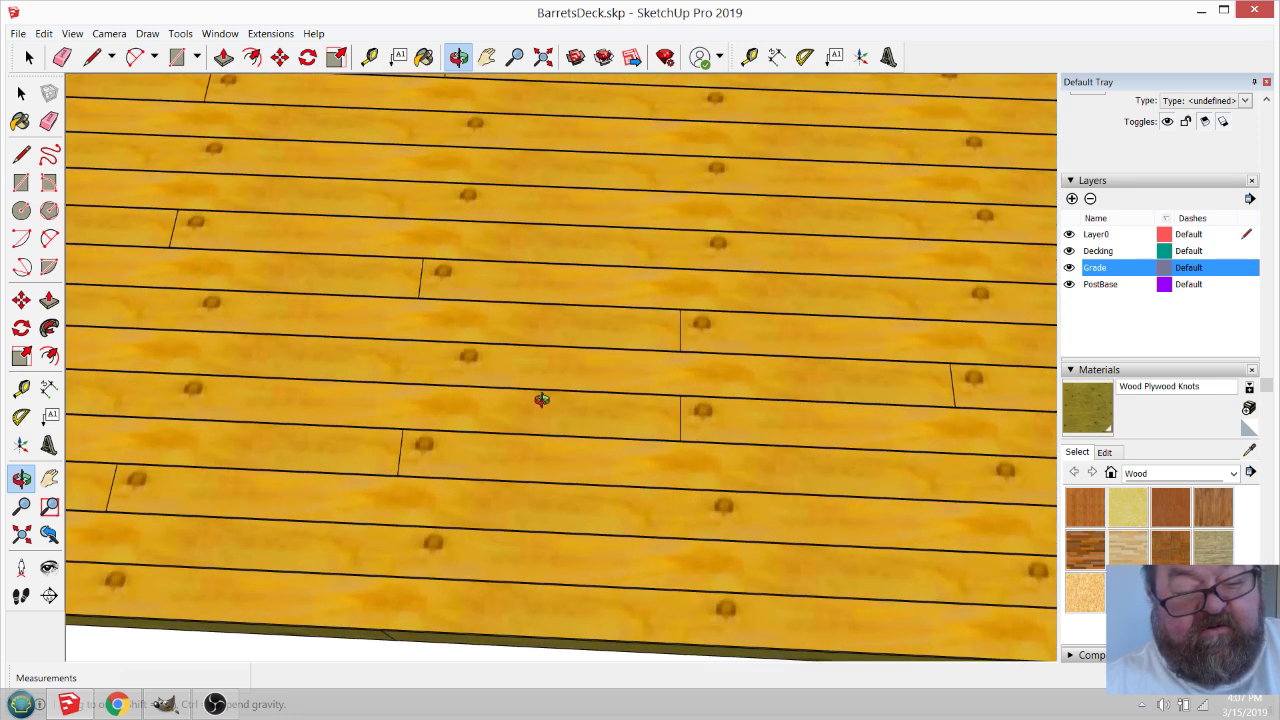
{"action": "scroll", "coordinate": [540, 511], "scroll_direction": "down", "scroll_amount": 1}
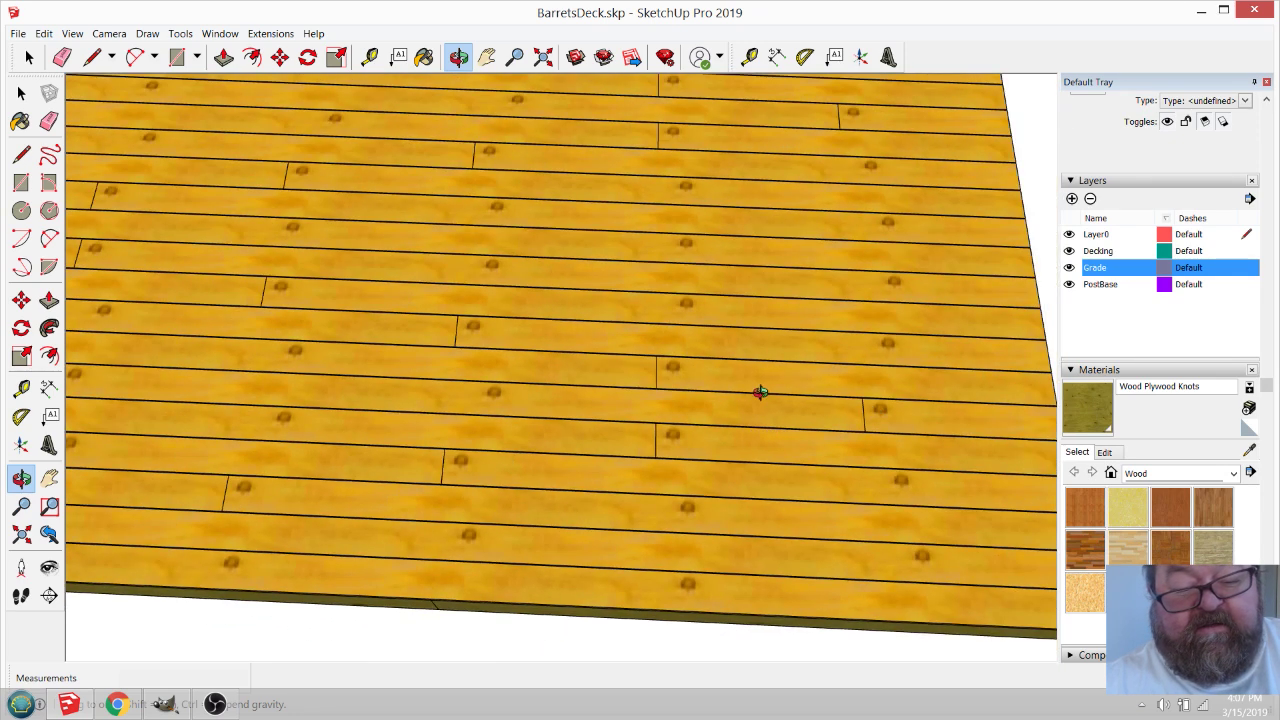
{"action": "scroll", "coordinate": [757, 506], "scroll_direction": "down", "scroll_amount": 3}
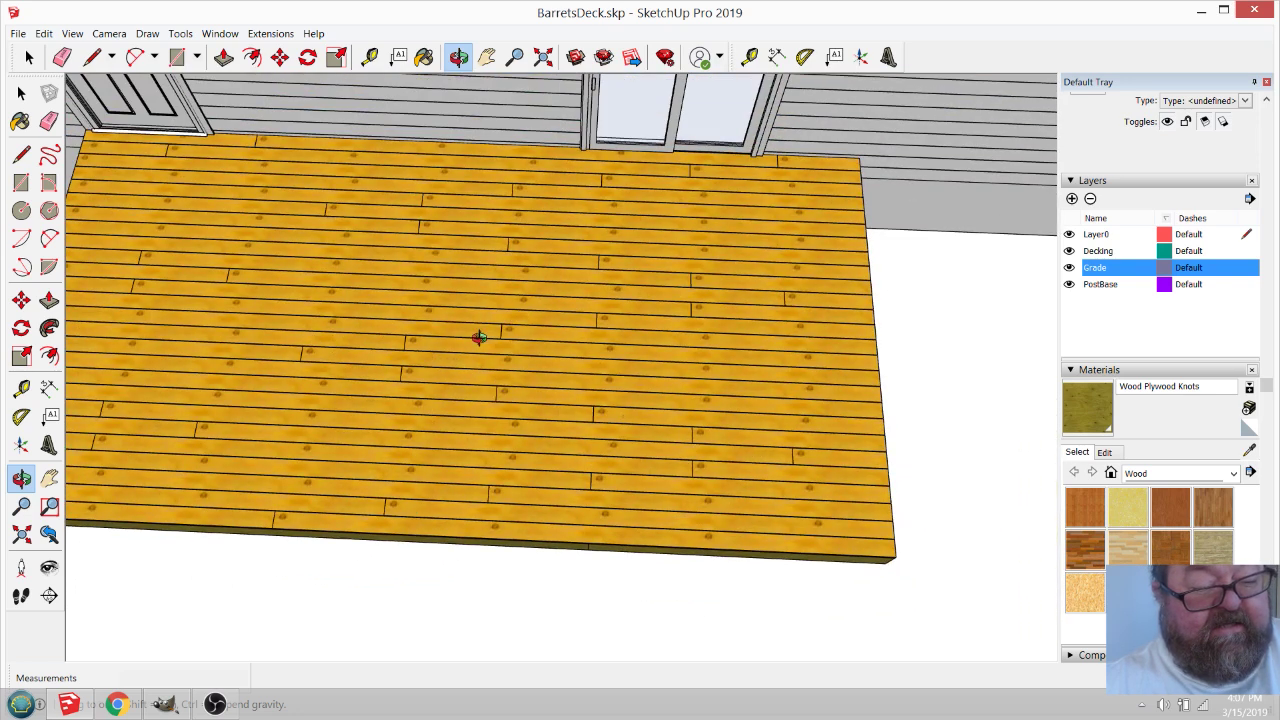
{"action": "scroll", "coordinate": [366, 363], "scroll_direction": "up", "scroll_amount": 5}
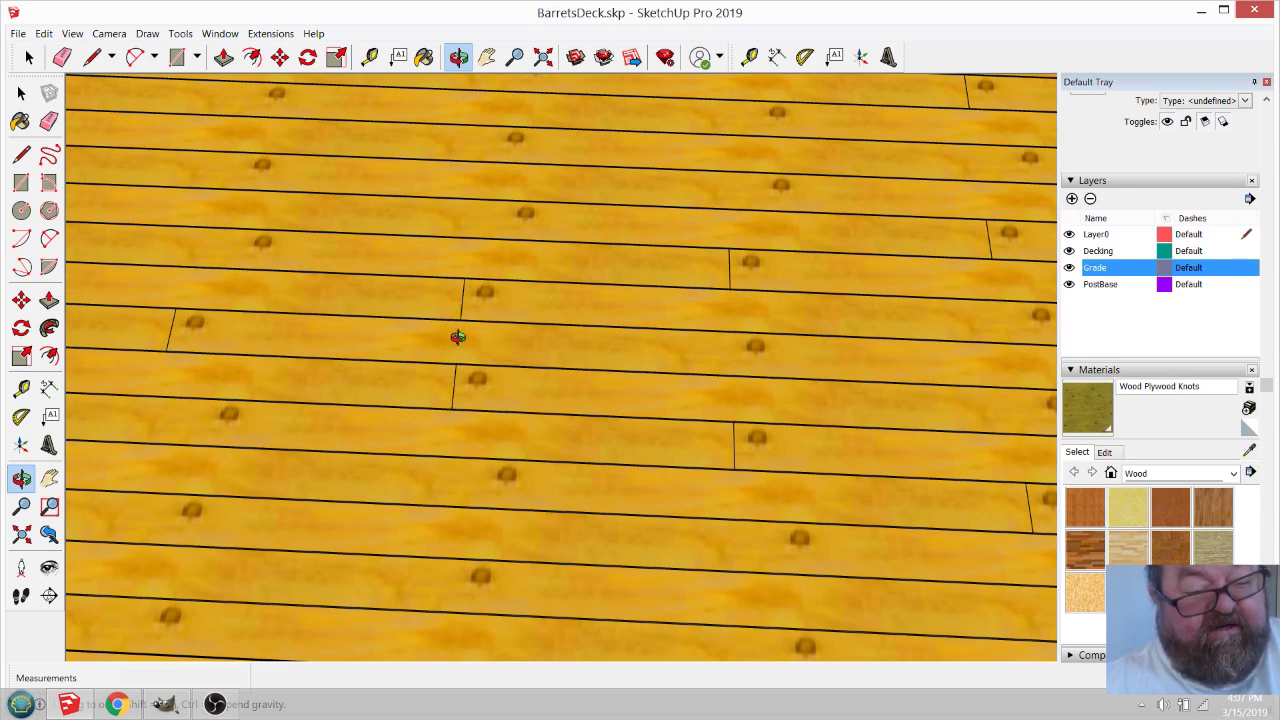
{"action": "scroll", "coordinate": [457, 337], "scroll_direction": "down", "scroll_amount": 5}
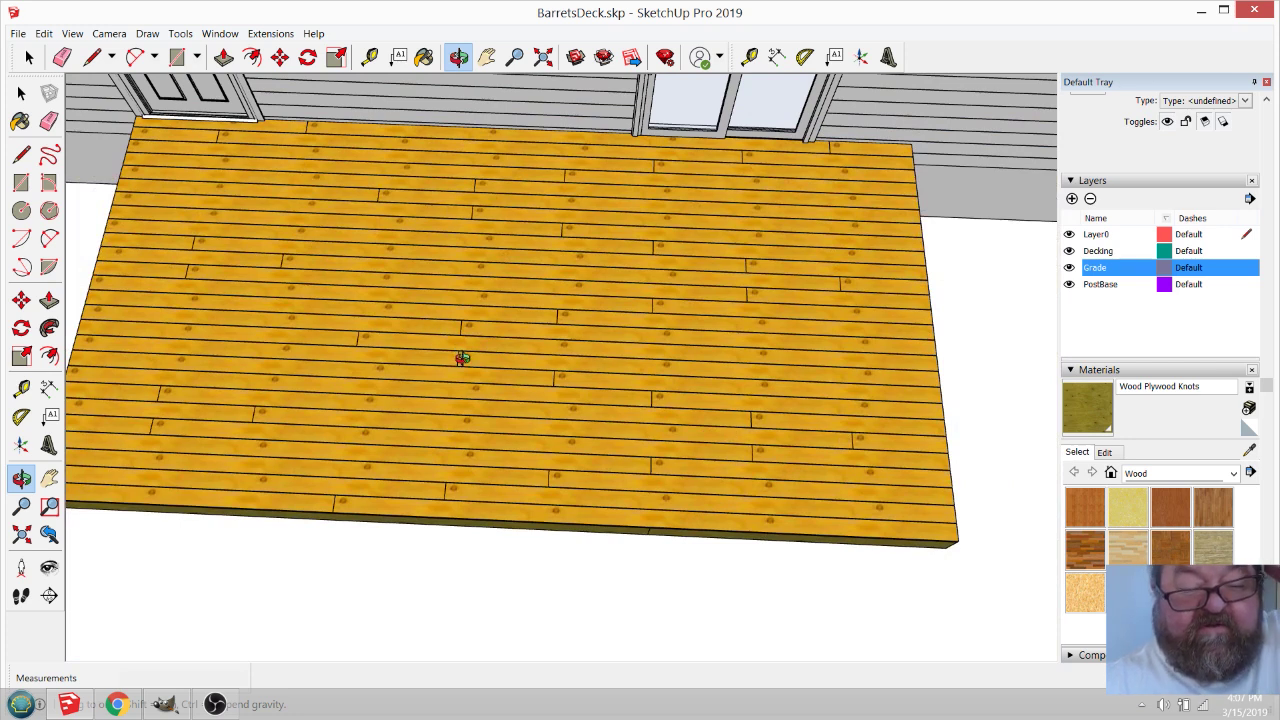
{"action": "scroll", "coordinate": [816, 467], "scroll_direction": "up", "scroll_amount": 5}
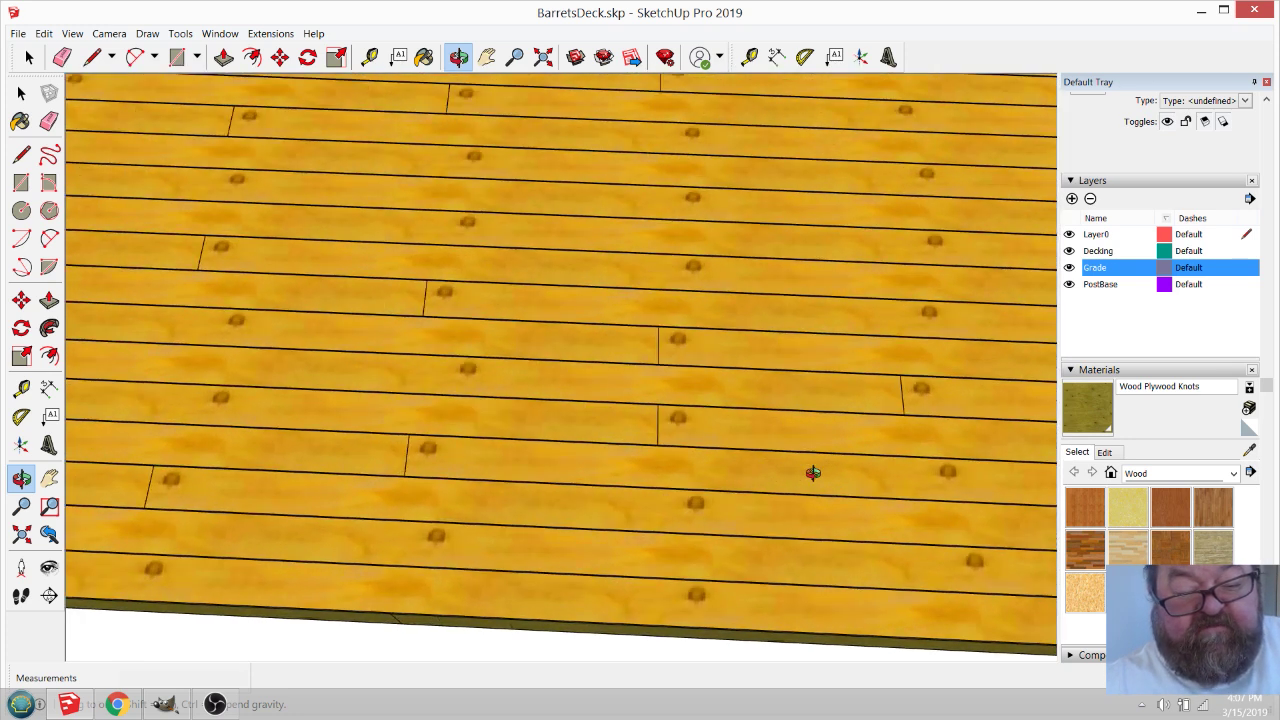
{"action": "scroll", "coordinate": [863, 514], "scroll_direction": "up", "scroll_amount": 2}
{"action": "scroll", "coordinate": [901, 531], "scroll_direction": "down", "scroll_amount": 2}
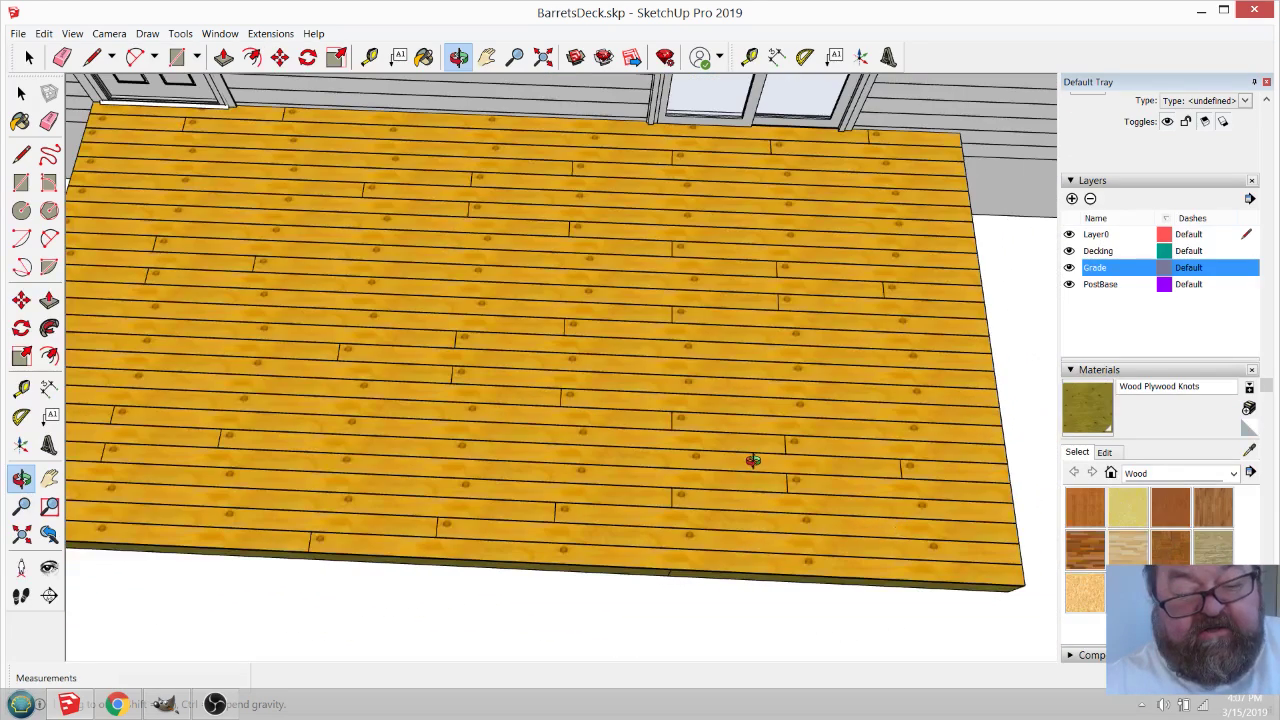
{"action": "scroll", "coordinate": [789, 468], "scroll_direction": "up", "scroll_amount": 5}
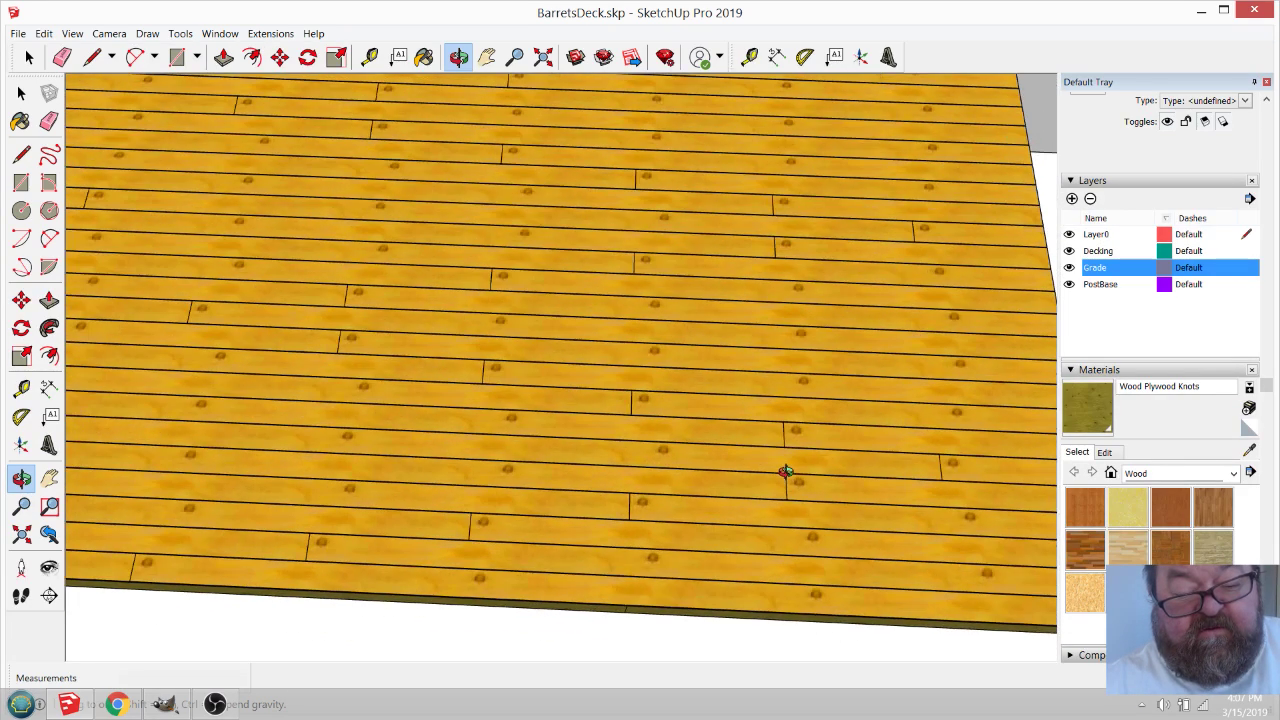
{"action": "scroll", "coordinate": [800, 438], "scroll_direction": "down", "scroll_amount": 5}
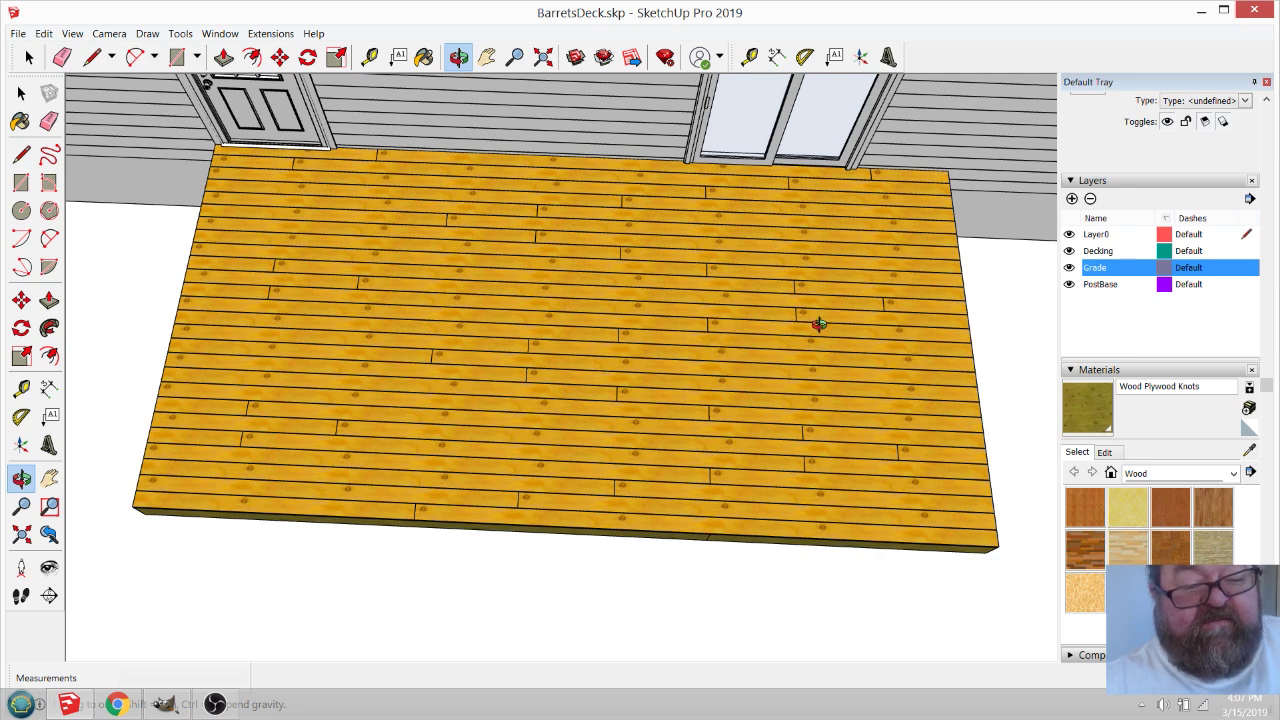
{"action": "scroll", "coordinate": [474, 305], "scroll_direction": "down", "scroll_amount": 5}
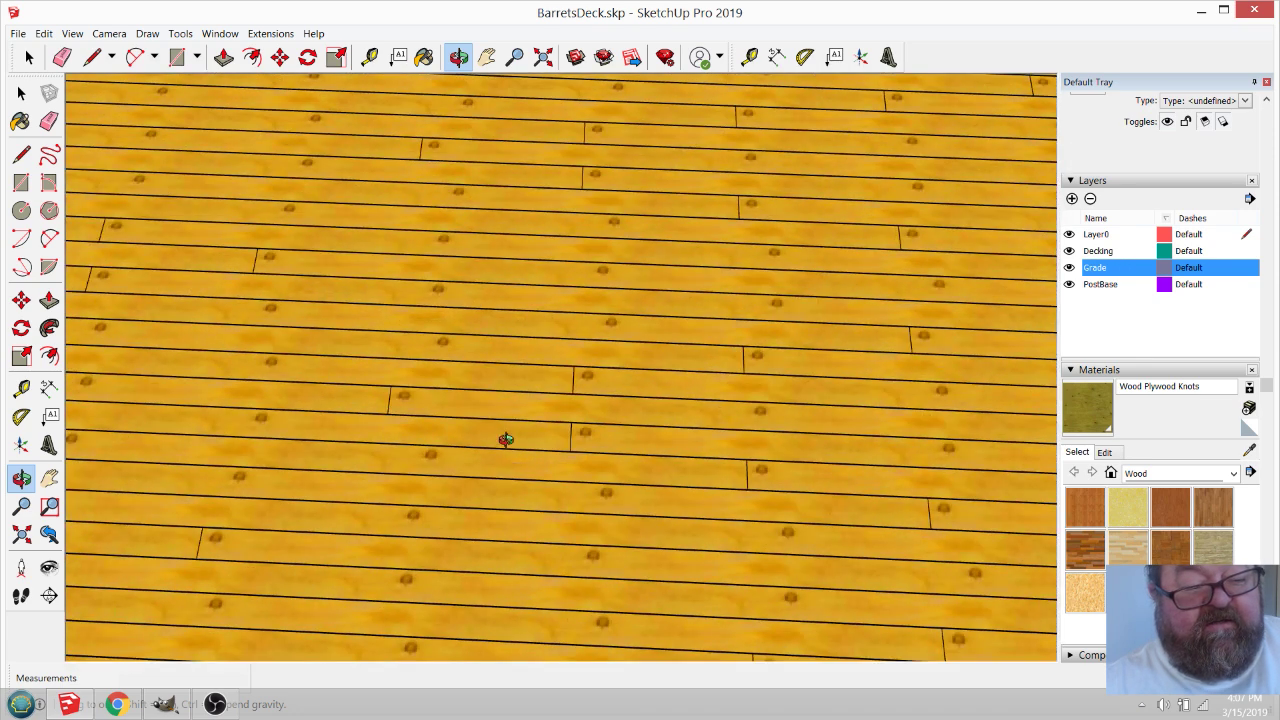
{"action": "left_click_drag", "start_coordinate": [671, 402], "coordinate": [368, 338]}
{"action": "scroll", "coordinate": [527, 494], "scroll_direction": "up", "scroll_amount": 5}
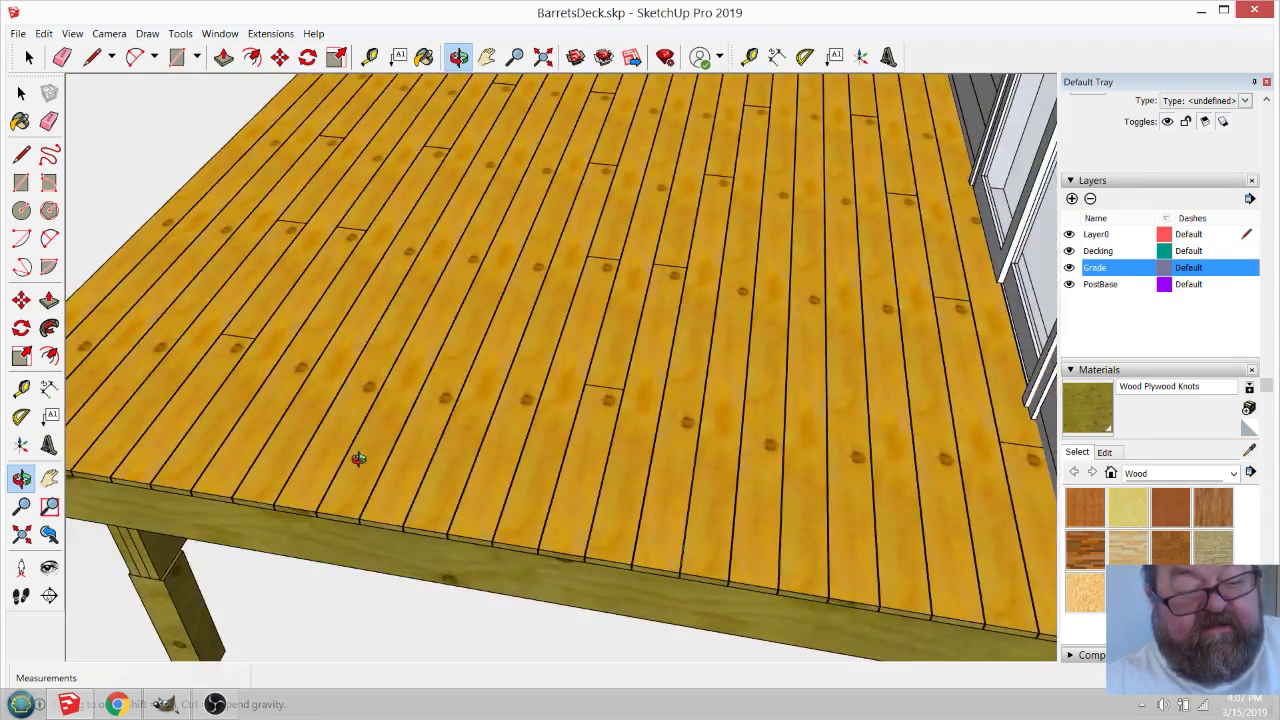
{"action": "left_click_drag", "start_coordinate": [452, 501], "coordinate": [737, 540]}
{"action": "scroll", "coordinate": [709, 583], "scroll_direction": "down", "scroll_amount": 4}
{"action": "left_click_drag", "start_coordinate": [630, 525], "coordinate": [459, 376]}
{"action": "scroll", "coordinate": [556, 387], "scroll_direction": "down", "scroll_amount": 3}
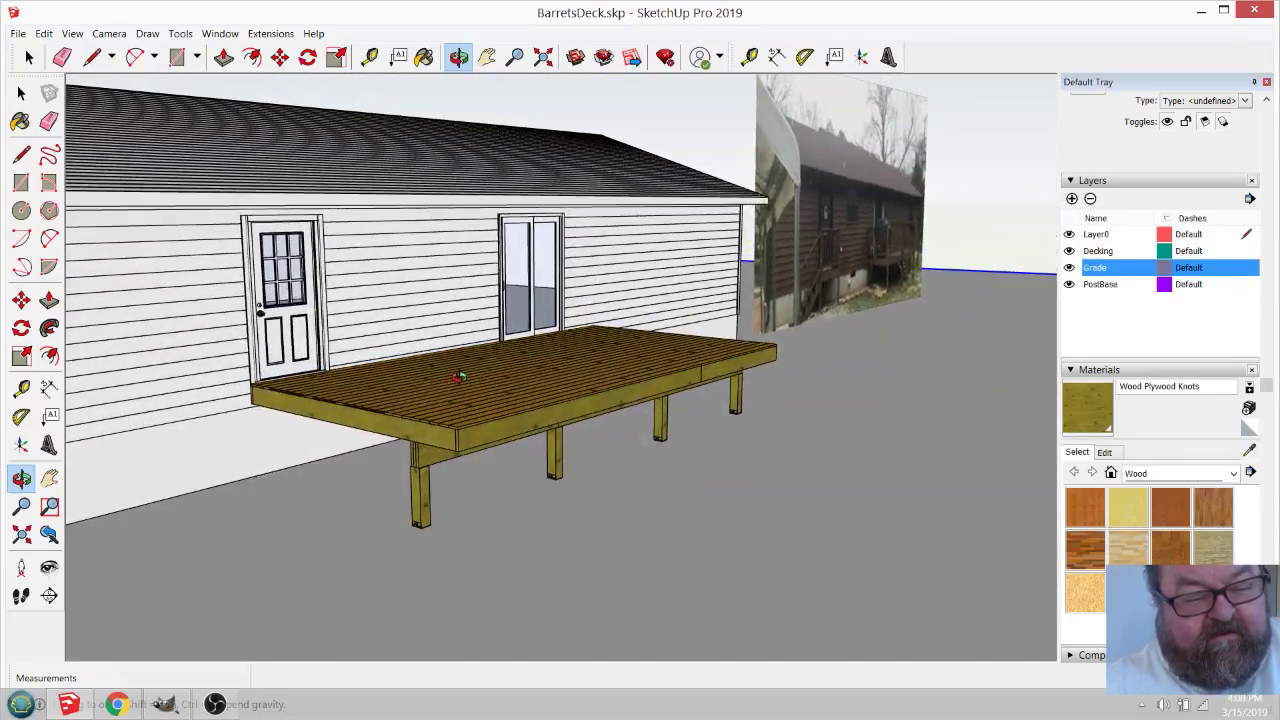
Switch to the YouTube live dashboard in Chrome to check the chat for comments, and return to SketchUp.
{"action": "left_click", "coordinate": [117, 704]}
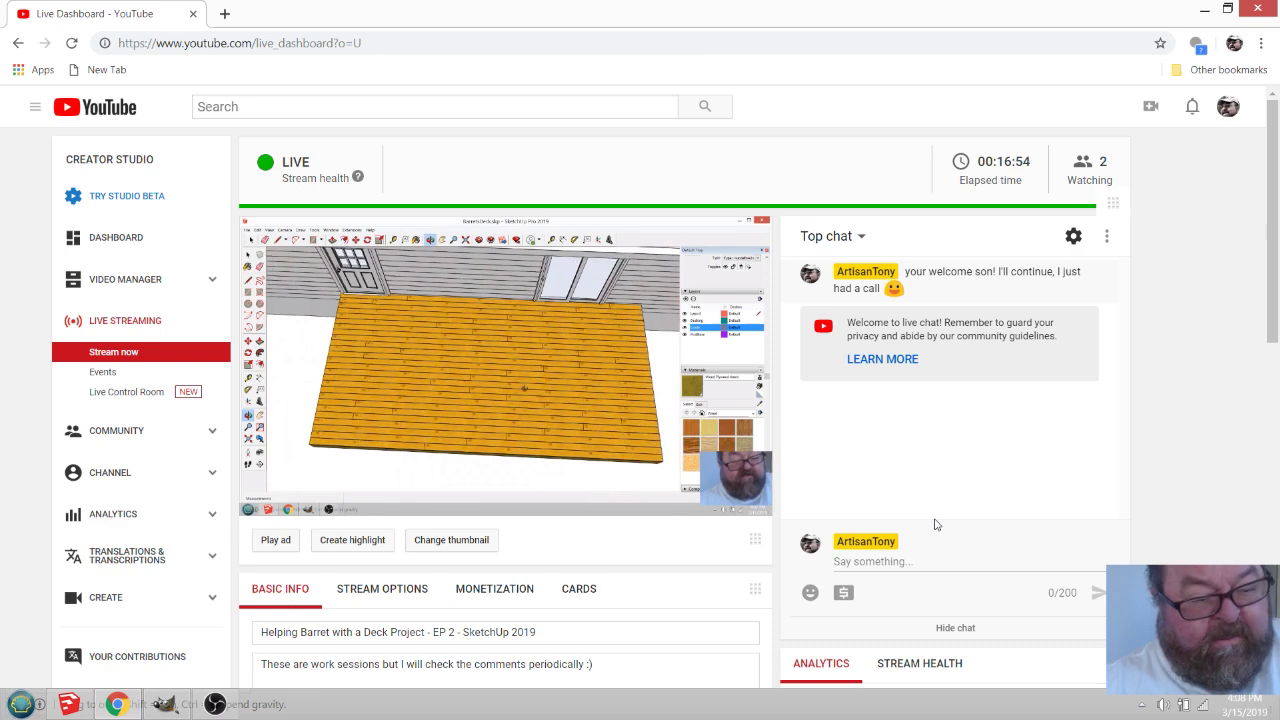
{"action": "left_click", "coordinate": [120, 705]}
Examine the deck's end beside the paneled door, including the foundation wall and the ground where they meet.
{"action": "left_click_drag", "start_coordinate": [494, 487], "coordinate": [513, 461]}
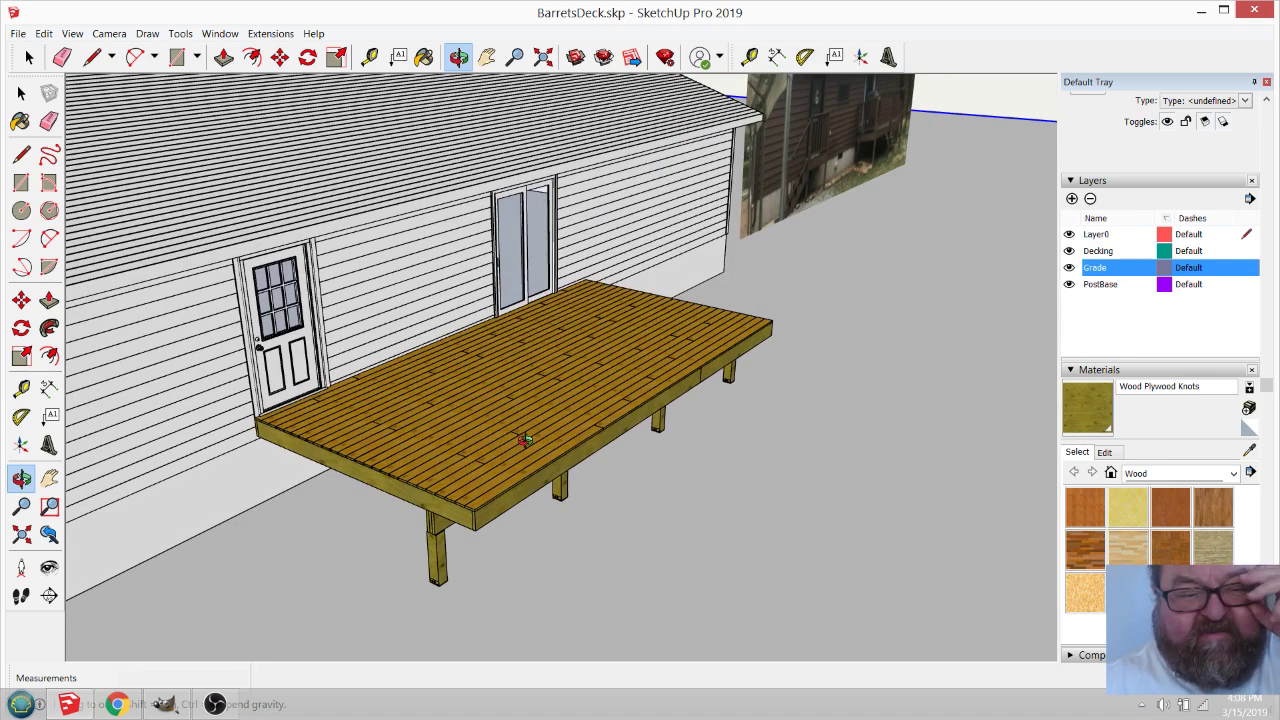
{"action": "left_click_drag", "start_coordinate": [476, 494], "coordinate": [280, 466]}
{"action": "scroll", "coordinate": [344, 476], "scroll_direction": "up", "scroll_amount": 6}
{"action": "scroll", "coordinate": [266, 426], "scroll_direction": "down", "scroll_amount": 4}
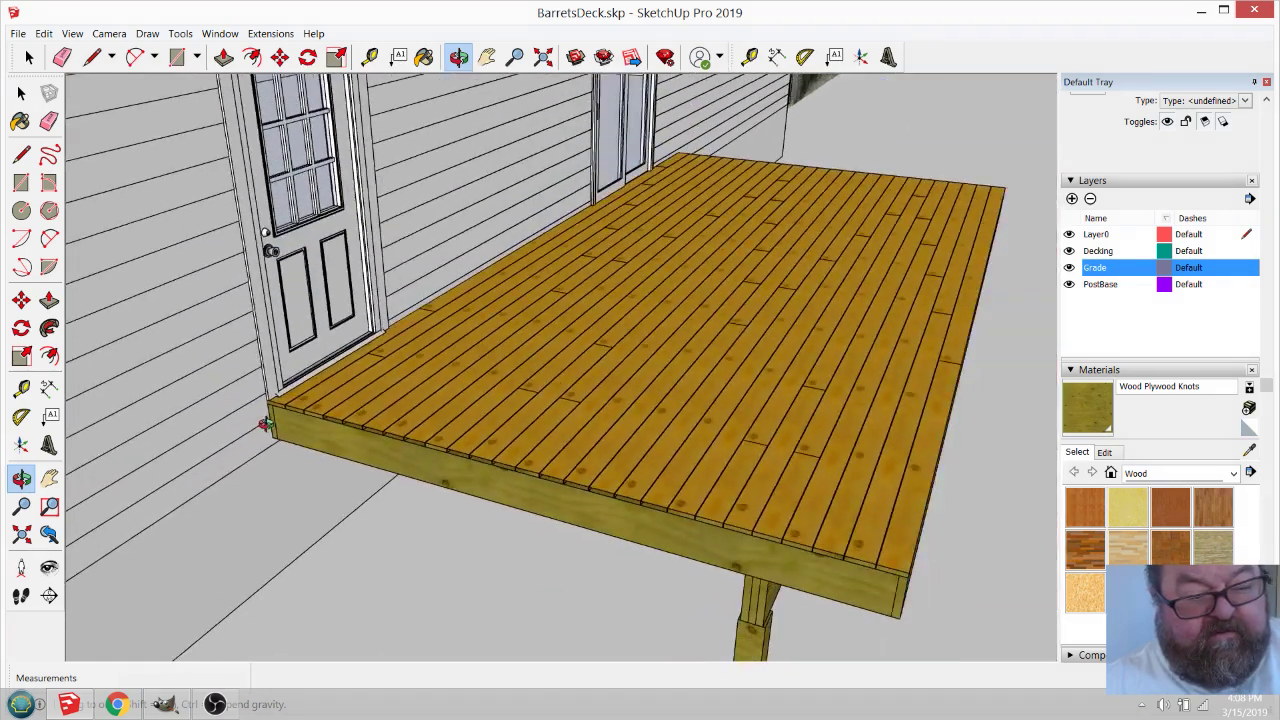
{"action": "left_click_drag", "start_coordinate": [432, 450], "coordinate": [752, 415]}
{"action": "left_click_drag", "start_coordinate": [494, 479], "coordinate": [509, 529]}
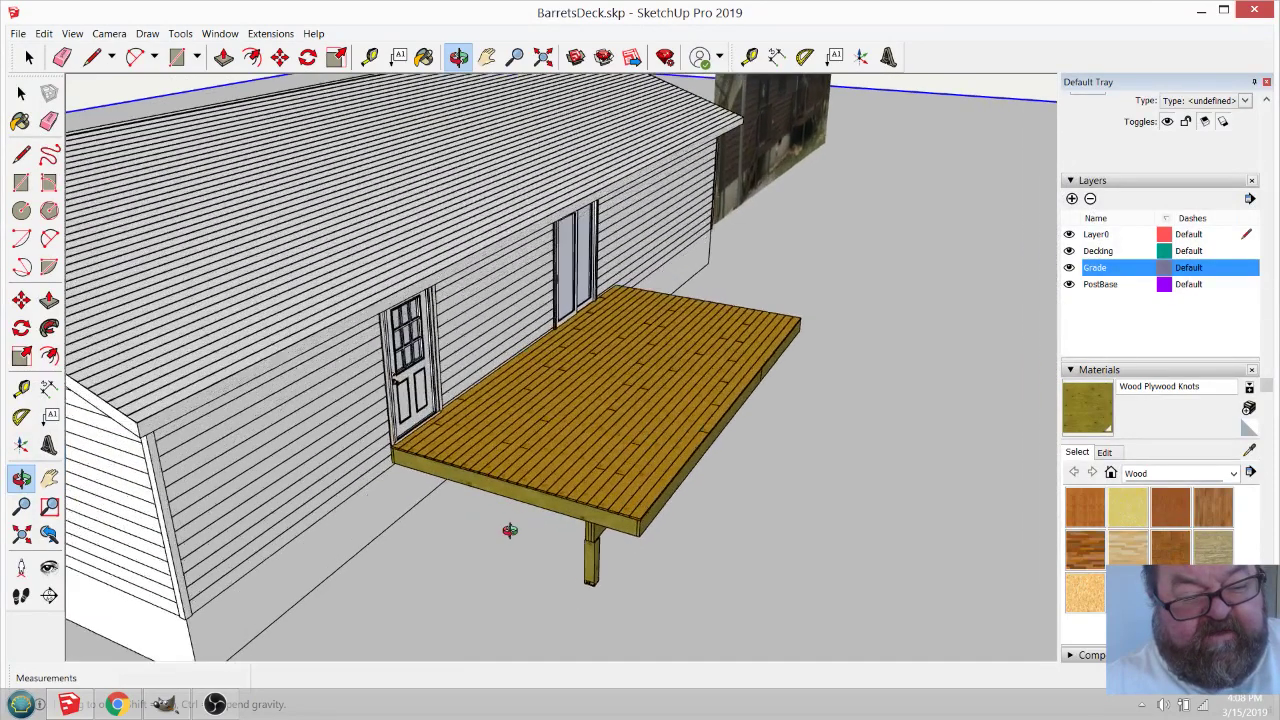
{"action": "scroll", "coordinate": [513, 519], "scroll_direction": "up", "scroll_amount": 6}
{"action": "left_click_drag", "start_coordinate": [521, 480], "coordinate": [630, 408]}
{"action": "scroll", "coordinate": [668, 436], "scroll_direction": "down", "scroll_amount": 5}
{"action": "scroll", "coordinate": [368, 520], "scroll_direction": "up", "scroll_amount": 6}
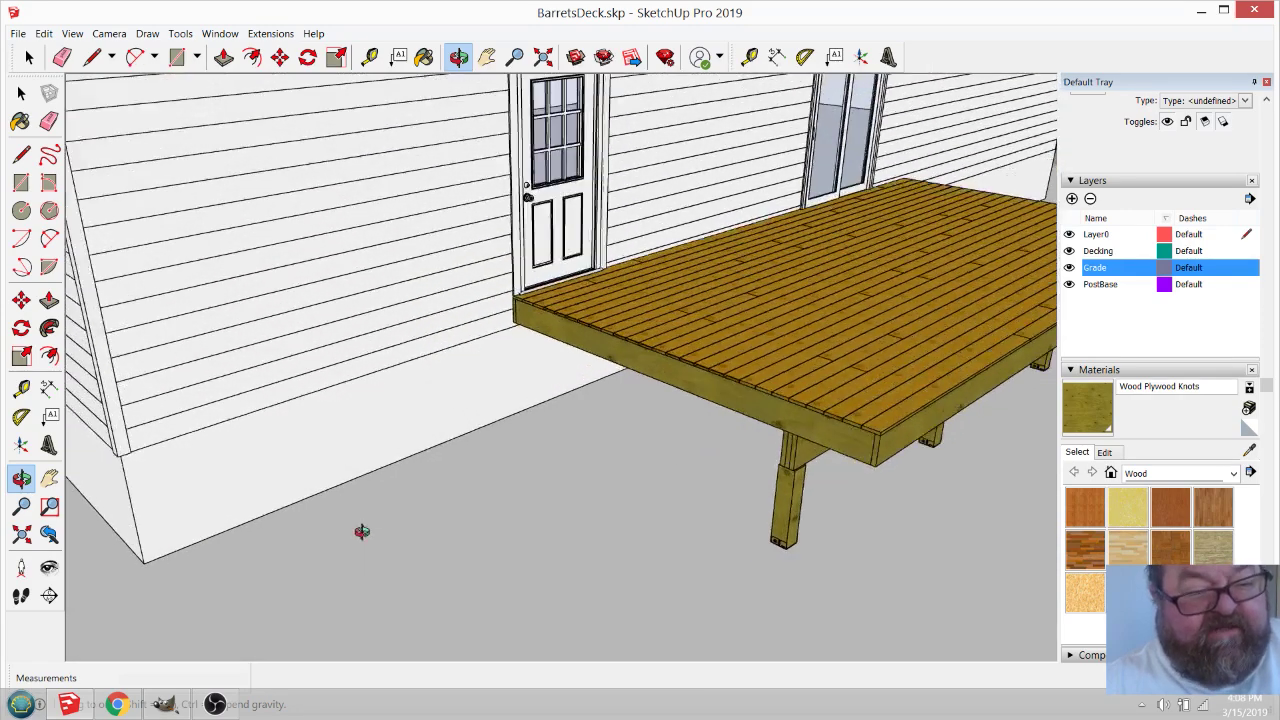
{"action": "scroll", "coordinate": [386, 504], "scroll_direction": "up", "scroll_amount": 2}
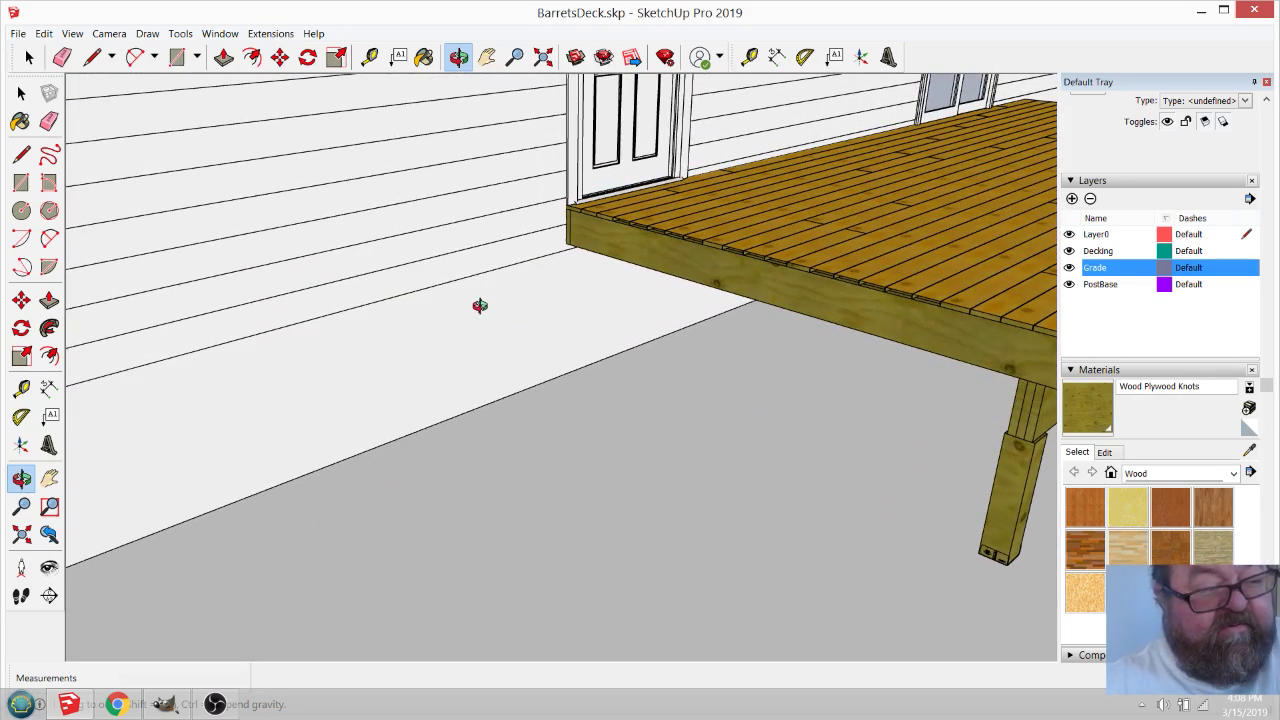
Measure the vertical height from the decking edge at the deck's door end down to the grade.
{"action": "left_click", "coordinate": [92, 57]}
{"action": "scroll", "coordinate": [534, 240], "scroll_direction": "down", "scroll_amount": 2}
{"action": "scroll", "coordinate": [533, 262], "scroll_direction": "up", "scroll_amount": 2}
{"action": "scroll", "coordinate": [533, 262], "scroll_direction": "down", "scroll_amount": 3}
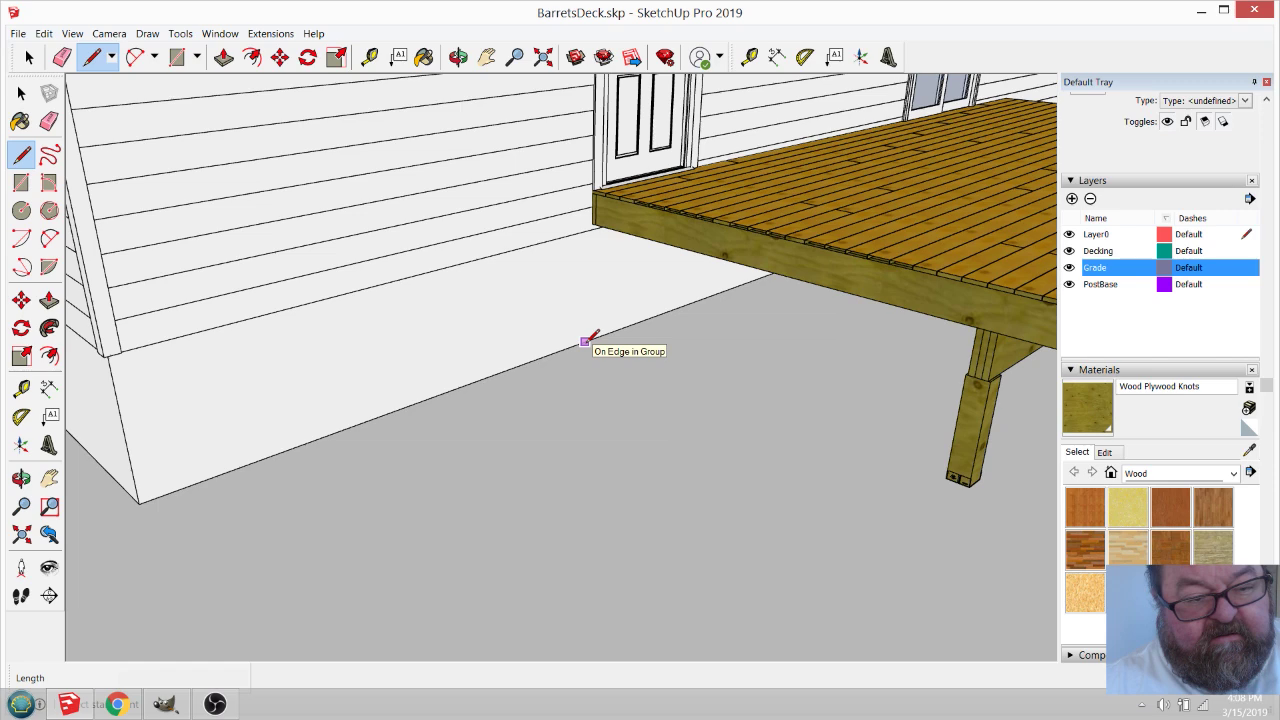
{"action": "left_click", "coordinate": [369, 57]}
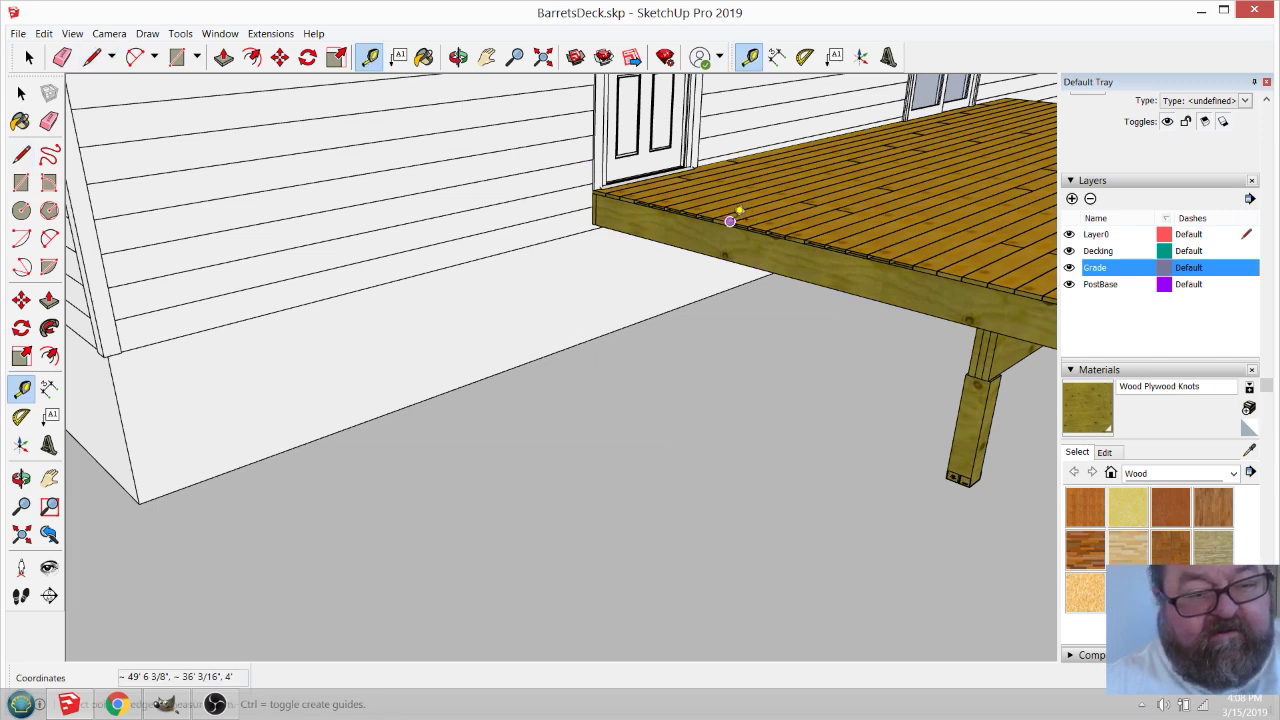
{"action": "left_click", "coordinate": [713, 217]}
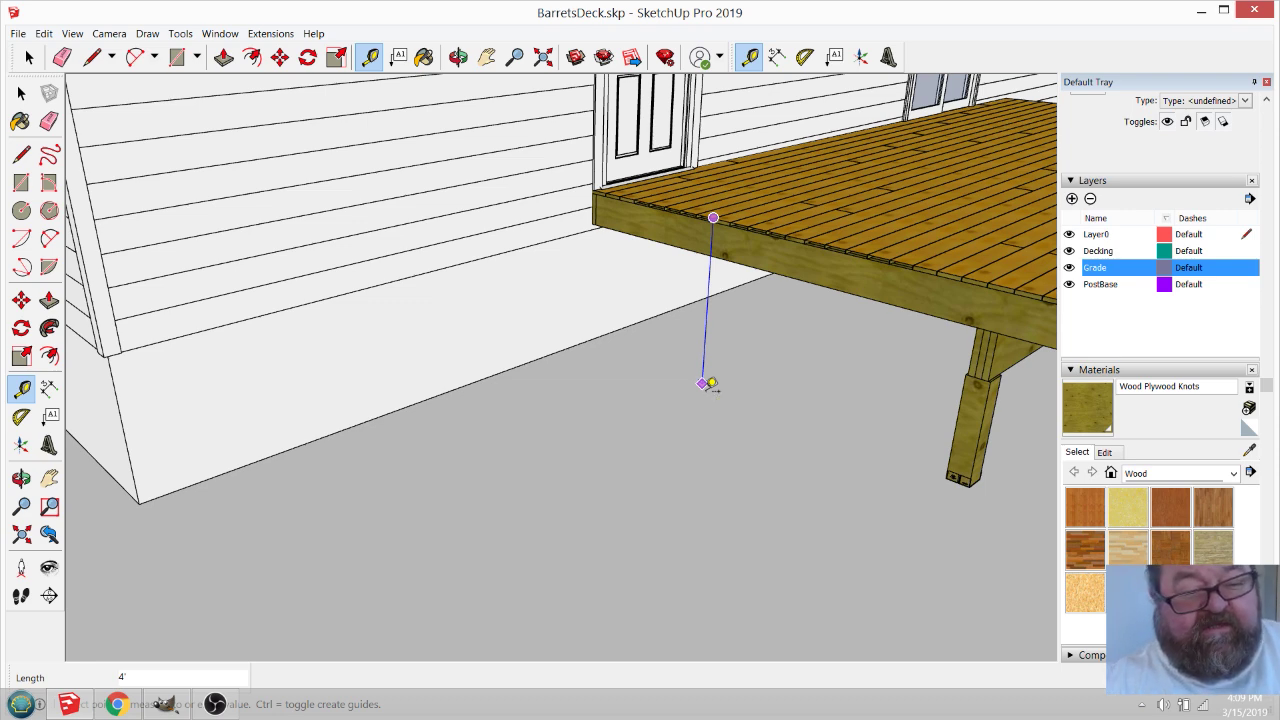
{"action": "left_click", "coordinate": [707, 384]}
Examine the reference photo of the existing house, especially its foundation wall, deck posts and ground line.
{"action": "scroll", "coordinate": [300, 371], "scroll_direction": "down", "scroll_amount": 6}
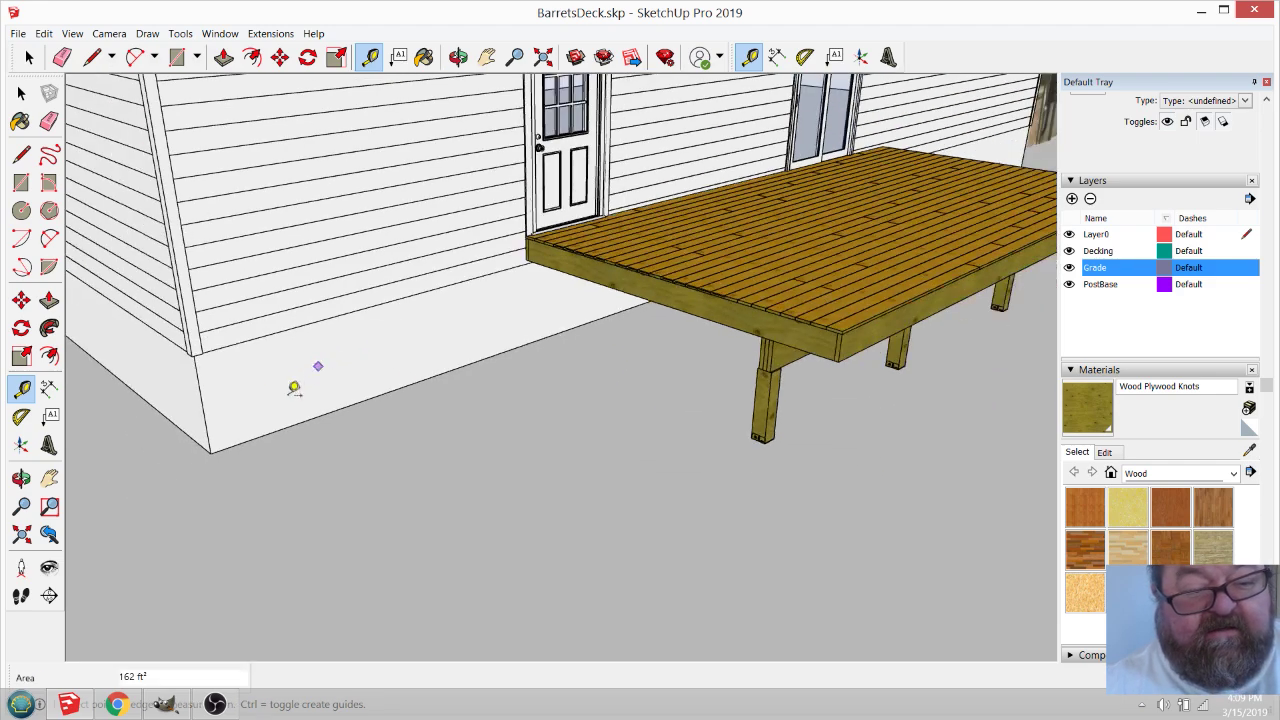
{"action": "scroll", "coordinate": [773, 180], "scroll_direction": "up", "scroll_amount": 10}
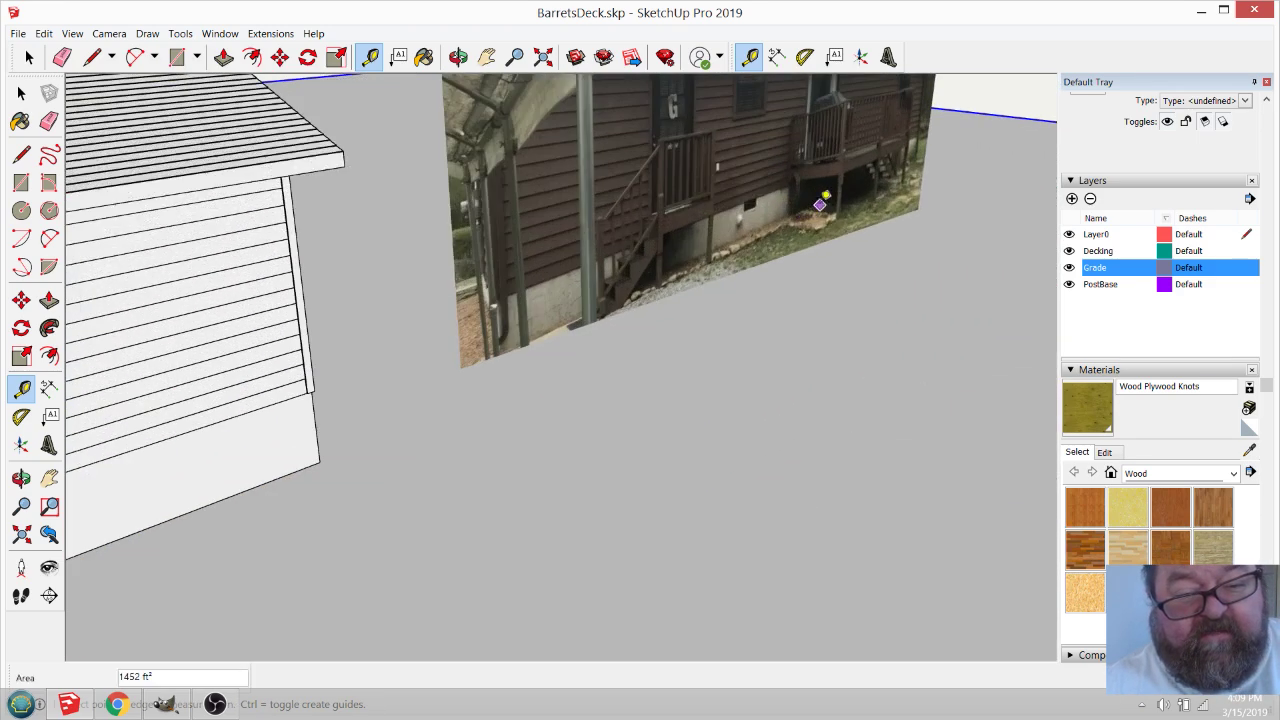
{"action": "scroll", "coordinate": [773, 180], "scroll_direction": "down", "scroll_amount": 4}
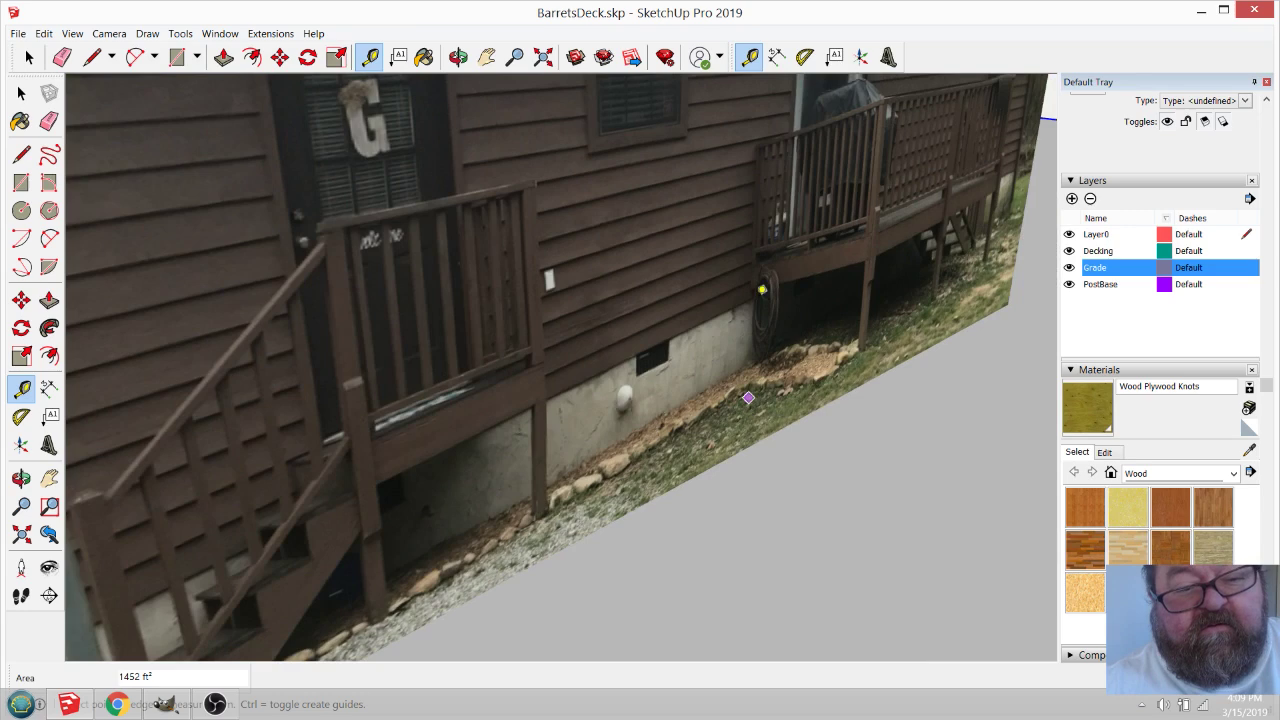
{"action": "scroll", "coordinate": [760, 263], "scroll_direction": "up", "scroll_amount": 6}
{"action": "scroll", "coordinate": [758, 259], "scroll_direction": "up", "scroll_amount": 1}
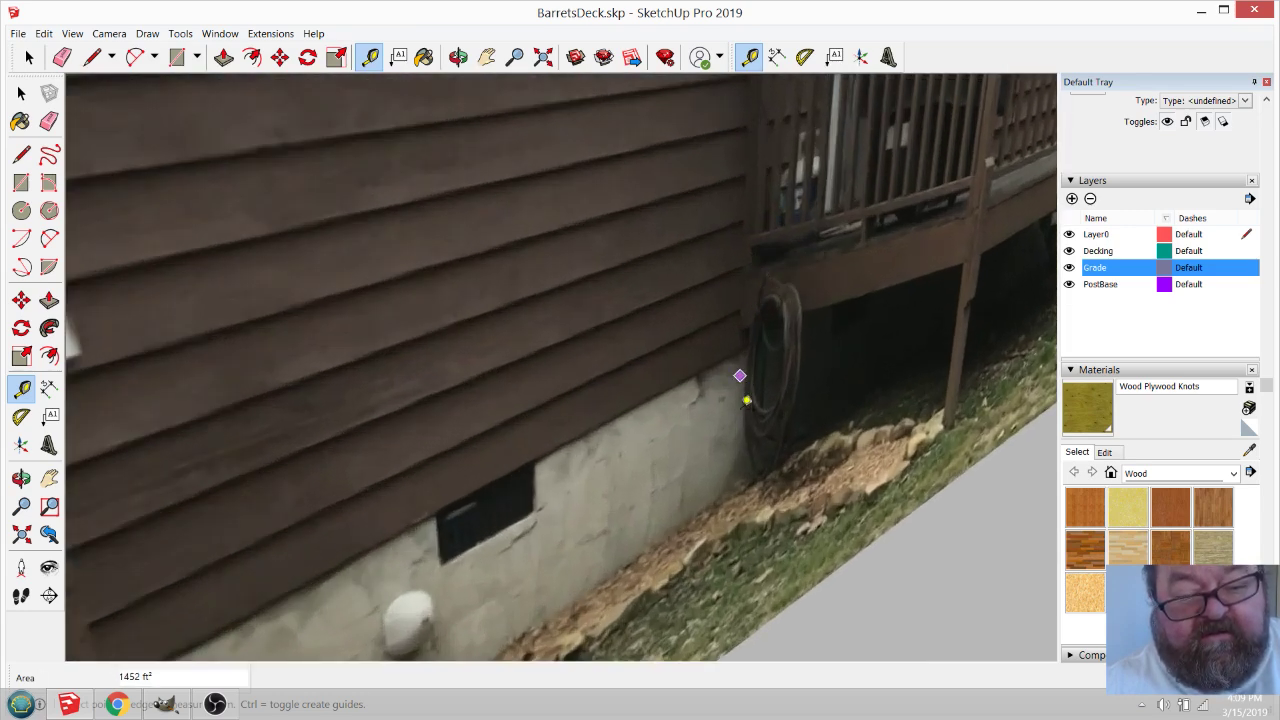
{"action": "scroll", "coordinate": [740, 315], "scroll_direction": "down", "scroll_amount": 2}
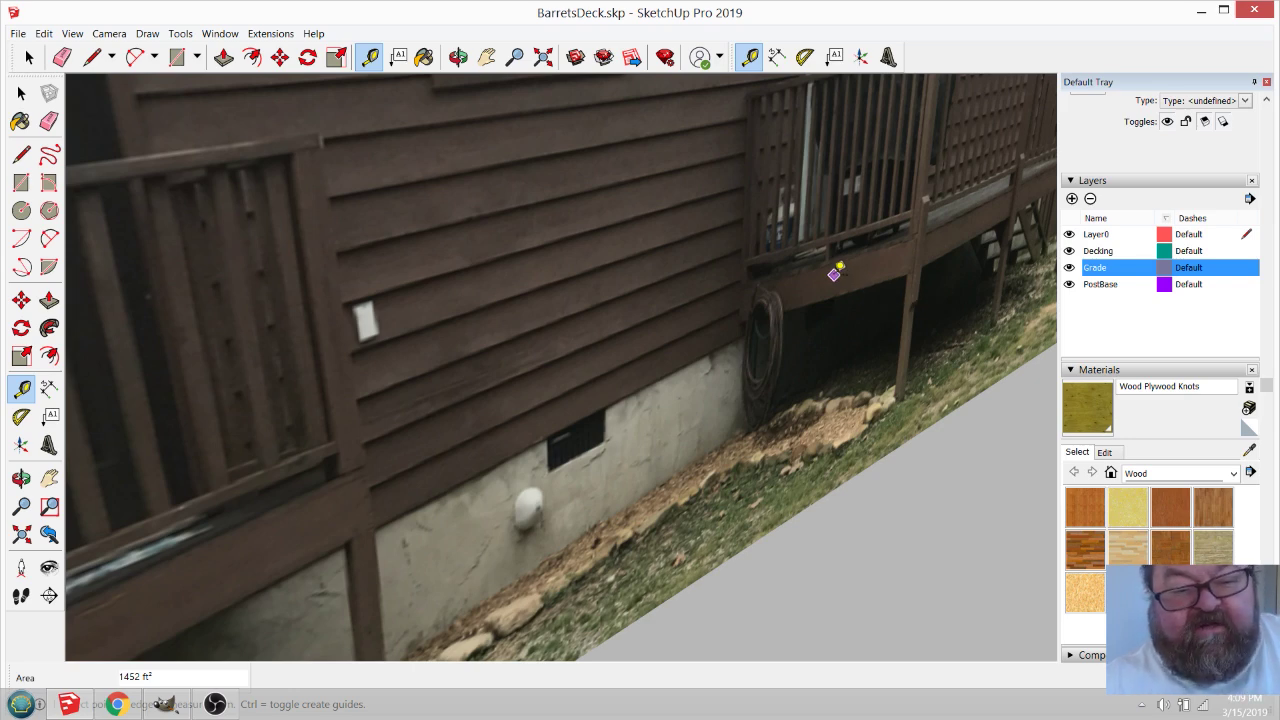
{"action": "scroll", "coordinate": [835, 272], "scroll_direction": "down", "scroll_amount": 1}
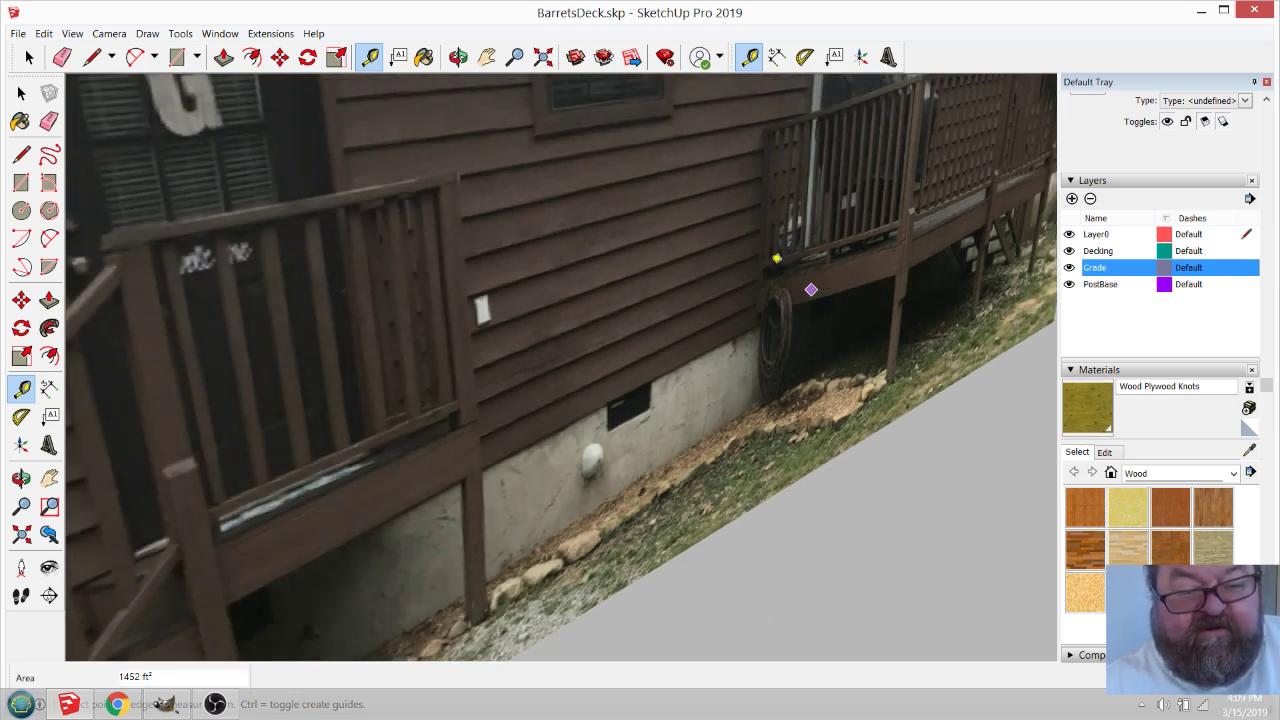
{"action": "left_click", "coordinate": [458, 56]}
{"action": "left_click_drag", "start_coordinate": [680, 258], "coordinate": [490, 247]}
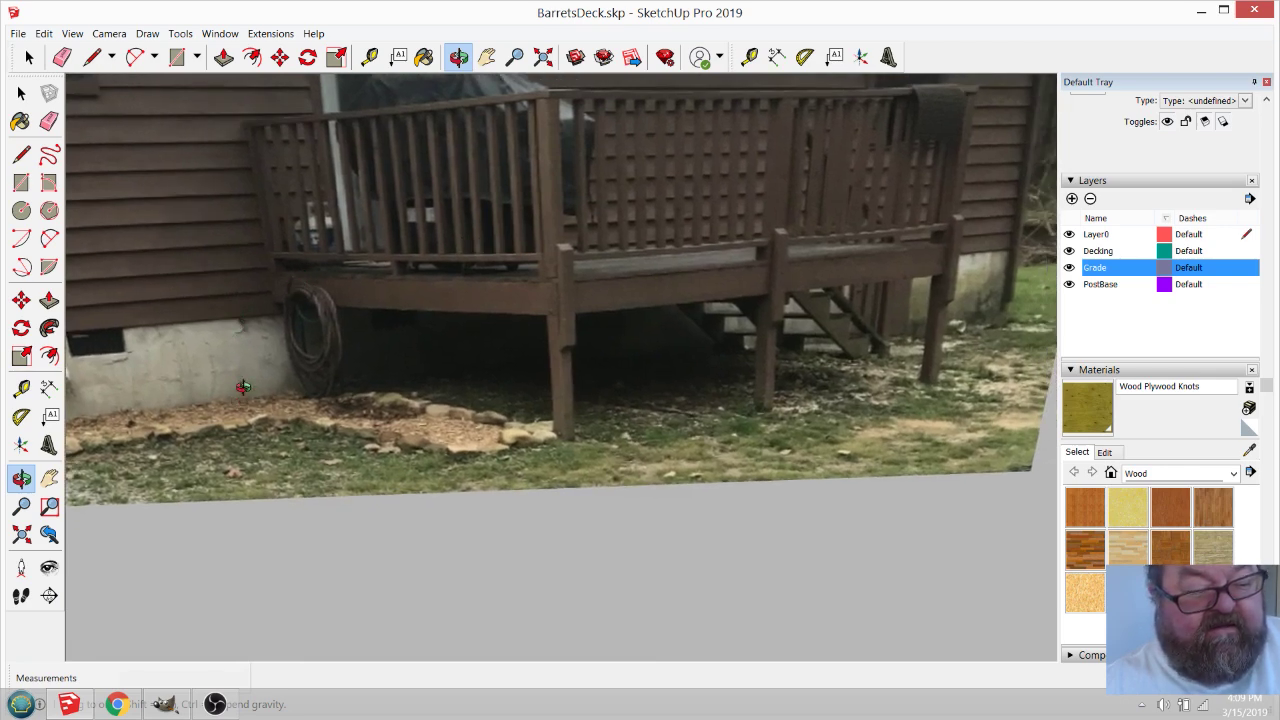
{"action": "scroll", "coordinate": [242, 383], "scroll_direction": "down", "scroll_amount": 2}
{"action": "scroll", "coordinate": [300, 352], "scroll_direction": "up", "scroll_amount": 3}
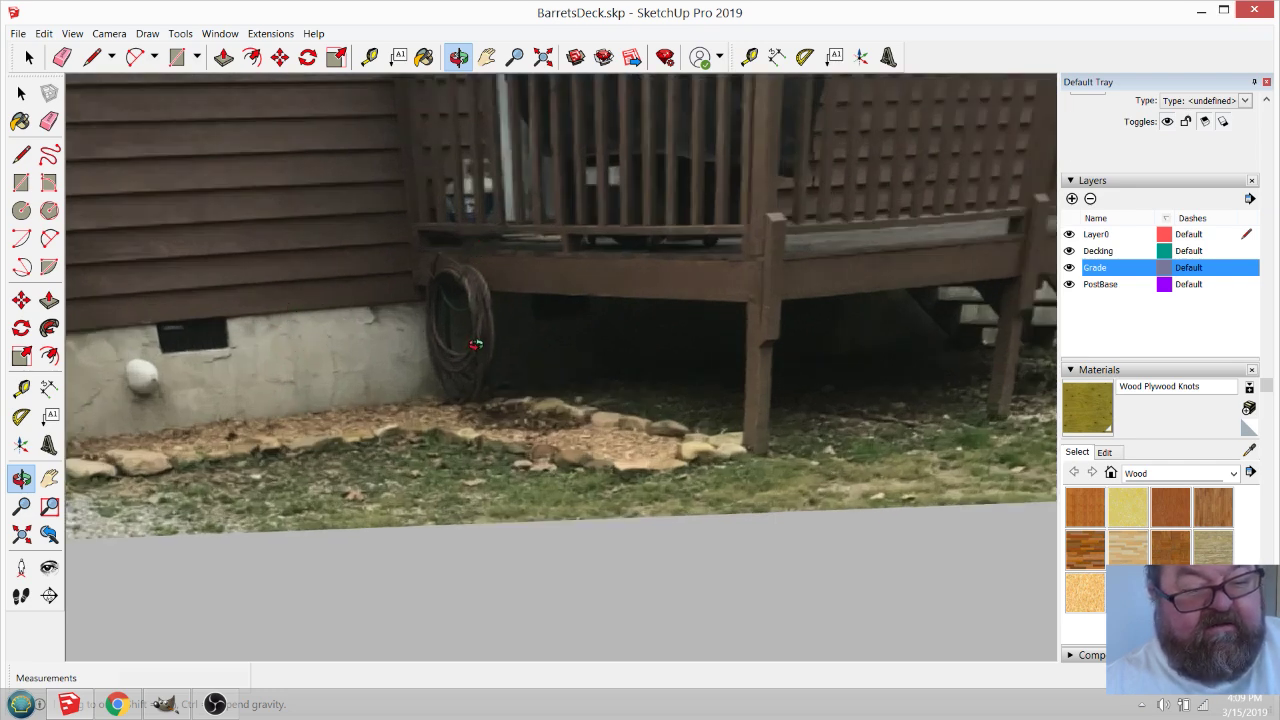
{"action": "scroll", "coordinate": [531, 249], "scroll_direction": "down", "scroll_amount": 8}
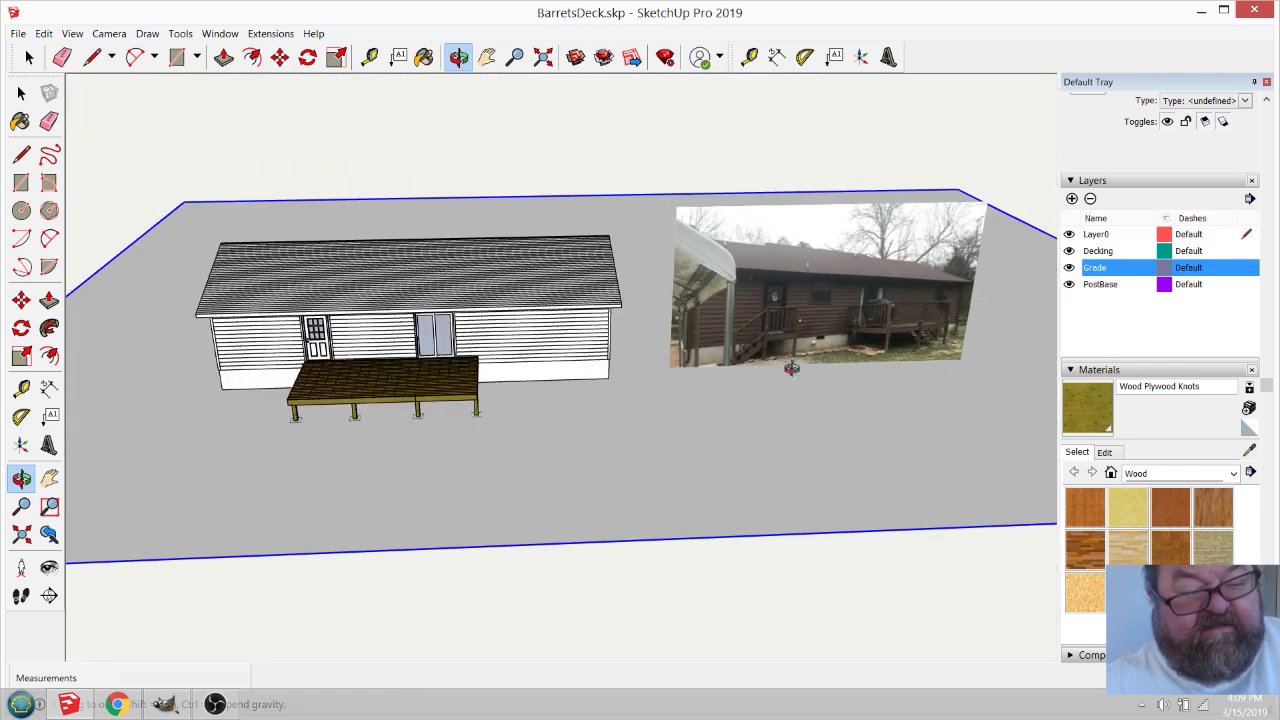
Measure the height of the foundation wall beside the deck, from the grade up to the siding's lower edge.
{"action": "left_click_drag", "start_coordinate": [791, 368], "coordinate": [248, 437]}
{"action": "scroll", "coordinate": [400, 415], "scroll_direction": "up", "scroll_amount": 4}
{"action": "scroll", "coordinate": [248, 437], "scroll_direction": "up", "scroll_amount": 3}
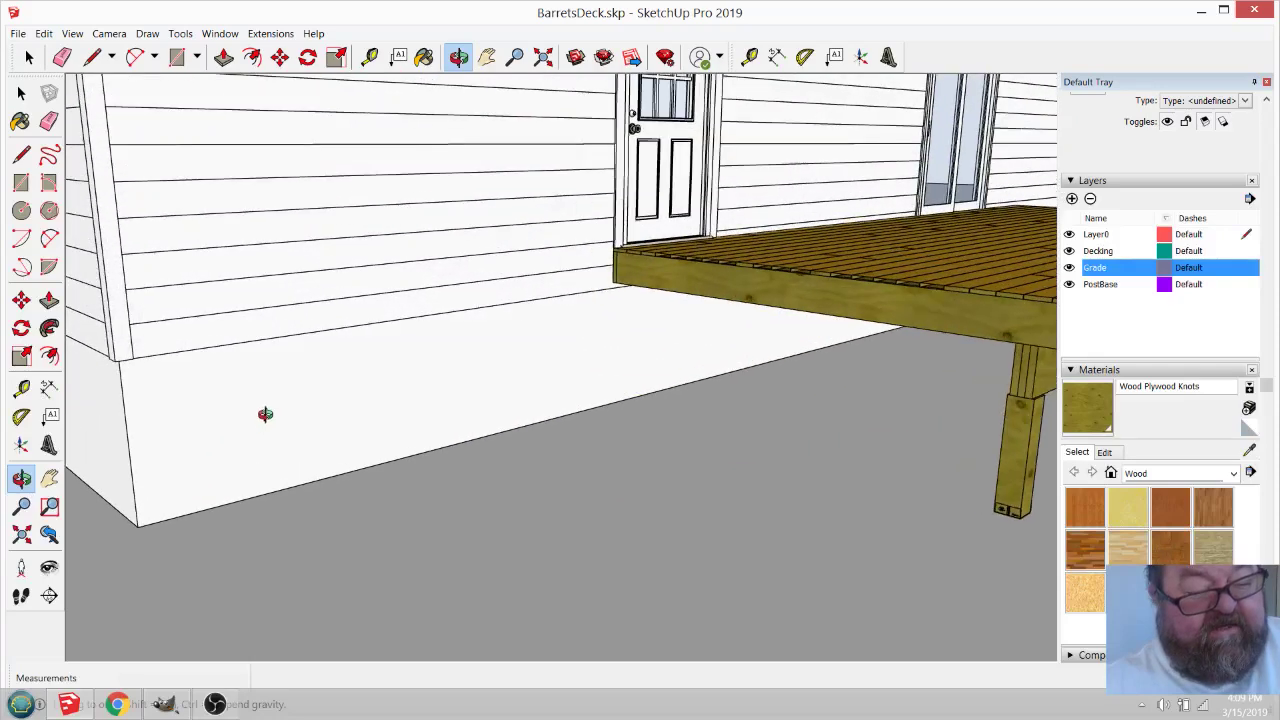
{"action": "left_click", "coordinate": [369, 56]}
{"action": "left_click", "coordinate": [446, 445]}
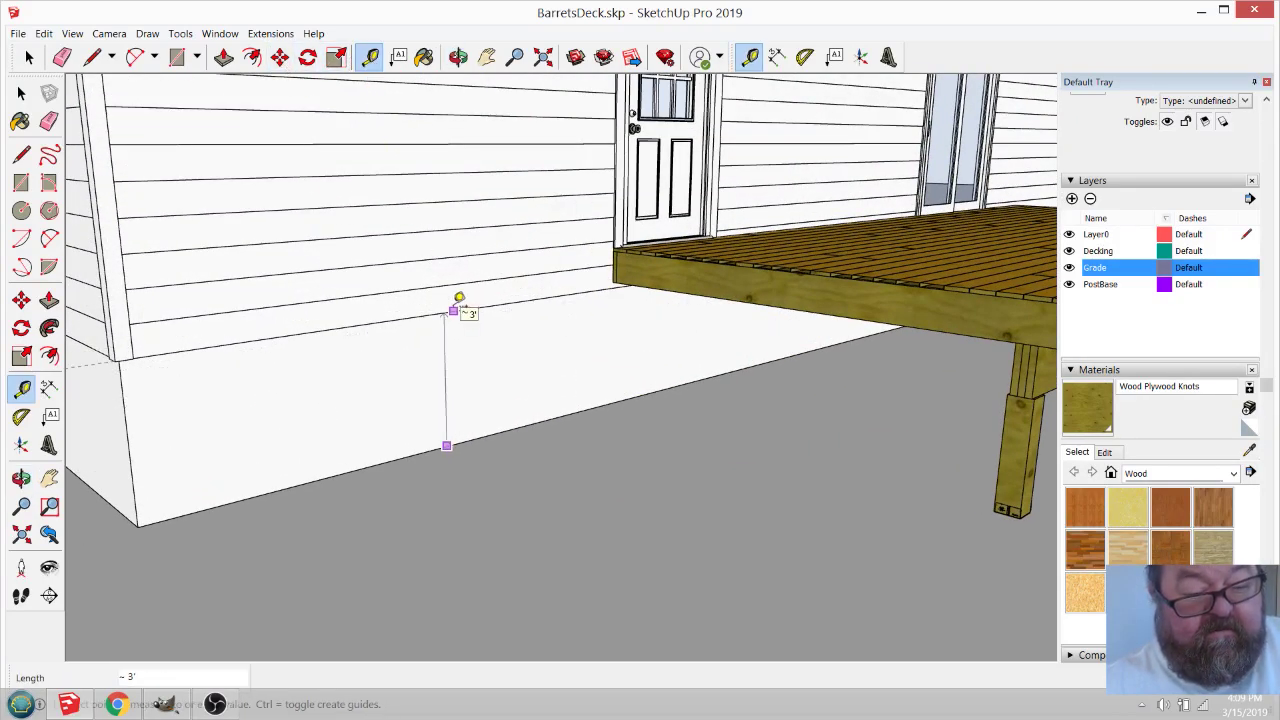
{"action": "left_click", "coordinate": [453, 311]}
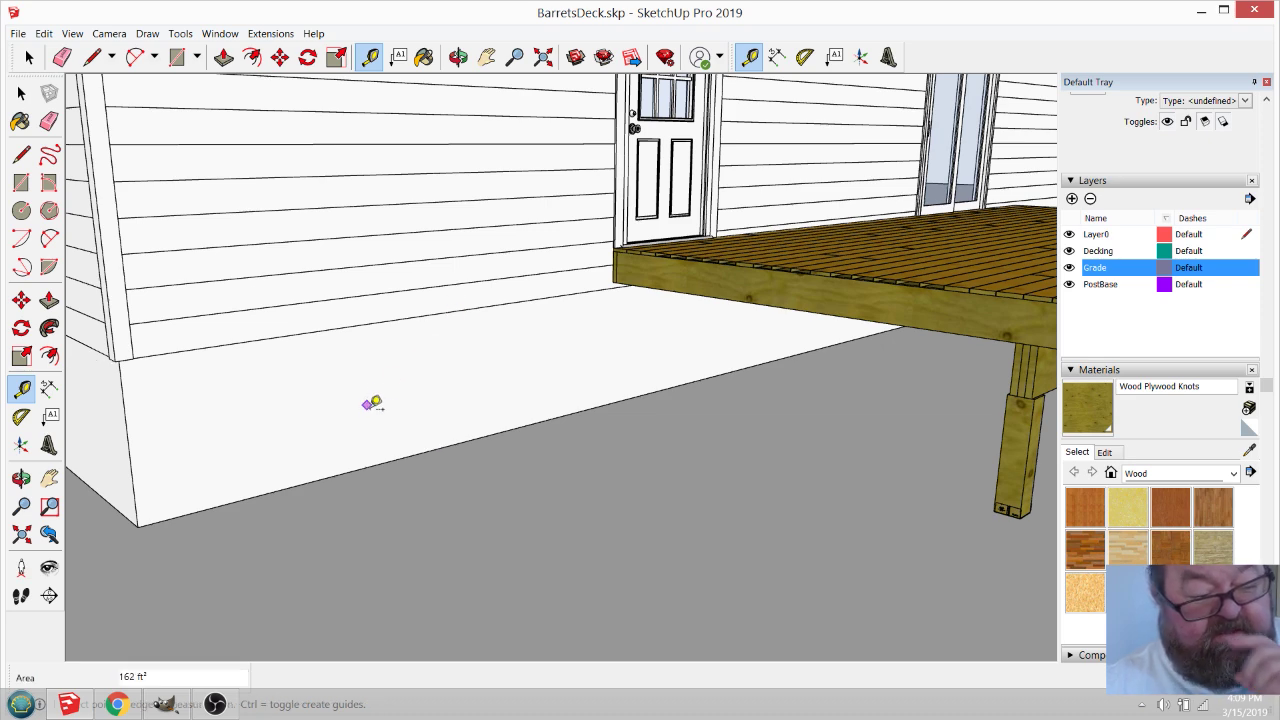
Draw a rectangle on the grade near the deck's door end, 40 inches along the foundation wall by 36 inches out from it.
{"action": "scroll", "coordinate": [390, 416], "scroll_direction": "down", "scroll_amount": 2}
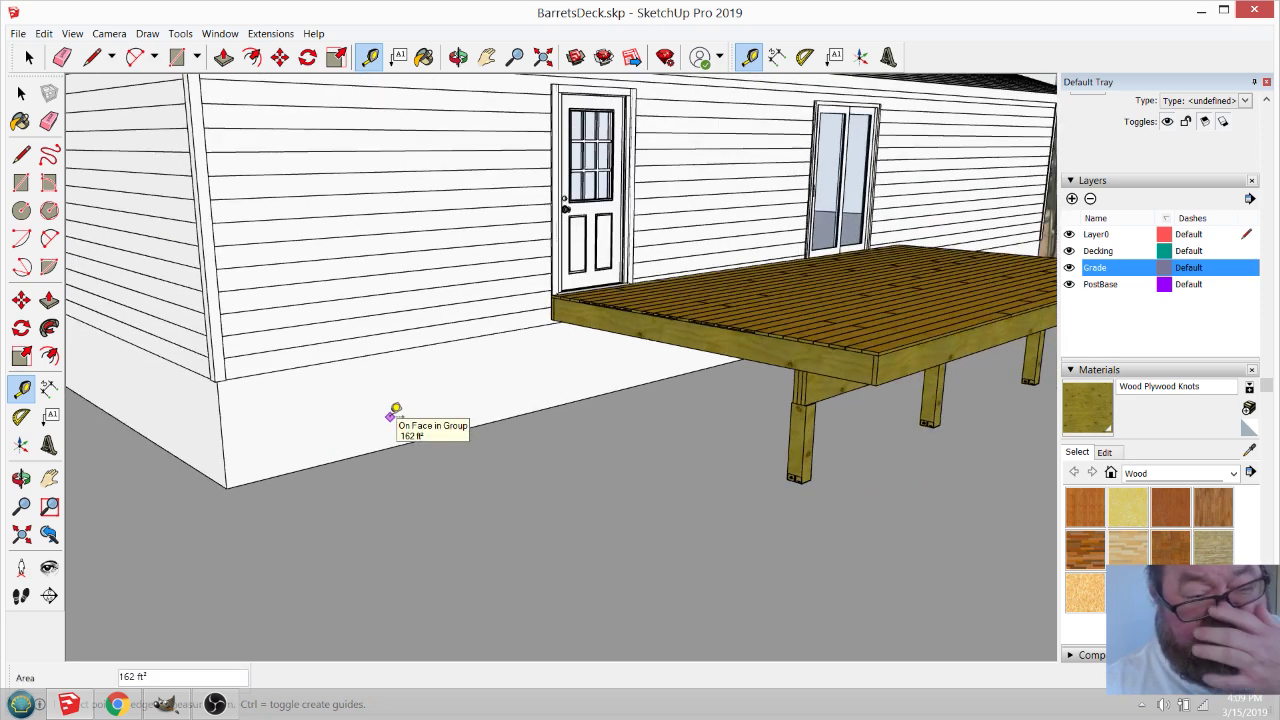
{"action": "scroll", "coordinate": [389, 374], "scroll_direction": "down", "scroll_amount": 2}
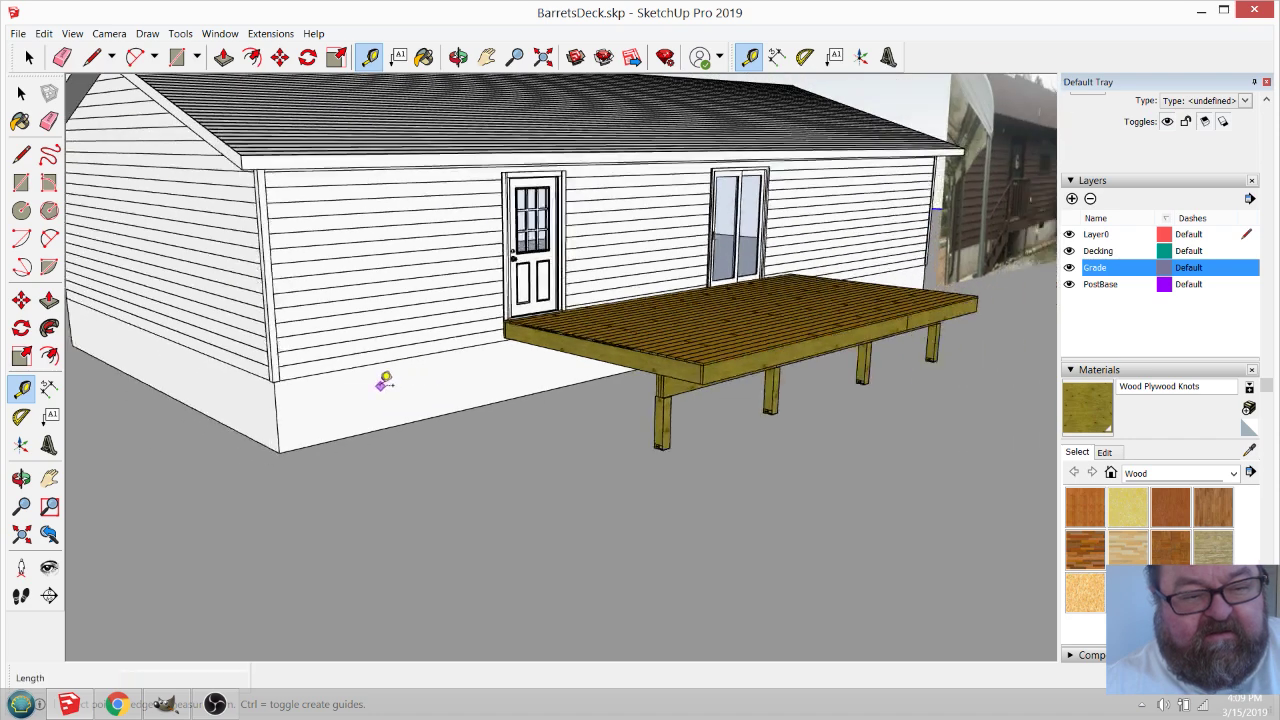
{"action": "scroll", "coordinate": [466, 336], "scroll_direction": "up", "scroll_amount": 5}
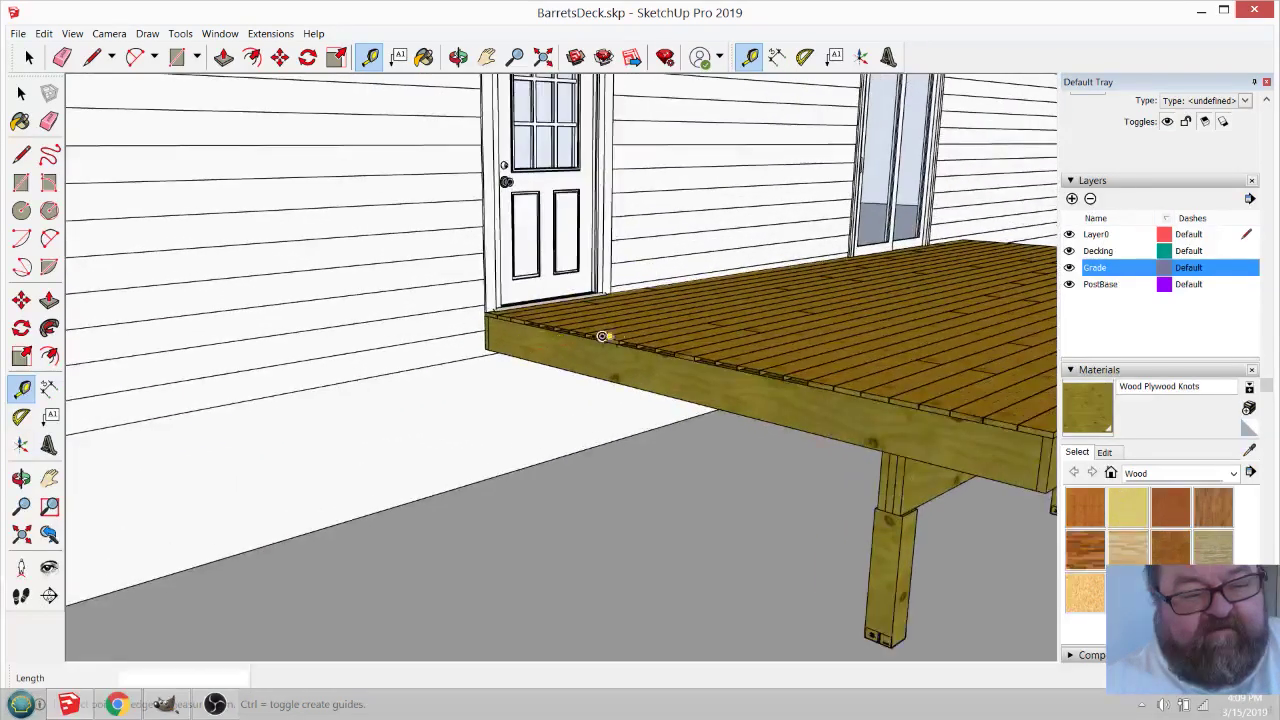
{"action": "scroll", "coordinate": [514, 420], "scroll_direction": "up", "scroll_amount": 3}
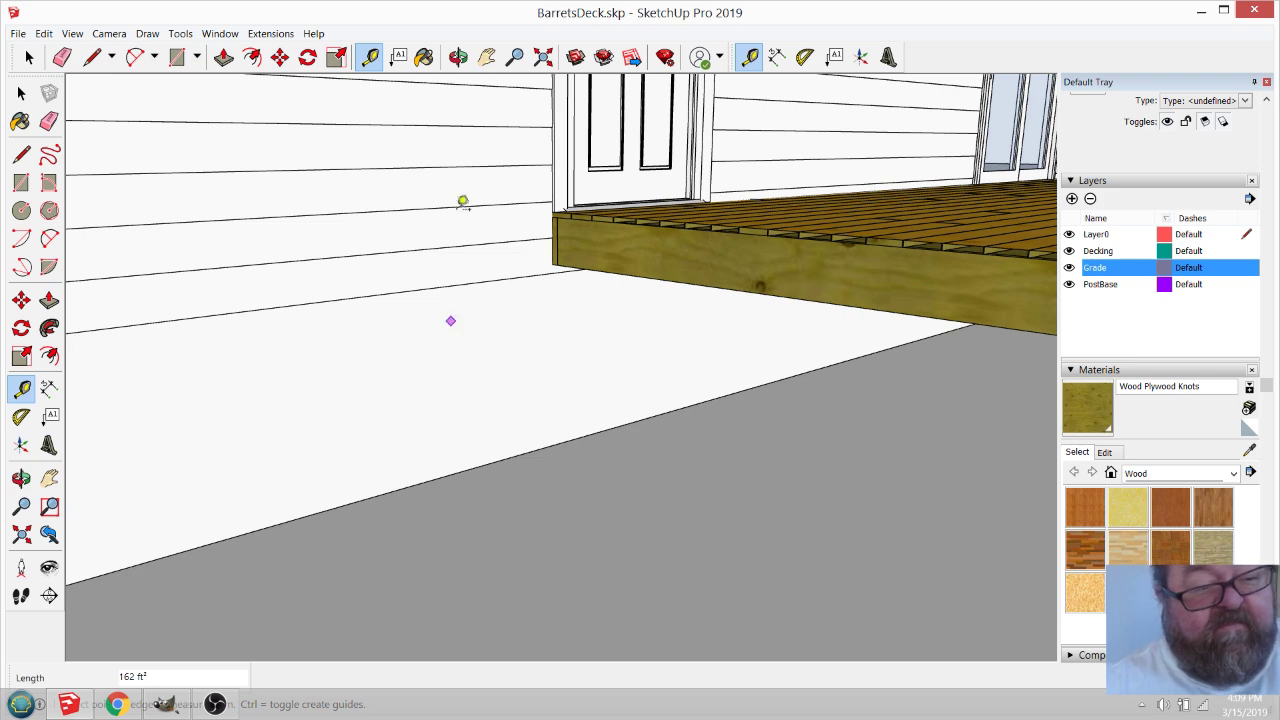
{"action": "left_click", "coordinate": [458, 56]}
{"action": "left_click_drag", "start_coordinate": [466, 100], "coordinate": [531, 254]}
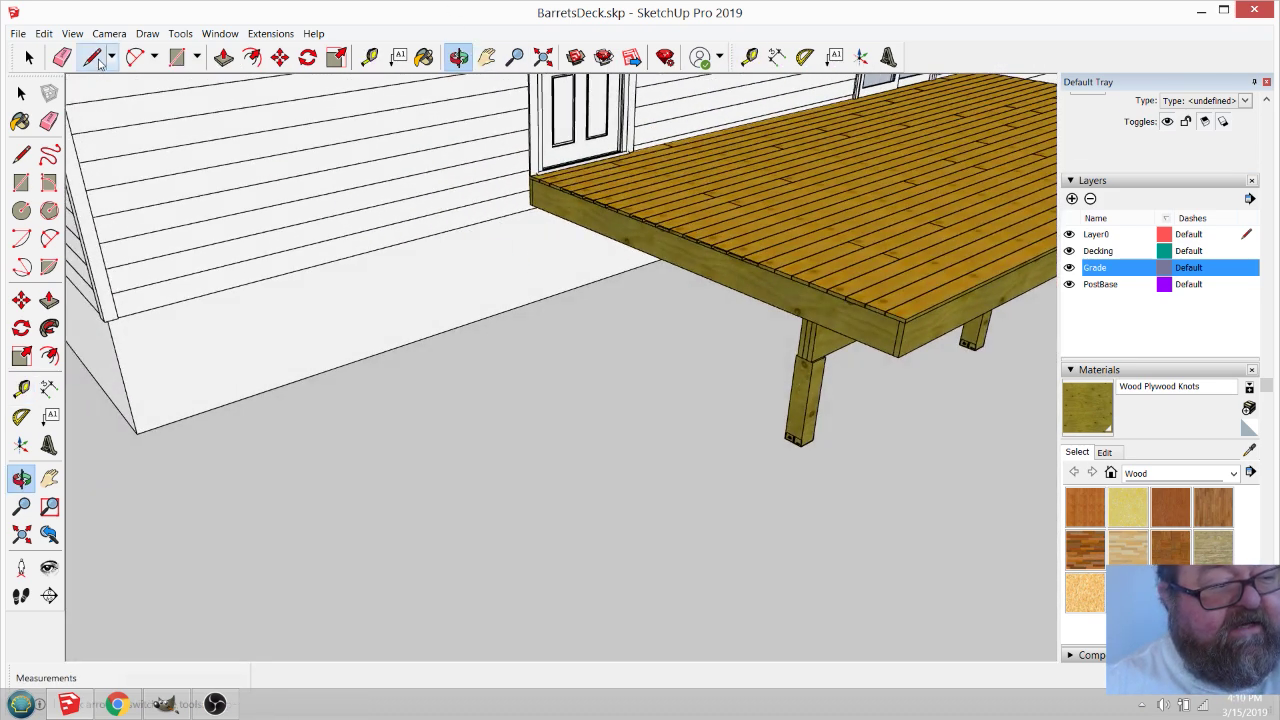
{"action": "left_click", "coordinate": [91, 56]}
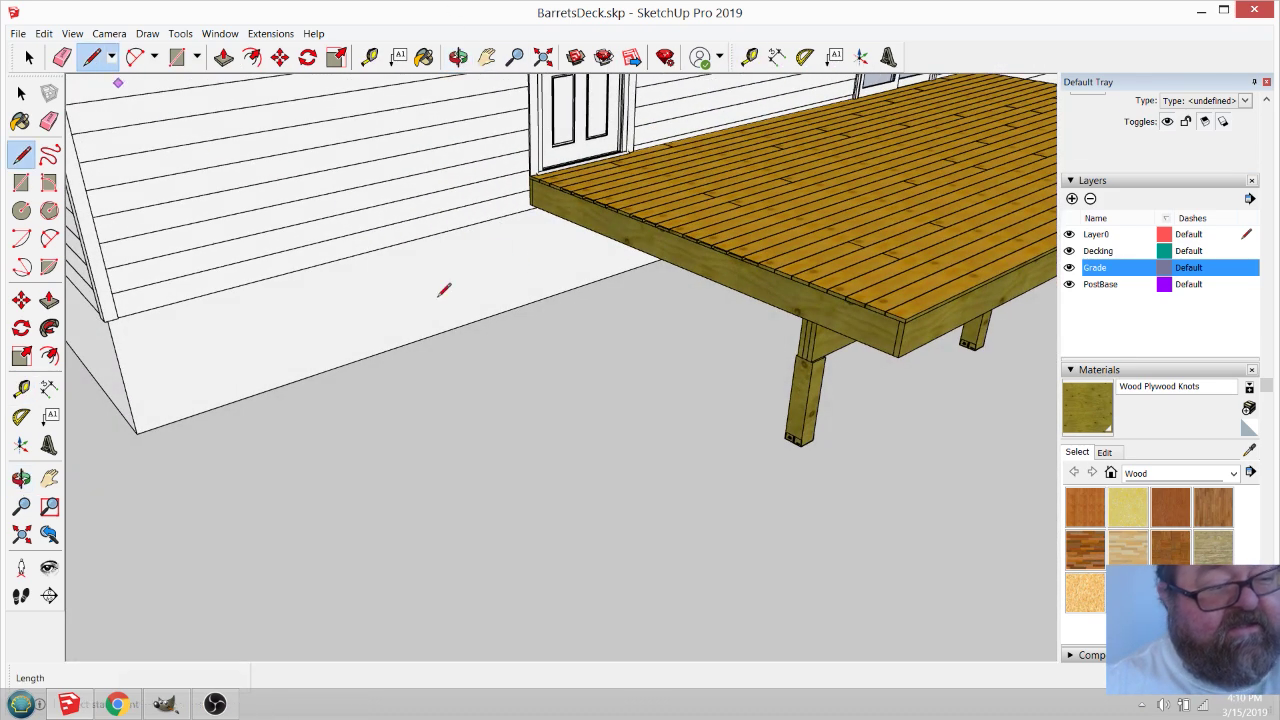
{"action": "left_click", "coordinate": [475, 346]}
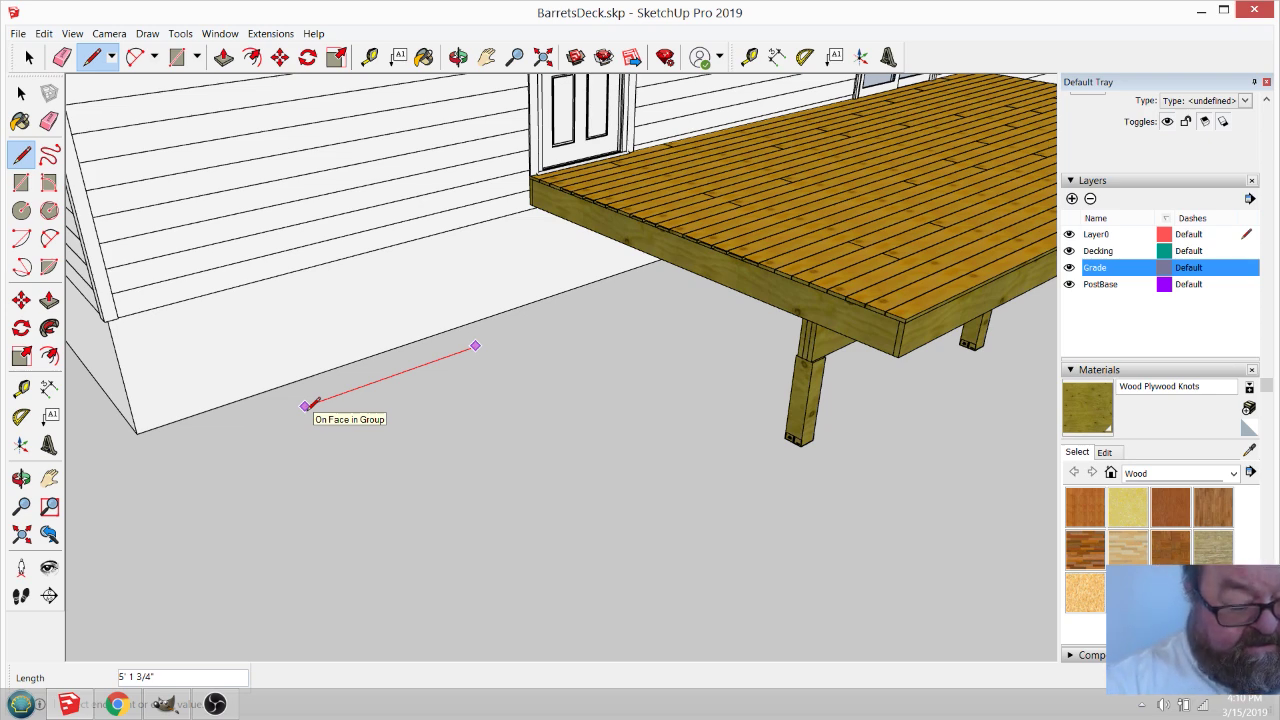
{"action": "key", "text": "Return"}
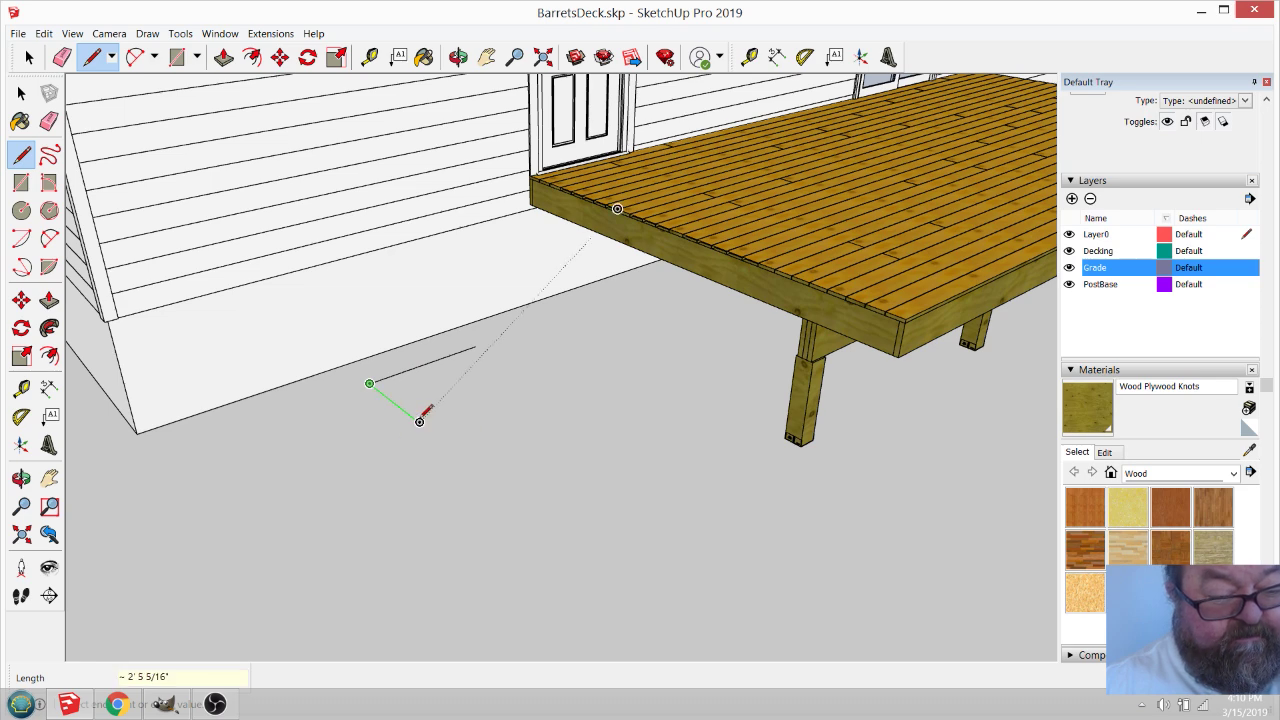
{"action": "scroll", "coordinate": [428, 425], "scroll_direction": "up", "scroll_amount": 4}
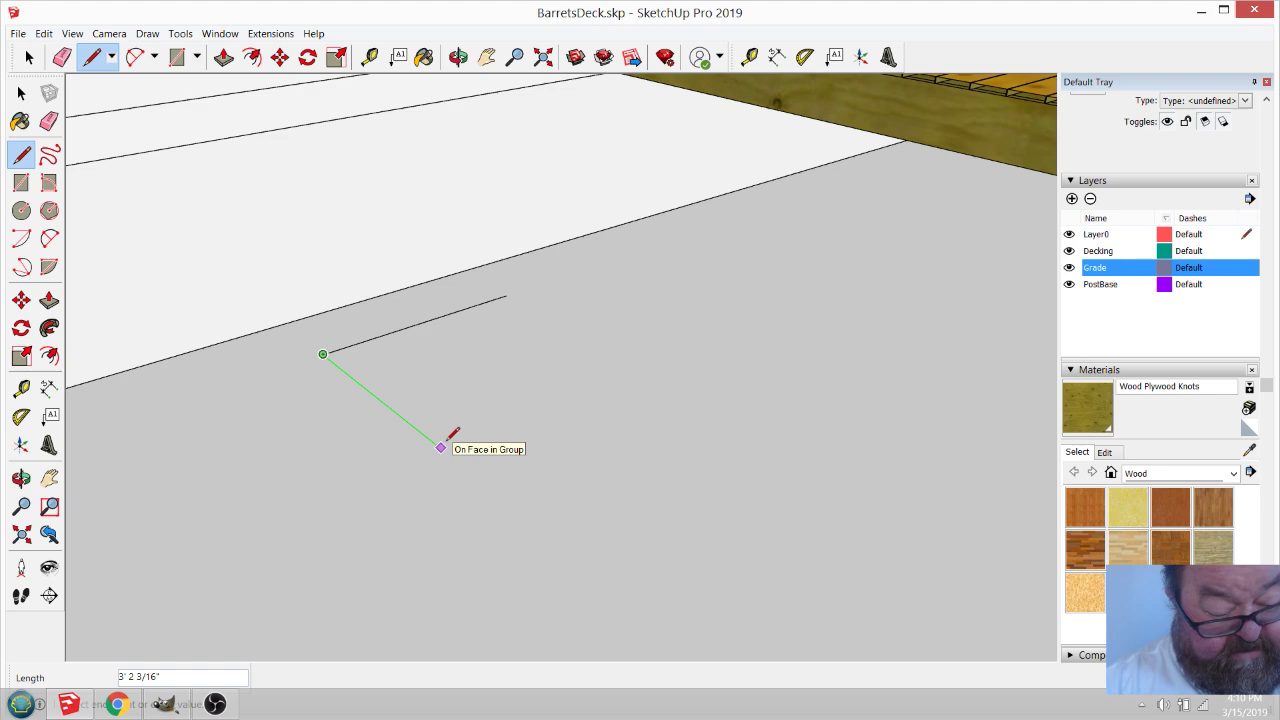
{"action": "key", "text": "Return"}
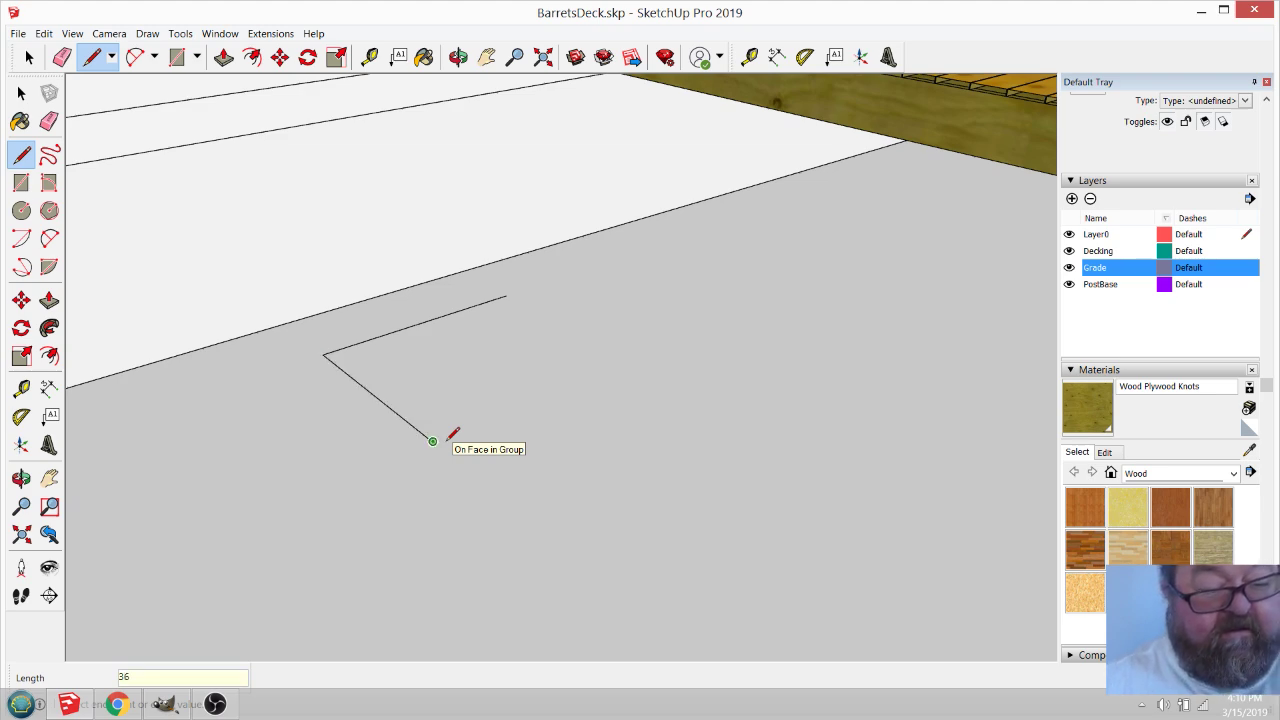
{"action": "type", "text": "3'40"}
{"action": "key", "text": "Return"}
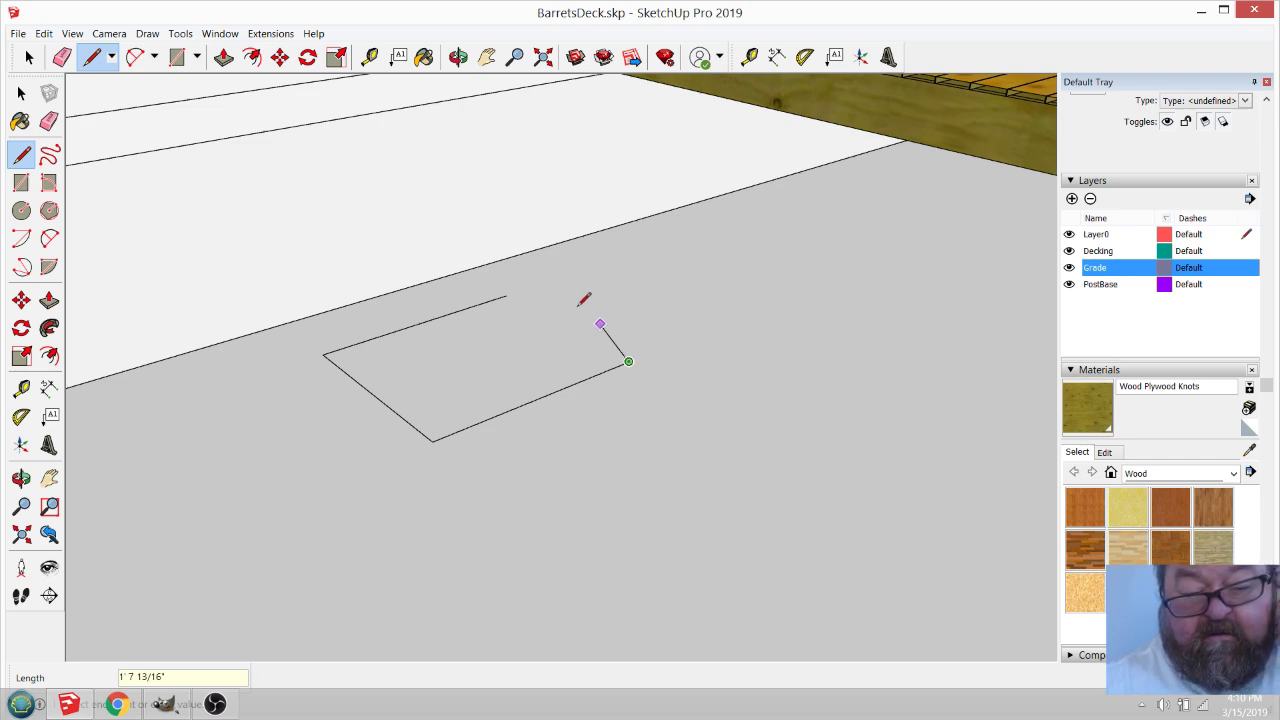
{"action": "left_click", "coordinate": [507, 295]}
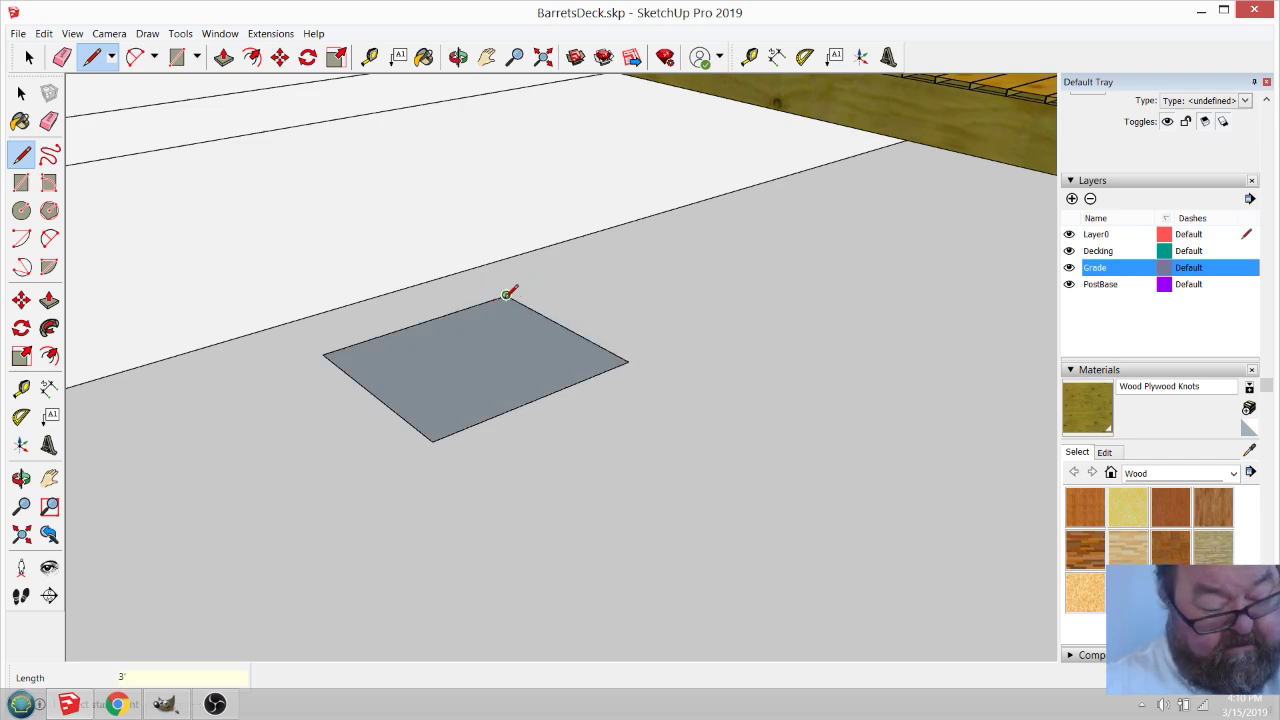
Place a guide line 10 inches inside the rectangle, parallel to its edge nearest the deck.
{"action": "scroll", "coordinate": [428, 289], "scroll_direction": "up", "scroll_amount": 2}
{"action": "left_click", "coordinate": [369, 57]}
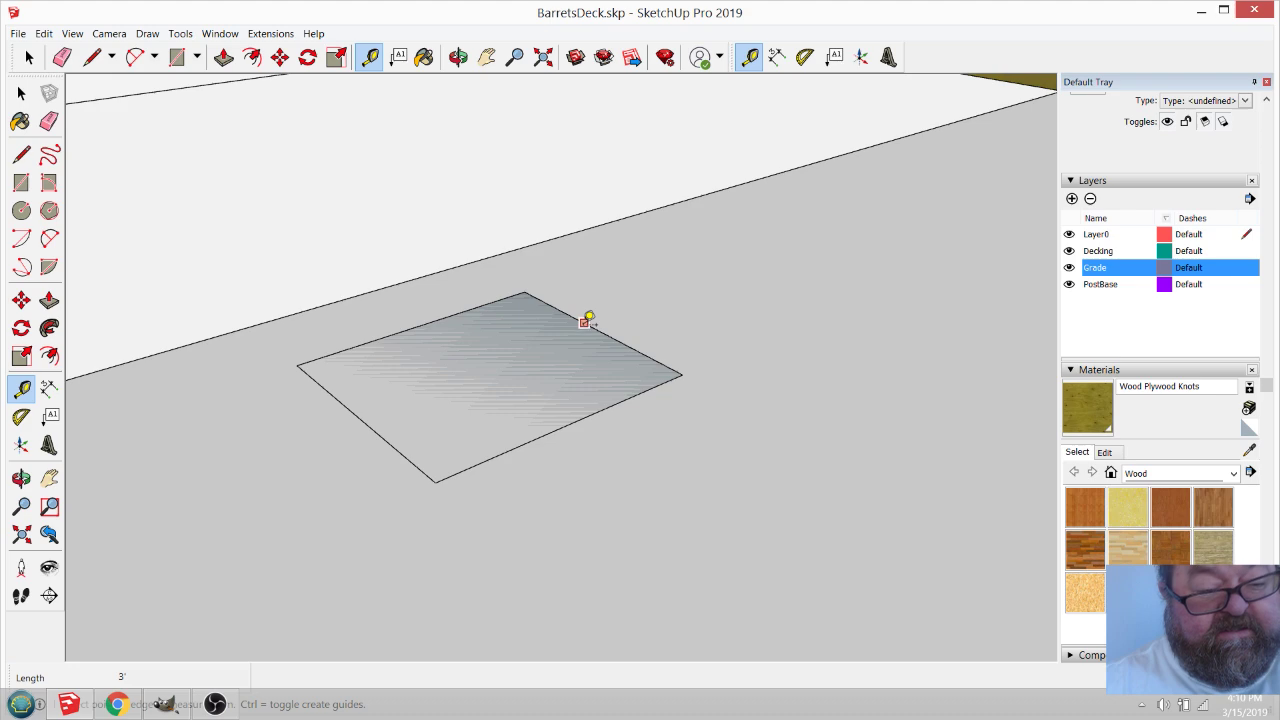
{"action": "left_click", "coordinate": [584, 323]}
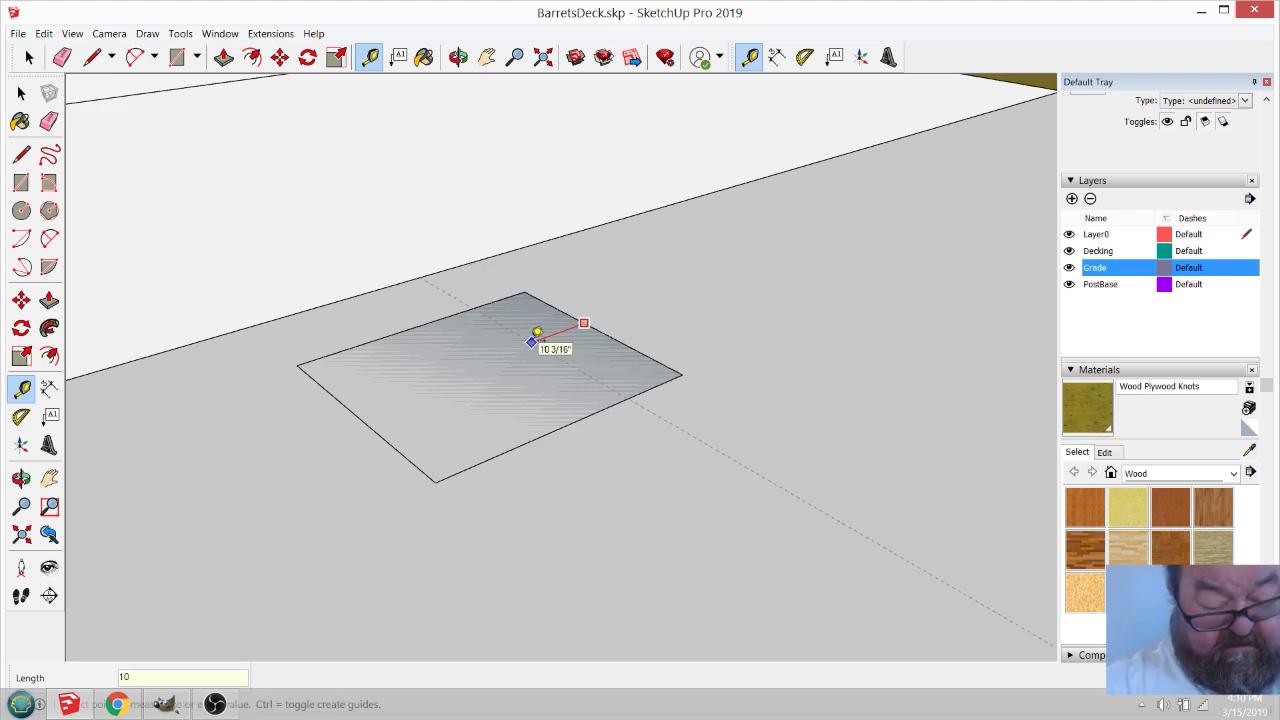
{"action": "type", "text": "10"}
{"action": "key", "text": "Return"}
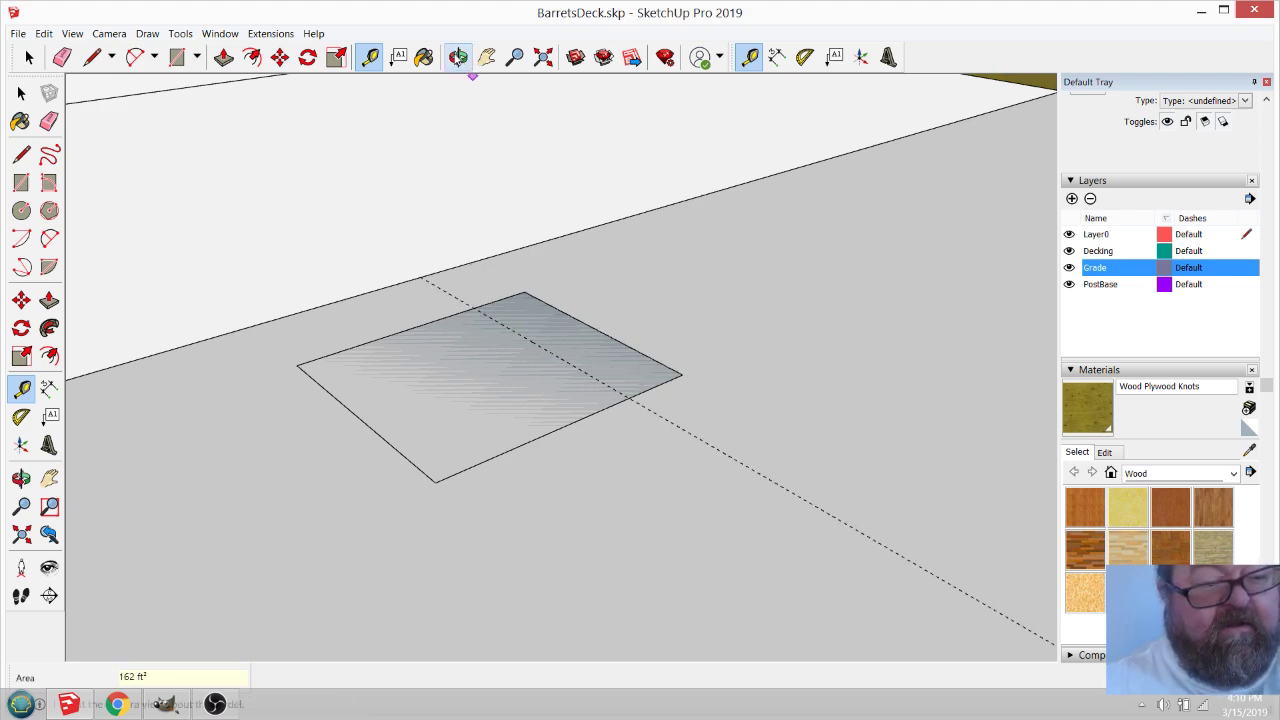
Draw a line across the rectangle along the guide, dividing it into two faces.
{"action": "left_click", "coordinate": [458, 57]}
{"action": "mouse_move", "coordinate": [486, 314]}
{"action": "left_mouse_down"}
{"action": "mouse_move", "coordinate": [446, 407]}
{"action": "mouse_move", "coordinate": [307, 247]}
{"action": "left_mouse_up"}
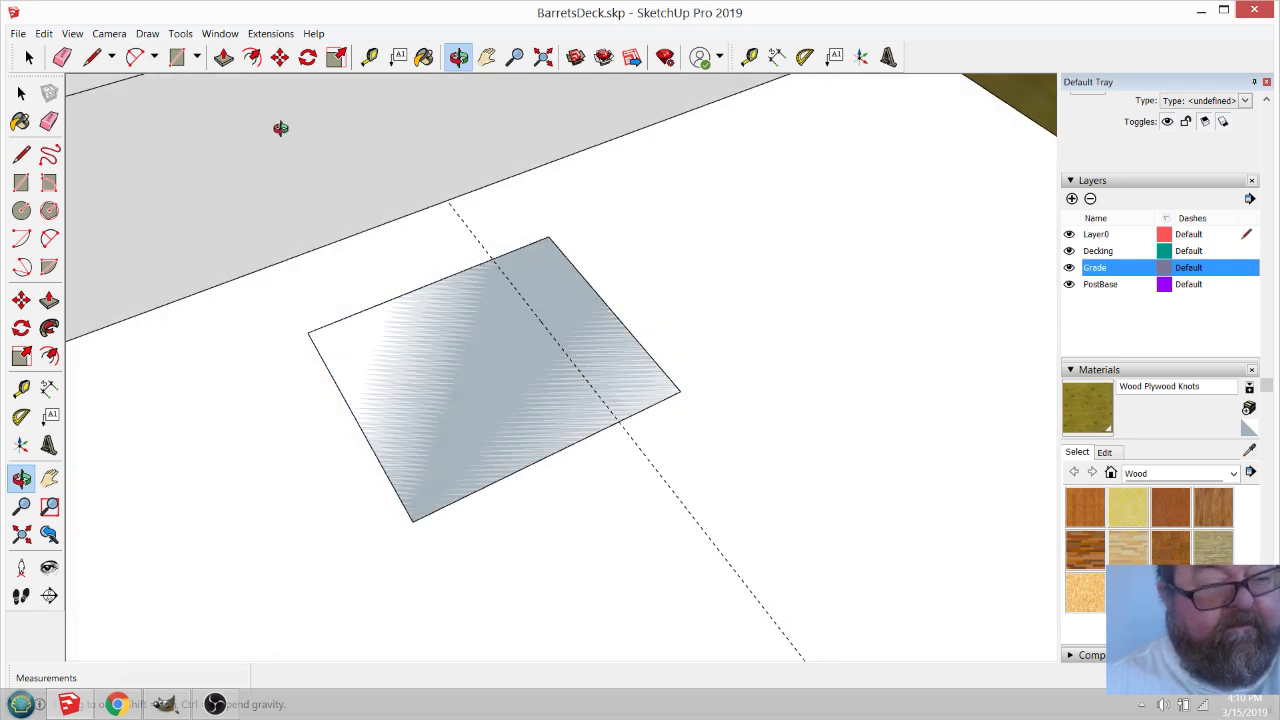
{"action": "left_click", "coordinate": [92, 57]}
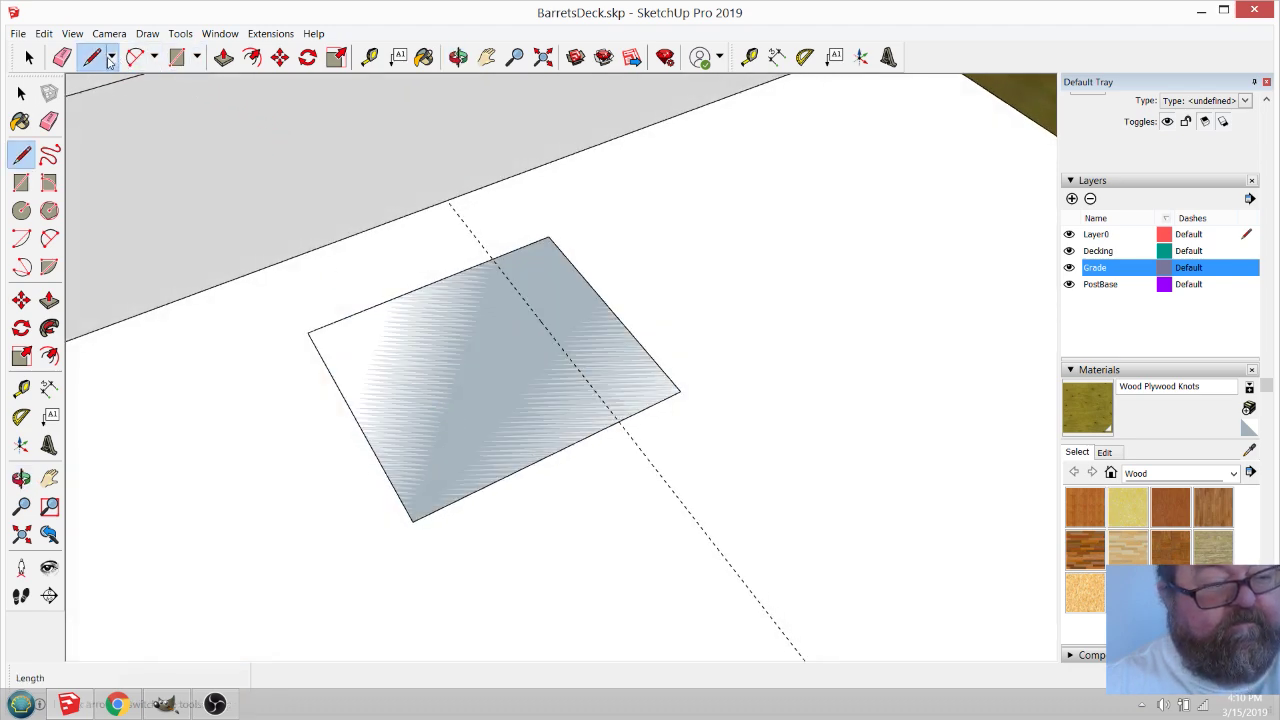
{"action": "left_click", "coordinate": [491, 257]}
{"action": "left_click", "coordinate": [619, 420]}
Copy the dividing line twice across the rectangle at 10-inch spacing to form four strips, and erase the guide line.
{"action": "key", "text": "space"}
{"action": "left_click", "coordinate": [522, 306]}
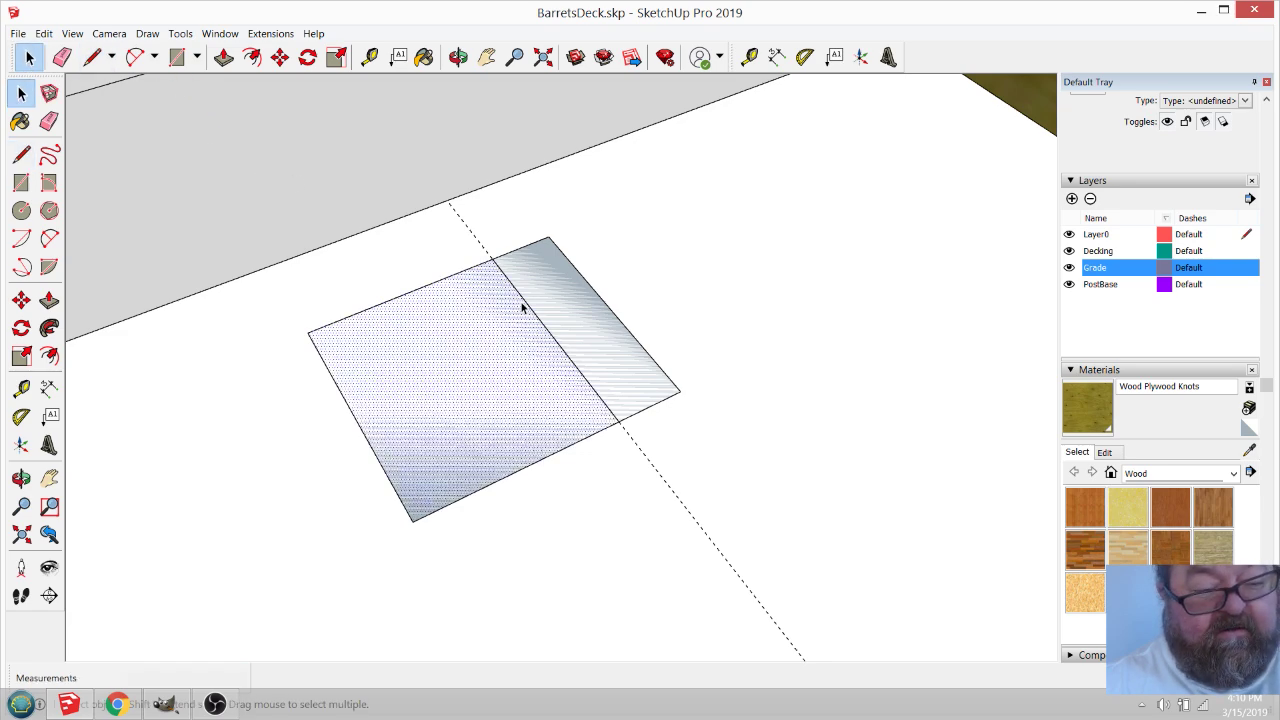
{"action": "left_click", "coordinate": [527, 304]}
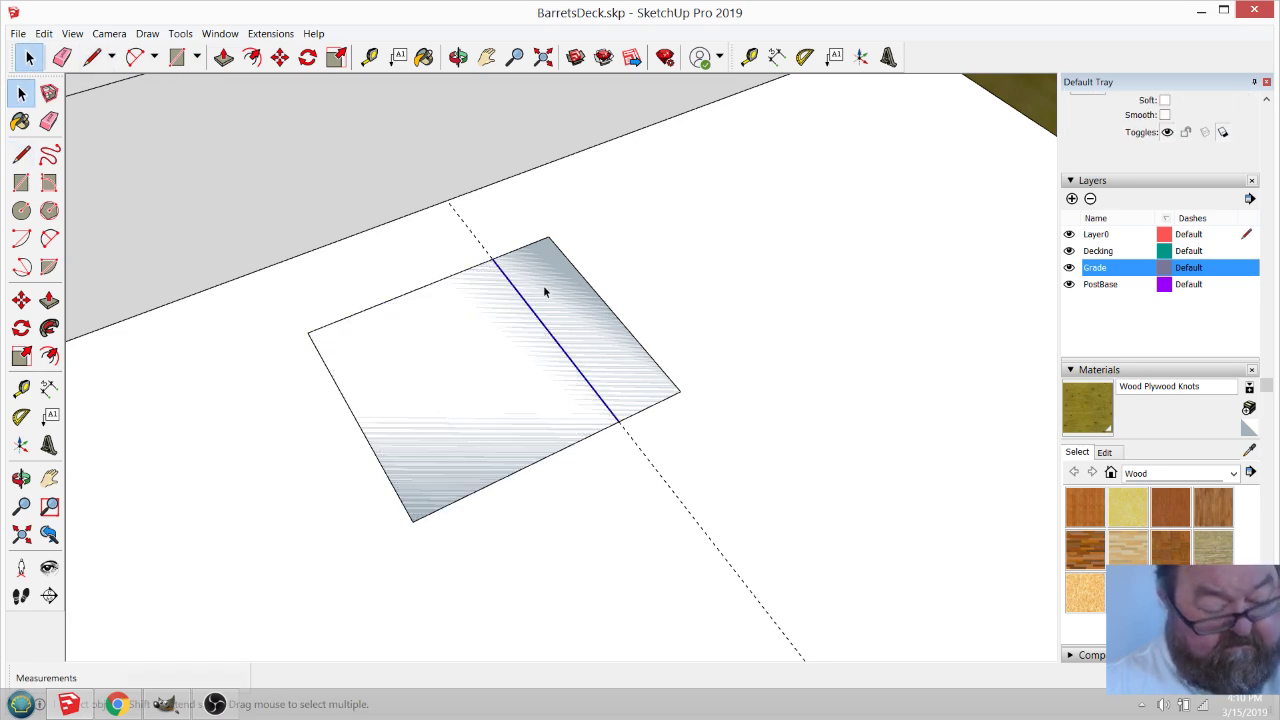
{"action": "left_click", "coordinate": [281, 58]}
{"action": "key", "text": "ctrl"}
{"action": "left_click", "coordinate": [549, 237]}
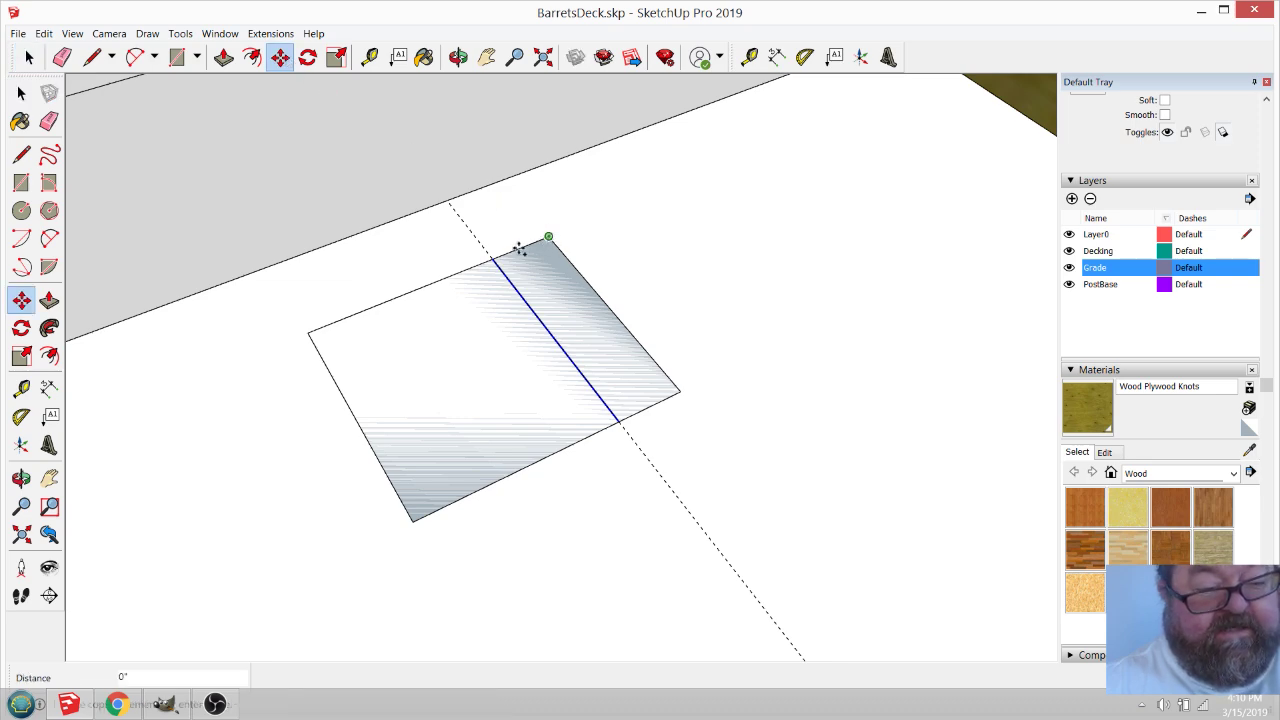
{"action": "left_click", "coordinate": [495, 258]}
{"action": "key", "text": "ctrl"}
{"action": "left_click", "coordinate": [494, 259]}
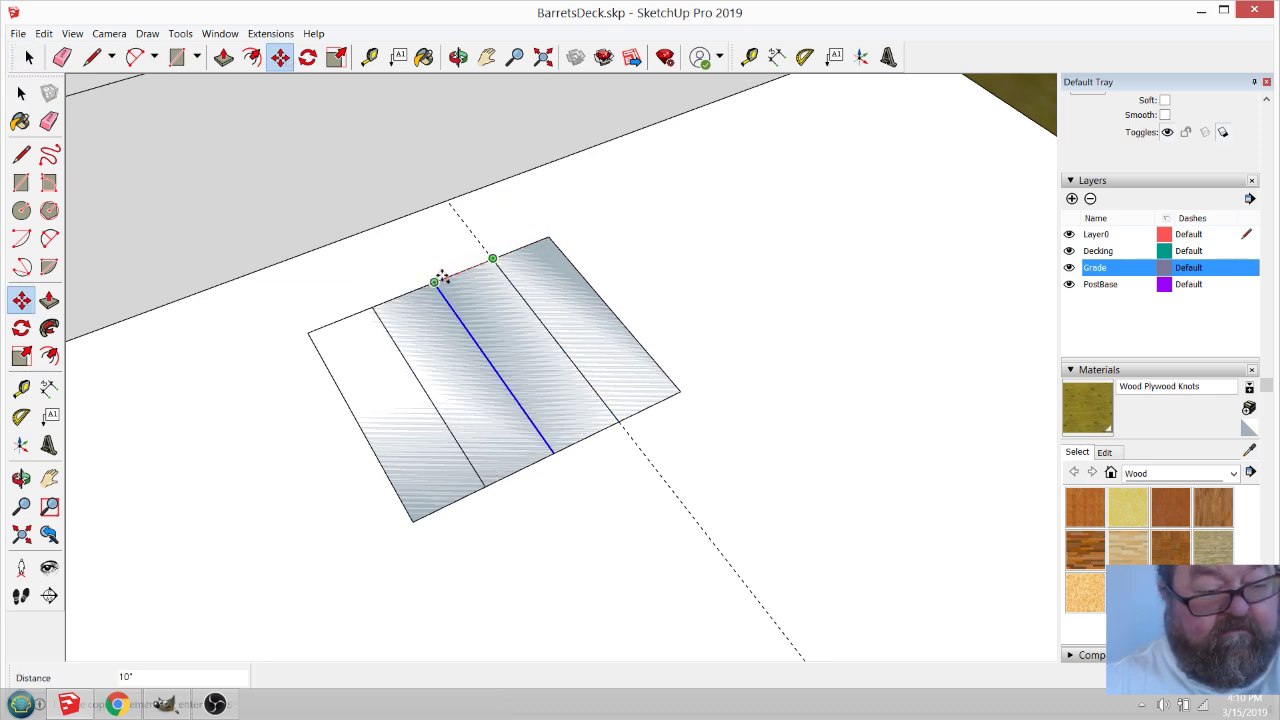
{"action": "left_click", "coordinate": [436, 280]}
{"action": "left_click", "coordinate": [62, 57]}
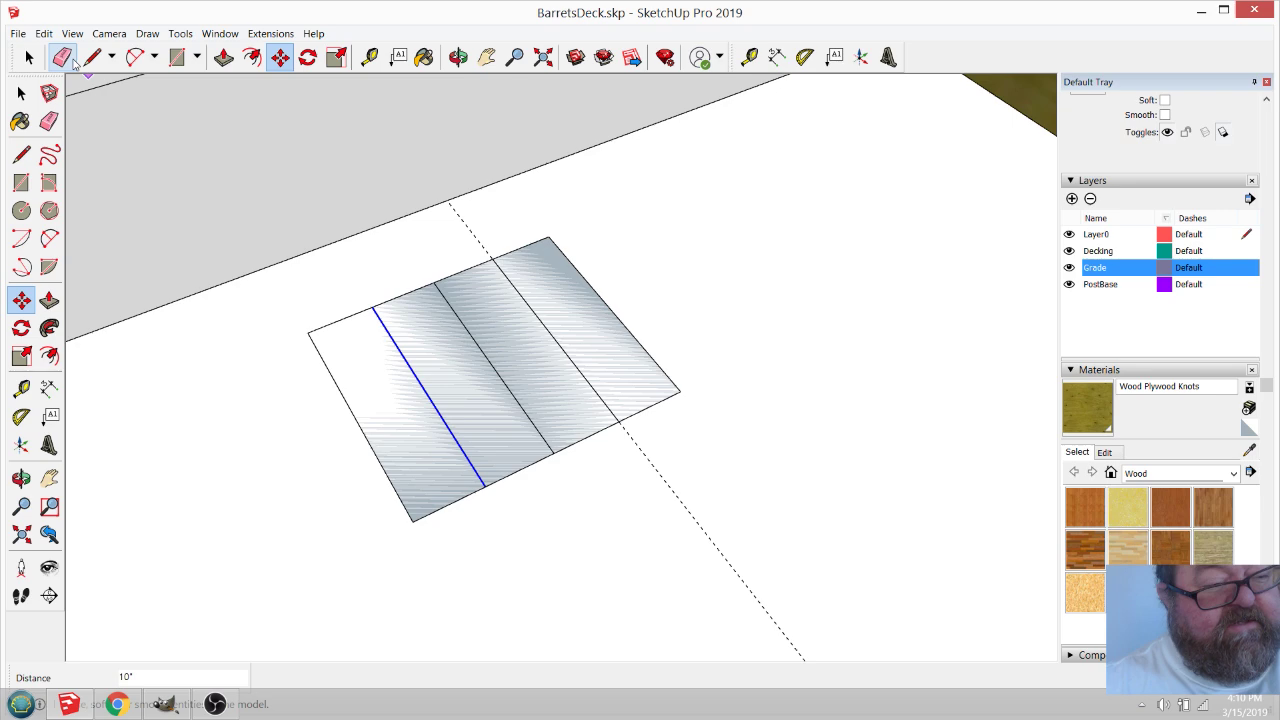
{"action": "scroll", "coordinate": [545, 233], "scroll_direction": "down", "scroll_amount": 1}
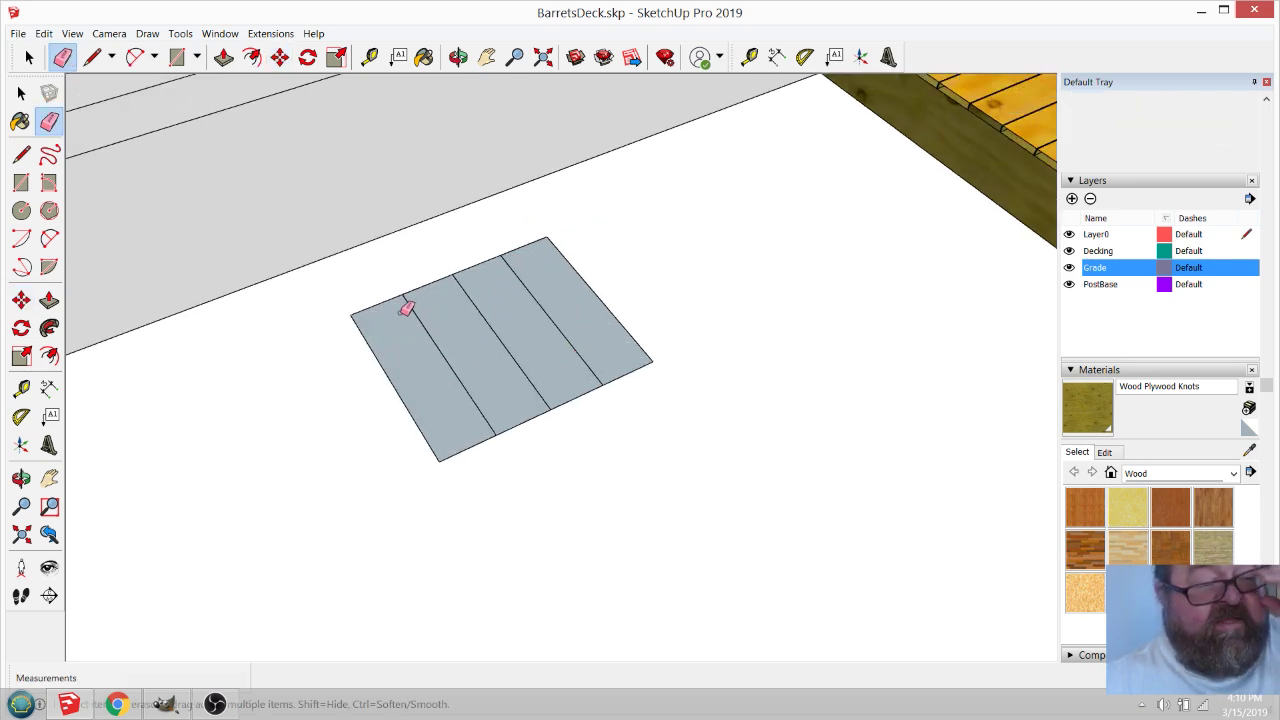
Try to create a stair from the divided rectangle with Instant Stair's Stair from Plan.
{"action": "left_click", "coordinate": [268, 36]}
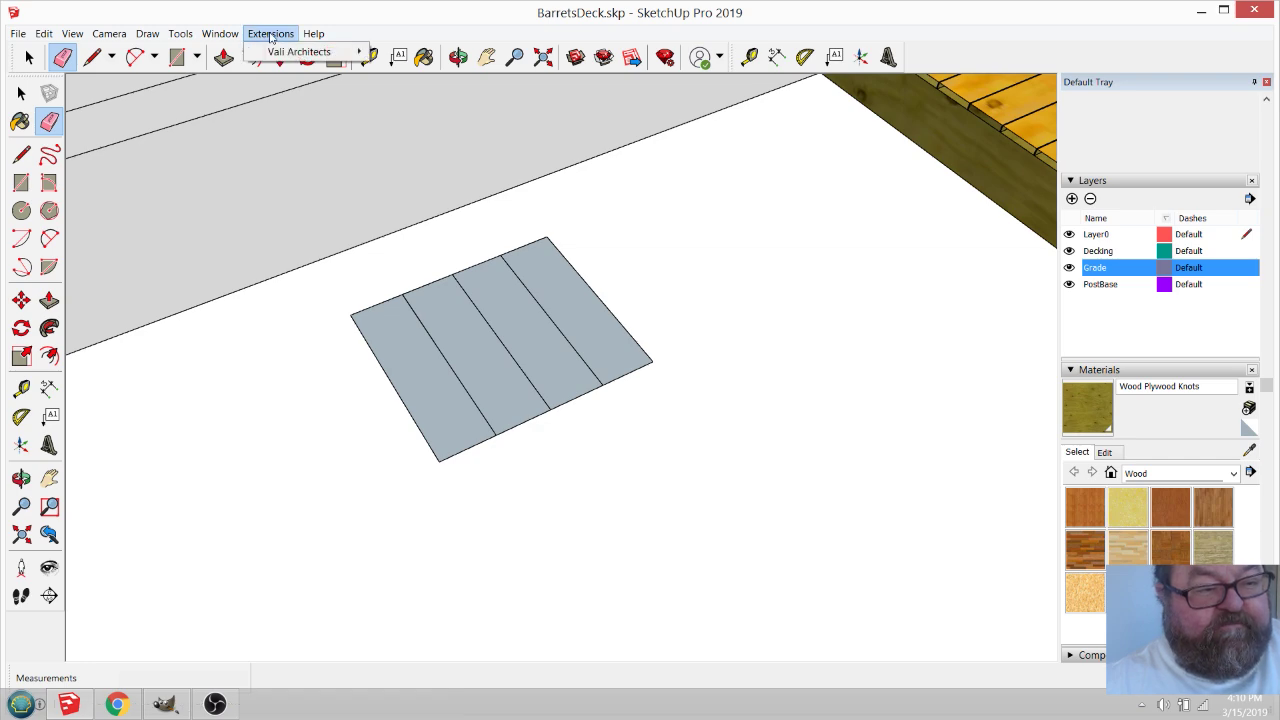
{"action": "mouse_move", "coordinate": [289, 52]}
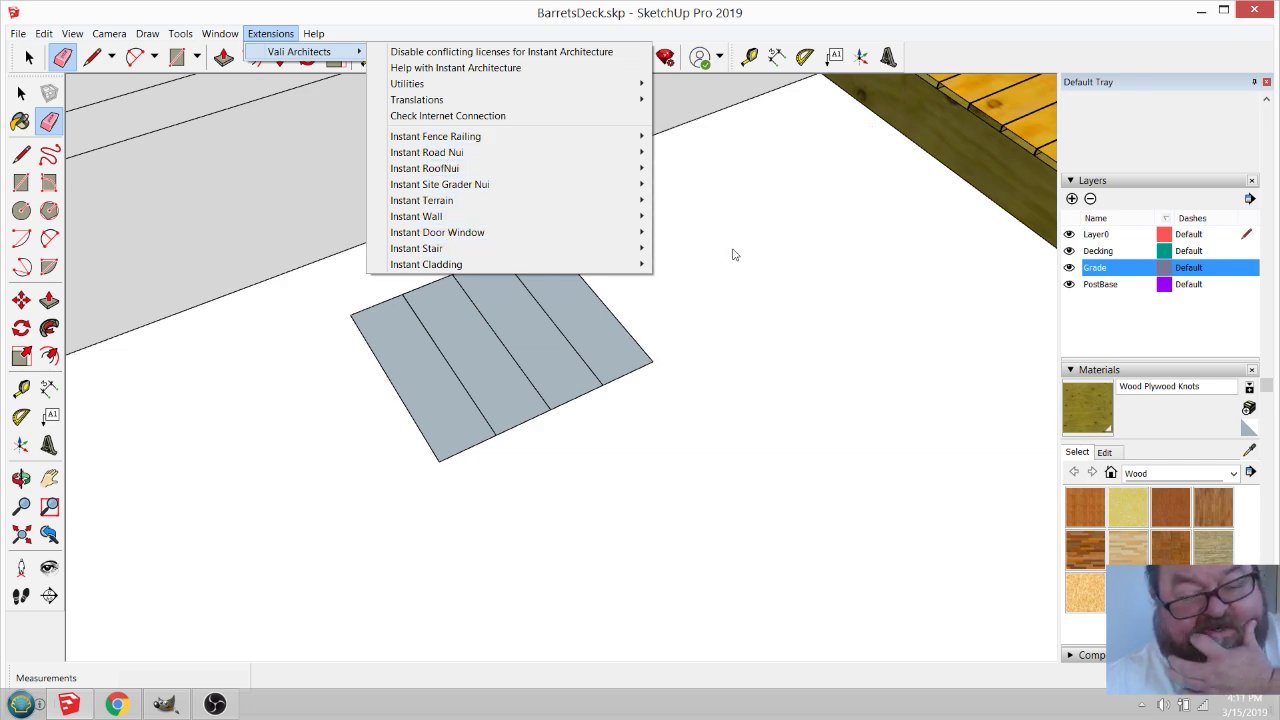
{"action": "mouse_move", "coordinate": [576, 256]}
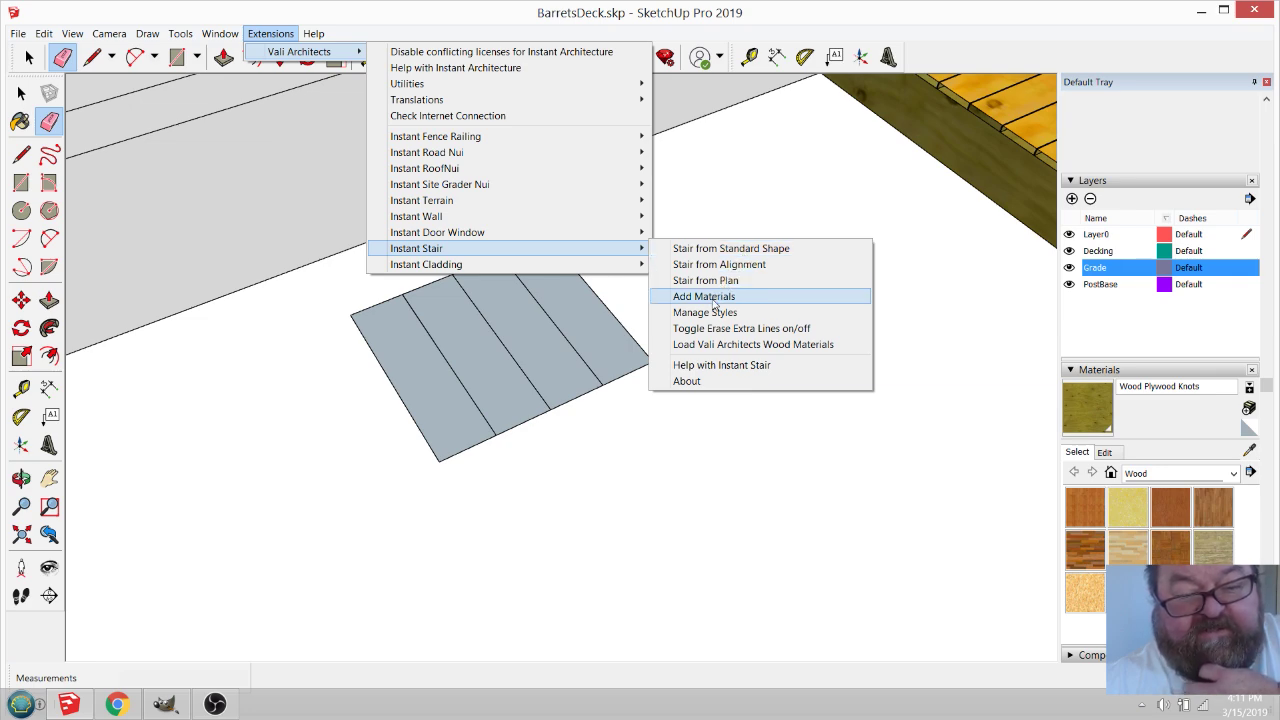
{"action": "left_click", "coordinate": [725, 281]}
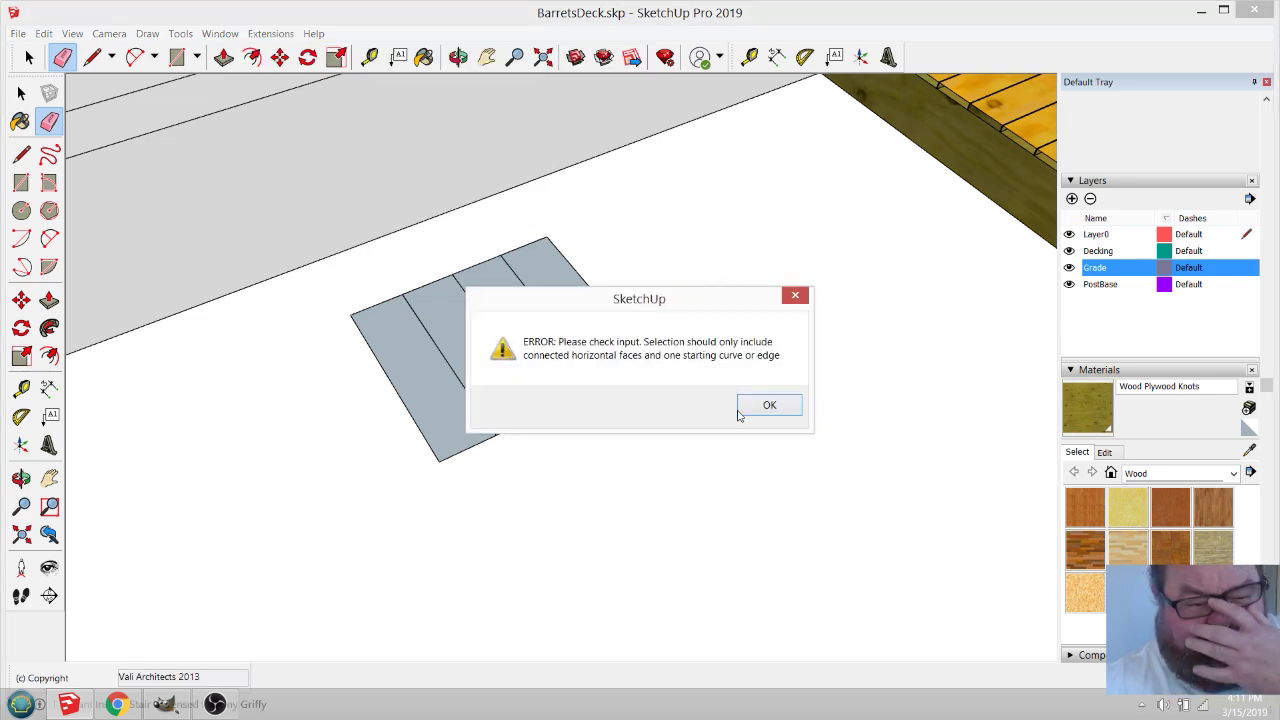
{"action": "left_click", "coordinate": [770, 408]}
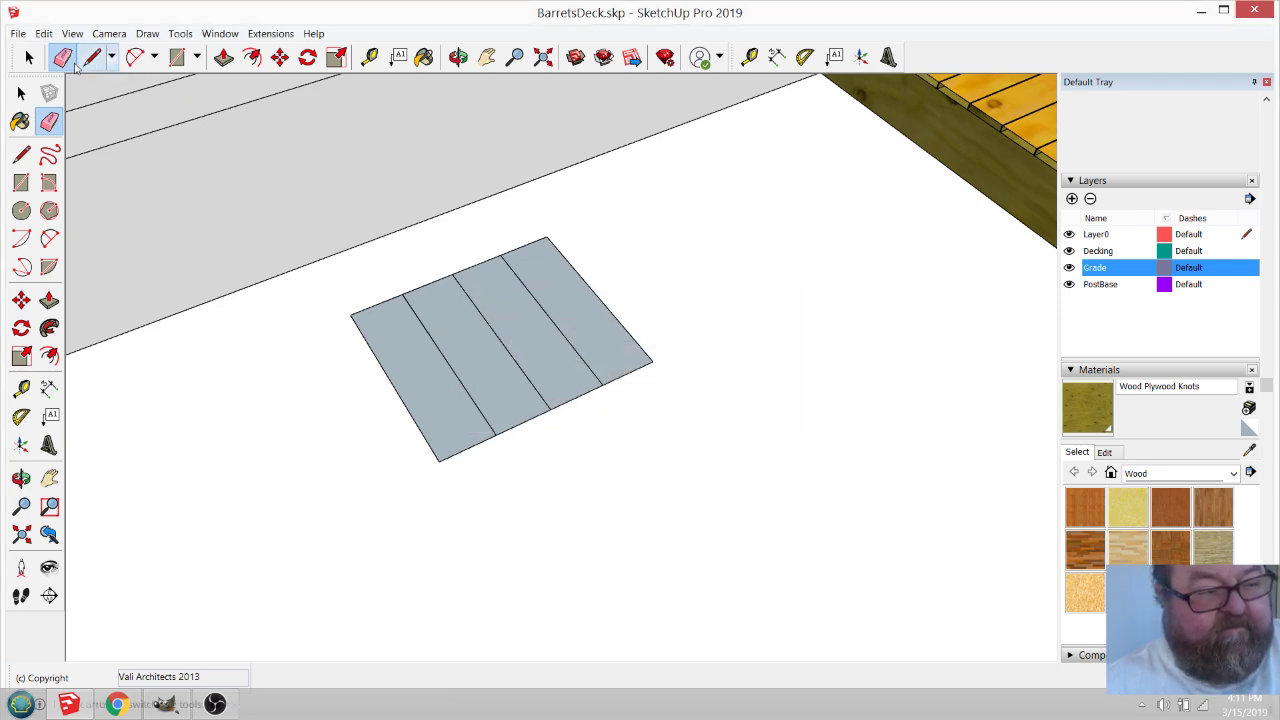
Select the four strips and the end edge farthest from the deck, and open Stair from Plan with its style parameters shown.
{"action": "left_click", "coordinate": [29, 57]}
{"action": "left_click", "coordinate": [395, 345]}
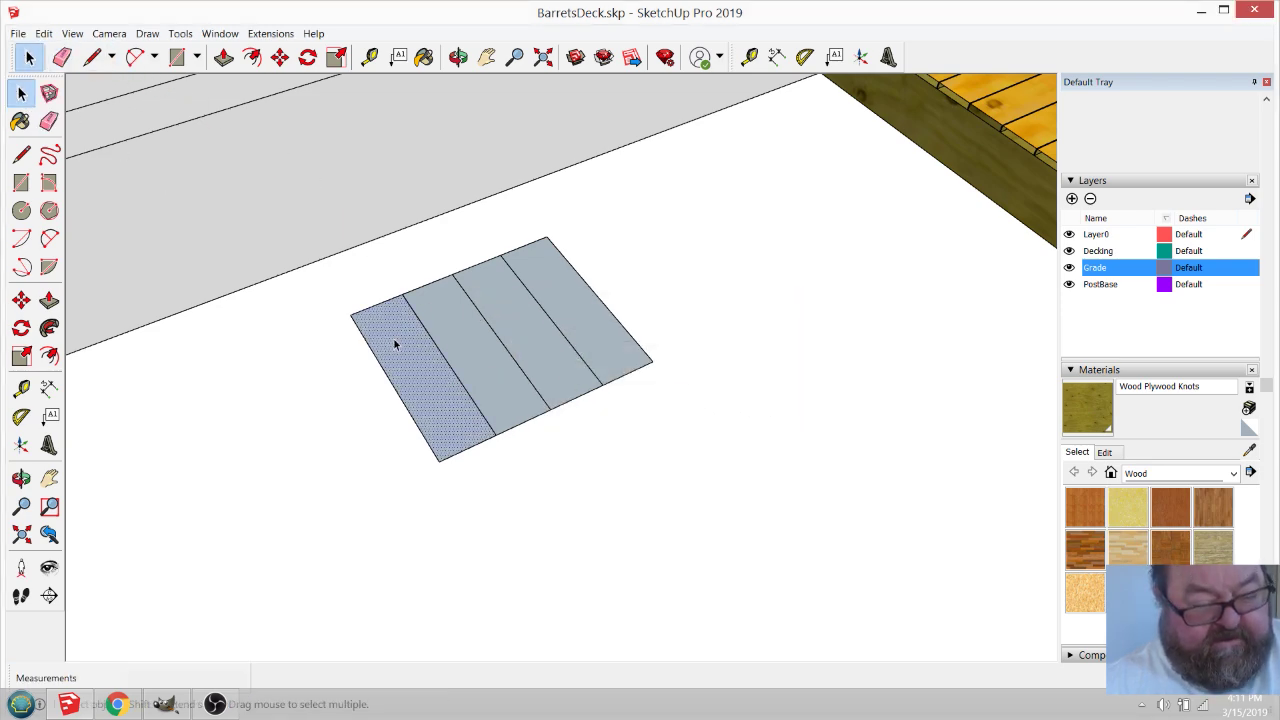
{"action": "left_click", "coordinate": [460, 334], "text": "shift"}
{"action": "left_click", "coordinate": [569, 294], "text": "shift"}
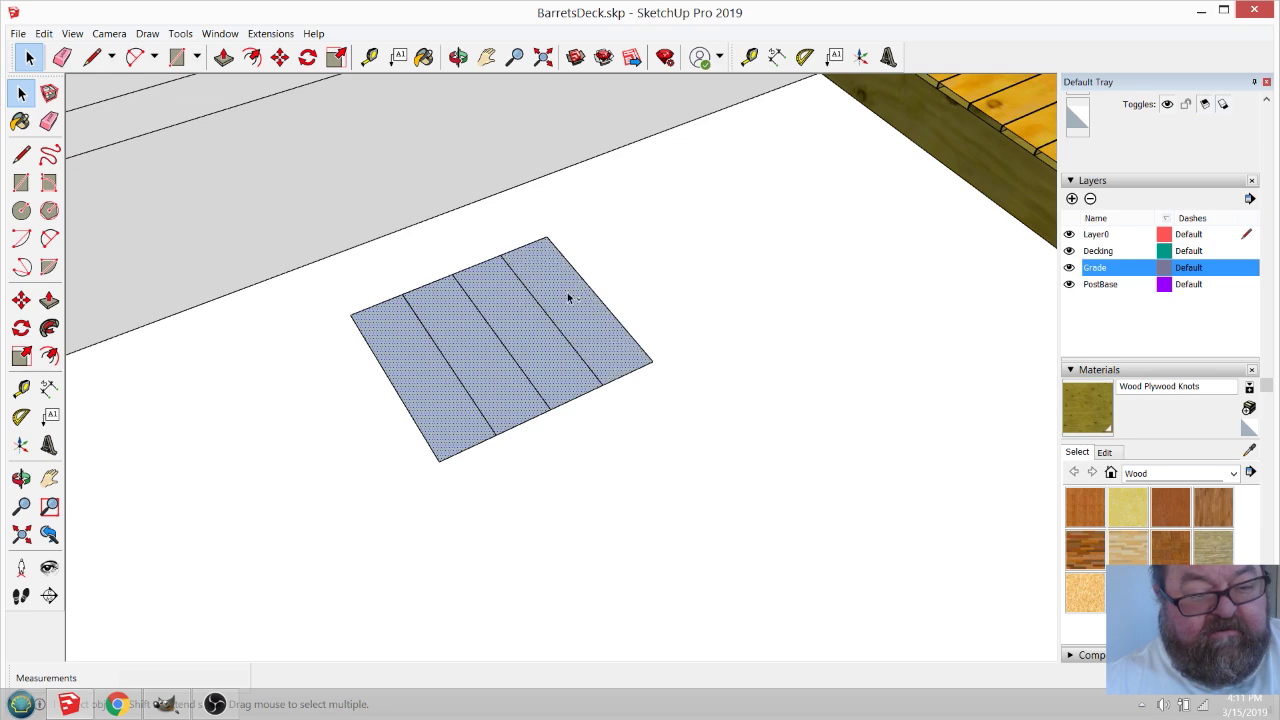
{"action": "left_click", "coordinate": [386, 378], "text": "shift"}
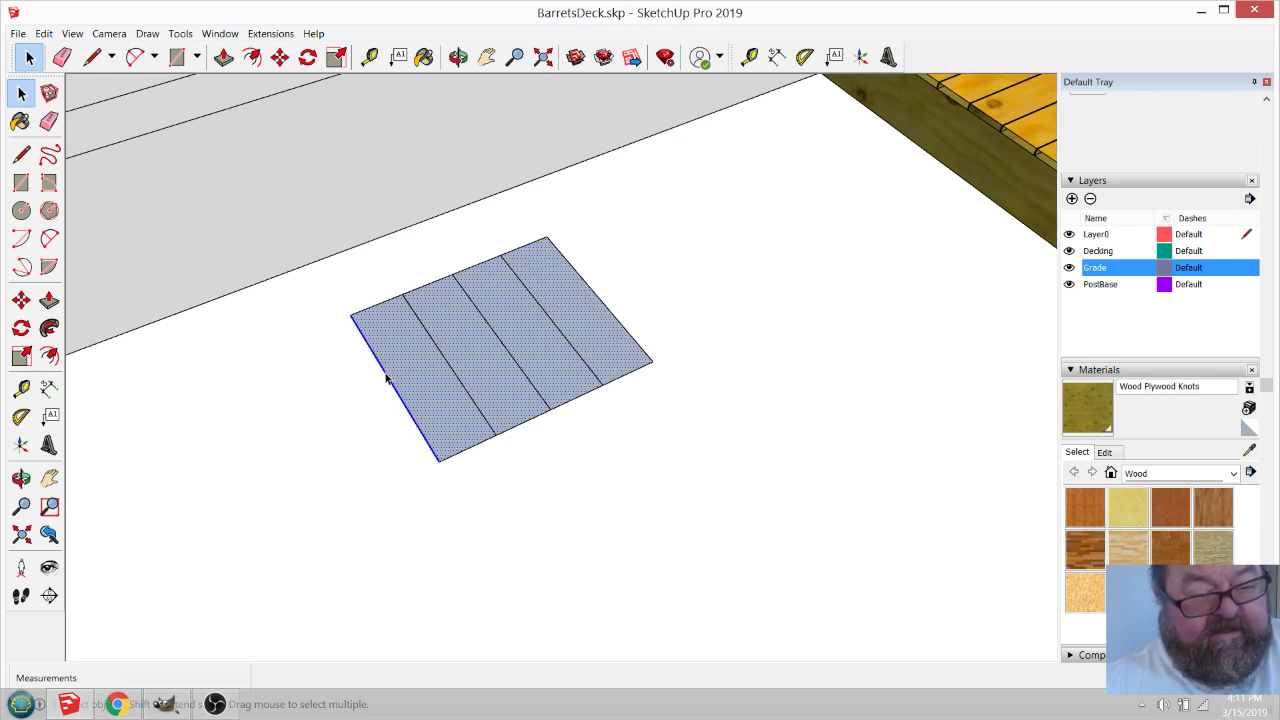
{"action": "left_click", "coordinate": [271, 33]}
{"action": "mouse_move", "coordinate": [300, 51]}
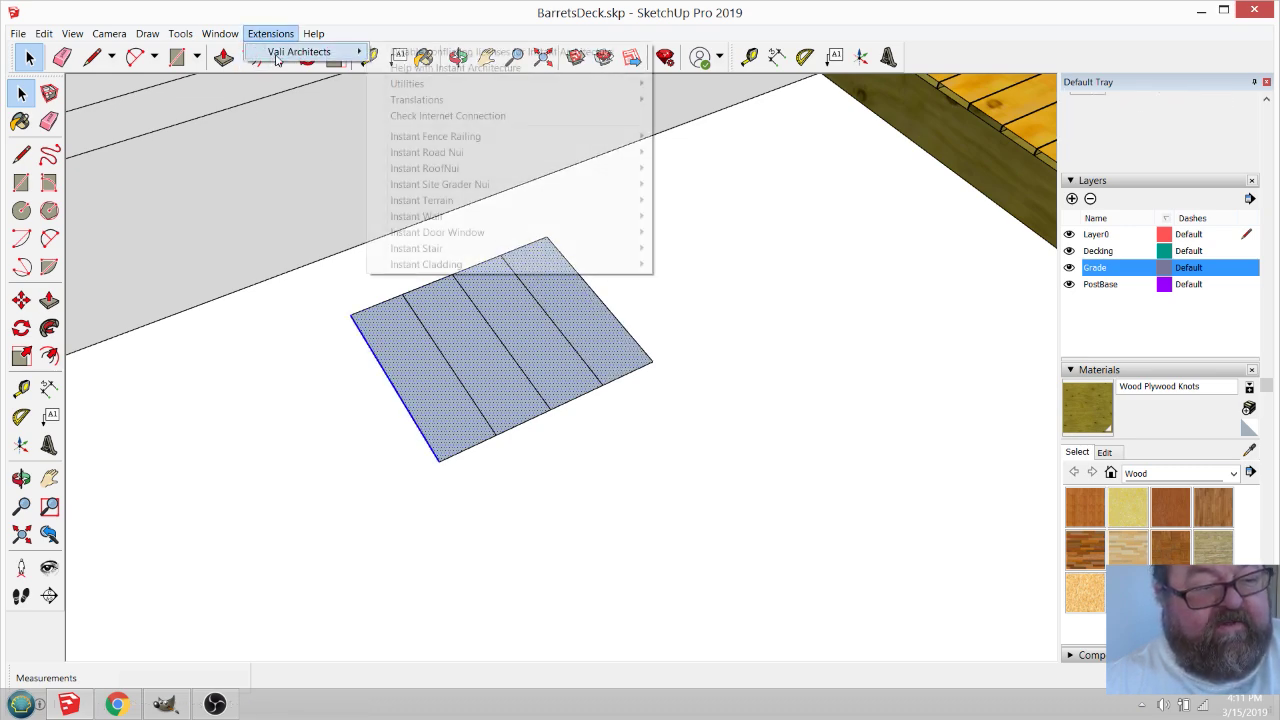
{"action": "mouse_move", "coordinate": [468, 202]}
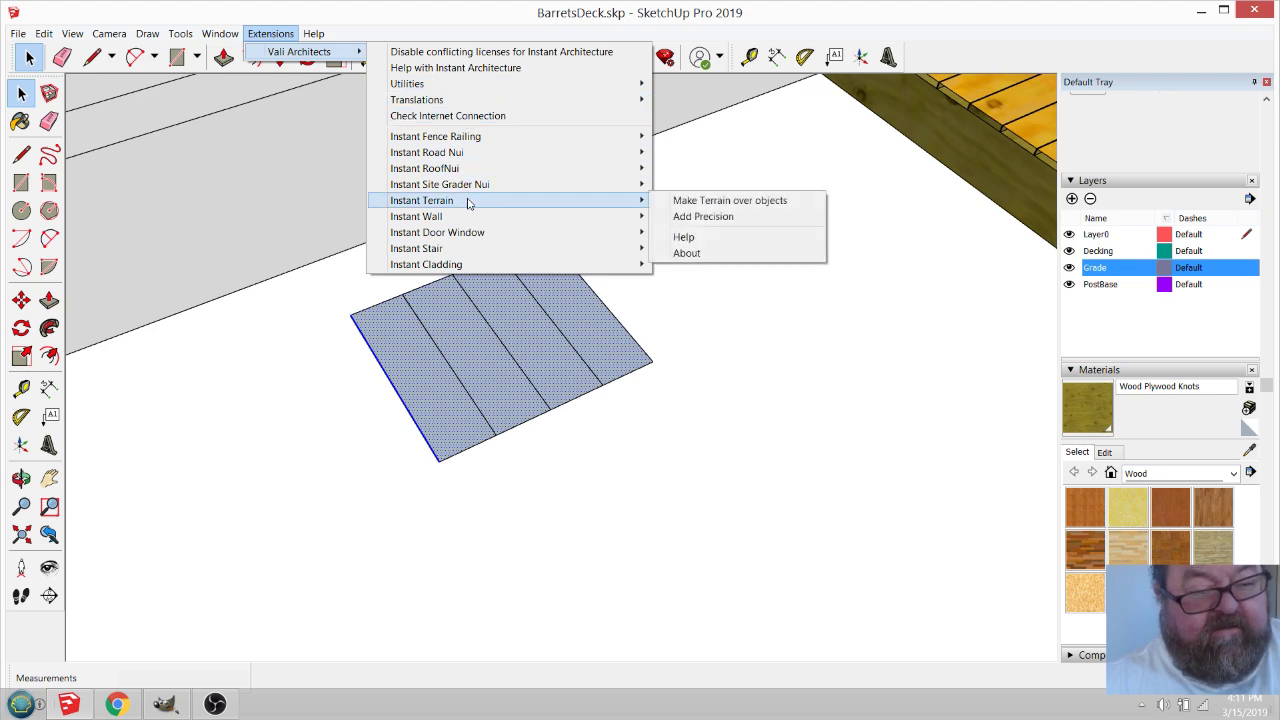
{"action": "mouse_move", "coordinate": [471, 249]}
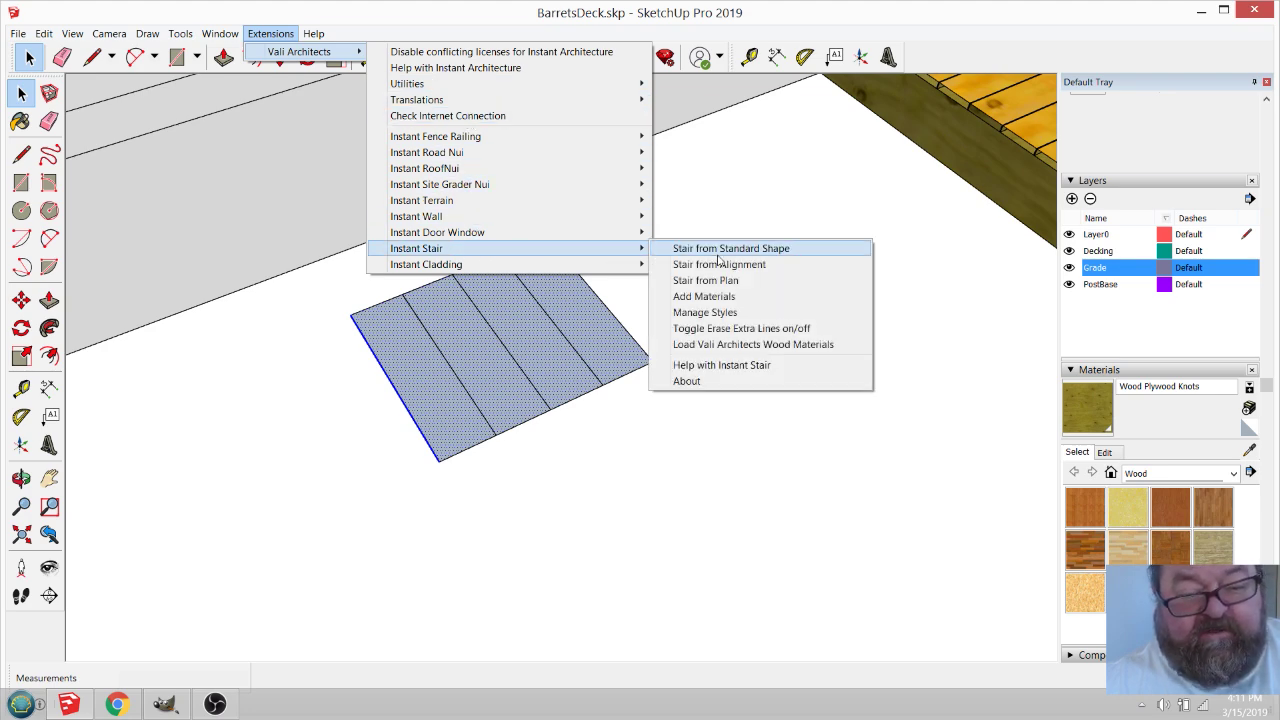
{"action": "left_click", "coordinate": [714, 283]}
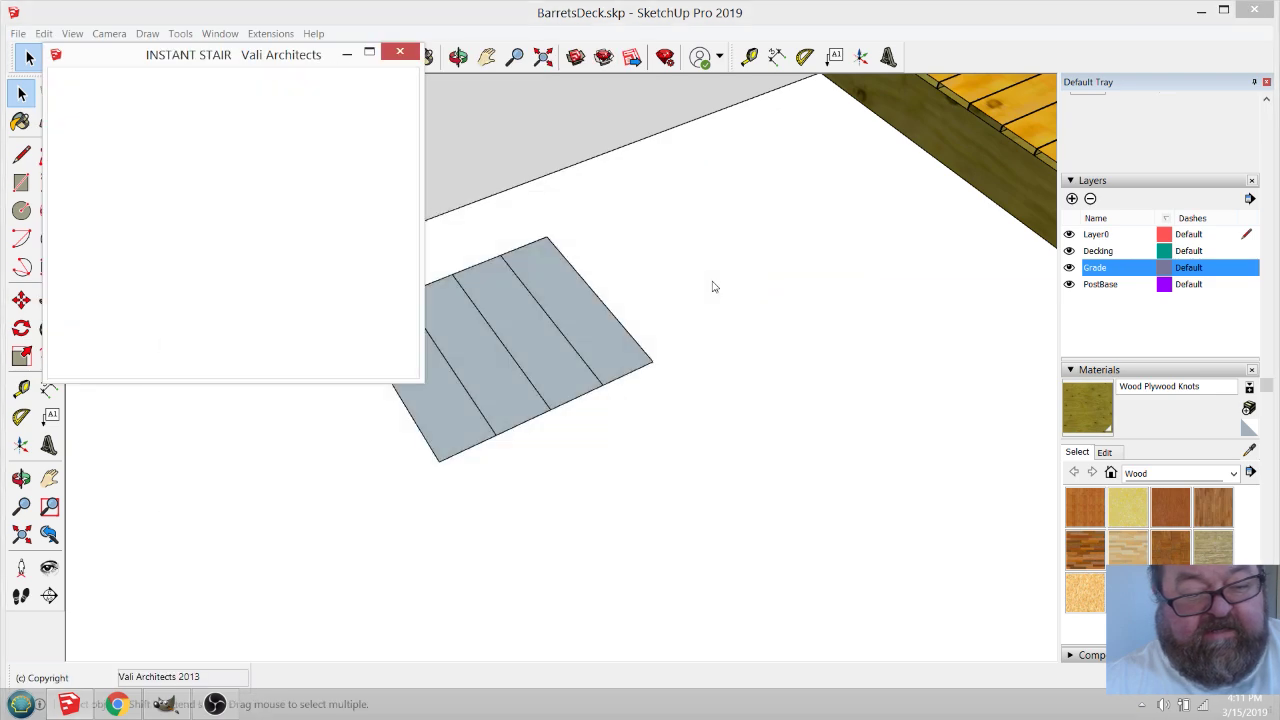
{"action": "left_click_drag", "start_coordinate": [170, 64], "coordinate": [208, 91]}
{"action": "left_click", "coordinate": [123, 213]}
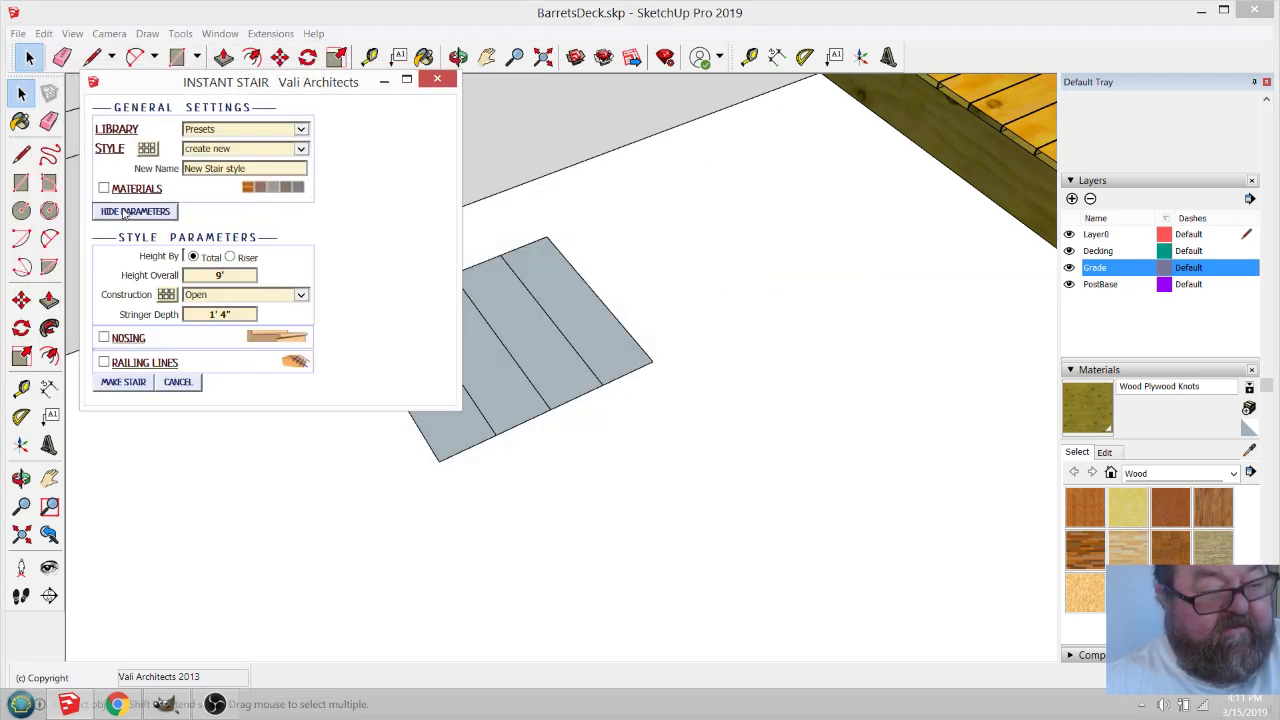
Define the stair height by riser and enable rectangular nosing with a thickness of 1 inch.
{"action": "left_click", "coordinate": [231, 257]}
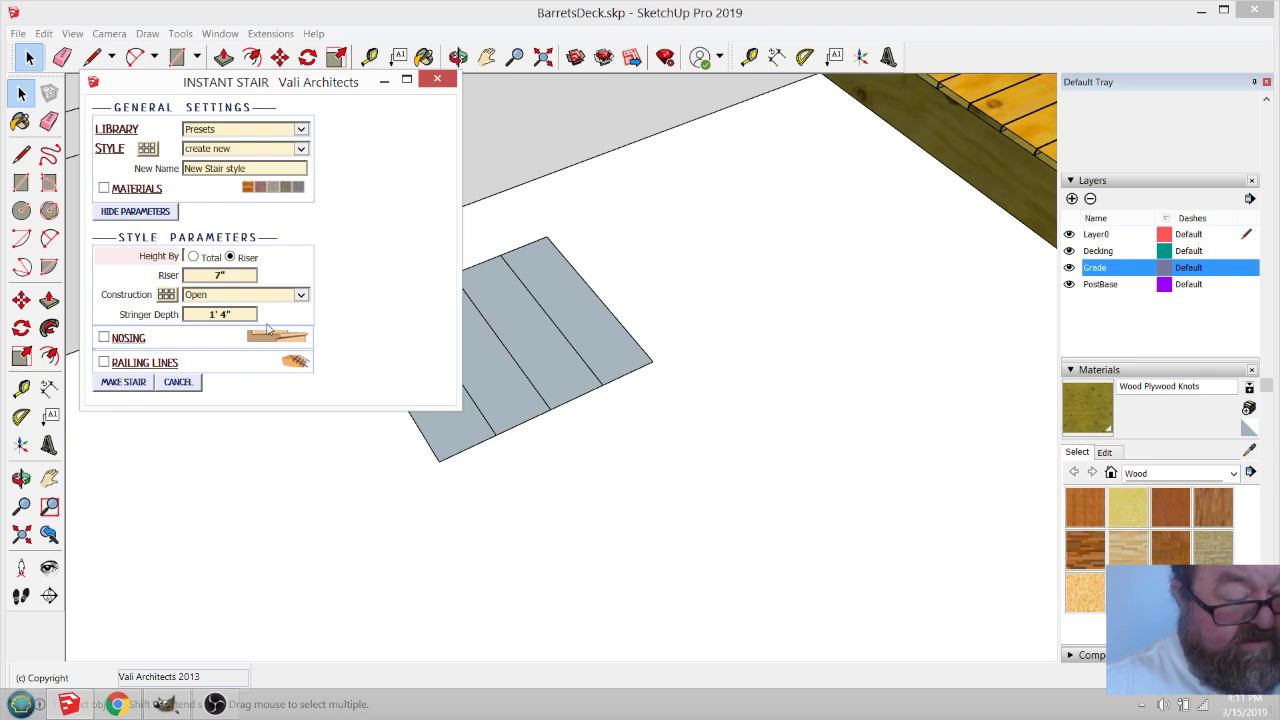
{"action": "left_click", "coordinate": [236, 315]}
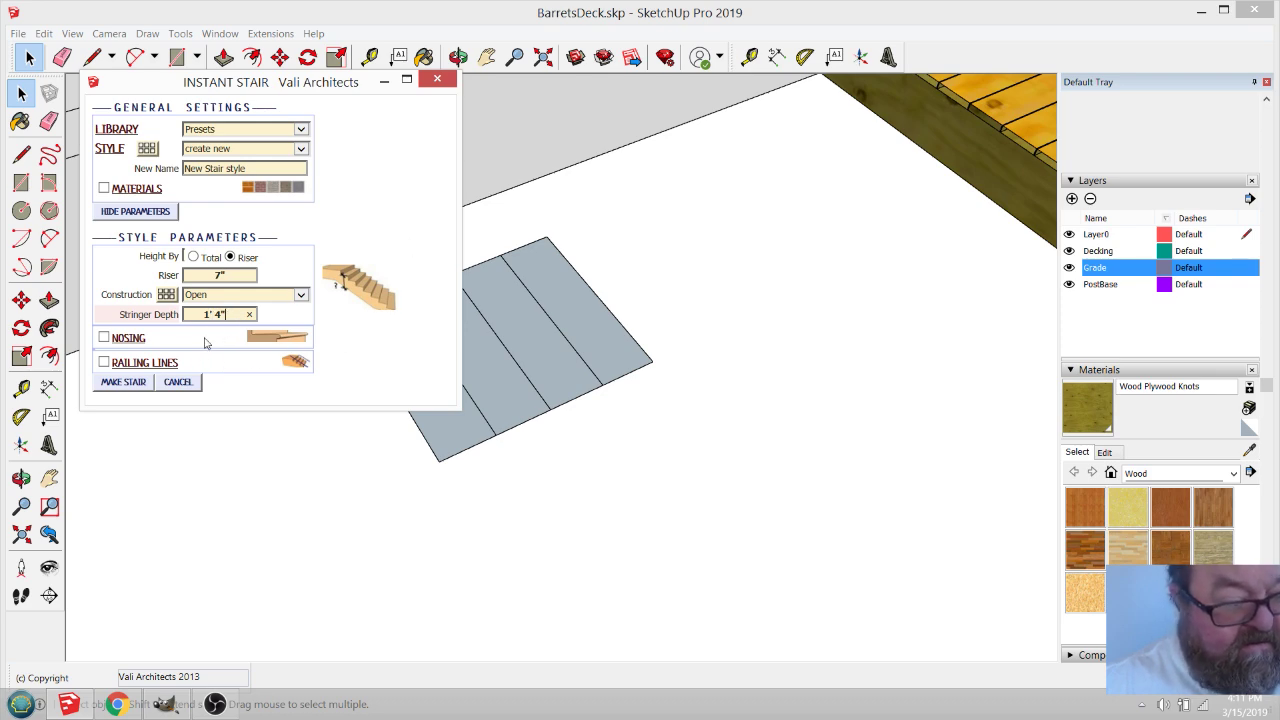
{"action": "left_click", "coordinate": [106, 338]}
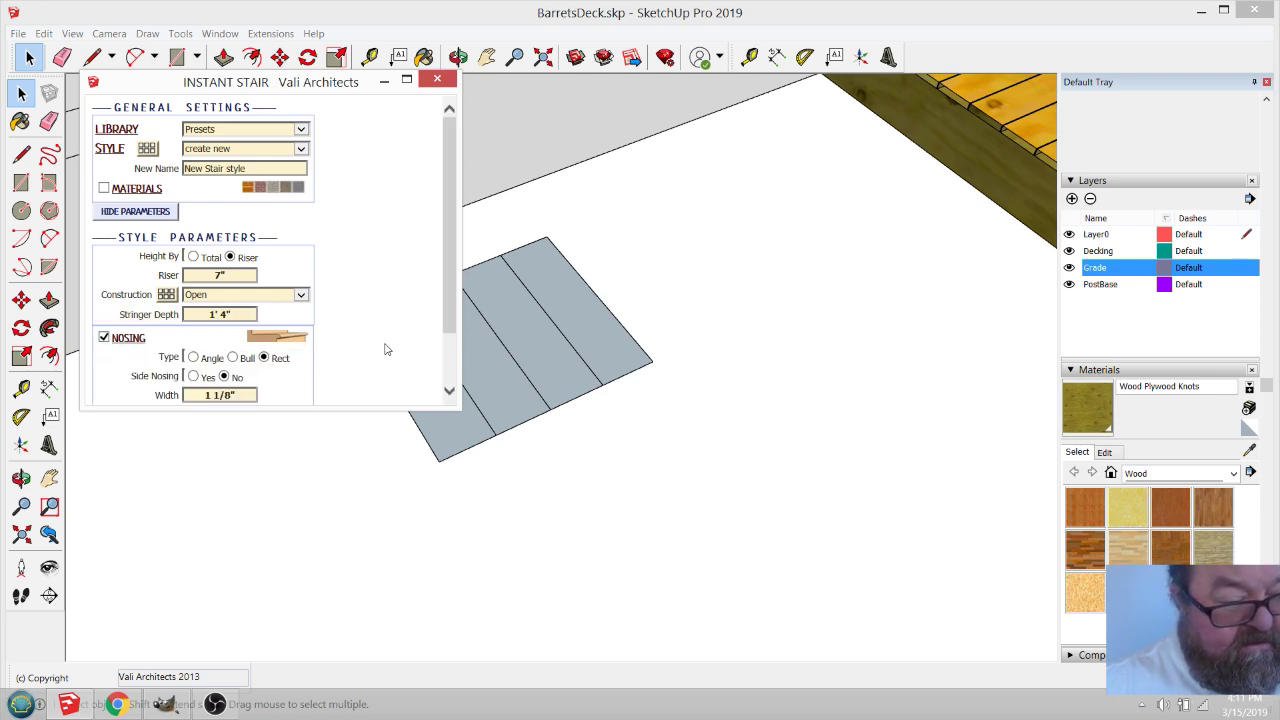
{"action": "scroll", "coordinate": [448, 304], "scroll_direction": "down", "scroll_amount": 2}
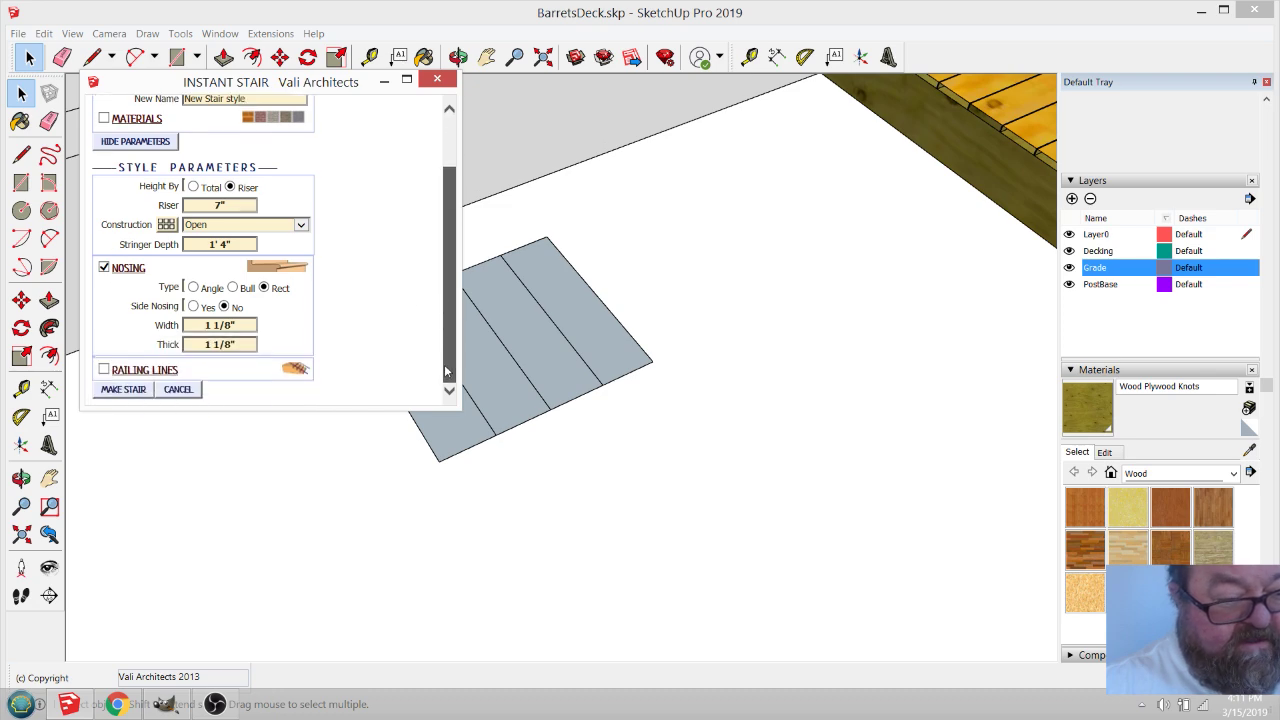
{"action": "left_click", "coordinate": [229, 344]}
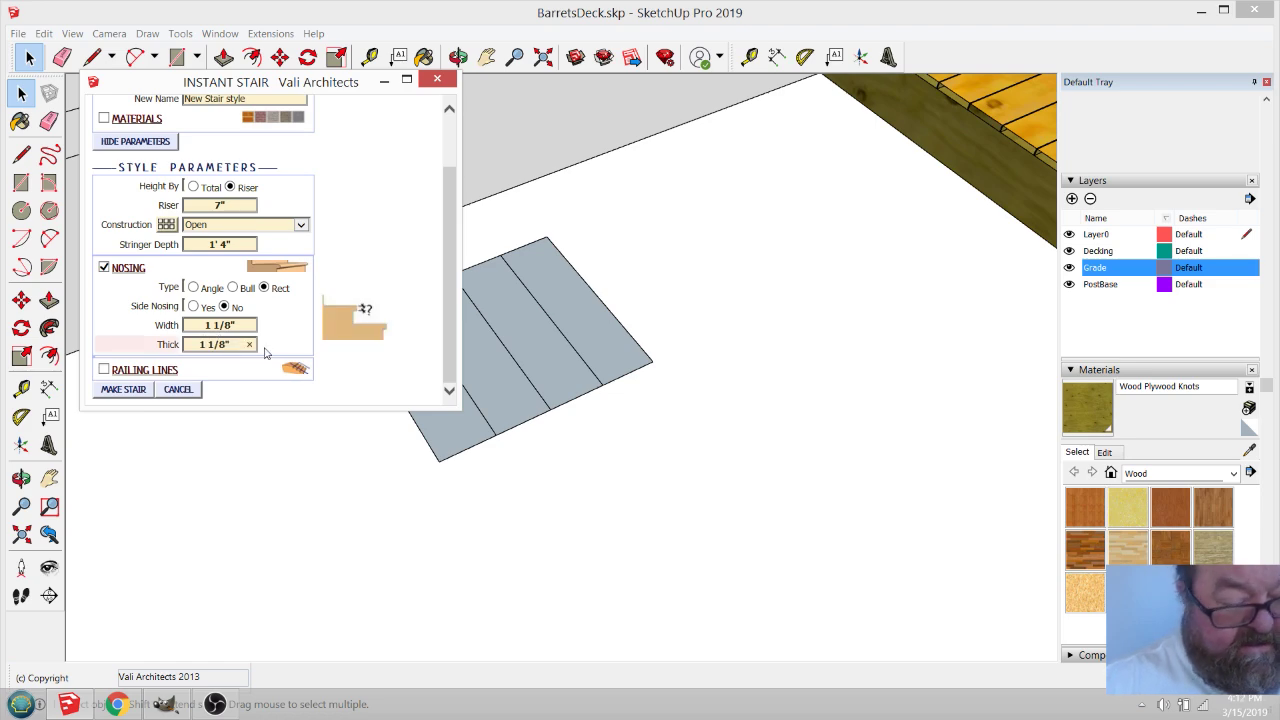
{"action": "key", "text": "BackSpace"}
{"action": "key", "text": "BackSpace"}
{"action": "key", "text": "BackSpace"}
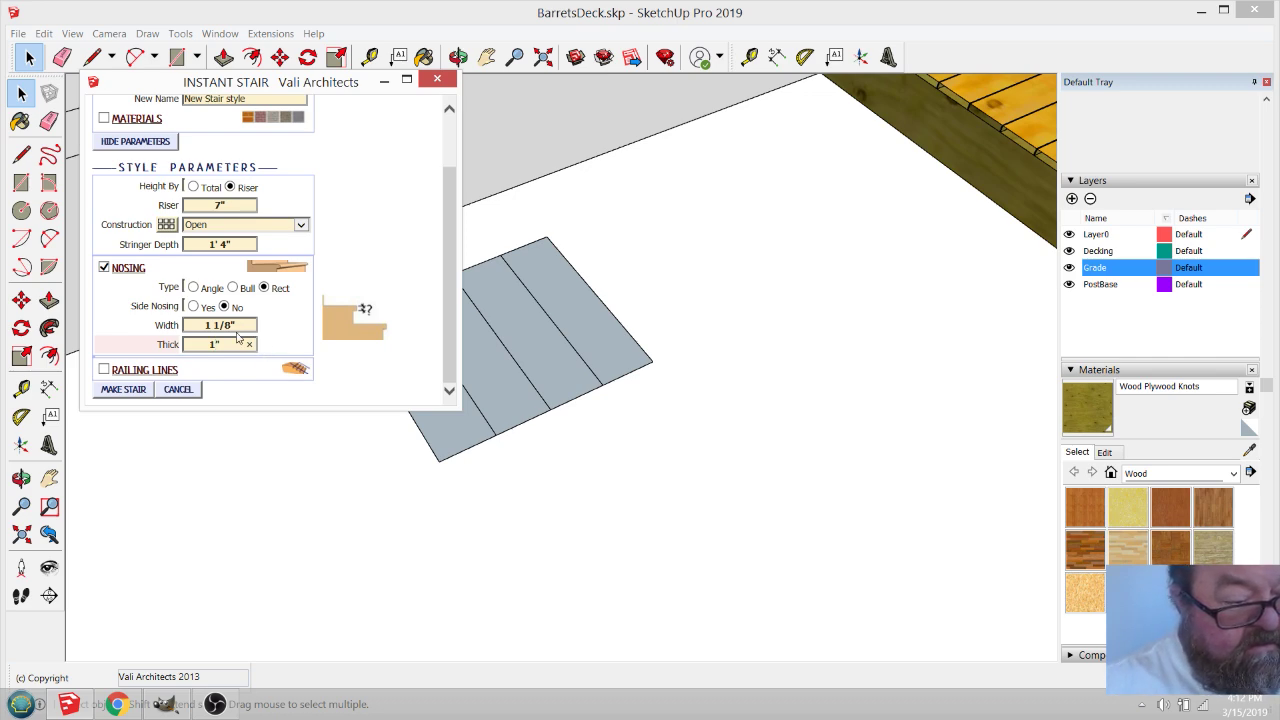
Turn on side nosing and set the nosing width to 1 inch.
{"action": "left_click", "coordinate": [228, 325]}
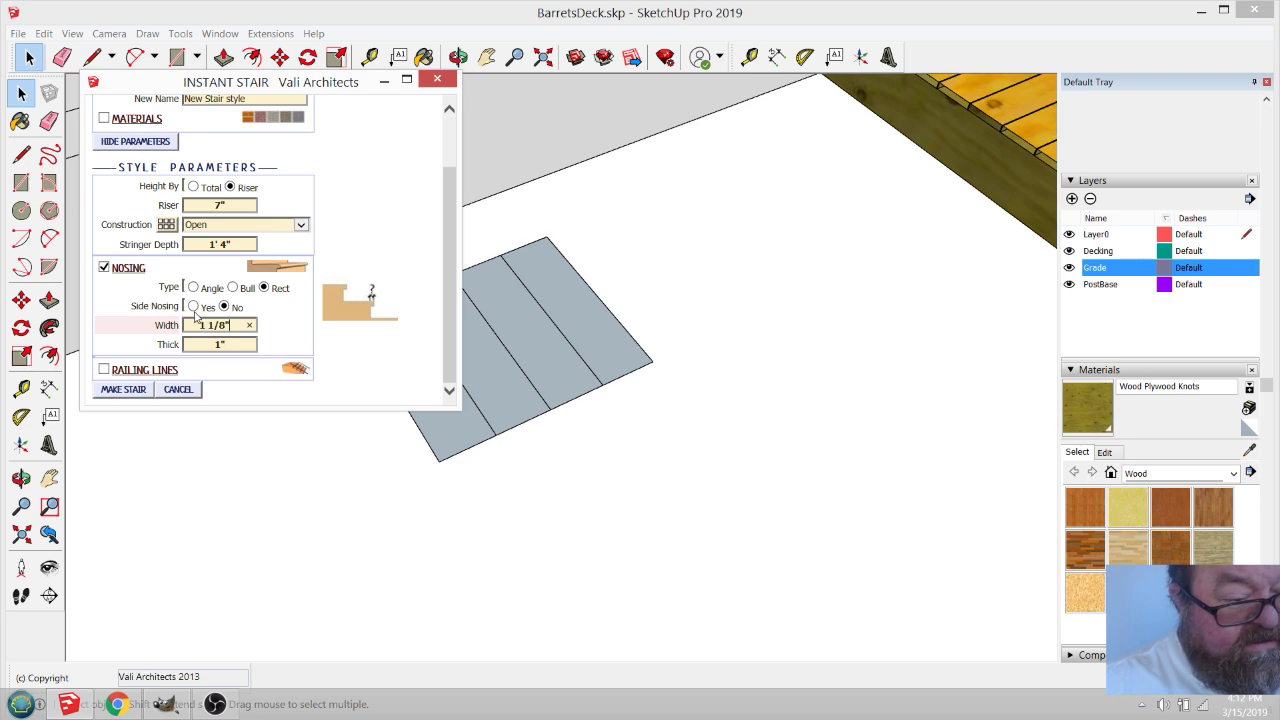
{"action": "left_click", "coordinate": [196, 318]}
{"action": "left_click", "coordinate": [194, 307]}
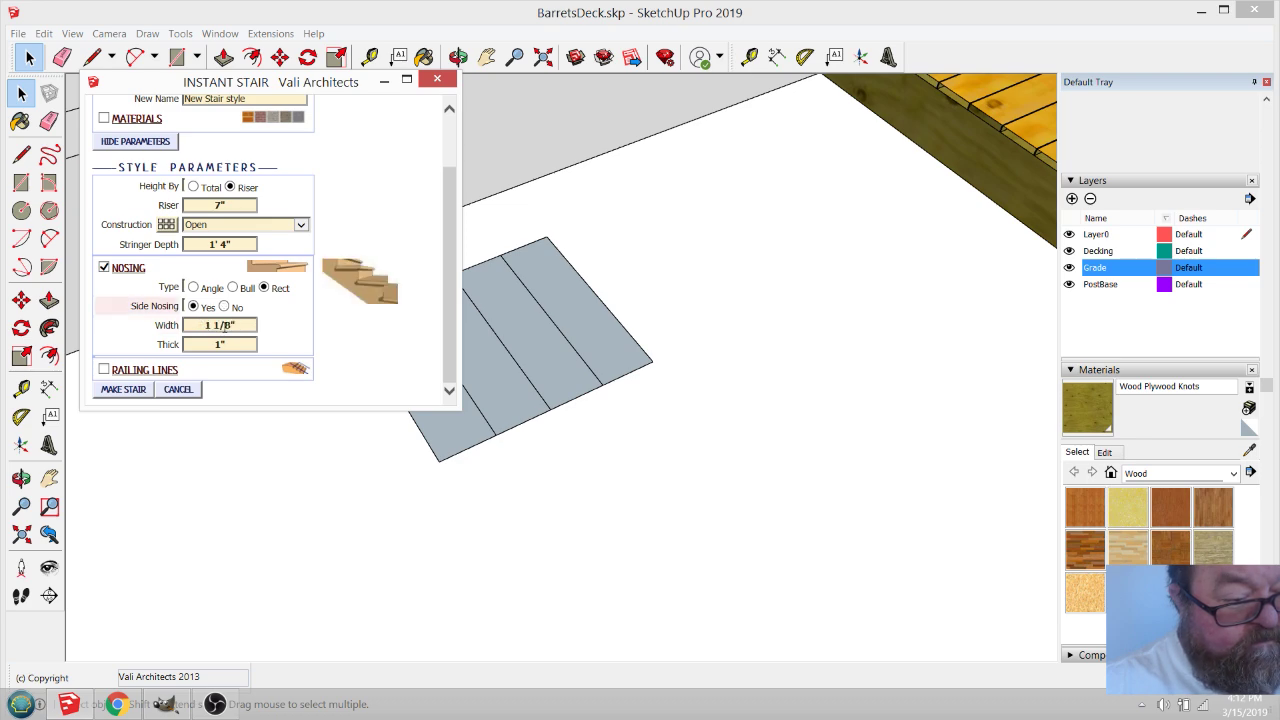
{"action": "left_click", "coordinate": [228, 326]}
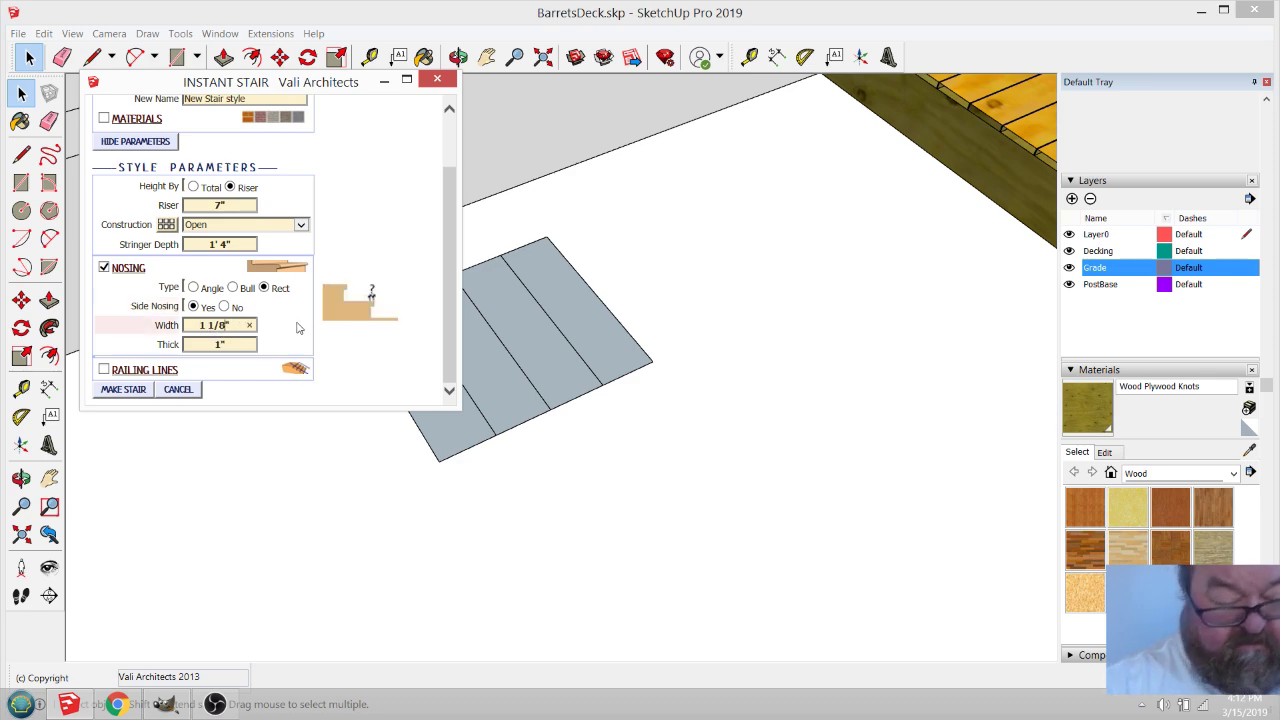
{"action": "key", "text": "BackSpace"}
{"action": "key", "text": "BackSpace"}
{"action": "key", "text": "BackSpace"}
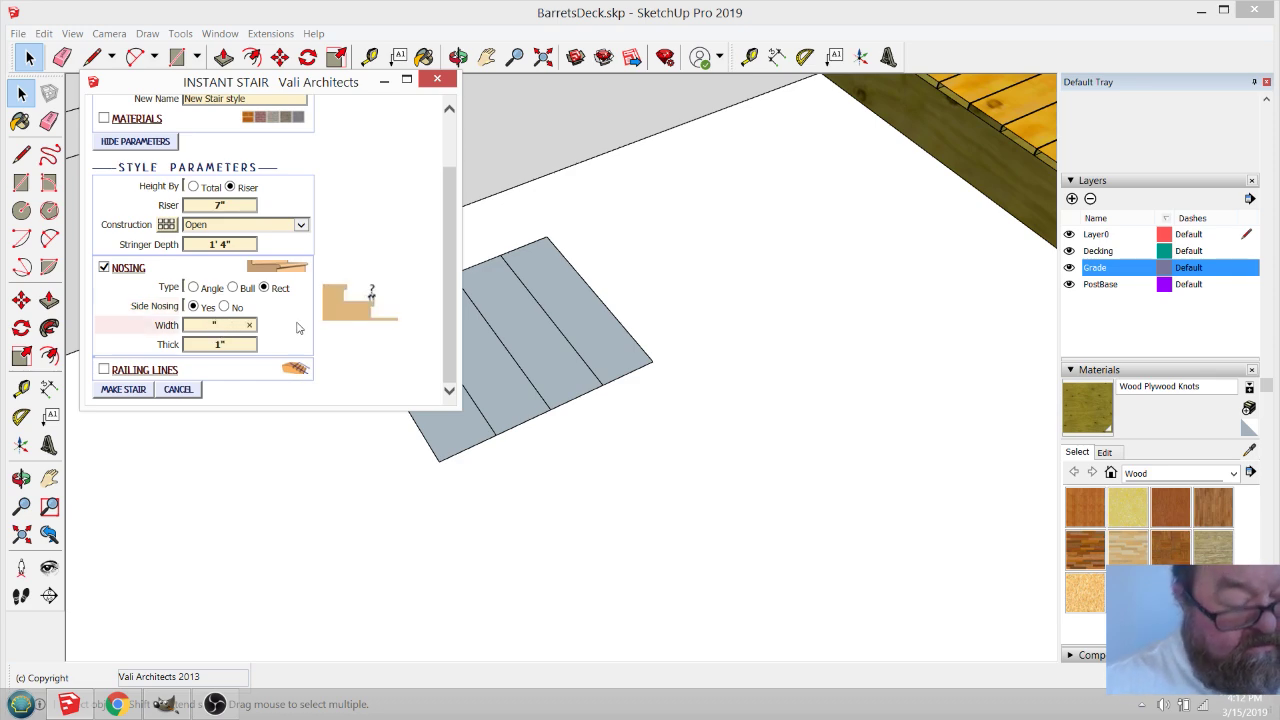
{"action": "type", "text": "1"}
{"action": "left_click", "coordinate": [294, 319]}
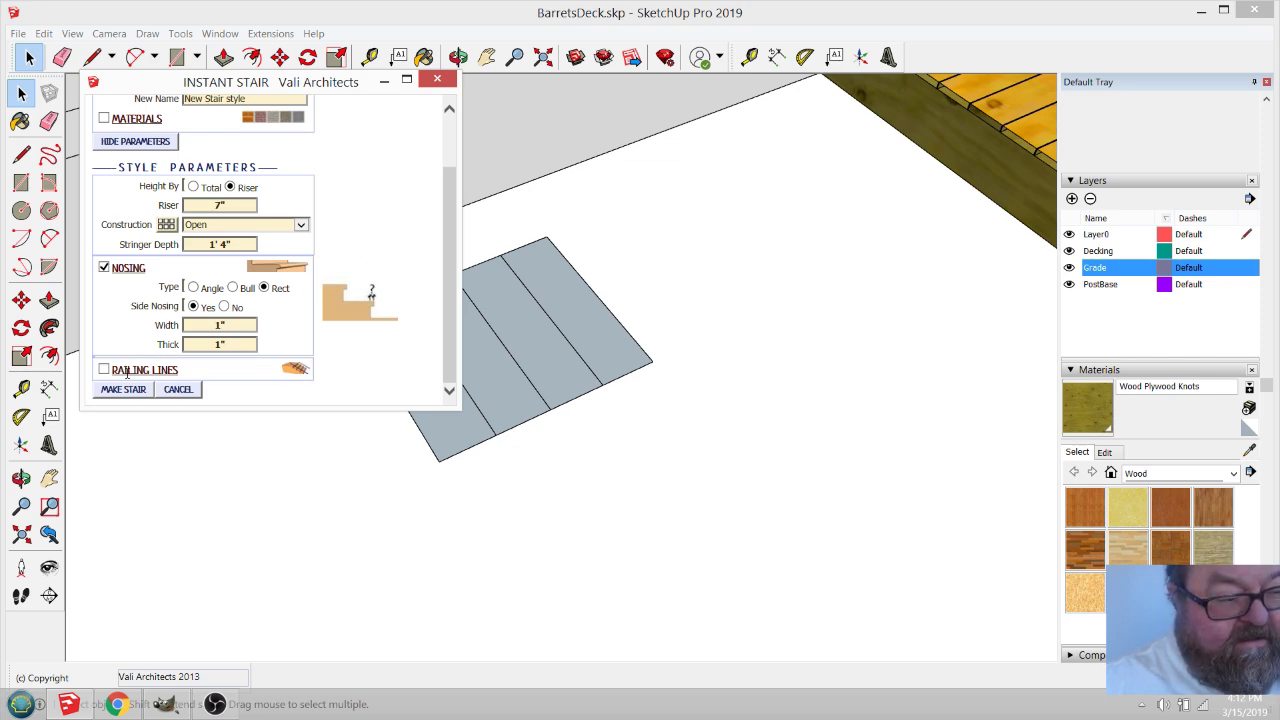
Choose the Deck Stair 1 preset as the stair style.
{"action": "scroll", "coordinate": [133, 321], "scroll_direction": "up", "scroll_amount": 3}
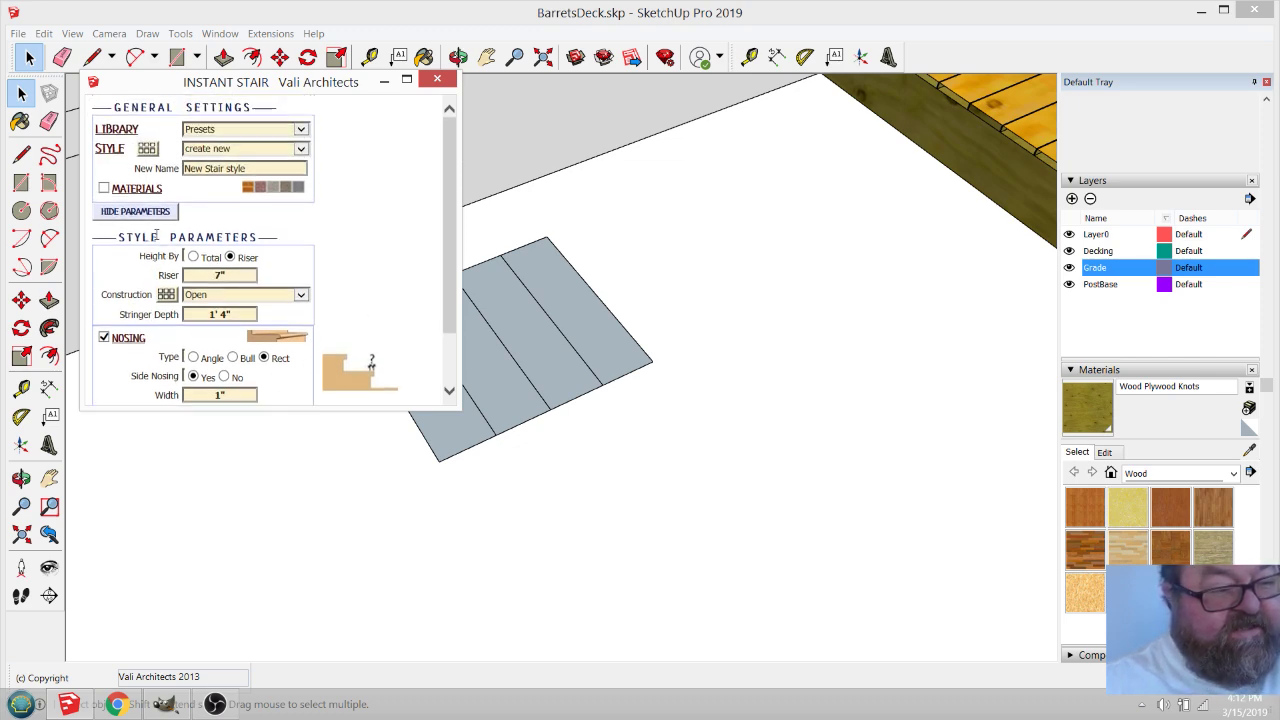
{"action": "left_click", "coordinate": [147, 148]}
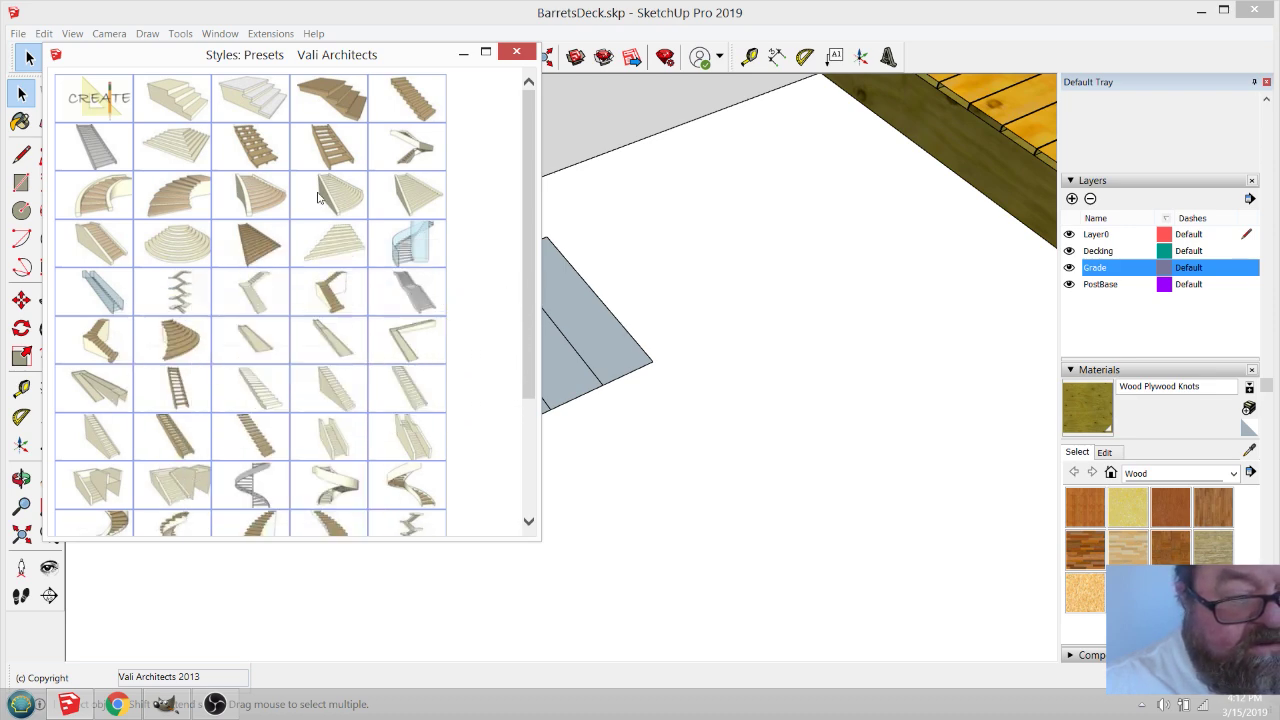
{"action": "left_click", "coordinate": [252, 148]}
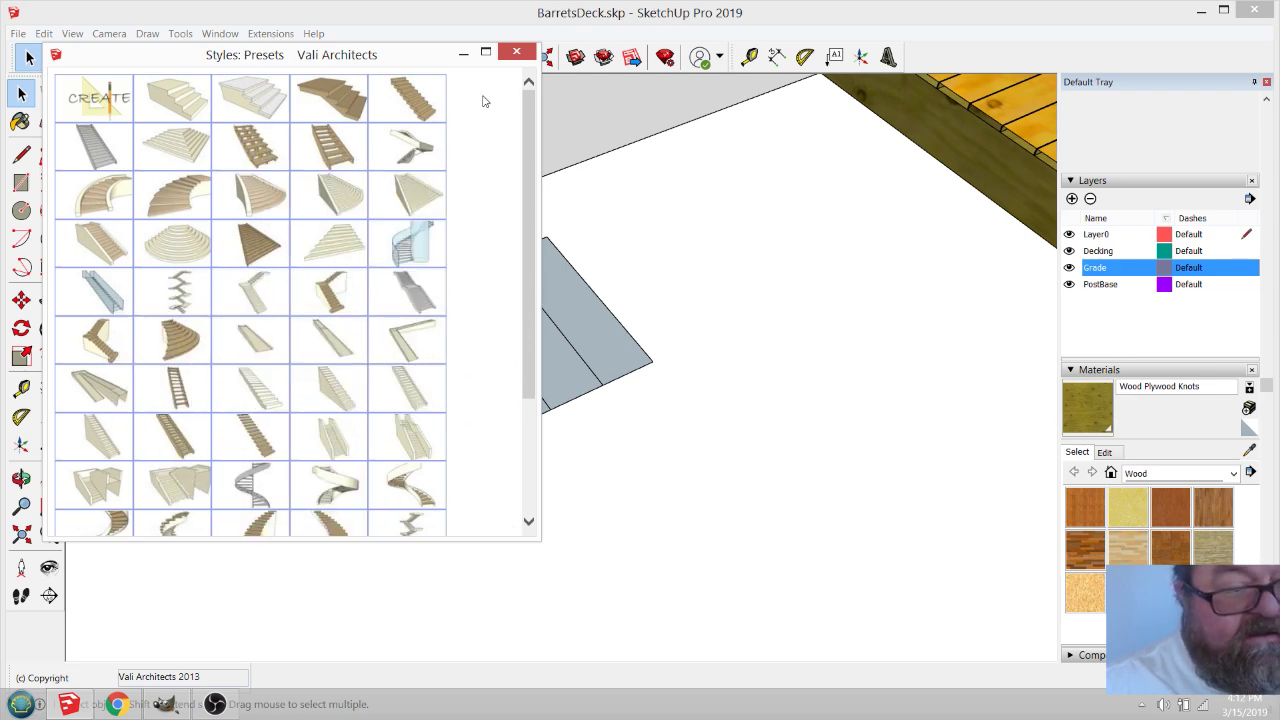
{"action": "left_click", "coordinate": [516, 52]}
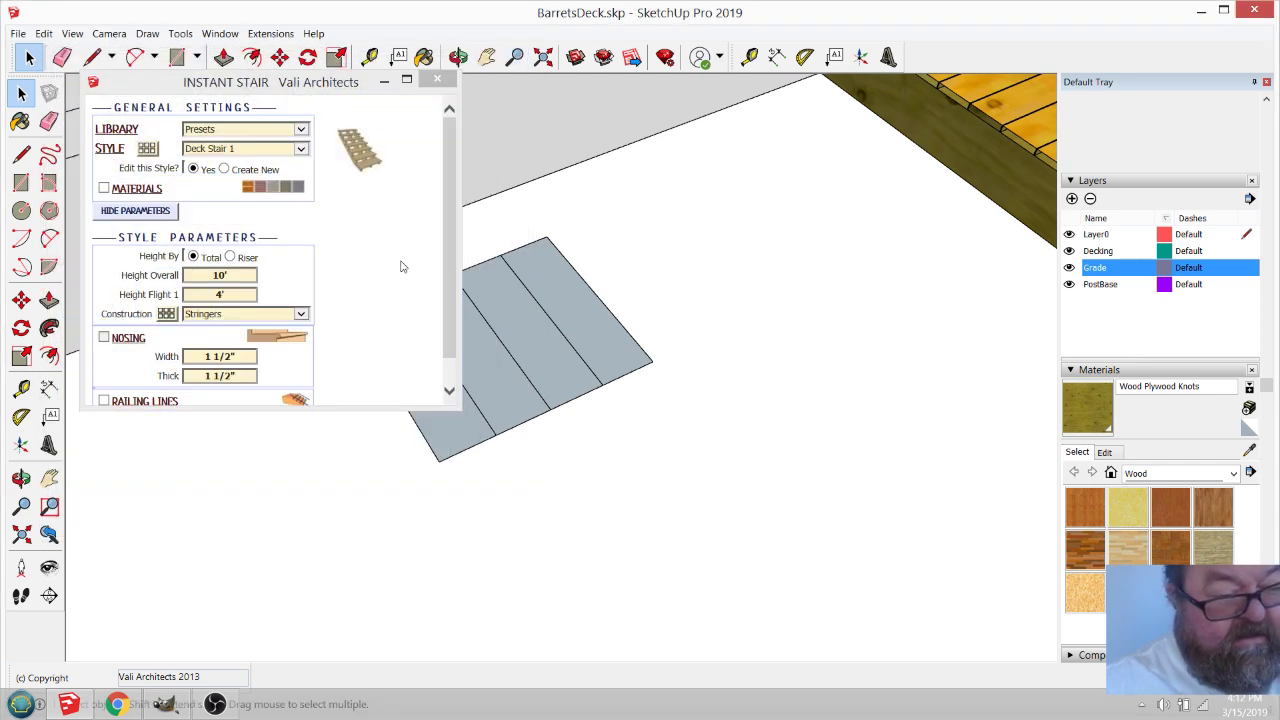
{"action": "left_click_drag", "start_coordinate": [456, 235], "coordinate": [453, 350]}
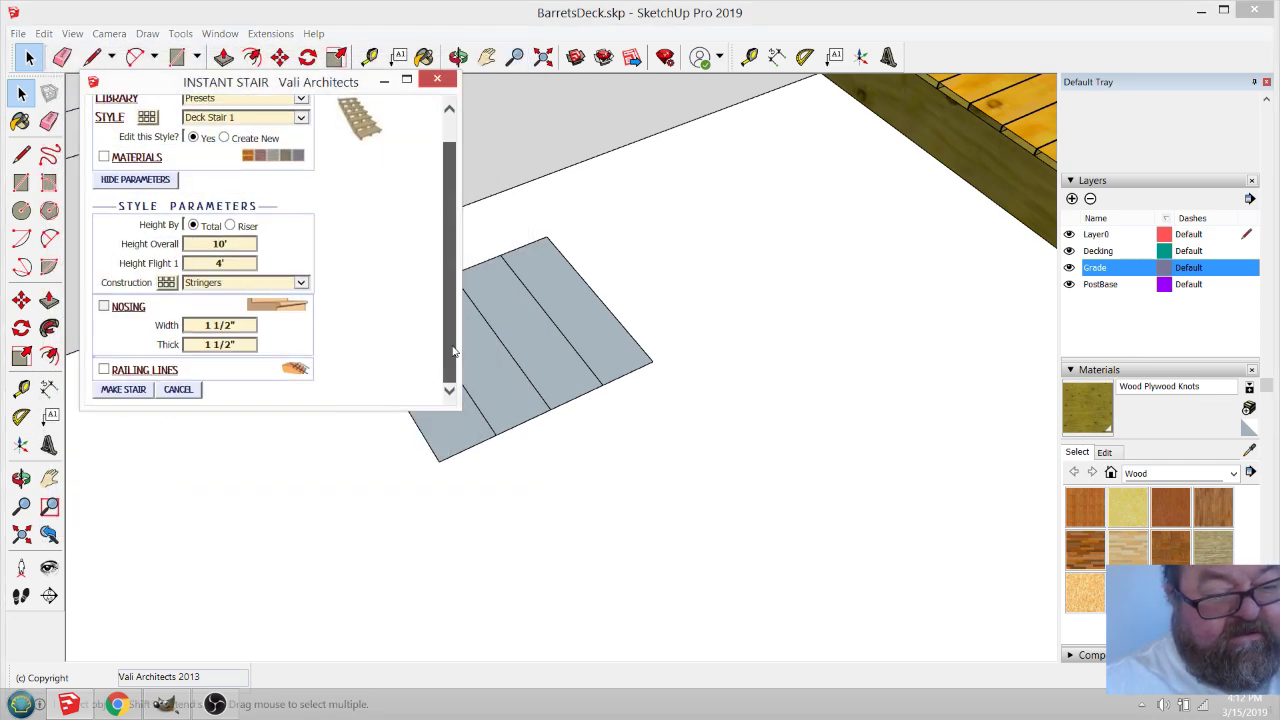
Try to generate the Deck Stair 1 stair from the plan with a 10-foot overall height, and undo it.
{"action": "left_click", "coordinate": [123, 389]}
{"action": "scroll", "coordinate": [435, 490], "scroll_direction": "down", "scroll_amount": 4}
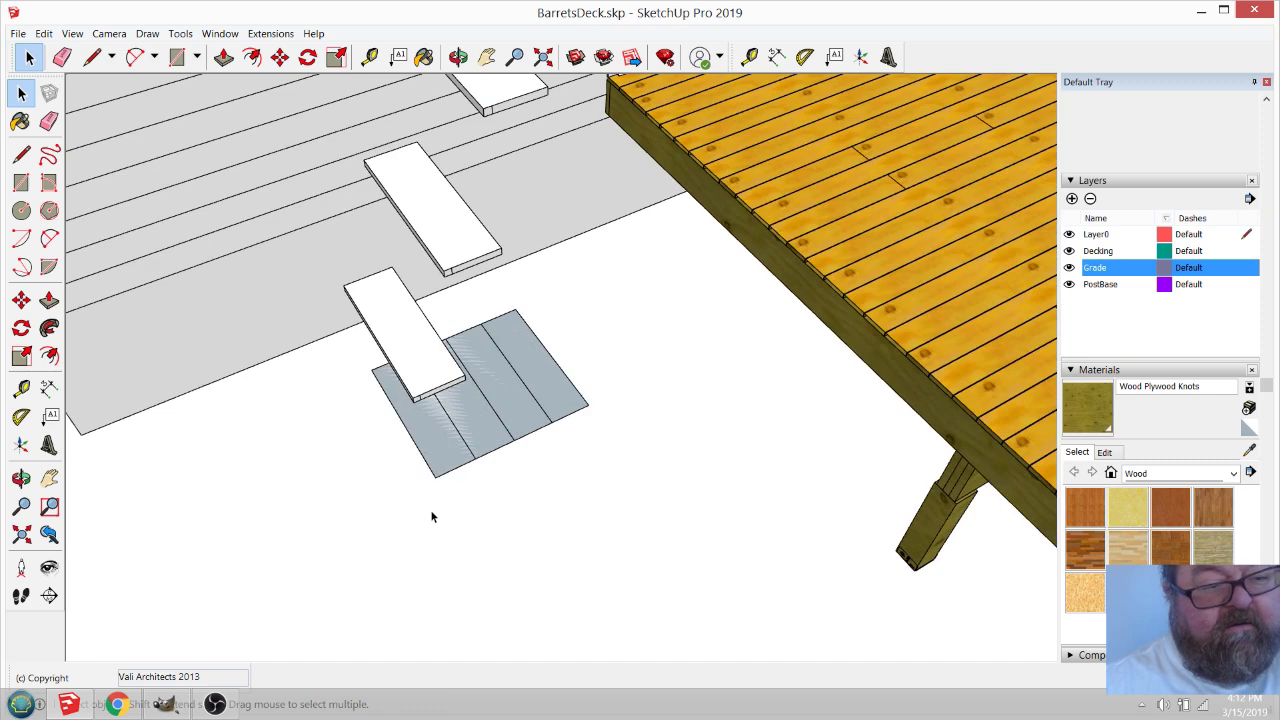
{"action": "scroll", "coordinate": [521, 482], "scroll_direction": "down", "scroll_amount": 2}
{"action": "scroll", "coordinate": [445, 414], "scroll_direction": "up", "scroll_amount": 3}
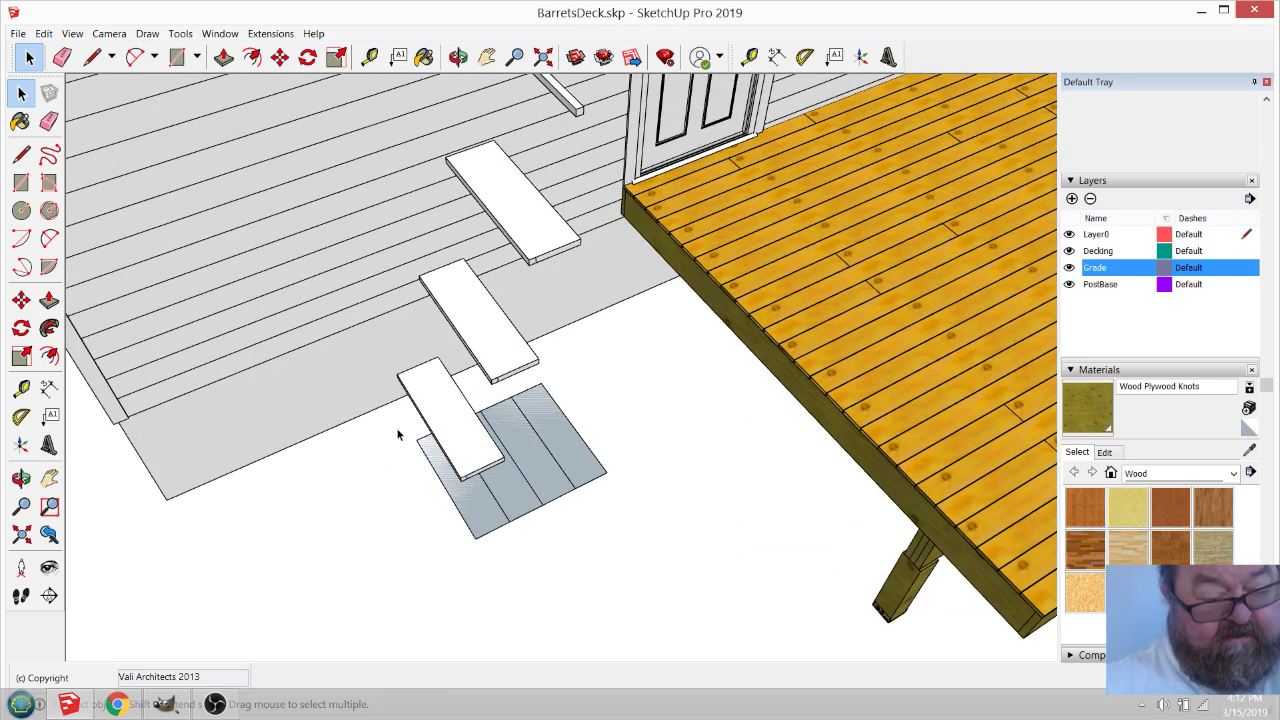
{"action": "key", "text": "ctrl+z"}
Reselect the four tread strips and the end edge farthest from the deck, and open Stair from Plan with its parameters shown.
{"action": "scroll", "coordinate": [450, 490], "scroll_direction": "up", "scroll_amount": 3}
{"action": "left_click", "coordinate": [460, 479]}
{"action": "left_click", "coordinate": [511, 464], "text": "shift"}
{"action": "left_click", "coordinate": [567, 418], "text": "shift"}
{"action": "left_click", "coordinate": [622, 396], "text": "shift"}
{"action": "left_click", "coordinate": [432, 480], "text": "shift"}
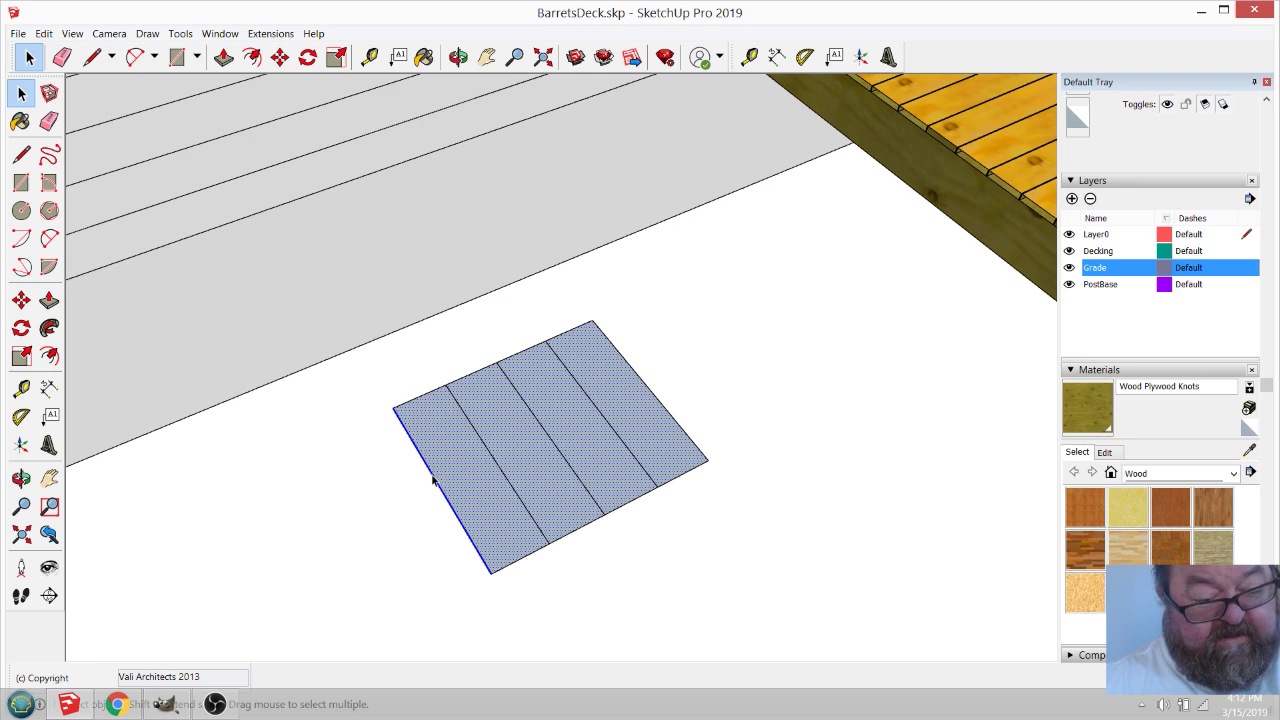
{"action": "left_click", "coordinate": [281, 35]}
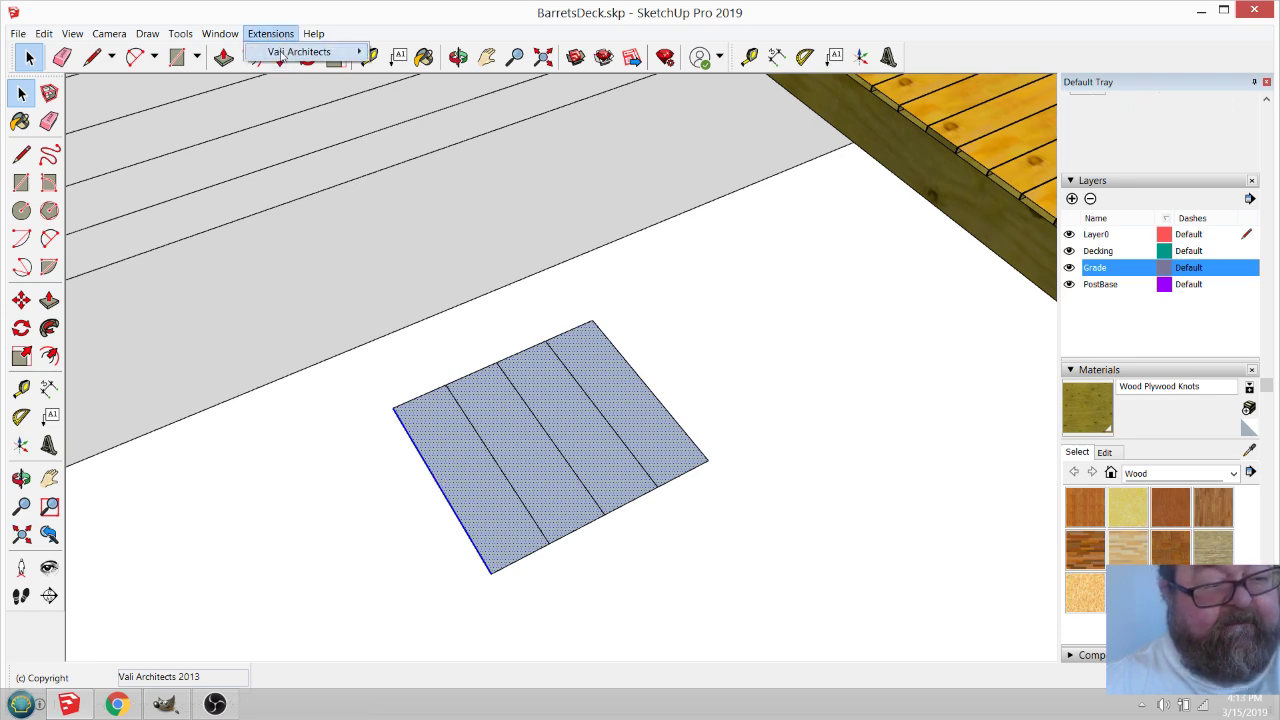
{"action": "mouse_move", "coordinate": [290, 51]}
{"action": "mouse_move", "coordinate": [463, 250]}
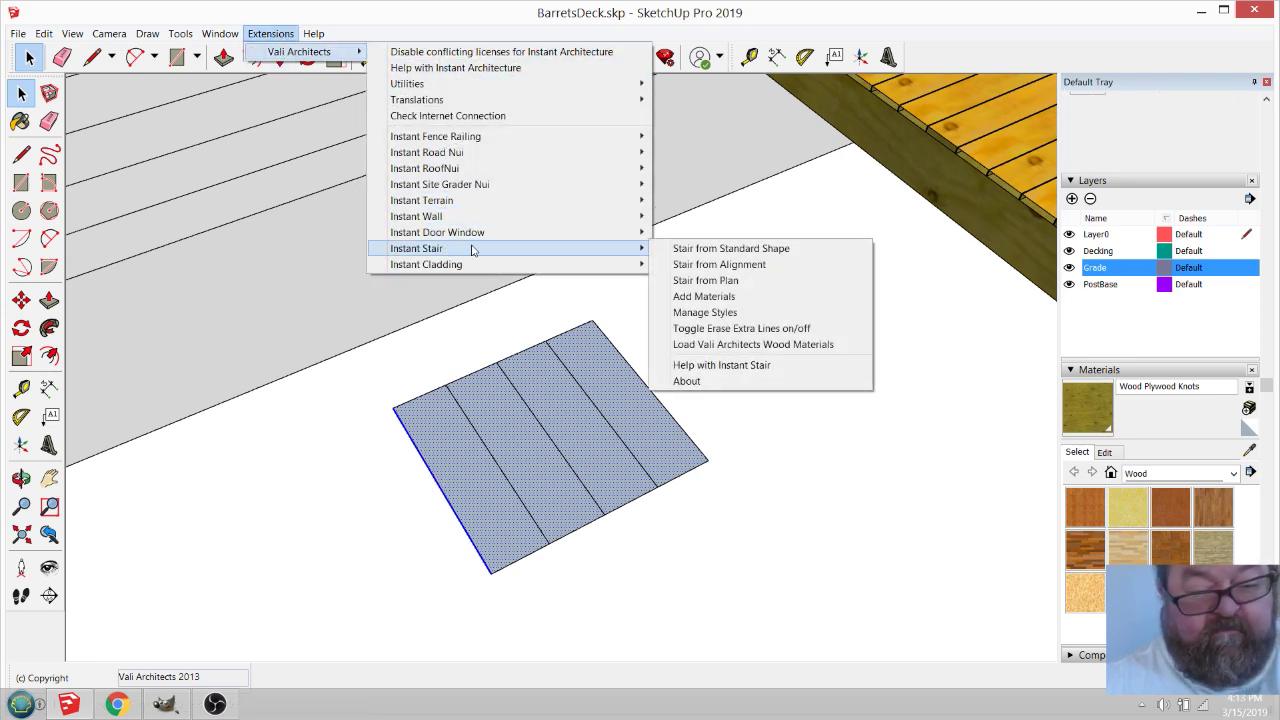
{"action": "left_click", "coordinate": [733, 284]}
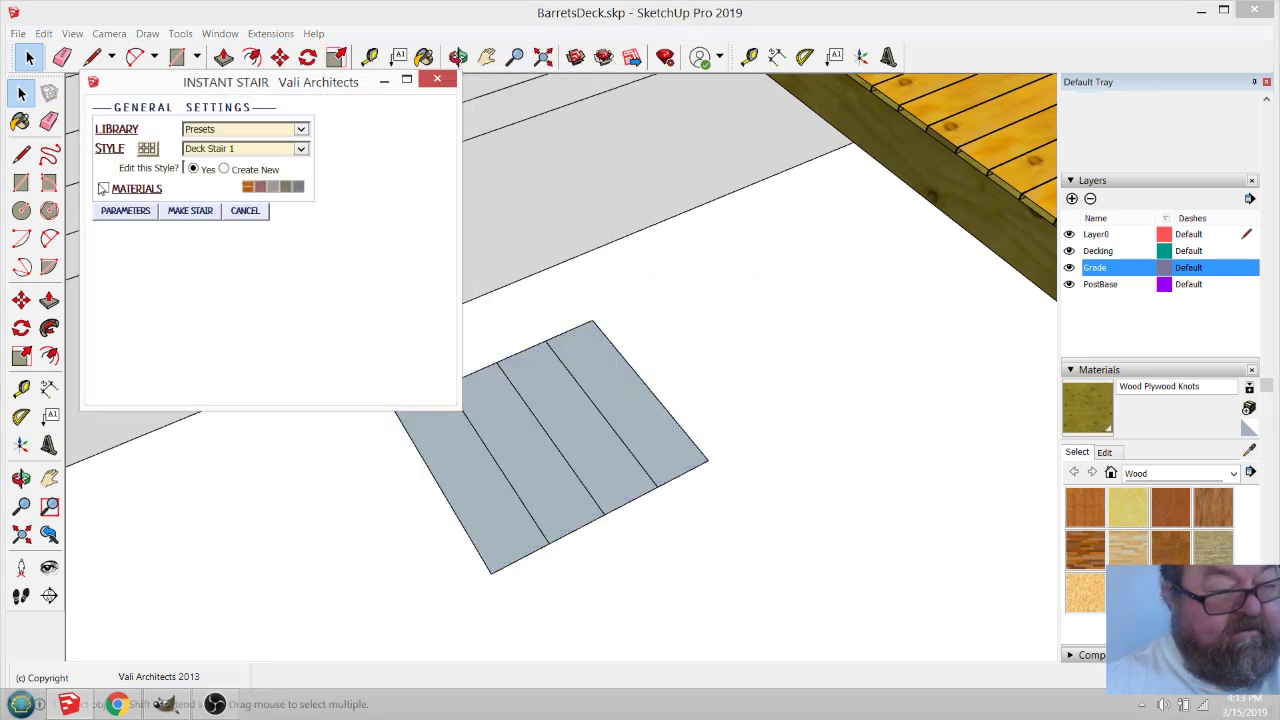
{"action": "left_click", "coordinate": [124, 211]}
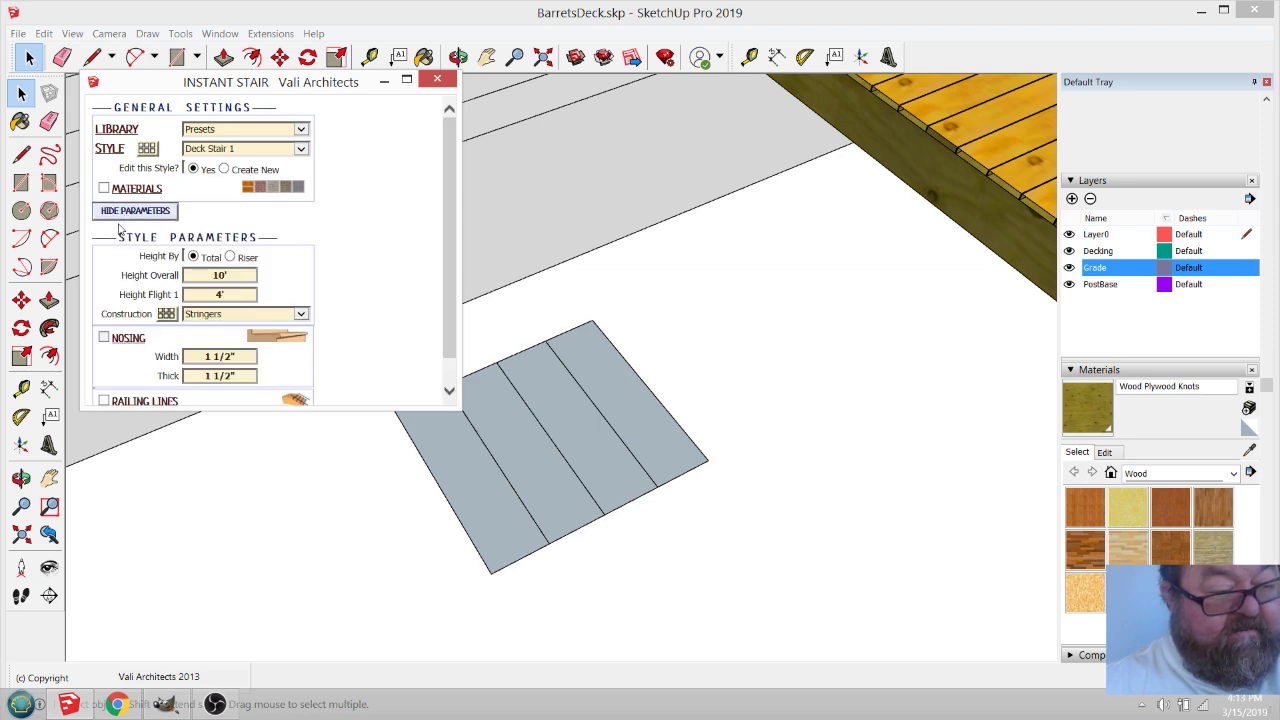
Define the stair height by riser and set the first flight's height to 35 inches, keeping stringer construction.
{"action": "left_click", "coordinate": [230, 258]}
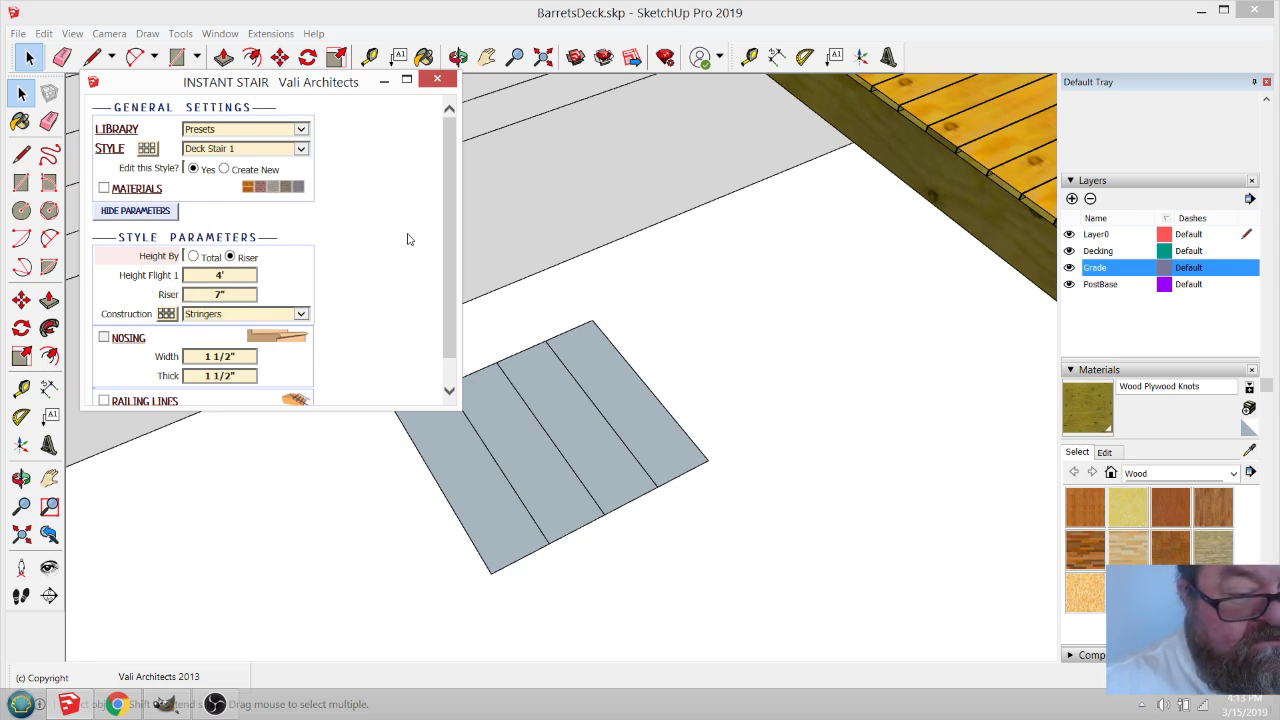
{"action": "left_click_drag", "start_coordinate": [444, 239], "coordinate": [447, 333]}
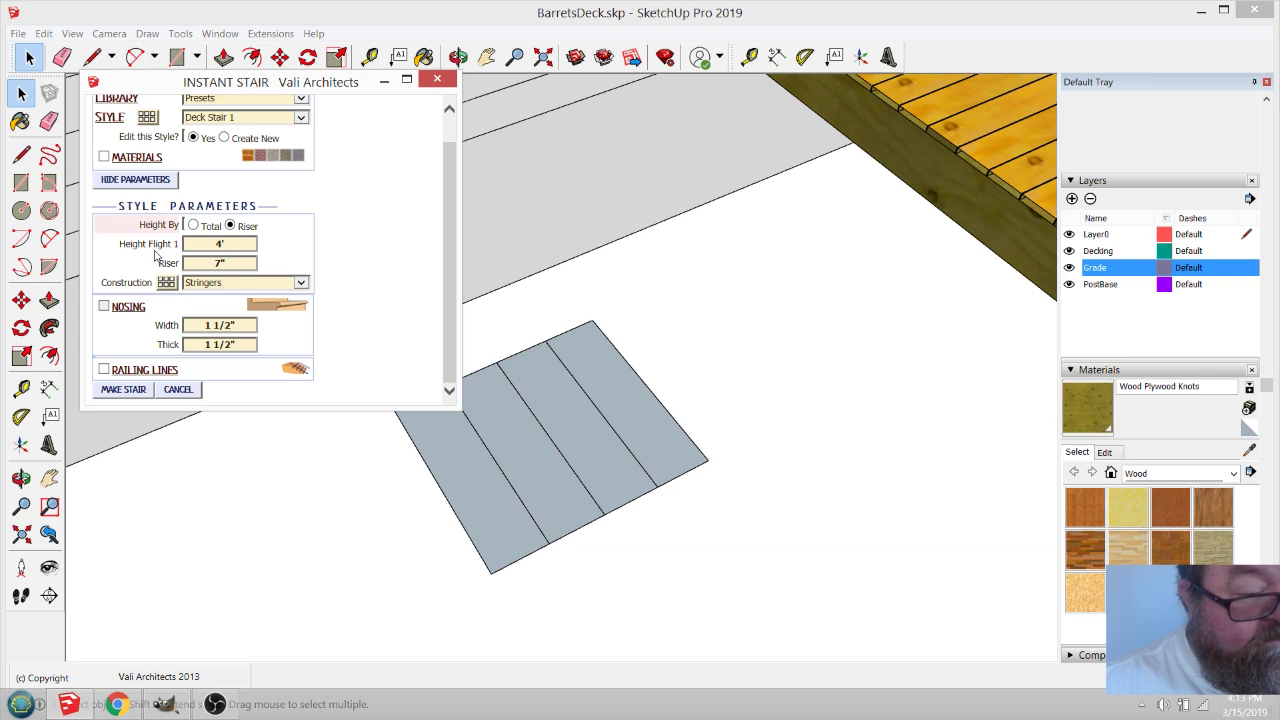
{"action": "left_click", "coordinate": [224, 244]}
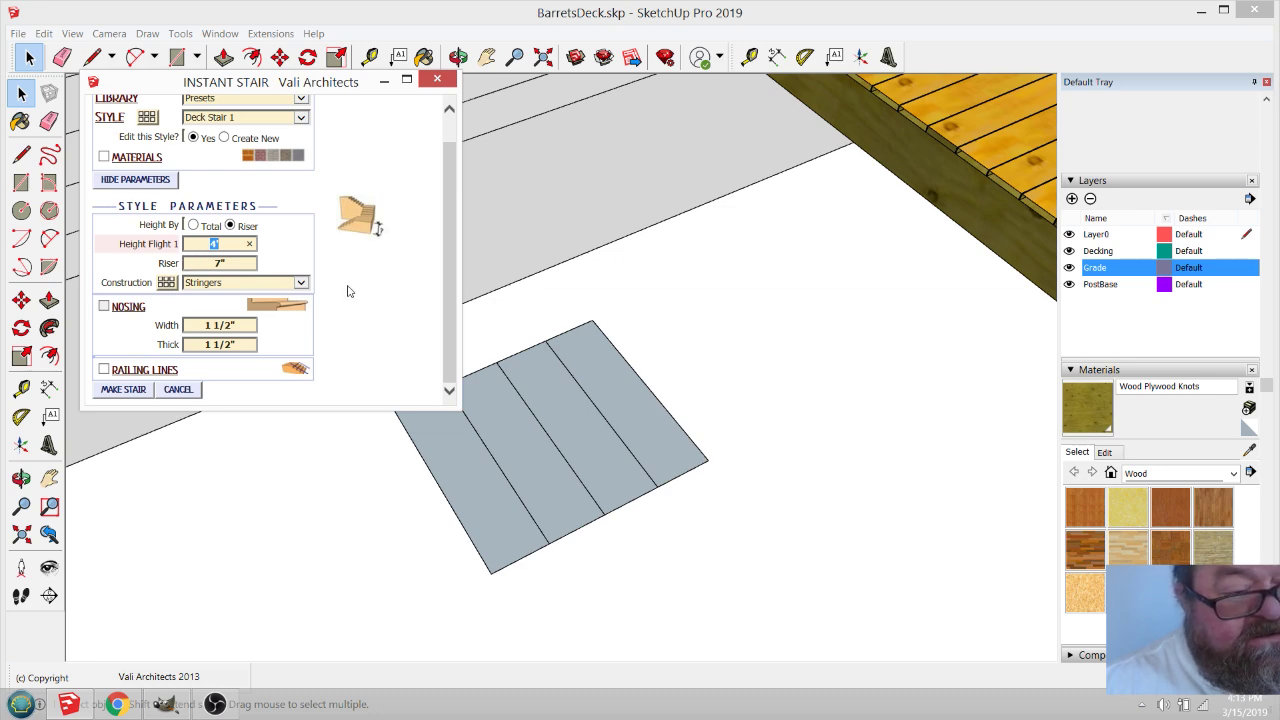
{"action": "type", "text": "35\""}
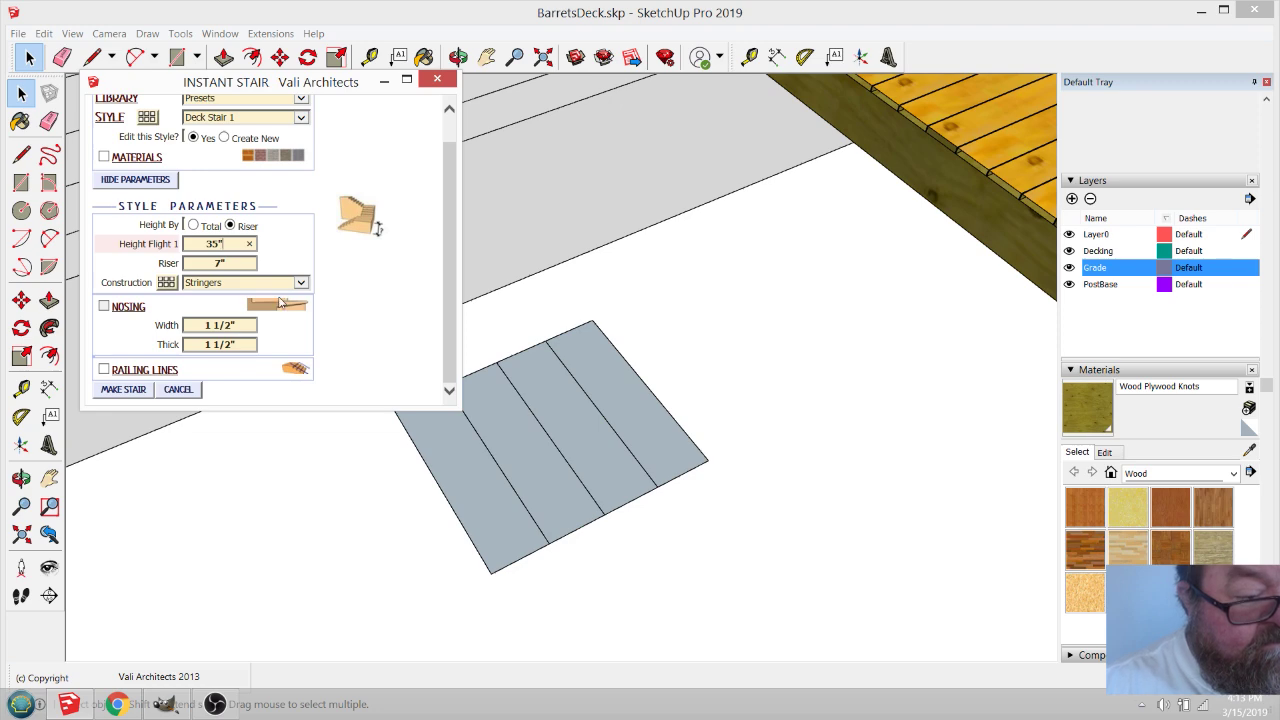
{"action": "left_click", "coordinate": [244, 289]}
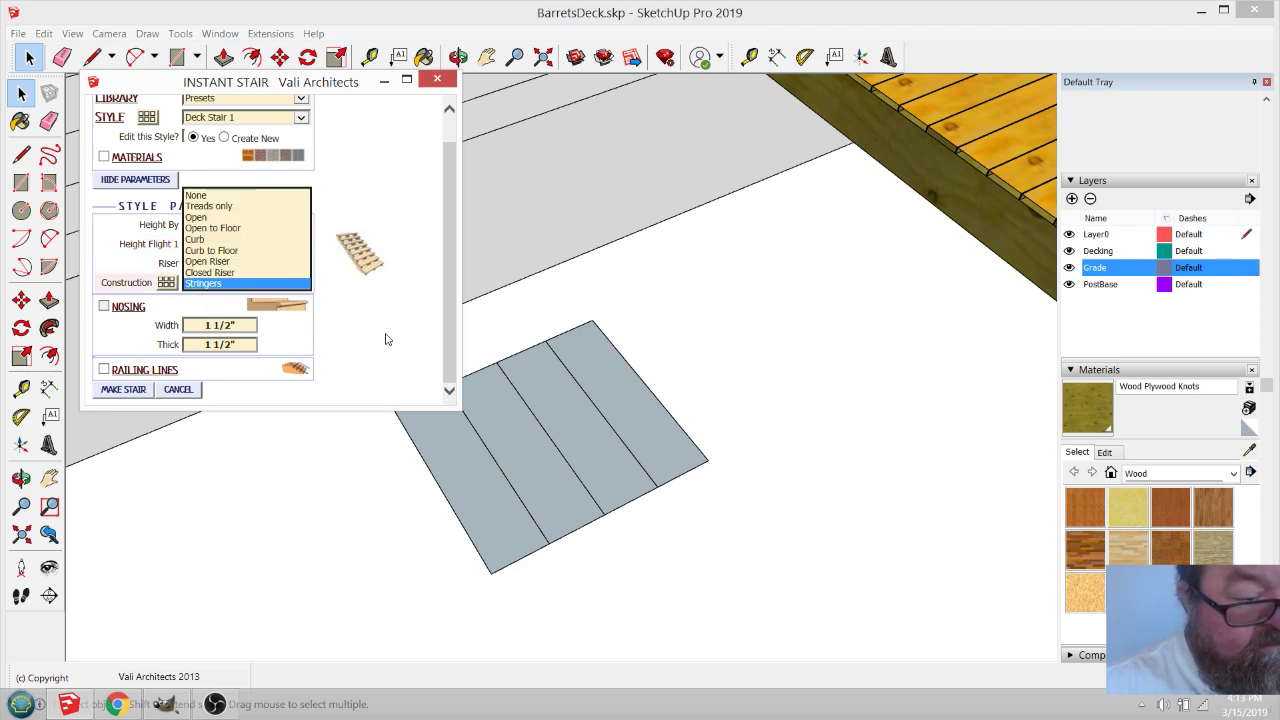
{"action": "left_click", "coordinate": [451, 313]}
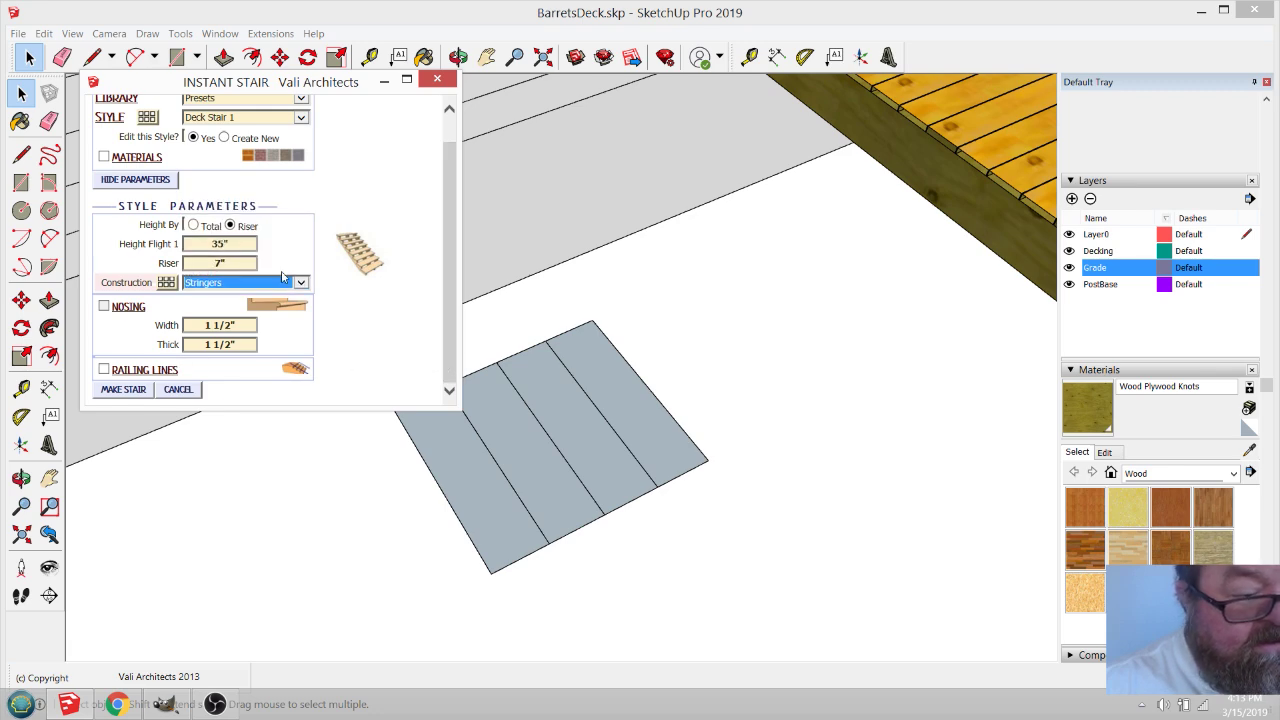
Try to generate the stringer stair from the plan using the 35-inch flight height and 7-inch riser.
{"action": "left_click", "coordinate": [131, 391]}
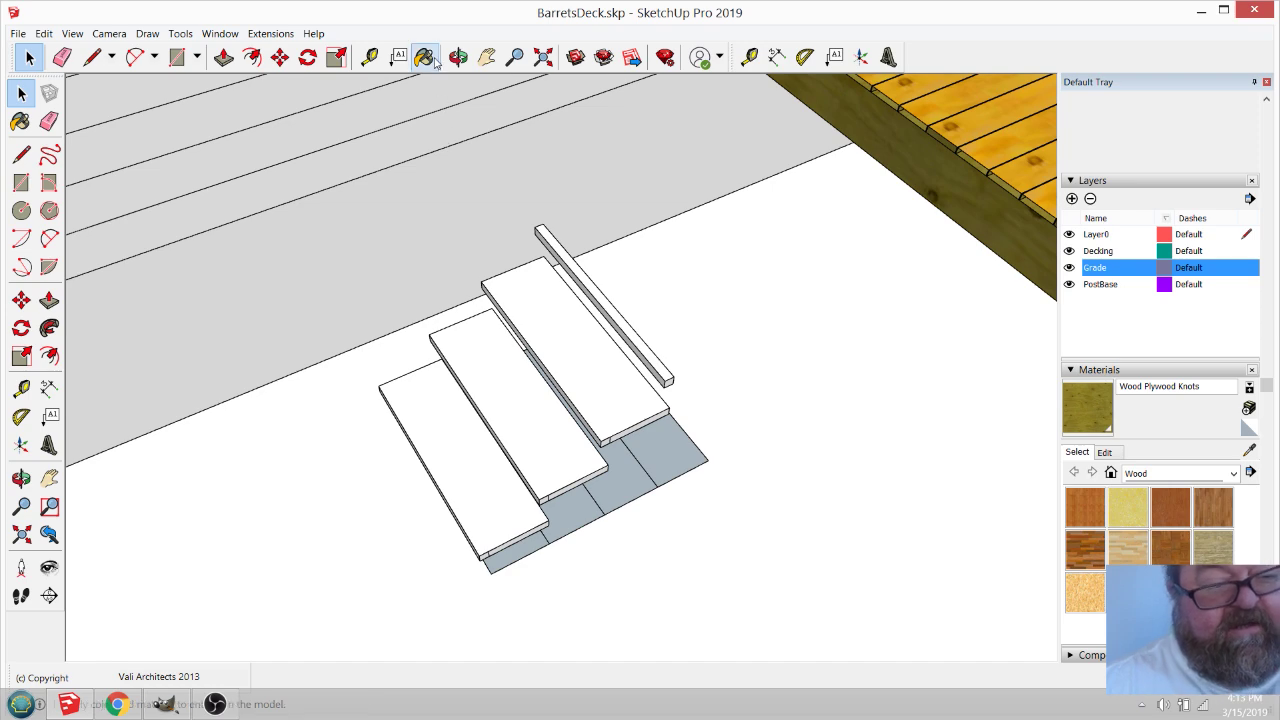
{"action": "left_click", "coordinate": [459, 57]}
{"action": "left_click_drag", "start_coordinate": [489, 326], "coordinate": [603, 423]}
{"action": "scroll", "coordinate": [564, 459], "scroll_direction": "up", "scroll_amount": 3}
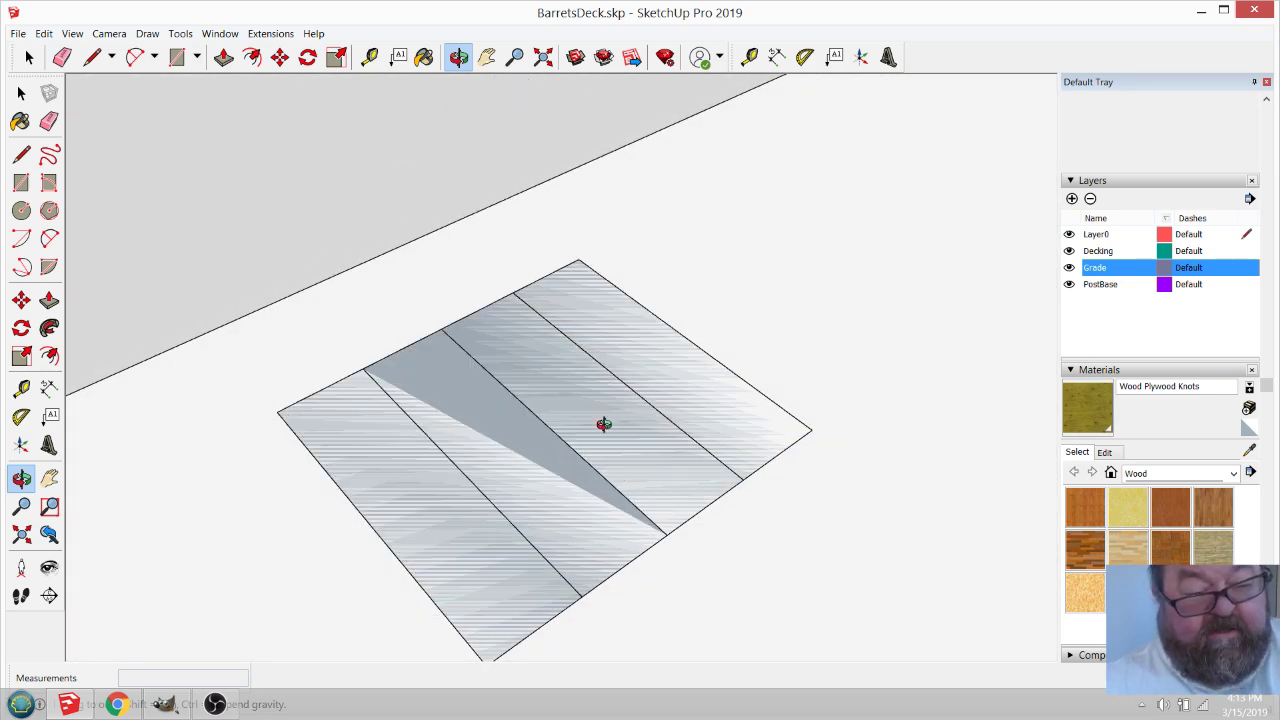
{"action": "key", "text": "space"}
{"action": "left_click", "coordinate": [604, 322]}
{"action": "middle_click_drag", "start_coordinate": [603, 317], "coordinate": [623, 376]}
{"action": "left_click", "coordinate": [575, 363], "text": "shift"}
{"action": "left_click", "coordinate": [485, 422], "text": "shift"}
{"action": "left_click", "coordinate": [445, 440], "text": "shift"}
{"action": "left_click", "coordinate": [804, 294]}
Select all four plan strips plus the outermost end edge again, and reopen Stair from Plan with the style parameters expanded.
{"action": "left_click", "coordinate": [460, 457]}
{"action": "left_click", "coordinate": [531, 394], "text": "shift"}
{"action": "left_click", "coordinate": [568, 365], "text": "shift"}
{"action": "left_click", "coordinate": [591, 345], "text": "shift"}
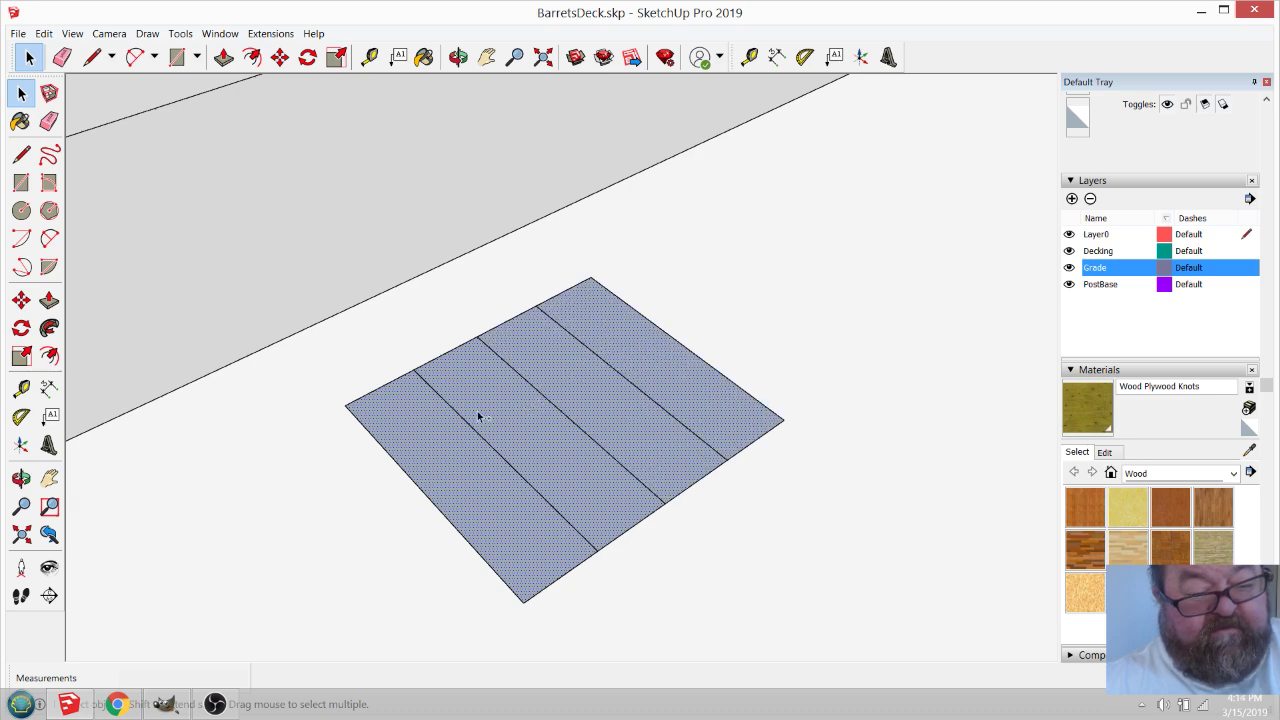
{"action": "left_click", "coordinate": [410, 484], "text": "shift"}
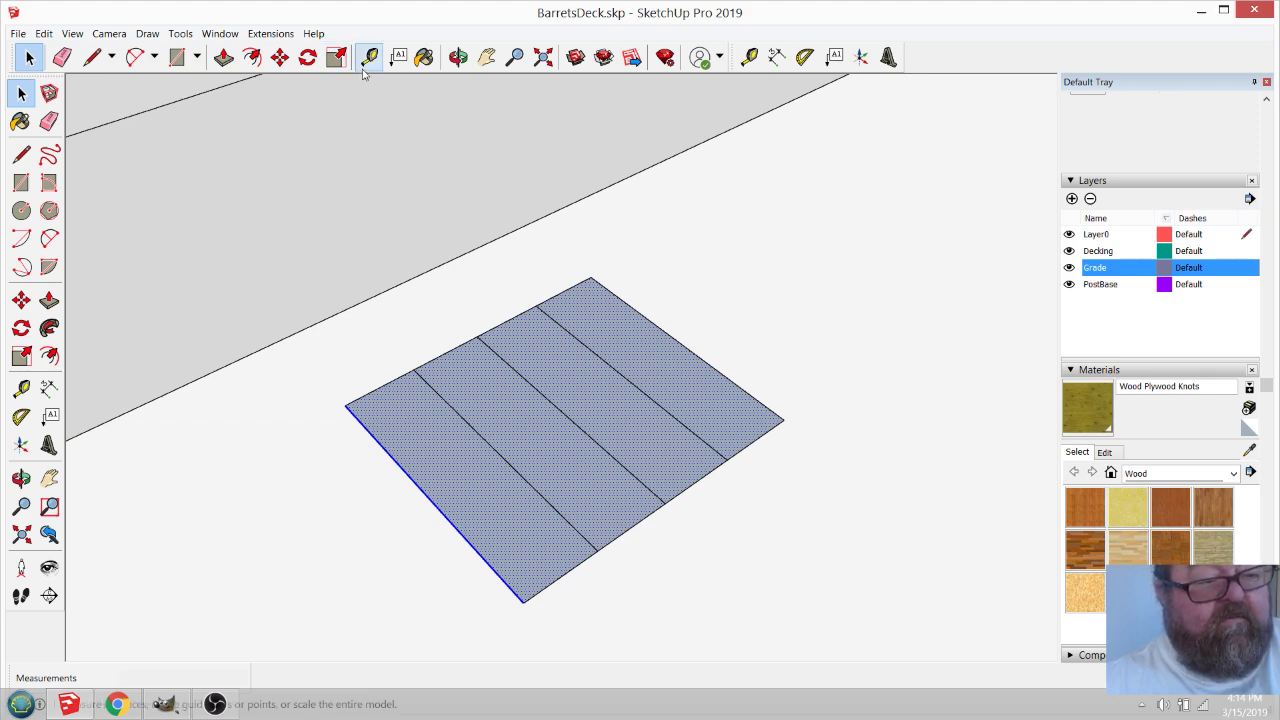
{"action": "left_click", "coordinate": [270, 33]}
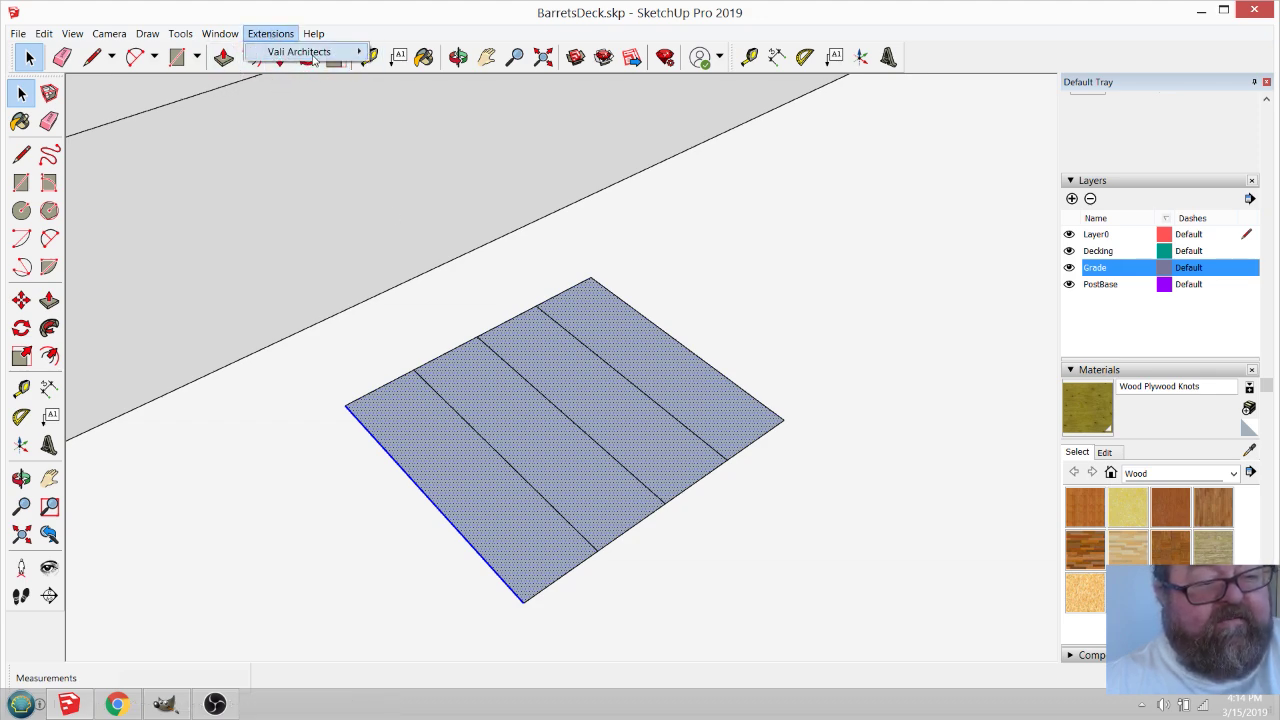
{"action": "mouse_move", "coordinate": [312, 56]}
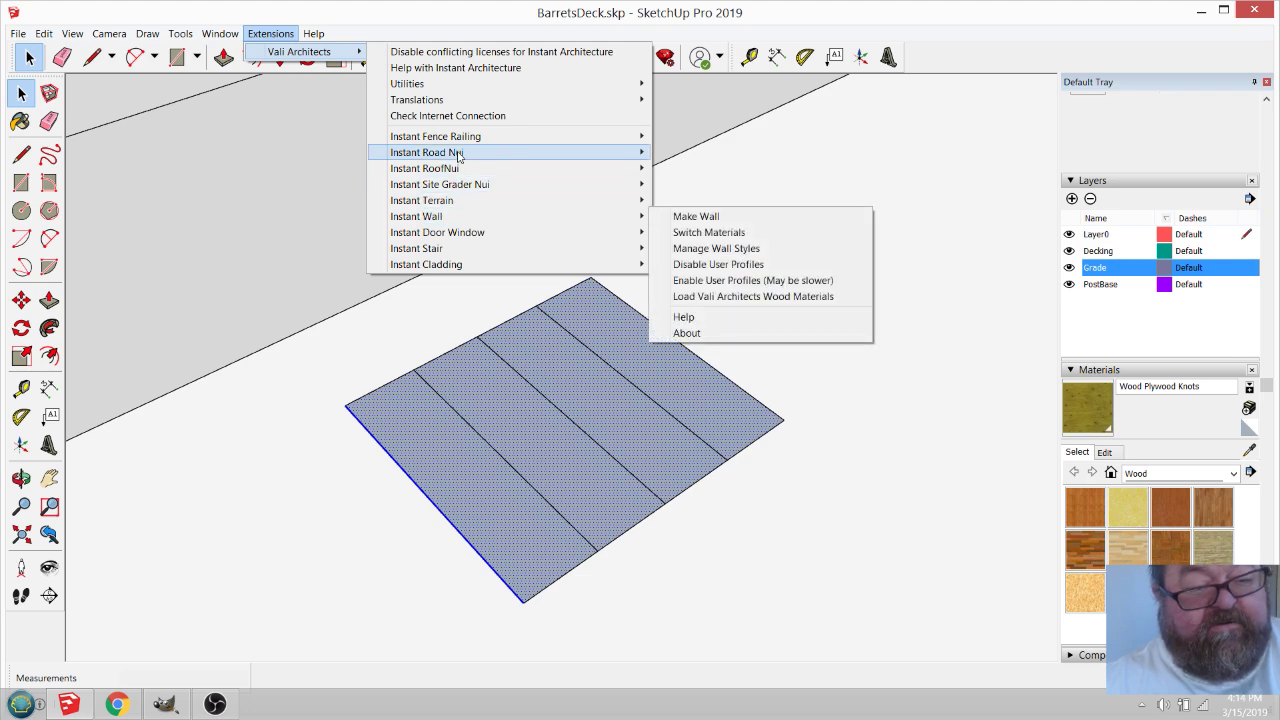
{"action": "mouse_move", "coordinate": [430, 248]}
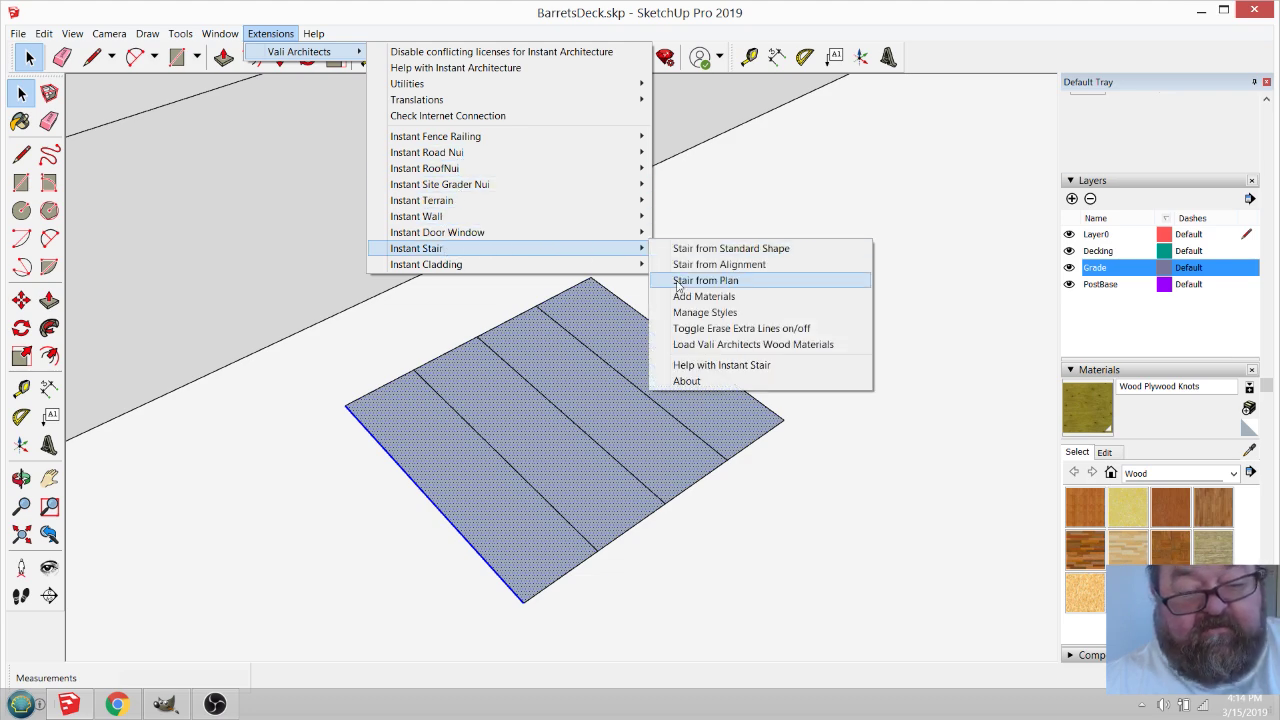
{"action": "left_click", "coordinate": [684, 281]}
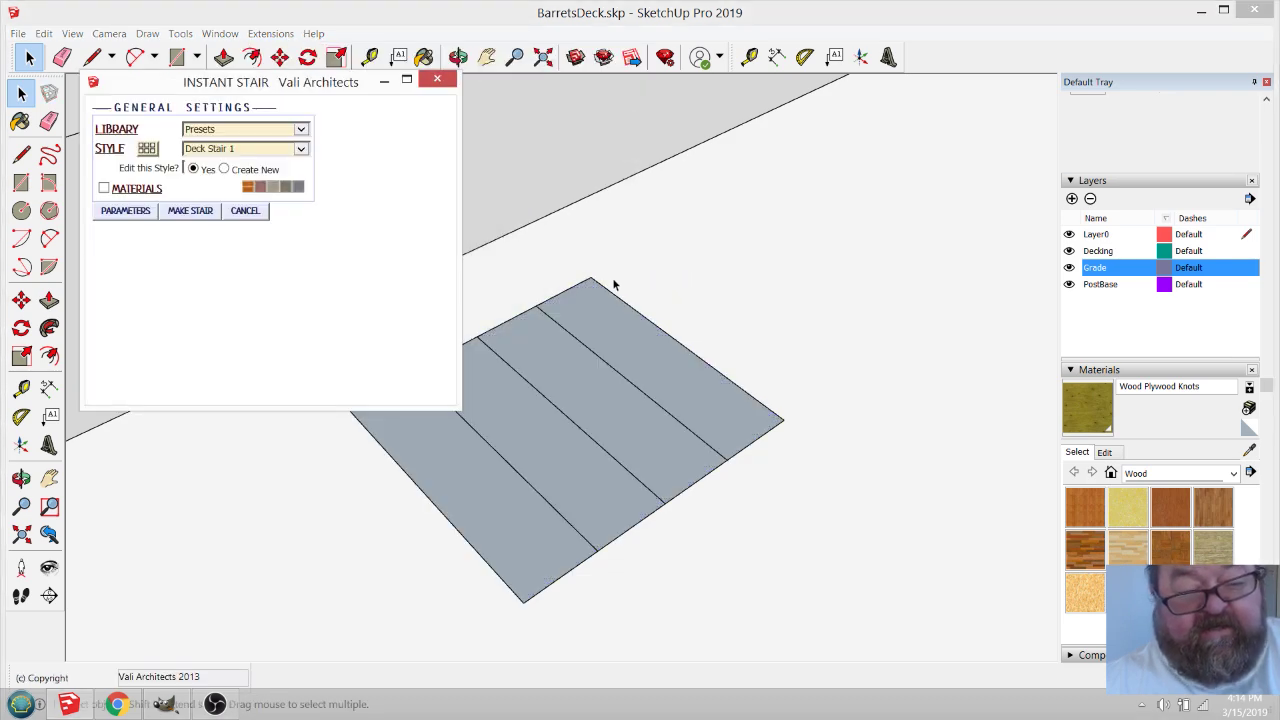
{"action": "left_click", "coordinate": [136, 212]}
Examine the available preset stair styles and the construction types, keeping the current choices.
{"action": "left_click", "coordinate": [148, 148]}
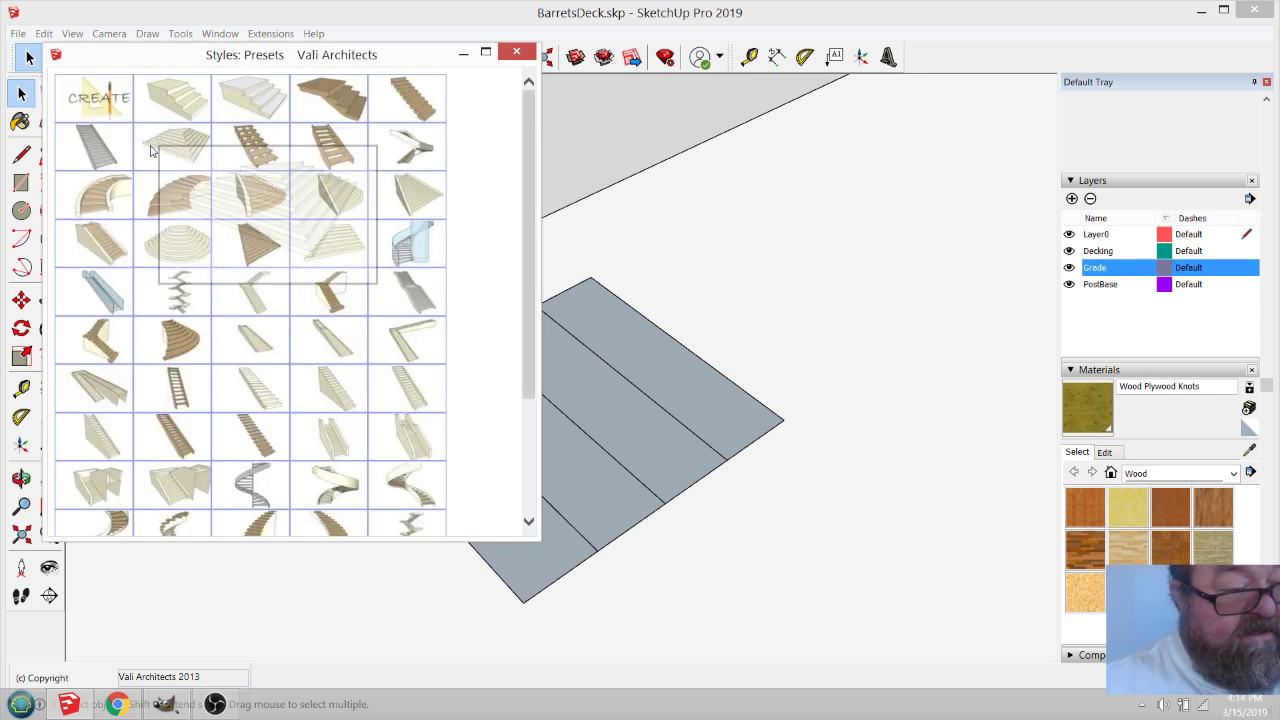
{"action": "mouse_move", "coordinate": [253, 152]}
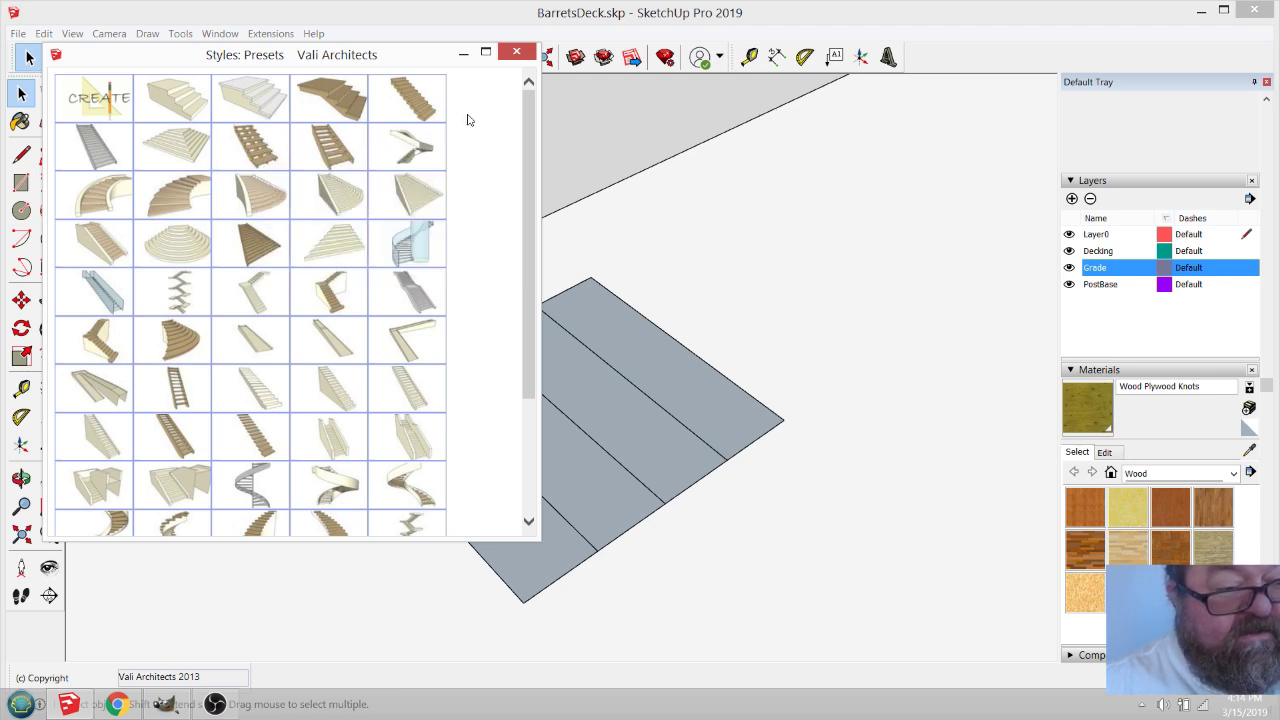
{"action": "left_click", "coordinate": [516, 51]}
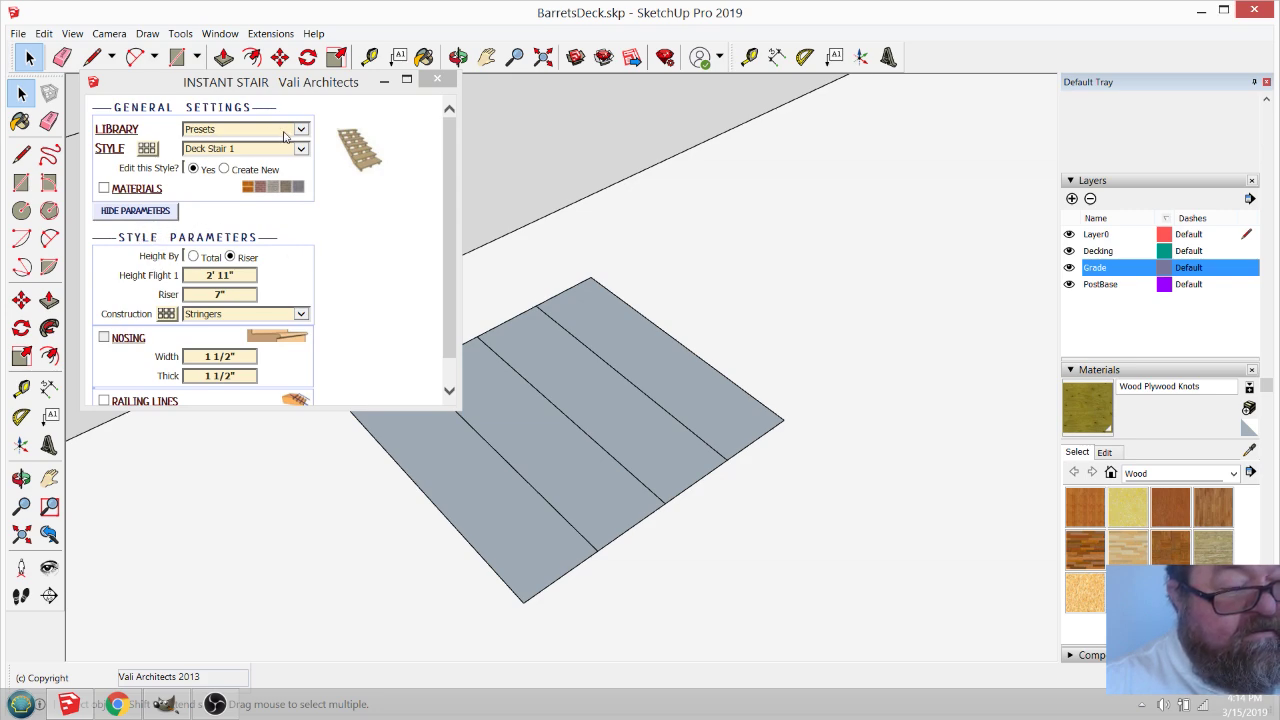
{"action": "left_click", "coordinate": [167, 314]}
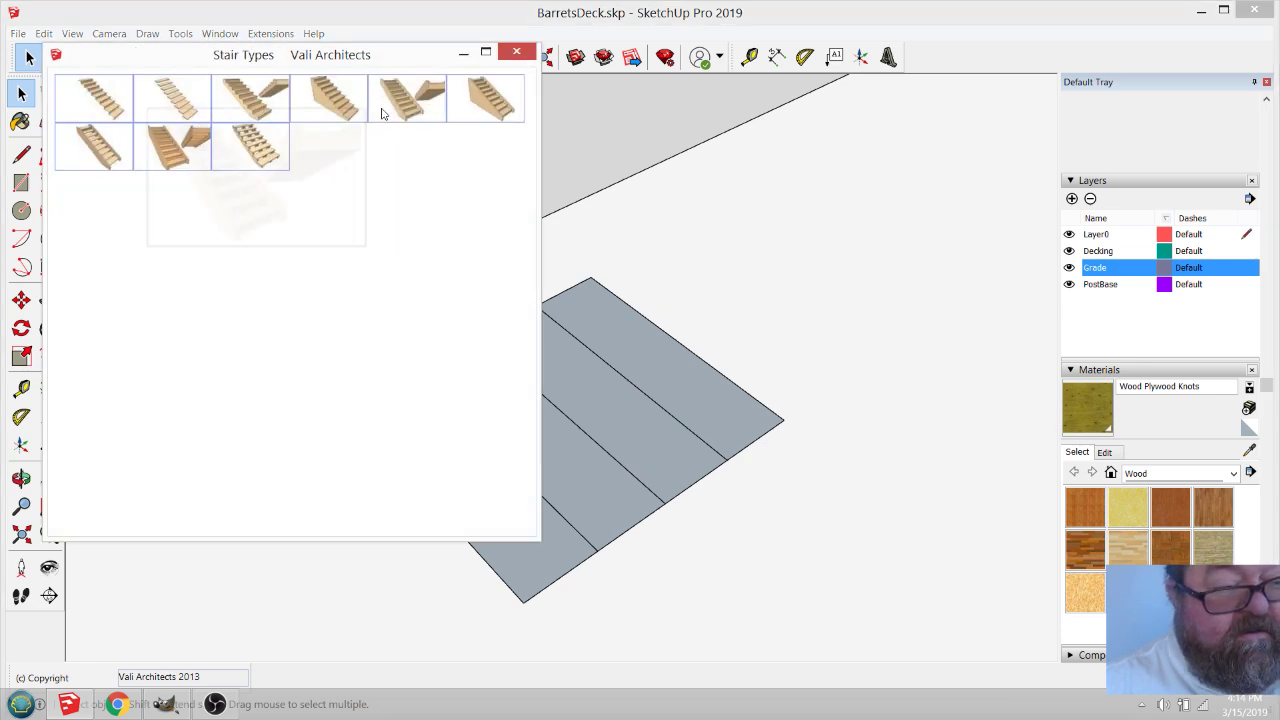
{"action": "mouse_move", "coordinate": [259, 151]}
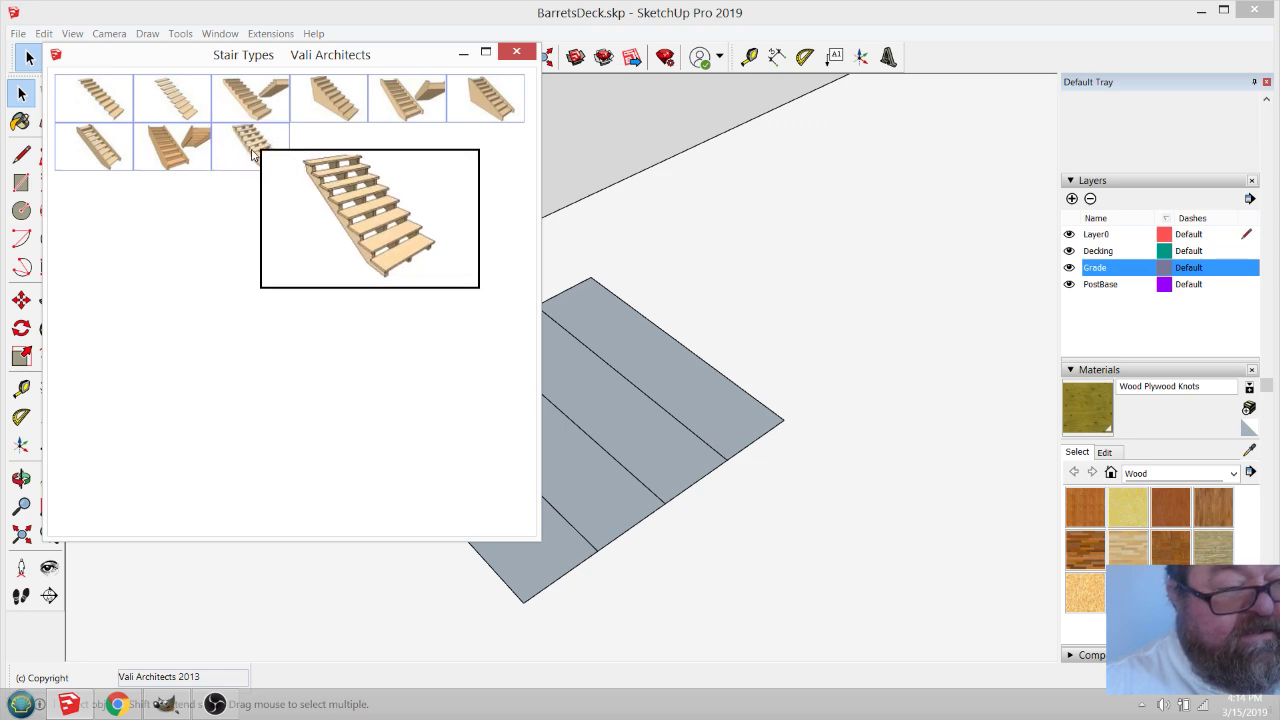
{"action": "left_click", "coordinate": [516, 52]}
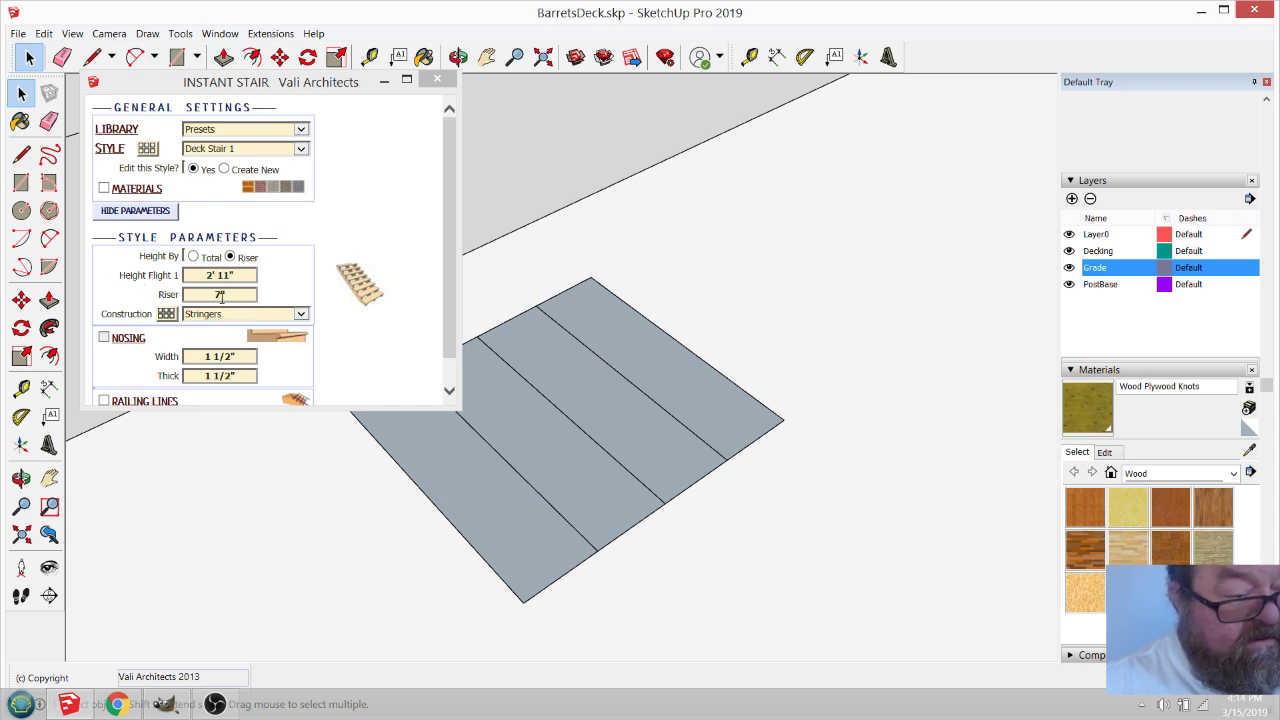
Define the stair height by total and set the overall height to 35 inches.
{"action": "left_click", "coordinate": [194, 257]}
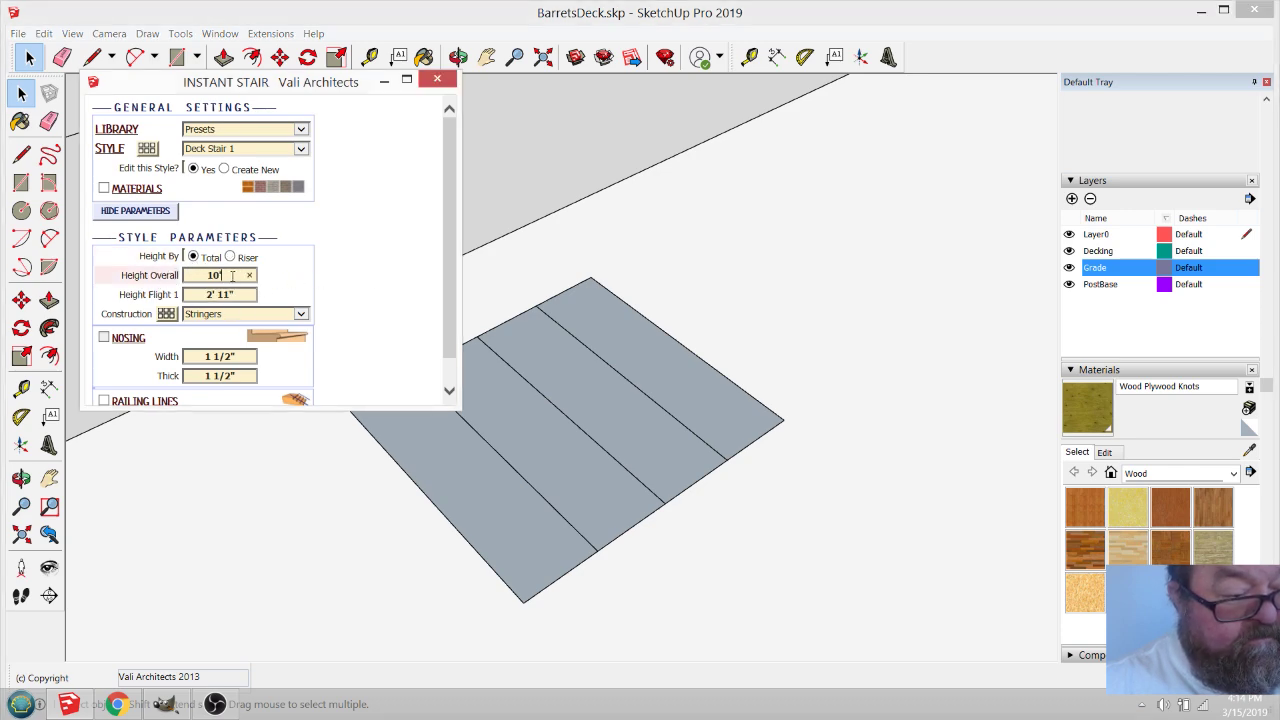
{"action": "left_click", "coordinate": [186, 274]}
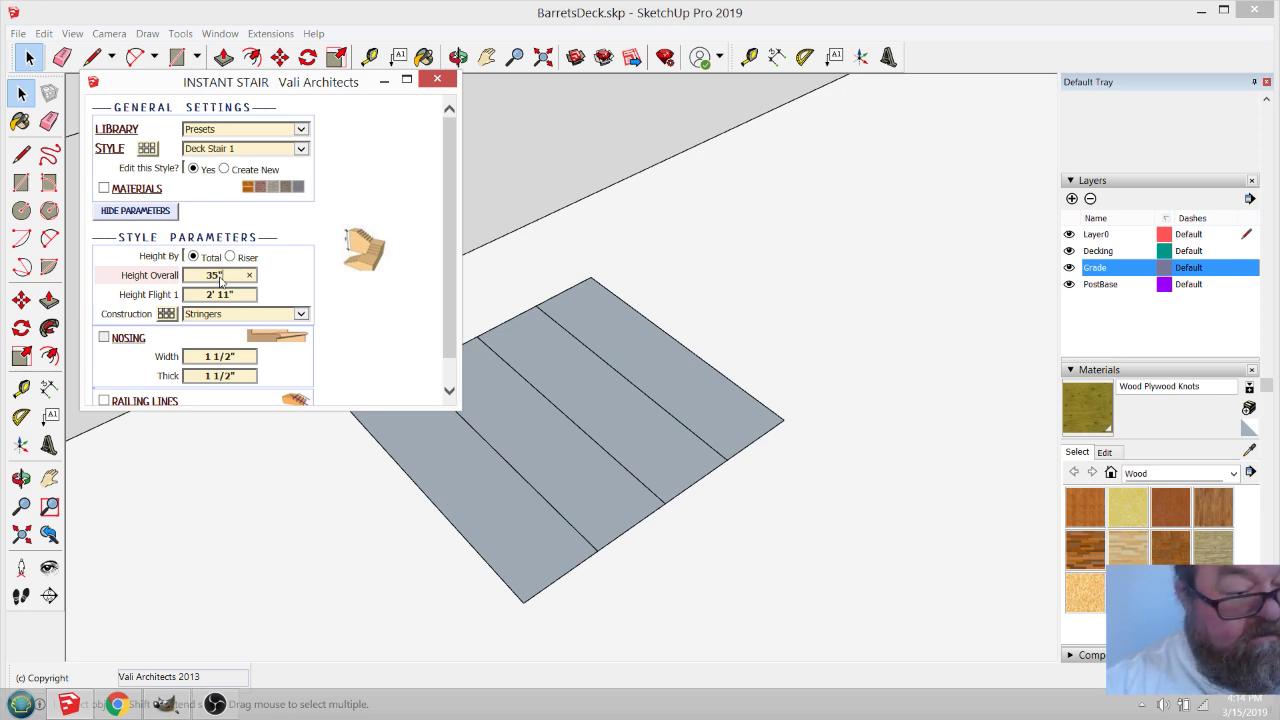
{"action": "left_click", "coordinate": [207, 295]}
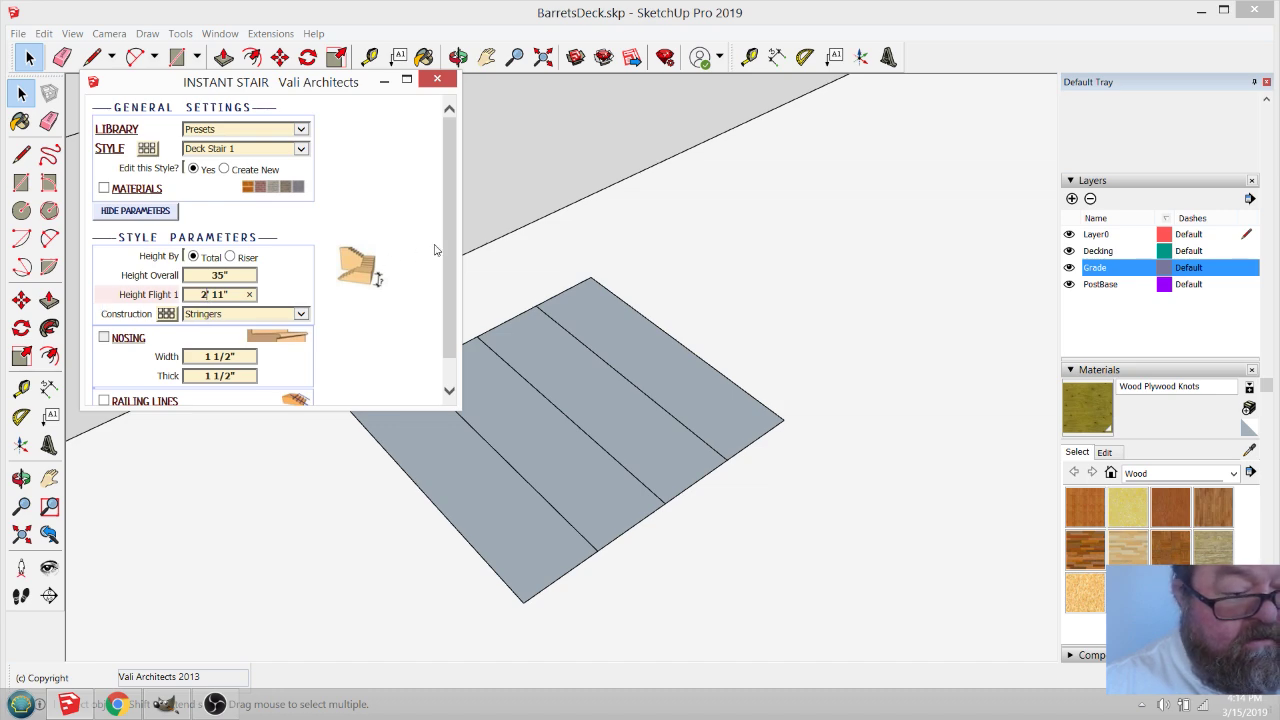
Review the construction types and remaining parameters, and generate the Deck Stair 1 stair from the selected plan.
{"action": "left_click", "coordinate": [166, 314]}
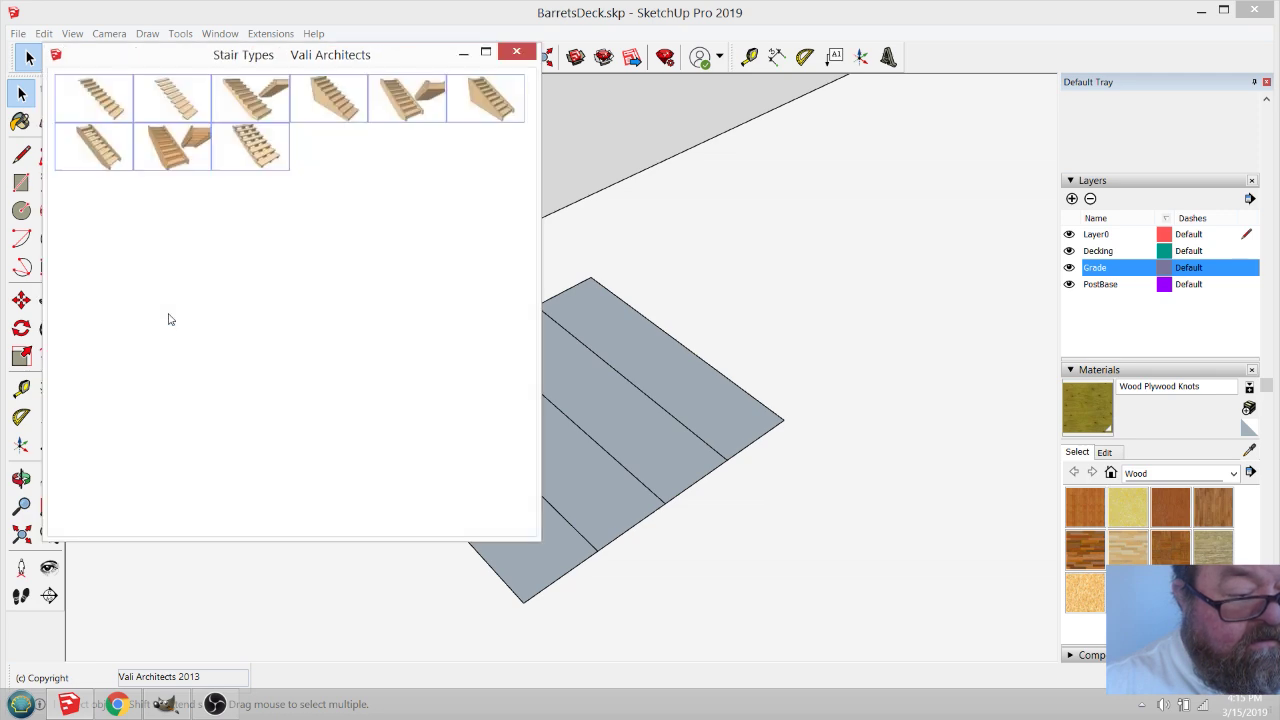
{"action": "left_click", "coordinate": [516, 53]}
{"action": "scroll", "coordinate": [424, 381], "scroll_direction": "down", "scroll_amount": 1}
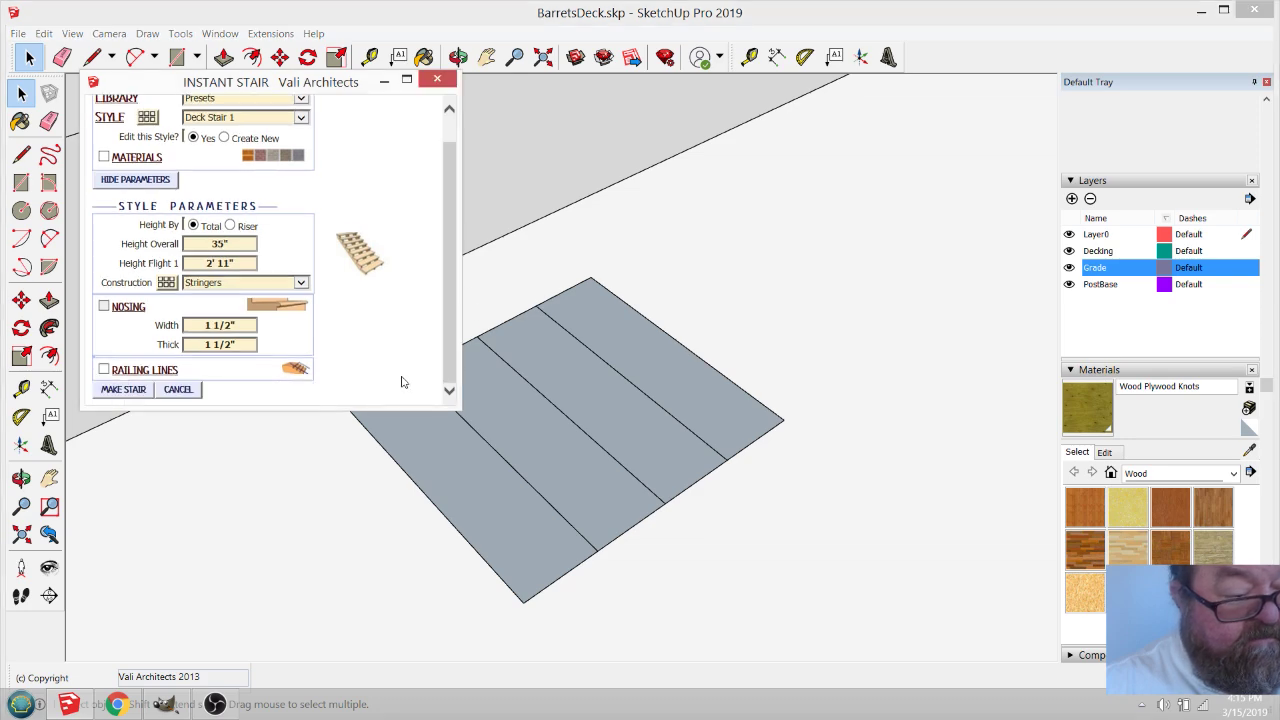
{"action": "scroll", "coordinate": [125, 240], "scroll_direction": "up", "scroll_amount": 1}
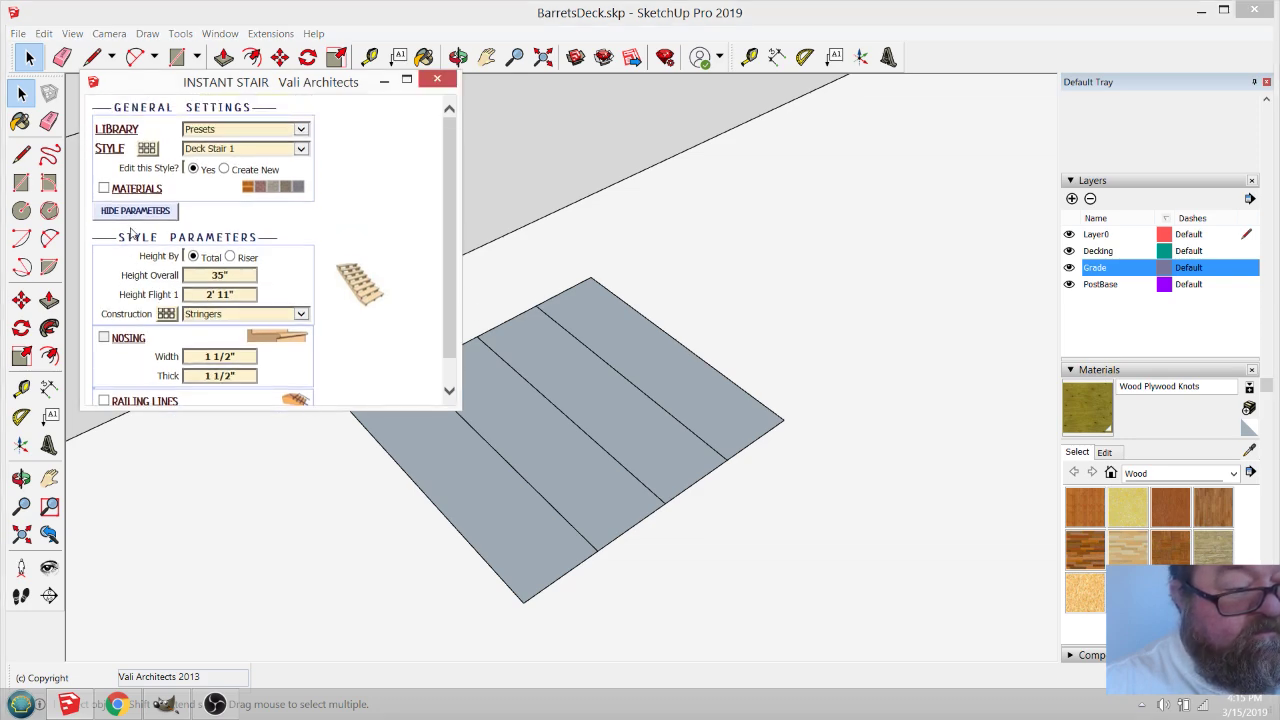
{"action": "scroll", "coordinate": [144, 292], "scroll_direction": "down", "scroll_amount": 1}
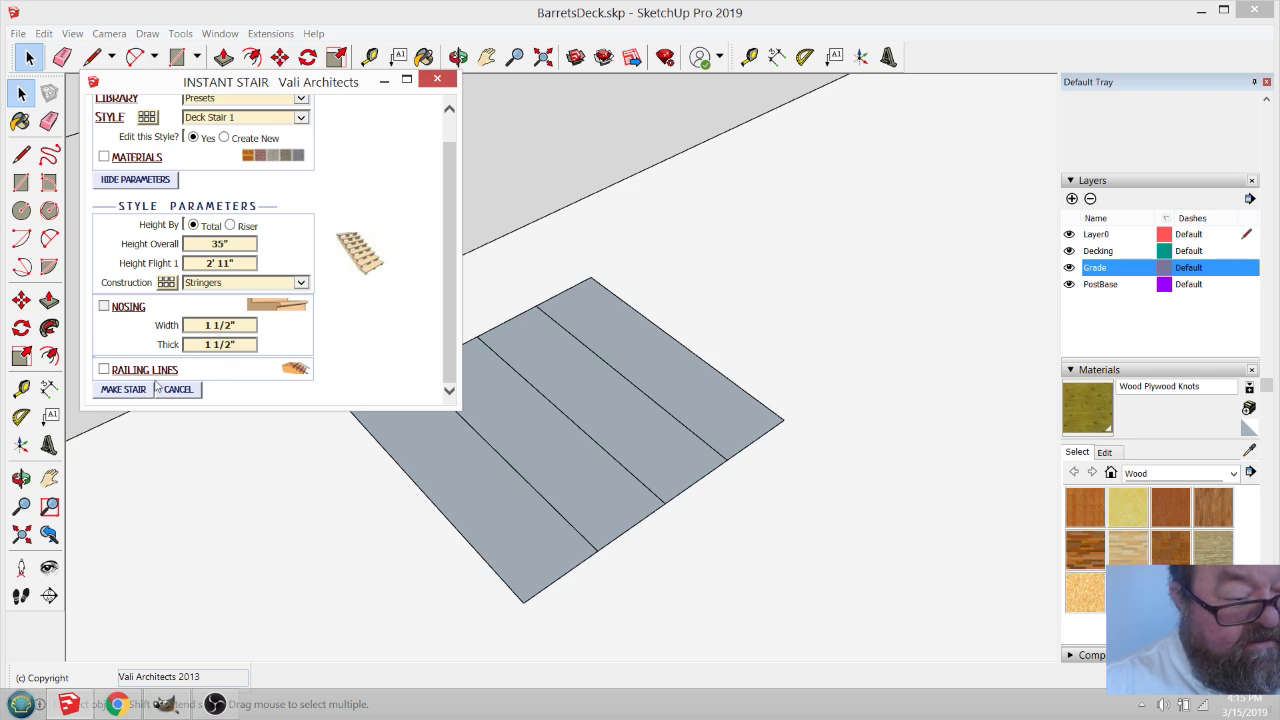
{"action": "left_click", "coordinate": [124, 389]}
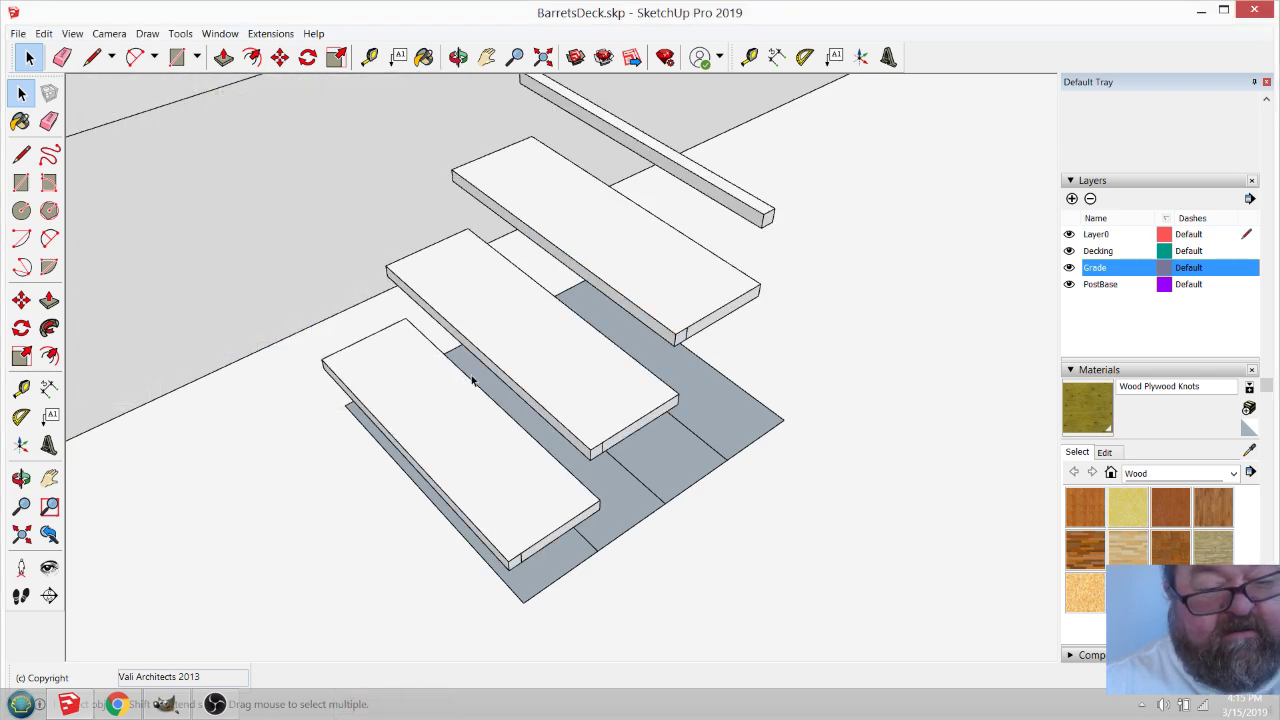
Inspect the generated stair from the side and measure the vertical distance between two neighbouring treads.
{"action": "scroll", "coordinate": [571, 409], "scroll_direction": "down", "scroll_amount": 1}
{"action": "left_click", "coordinate": [458, 57]}
{"action": "left_click_drag", "start_coordinate": [566, 329], "coordinate": [469, 370]}
{"action": "scroll", "coordinate": [483, 349], "scroll_direction": "up", "scroll_amount": 2}
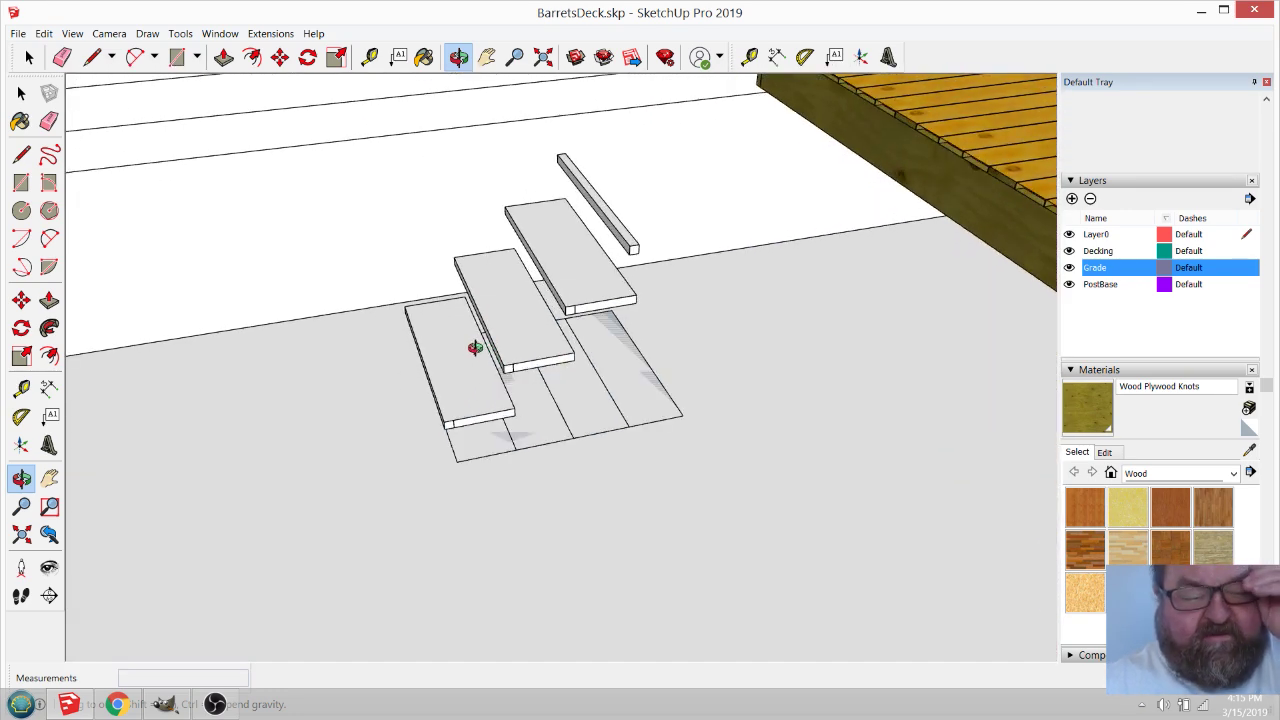
{"action": "scroll", "coordinate": [472, 345], "scroll_direction": "up", "scroll_amount": 1}
{"action": "left_click_drag", "start_coordinate": [432, 455], "coordinate": [427, 365]}
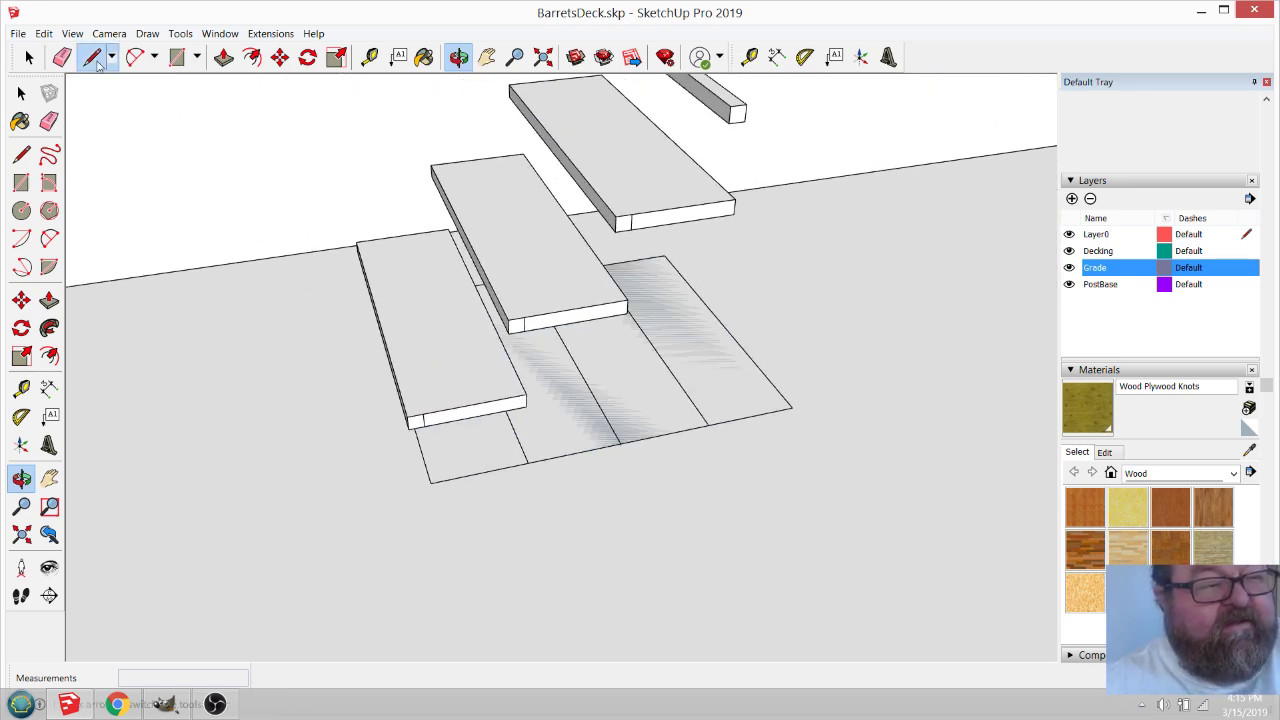
{"action": "left_click", "coordinate": [91, 57]}
{"action": "left_click", "coordinate": [458, 57]}
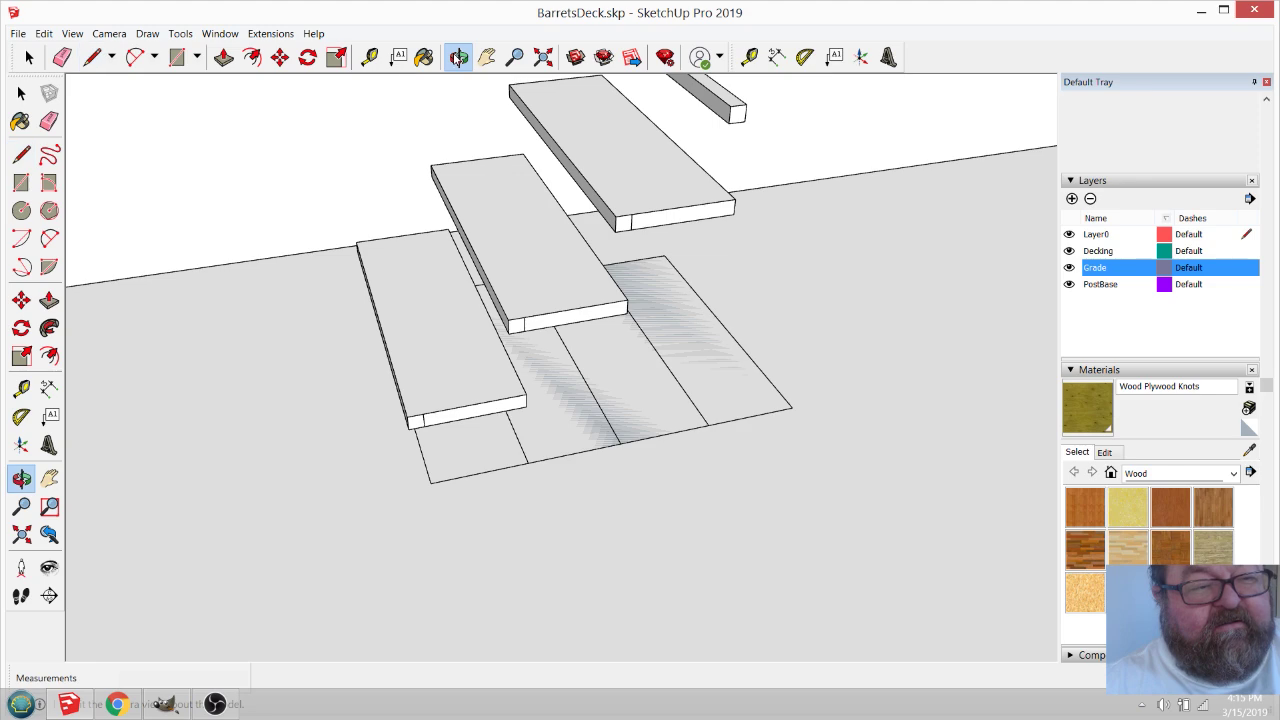
{"action": "left_click", "coordinate": [369, 57]}
{"action": "left_click", "coordinate": [615, 216]}
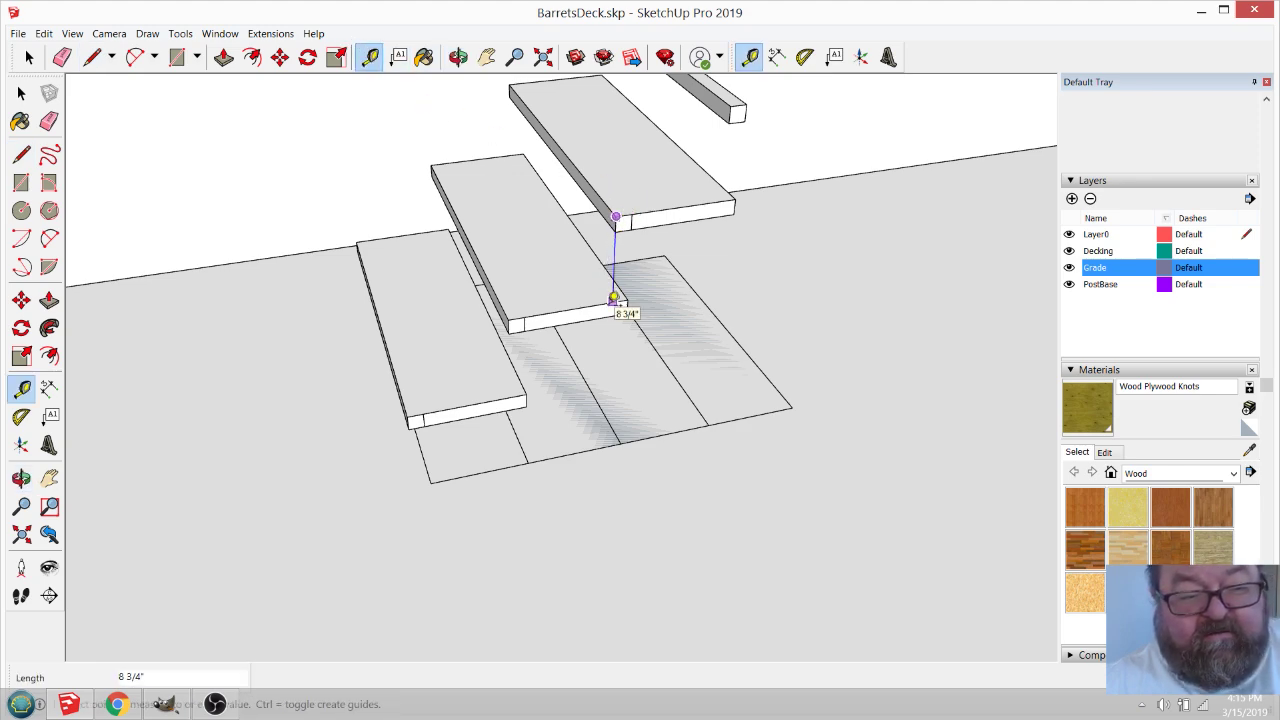
{"action": "key", "text": "Escape"}
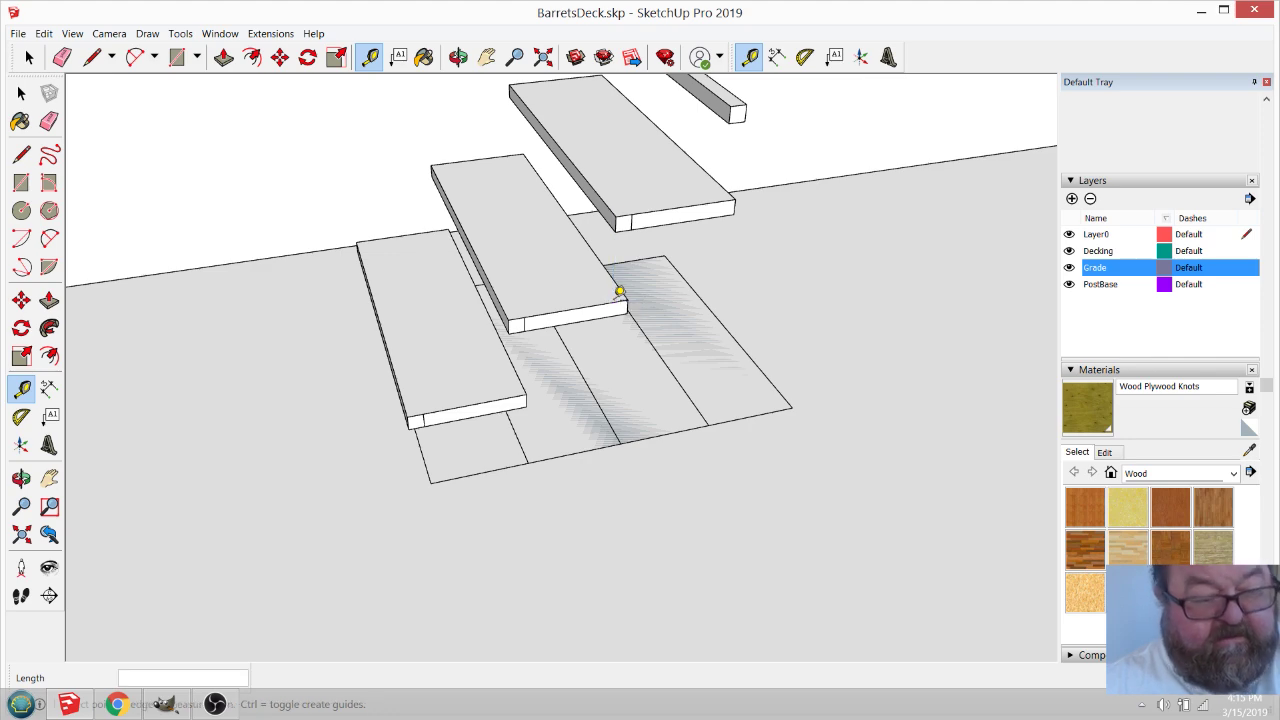
Remove the generated stair and erase its four-strip plan from the grade.
{"action": "scroll", "coordinate": [649, 409], "scroll_direction": "down", "scroll_amount": 5}
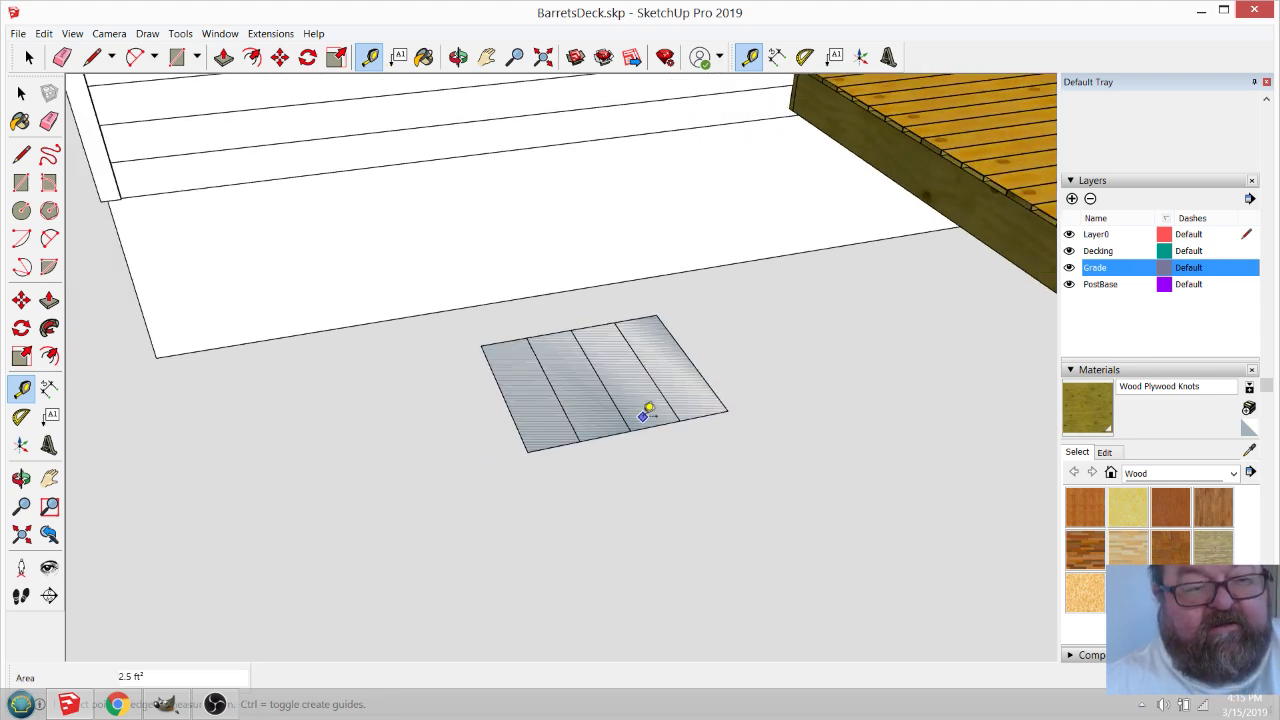
{"action": "key", "text": "l"}
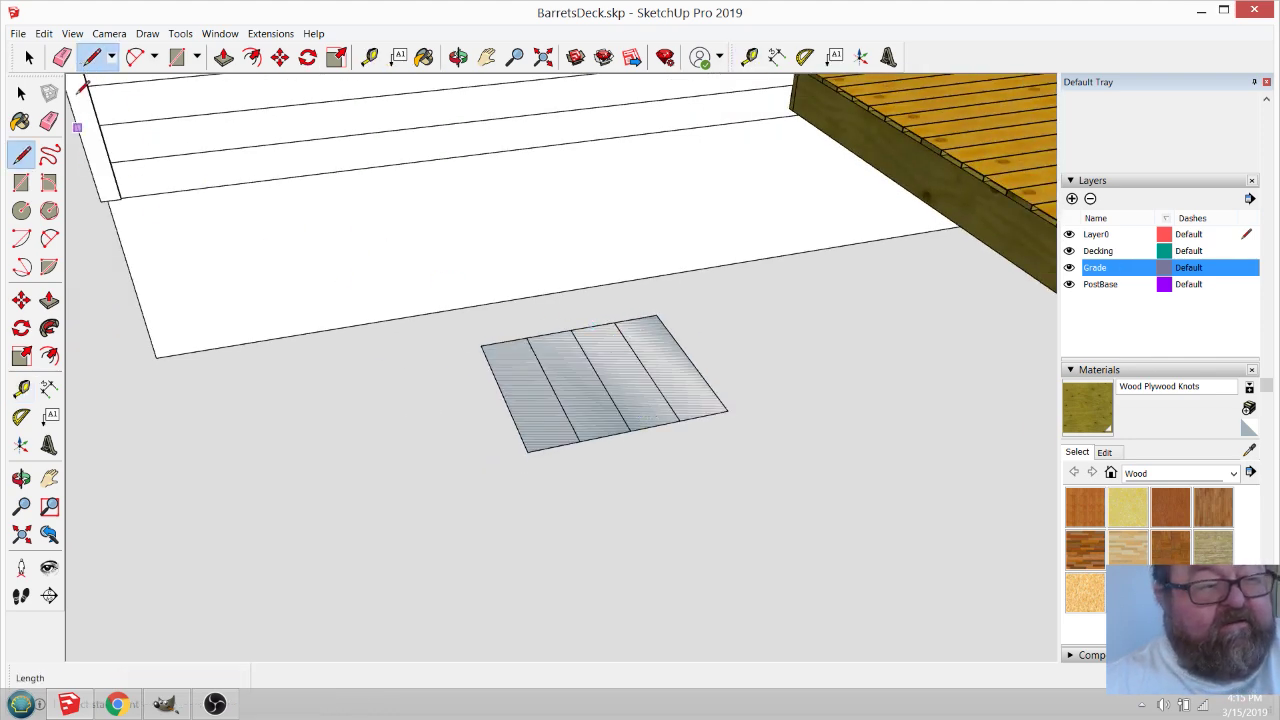
{"action": "left_click", "coordinate": [61, 57]}
{"action": "mouse_move", "coordinate": [714, 349]}
{"action": "left_mouse_down"}
{"action": "mouse_move", "coordinate": [543, 369]}
{"action": "mouse_move", "coordinate": [672, 333]}
{"action": "mouse_move", "coordinate": [586, 366]}
{"action": "mouse_move", "coordinate": [554, 437]}
{"action": "left_mouse_up"}
Draw a stepped stair profile on the wall below the siding with a 7-inch riser, a 10-inch tread and another 7-inch riser.
{"action": "left_click", "coordinate": [92, 57]}
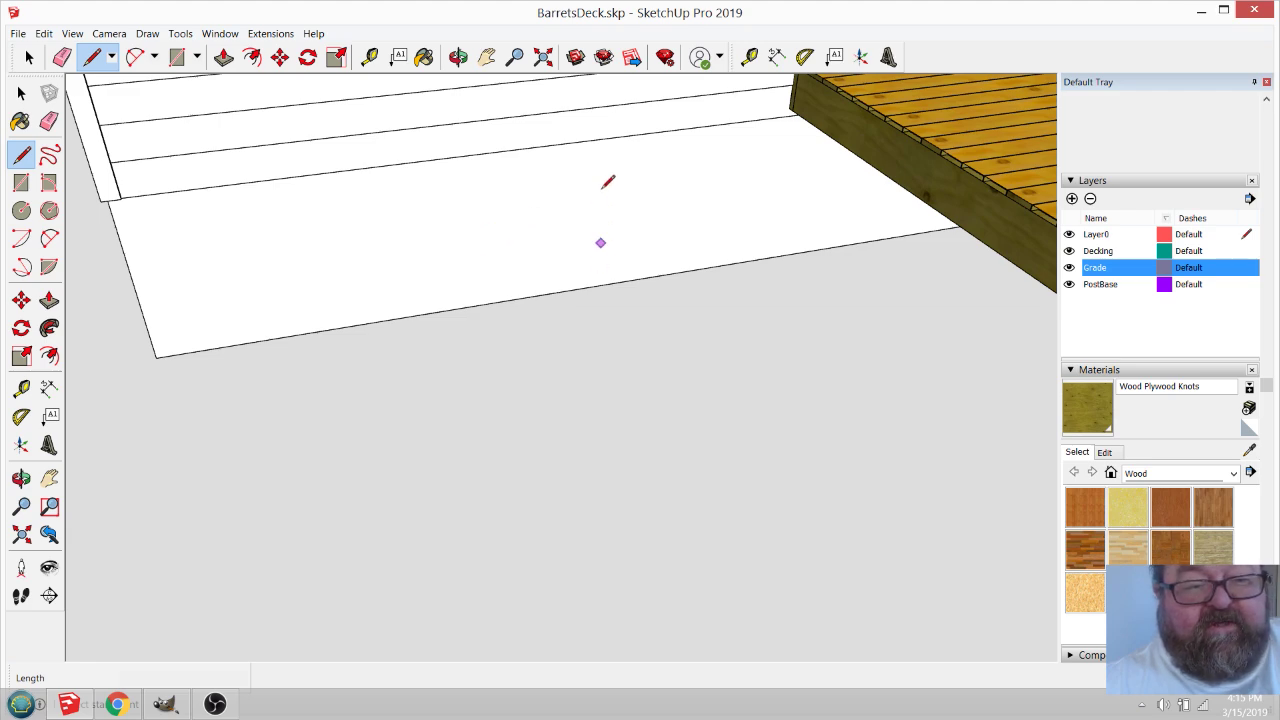
{"action": "left_click", "coordinate": [615, 137]}
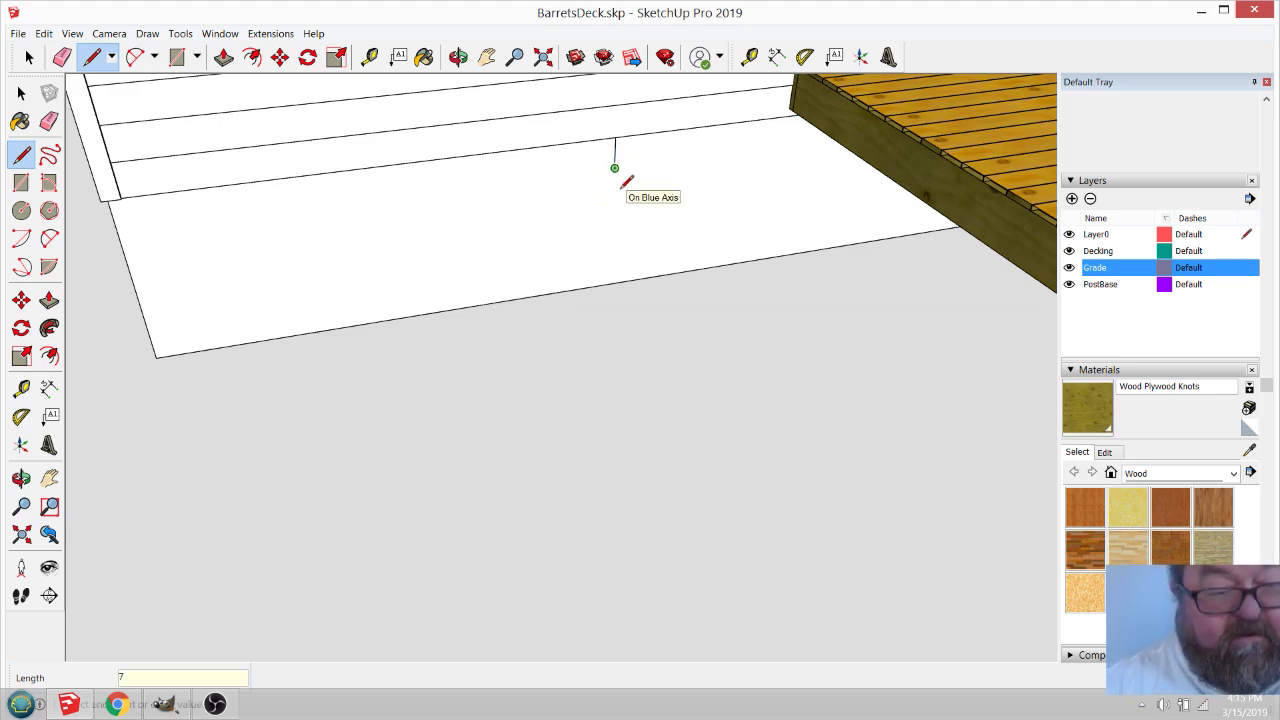
{"action": "key", "text": "Return"}
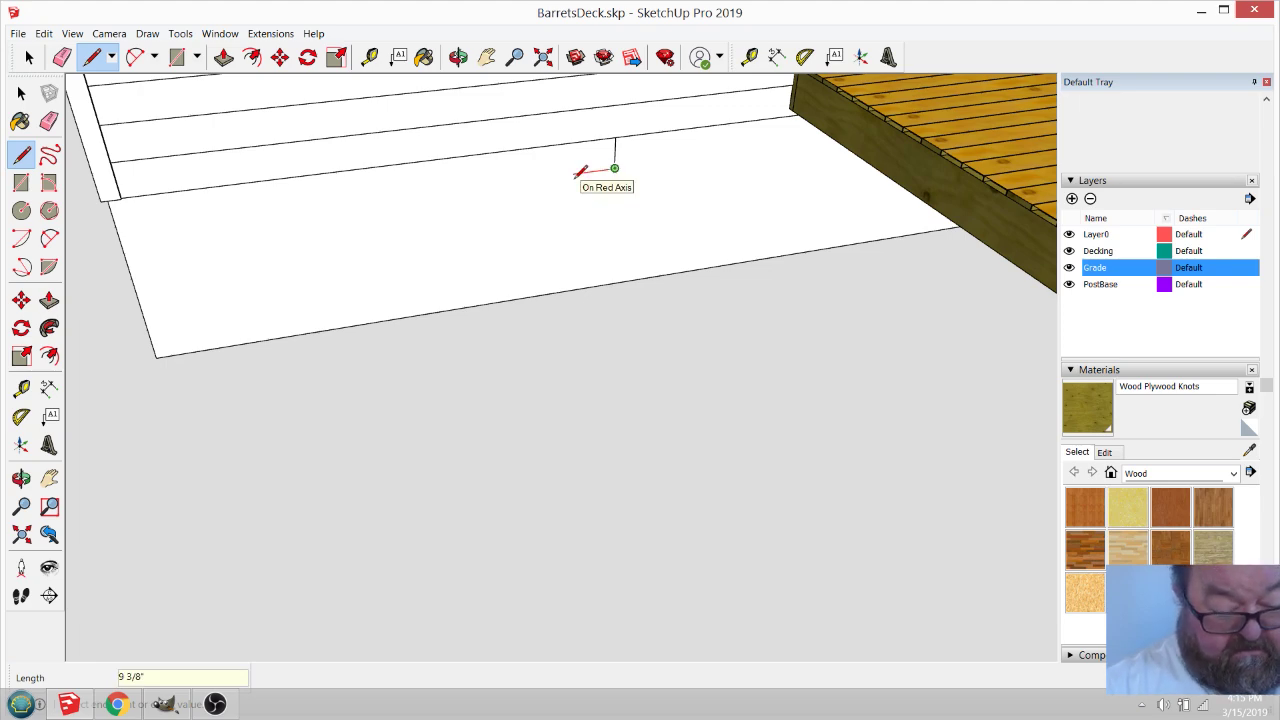
{"action": "key", "text": "Return"}
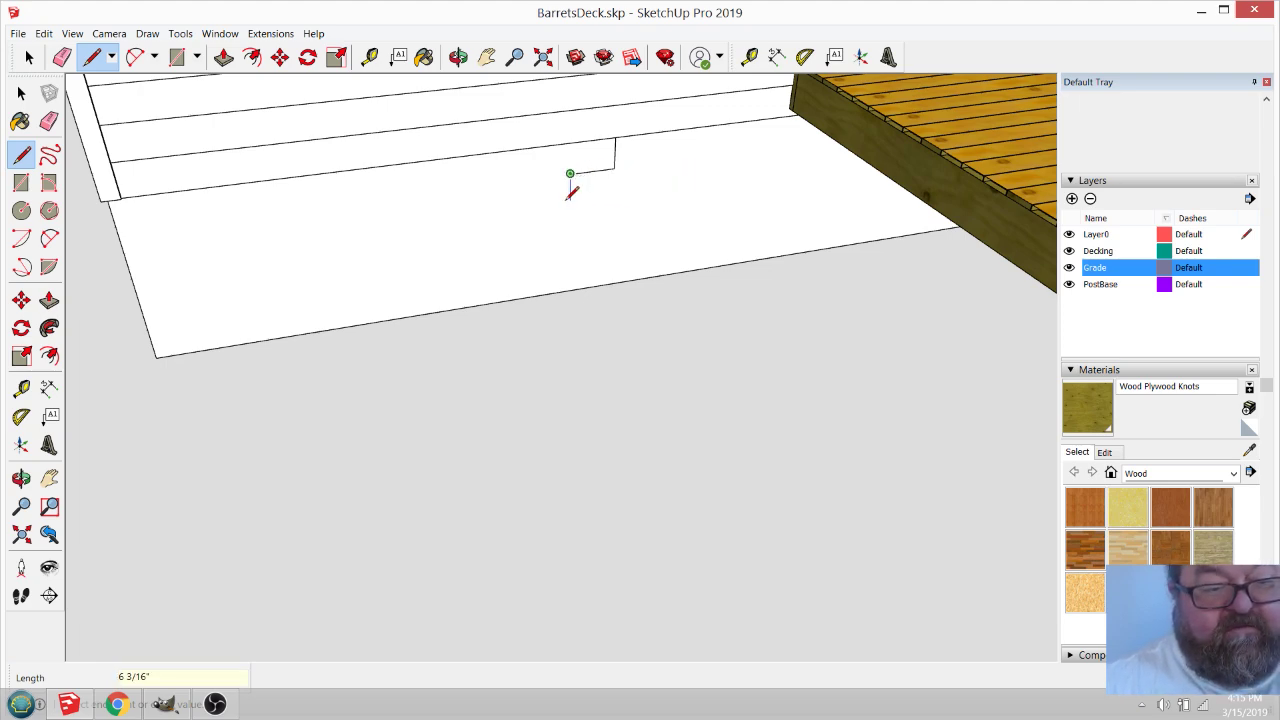
{"action": "type", "text": "7"}
{"action": "key", "text": "Return"}
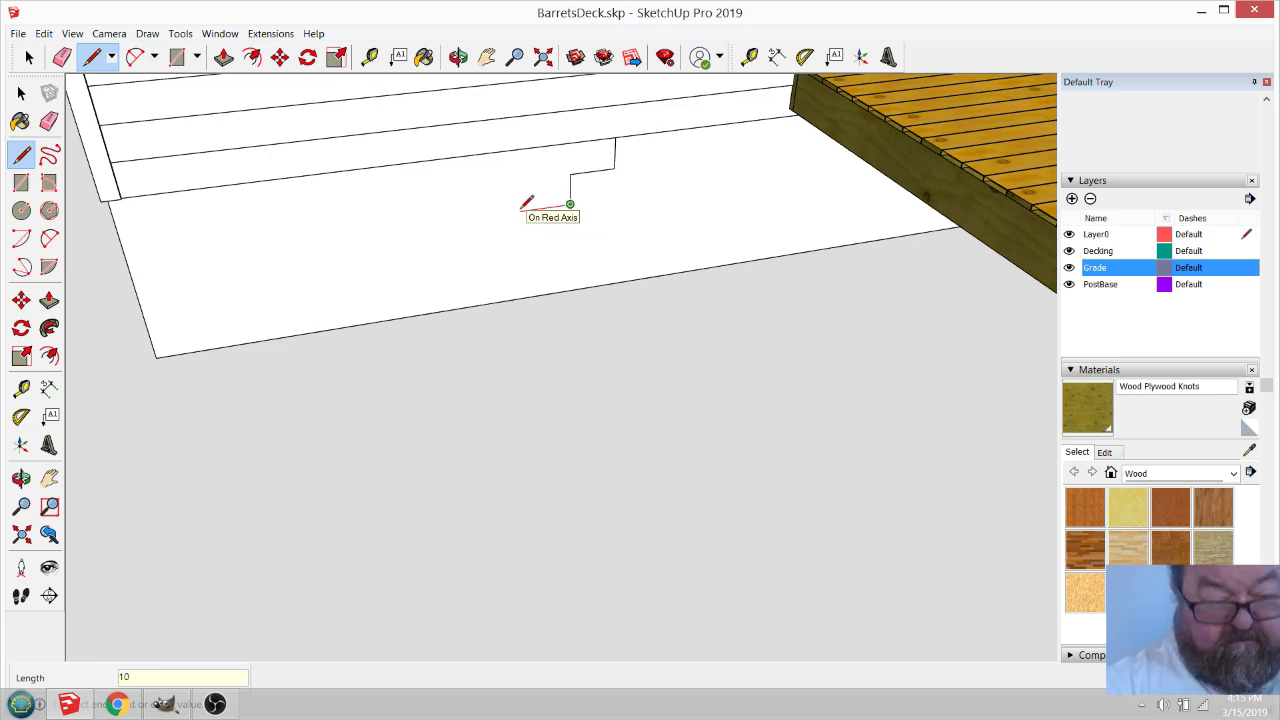
Continue the stair profile with a 10-inch tread and a 6-inch riser.
{"action": "key", "text": "Return"}
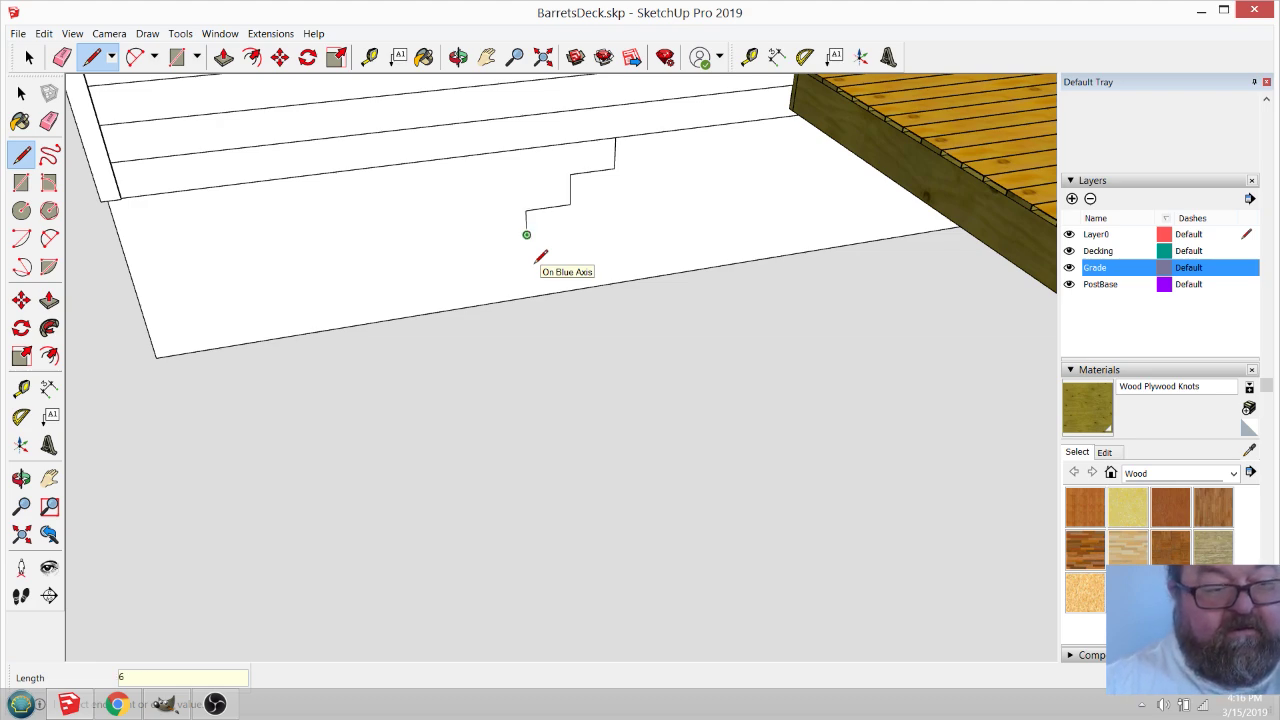
{"action": "key", "text": "Return"}
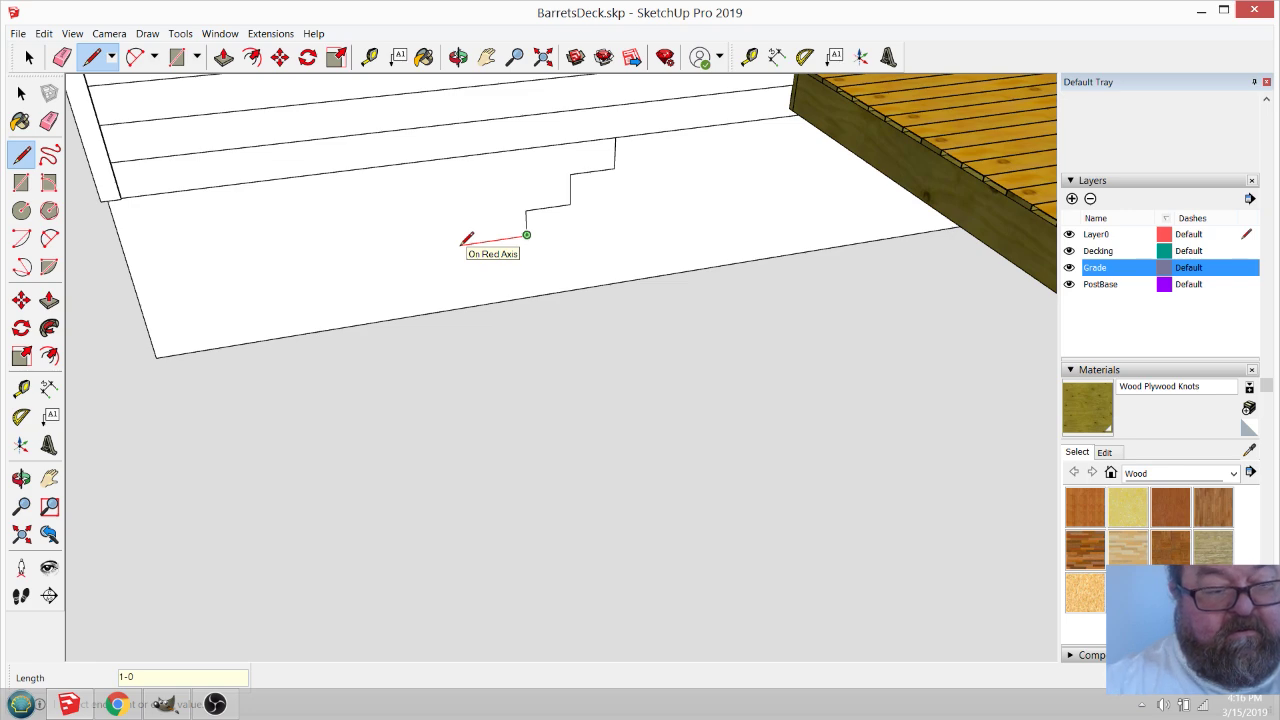
{"action": "type", "text": "1-0"}
{"action": "scroll", "coordinate": [472, 250], "scroll_direction": "up", "scroll_amount": 4}
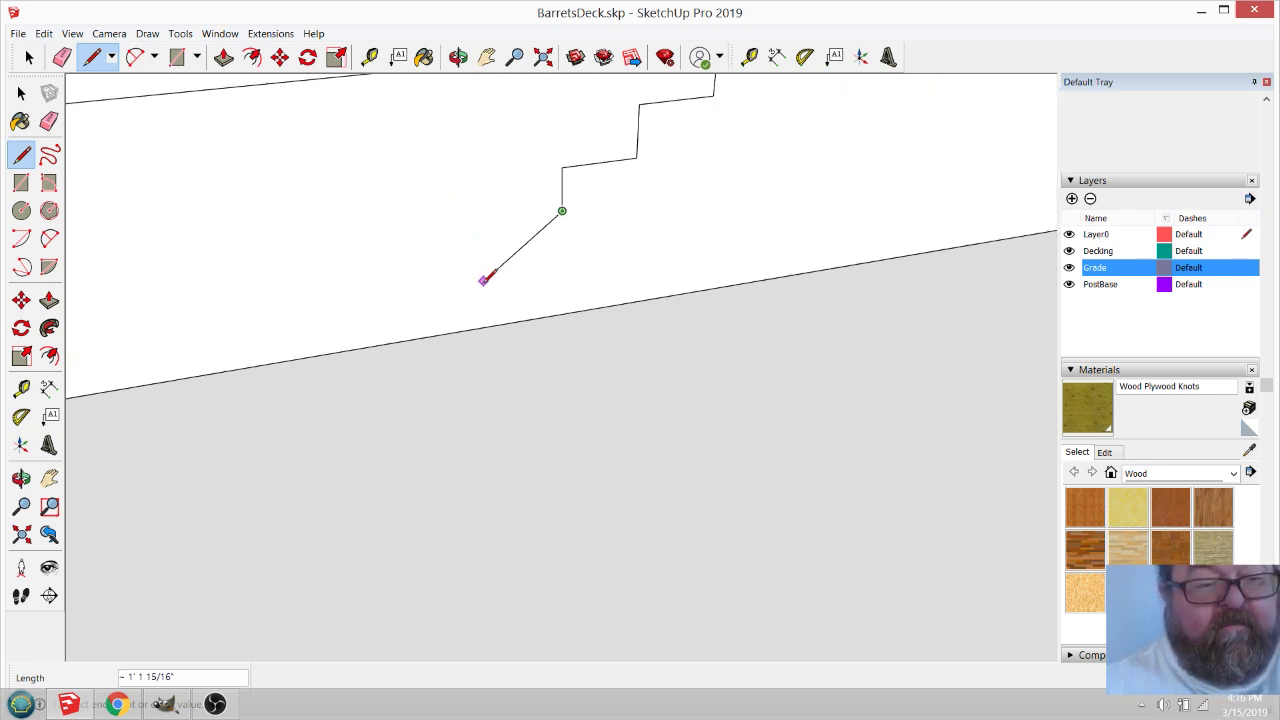
{"action": "left_click", "coordinate": [29, 57]}
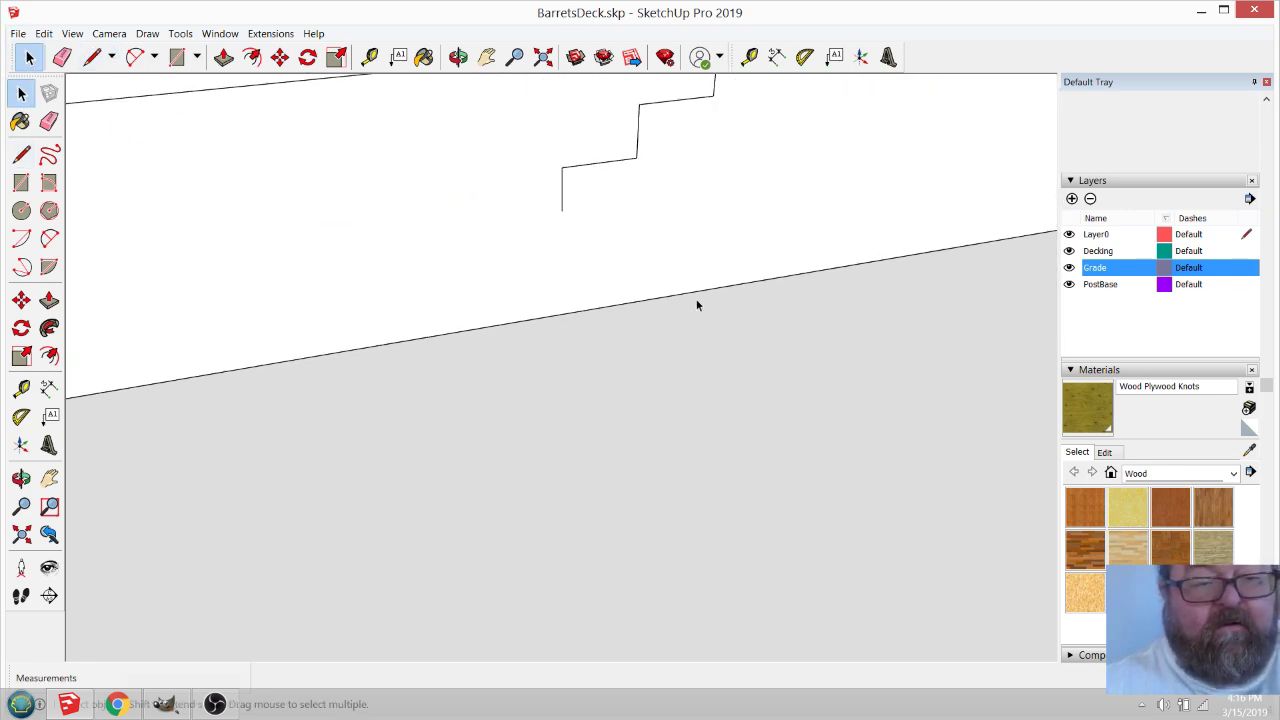
Copy the lowest tread and riser onto the lower end of the stair profile.
{"action": "left_click", "coordinate": [606, 178]}
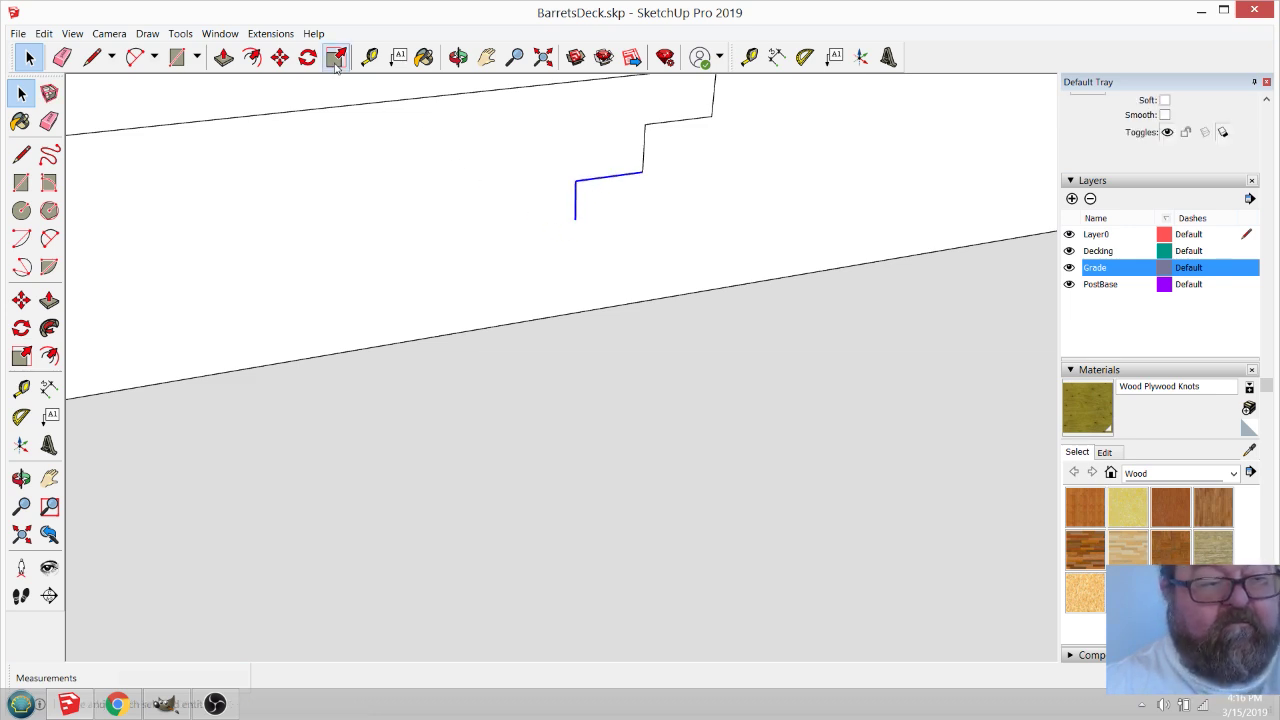
{"action": "left_click", "coordinate": [280, 57]}
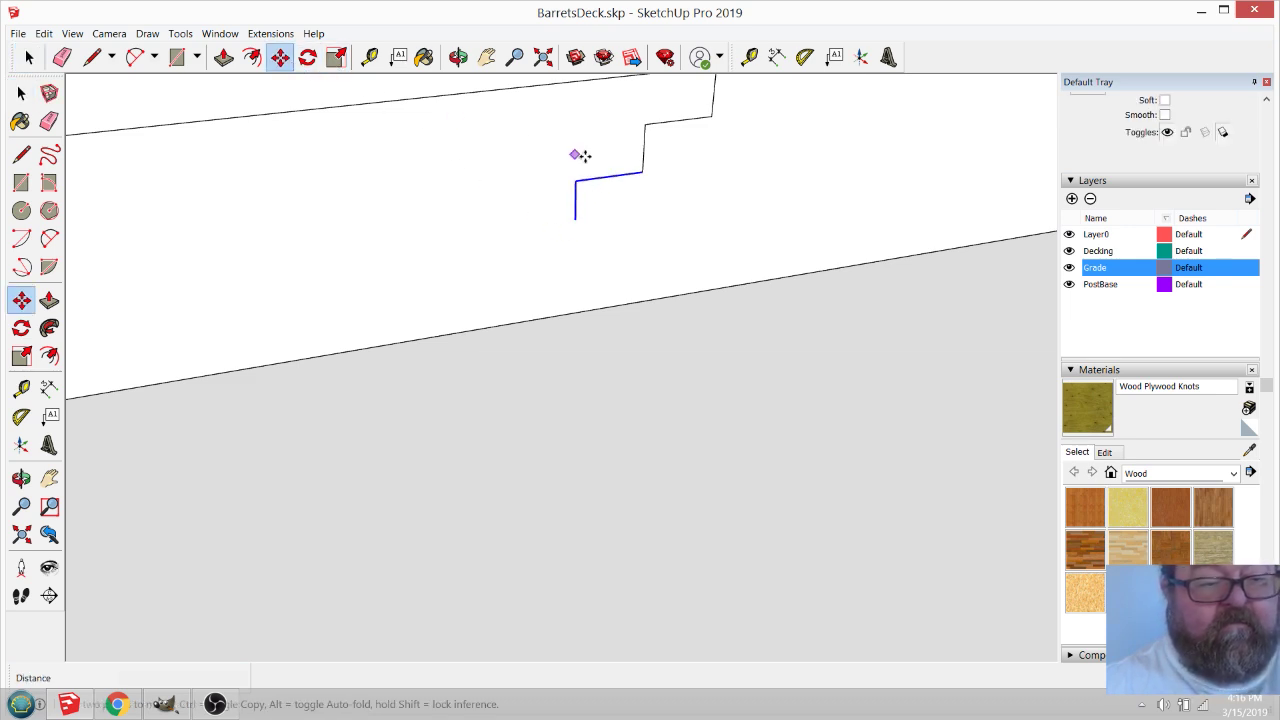
{"action": "left_click", "coordinate": [646, 171]}
{"action": "left_click", "coordinate": [575, 220]}
{"action": "scroll", "coordinate": [588, 270], "scroll_direction": "down", "scroll_amount": 1}
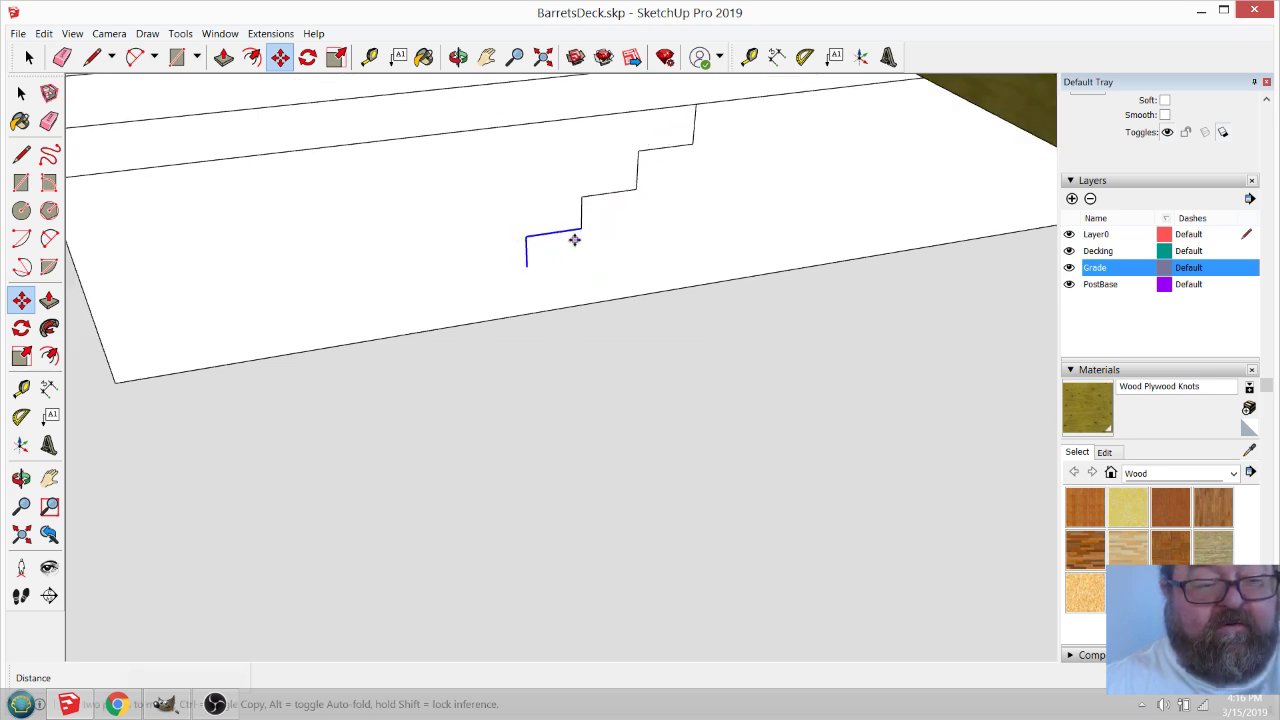
Measure the heights of the second and third risers in the stair profile.
{"action": "scroll", "coordinate": [636, 182], "scroll_direction": "up", "scroll_amount": 1}
{"action": "left_click", "coordinate": [370, 57]}
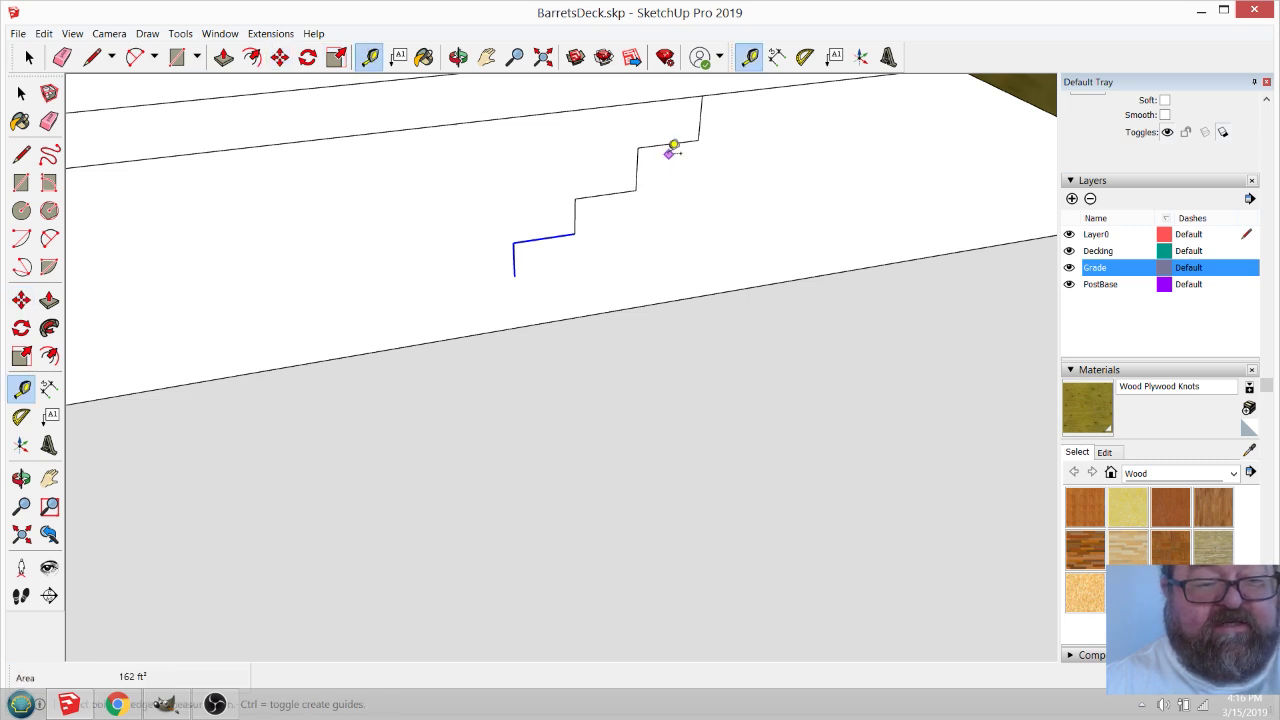
{"action": "left_click", "coordinate": [654, 145]}
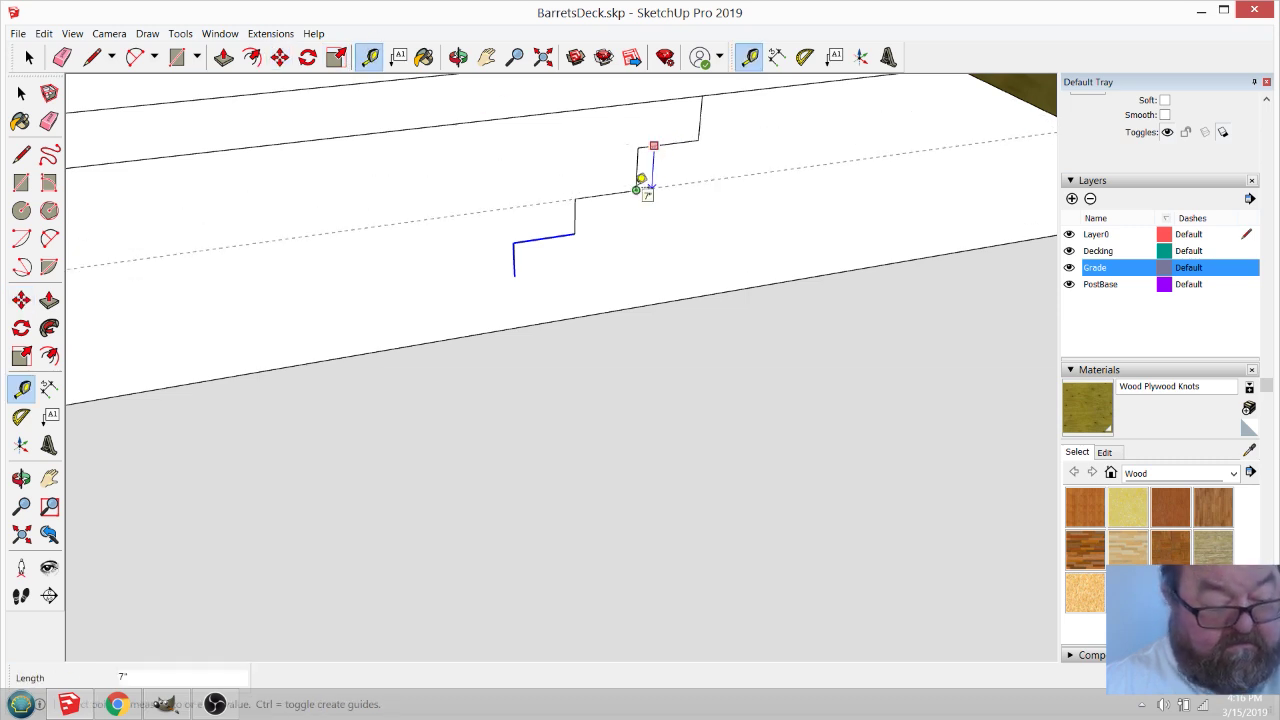
{"action": "left_click", "coordinate": [637, 189]}
{"action": "left_click", "coordinate": [589, 196]}
{"action": "left_click", "coordinate": [580, 233]}
Erase the two lowest tread-and-riser pairs from the stair profile.
{"action": "left_click", "coordinate": [62, 57]}
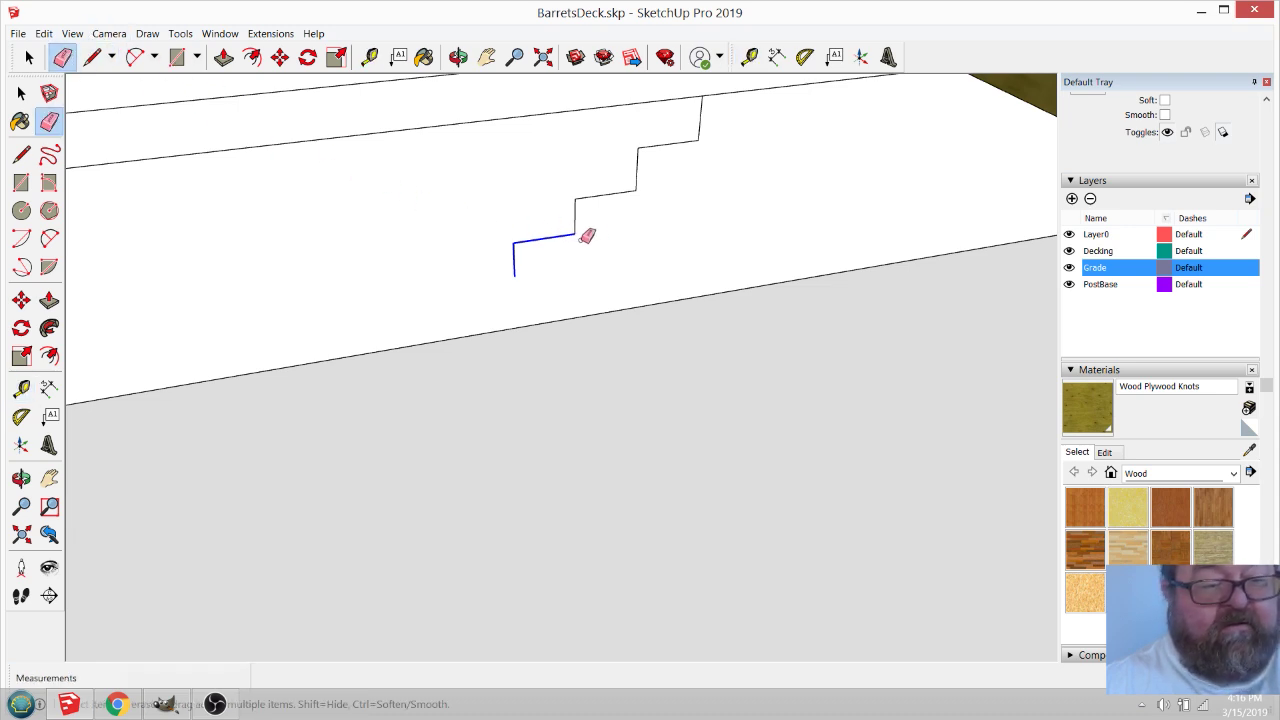
{"action": "left_click_drag", "start_coordinate": [560, 230], "coordinate": [509, 266]}
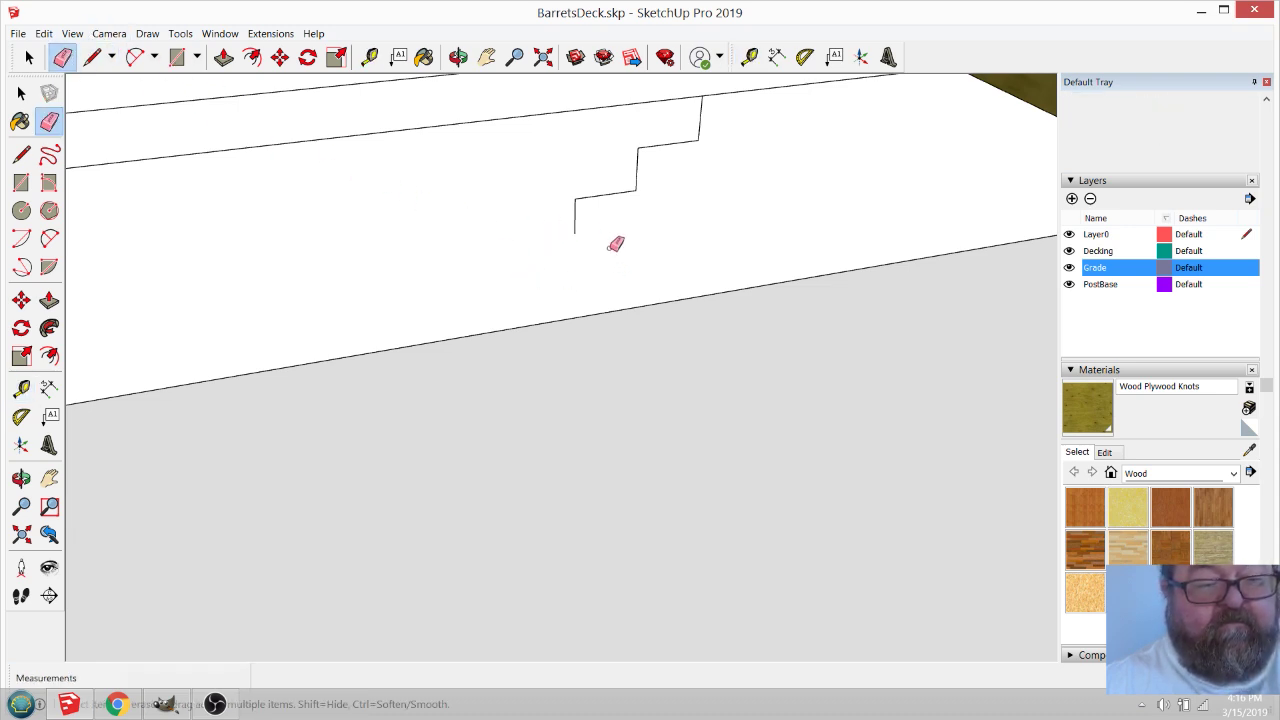
{"action": "left_click_drag", "start_coordinate": [588, 197], "coordinate": [390, 190]}
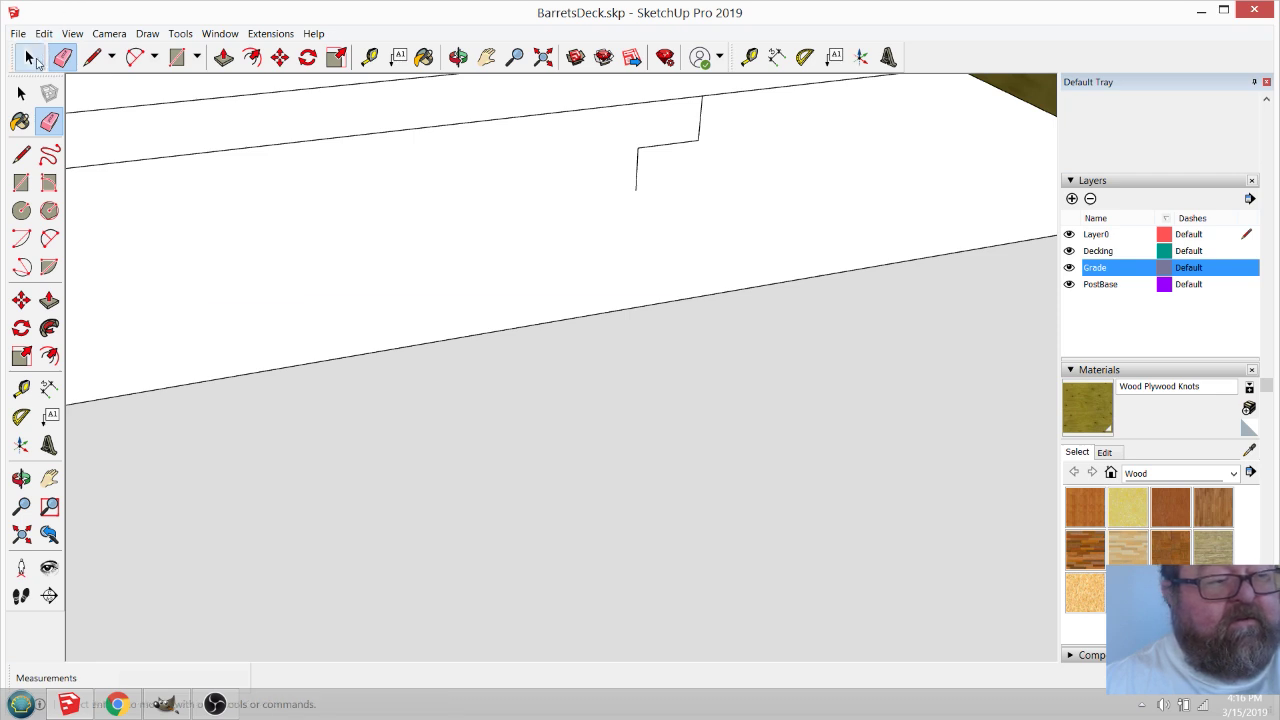
Copy the remaining 10-inch tread and 7-inch riser pair end to end three times to extend the stair profile down to the grade.
{"action": "left_click", "coordinate": [29, 57]}
{"action": "left_click", "coordinate": [655, 146]}
{"action": "left_click", "coordinate": [636, 175], "text": "shift"}
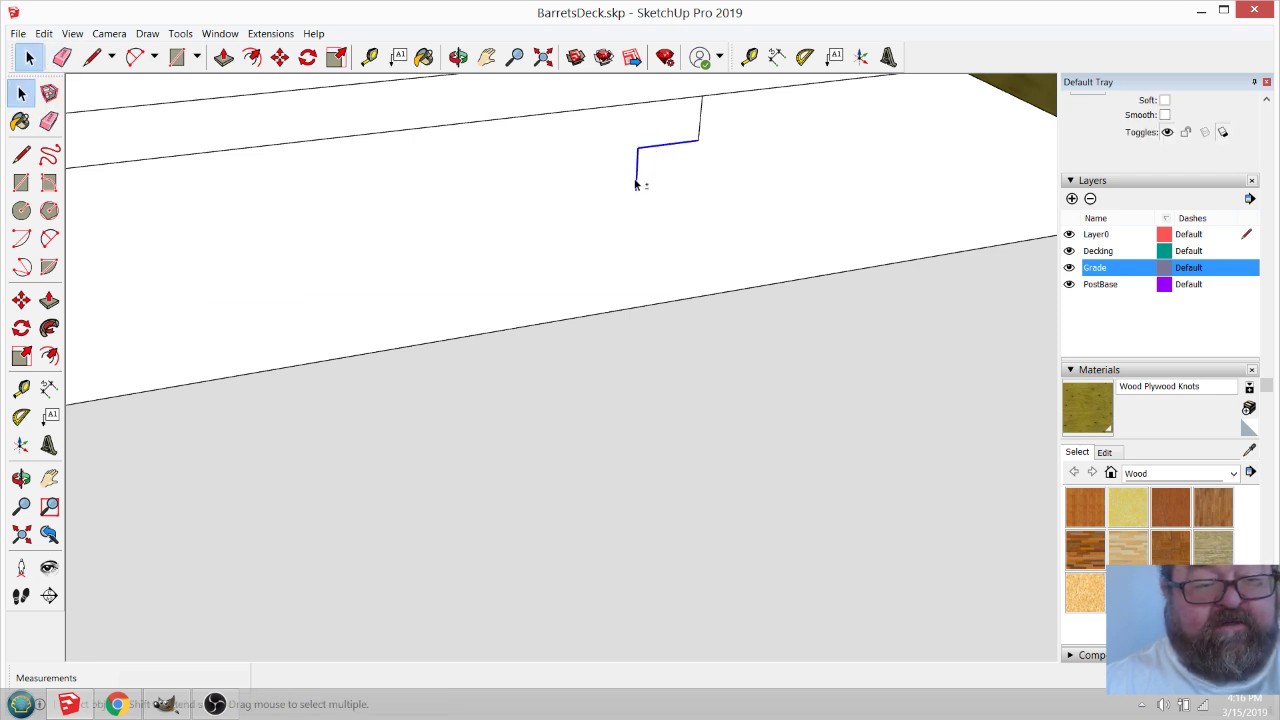
{"action": "left_click", "coordinate": [281, 57]}
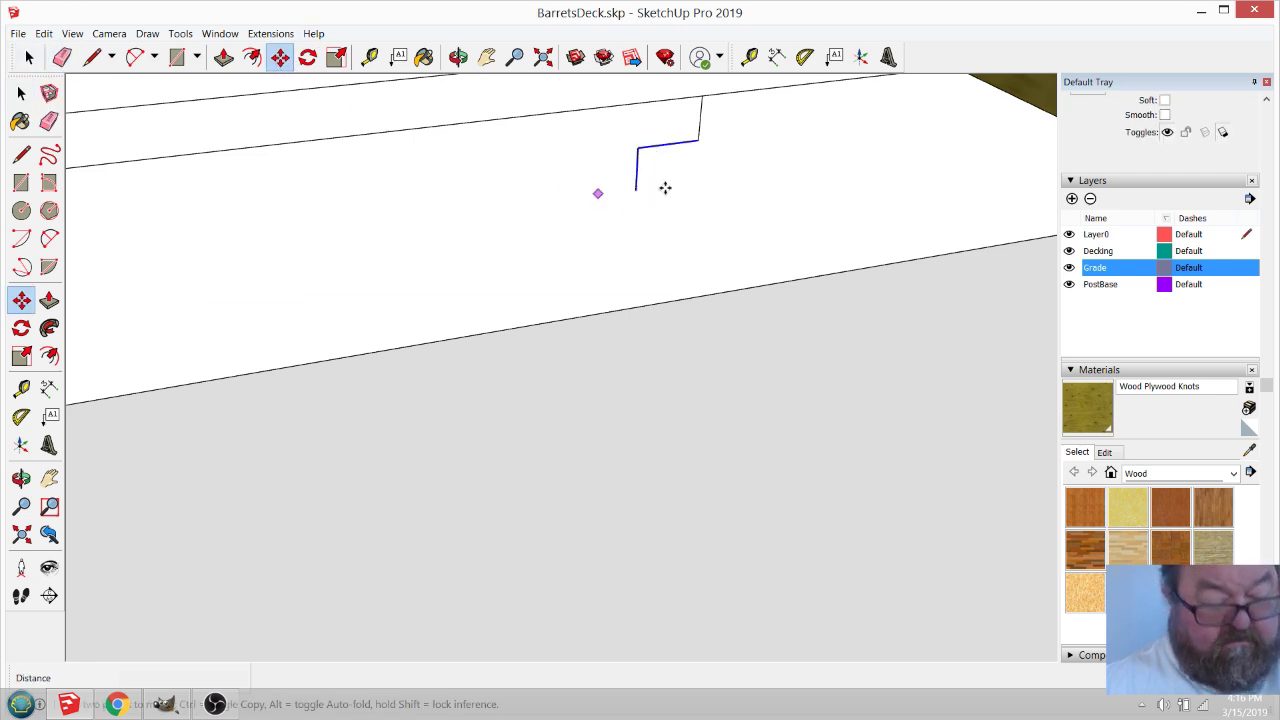
{"action": "left_click", "coordinate": [698, 143]}
{"action": "key", "text": "ctrl"}
{"action": "left_click", "coordinate": [575, 240]}
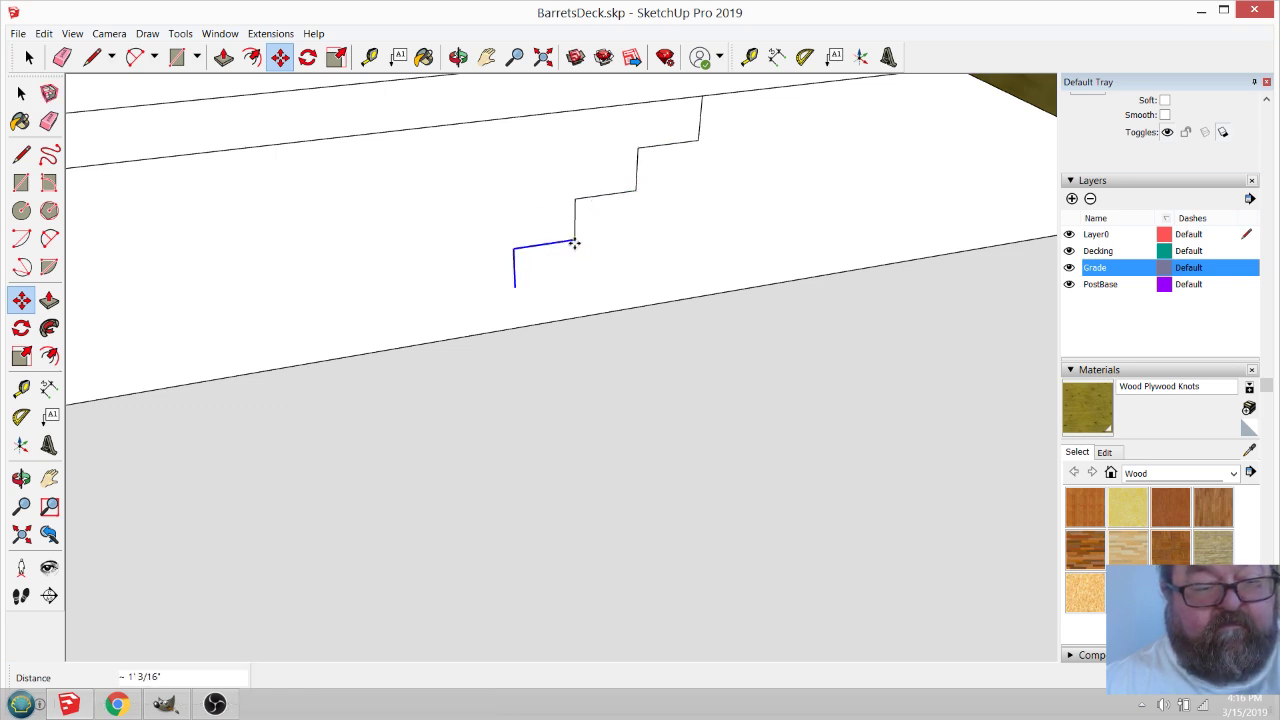
{"action": "left_click", "coordinate": [575, 239]}
{"action": "key", "text": "ctrl"}
{"action": "left_click", "coordinate": [514, 287]}
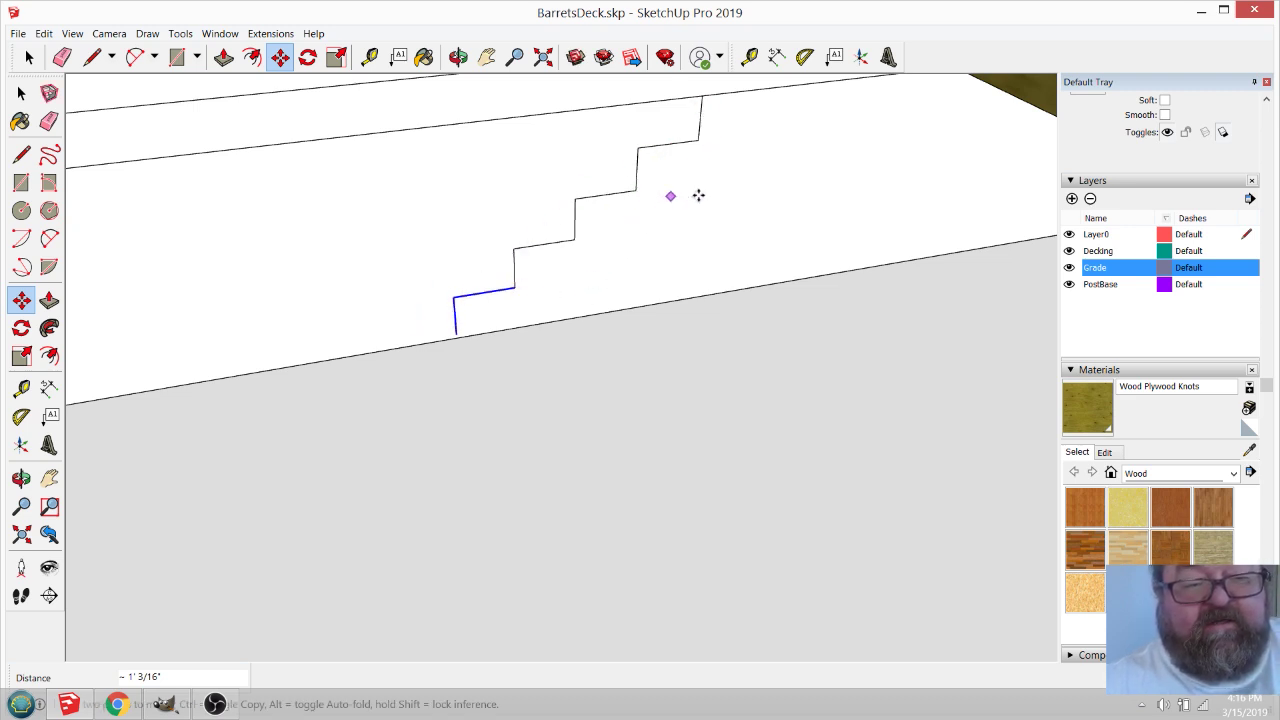
Place a sloped guide through the stair nosings and a parallel guide offset 11.25 inches behind it.
{"action": "left_click", "coordinate": [92, 57]}
{"action": "left_click", "coordinate": [368, 58]}
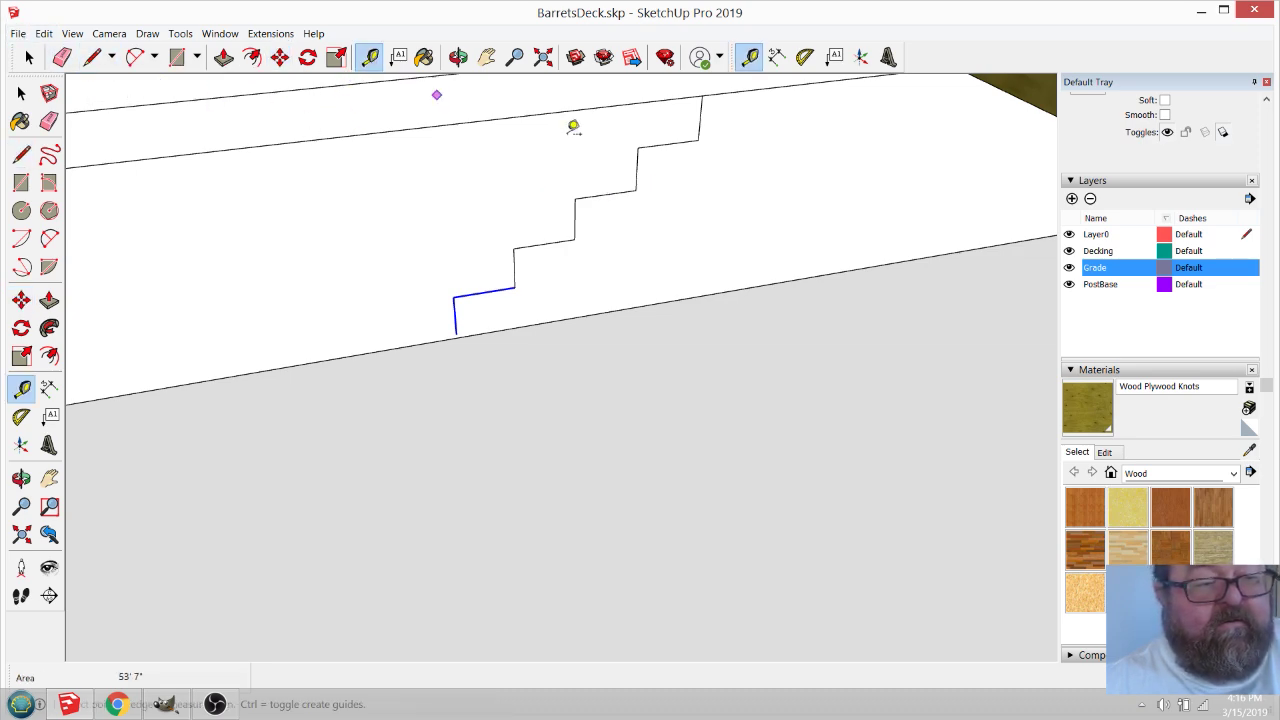
{"action": "left_click", "coordinate": [637, 148]}
{"action": "left_click", "coordinate": [455, 296]}
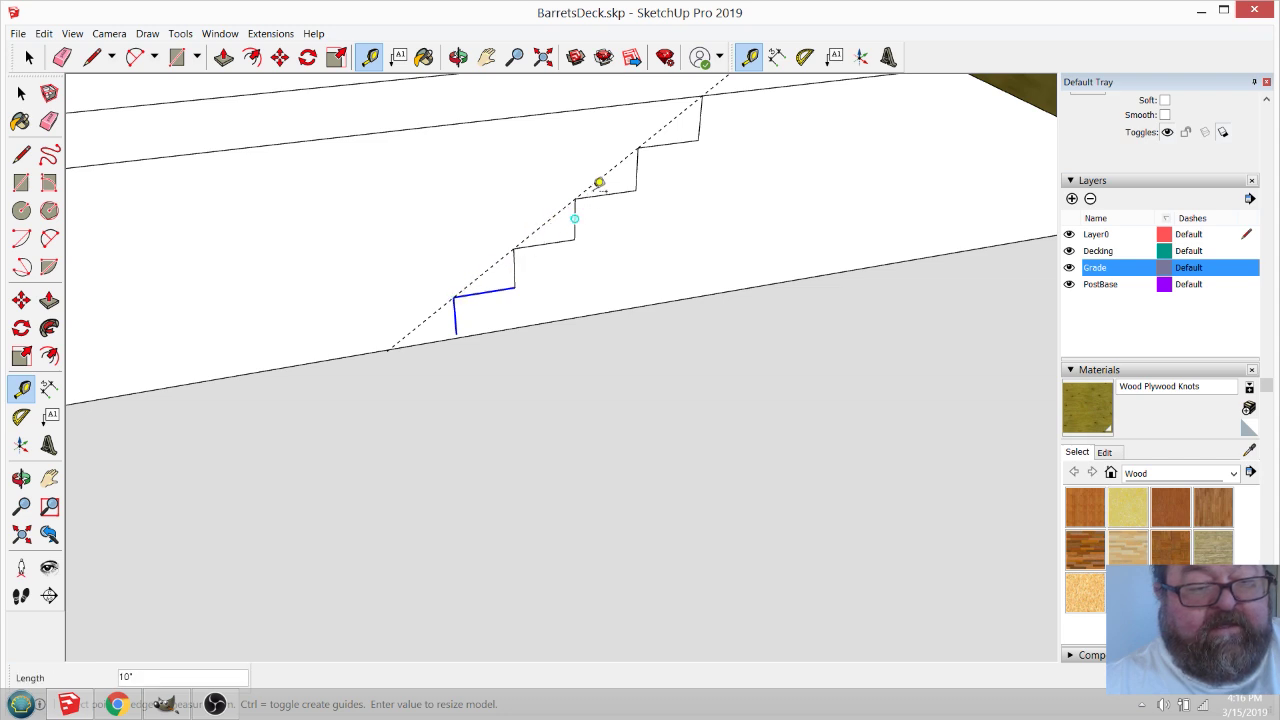
{"action": "left_click", "coordinate": [595, 181]}
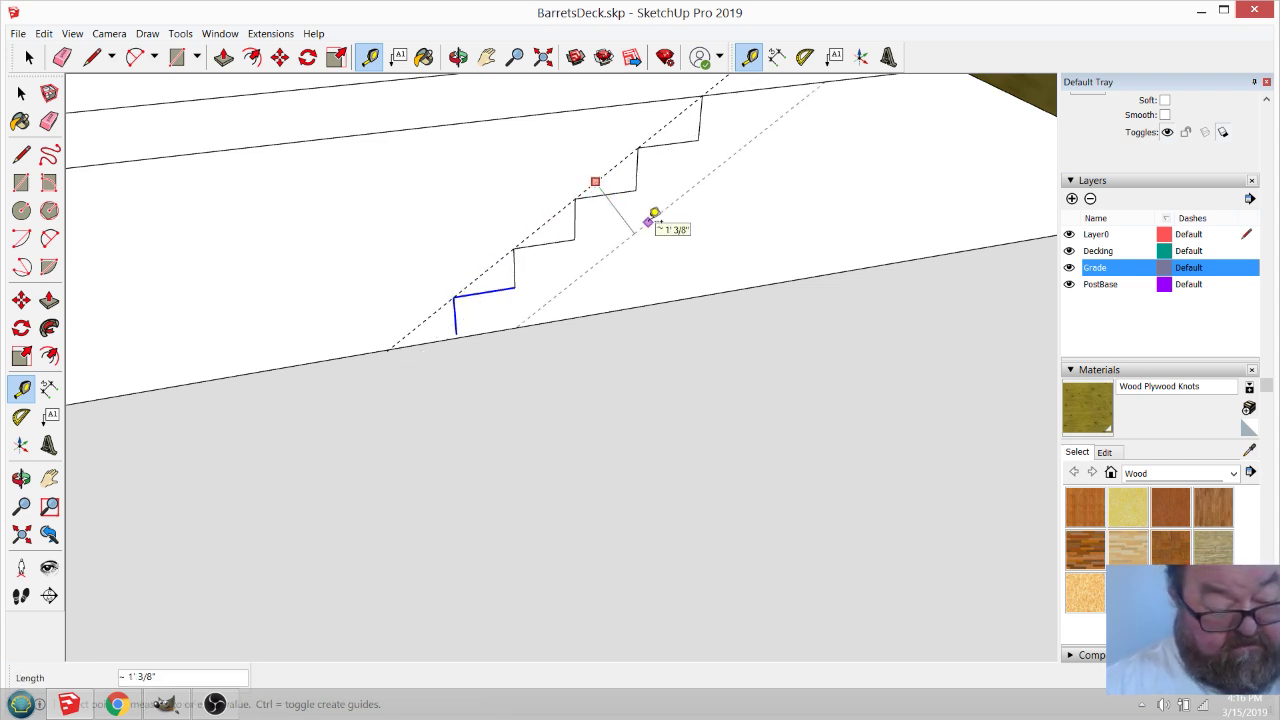
{"action": "type", "text": "11.25"}
{"action": "key", "text": "Return"}
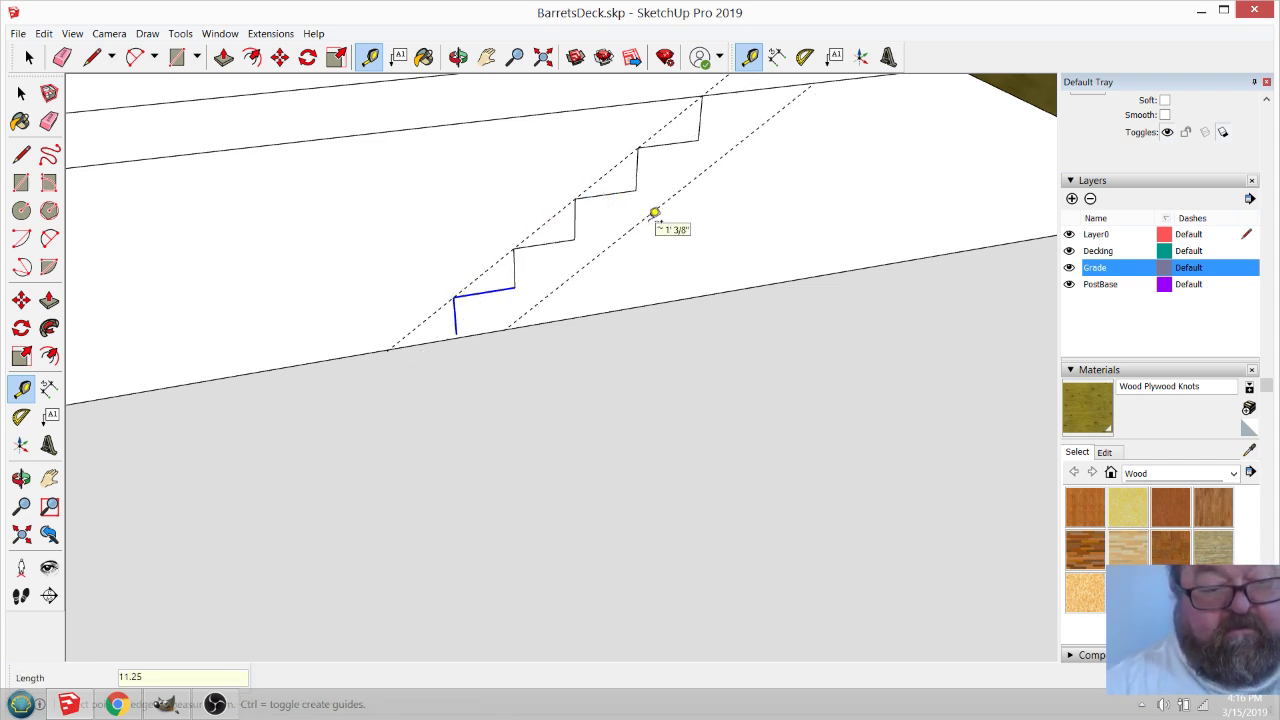
Draw a base line from the foot of the lowest riser along the grade past the offset guide.
{"action": "left_click", "coordinate": [91, 57]}
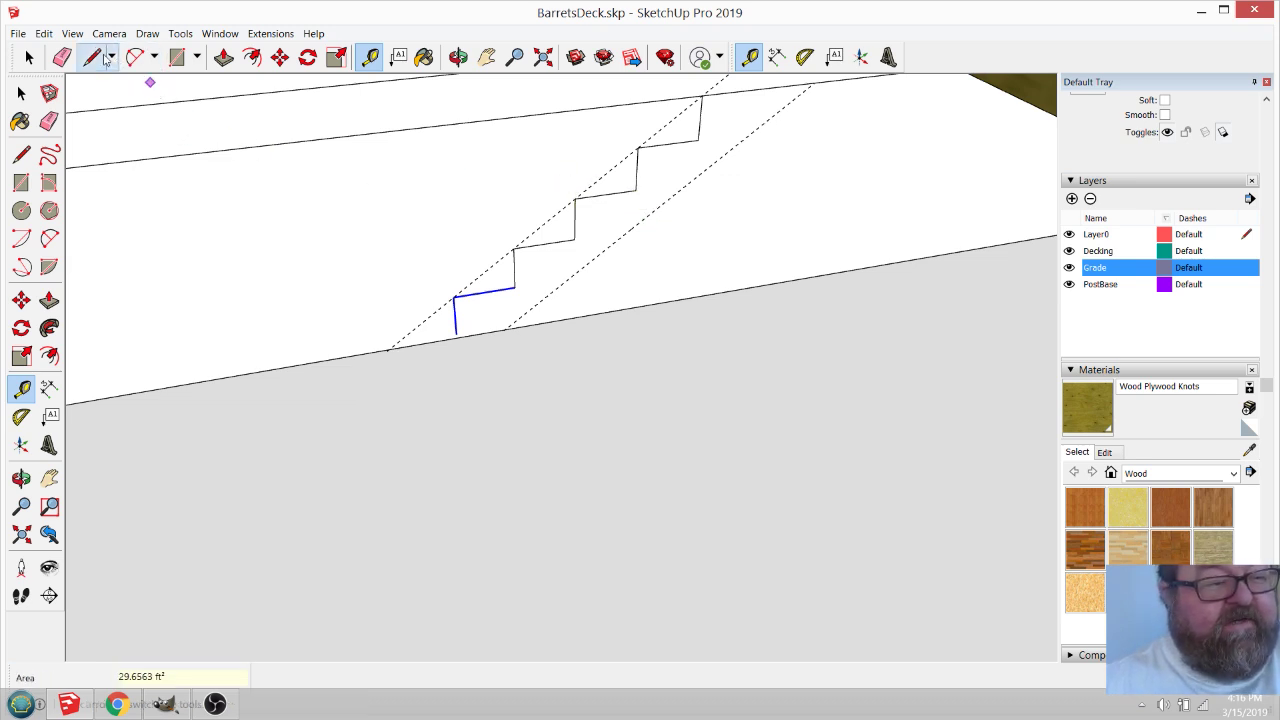
{"action": "left_click", "coordinate": [456, 334]}
{"action": "left_click", "coordinate": [549, 311]}
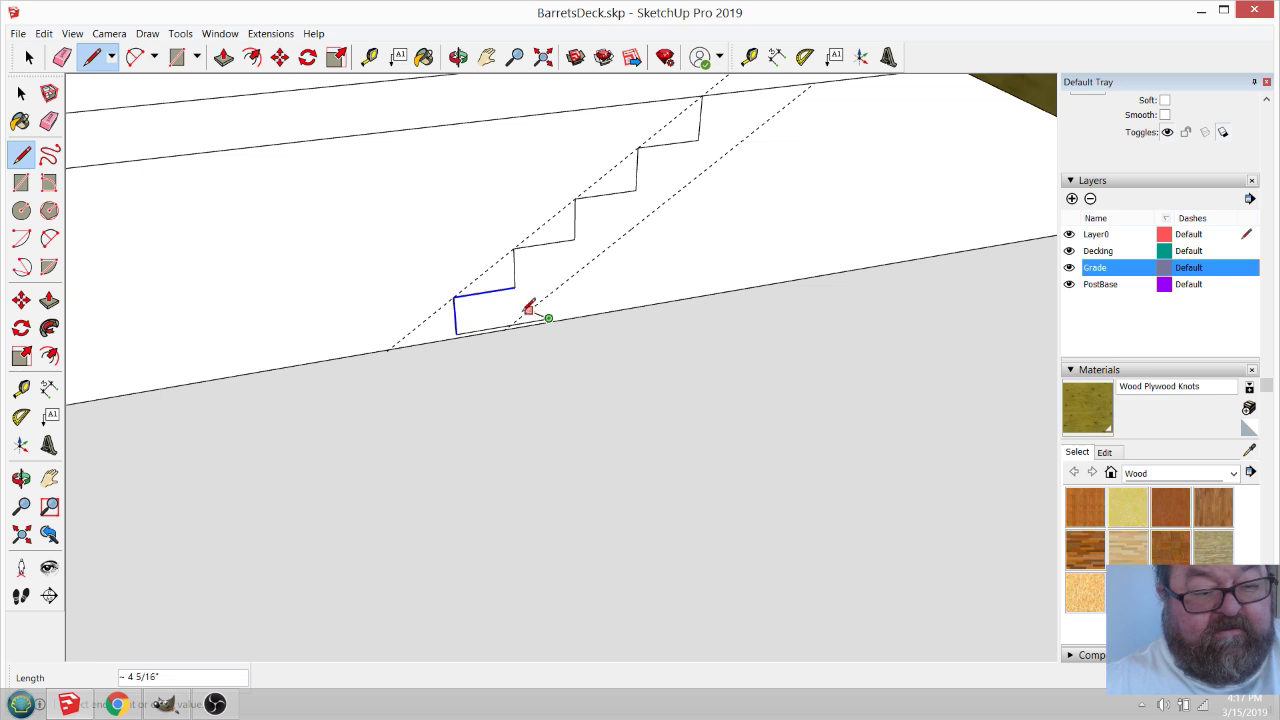
{"action": "key", "text": "Escape"}
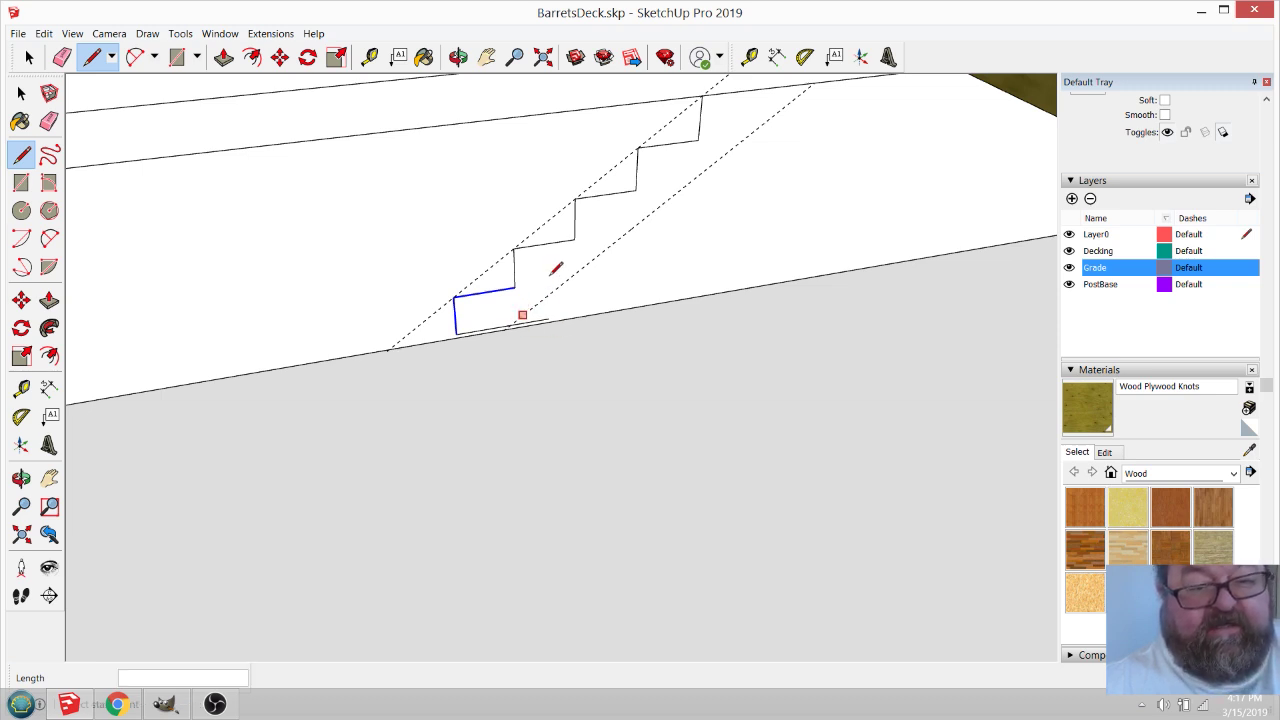
Draw a vertical line from the back end of the top tread down past the offset guide.
{"action": "left_click", "coordinate": [698, 139]}
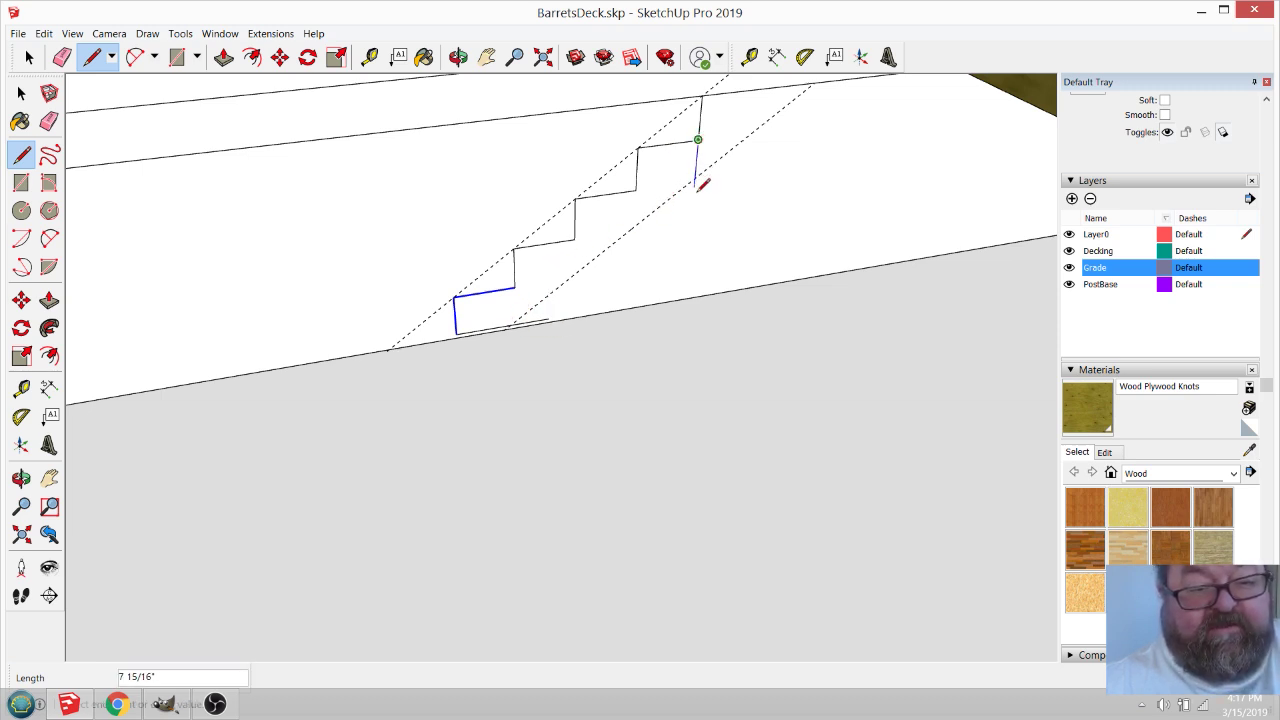
{"action": "left_click", "coordinate": [692, 201]}
{"action": "key", "text": "Escape"}
{"action": "left_click", "coordinate": [695, 172]}
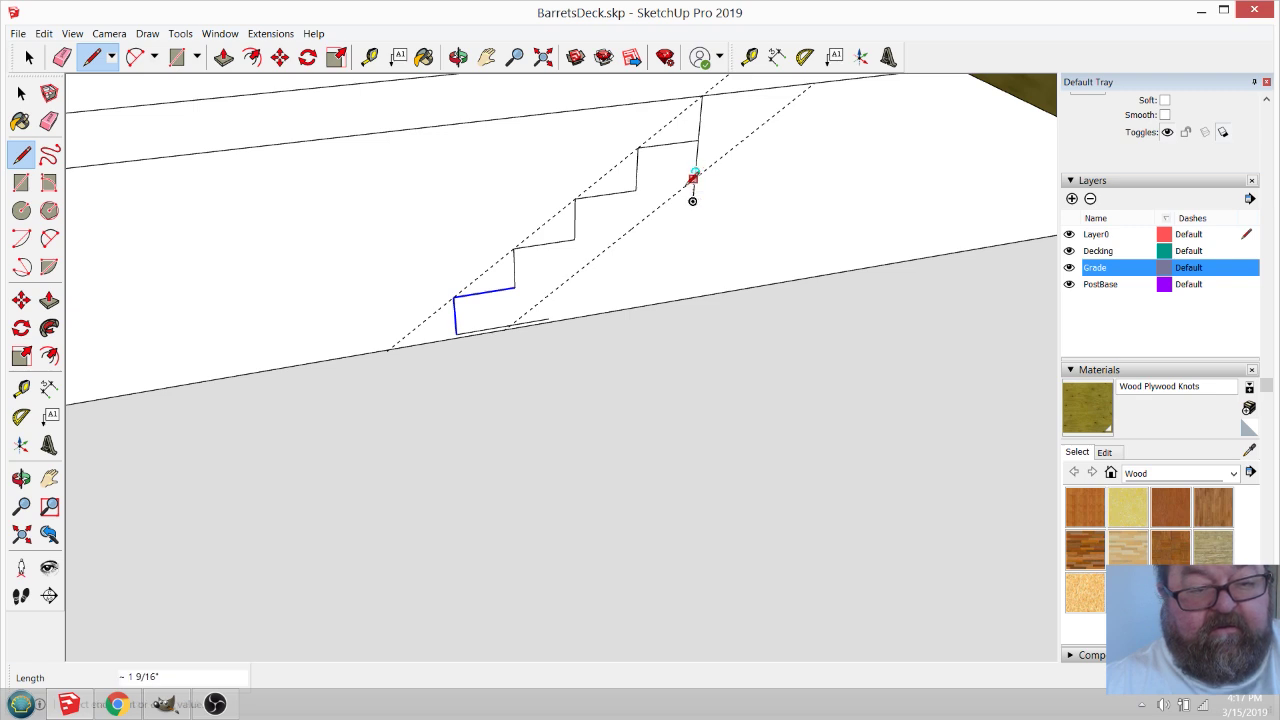
{"action": "scroll", "coordinate": [630, 220], "scroll_direction": "up", "scroll_amount": 4}
{"action": "key", "text": "Escape"}
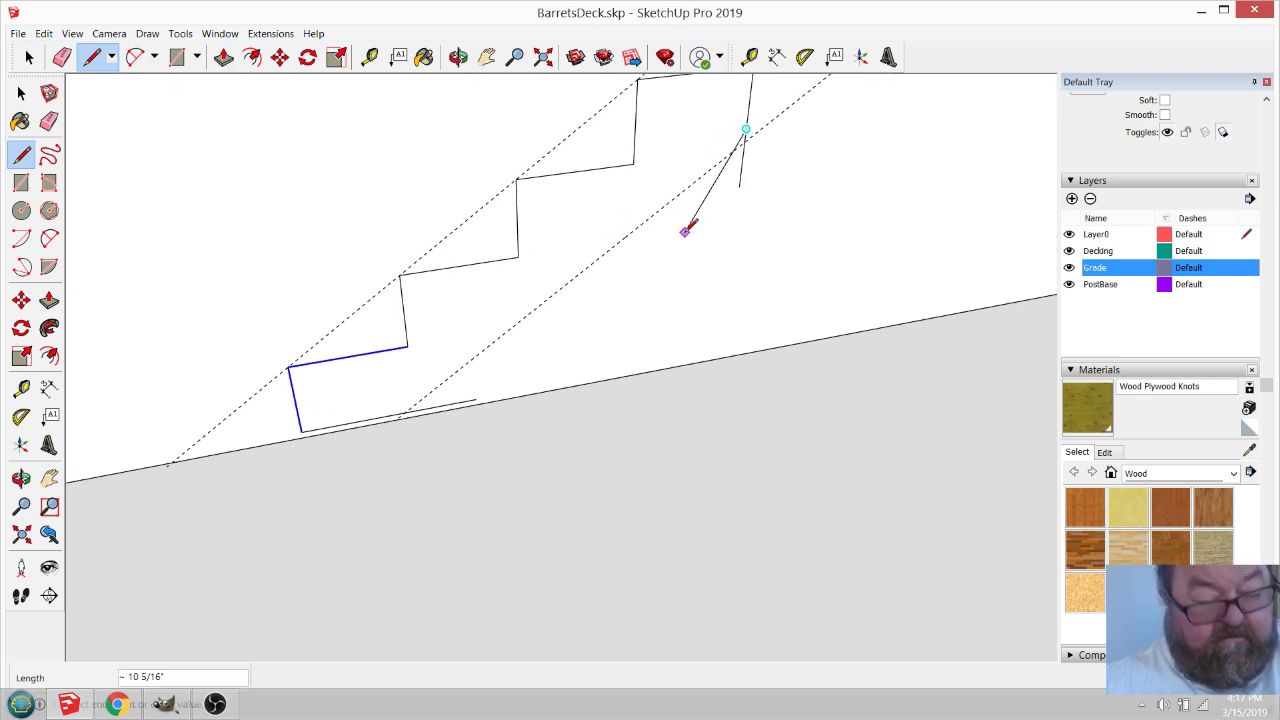
{"action": "left_click", "coordinate": [745, 142]}
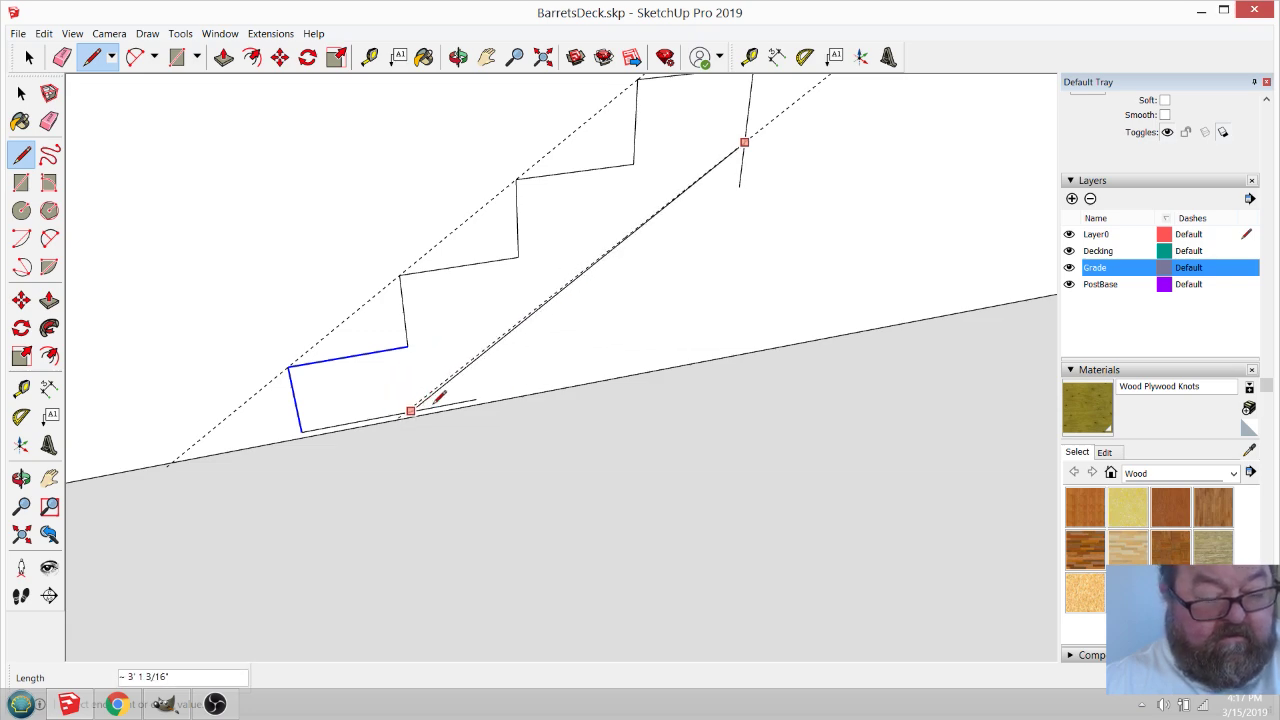
{"action": "key", "text": "Escape"}
Erase the lowest riser and redraw it along the blue axis from the lowest nosing down to the base line.
{"action": "scroll", "coordinate": [582, 389], "scroll_direction": "down", "scroll_amount": 2}
{"action": "left_click", "coordinate": [458, 56]}
{"action": "left_click_drag", "start_coordinate": [640, 220], "coordinate": [271, 488]}
{"action": "left_click", "coordinate": [92, 57]}
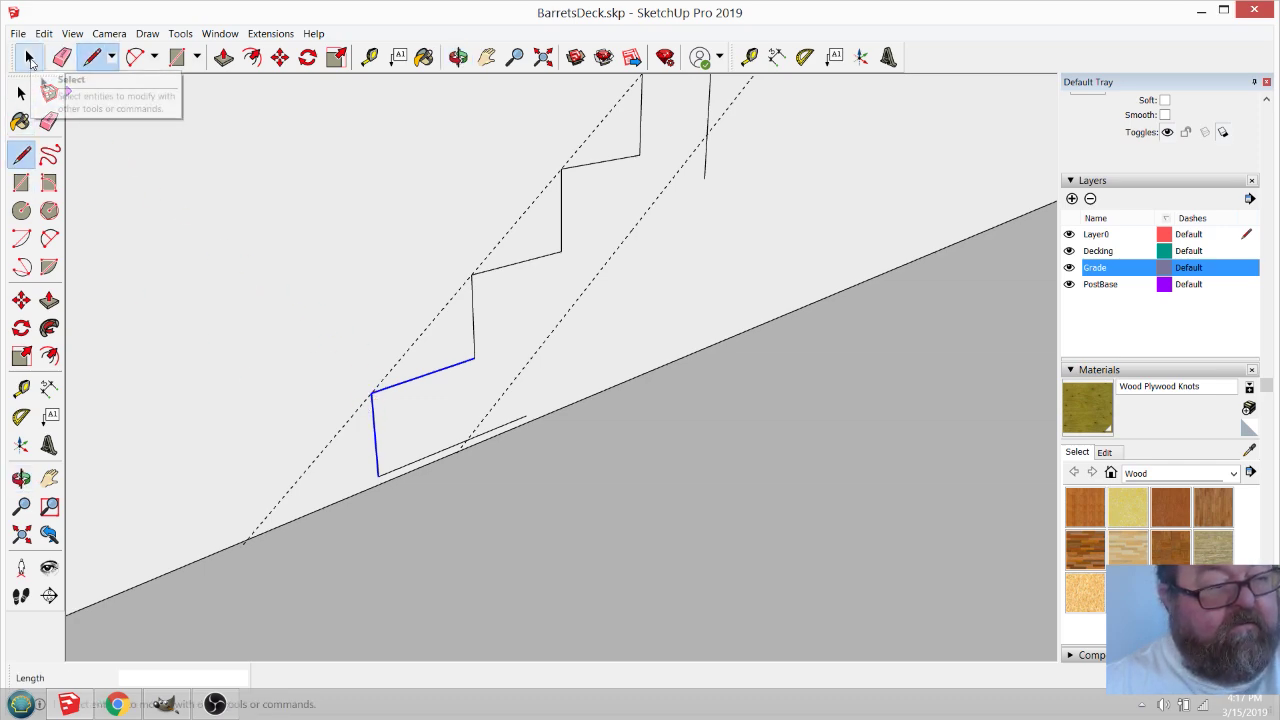
{"action": "left_click", "coordinate": [62, 57]}
{"action": "left_click", "coordinate": [374, 412]}
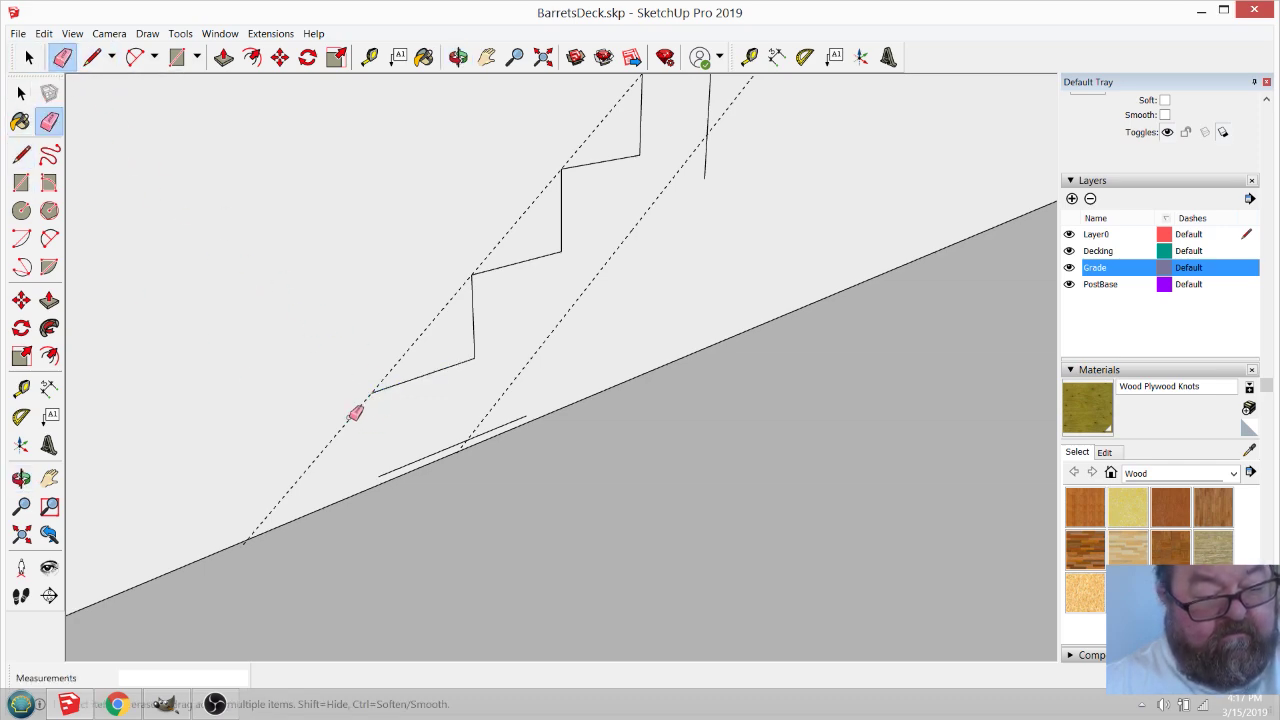
{"action": "left_click", "coordinate": [91, 58]}
{"action": "left_click", "coordinate": [372, 391]}
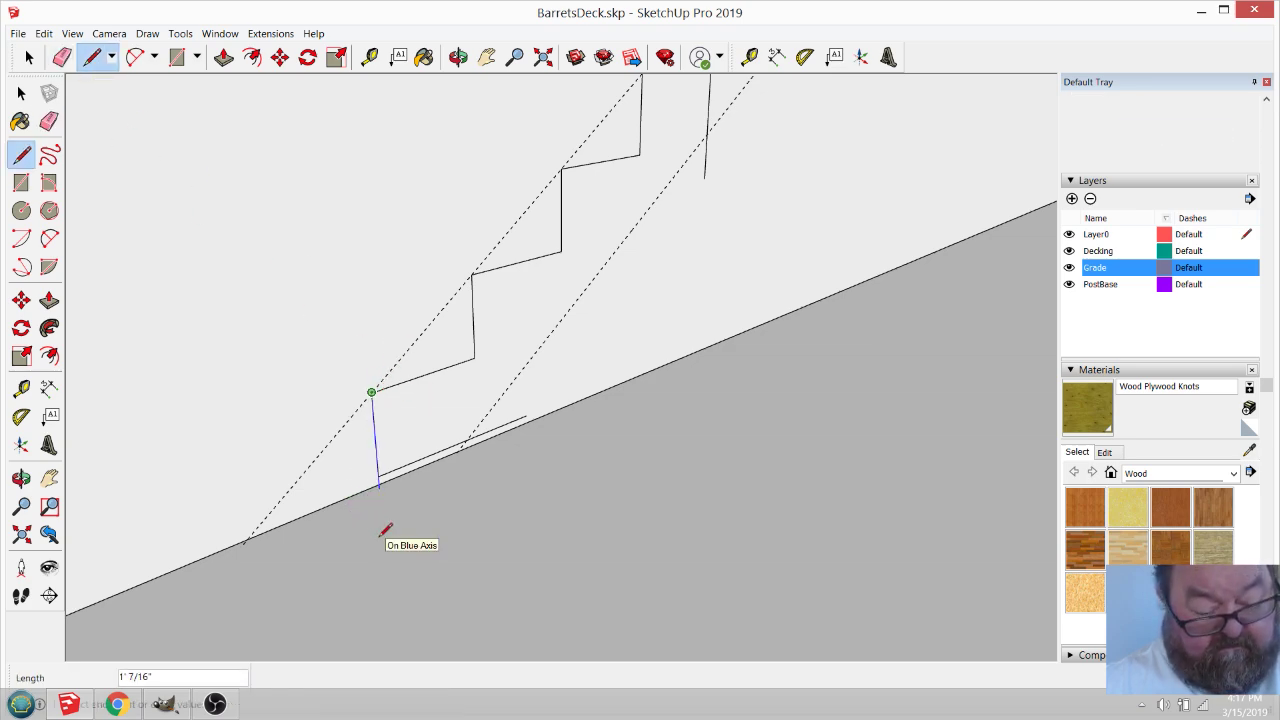
{"action": "left_click", "coordinate": [386, 530]}
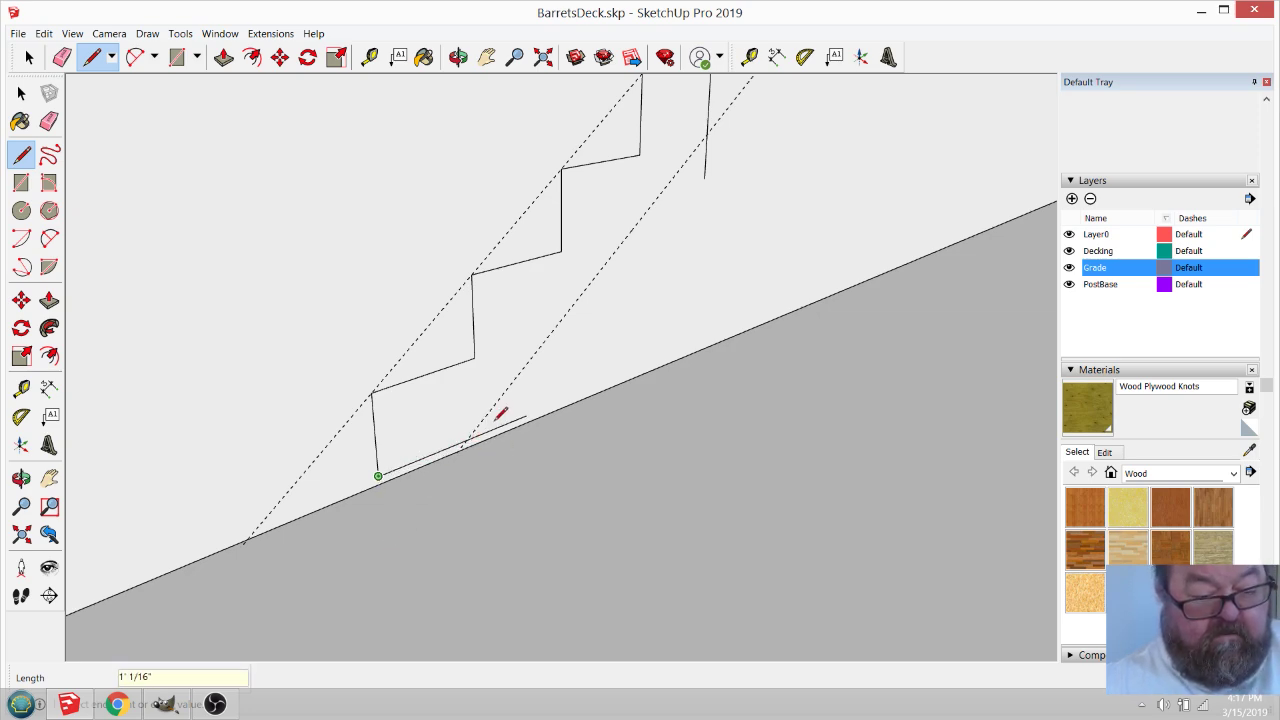
Erase the offset guide behind the stair profile, keeping the guide through the nosings.
{"action": "scroll", "coordinate": [500, 436], "scroll_direction": "down", "scroll_amount": 2}
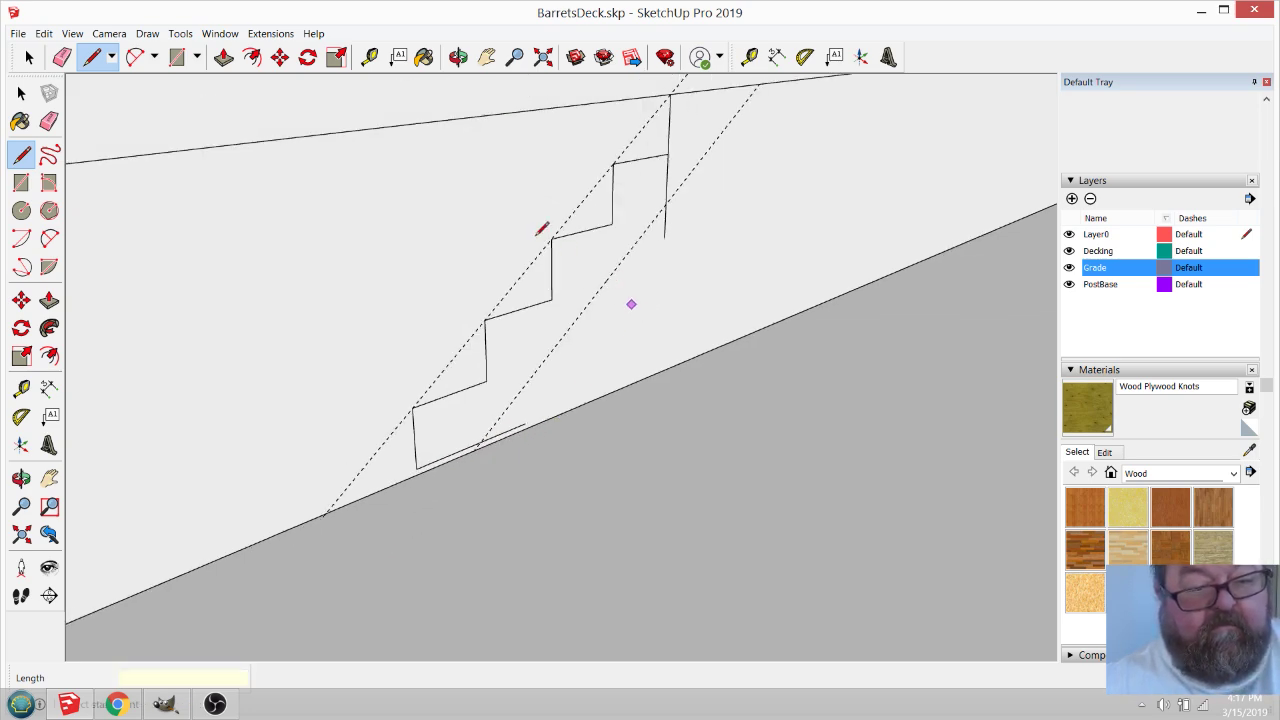
{"action": "left_click", "coordinate": [458, 57]}
{"action": "mouse_move", "coordinate": [570, 330]}
{"action": "left_mouse_down"}
{"action": "mouse_move", "coordinate": [757, 229]}
{"action": "mouse_move", "coordinate": [702, 200]}
{"action": "mouse_move", "coordinate": [737, 186]}
{"action": "mouse_move", "coordinate": [743, 200]}
{"action": "mouse_move", "coordinate": [697, 219]}
{"action": "mouse_move", "coordinate": [740, 220]}
{"action": "mouse_move", "coordinate": [432, 288]}
{"action": "left_mouse_up"}
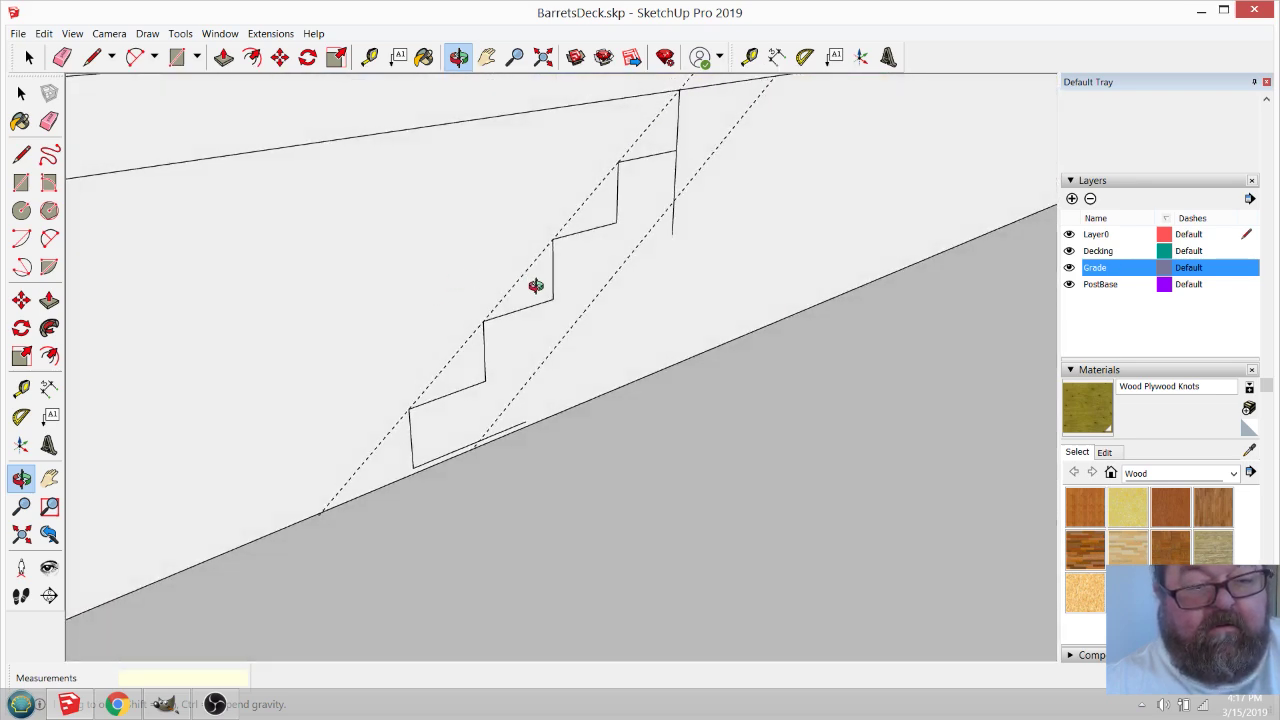
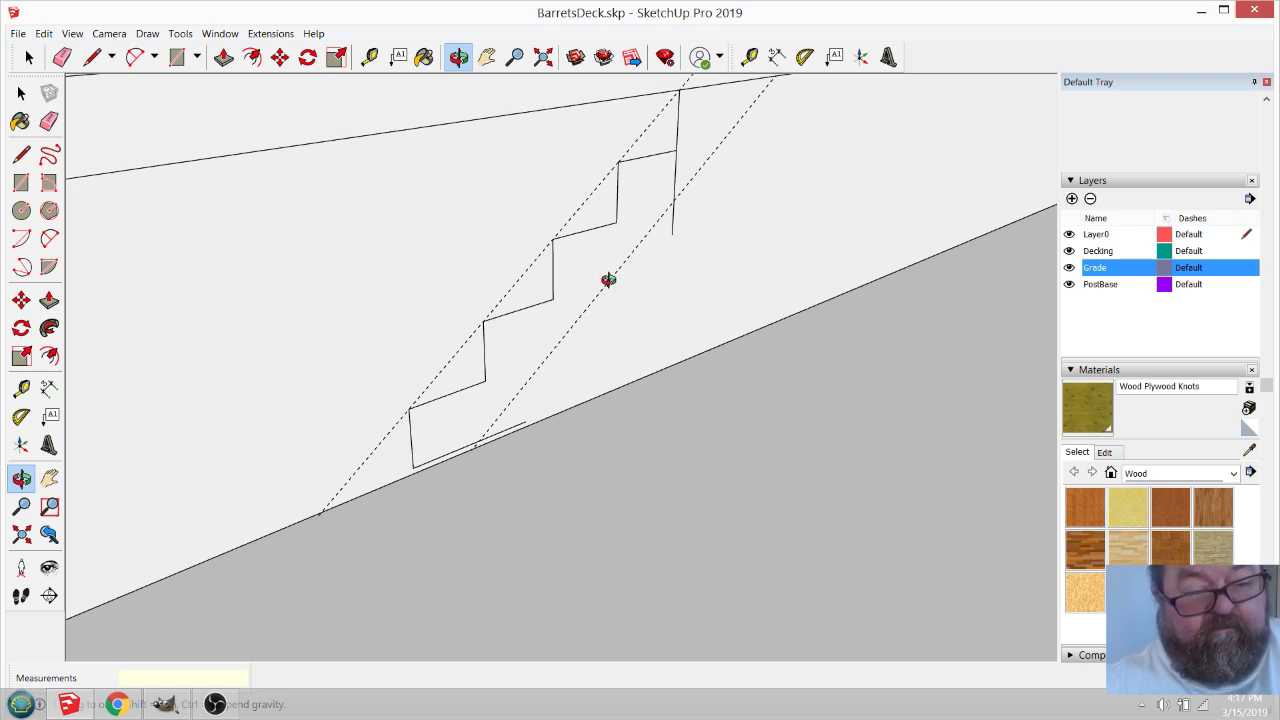
{"action": "left_click_drag", "start_coordinate": [606, 280], "coordinate": [674, 263]}
{"action": "scroll", "coordinate": [630, 168], "scroll_direction": "up", "scroll_amount": 6}
{"action": "mouse_move", "coordinate": [631, 183]}
{"action": "left_mouse_down"}
{"action": "mouse_move", "coordinate": [609, 220]}
{"action": "mouse_move", "coordinate": [674, 297]}
{"action": "mouse_move", "coordinate": [383, 271]}
{"action": "mouse_move", "coordinate": [106, 277]}
{"action": "mouse_move", "coordinate": [139, 286]}
{"action": "mouse_move", "coordinate": [126, 317]}
{"action": "mouse_move", "coordinate": [363, 357]}
{"action": "mouse_move", "coordinate": [888, 248]}
{"action": "left_mouse_up"}
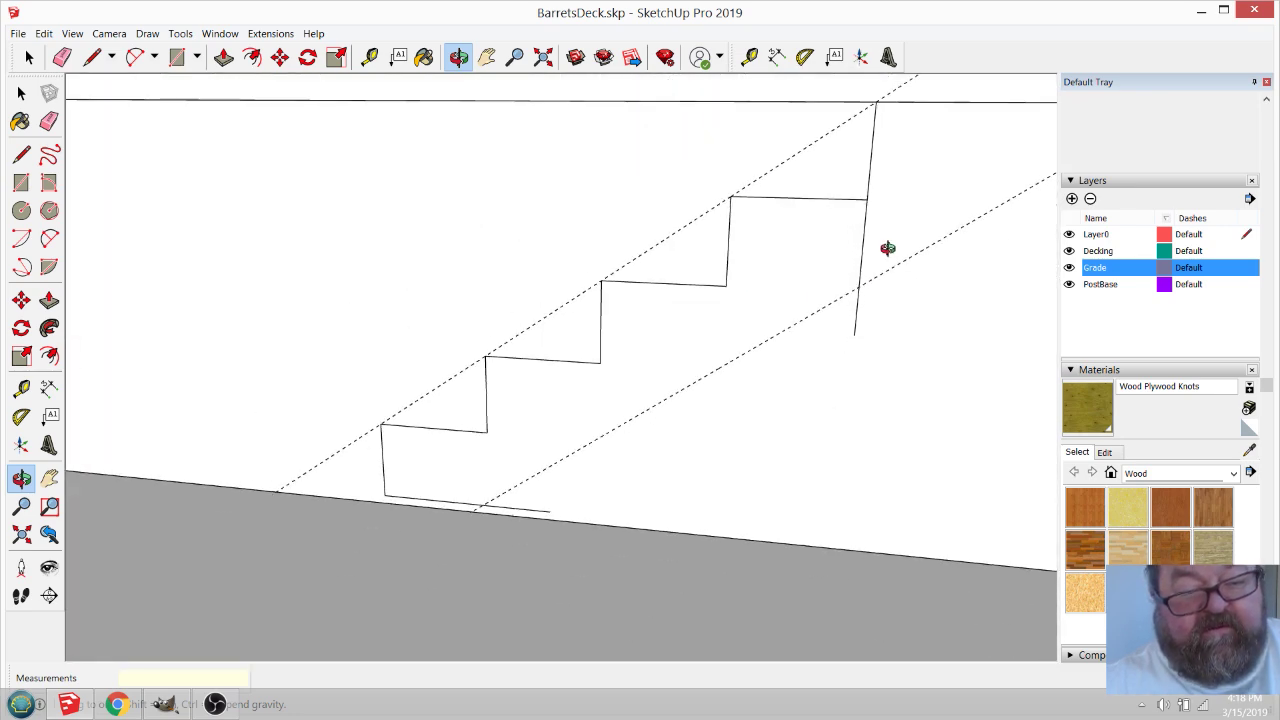
{"action": "left_click", "coordinate": [62, 56]}
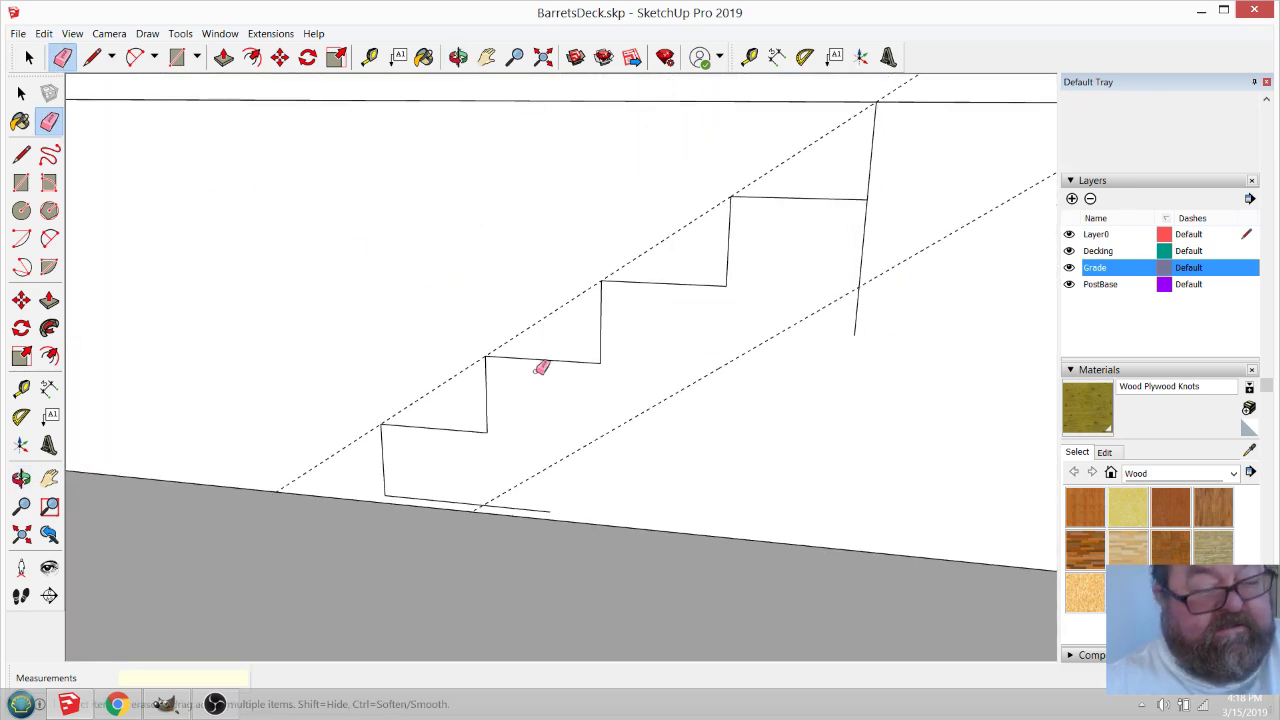
{"action": "left_click", "coordinate": [615, 431]}
Place a new parallel guide 11.25 inches behind the sloped nosing guide.
{"action": "left_click", "coordinate": [369, 56]}
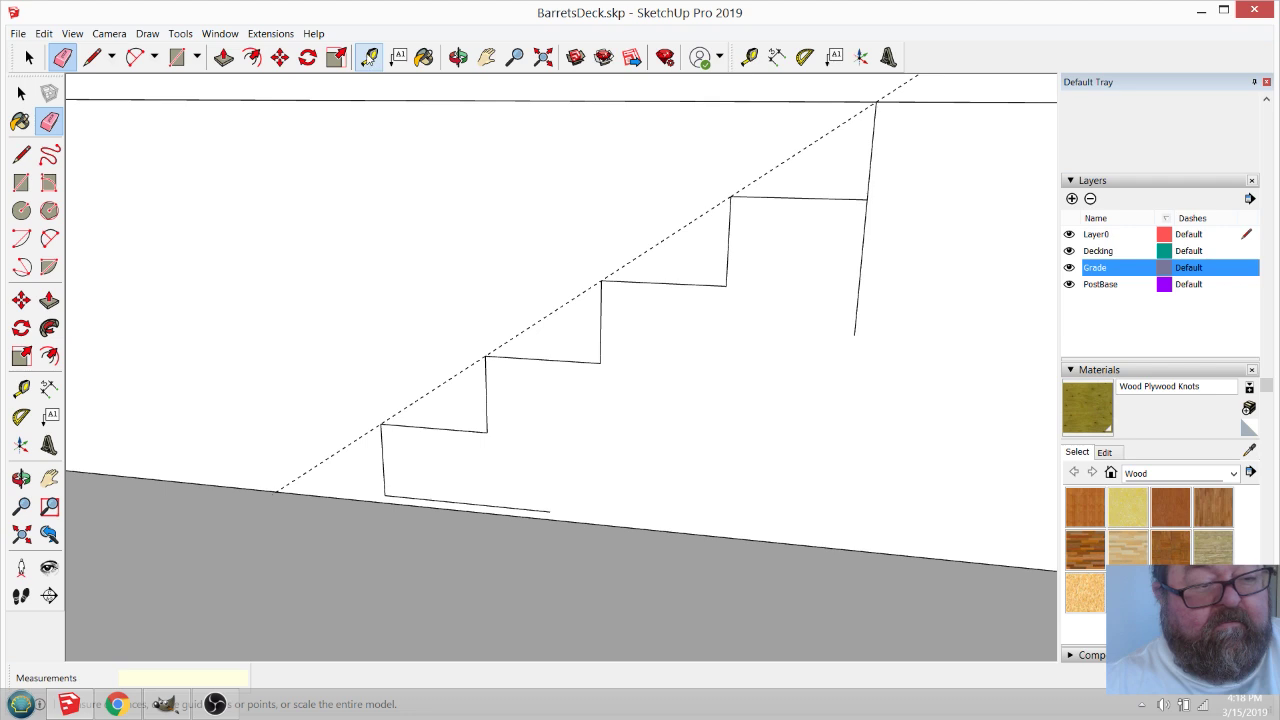
{"action": "left_click", "coordinate": [624, 265]}
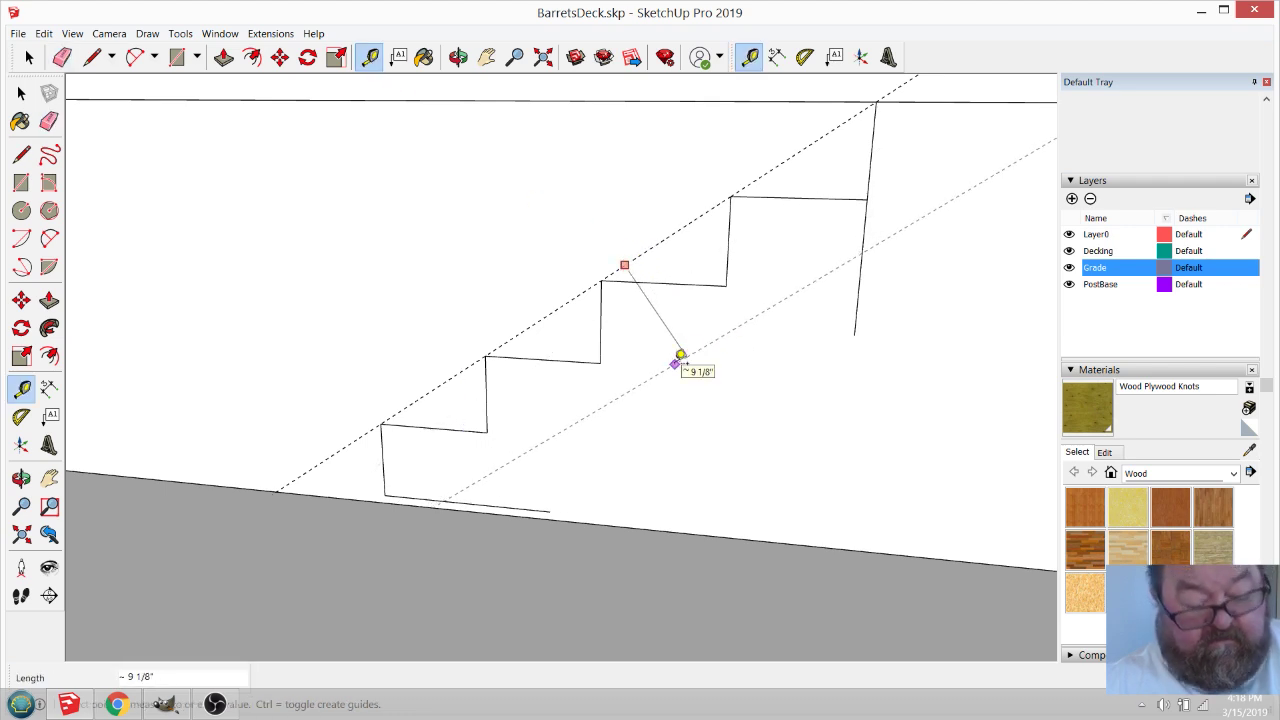
{"action": "type", "text": "11.2"}
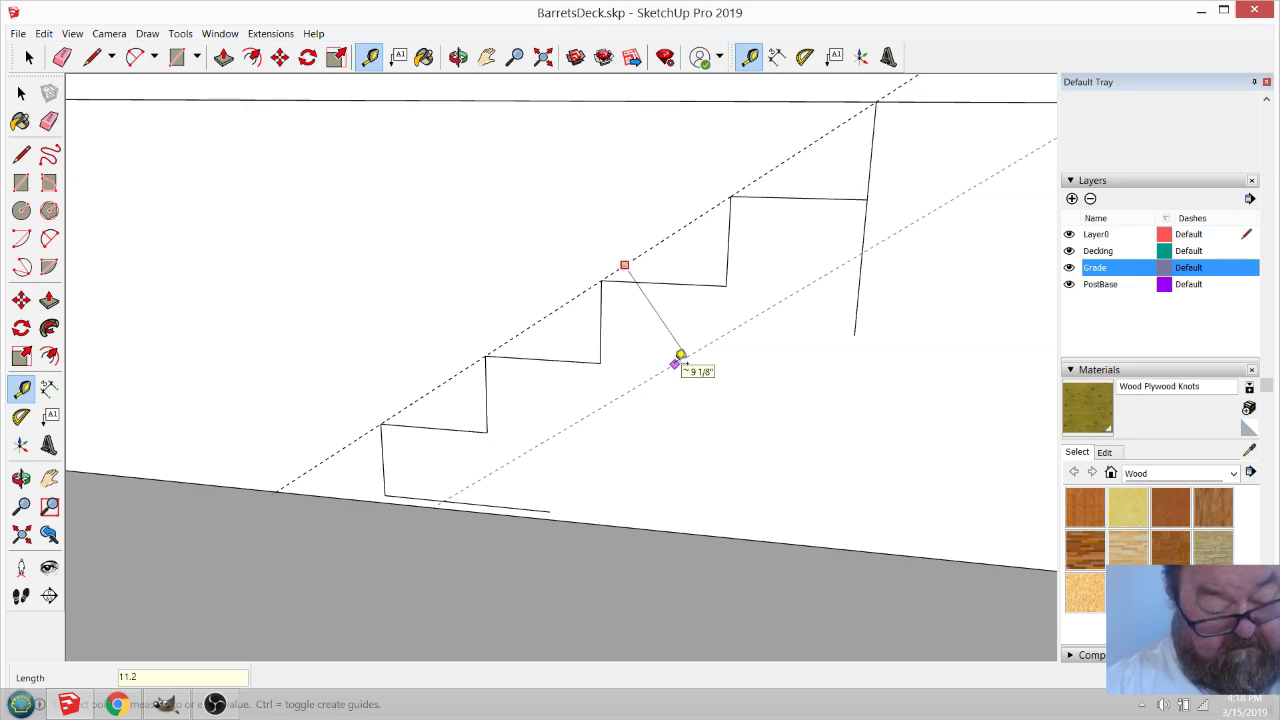
{"action": "type", "text": "5"}
{"action": "key", "text": "Return"}
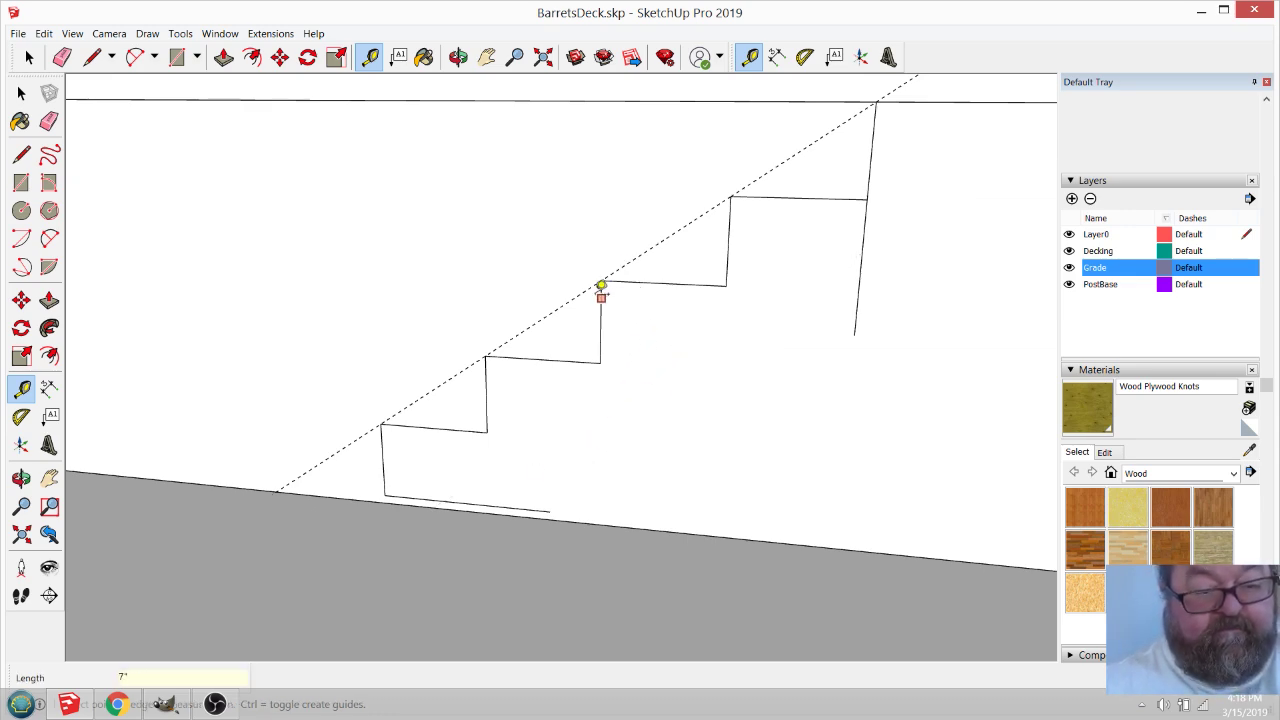
{"action": "left_click", "coordinate": [598, 287]}
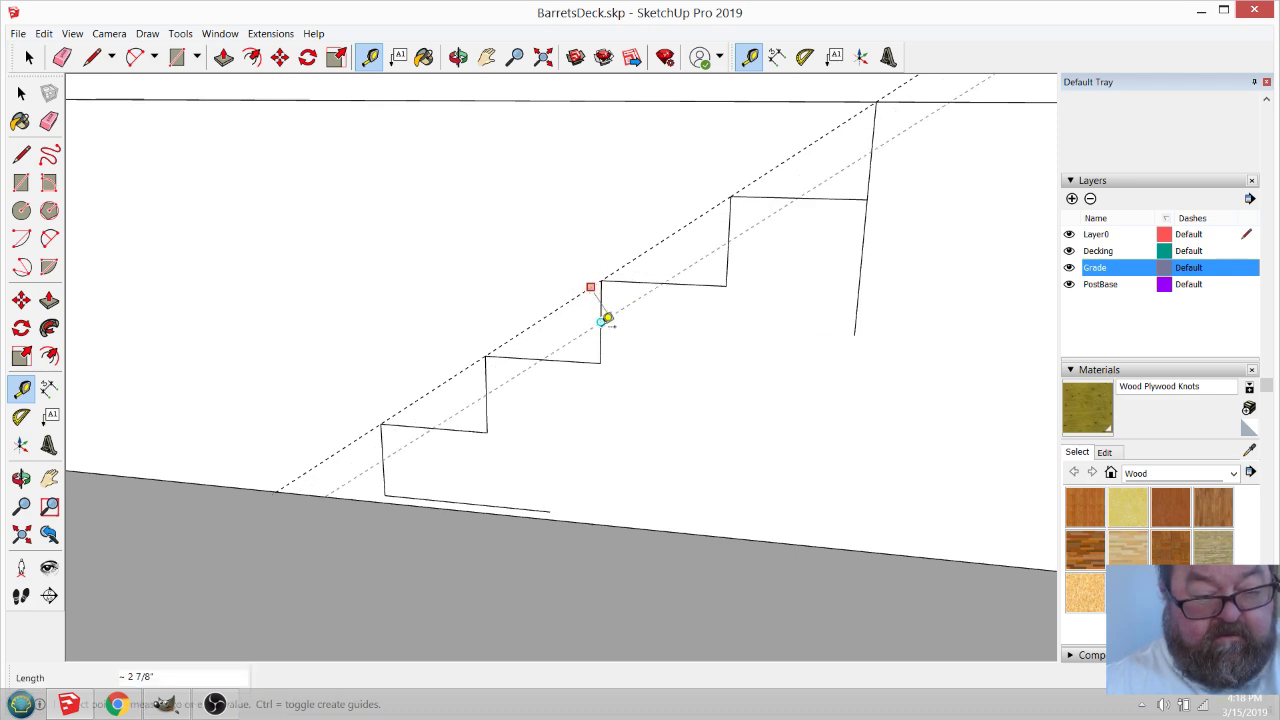
{"action": "type", "text": "11.25"}
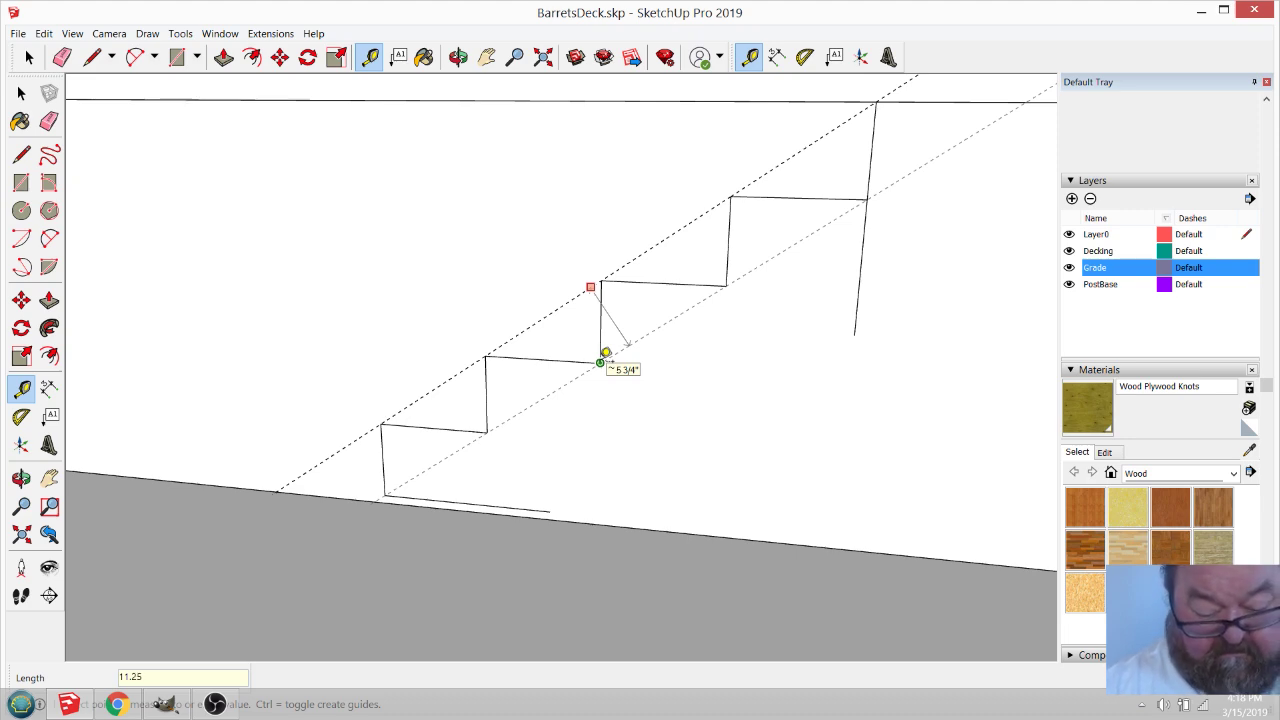
{"action": "key", "text": "Return"}
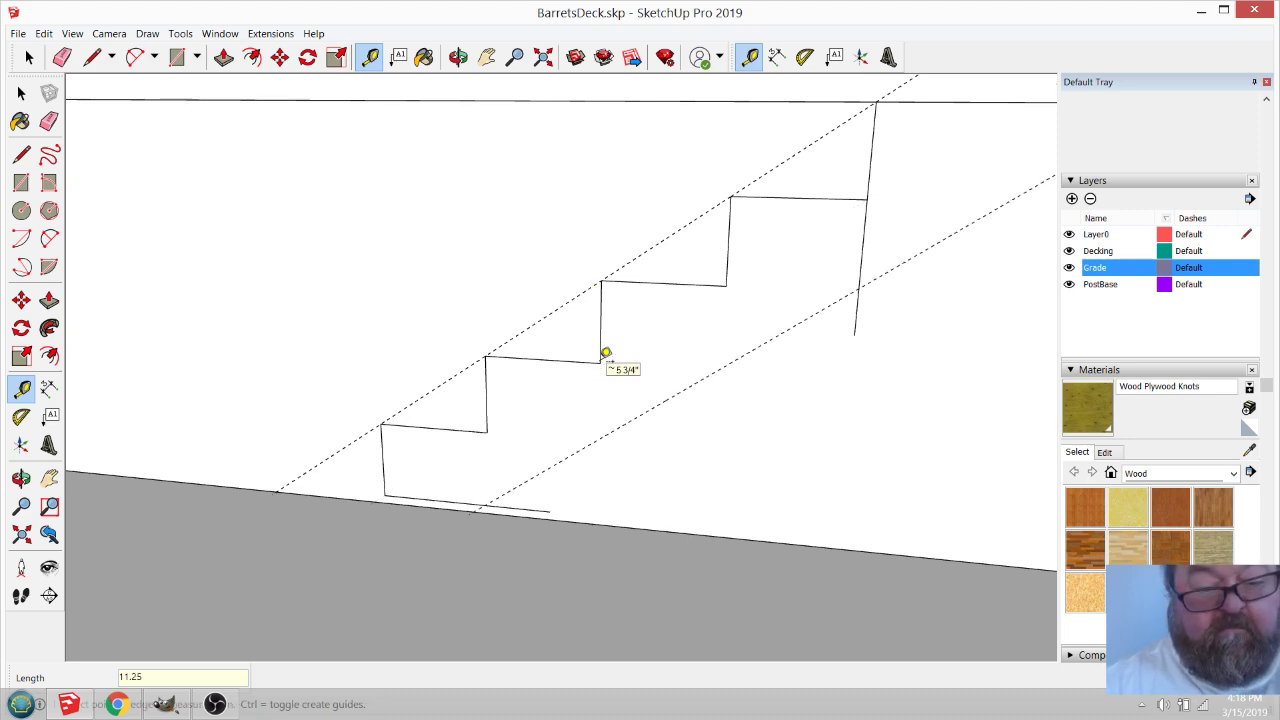
Draw the stringer's lower edge along the offset guide from the rear vertical line to the base line, closing the profile into a face.
{"action": "left_click", "coordinate": [92, 57]}
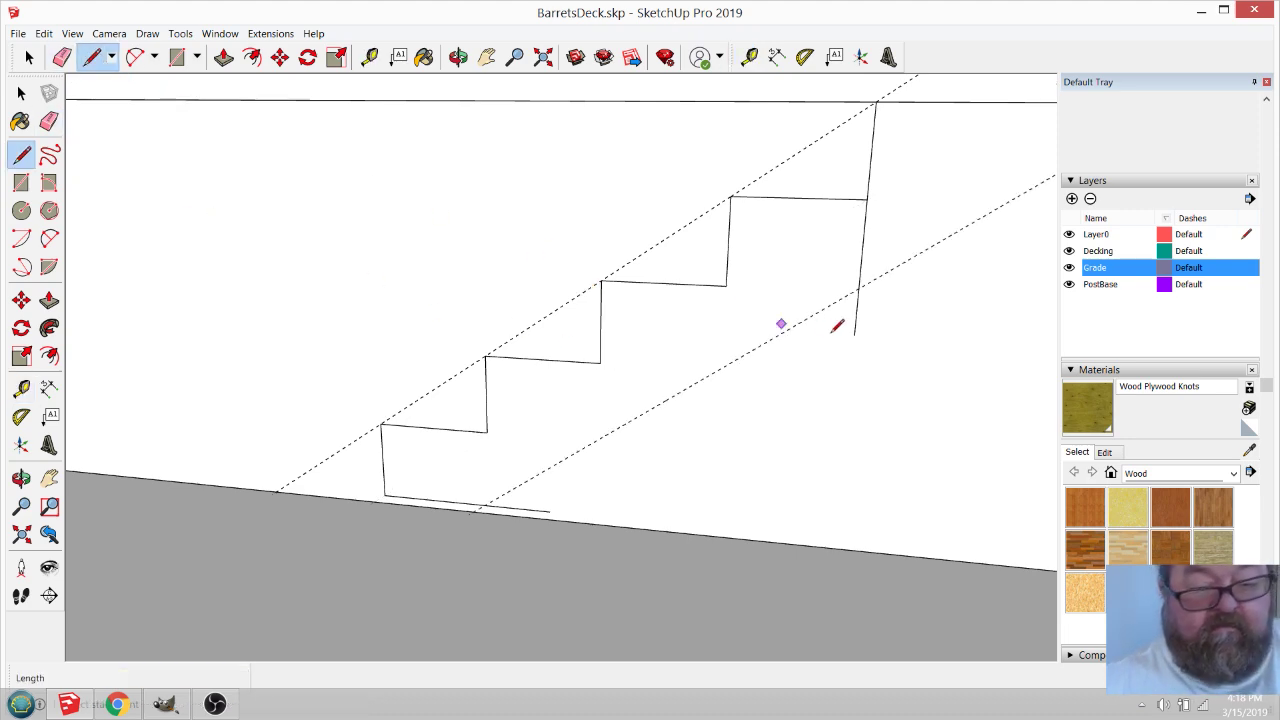
{"action": "left_click", "coordinate": [857, 290]}
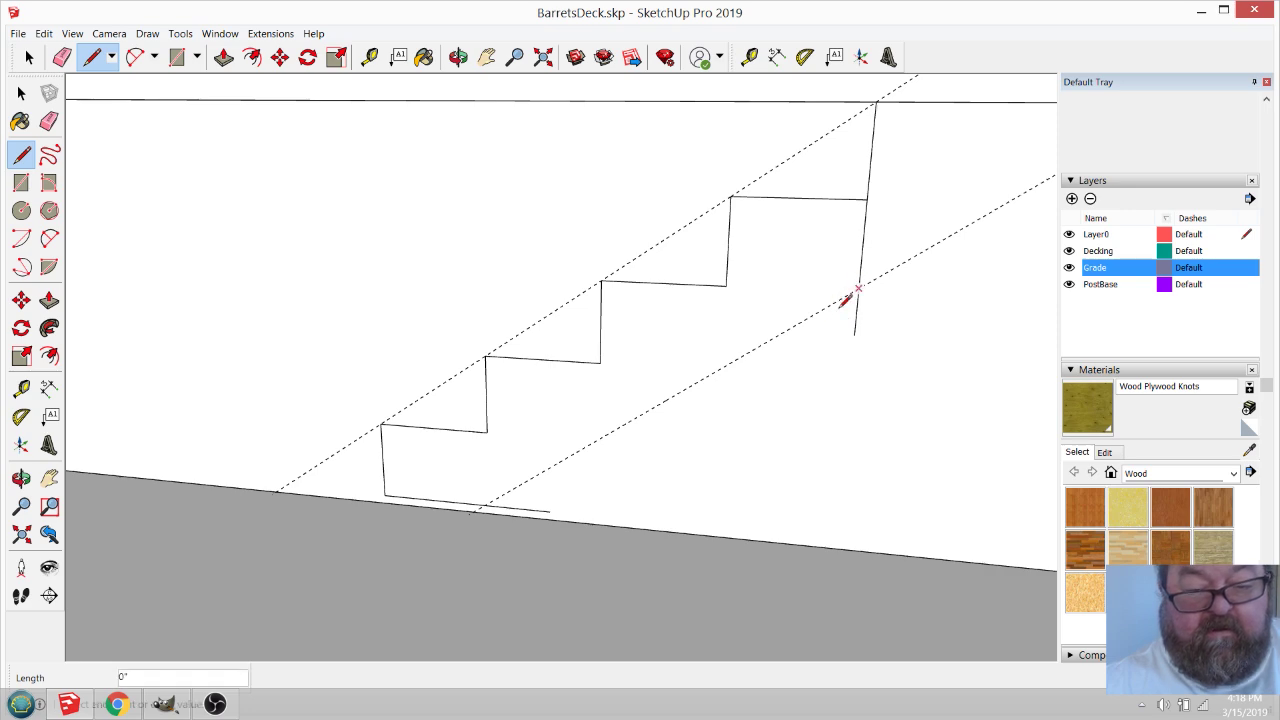
{"action": "left_click", "coordinate": [486, 503]}
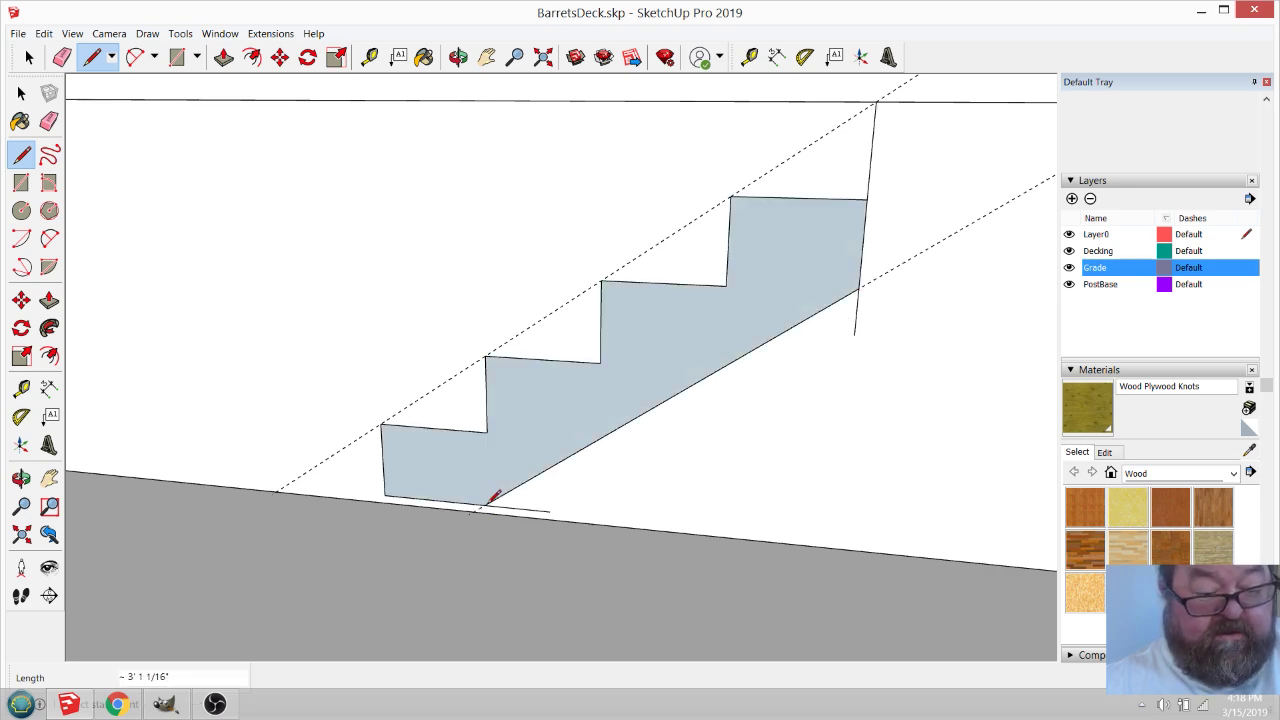
Push/Pull the stringer face out to a thickness of 1 1/2 inches.
{"action": "left_click", "coordinate": [223, 57]}
{"action": "left_click", "coordinate": [566, 388]}
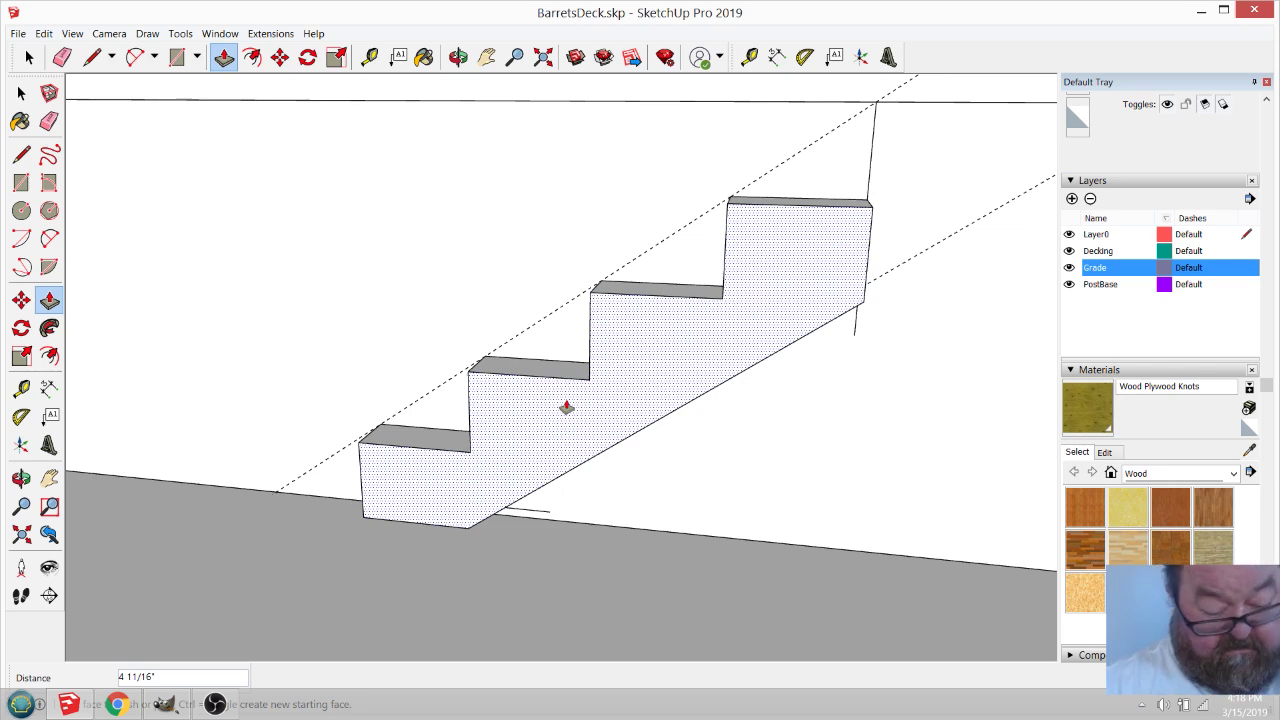
{"action": "type", "text": "1 1/2"}
{"action": "key", "text": "Return"}
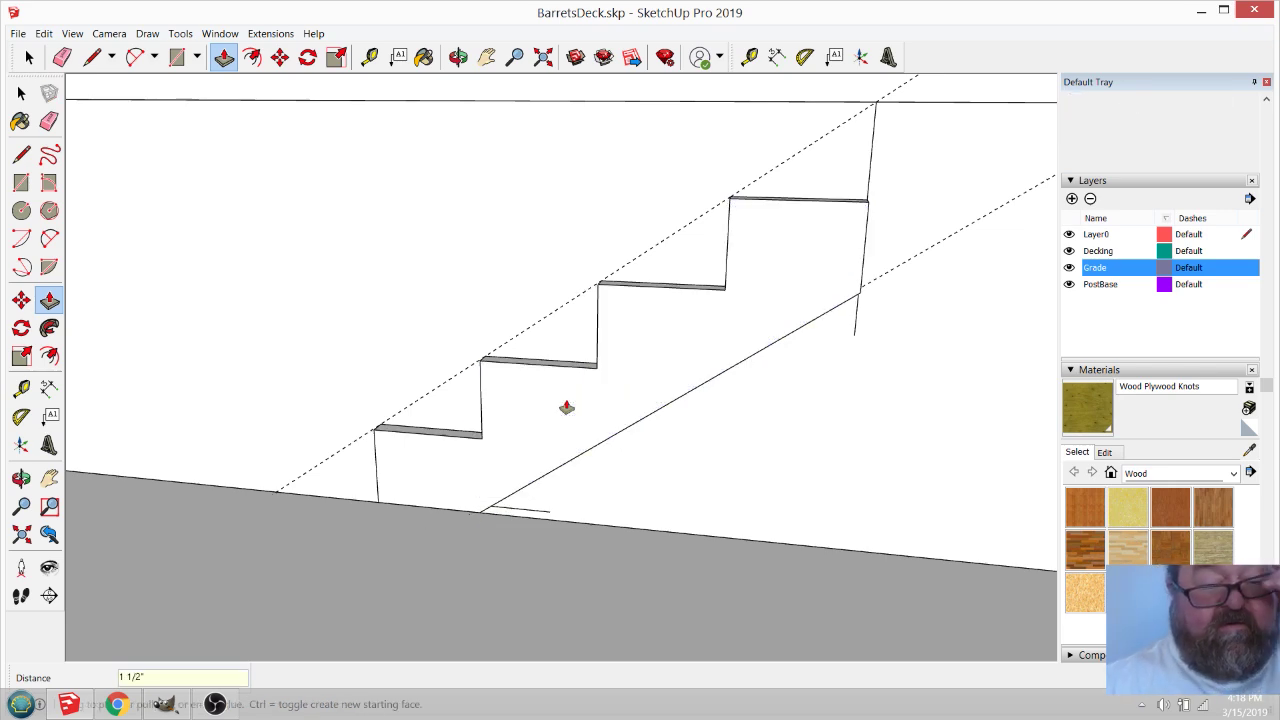
Erase both sloped guides and the leftover vertical lines above and below the stringer's rear edge.
{"action": "left_click", "coordinate": [458, 57]}
{"action": "left_click_drag", "start_coordinate": [566, 214], "coordinate": [670, 269]}
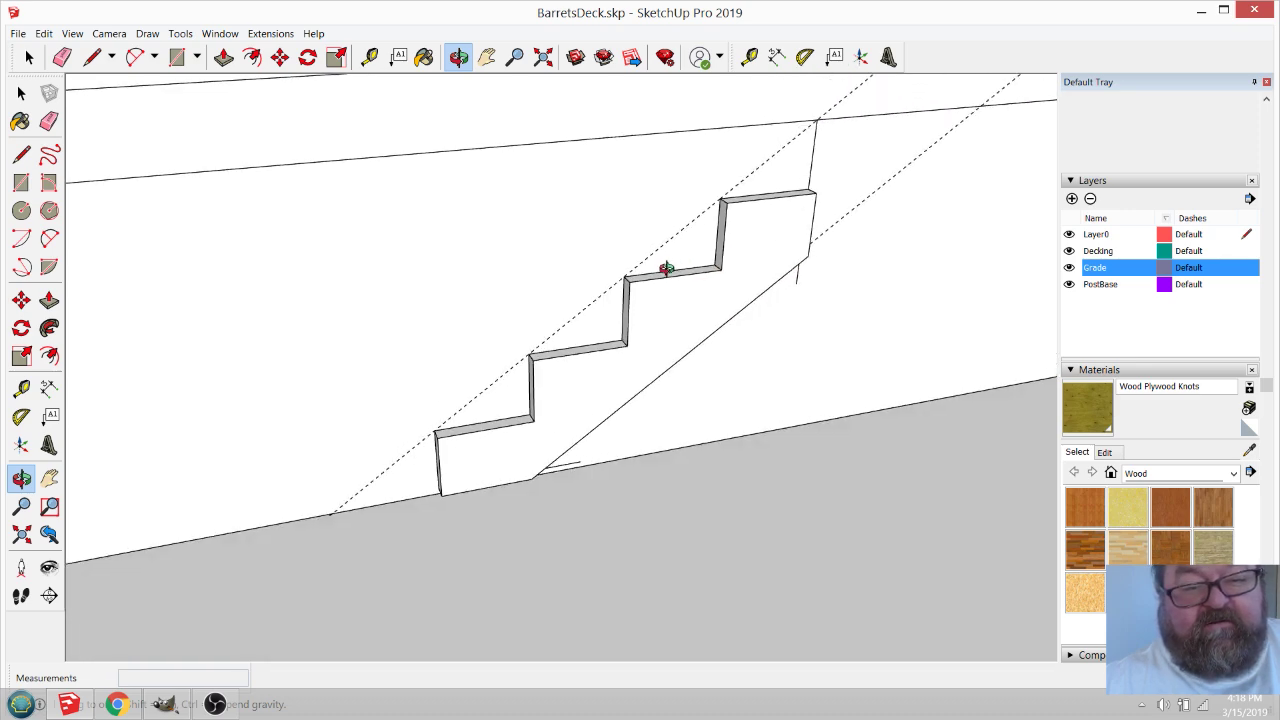
{"action": "left_click", "coordinate": [62, 57]}
{"action": "left_click_drag", "start_coordinate": [846, 165], "coordinate": [849, 175]}
{"action": "left_click_drag", "start_coordinate": [850, 178], "coordinate": [850, 233]}
{"action": "left_click", "coordinate": [798, 286]}
Erase the leftover base line stub beyond the stringer's foot, undoing the erase that also removed the grade edge.
{"action": "left_click_drag", "start_coordinate": [575, 465], "coordinate": [583, 467]}
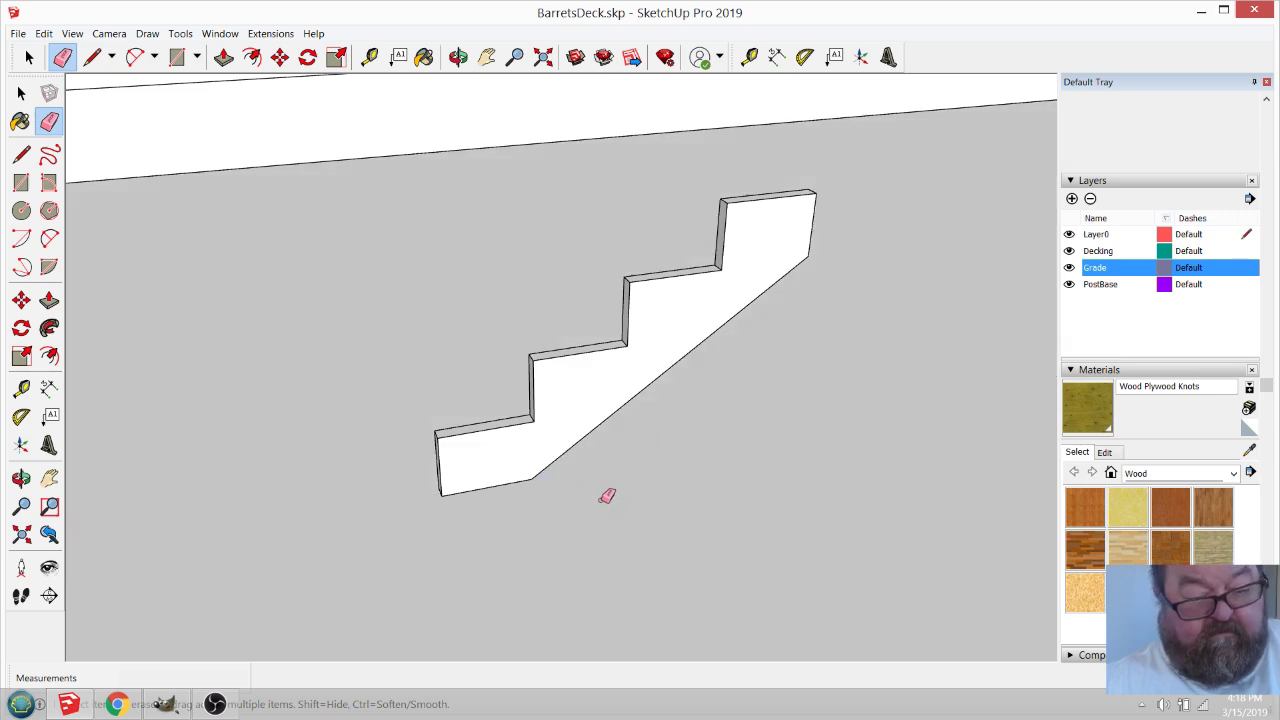
{"action": "key", "text": "ctrl+z"}
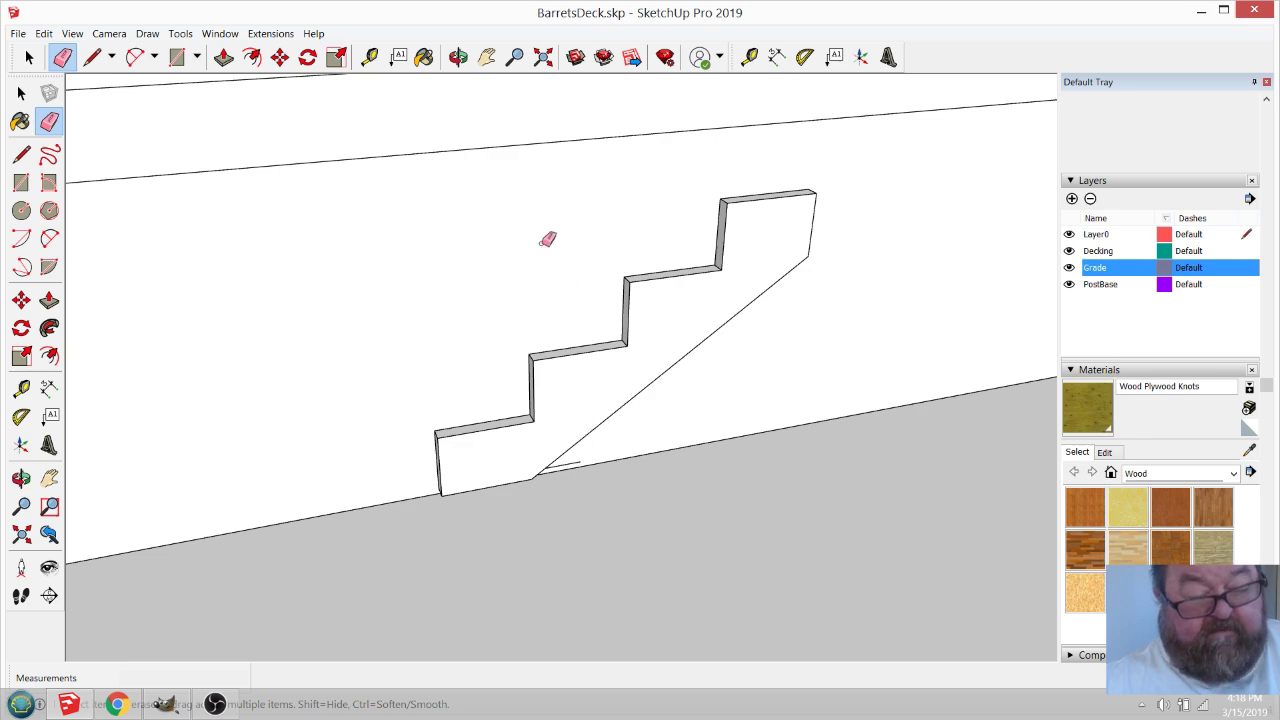
{"action": "left_click", "coordinate": [458, 57]}
{"action": "left_click_drag", "start_coordinate": [663, 266], "coordinate": [324, 194]}
{"action": "left_click", "coordinate": [62, 57]}
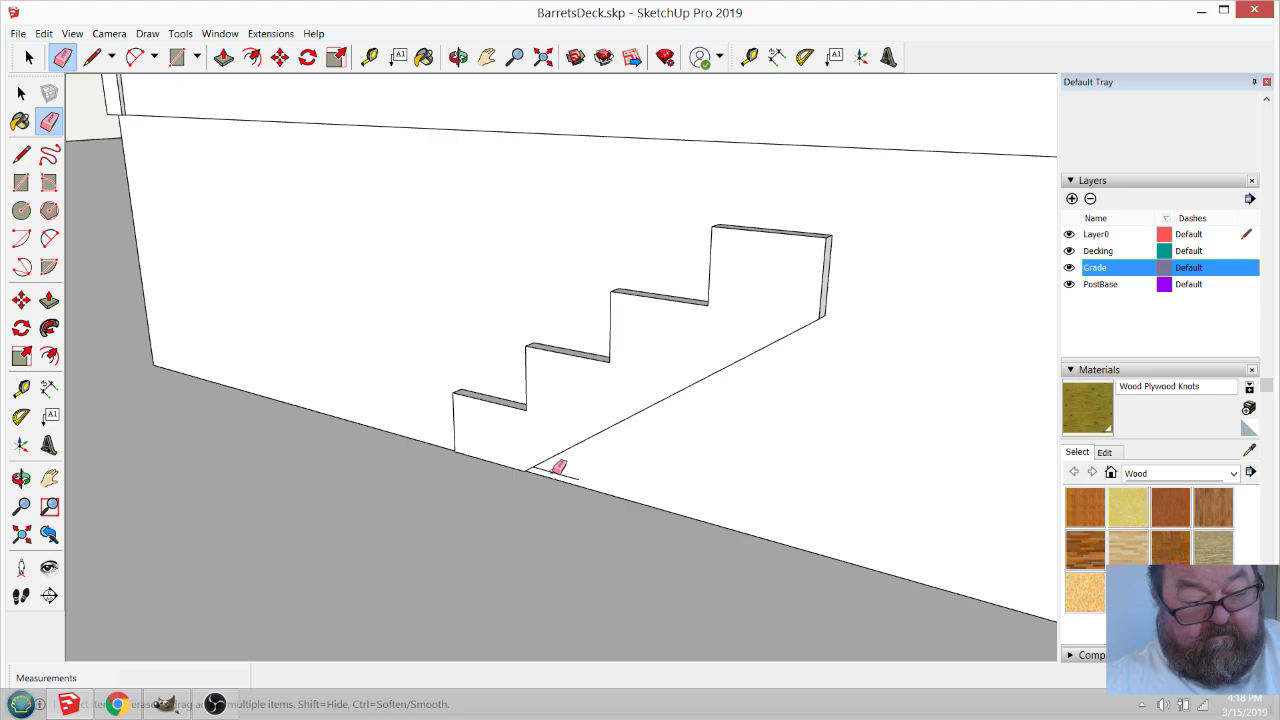
{"action": "left_click", "coordinate": [458, 57]}
{"action": "mouse_move", "coordinate": [488, 203]}
{"action": "left_mouse_down"}
{"action": "mouse_move", "coordinate": [854, 343]}
{"action": "mouse_move", "coordinate": [630, 307]}
{"action": "mouse_move", "coordinate": [189, 173]}
{"action": "left_mouse_up"}
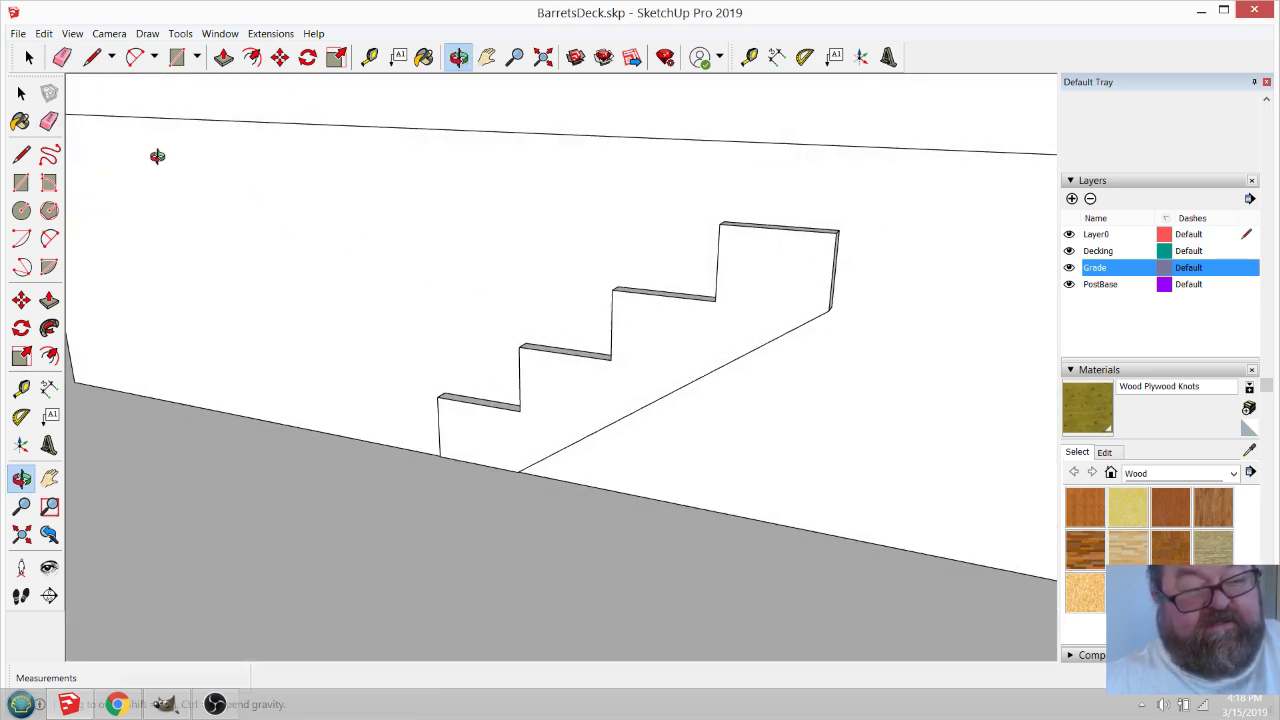
Select the whole stair stringer and make it a group.
{"action": "left_click", "coordinate": [29, 57]}
{"action": "left_click_drag", "start_coordinate": [317, 158], "coordinate": [878, 563]}
{"action": "right_click", "coordinate": [621, 350]}
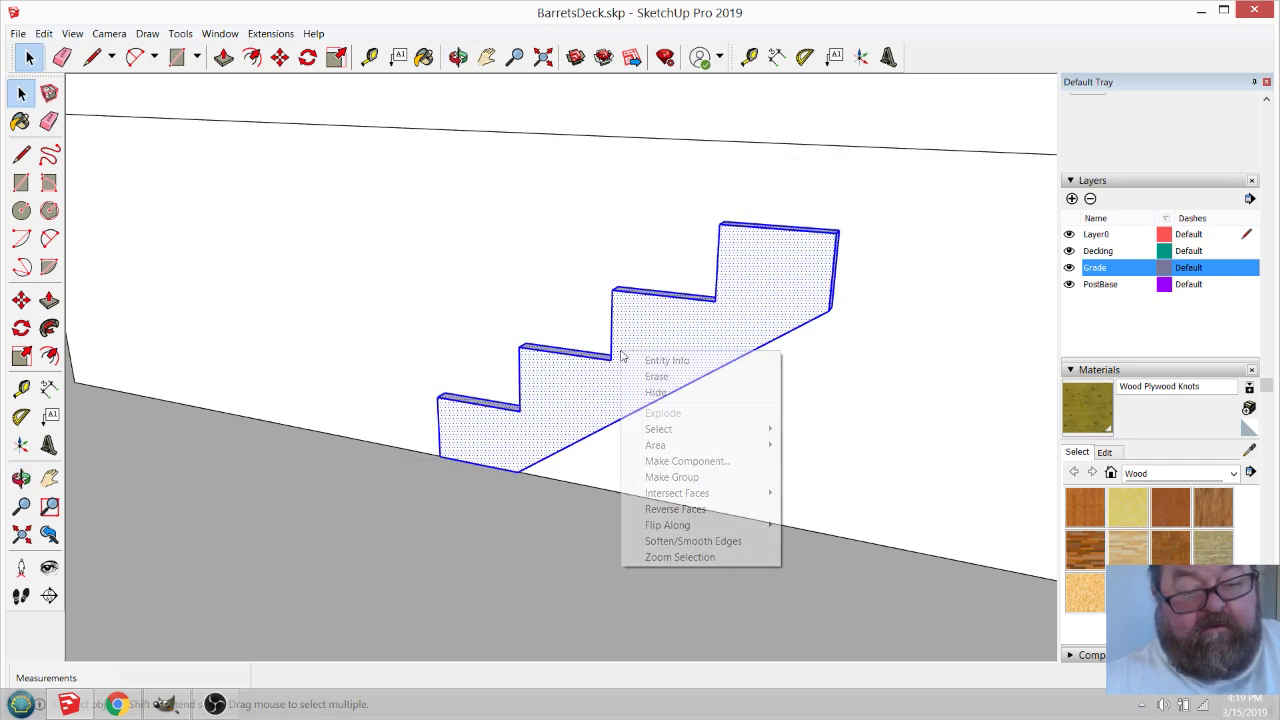
{"action": "left_click", "coordinate": [655, 476]}
Convert the stair stringer group into a component.
{"action": "left_click", "coordinate": [458, 57]}
{"action": "left_click_drag", "start_coordinate": [640, 260], "coordinate": [681, 302]}
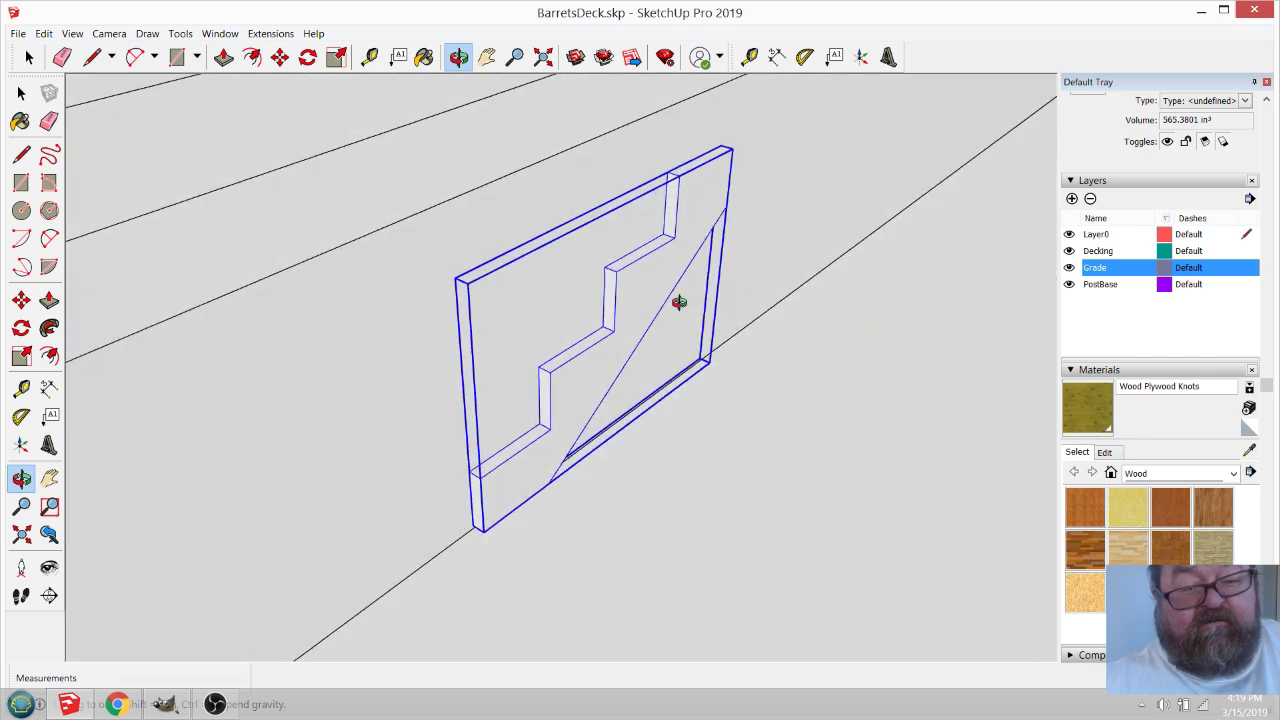
{"action": "left_click", "coordinate": [280, 57]}
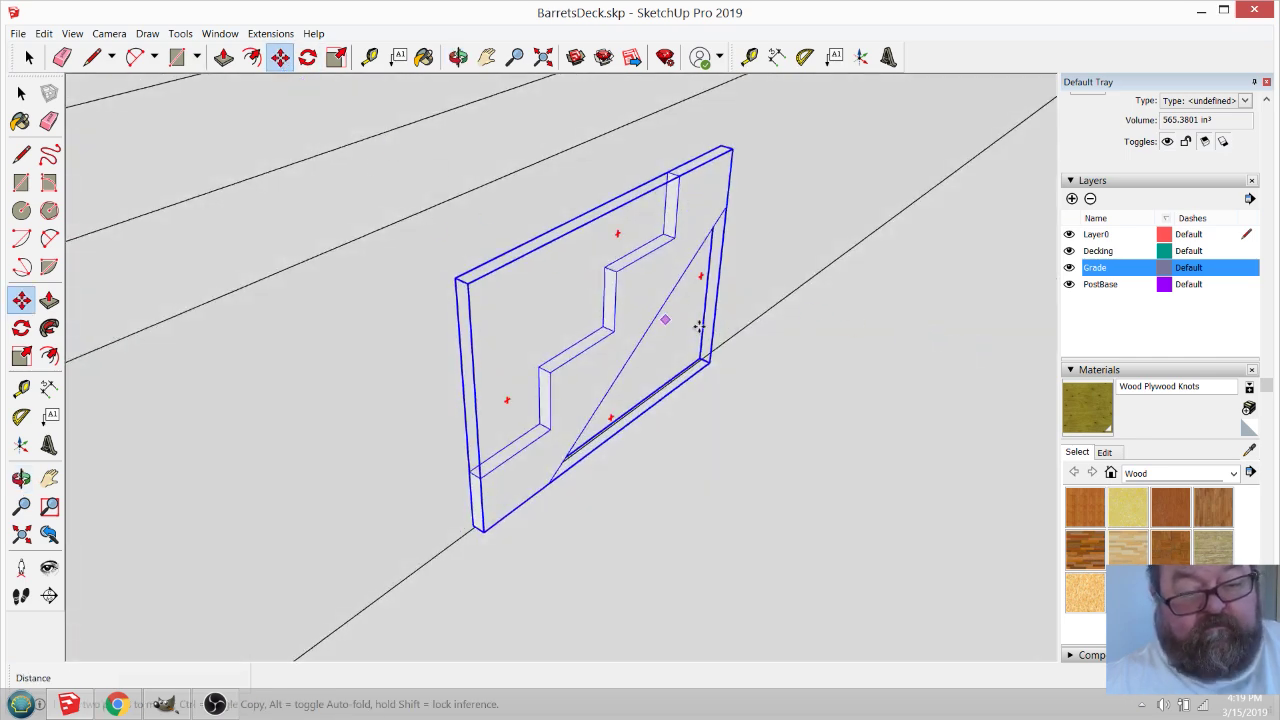
{"action": "key", "text": "space"}
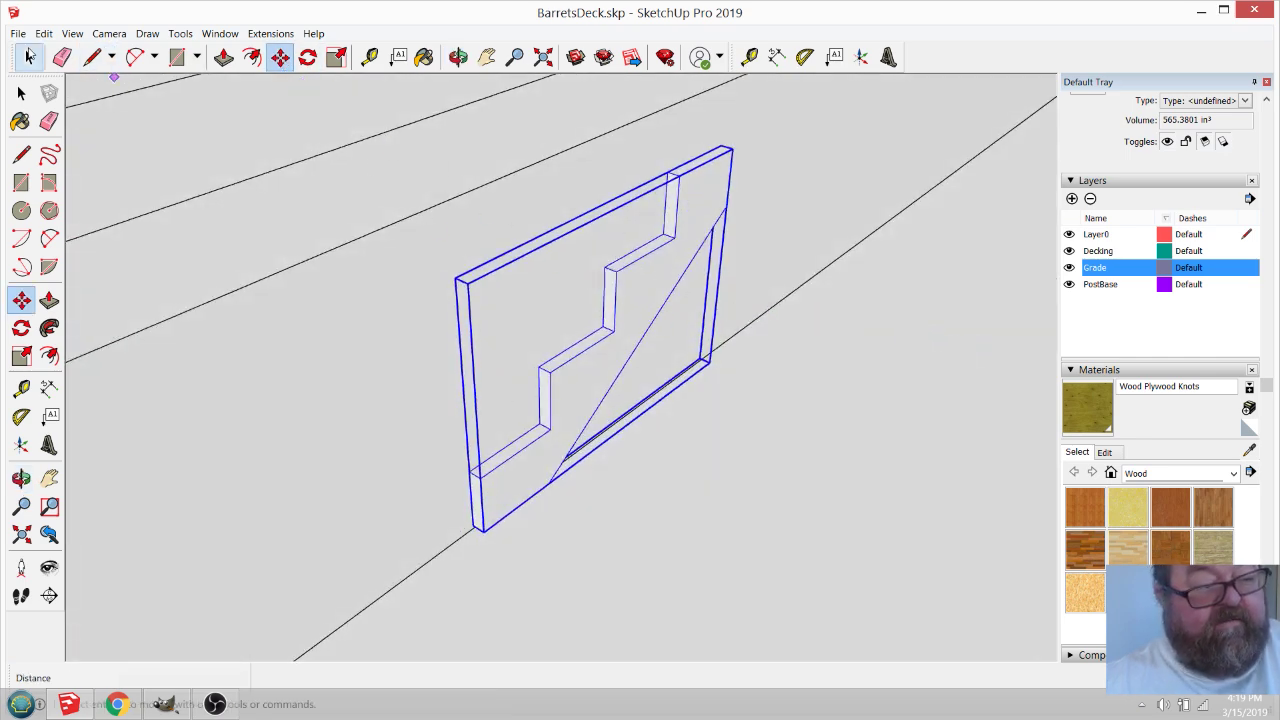
{"action": "right_click", "coordinate": [616, 273]}
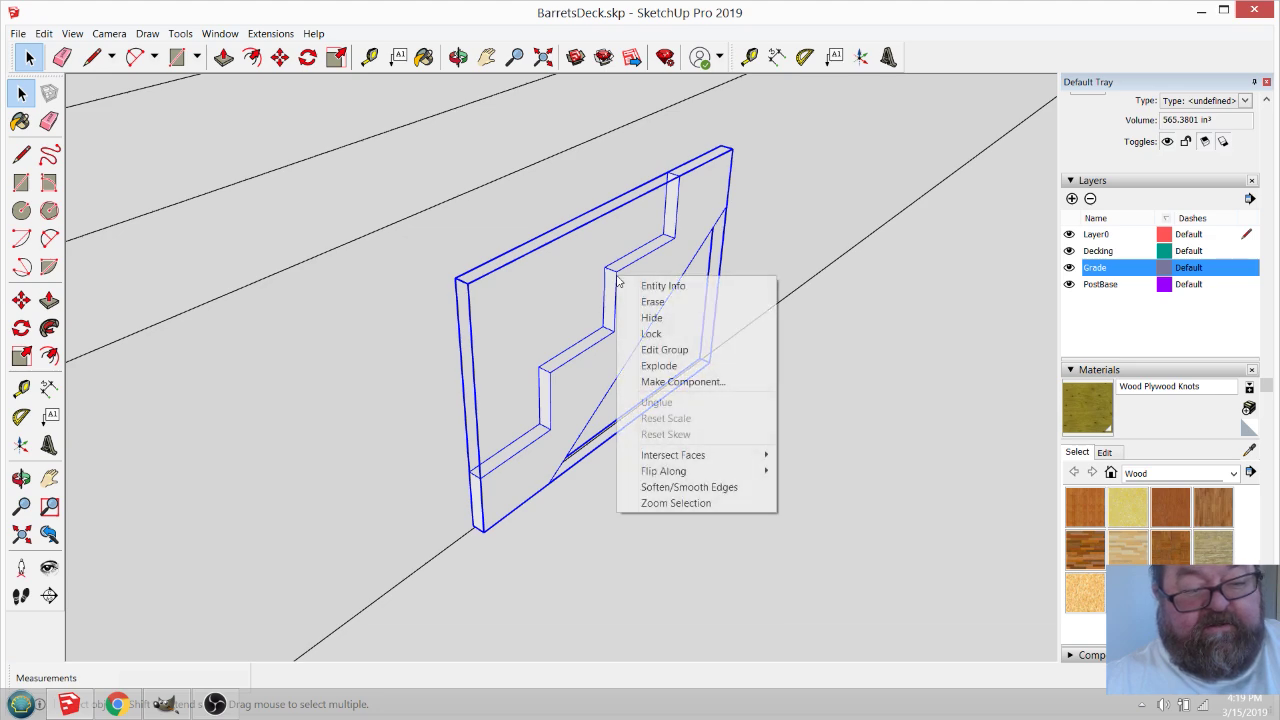
{"action": "left_click", "coordinate": [653, 382]}
{"action": "left_click", "coordinate": [672, 536]}
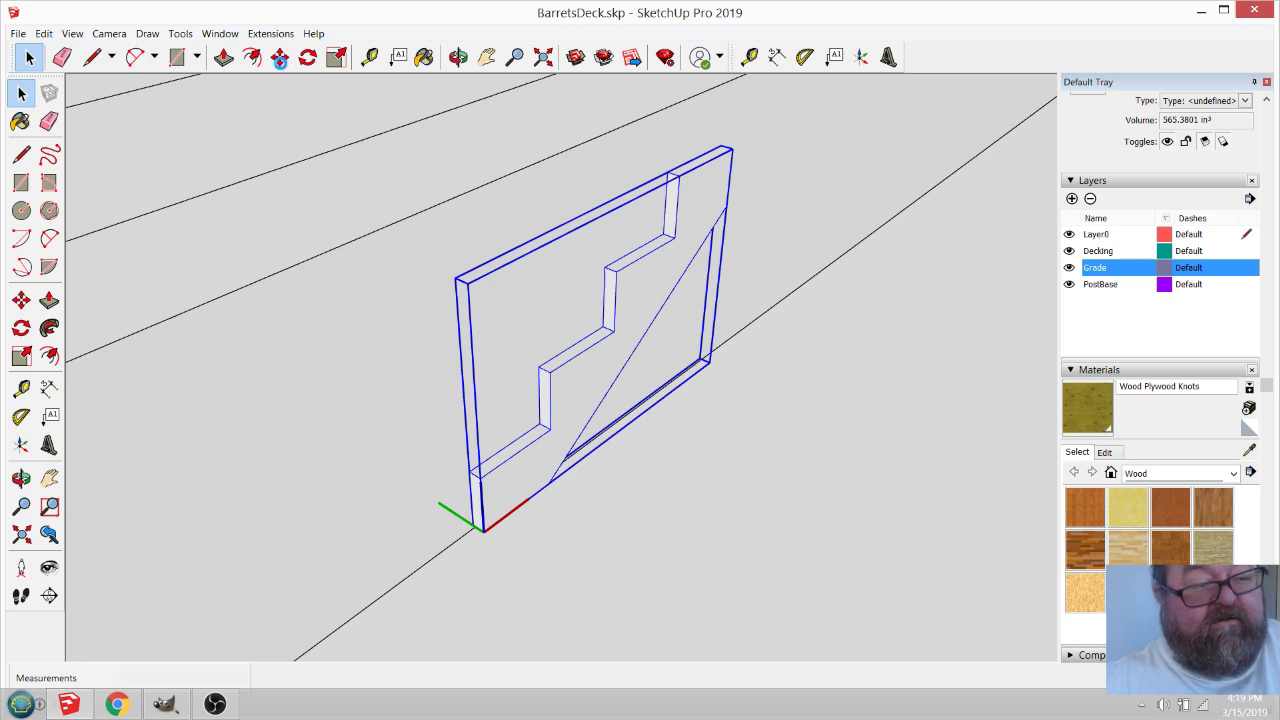
Copy the stringer component 18 inches away from the house wall along the green axis.
{"action": "scroll", "coordinate": [692, 374], "scroll_direction": "down", "scroll_amount": 1}
{"action": "left_click", "coordinate": [281, 58]}
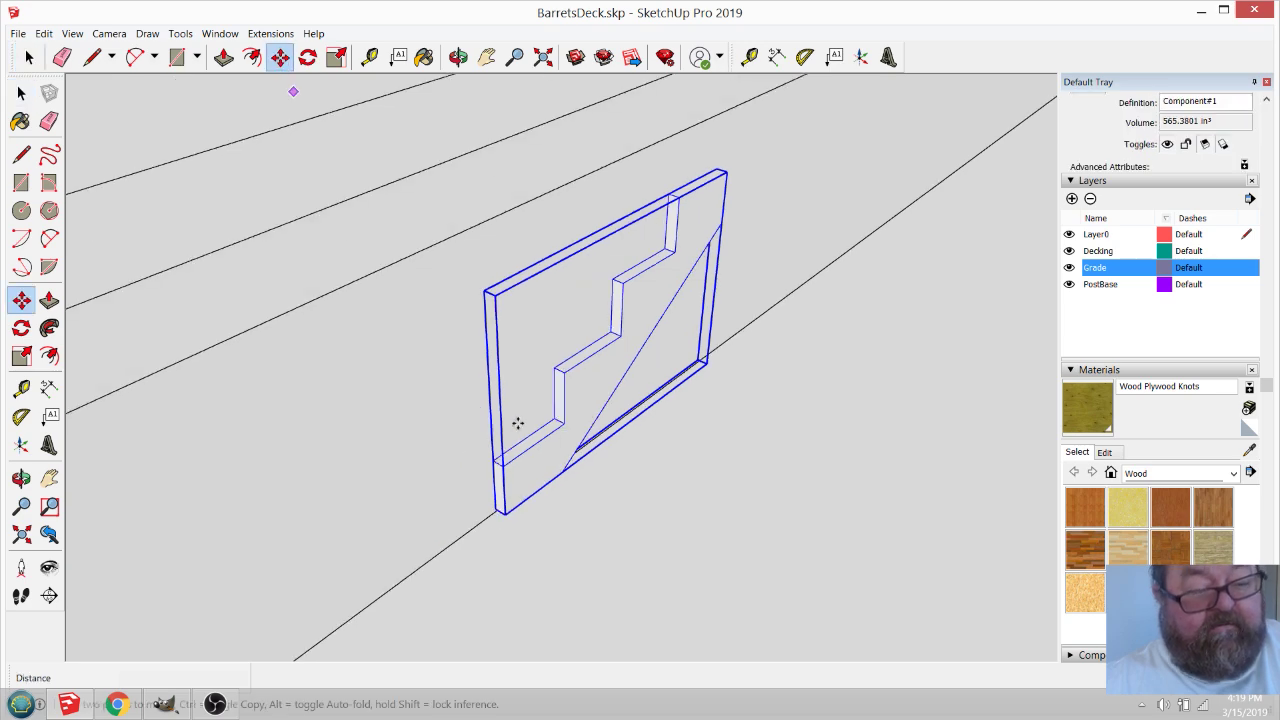
{"action": "left_click", "coordinate": [771, 304]}
{"action": "key", "text": "ctrl"}
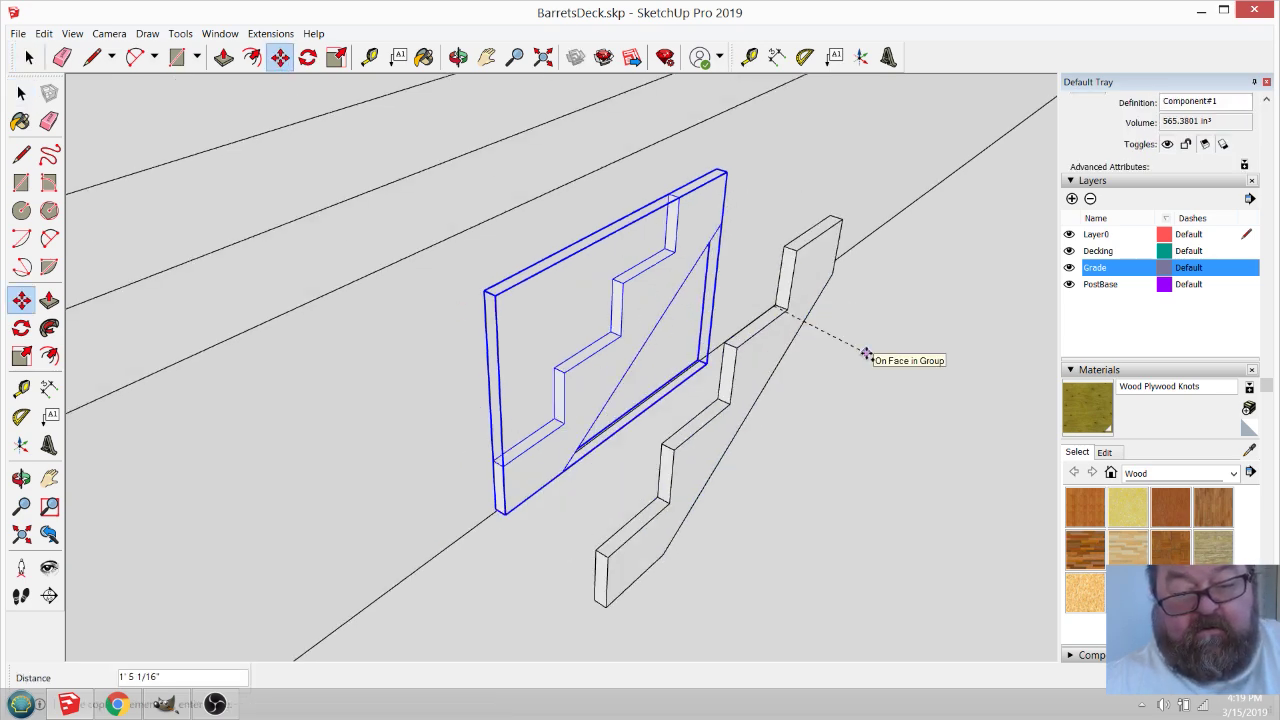
{"action": "type", "text": "1"}
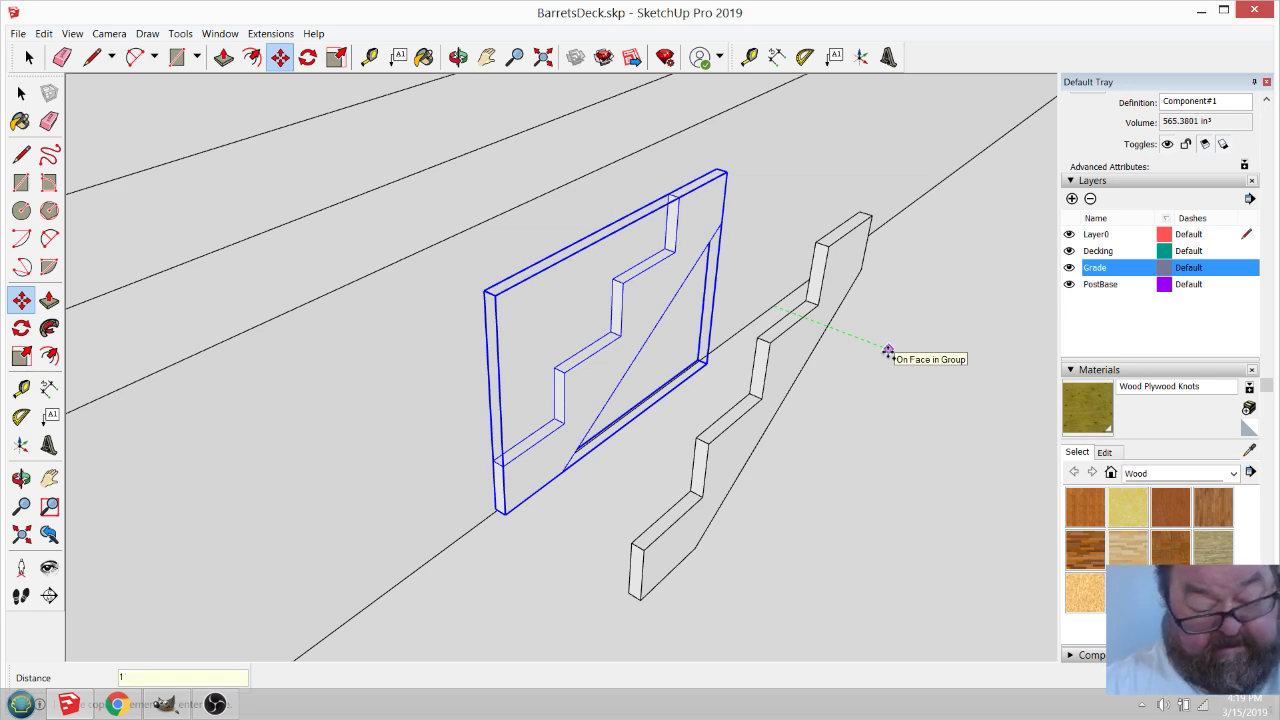
{"action": "type", "text": "8"}
{"action": "key", "text": "Return"}
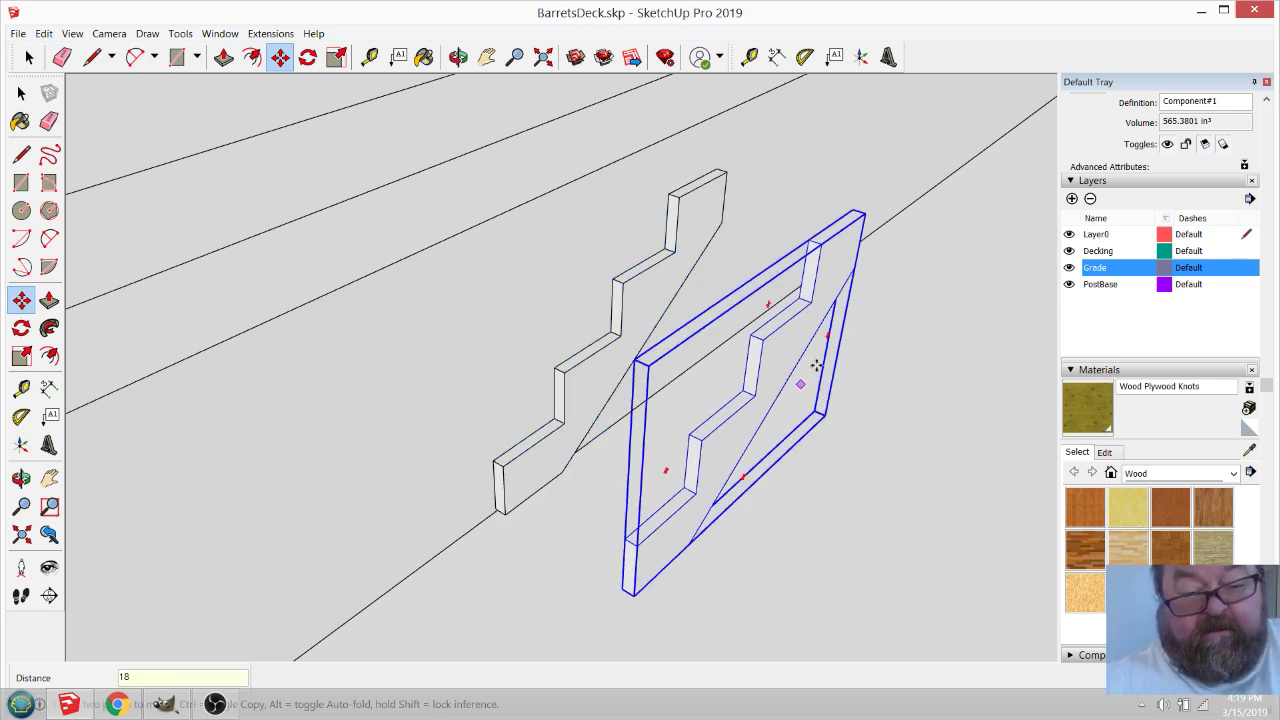
Copy the second stringer another 18 inches outward along the green axis to make a third.
{"action": "left_click", "coordinate": [882, 222]}
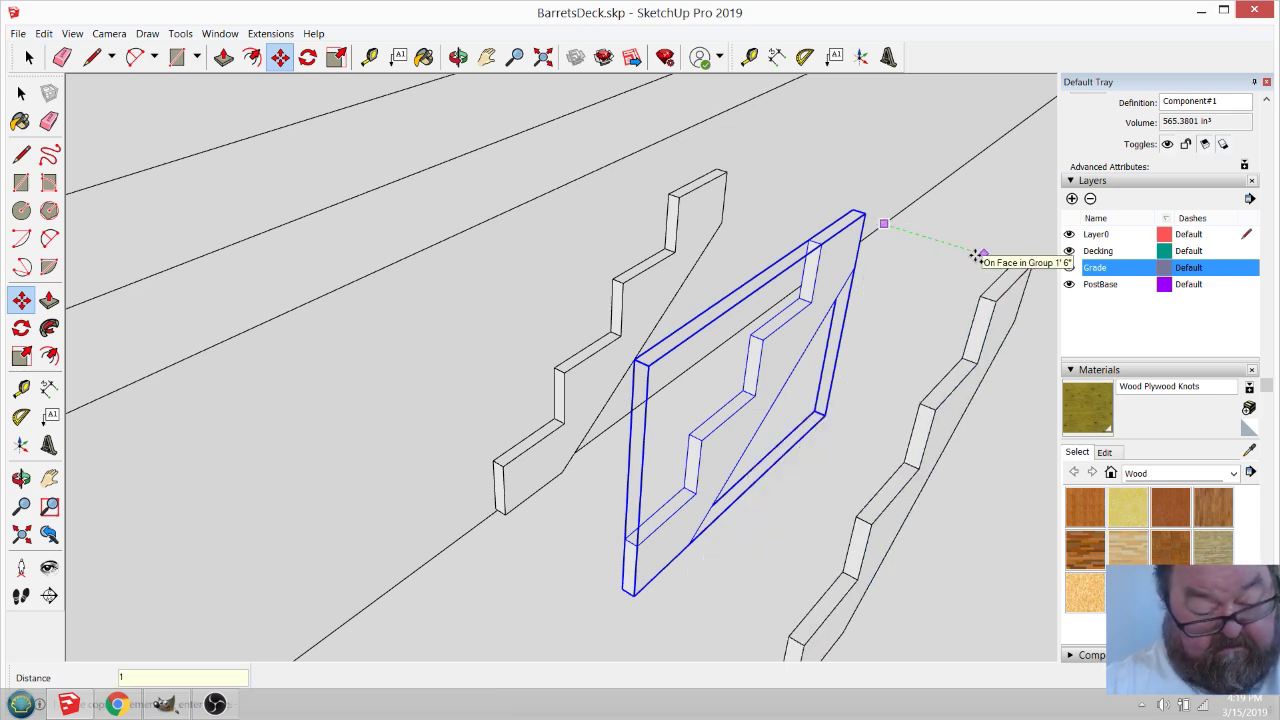
{"action": "type", "text": "1"}
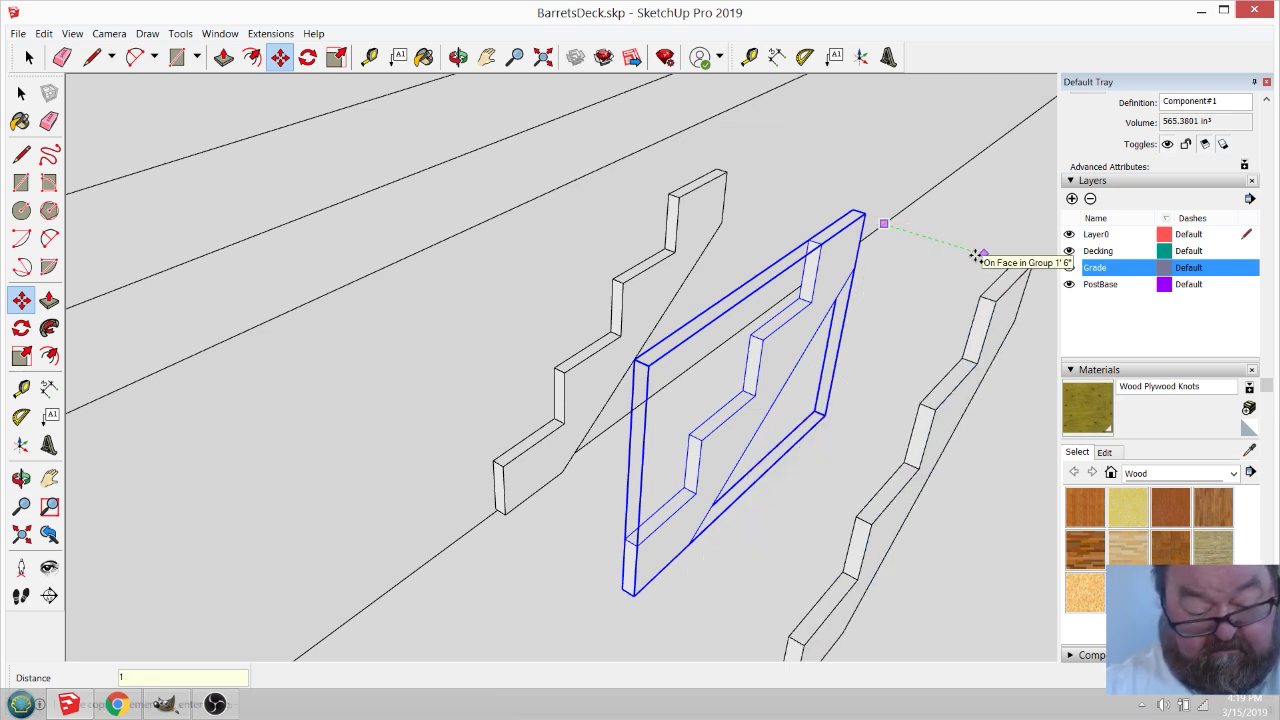
{"action": "type", "text": "8"}
{"action": "key", "text": "Return"}
{"action": "scroll", "coordinate": [630, 252], "scroll_direction": "down", "scroll_amount": 3}
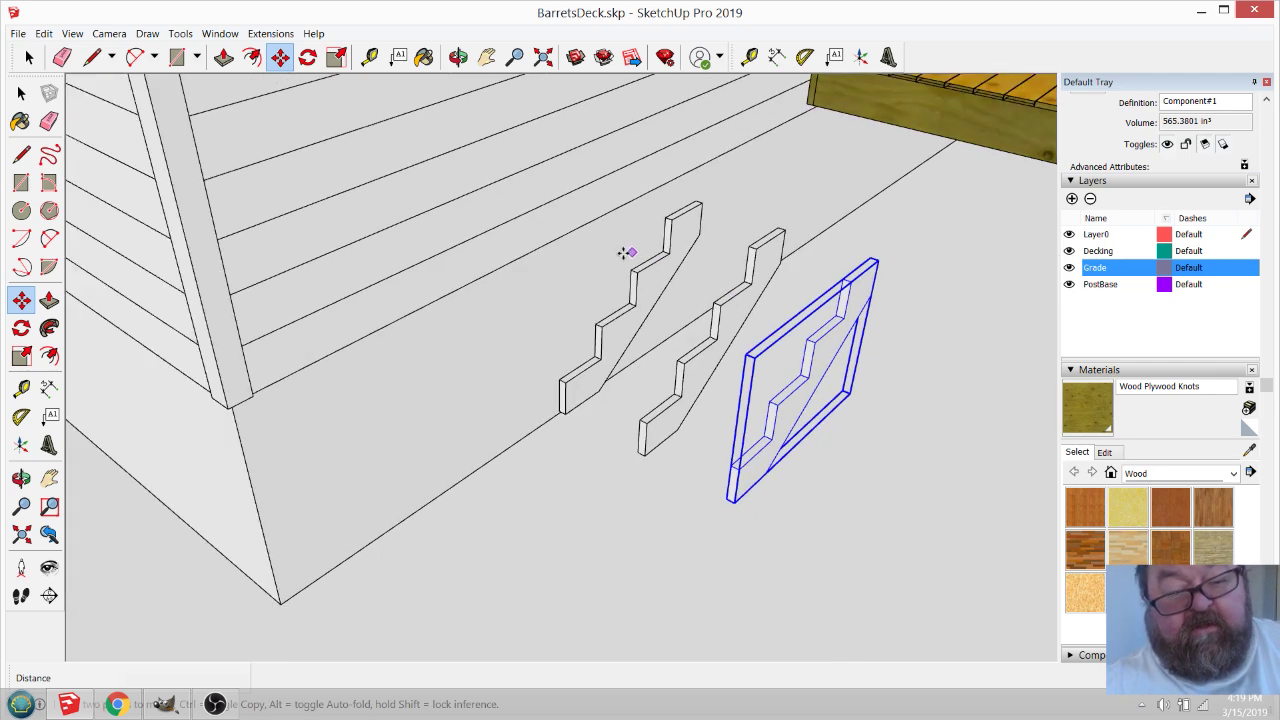
Select all three stringers and move them by the upper rear corner of the one nearest the house onto the deck's side edge.
{"action": "left_click", "coordinate": [458, 56]}
{"action": "left_click_drag", "start_coordinate": [420, 160], "coordinate": [390, 210]}
{"action": "left_click", "coordinate": [29, 57]}
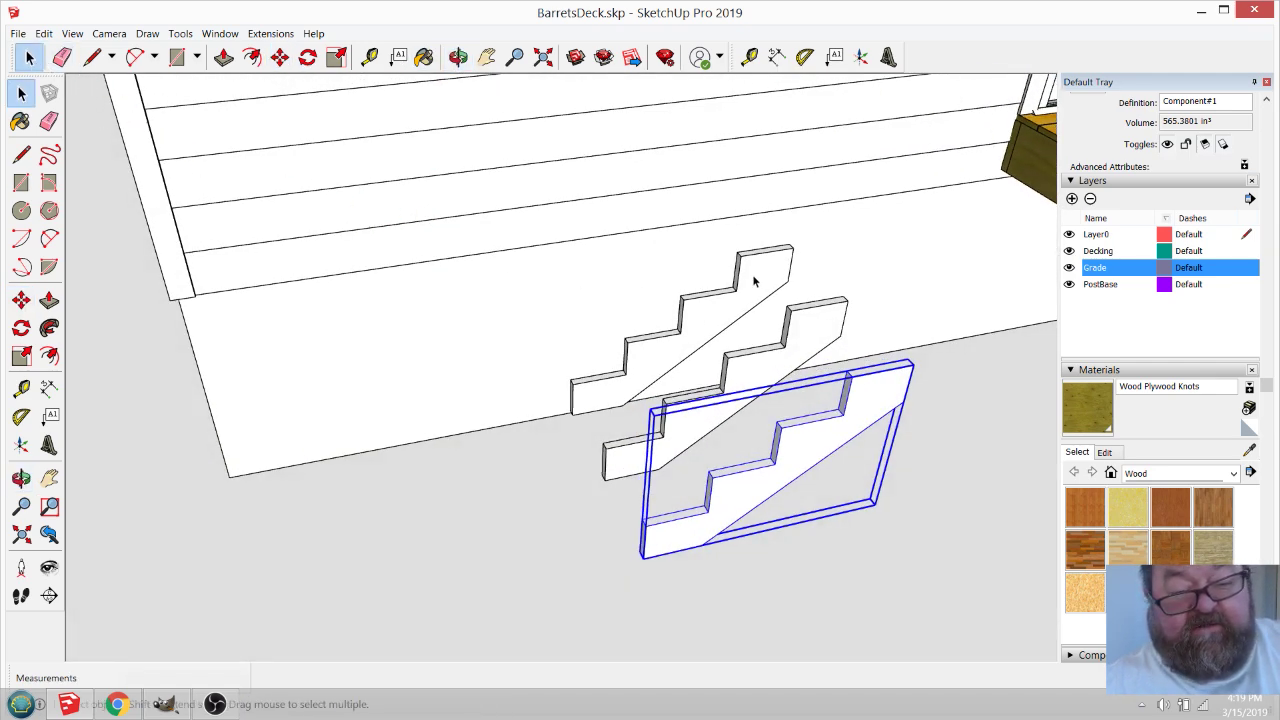
{"action": "left_click", "coordinate": [755, 282]}
{"action": "left_click", "coordinate": [811, 320], "text": "ctrl"}
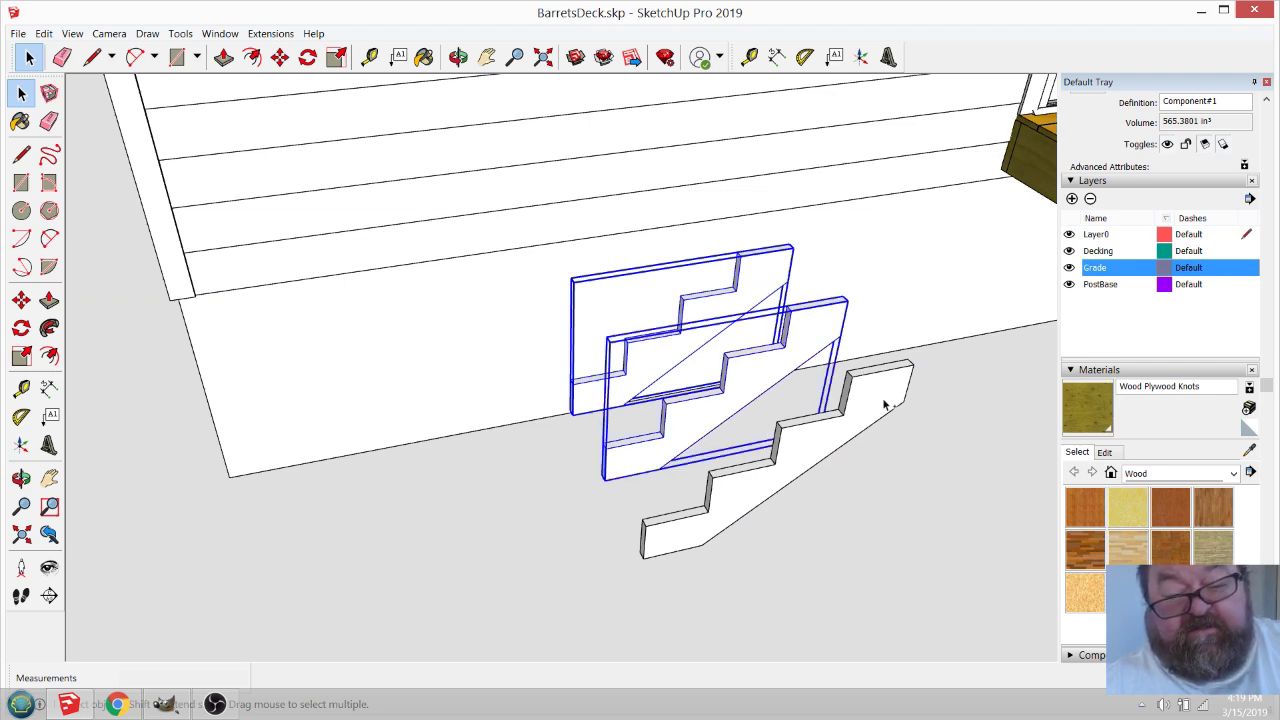
{"action": "left_click", "coordinate": [886, 405], "text": "ctrl"}
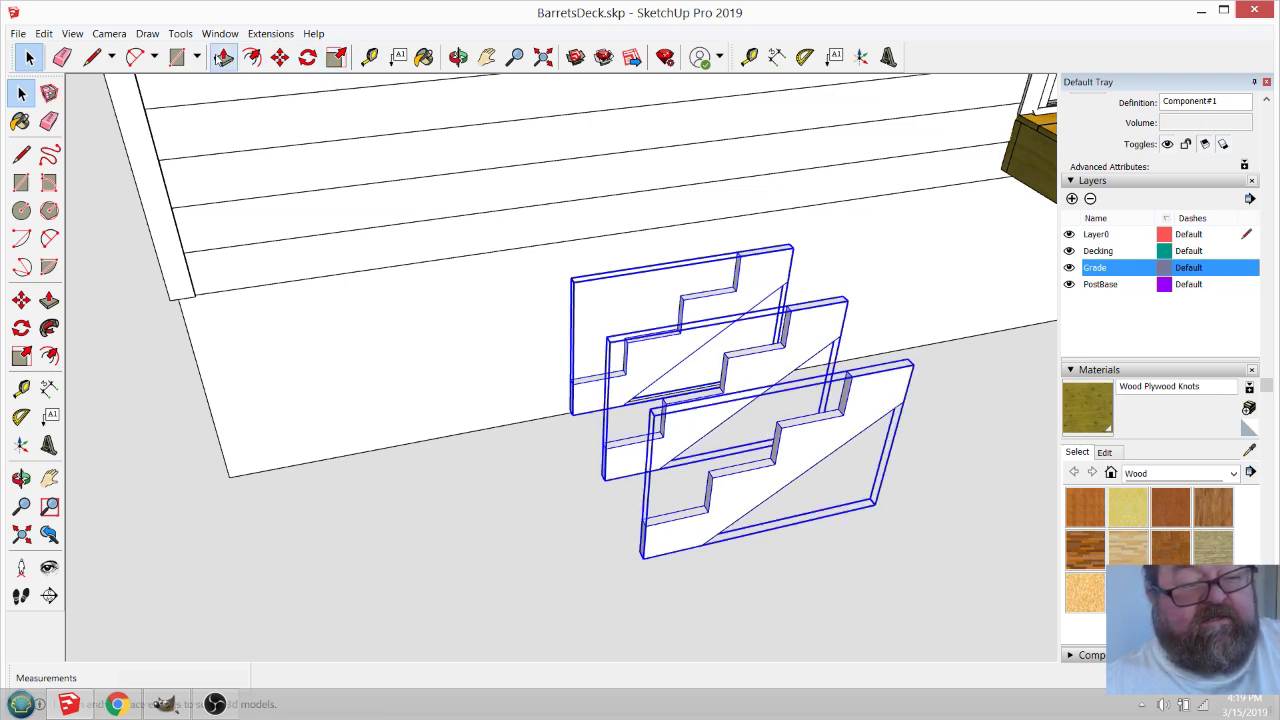
{"action": "left_click", "coordinate": [281, 58]}
{"action": "left_click", "coordinate": [792, 247]}
{"action": "scroll", "coordinate": [790, 255], "scroll_direction": "down", "scroll_amount": 5}
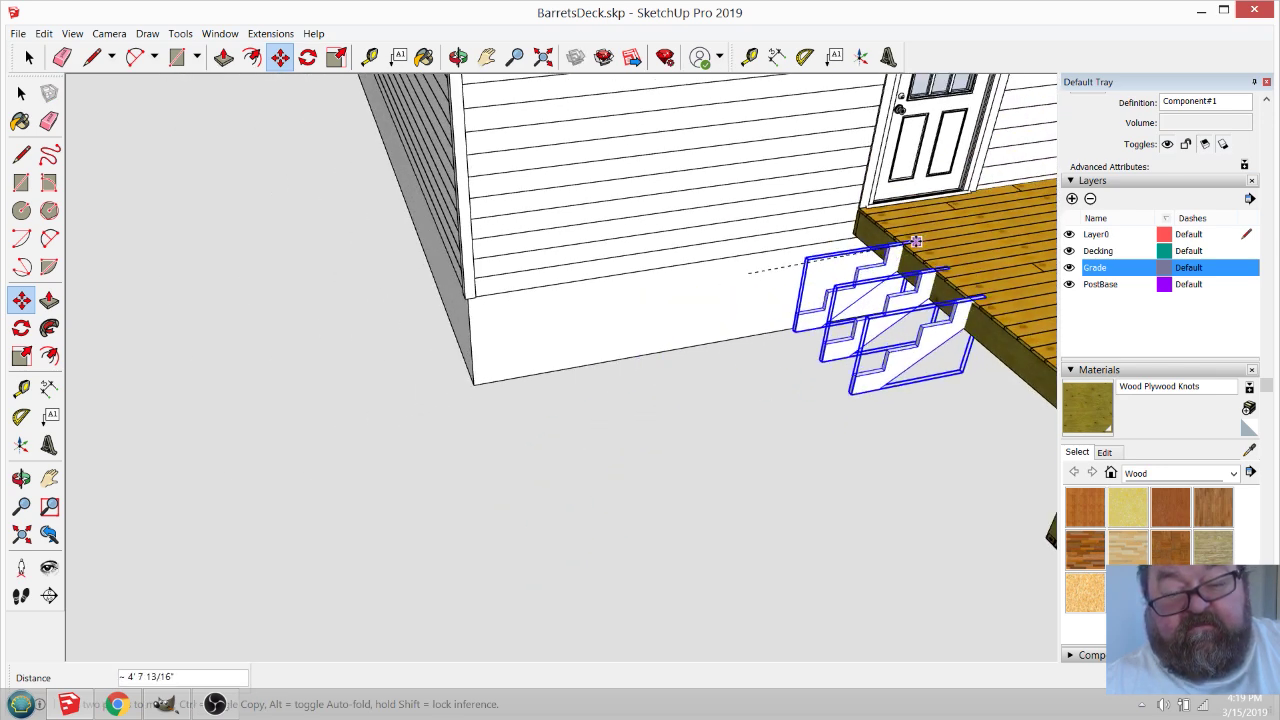
{"action": "scroll", "coordinate": [890, 238], "scroll_direction": "up", "scroll_amount": 6}
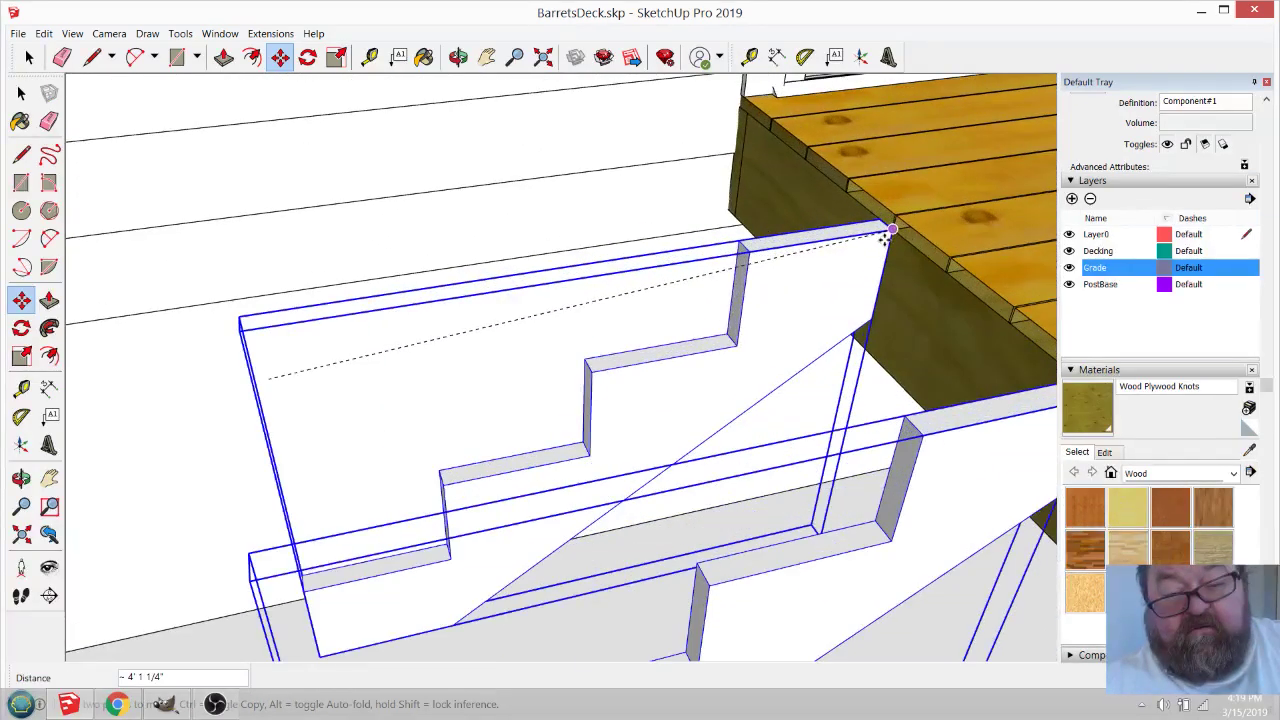
{"action": "left_click", "coordinate": [887, 226]}
Lower the three stringers 6 inches straight down below the deck surface.
{"action": "scroll", "coordinate": [886, 180], "scroll_direction": "down", "scroll_amount": 4}
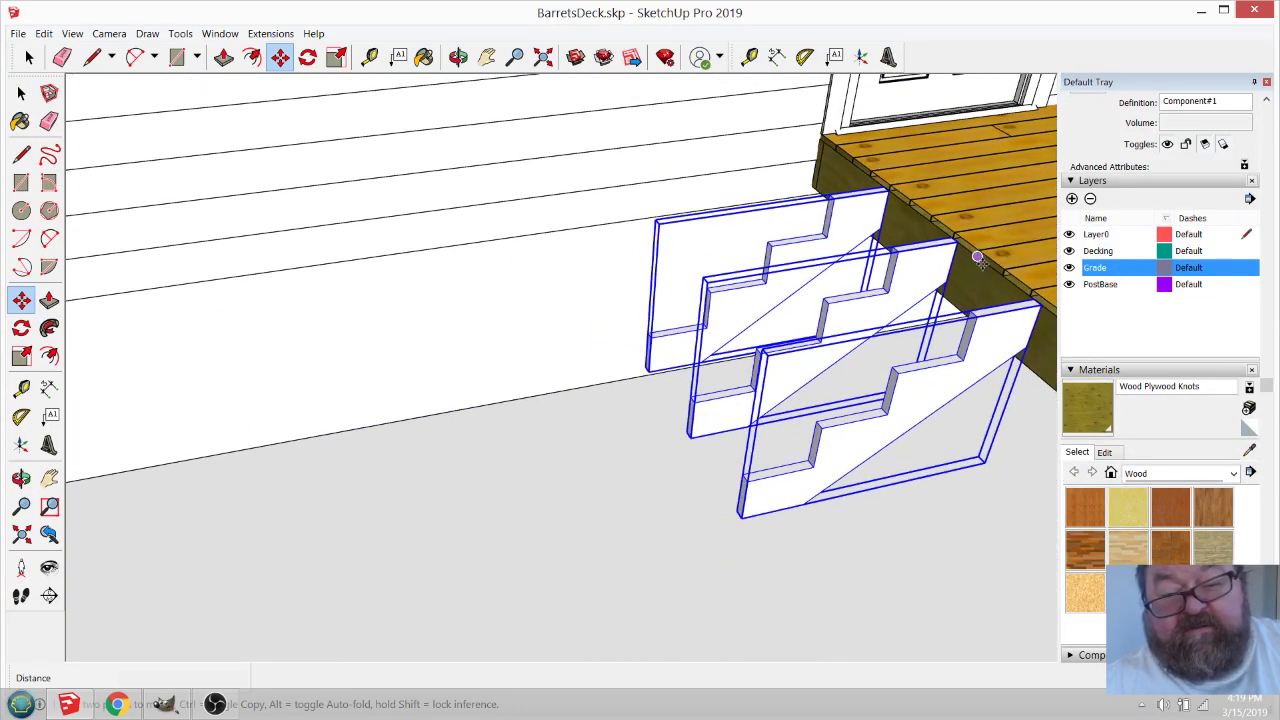
{"action": "left_click", "coordinate": [977, 258]}
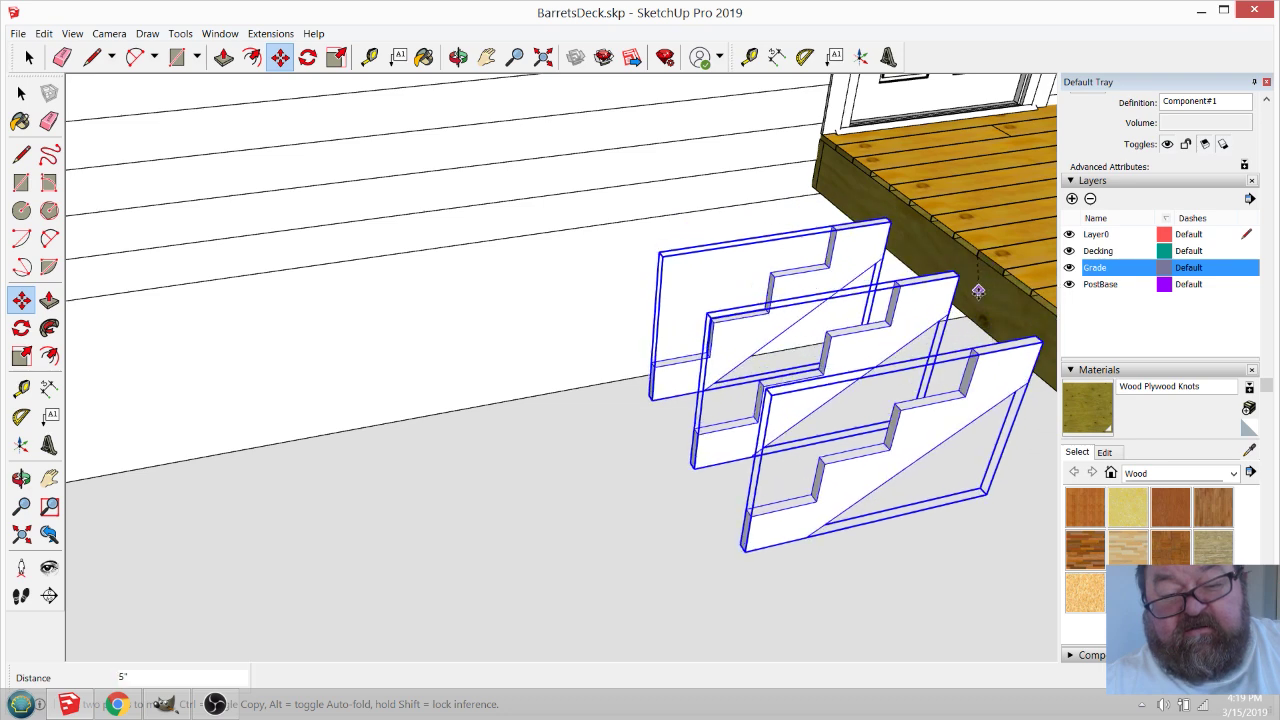
{"action": "type", "text": "6"}
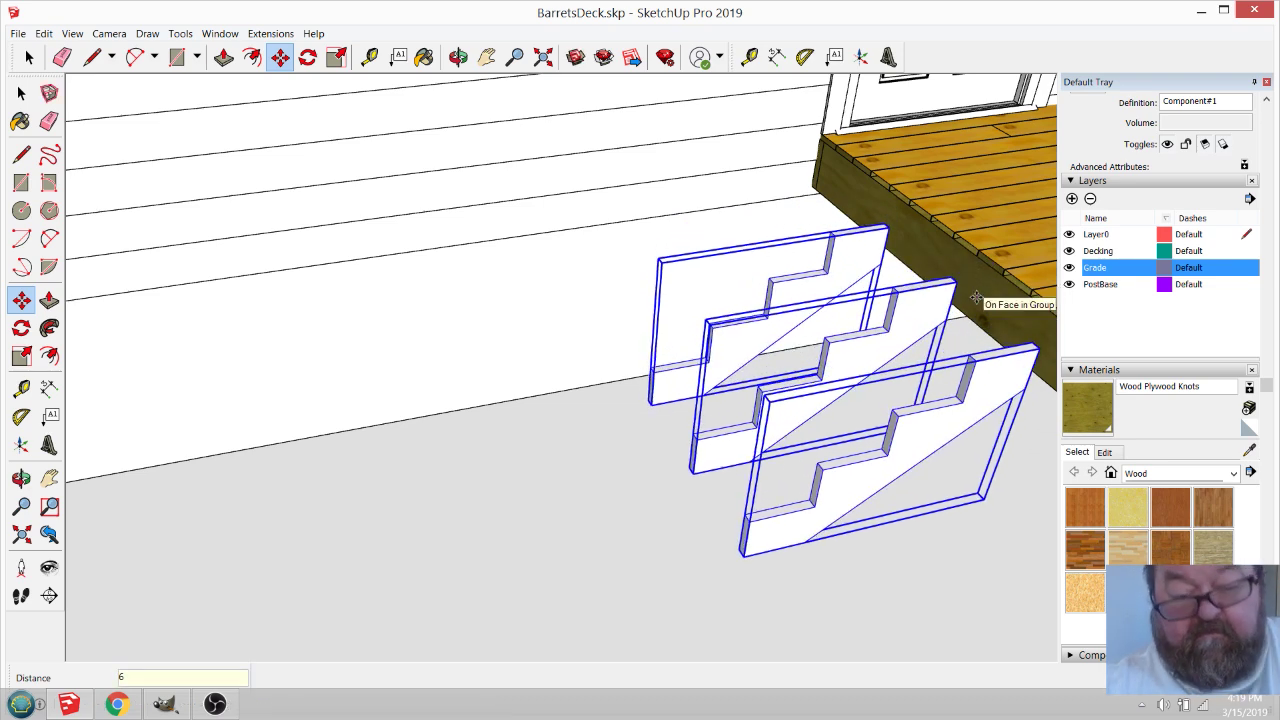
{"action": "key", "text": "Return"}
Select all three stringers and combine them into one group.
{"action": "left_click", "coordinate": [29, 57]}
{"action": "left_click", "coordinate": [841, 259]}
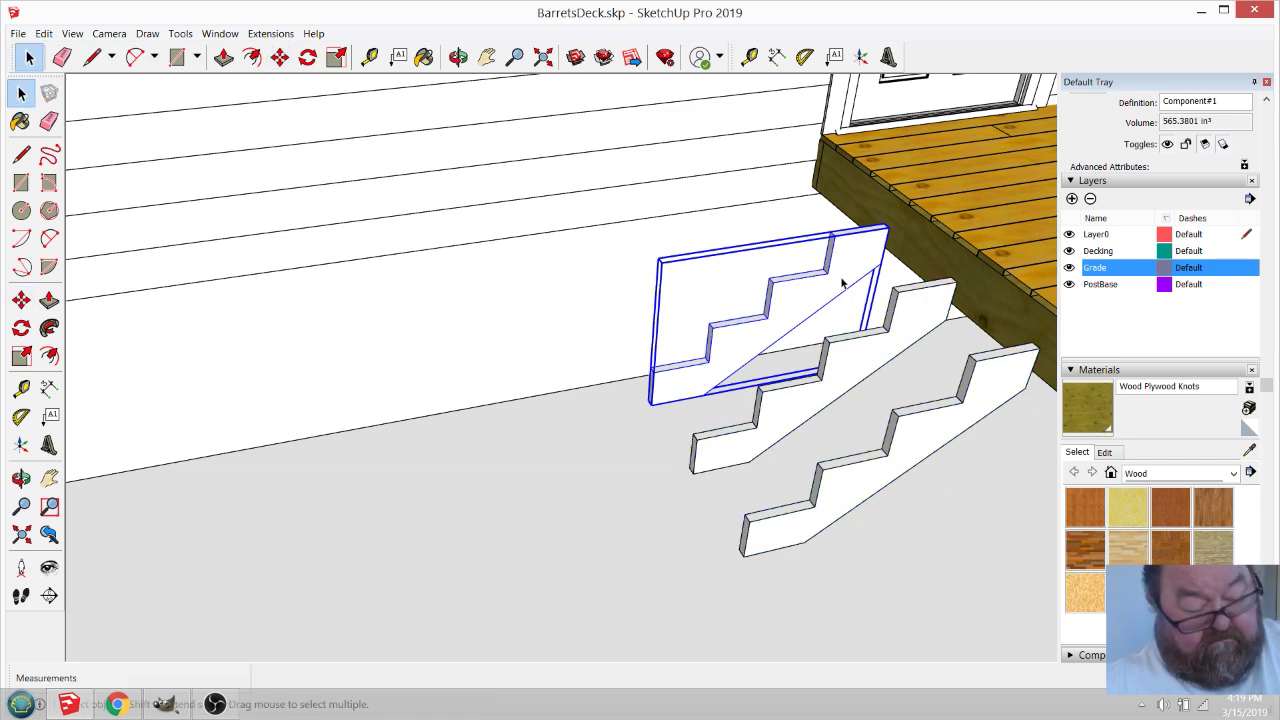
{"action": "left_click", "coordinate": [913, 332], "text": "shift"}
{"action": "left_click", "coordinate": [936, 357], "text": "shift"}
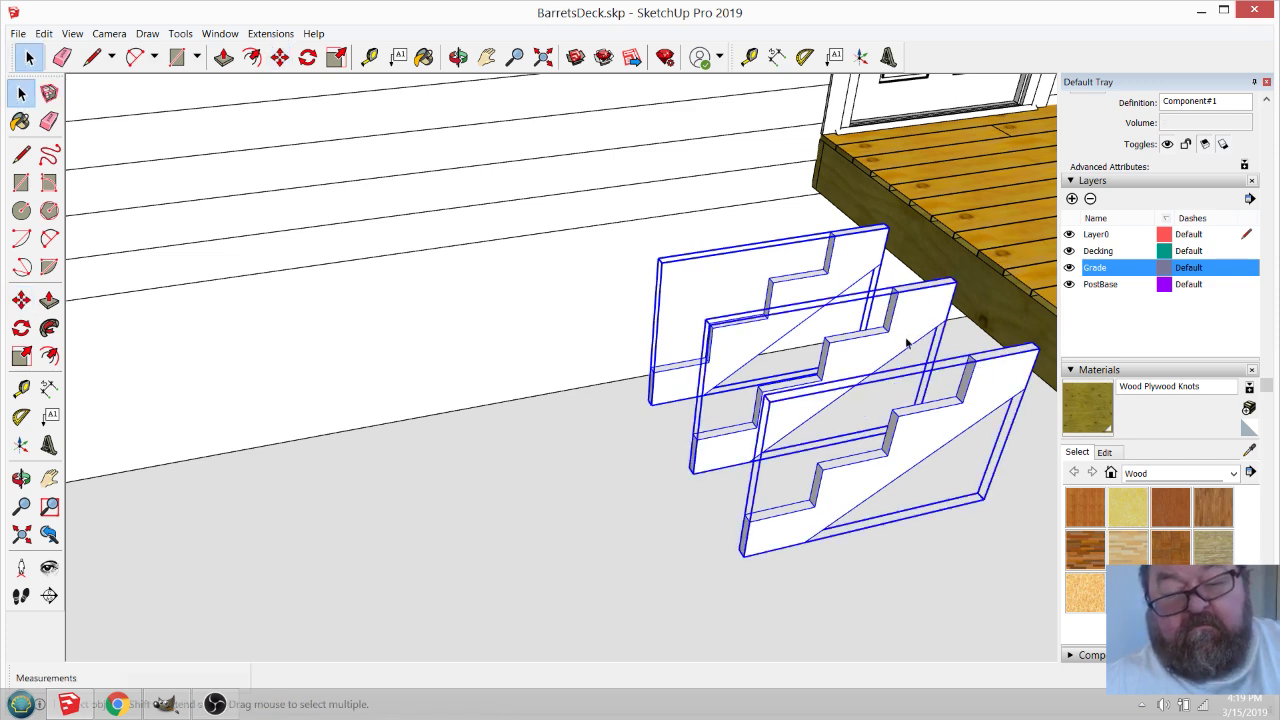
{"action": "right_click", "coordinate": [841, 300]}
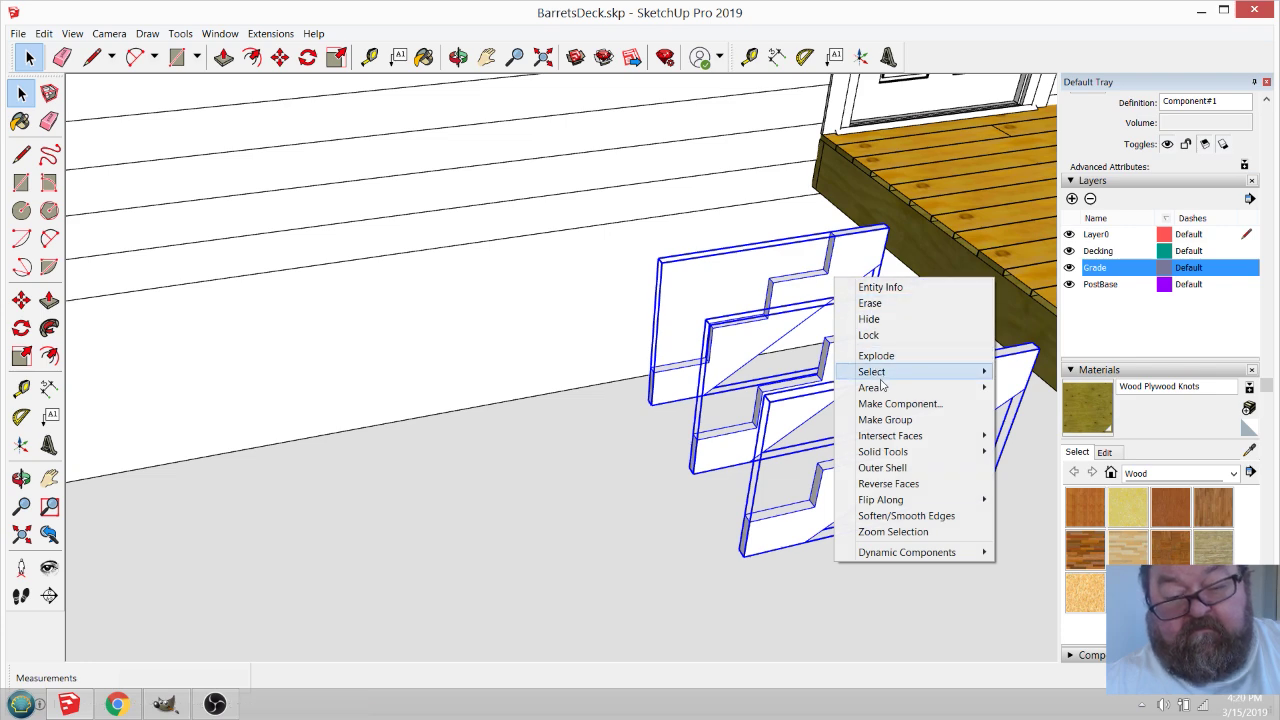
{"action": "left_click", "coordinate": [880, 414]}
Move the stringer group about 1' 11 1/2" along the green axis to the deck's corner at the house wall.
{"action": "left_click", "coordinate": [280, 57]}
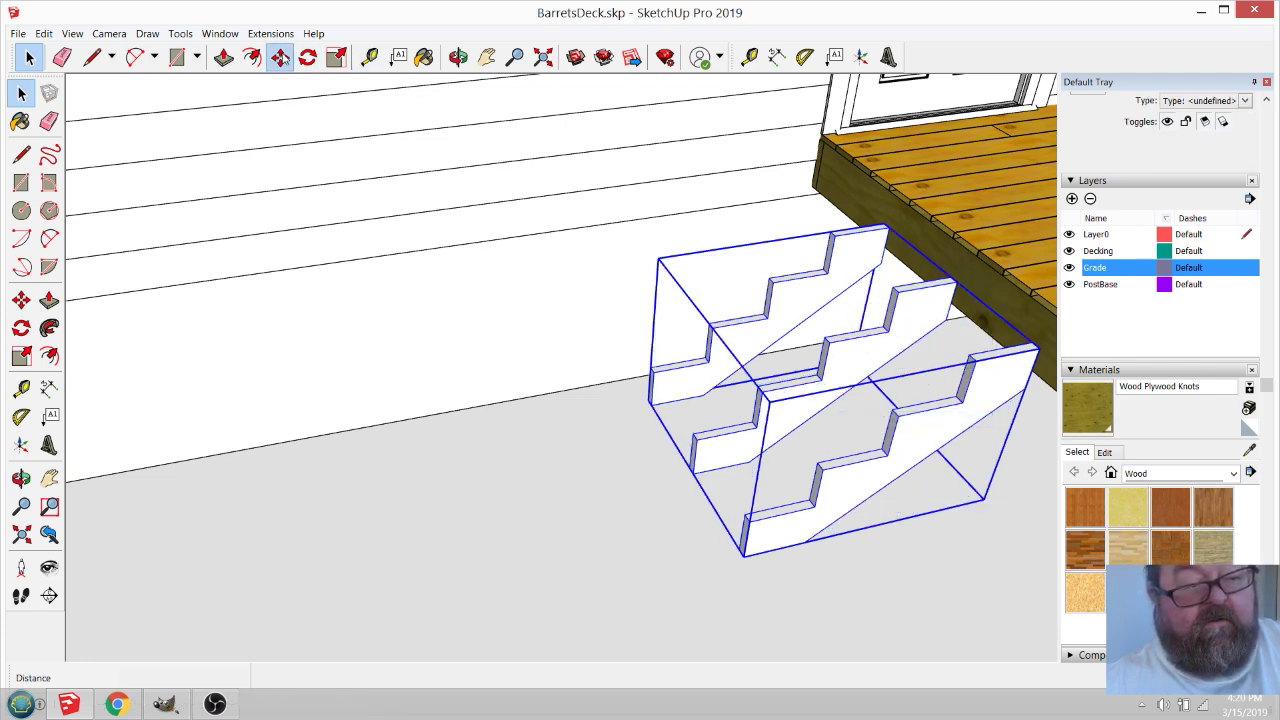
{"action": "left_click", "coordinate": [886, 220]}
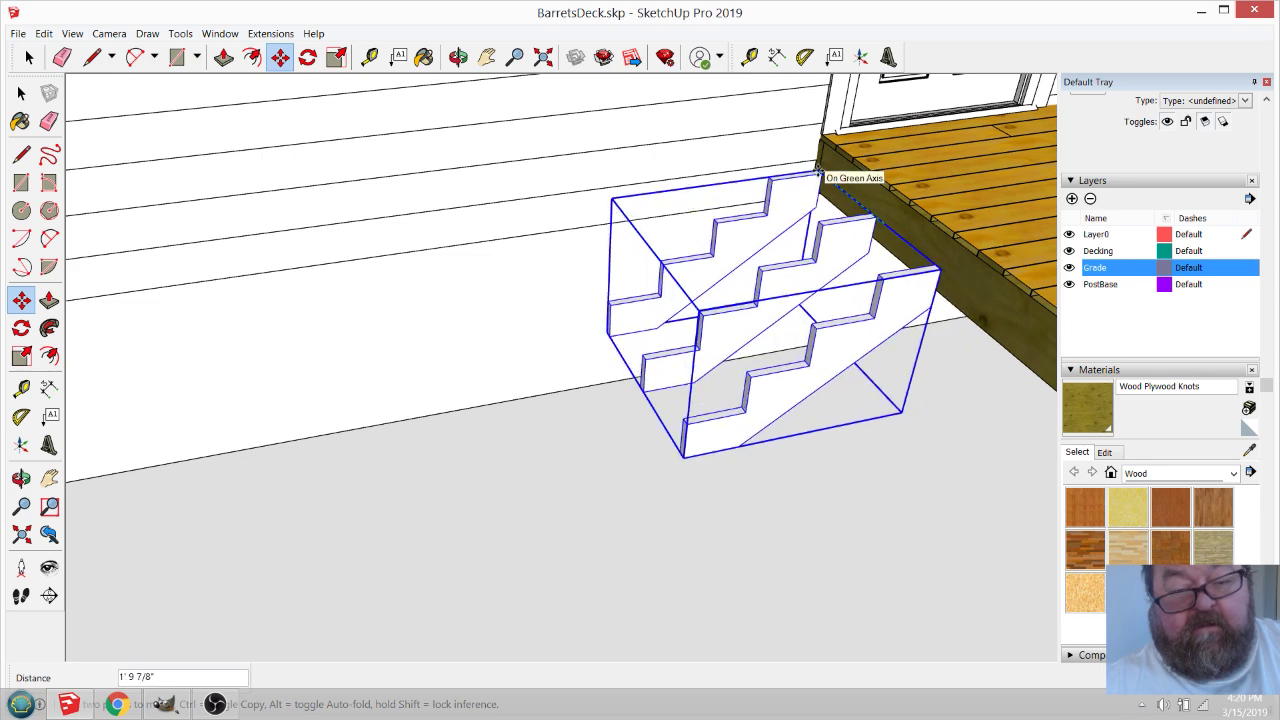
{"action": "left_click", "coordinate": [818, 175]}
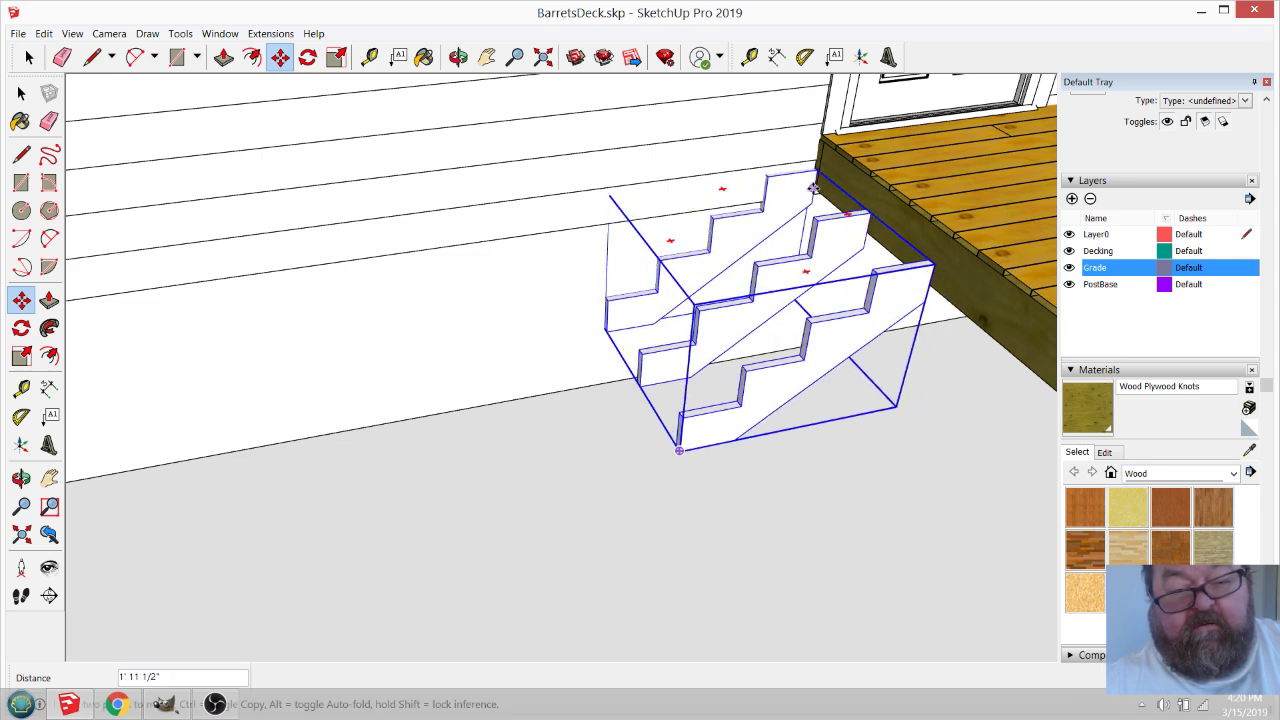
{"action": "scroll", "coordinate": [718, 205], "scroll_direction": "down", "scroll_amount": 4}
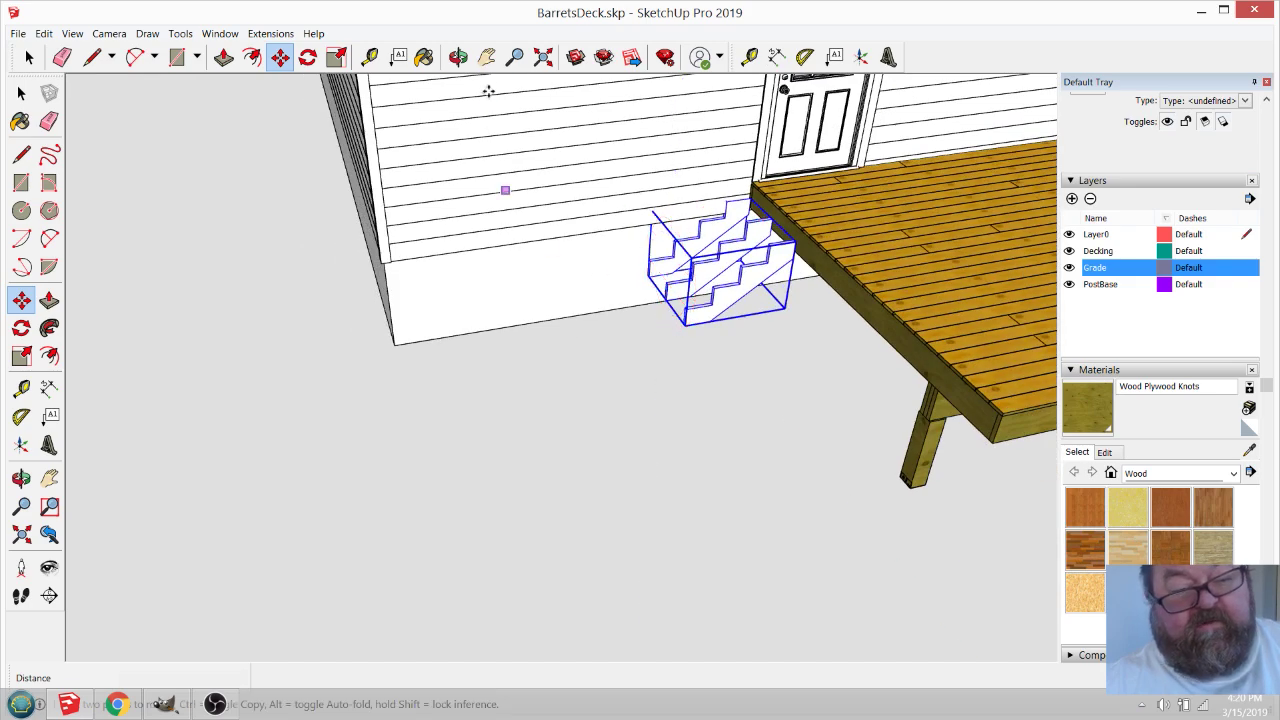
Inspect the placed stringers against the deck, and examine the stairs and railings in the reference photo of the house.
{"action": "left_click", "coordinate": [458, 56]}
{"action": "left_click_drag", "start_coordinate": [606, 194], "coordinate": [467, 417]}
{"action": "left_click", "coordinate": [29, 57]}
{"action": "left_click", "coordinate": [224, 337]}
{"action": "scroll", "coordinate": [470, 300], "scroll_direction": "up", "scroll_amount": 3}
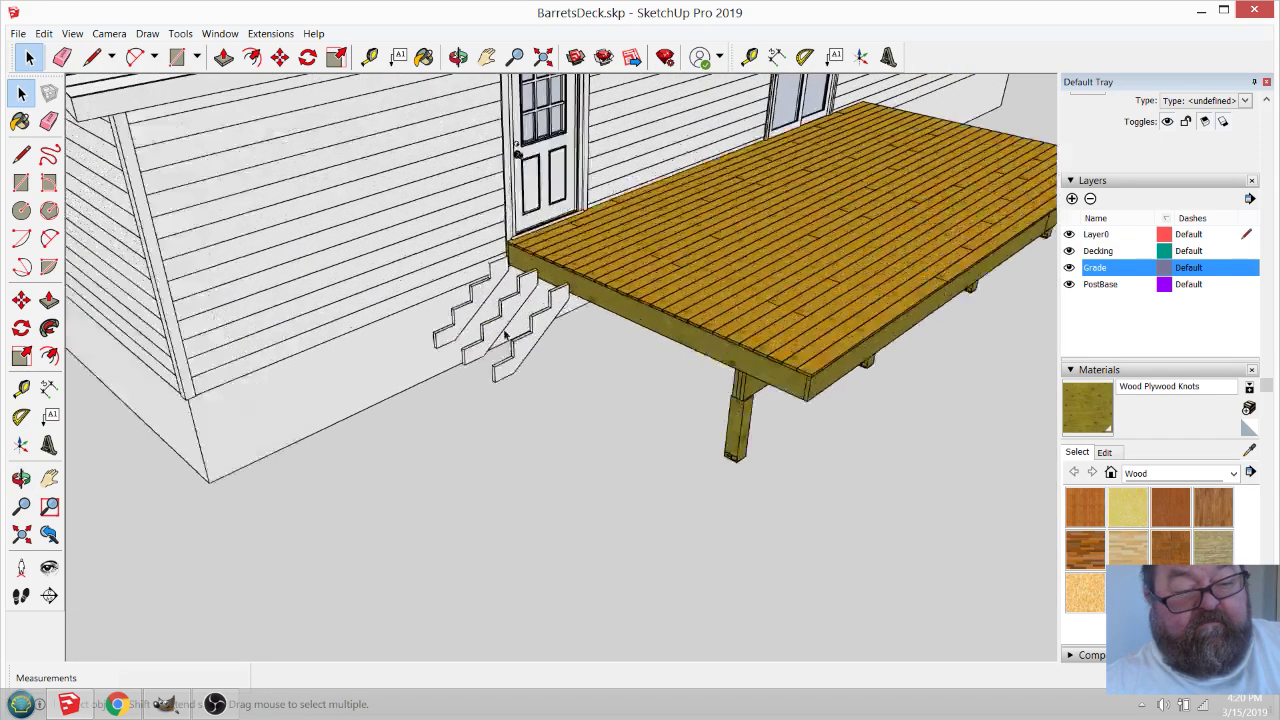
{"action": "scroll", "coordinate": [504, 335], "scroll_direction": "up", "scroll_amount": 2}
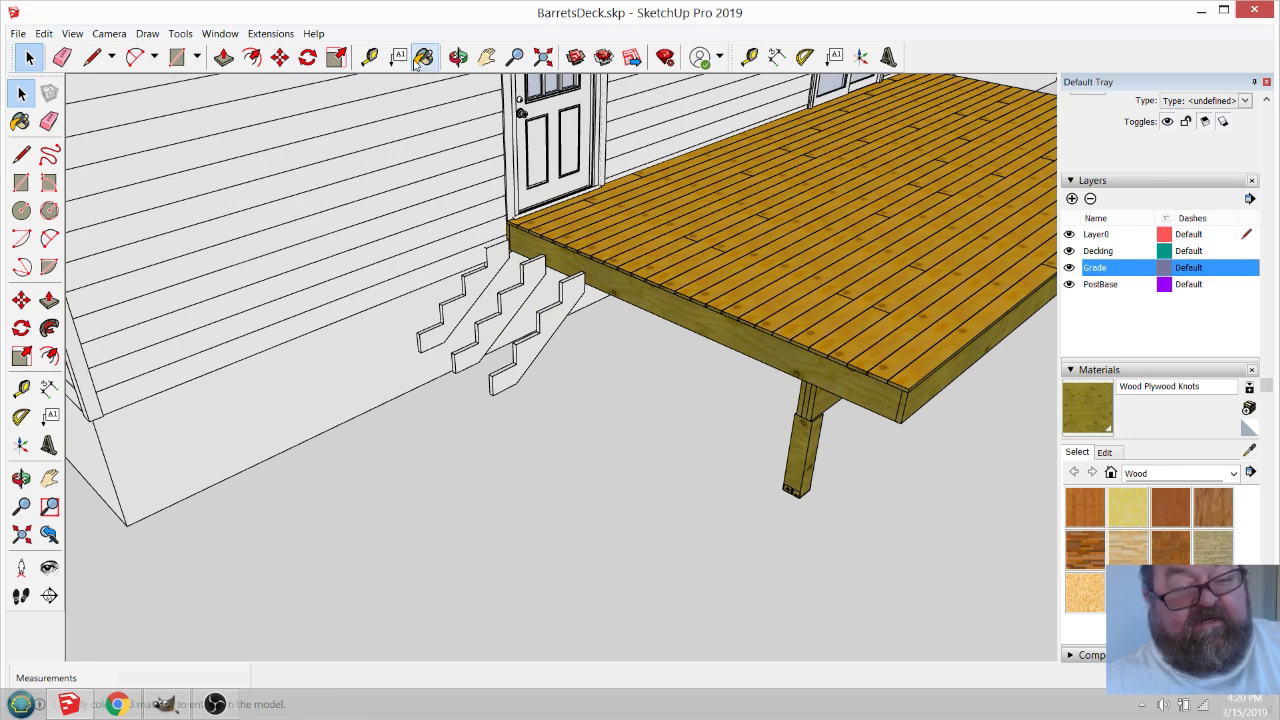
{"action": "left_click", "coordinate": [458, 57]}
{"action": "left_click_drag", "start_coordinate": [462, 95], "coordinate": [675, 328]}
{"action": "scroll", "coordinate": [660, 270], "scroll_direction": "down", "scroll_amount": 8}
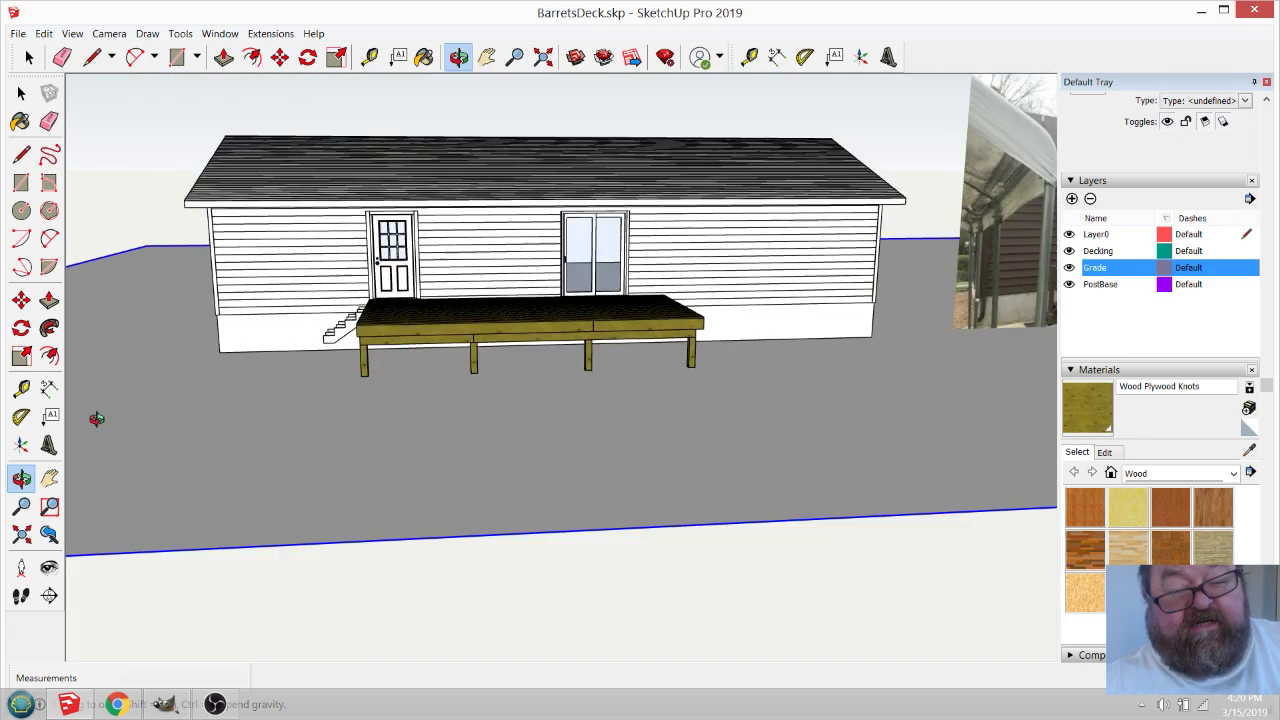
{"action": "scroll", "coordinate": [435, 432], "scroll_direction": "up", "scroll_amount": 3}
{"action": "scroll", "coordinate": [435, 432], "scroll_direction": "down", "scroll_amount": 2}
{"action": "scroll", "coordinate": [826, 323], "scroll_direction": "up", "scroll_amount": 10}
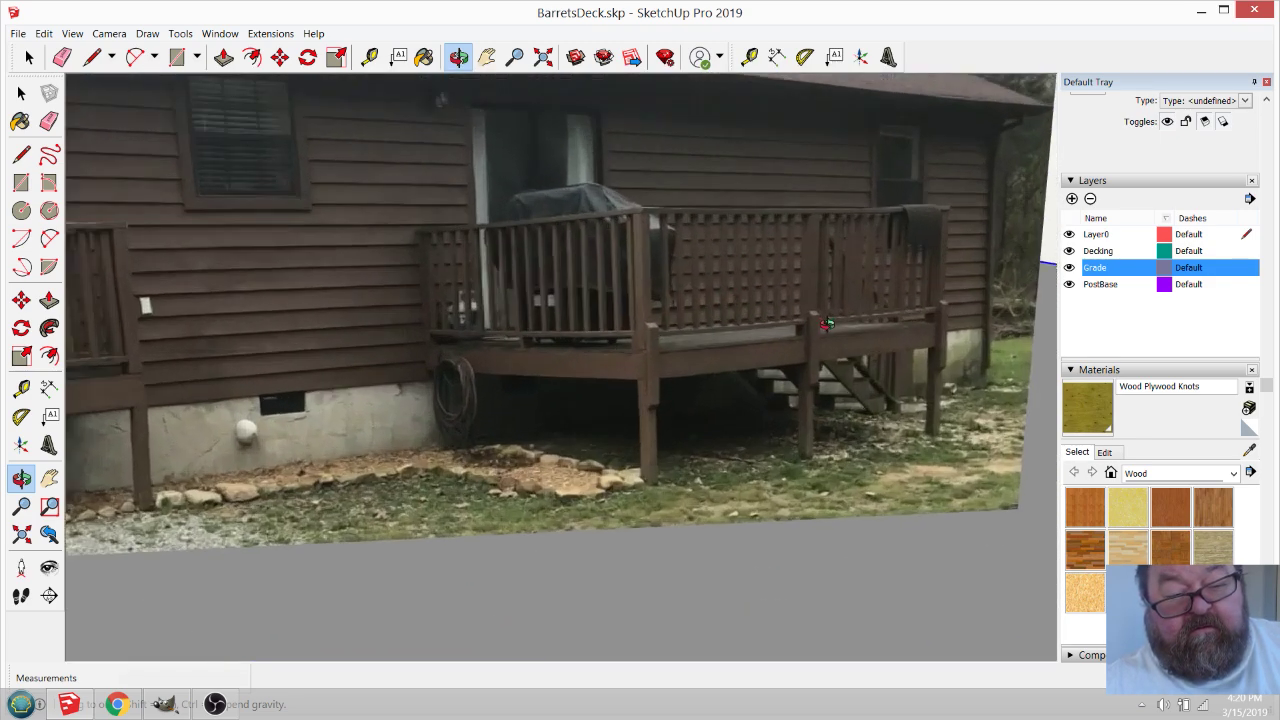
{"action": "scroll", "coordinate": [826, 323], "scroll_direction": "up", "scroll_amount": 2}
{"action": "left_click_drag", "start_coordinate": [826, 323], "coordinate": [543, 331]}
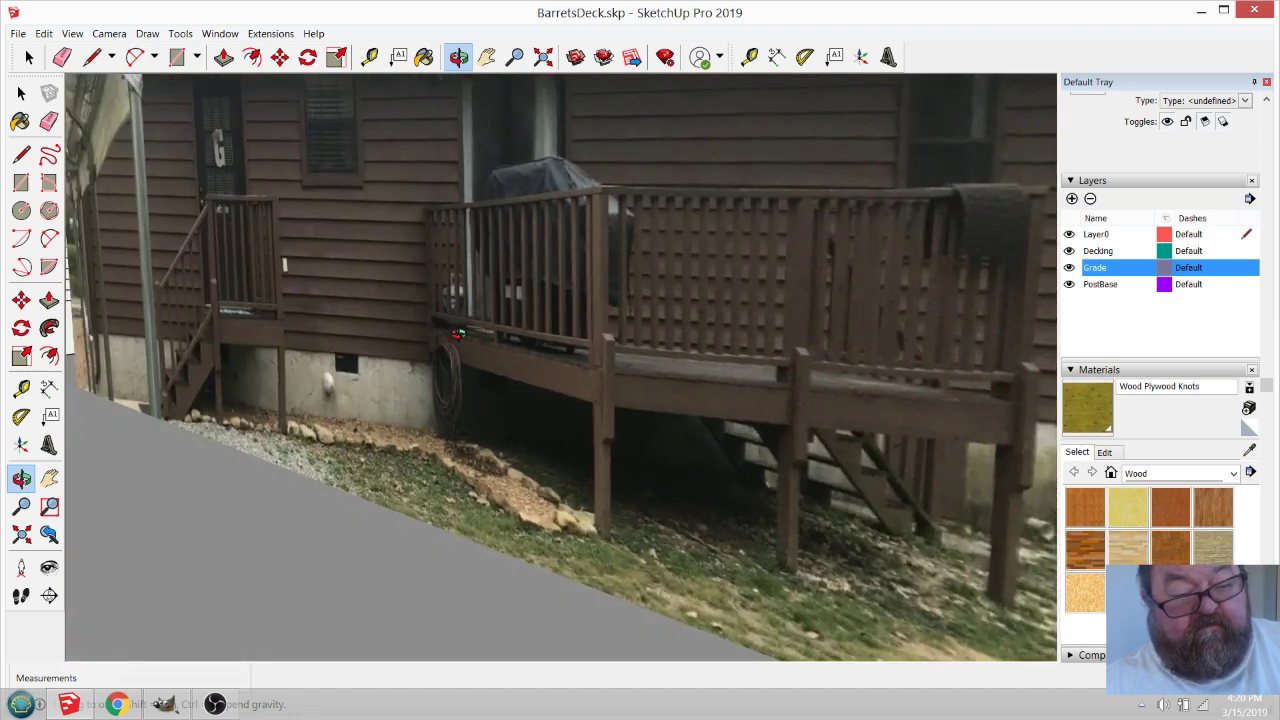
{"action": "left_click_drag", "start_coordinate": [458, 333], "coordinate": [953, 438]}
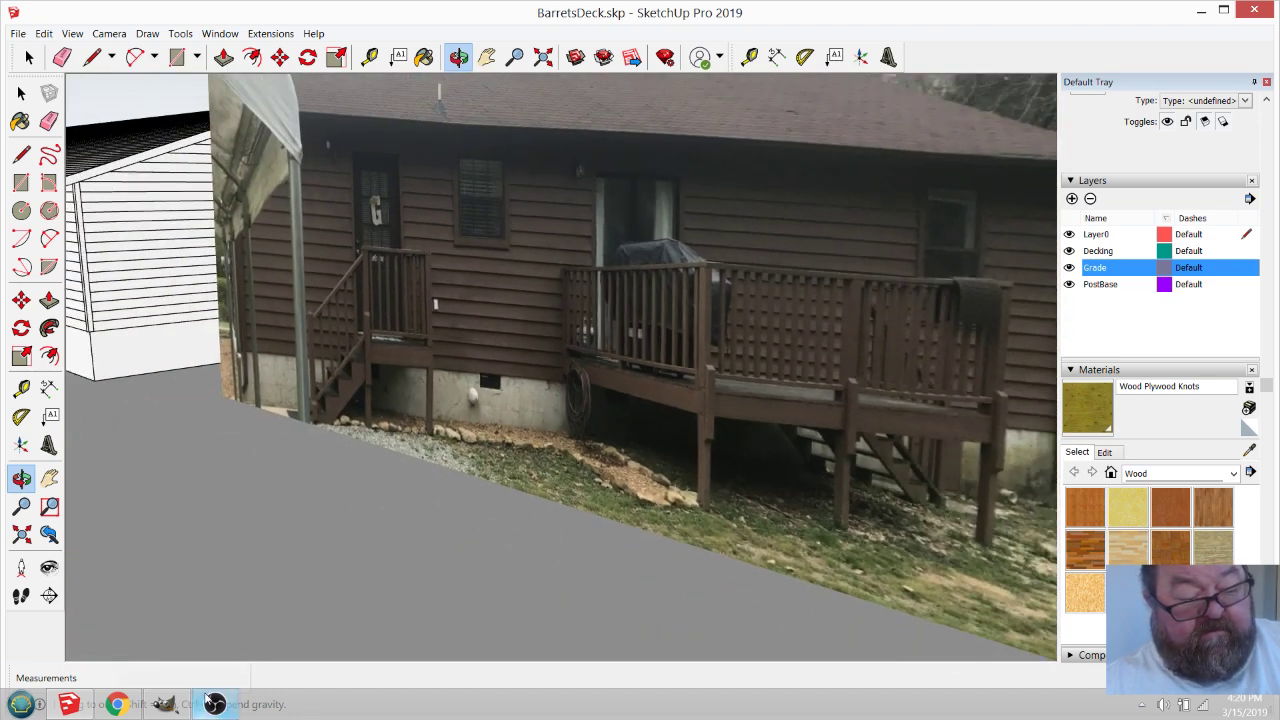
Check the YouTube live stream dashboard and its chat in Chrome, and return to the SketchUp model.
{"action": "left_click", "coordinate": [118, 703]}
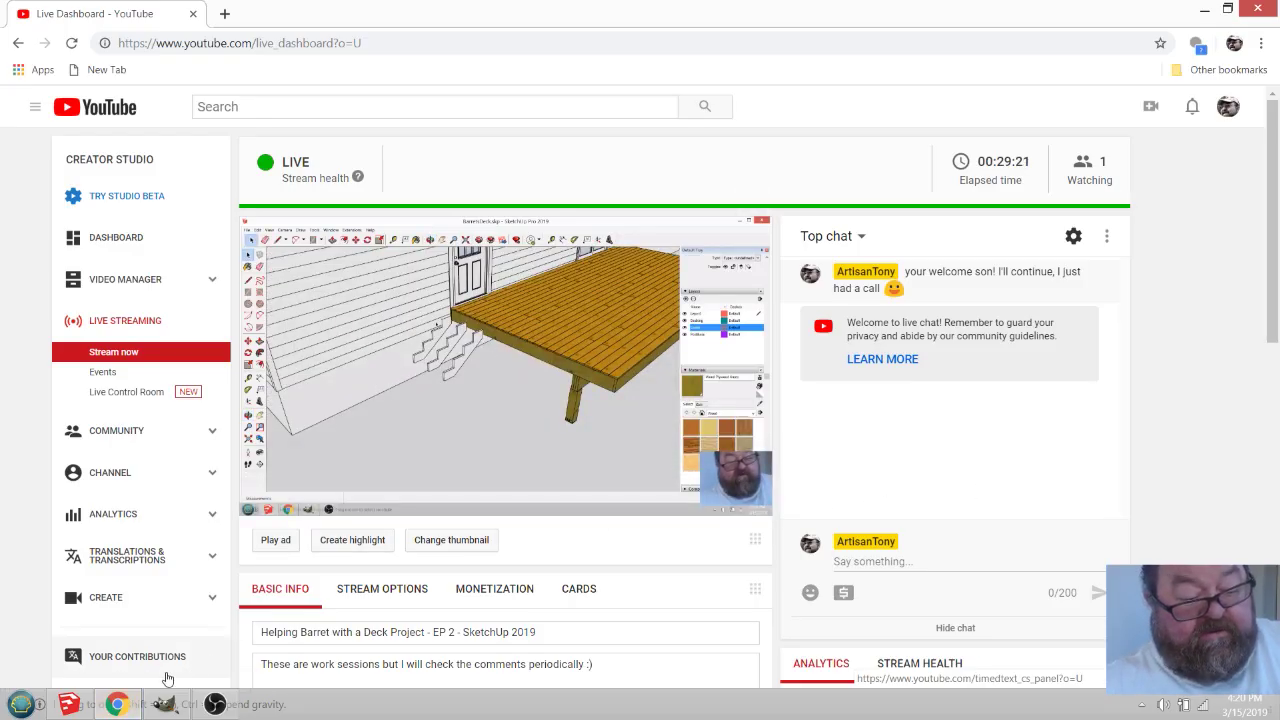
{"action": "left_click", "coordinate": [133, 702]}
{"action": "scroll", "coordinate": [928, 472], "scroll_direction": "down", "scroll_amount": 5}
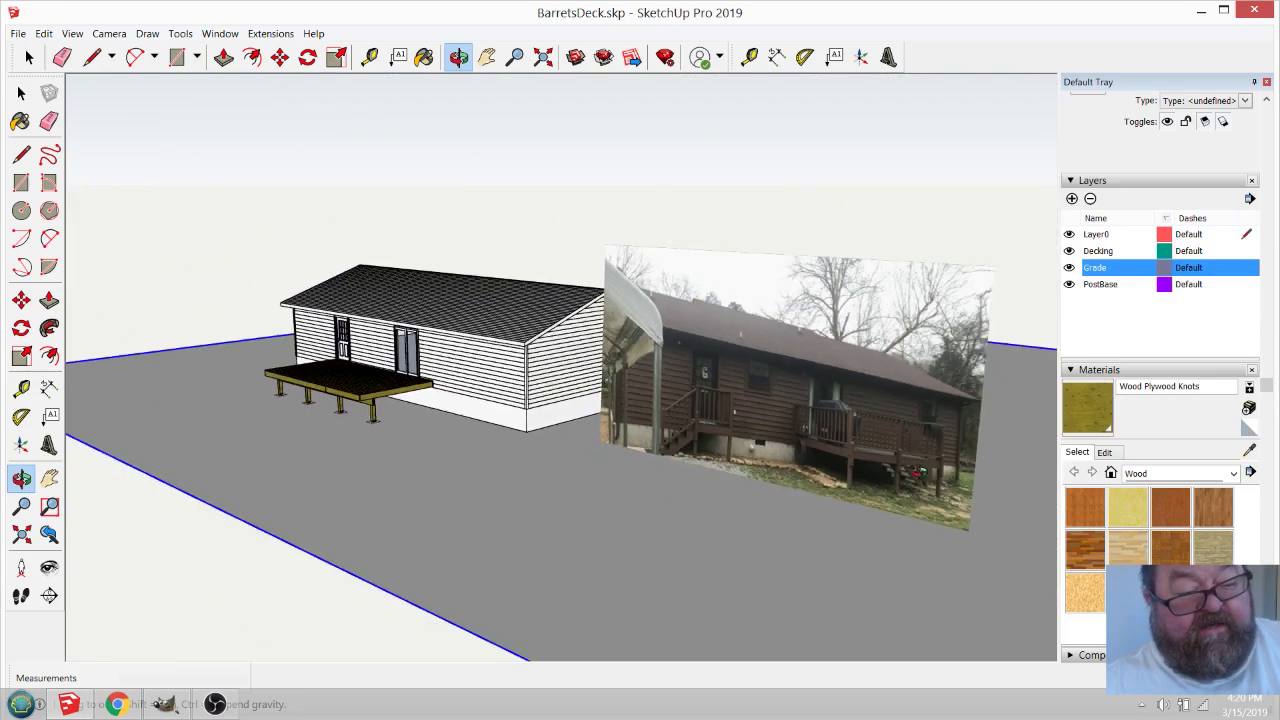
Measure the vertical gap from the bottom corner of the stringer nearest the house down to the ground at the foundation wall.
{"action": "scroll", "coordinate": [352, 389], "scroll_direction": "up", "scroll_amount": 8}
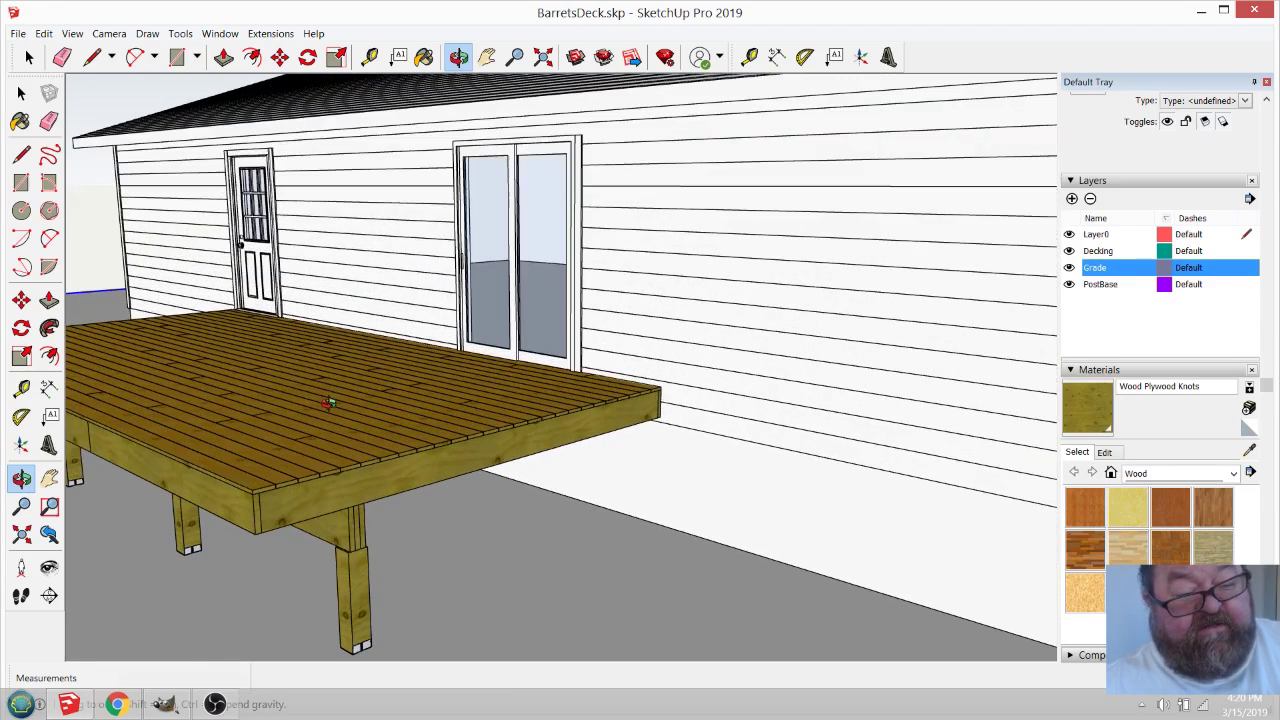
{"action": "scroll", "coordinate": [341, 407], "scroll_direction": "down", "scroll_amount": 2}
{"action": "left_click_drag", "start_coordinate": [572, 404], "coordinate": [657, 411]}
{"action": "scroll", "coordinate": [657, 411], "scroll_direction": "down", "scroll_amount": 5}
{"action": "left_click_drag", "start_coordinate": [508, 451], "coordinate": [634, 438]}
{"action": "scroll", "coordinate": [423, 491], "scroll_direction": "up", "scroll_amount": 4}
{"action": "scroll", "coordinate": [352, 487], "scroll_direction": "up", "scroll_amount": 5}
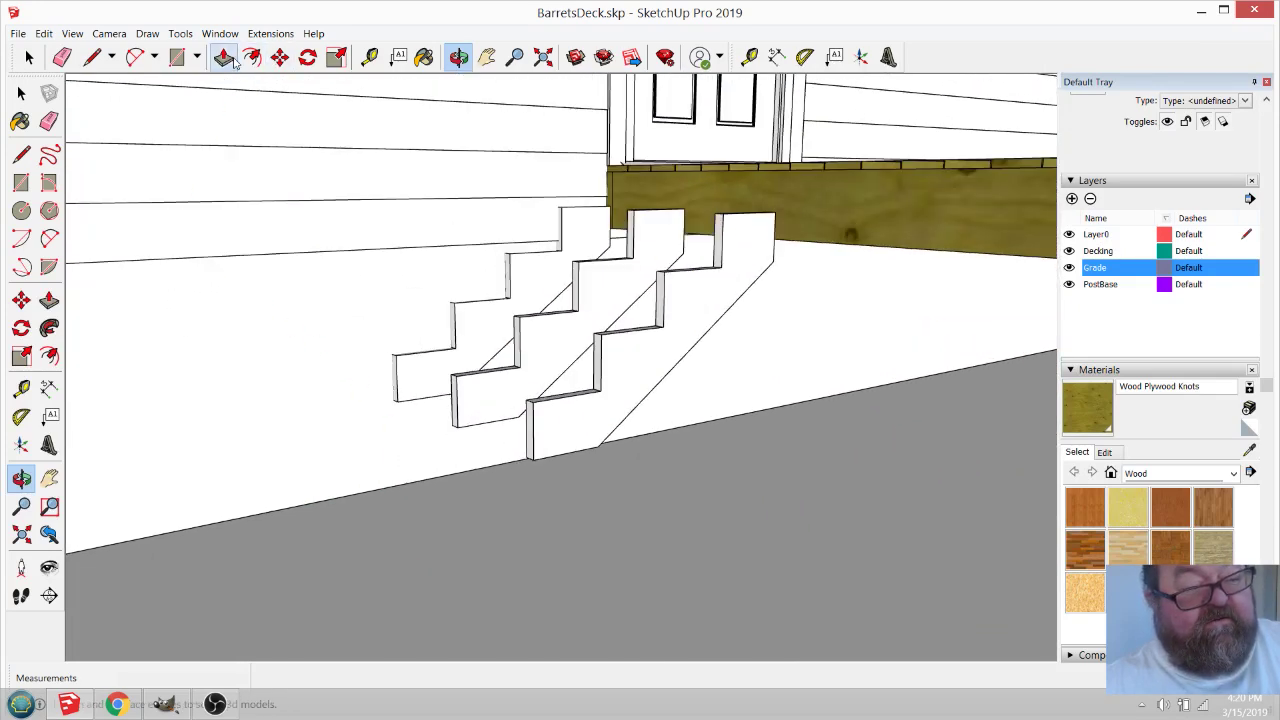
{"action": "left_click", "coordinate": [369, 56]}
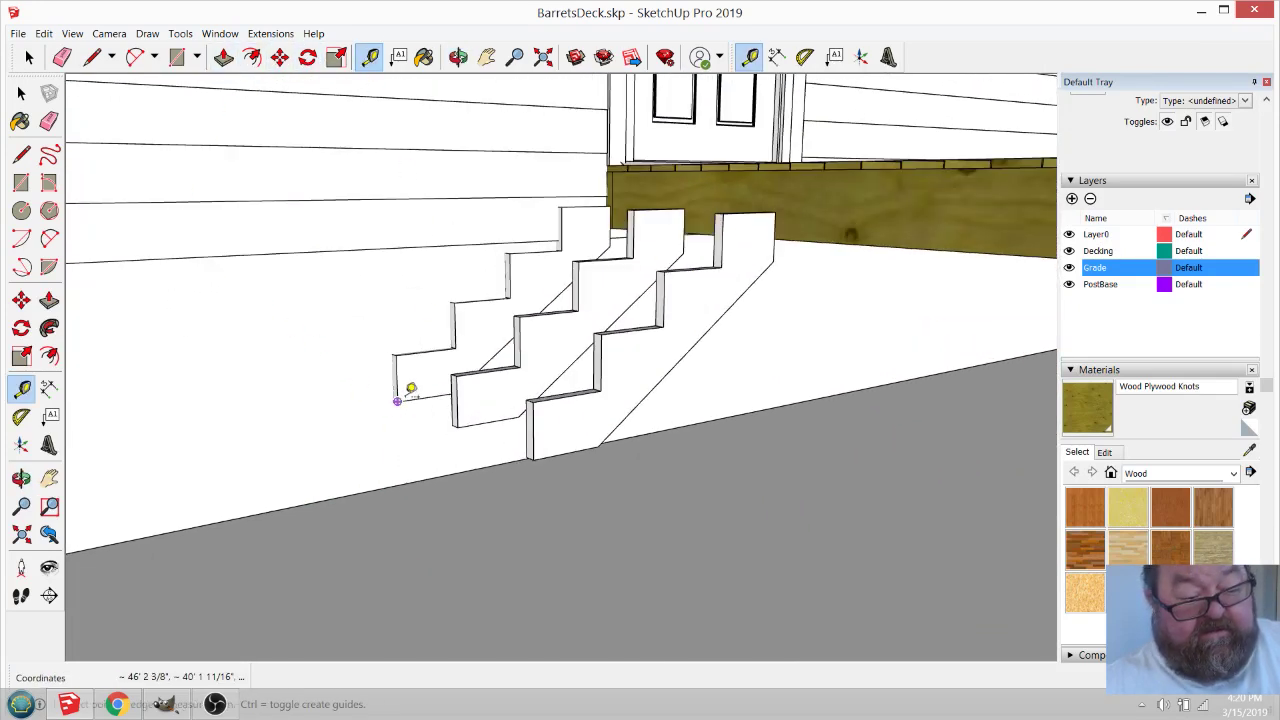
{"action": "left_click", "coordinate": [397, 401]}
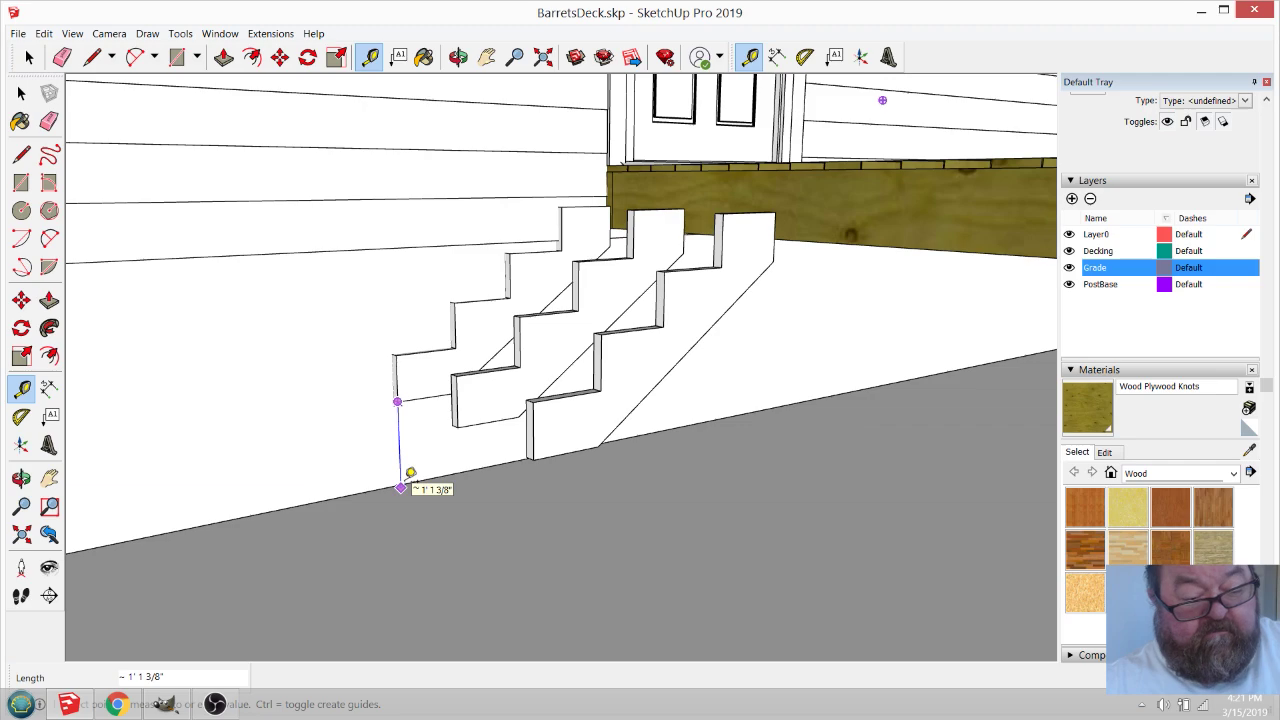
{"action": "left_click", "coordinate": [401, 487]}
Measure down the foundation wall from the lower edge of the siding at the house corner.
{"action": "scroll", "coordinate": [401, 487], "scroll_direction": "down", "scroll_amount": 5}
{"action": "middle_click_drag", "start_coordinate": [277, 450], "coordinate": [844, 478]}
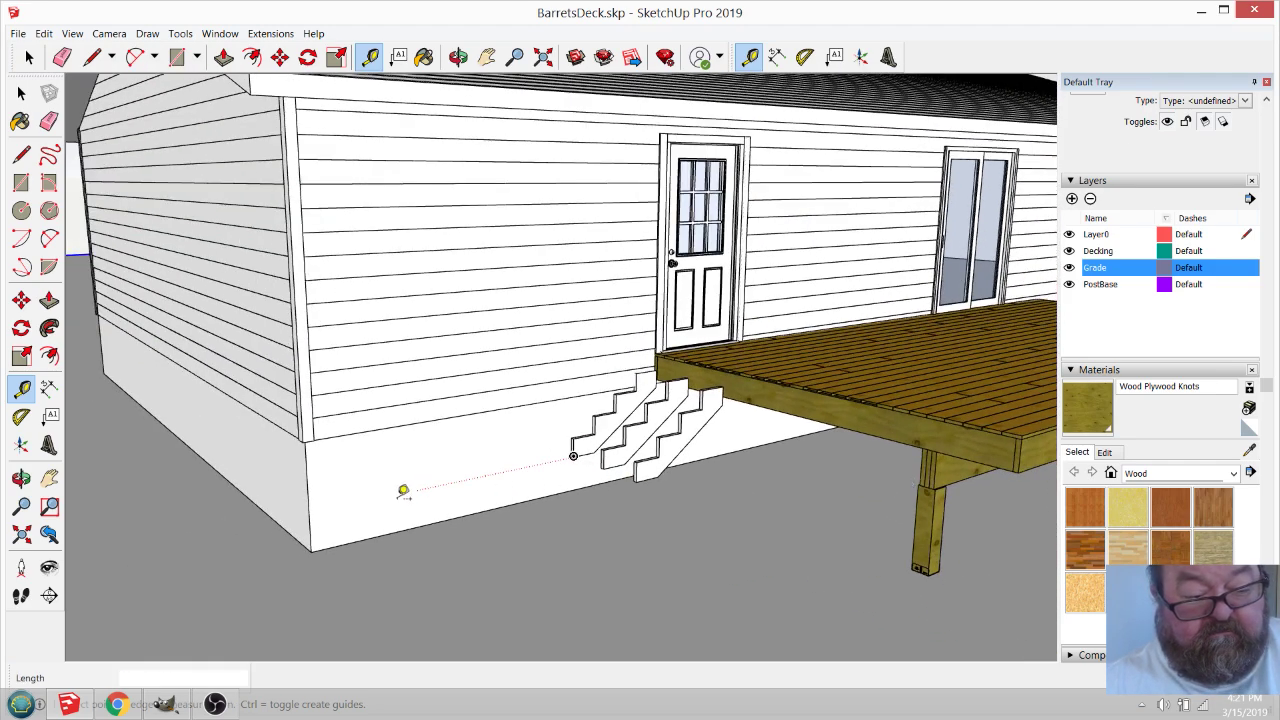
{"action": "scroll", "coordinate": [318, 509], "scroll_direction": "up", "scroll_amount": 4}
{"action": "left_click", "coordinate": [318, 370]}
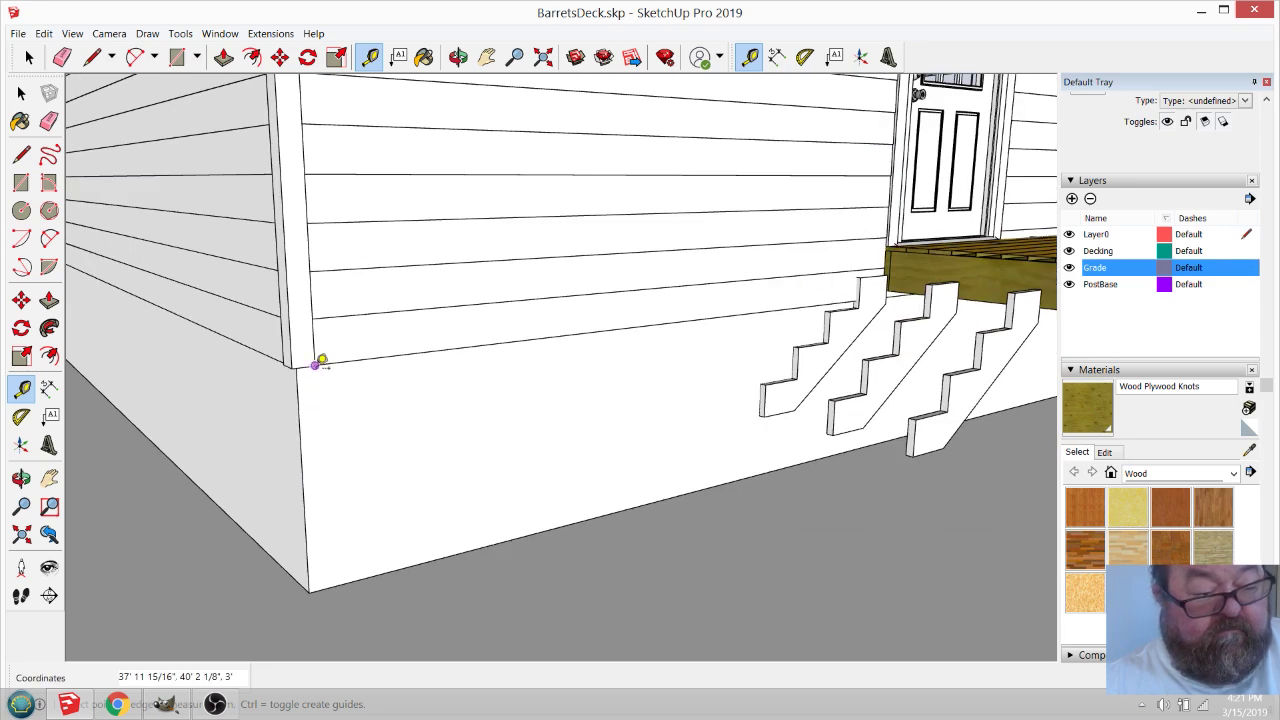
{"action": "left_click", "coordinate": [342, 487]}
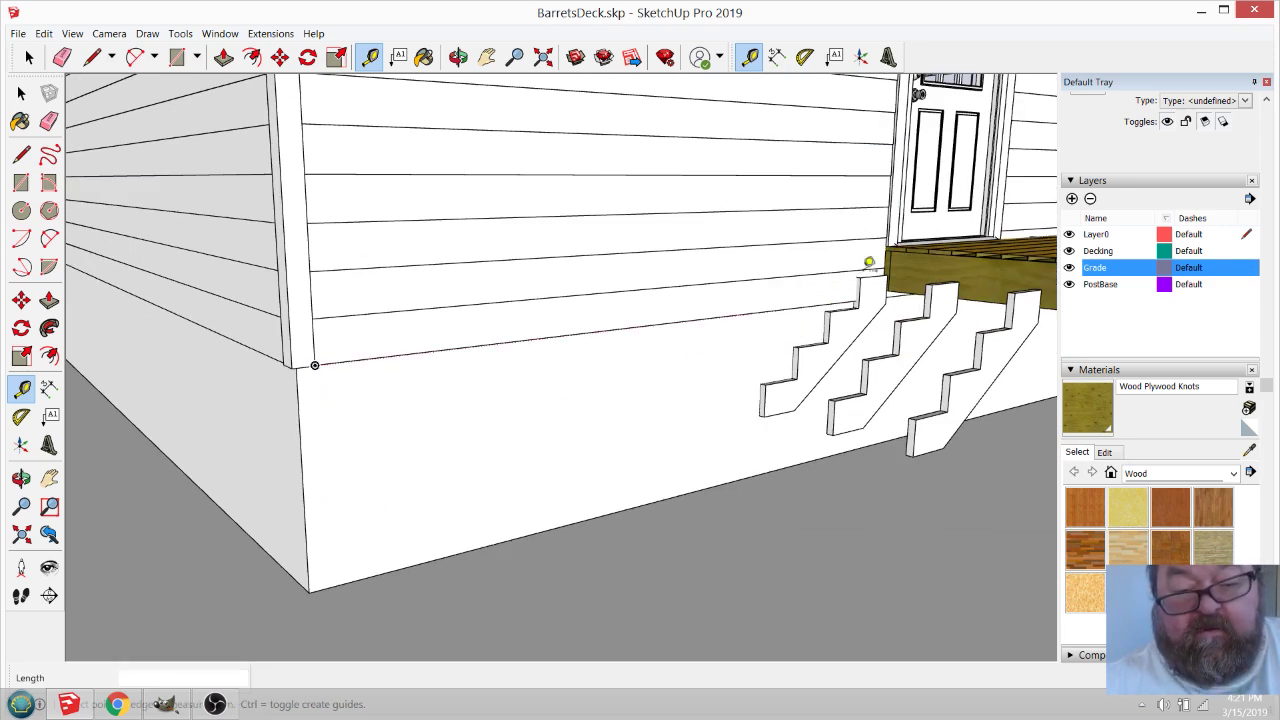
Check a 4' vertical distance straight down from the top of the deck's outer corner.
{"action": "scroll", "coordinate": [555, 353], "scroll_direction": "down", "scroll_amount": 2}
{"action": "scroll", "coordinate": [551, 355], "scroll_direction": "down", "scroll_amount": 2}
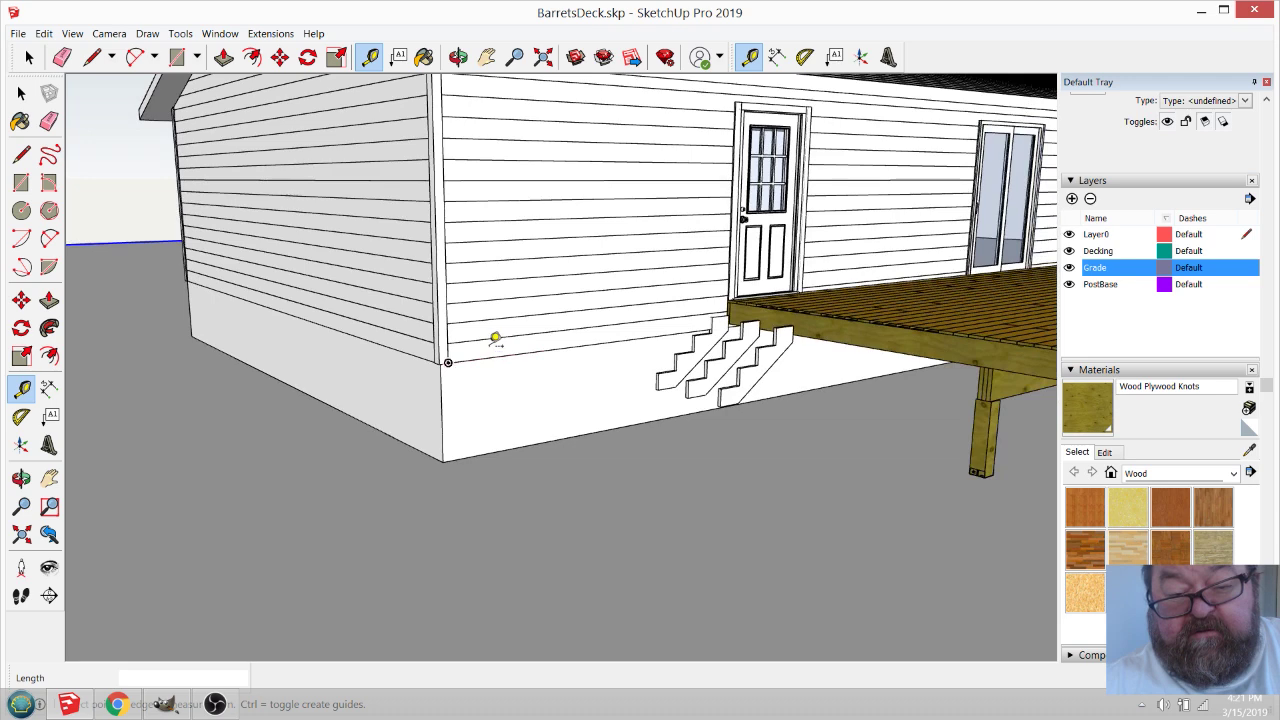
{"action": "scroll", "coordinate": [877, 434], "scroll_direction": "down", "scroll_amount": 1}
{"action": "scroll", "coordinate": [928, 415], "scroll_direction": "up", "scroll_amount": 3}
{"action": "left_click", "coordinate": [925, 290]}
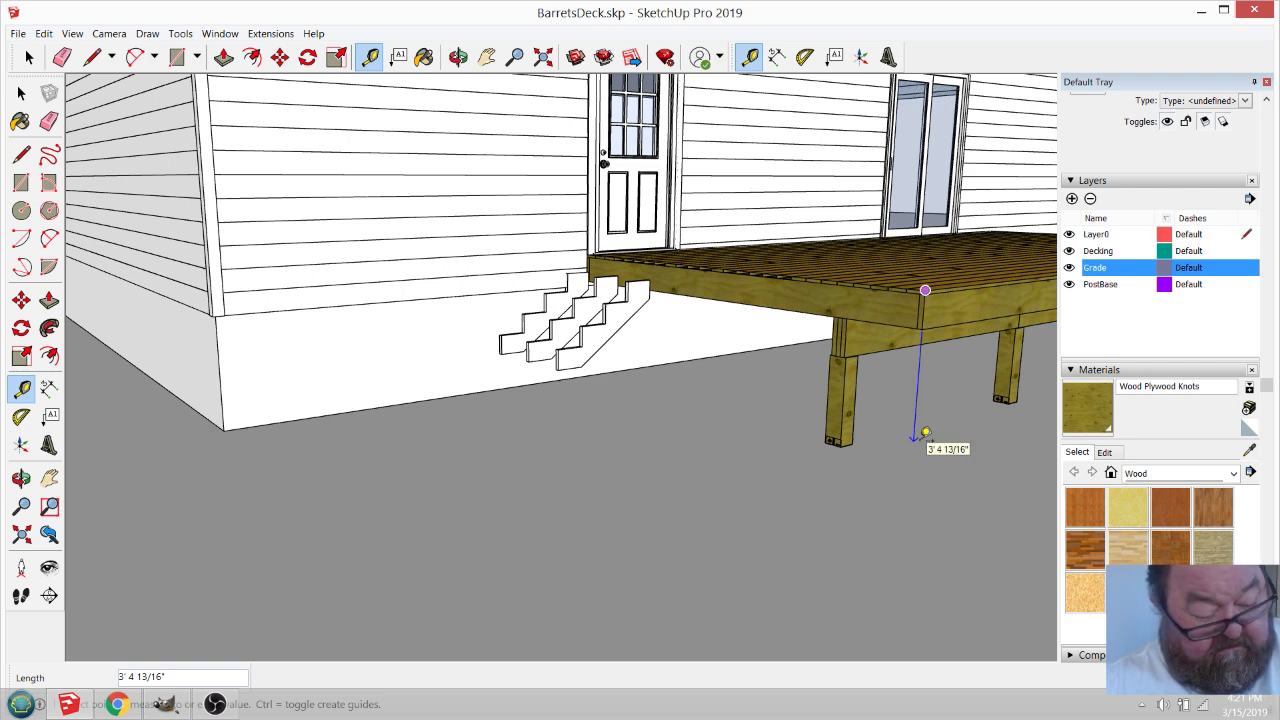
{"action": "type", "text": "4'"}
{"action": "key", "text": "Return"}
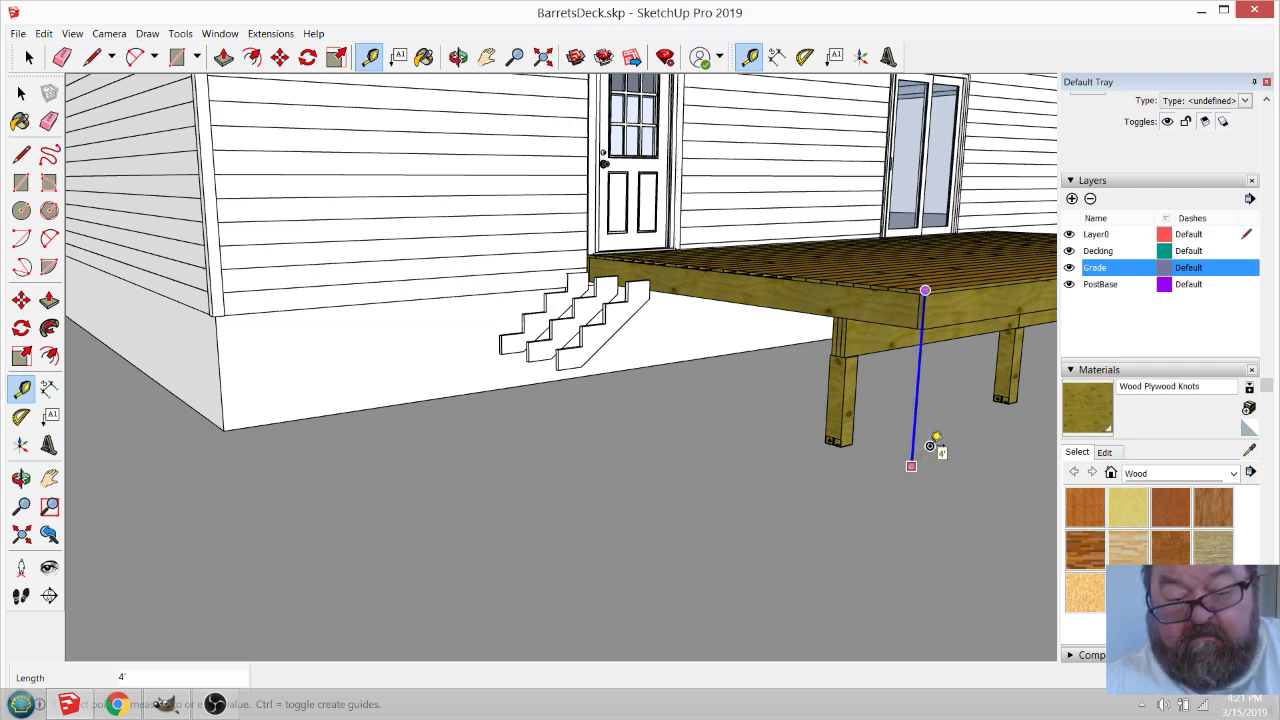
{"action": "key", "text": "Escape"}
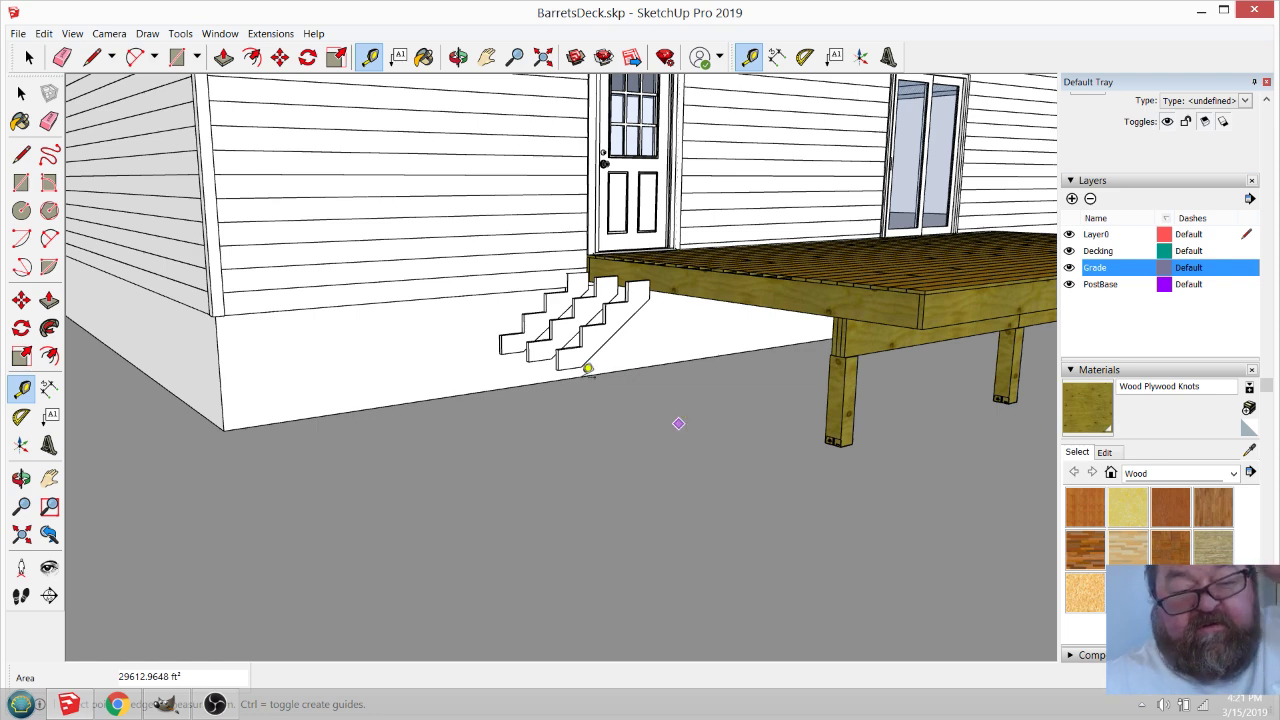
Raise the ground slab 13 inches along the foundation's vertical edge at the house corner.
{"action": "scroll", "coordinate": [258, 264], "scroll_direction": "down", "scroll_amount": 4}
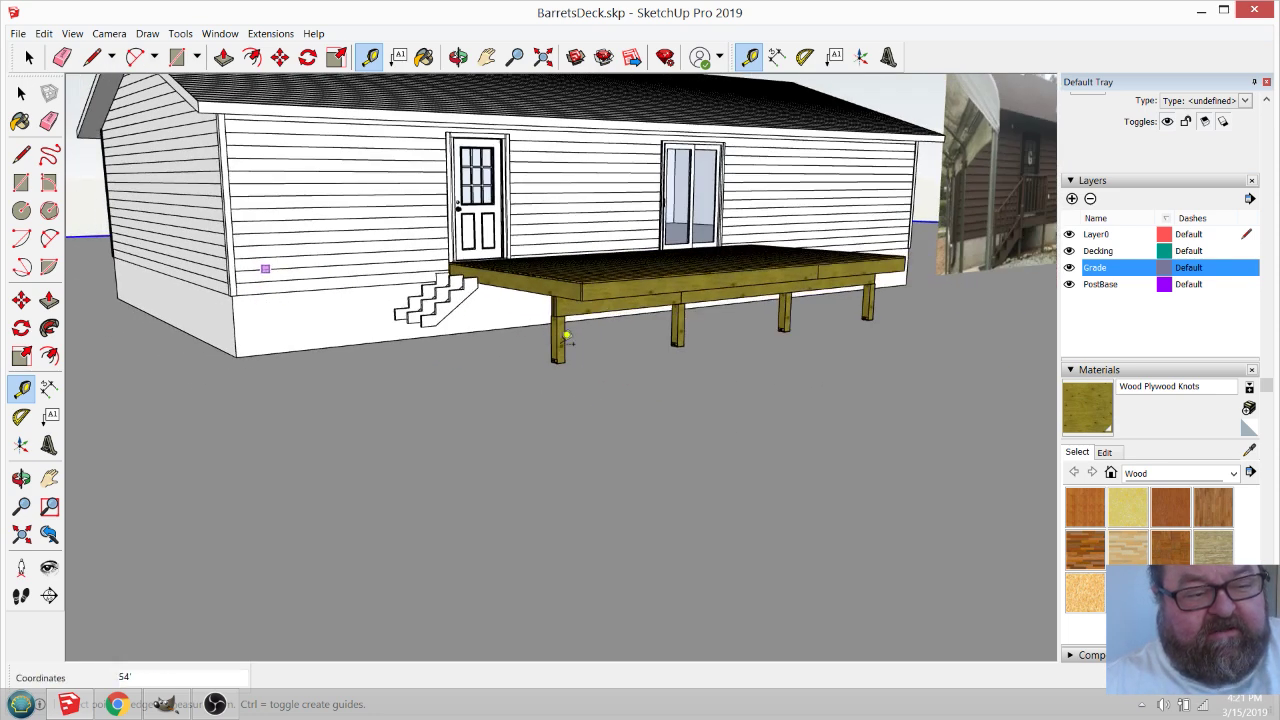
{"action": "scroll", "coordinate": [467, 305], "scroll_direction": "down", "scroll_amount": 2}
{"action": "scroll", "coordinate": [590, 324], "scroll_direction": "down", "scroll_amount": 1}
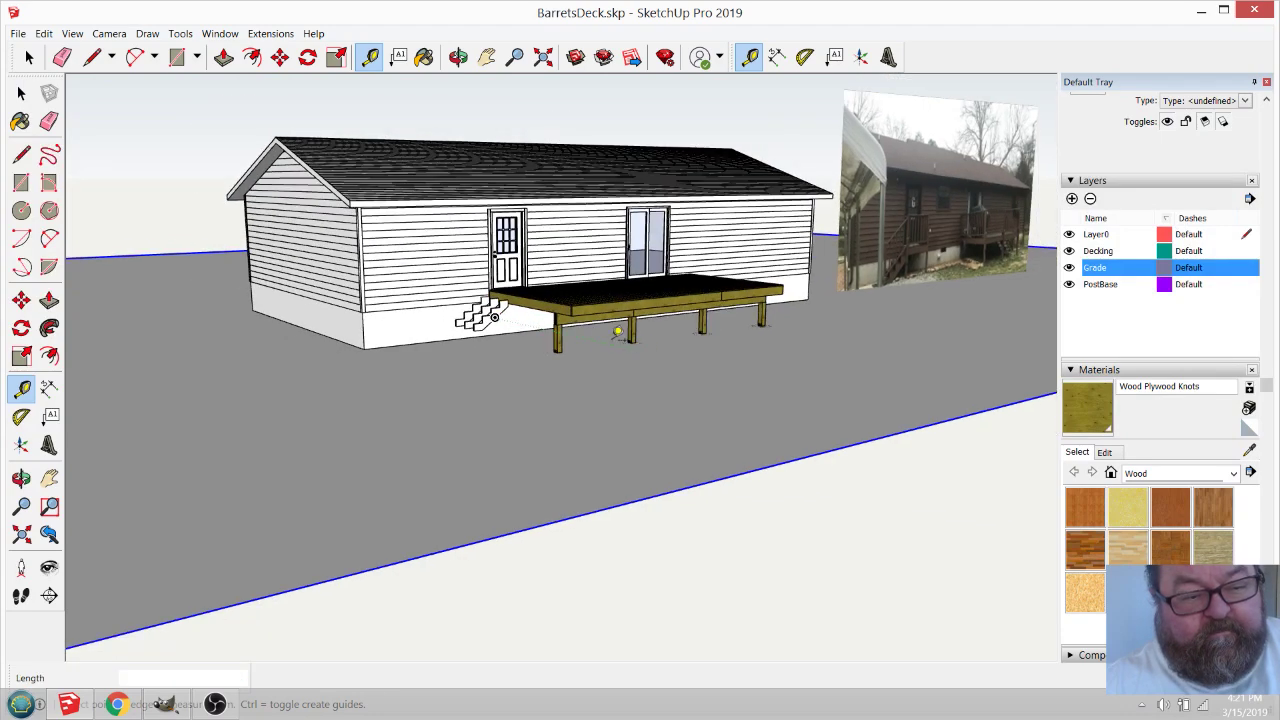
{"action": "scroll", "coordinate": [600, 324], "scroll_direction": "up", "scroll_amount": 4}
{"action": "scroll", "coordinate": [591, 322], "scroll_direction": "up", "scroll_amount": 2}
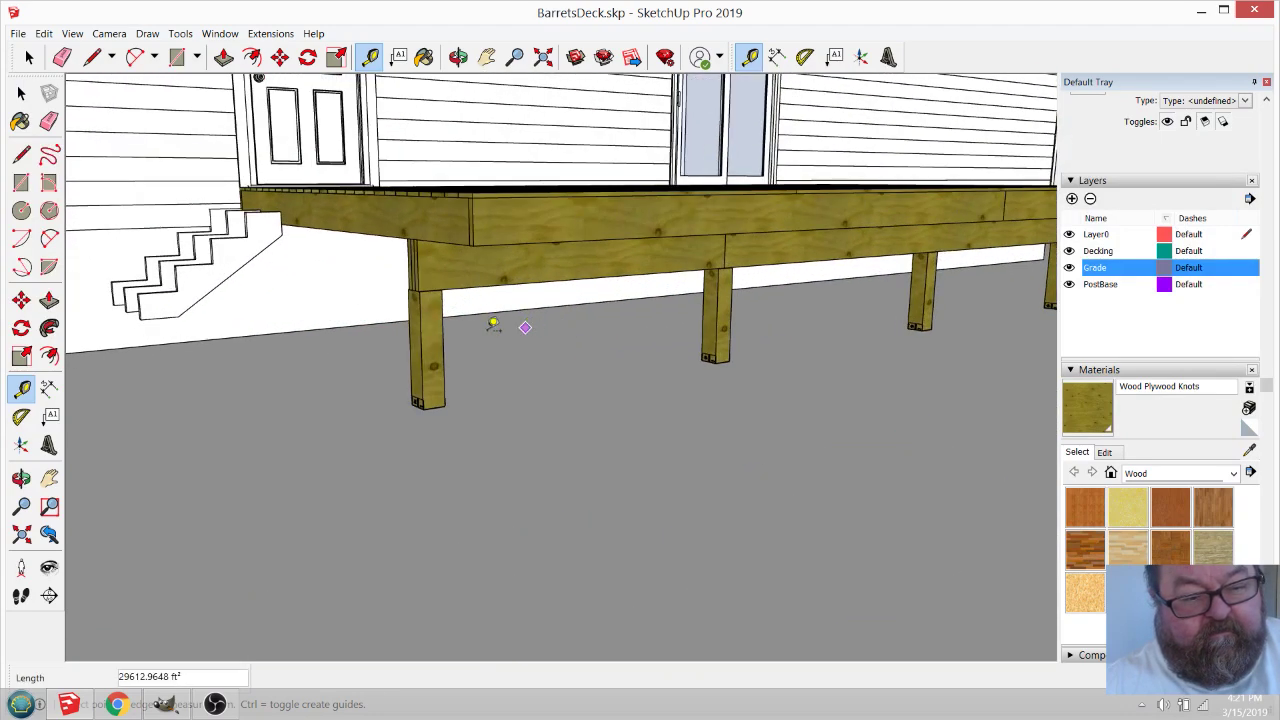
{"action": "scroll", "coordinate": [497, 324], "scroll_direction": "down", "scroll_amount": 5}
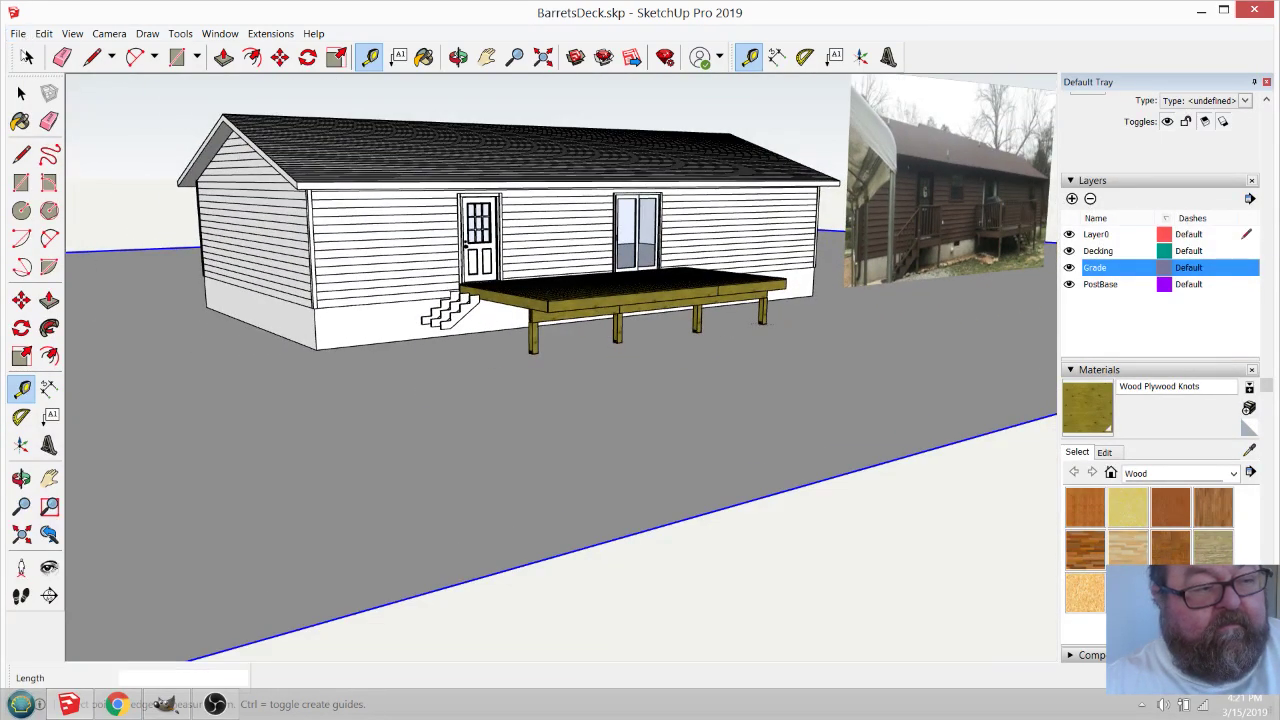
{"action": "left_click", "coordinate": [28, 57]}
{"action": "left_click", "coordinate": [351, 351]}
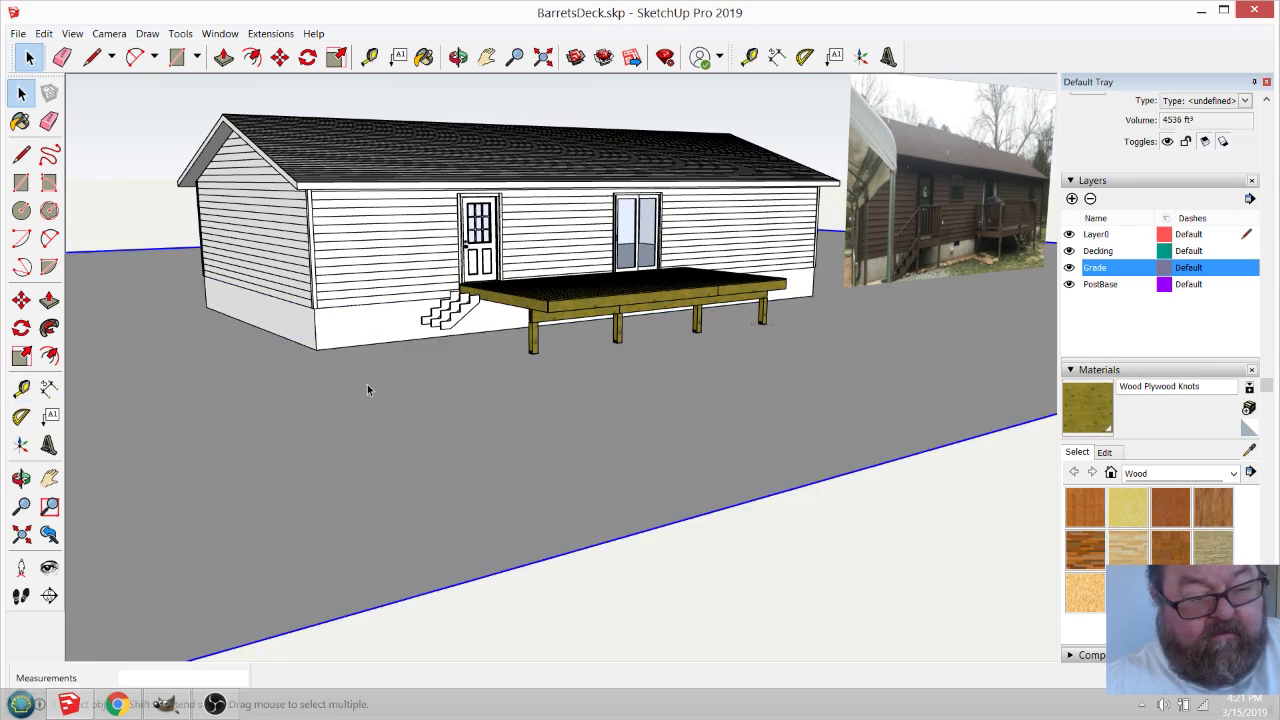
{"action": "left_click", "coordinate": [279, 57]}
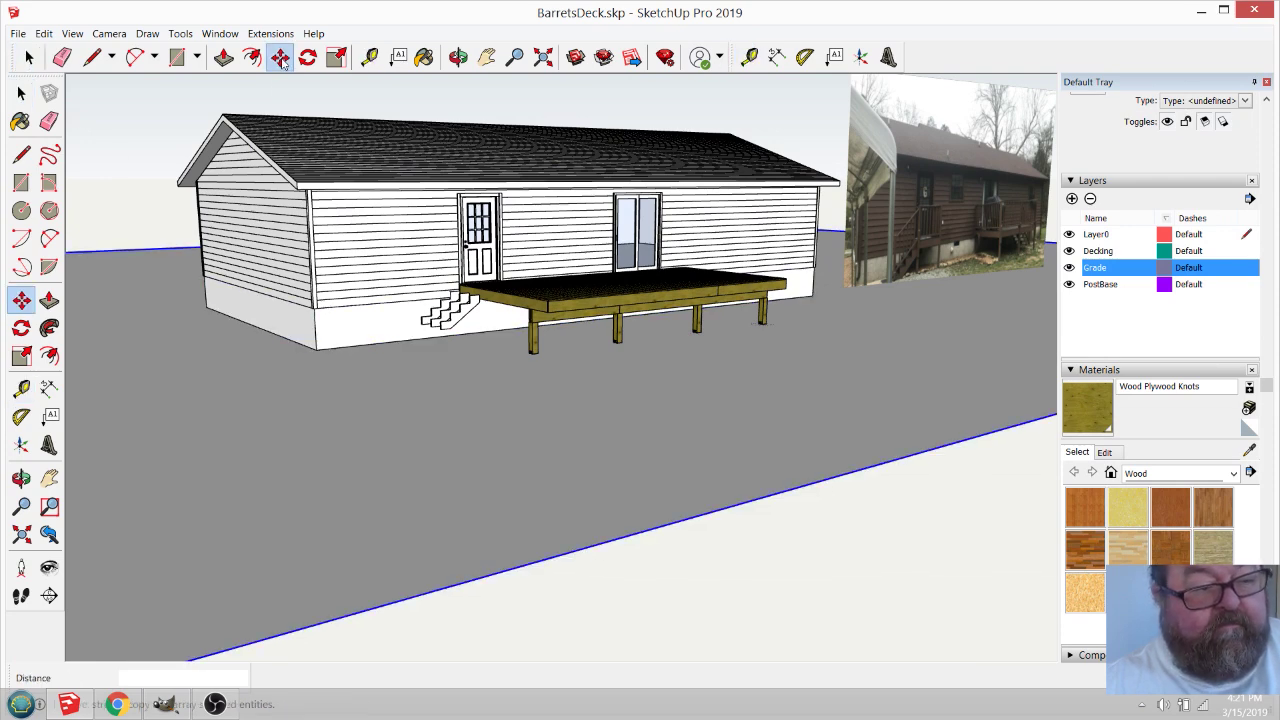
{"action": "left_click", "coordinate": [316, 330]}
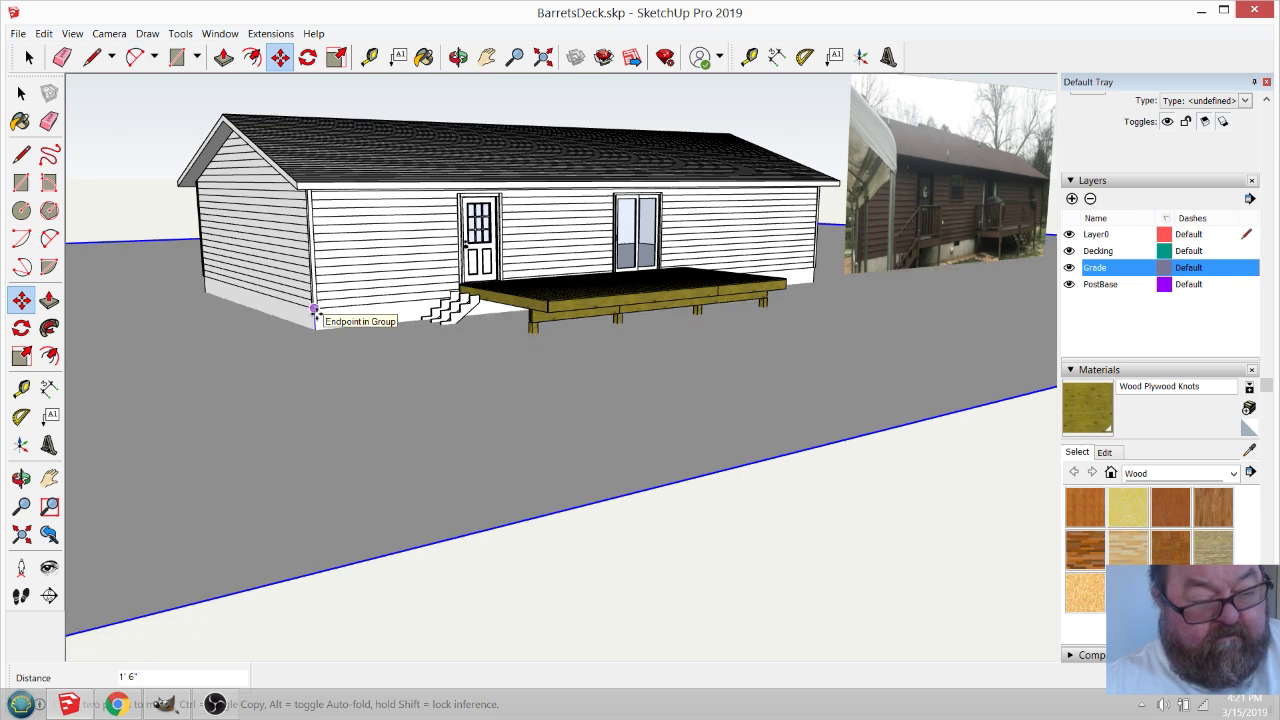
{"action": "key", "text": "Return"}
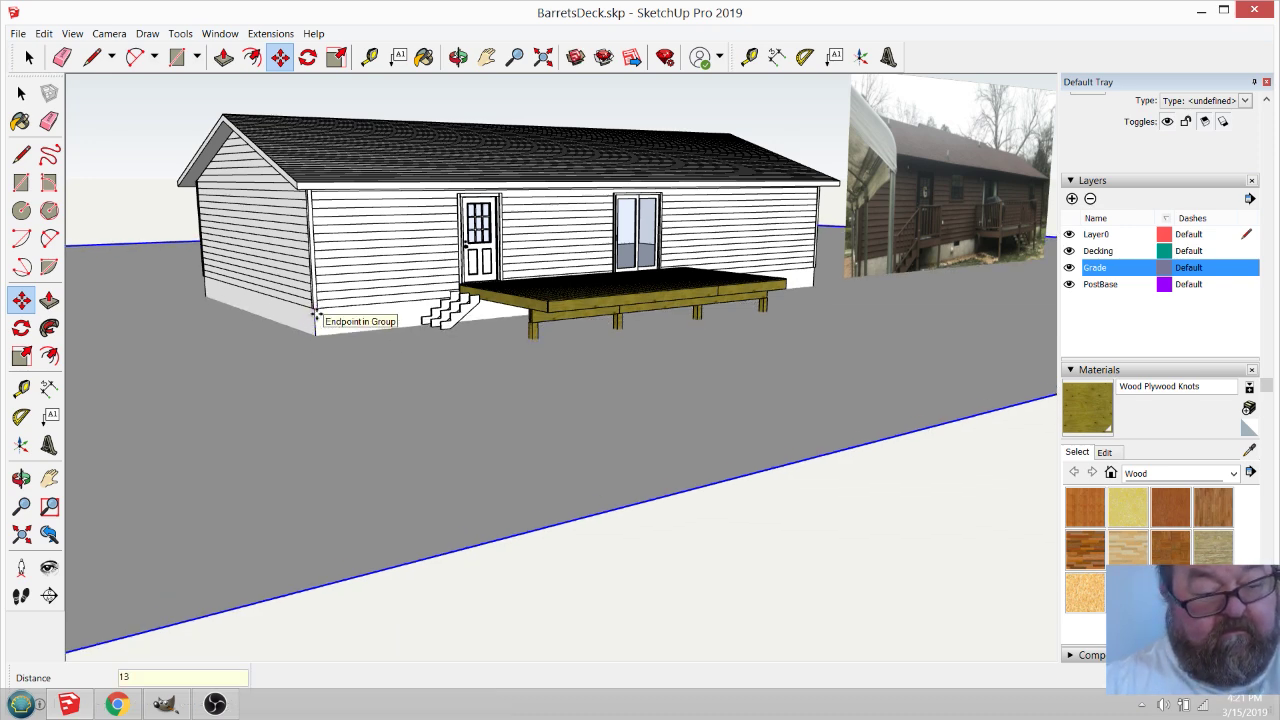
Inspect the stair stringers and the deck posts against the raised ground level.
{"action": "scroll", "coordinate": [455, 300], "scroll_direction": "up", "scroll_amount": 8}
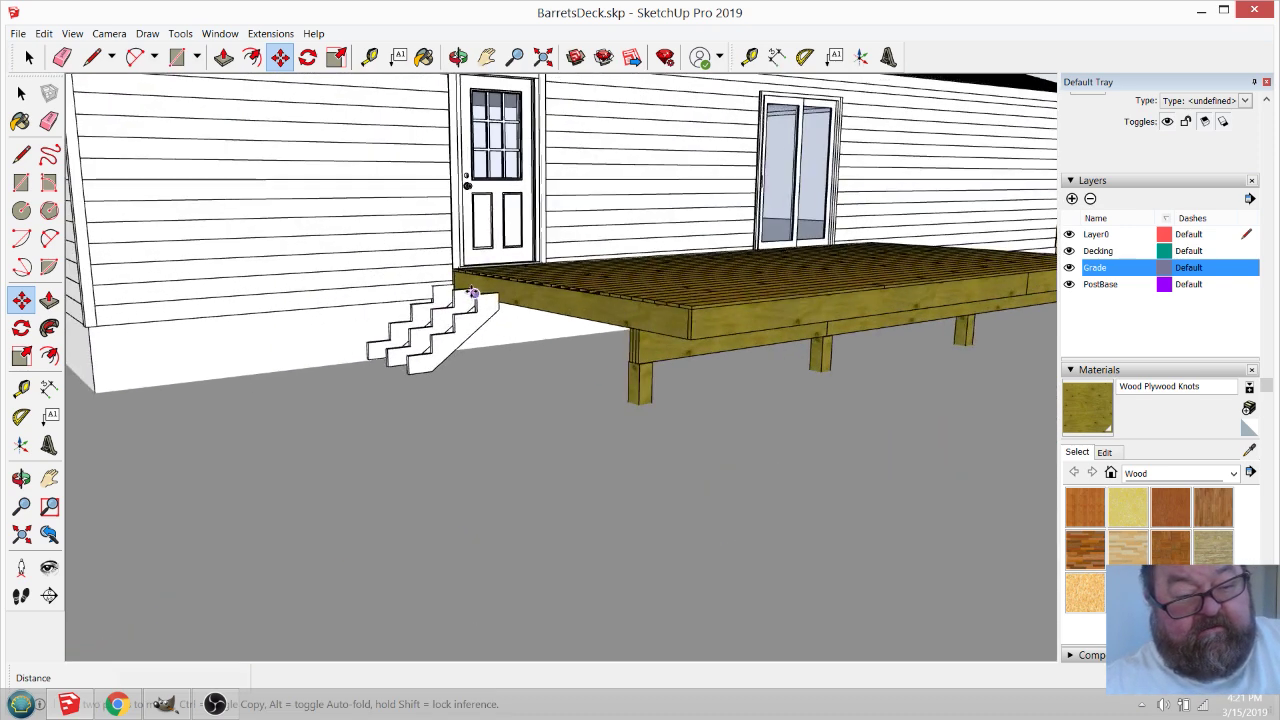
{"action": "scroll", "coordinate": [455, 300], "scroll_direction": "up", "scroll_amount": 2}
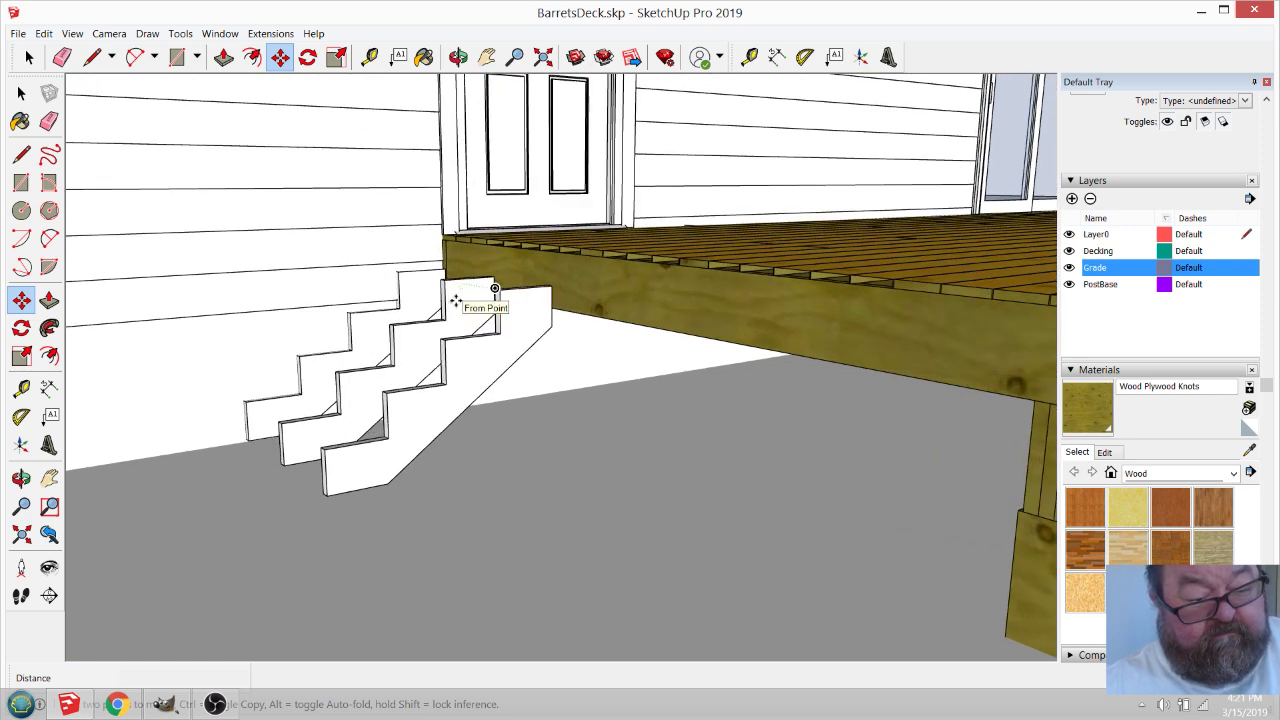
{"action": "left_click", "coordinate": [458, 56]}
{"action": "left_click_drag", "start_coordinate": [443, 303], "coordinate": [475, 463]}
{"action": "scroll", "coordinate": [475, 463], "scroll_direction": "down", "scroll_amount": 2}
{"action": "scroll", "coordinate": [430, 314], "scroll_direction": "down", "scroll_amount": 3}
{"action": "scroll", "coordinate": [343, 311], "scroll_direction": "down", "scroll_amount": 2}
{"action": "left_click_drag", "start_coordinate": [343, 311], "coordinate": [543, 338]}
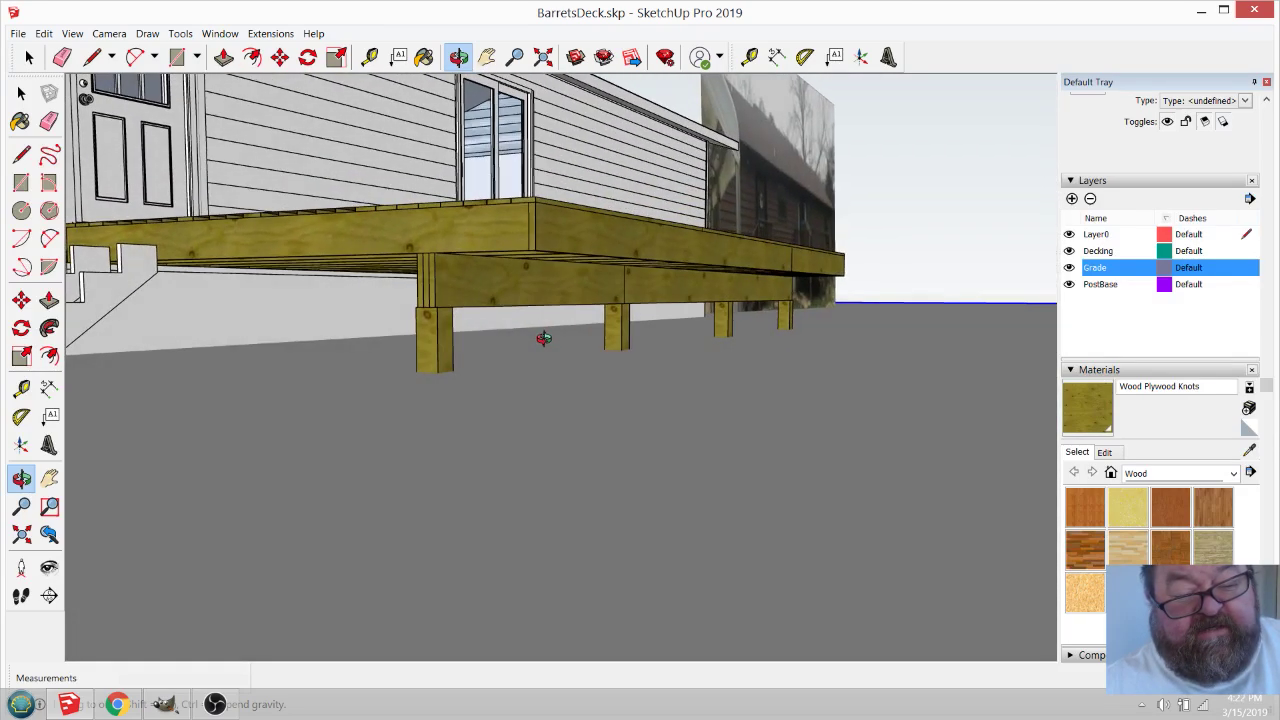
Select the four post footings and their metal post bases from below the ground slab.
{"action": "left_click_drag", "start_coordinate": [416, 236], "coordinate": [403, 234]}
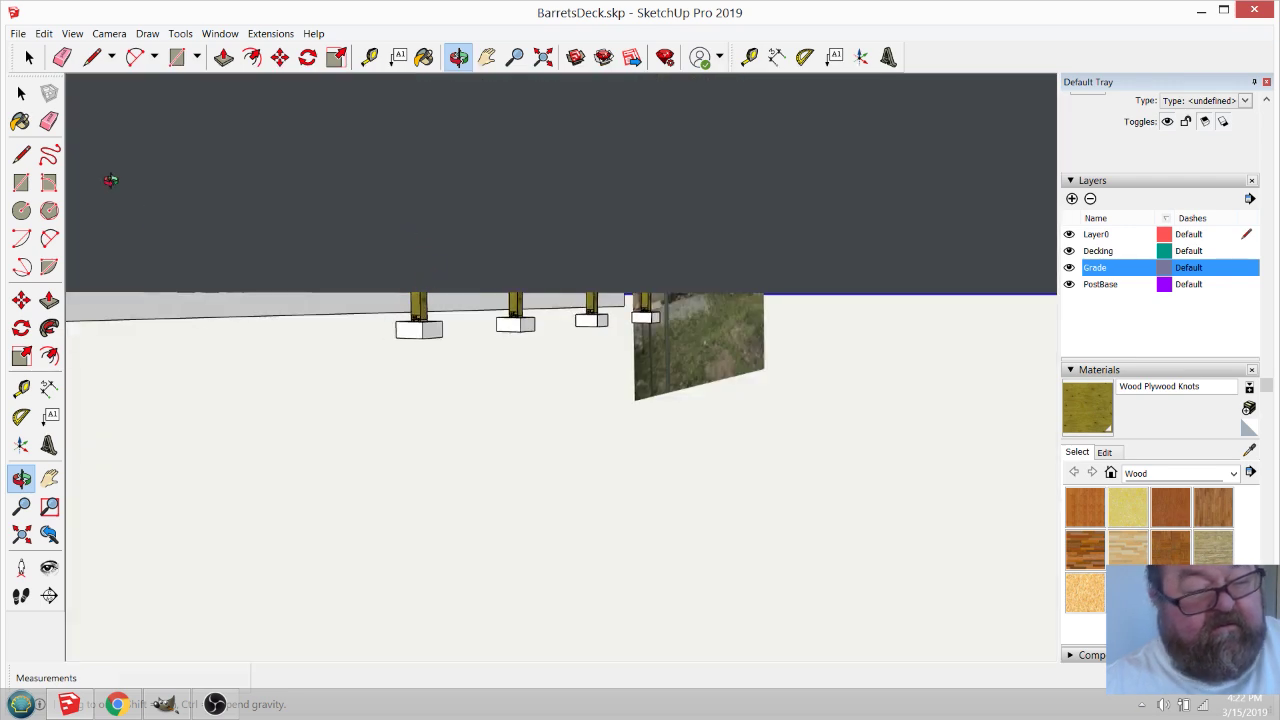
{"action": "key", "text": "space"}
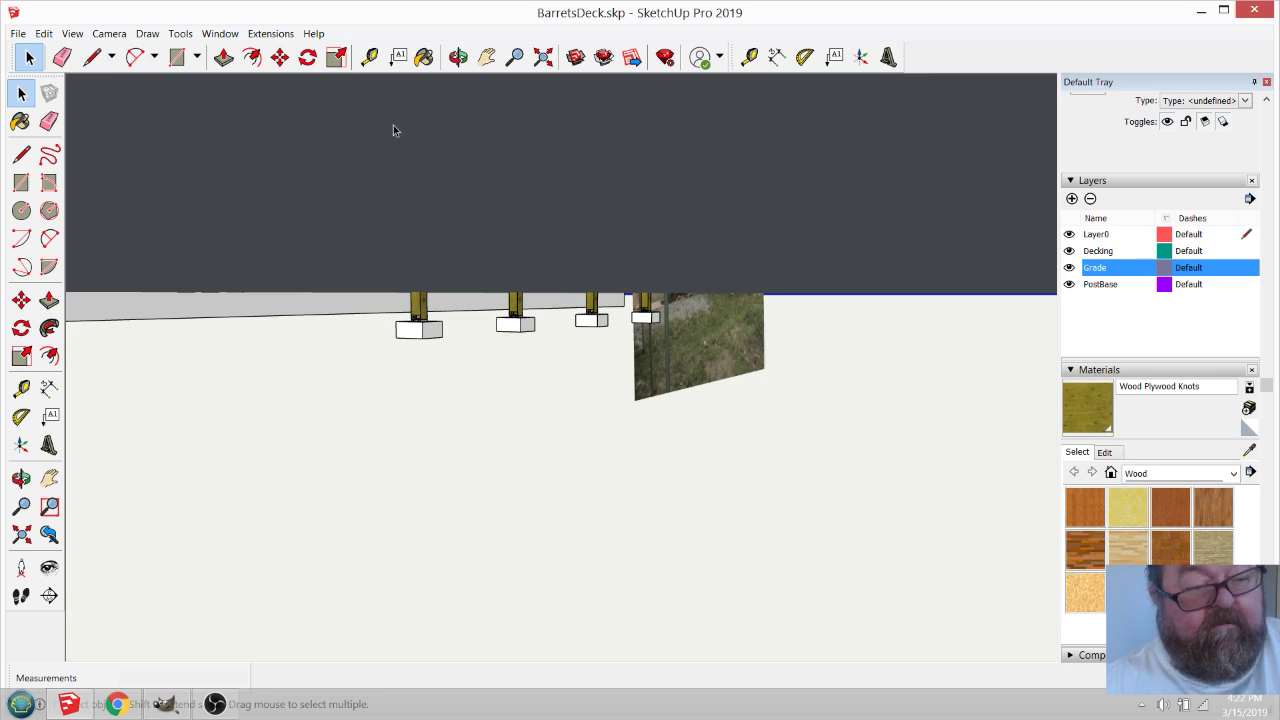
{"action": "left_click", "coordinate": [458, 56]}
{"action": "left_click_drag", "start_coordinate": [604, 215], "coordinate": [711, 332]}
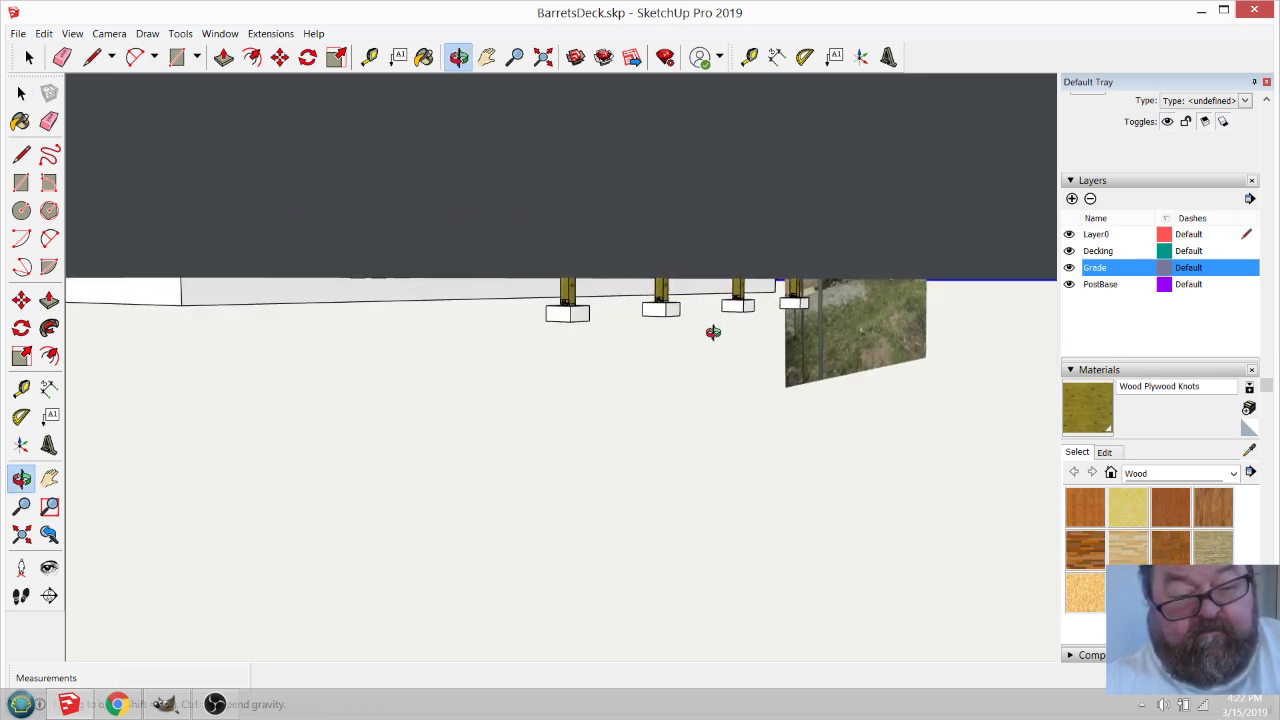
{"action": "scroll", "coordinate": [760, 305], "scroll_direction": "up", "scroll_amount": 8}
{"action": "left_click_drag", "start_coordinate": [655, 287], "coordinate": [3, 302]}
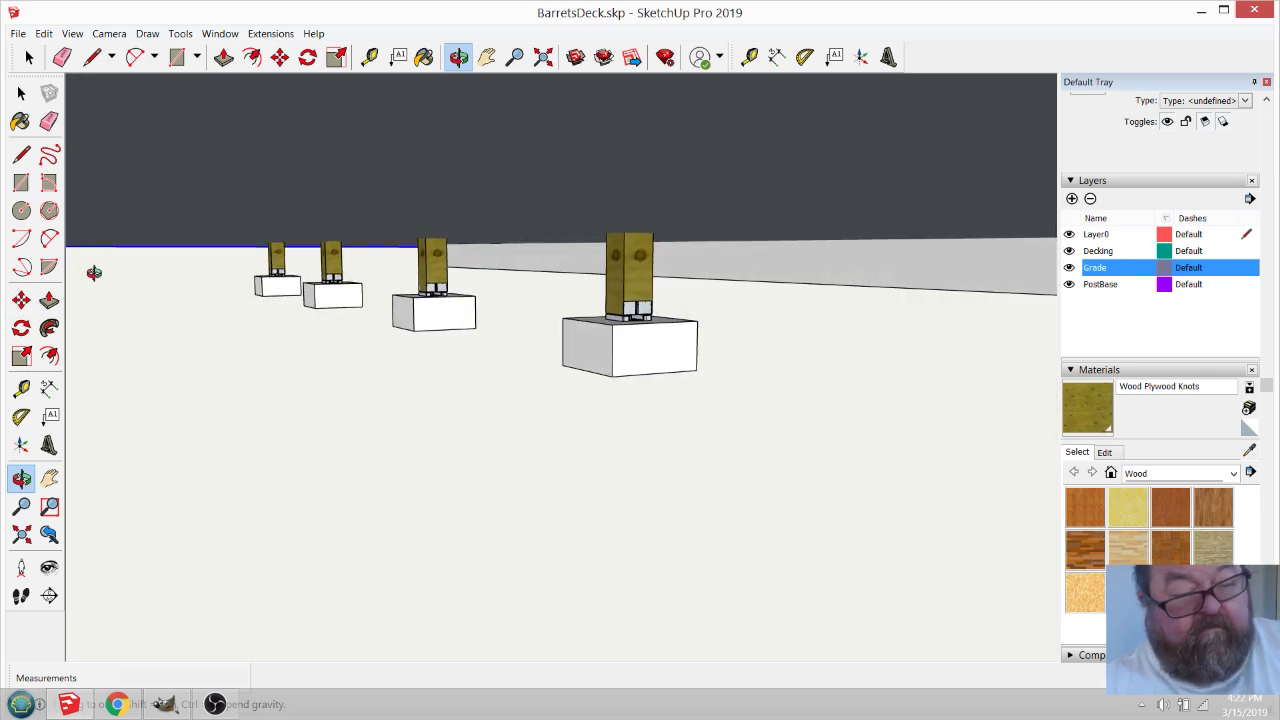
{"action": "left_click", "coordinate": [30, 60]}
{"action": "left_click_drag", "start_coordinate": [237, 260], "coordinate": [760, 416]}
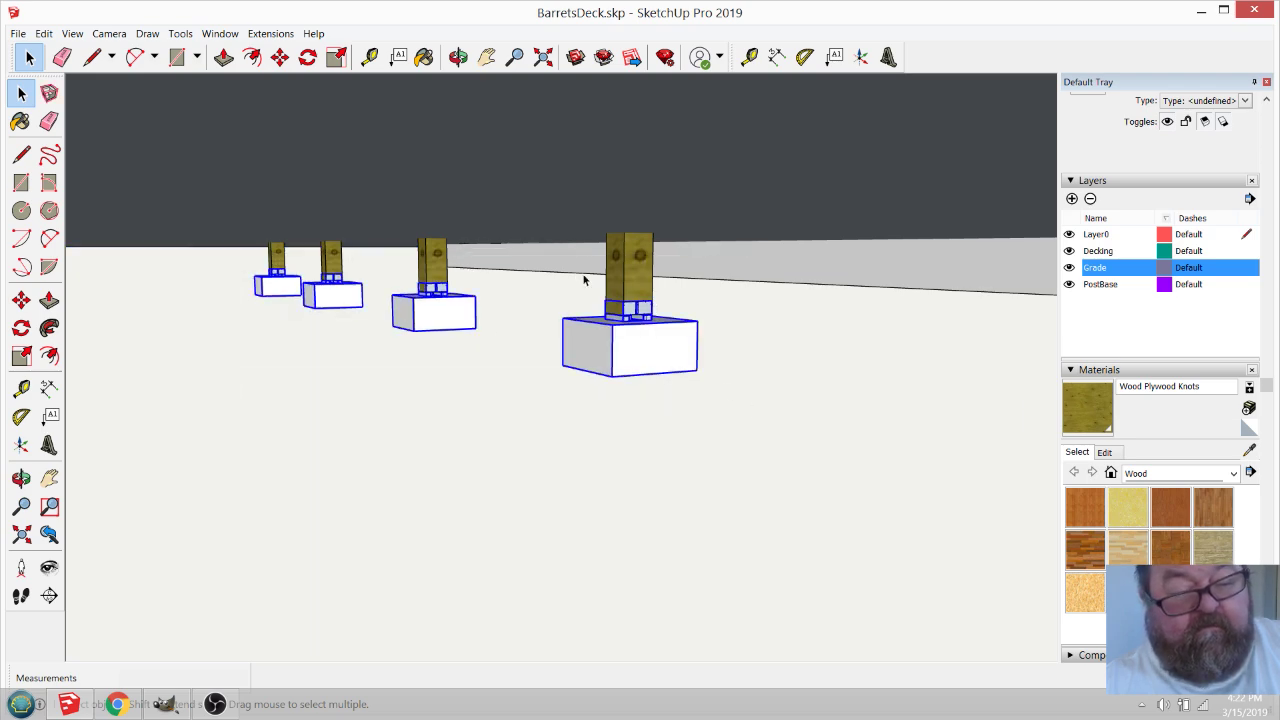
Move the selected footings and post bases up 13 inches along the foundation's corner edge, and inspect the corner post's base.
{"action": "left_click", "coordinate": [280, 57]}
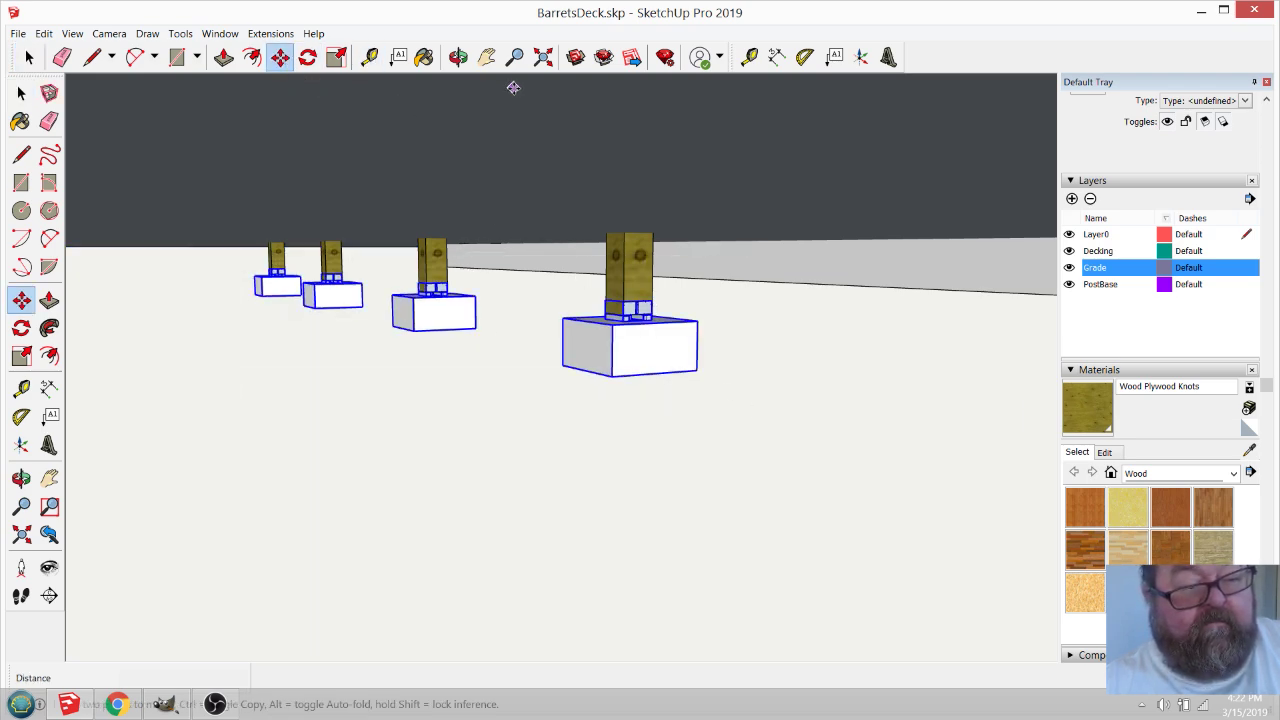
{"action": "left_click", "coordinate": [457, 57]}
{"action": "left_click_drag", "start_coordinate": [477, 126], "coordinate": [634, 386]}
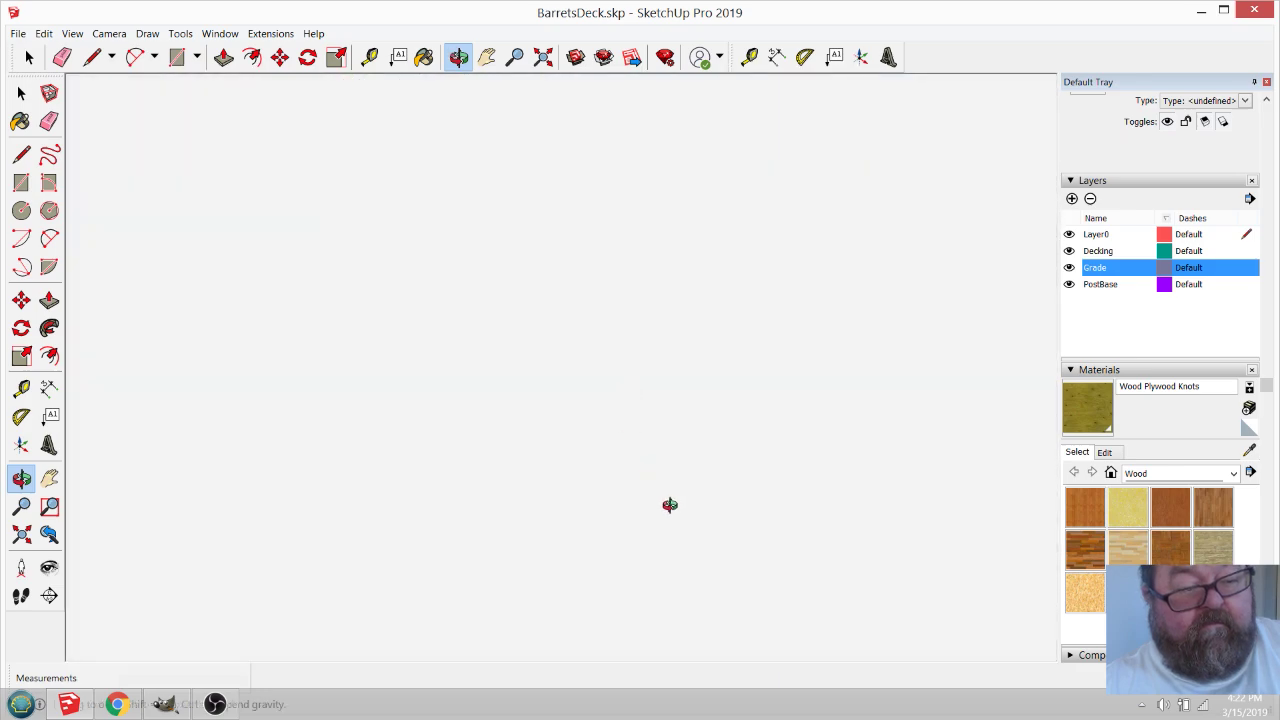
{"action": "left_click_drag", "start_coordinate": [685, 497], "coordinate": [323, 237]}
{"action": "scroll", "coordinate": [309, 251], "scroll_direction": "up", "scroll_amount": 6}
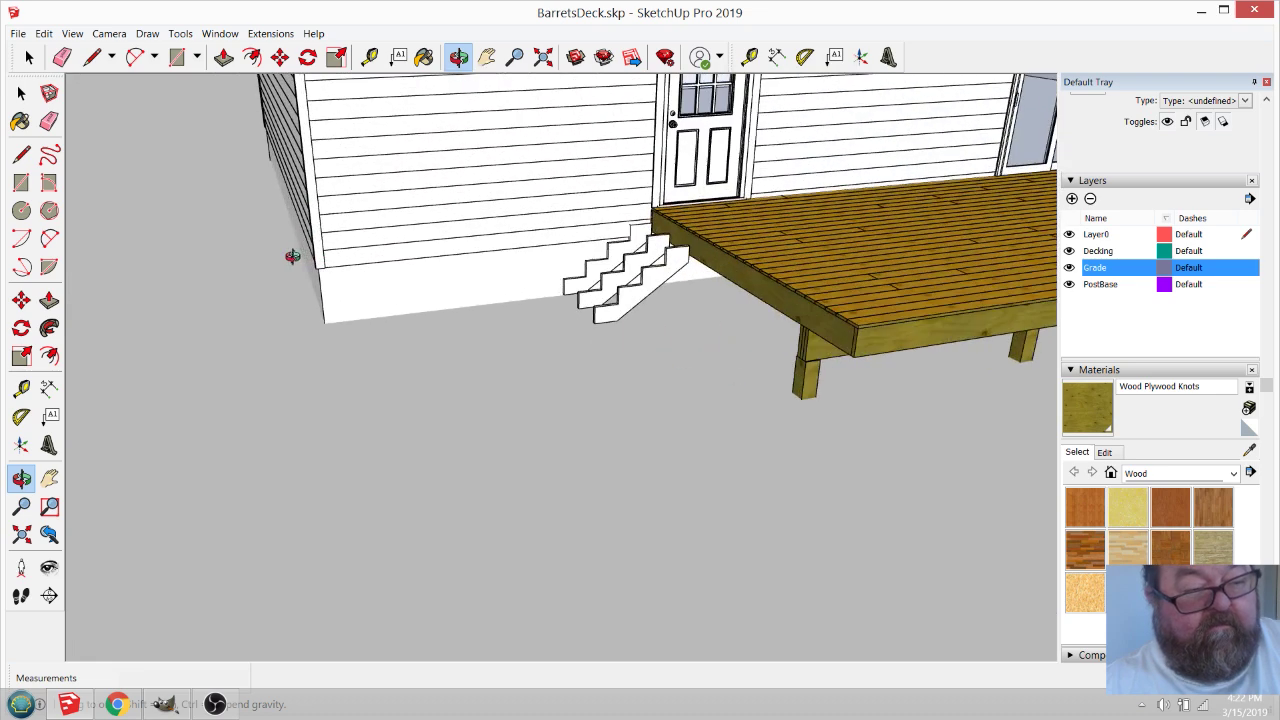
{"action": "left_click", "coordinate": [280, 58]}
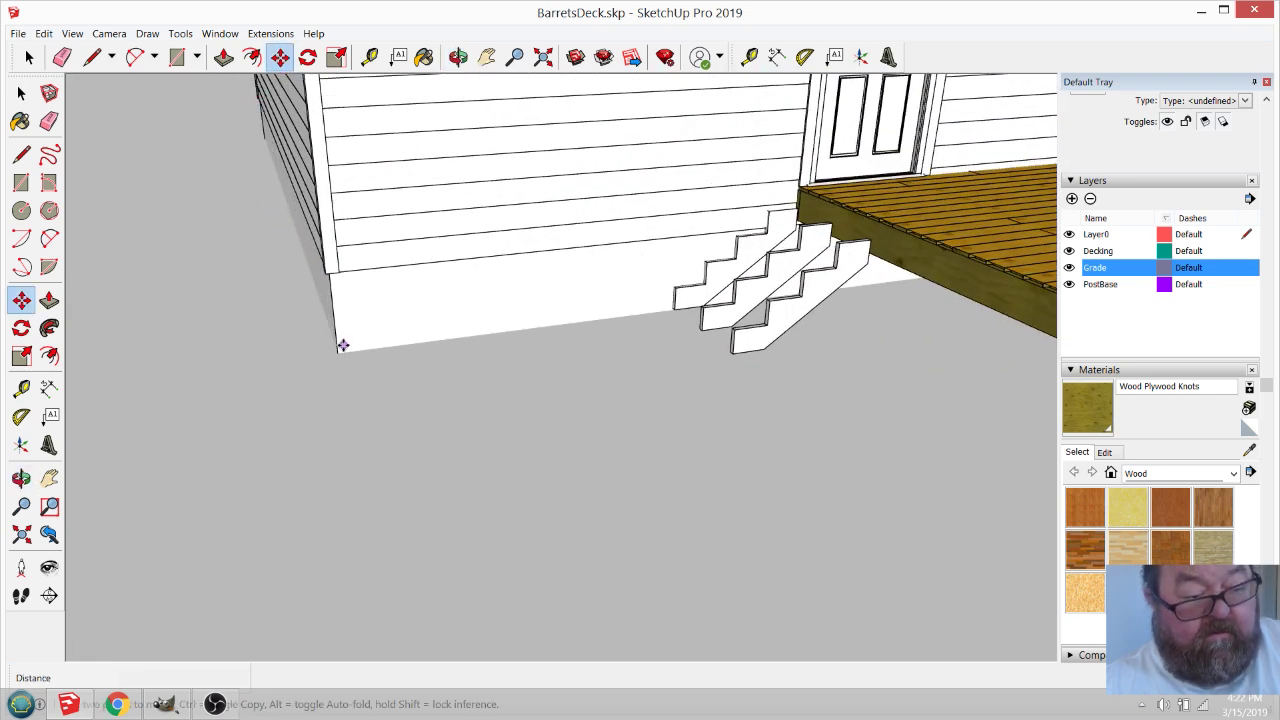
{"action": "left_click", "coordinate": [339, 345]}
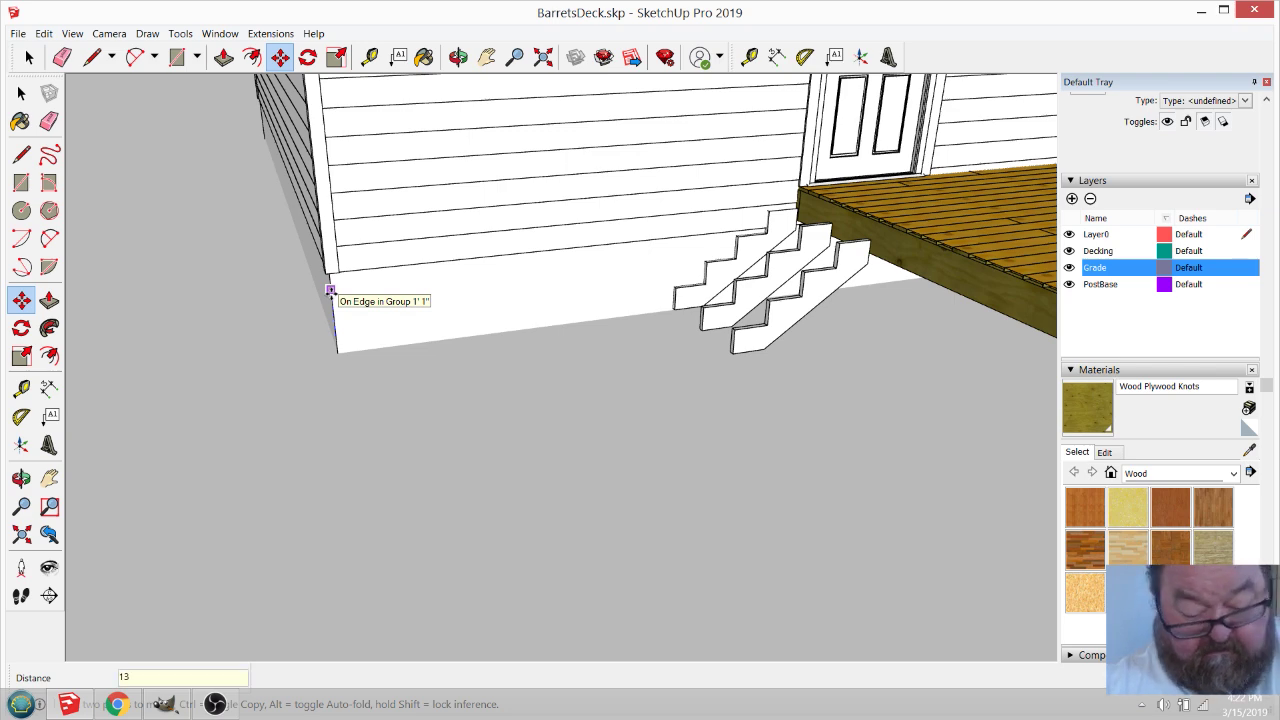
{"action": "key", "text": "Return"}
{"action": "scroll", "coordinate": [259, 302], "scroll_direction": "down", "scroll_amount": 4}
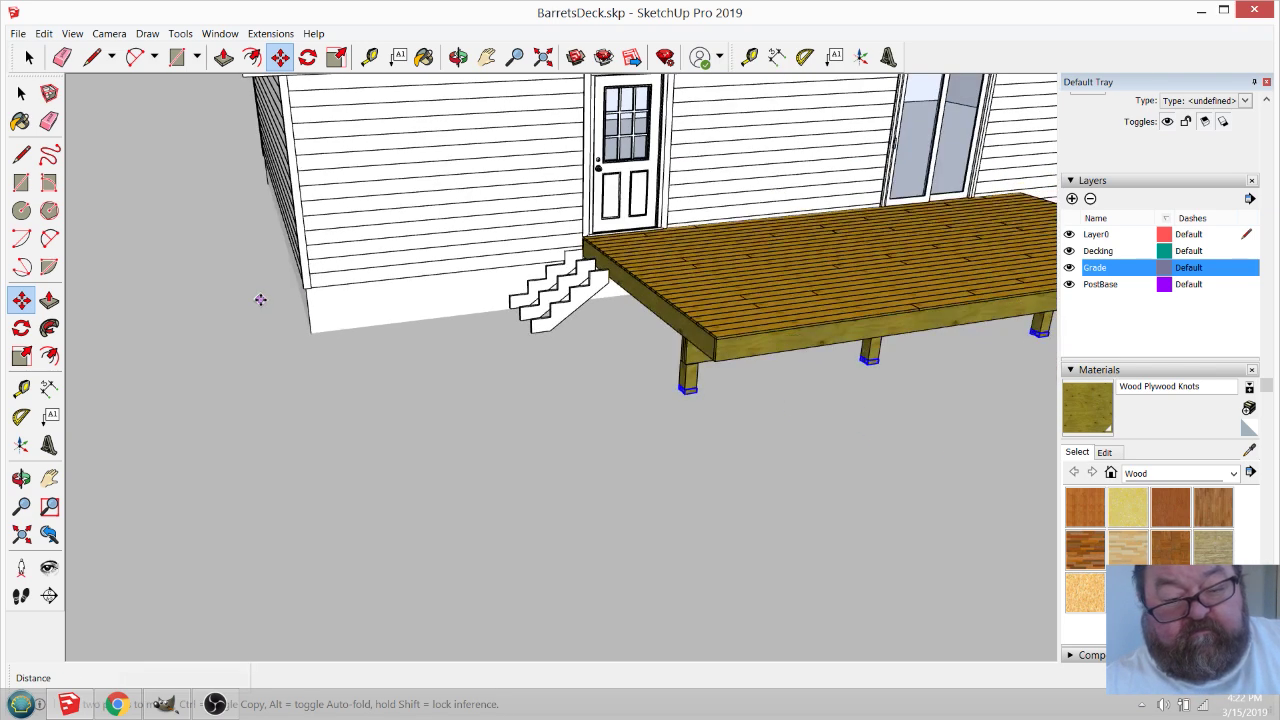
{"action": "scroll", "coordinate": [689, 410], "scroll_direction": "up", "scroll_amount": 10}
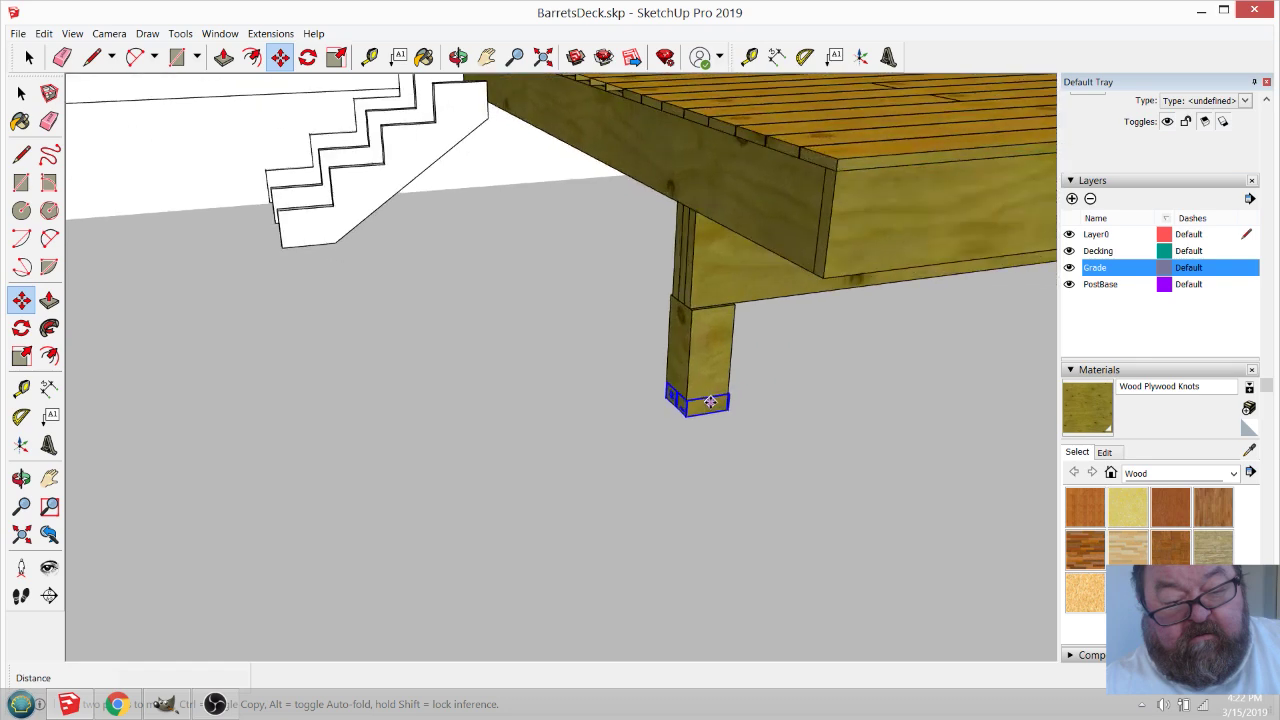
{"action": "scroll", "coordinate": [710, 402], "scroll_direction": "up", "scroll_amount": 3}
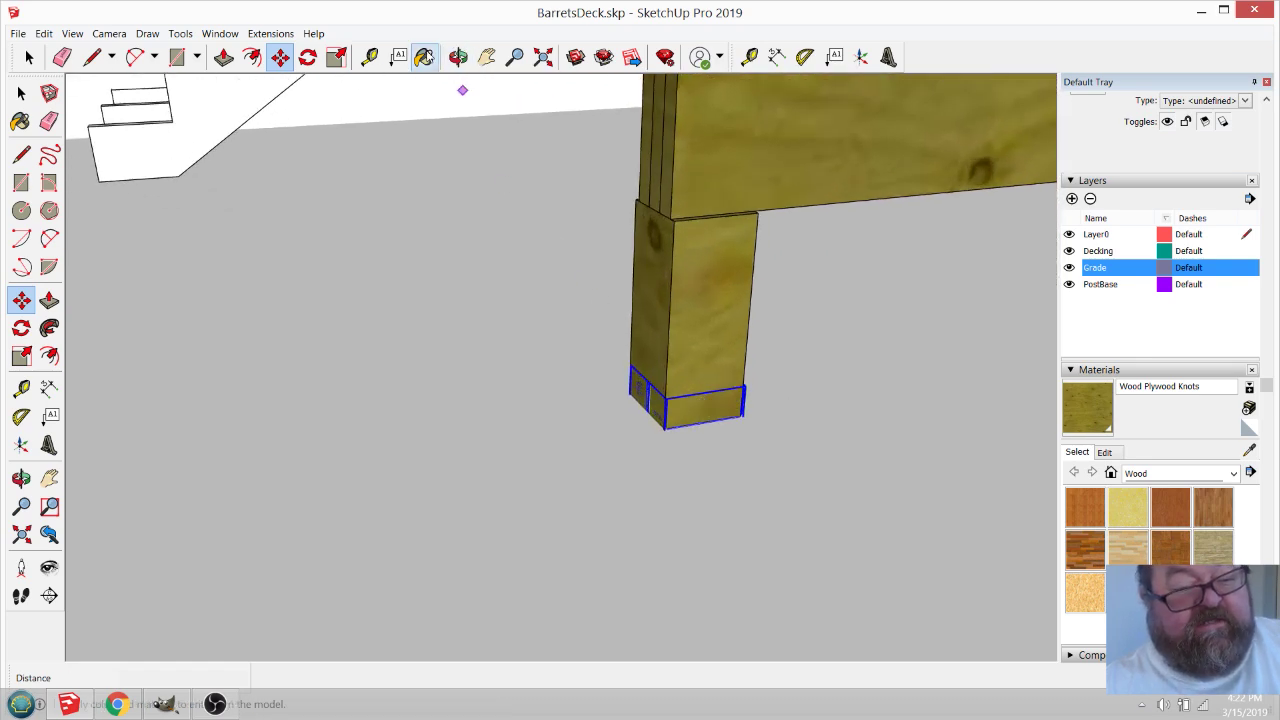
Measure the vertical height from the top of the deck's front corner, near the stairs, down to the raised ground.
{"action": "left_click", "coordinate": [459, 57]}
{"action": "left_click_drag", "start_coordinate": [738, 312], "coordinate": [684, 241]}
{"action": "scroll", "coordinate": [570, 324], "scroll_direction": "down", "scroll_amount": 5}
{"action": "left_click_drag", "start_coordinate": [400, 307], "coordinate": [379, 369]}
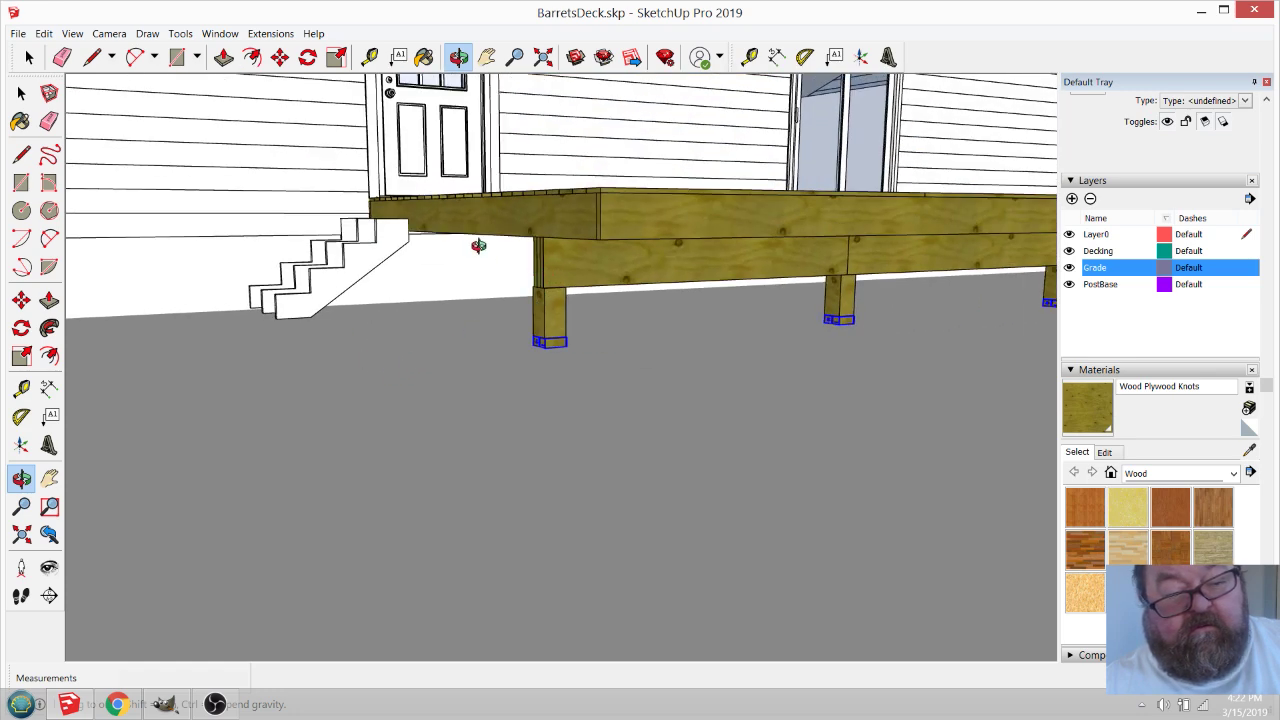
{"action": "left_click", "coordinate": [369, 57]}
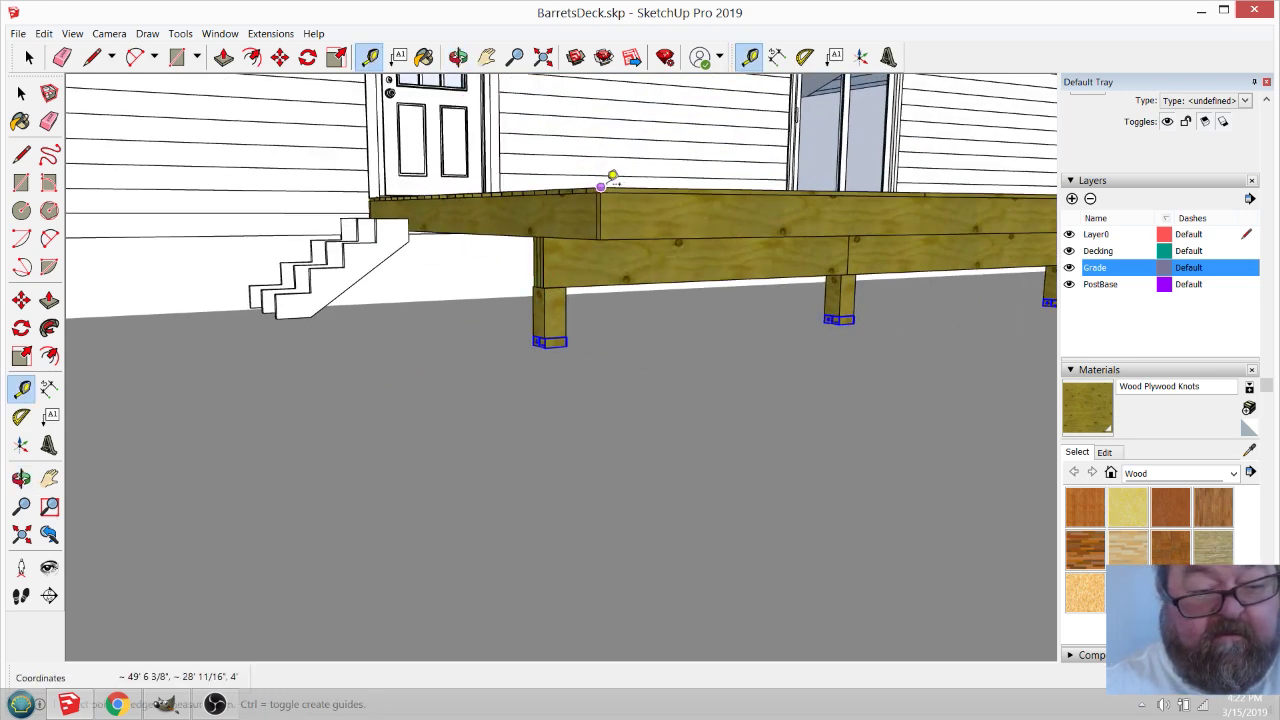
{"action": "left_click", "coordinate": [603, 191]}
{"action": "scroll", "coordinate": [603, 195], "scroll_direction": "up", "scroll_amount": 1}
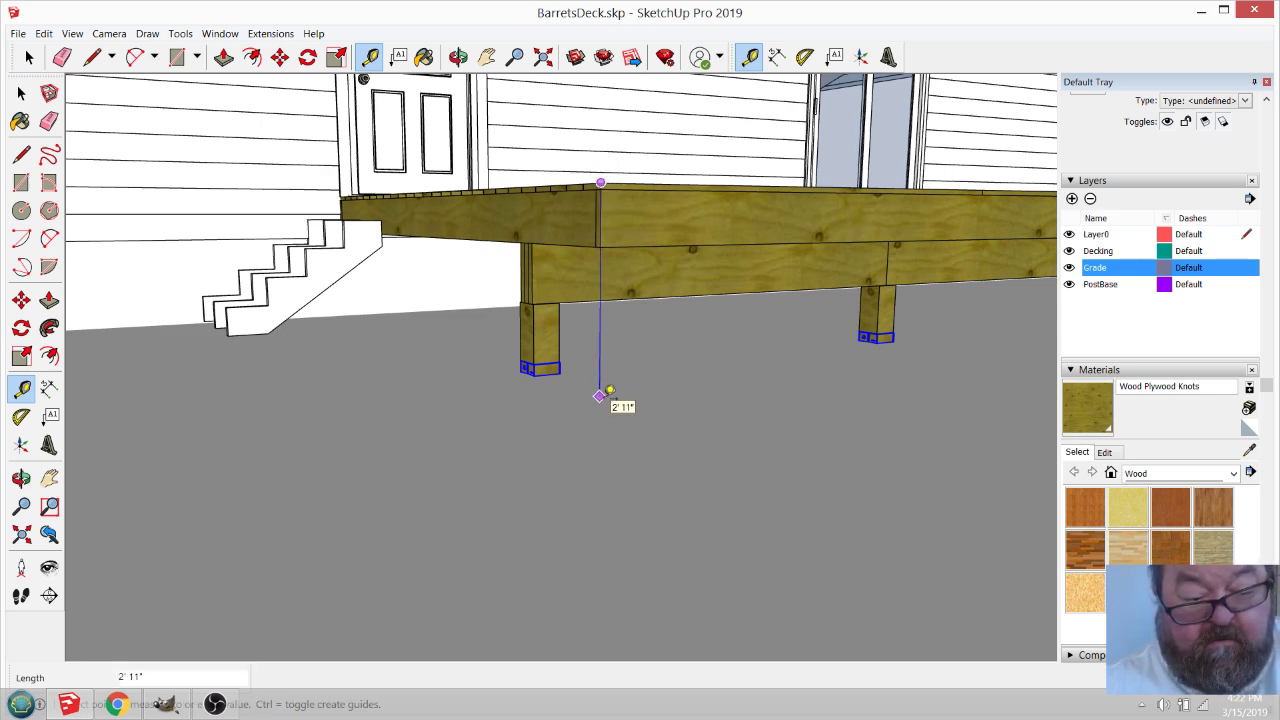
{"action": "left_click", "coordinate": [599, 396]}
{"action": "scroll", "coordinate": [599, 398], "scroll_direction": "down", "scroll_amount": 2}
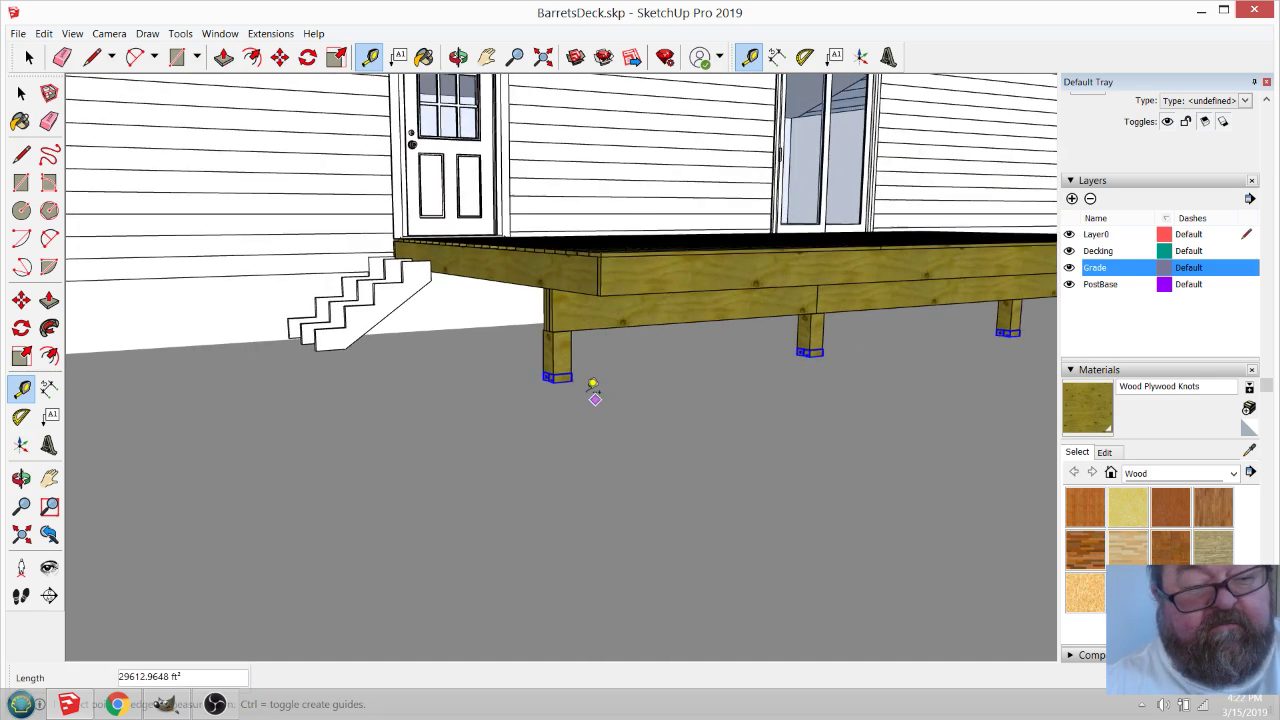
Examine the deck boards, stair stringers, posts and raised post bases against the house and ground from both ends of the deck.
{"action": "left_click", "coordinate": [459, 58]}
{"action": "scroll", "coordinate": [430, 423], "scroll_direction": "down", "scroll_amount": 4}
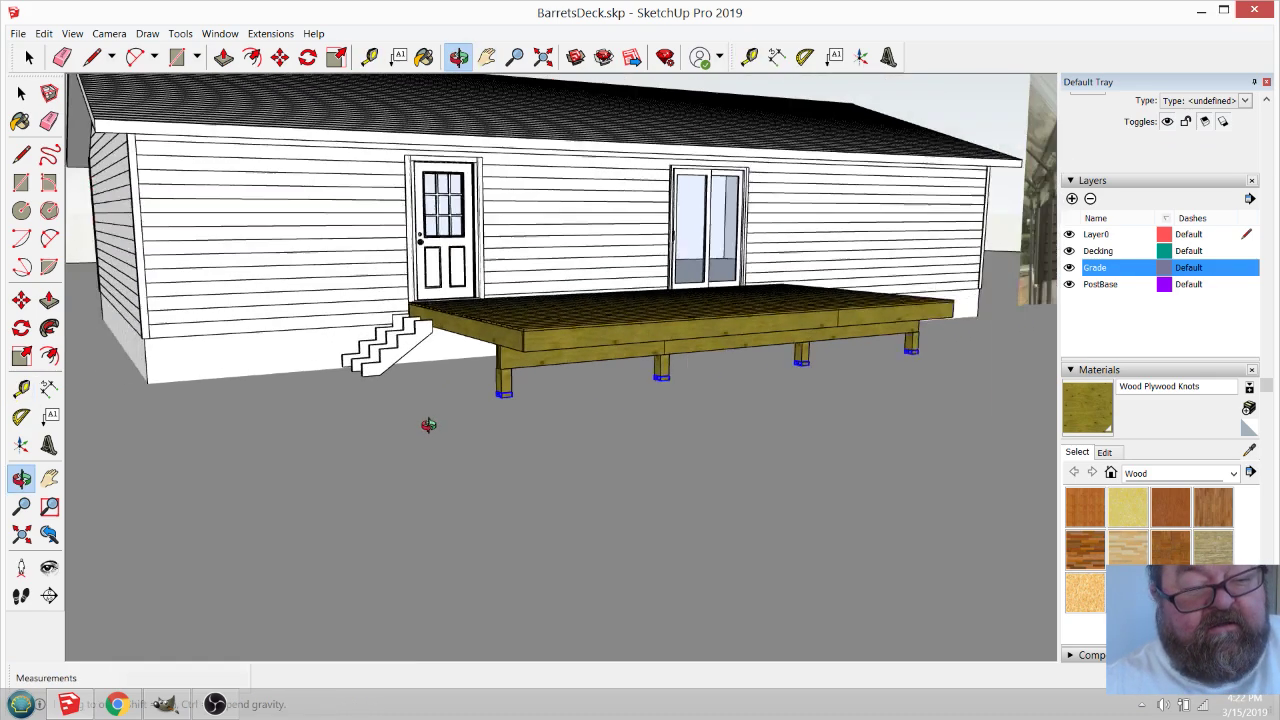
{"action": "left_click_drag", "start_coordinate": [593, 327], "coordinate": [649, 427]}
{"action": "scroll", "coordinate": [634, 445], "scroll_direction": "up", "scroll_amount": 3}
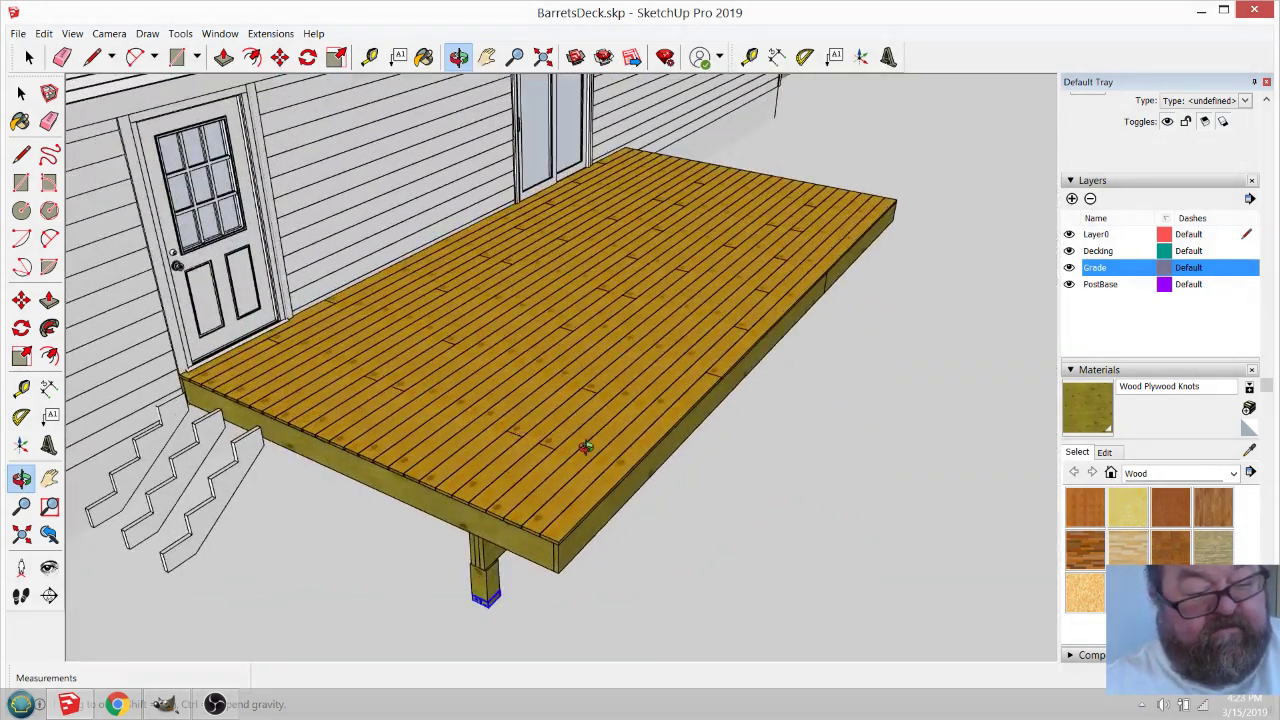
{"action": "left_click_drag", "start_coordinate": [624, 408], "coordinate": [503, 355]}
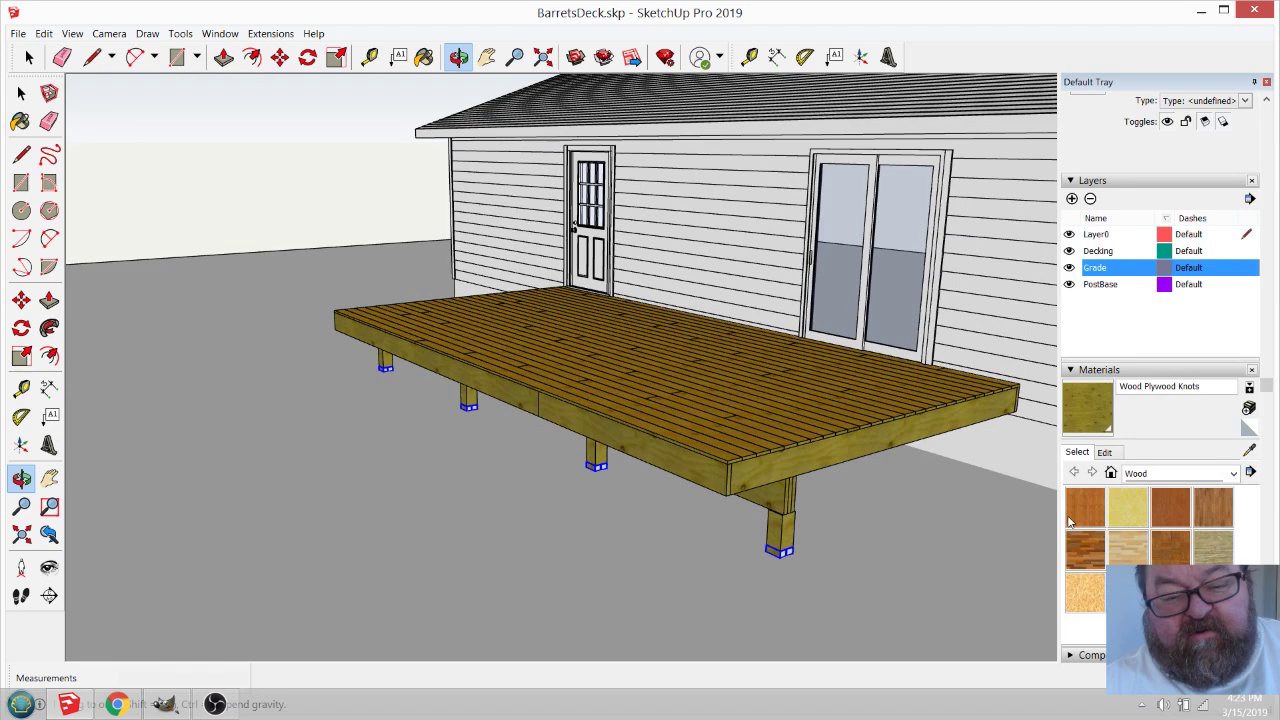
{"action": "left_click_drag", "start_coordinate": [961, 451], "coordinate": [525, 357]}
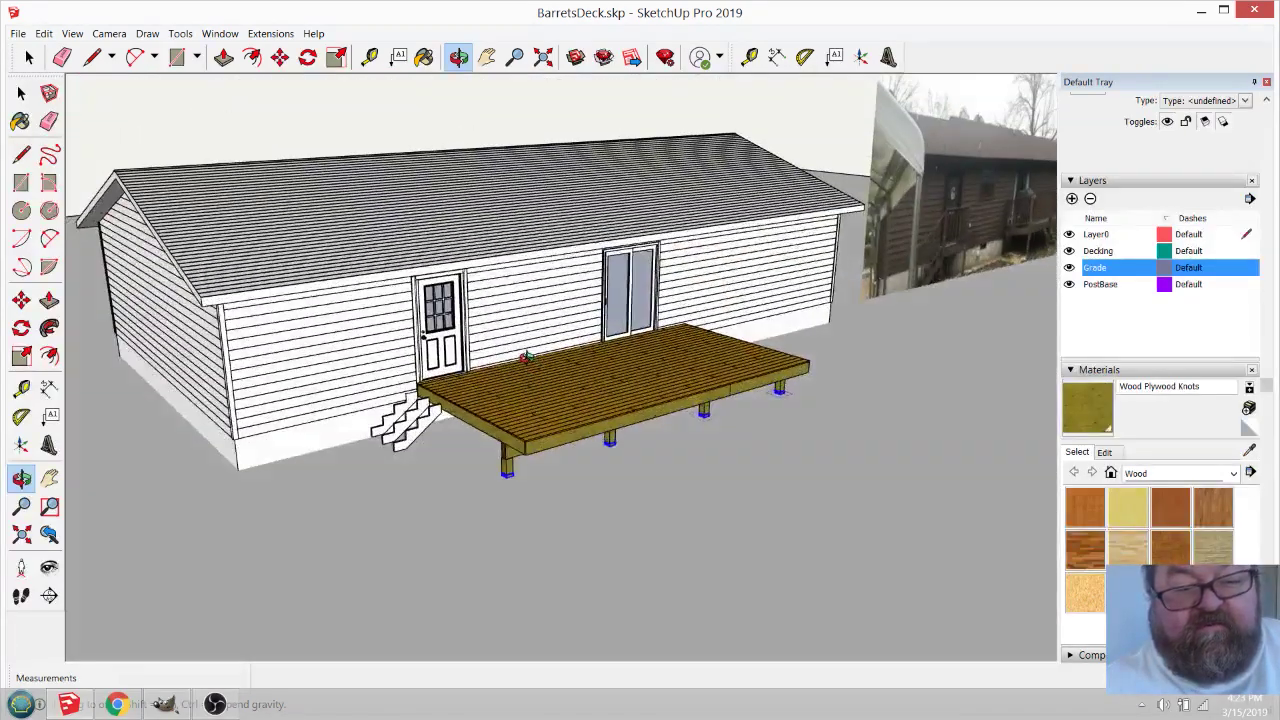
{"action": "scroll", "coordinate": [525, 357], "scroll_direction": "up", "scroll_amount": 8}
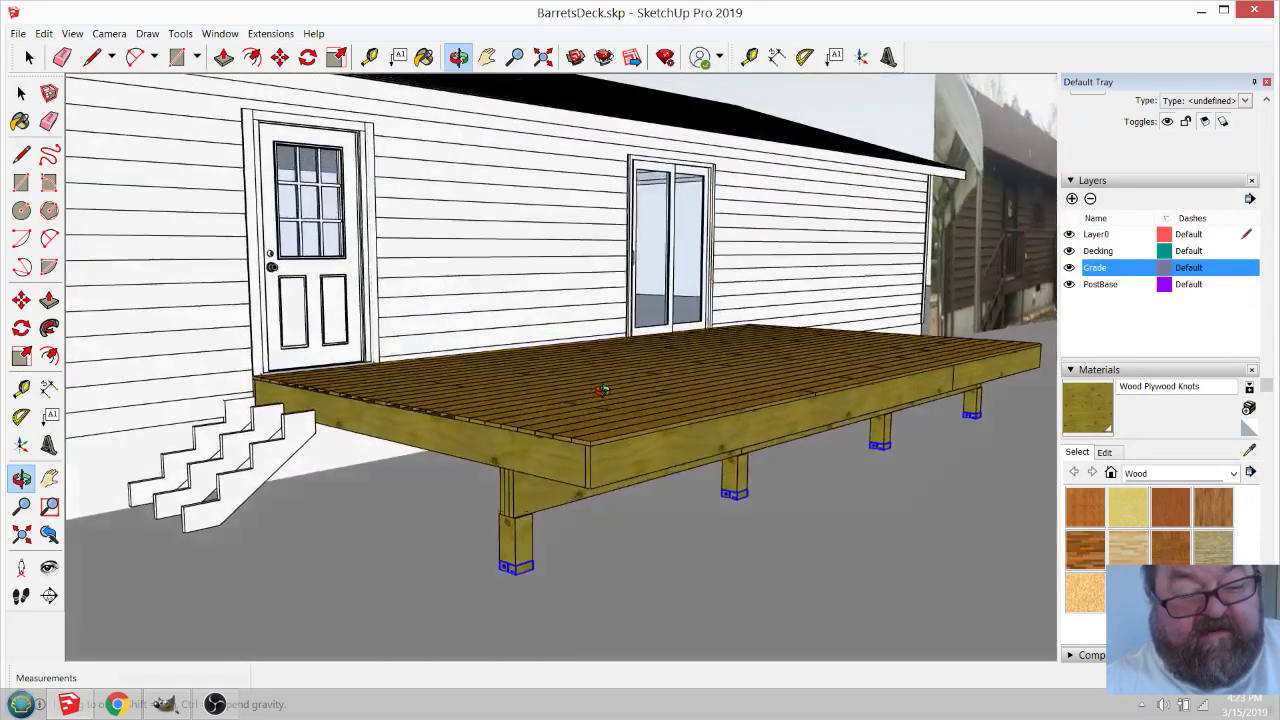
{"action": "left_click_drag", "start_coordinate": [404, 406], "coordinate": [765, 459]}
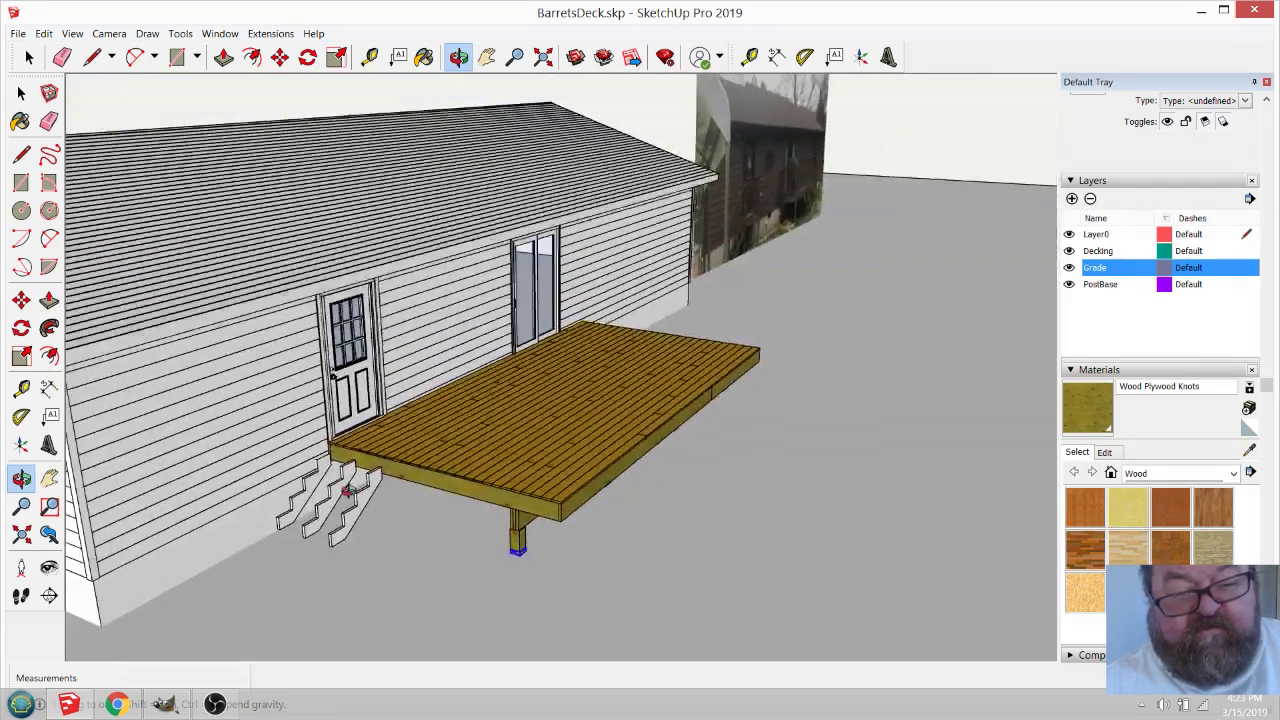
{"action": "scroll", "coordinate": [342, 490], "scroll_direction": "down", "scroll_amount": 4}
{"action": "left_click_drag", "start_coordinate": [459, 455], "coordinate": [951, 379]}
{"action": "scroll", "coordinate": [430, 470], "scroll_direction": "up", "scroll_amount": 5}
{"action": "scroll", "coordinate": [430, 468], "scroll_direction": "down", "scroll_amount": 4}
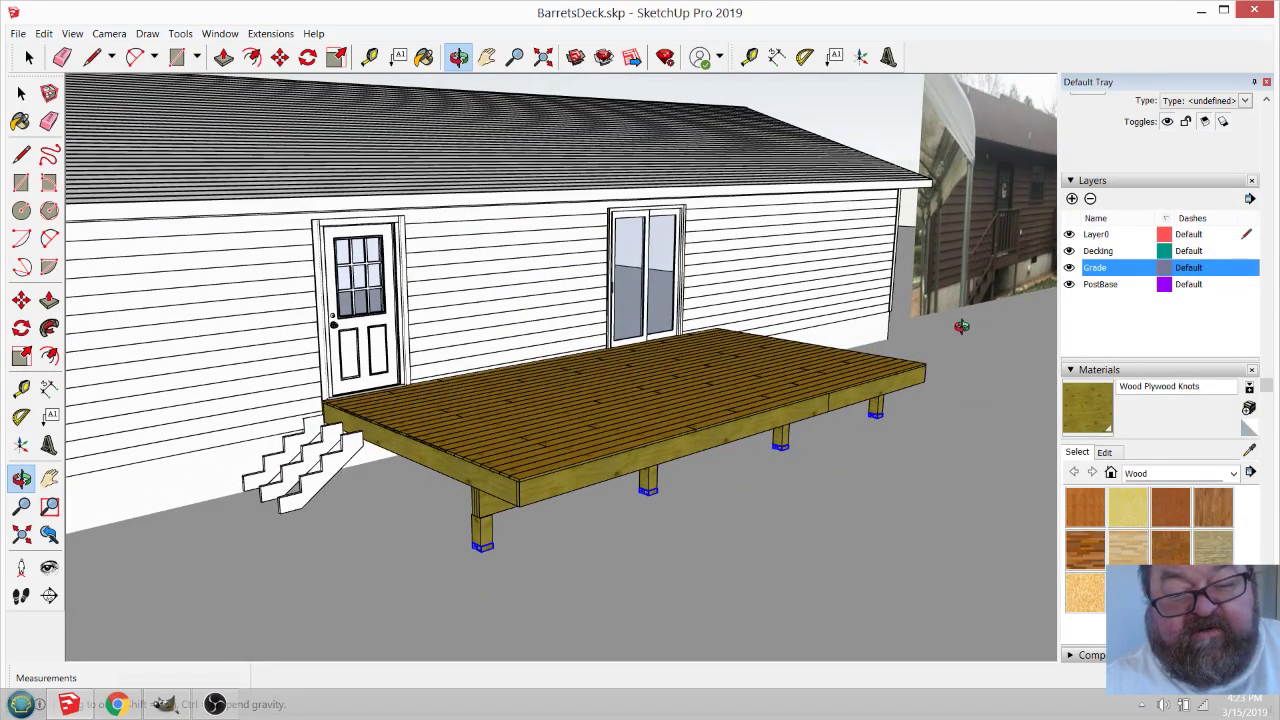
{"action": "scroll", "coordinate": [503, 460], "scroll_direction": "up", "scroll_amount": 3}
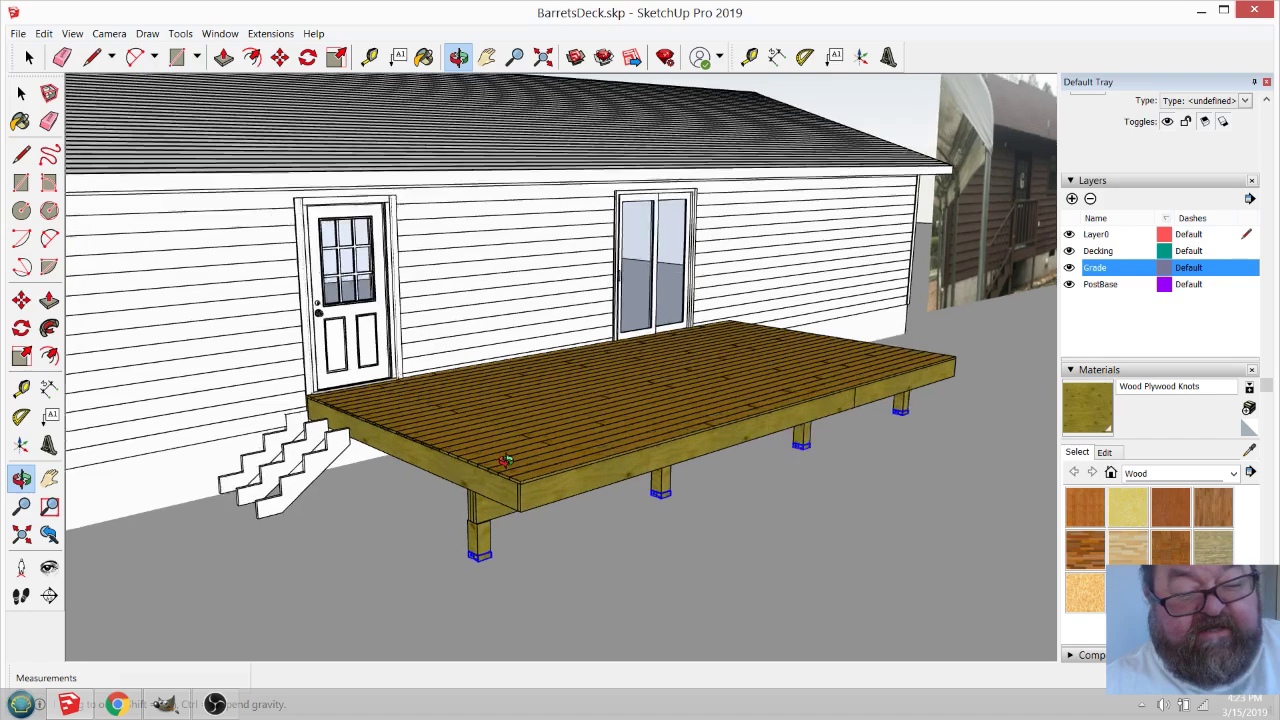
{"action": "left_click_drag", "start_coordinate": [503, 458], "coordinate": [425, 445]}
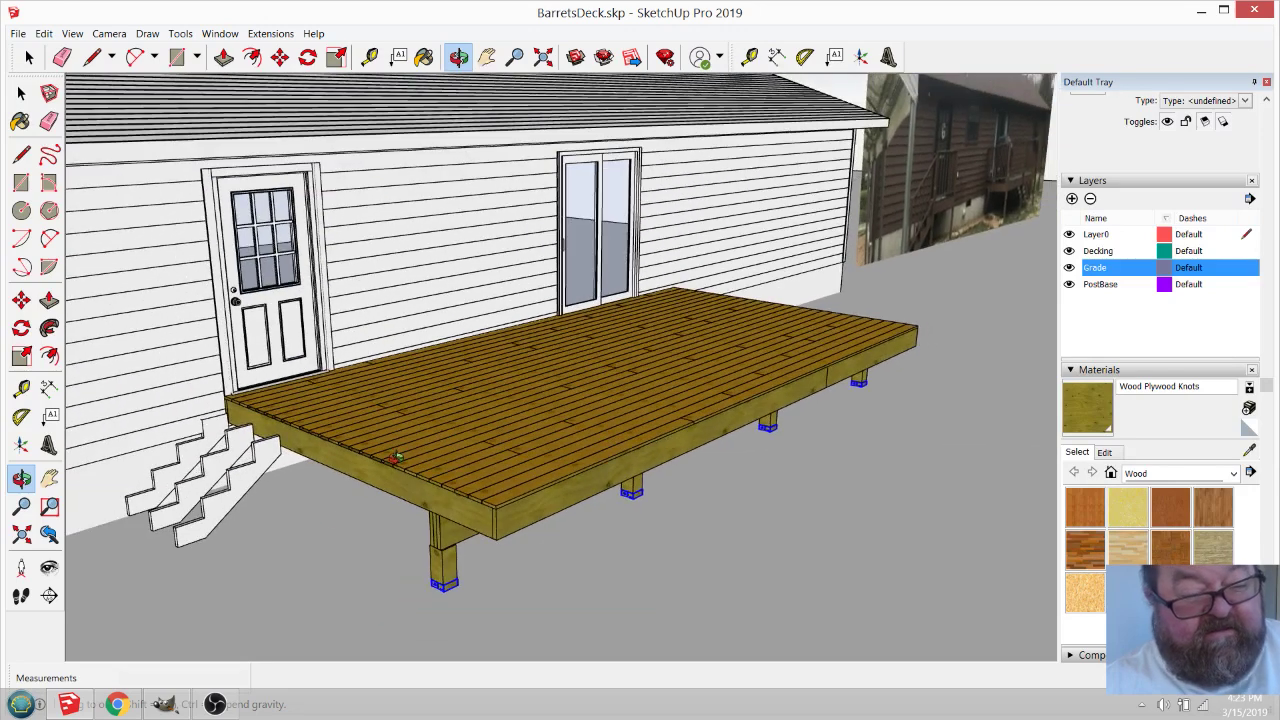
Switch to Chrome and check the live chat on the YouTube live dashboard.
{"action": "left_click", "coordinate": [117, 704]}
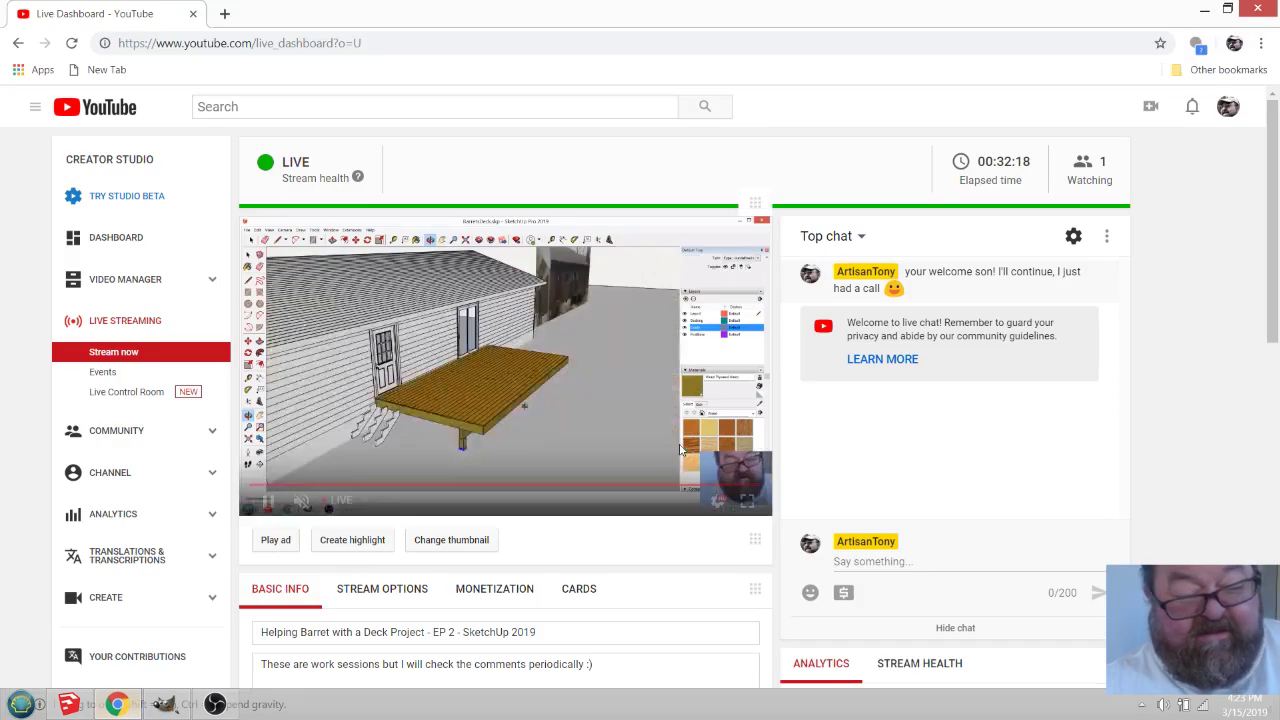